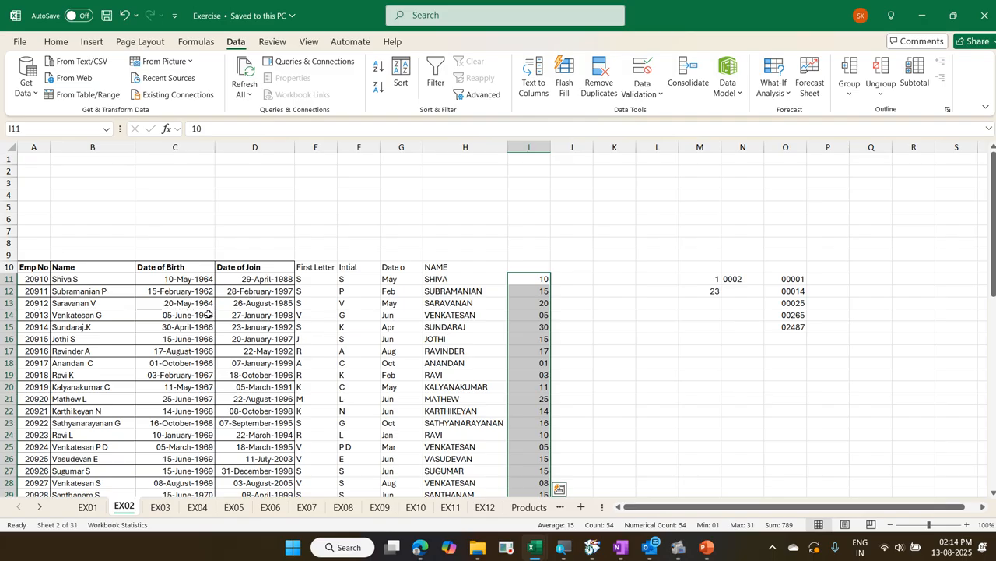
Go to sheet EX03 and review the Product Code, Bill No, Shipment Date and Customer Location headings
{"action": "key", "text": "ctrl+Page_Down"}
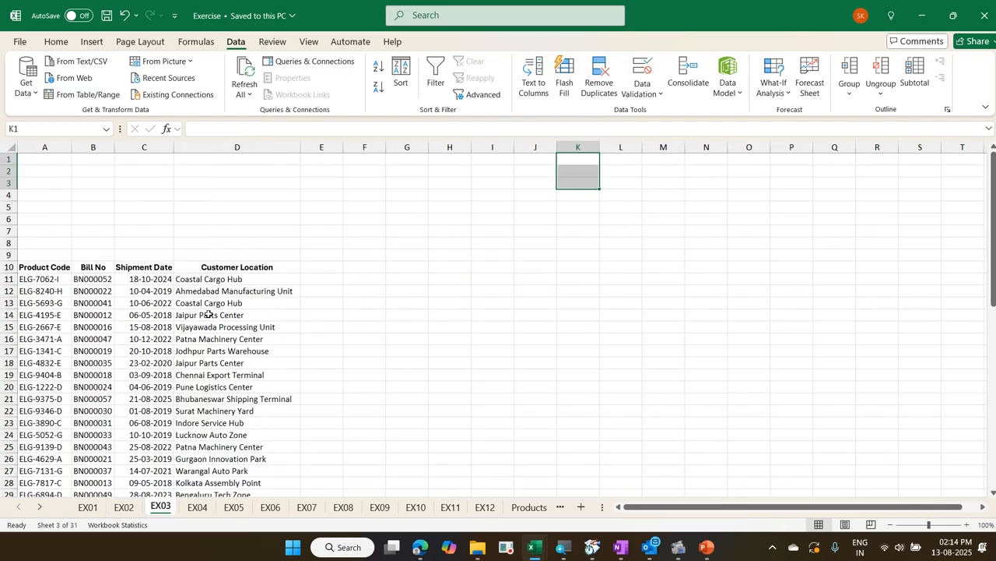
{"action": "key", "text": "Up"}
{"action": "key", "text": "ctrl+Home"}
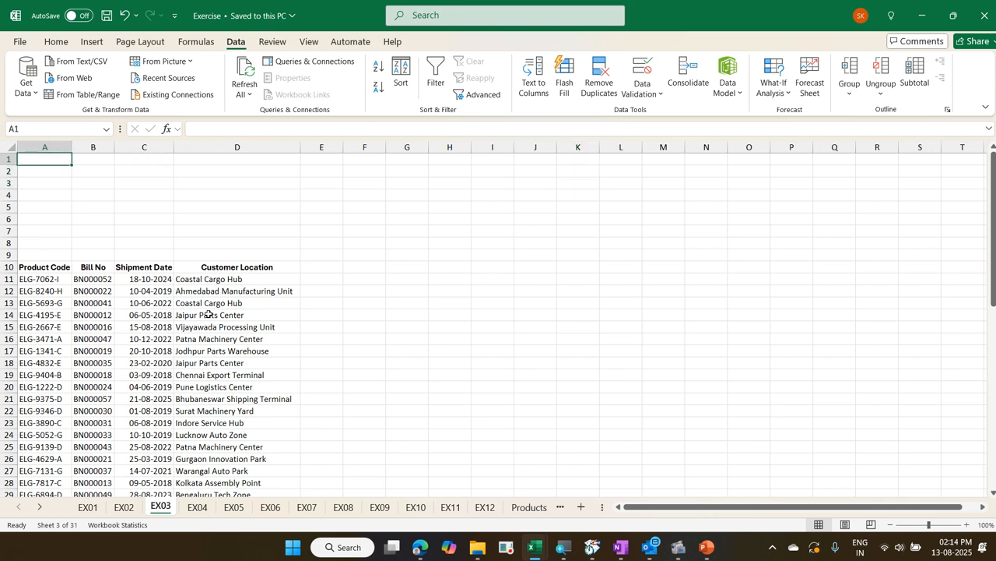
{"action": "key", "text": "ctrl+Down"}
{"action": "key", "text": "Right"}
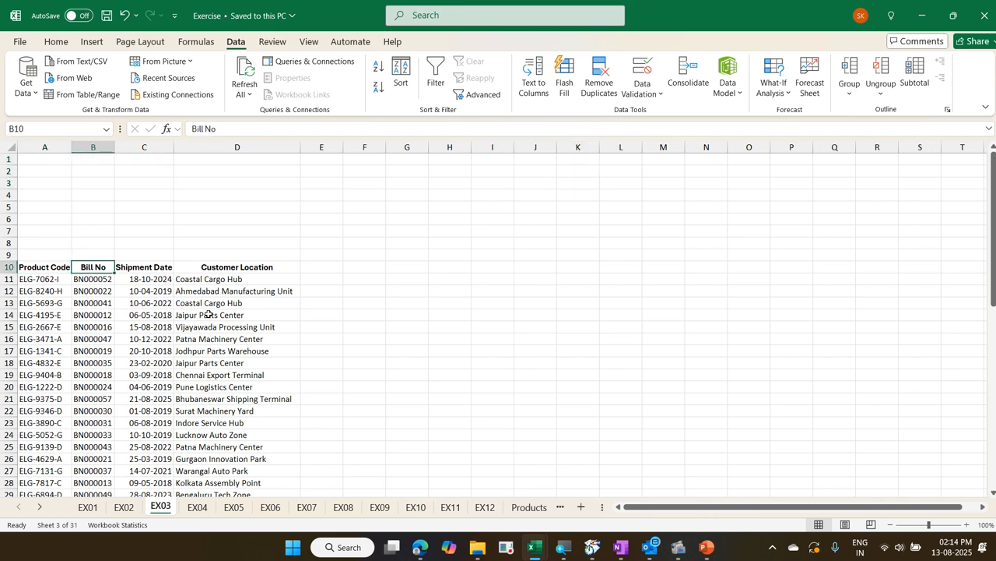
{"action": "key", "text": "Right"}
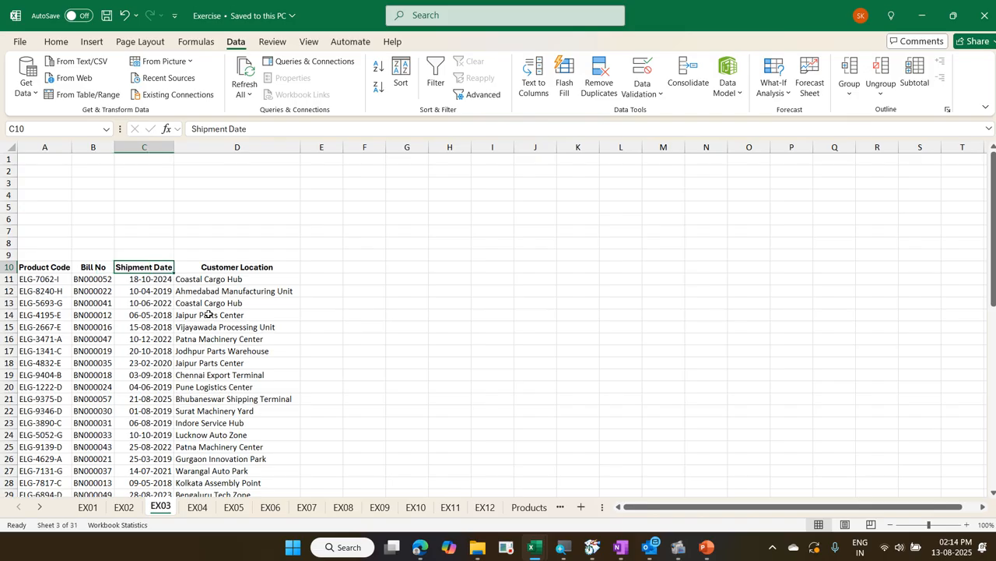
{"action": "key", "text": "Right"}
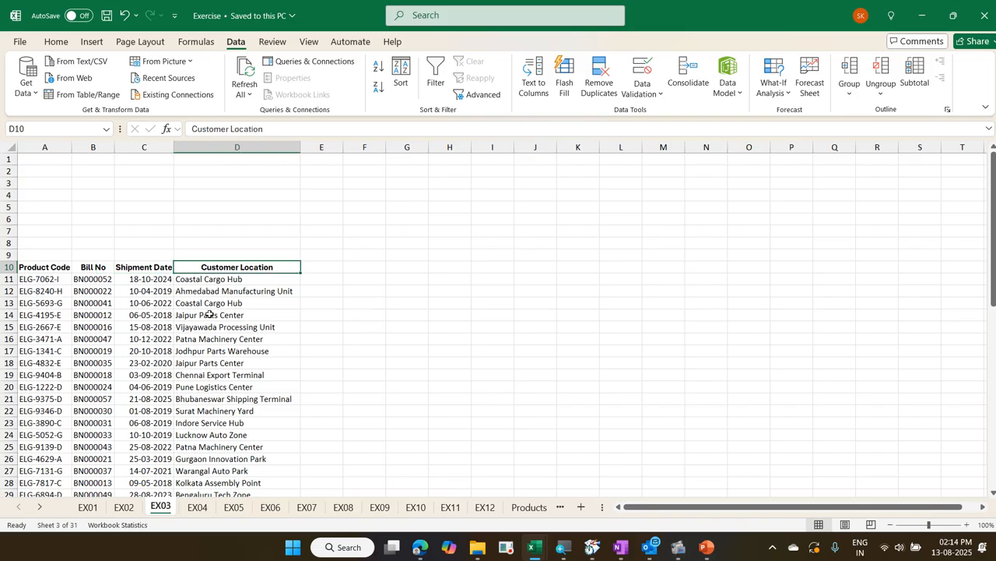
Switch to the Exercise - Copy workbook and examine the completed extraction columns on its EX03 sheet
{"action": "key", "text": "ctrl+t"}
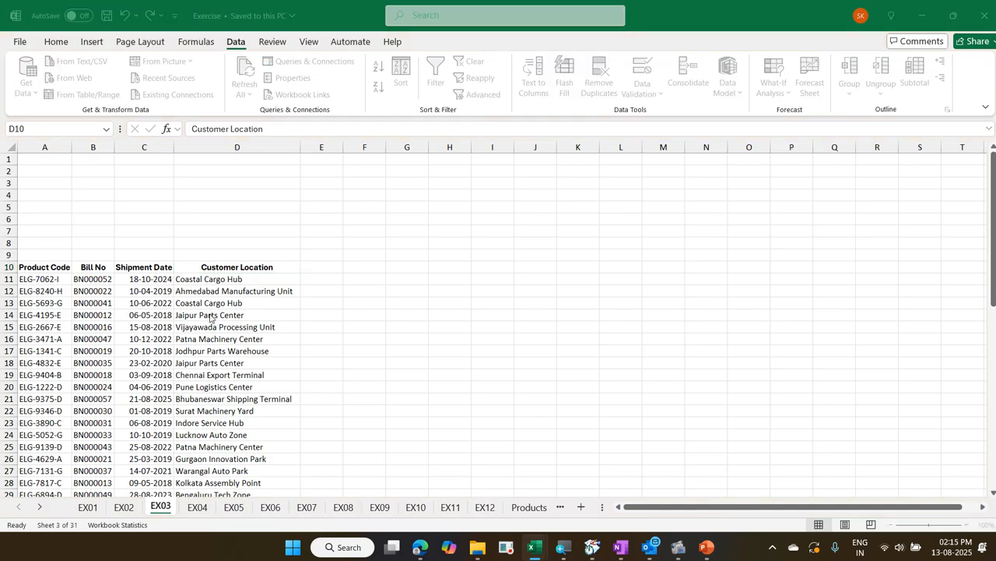
{"action": "left_click", "coordinate": [186, 488]}
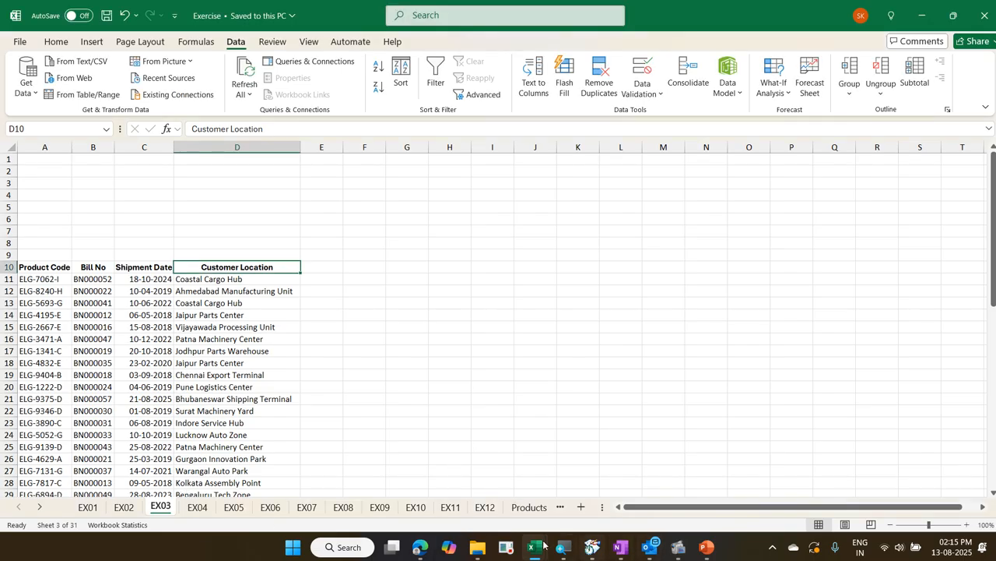
{"action": "mouse_move", "coordinate": [531, 545]}
{"action": "left_click", "coordinate": [585, 484]}
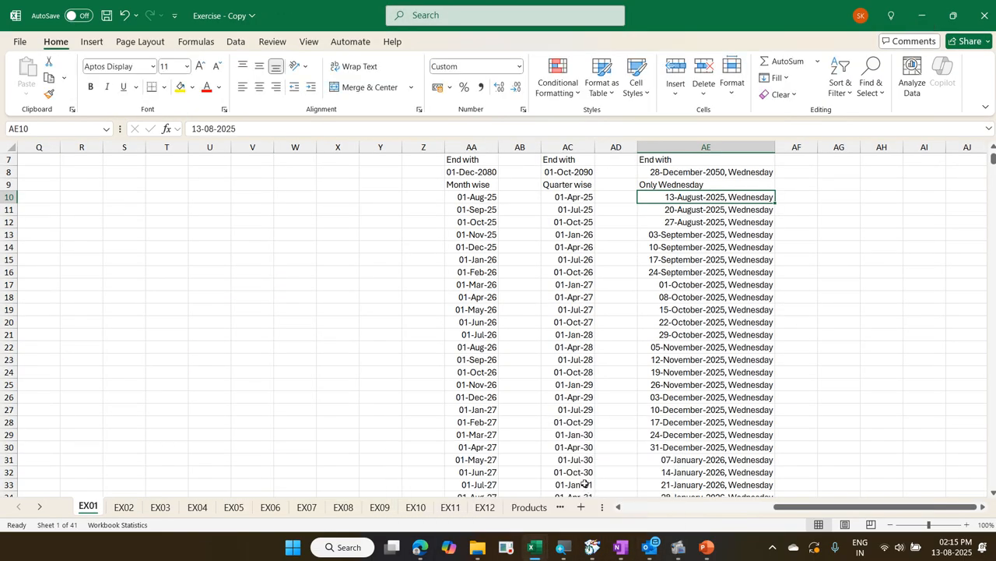
{"action": "key", "text": "ctrl+Page_Down"}
{"action": "key", "text": "ctrl+Page_Down"}
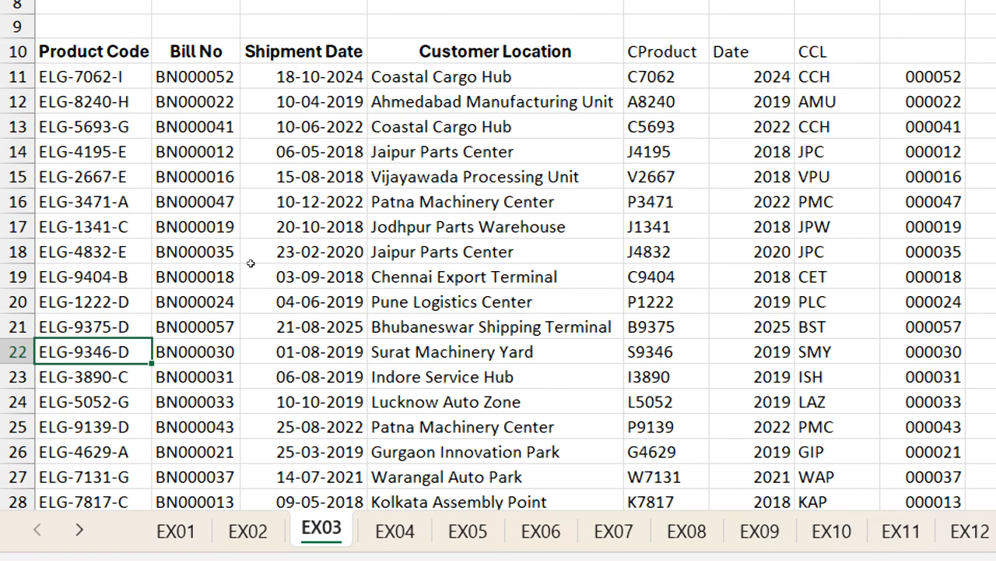
{"action": "key", "text": "ctrl+Page_Down"}
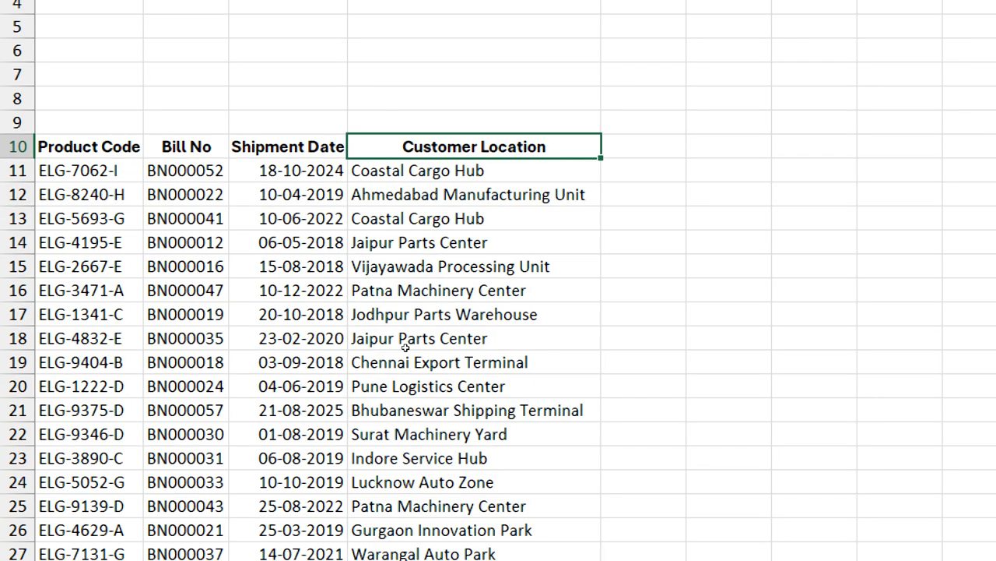
On the Exercise workbook's EX03 sheet, enter C7062 in E11 and Flash Fill the rest of the column
{"action": "key", "text": "Down"}
{"action": "key", "text": "Right"}
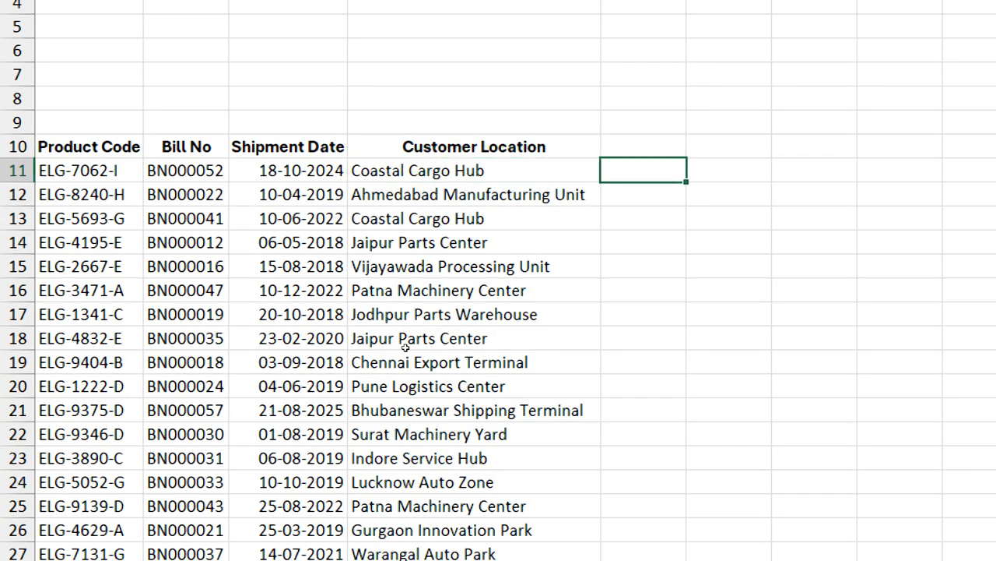
{"action": "type", "text": "C7062"}
{"action": "key", "text": "Return"}
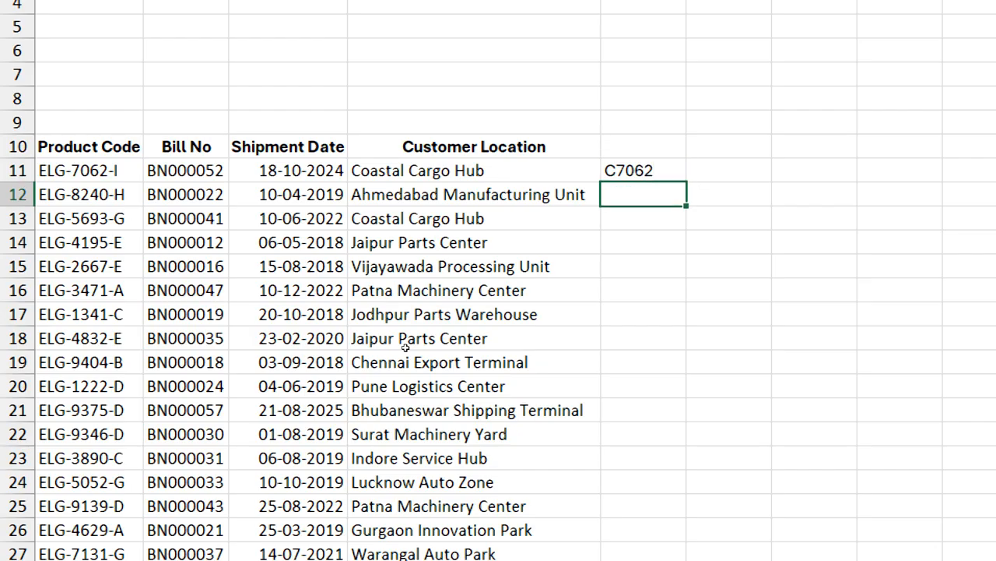
{"action": "key", "text": "ctrl+e"}
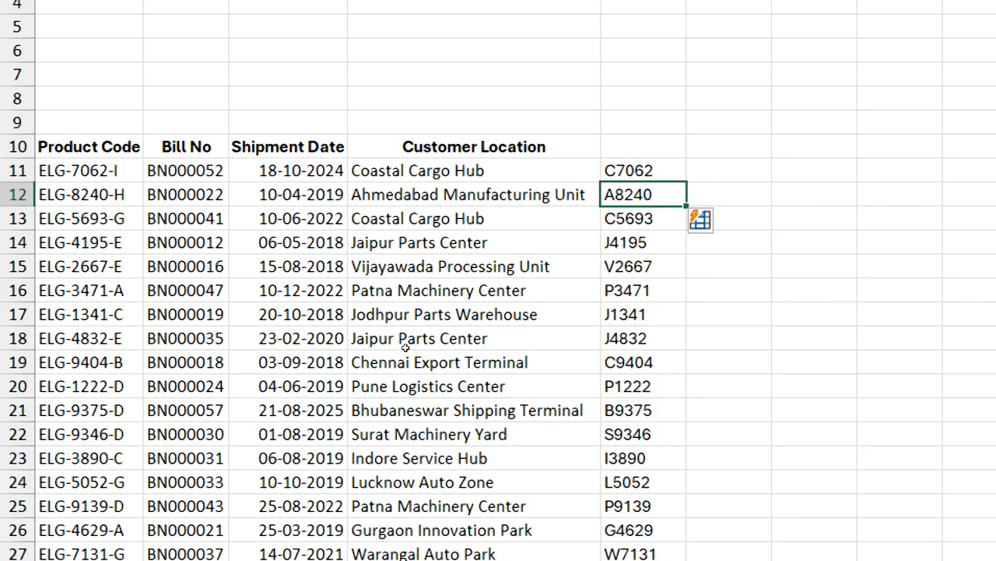
Enter the shipment year 2024 in F11 and Flash Fill the years down the column
{"action": "key", "text": "Up"}
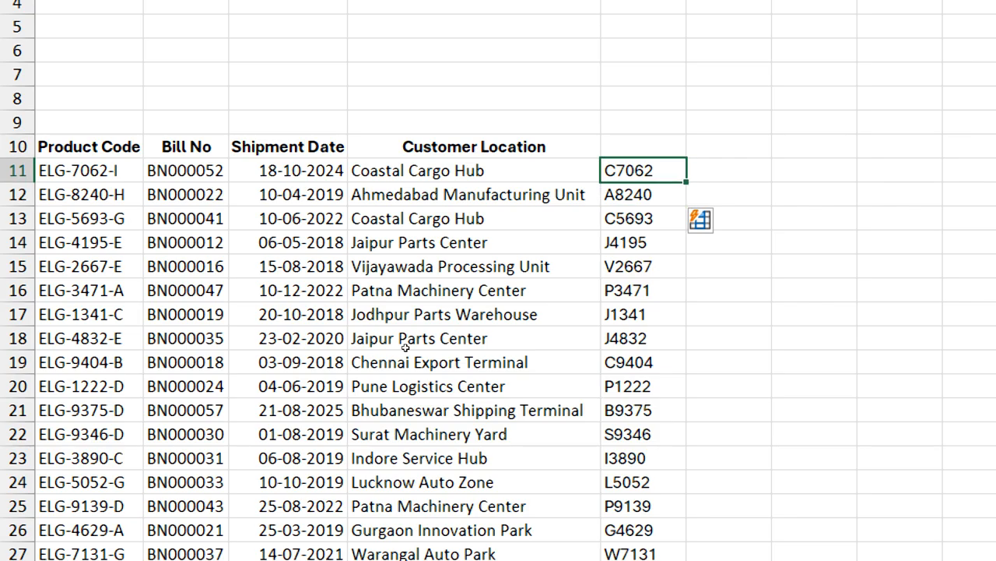
{"action": "key", "text": "Right"}
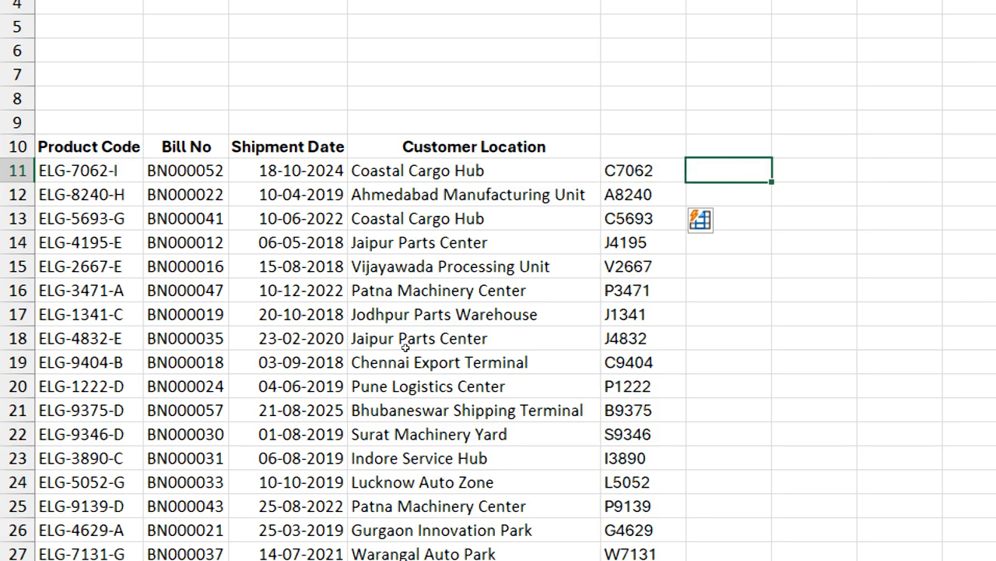
{"action": "type", "text": "2024"}
{"action": "key", "text": "Return"}
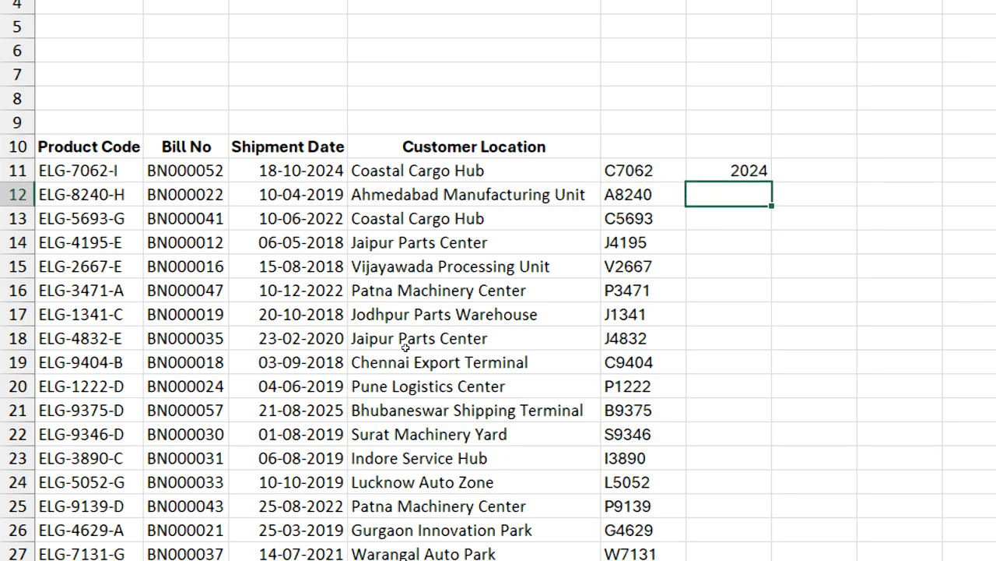
{"action": "key", "text": "Up"}
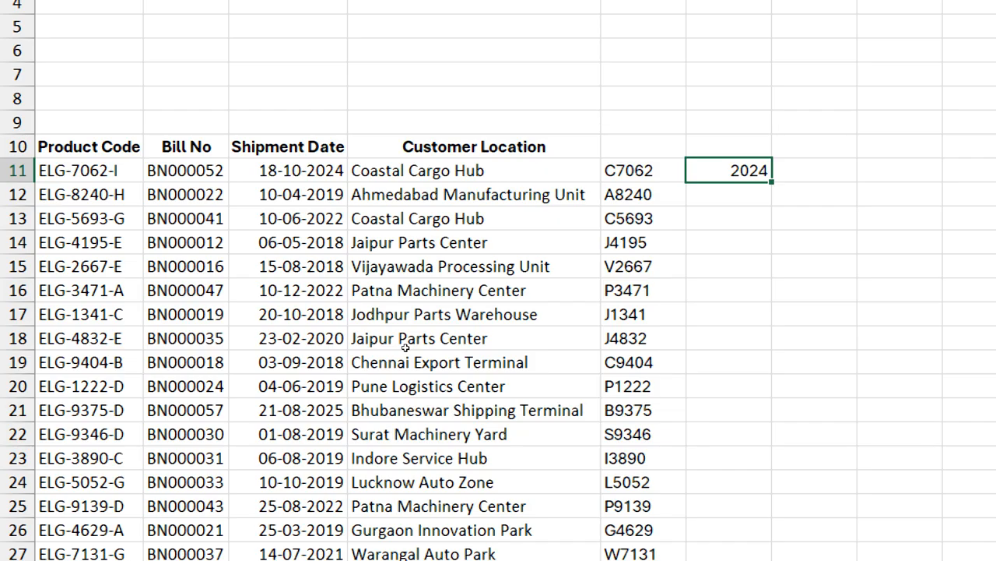
{"action": "key", "text": "ctrl+e"}
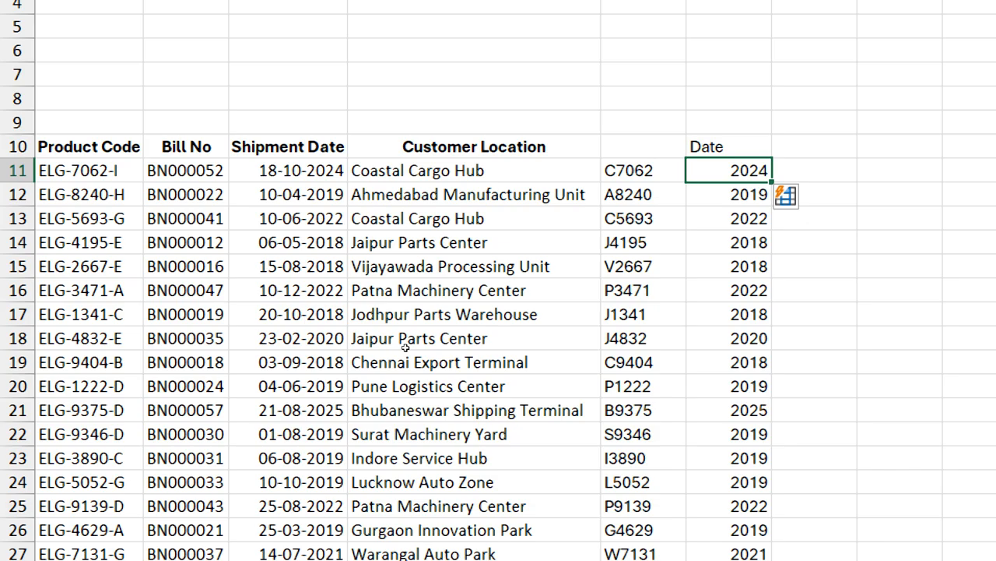
Enter CCH in G11 as the initials of the first customer location
{"action": "key", "text": "Up"}
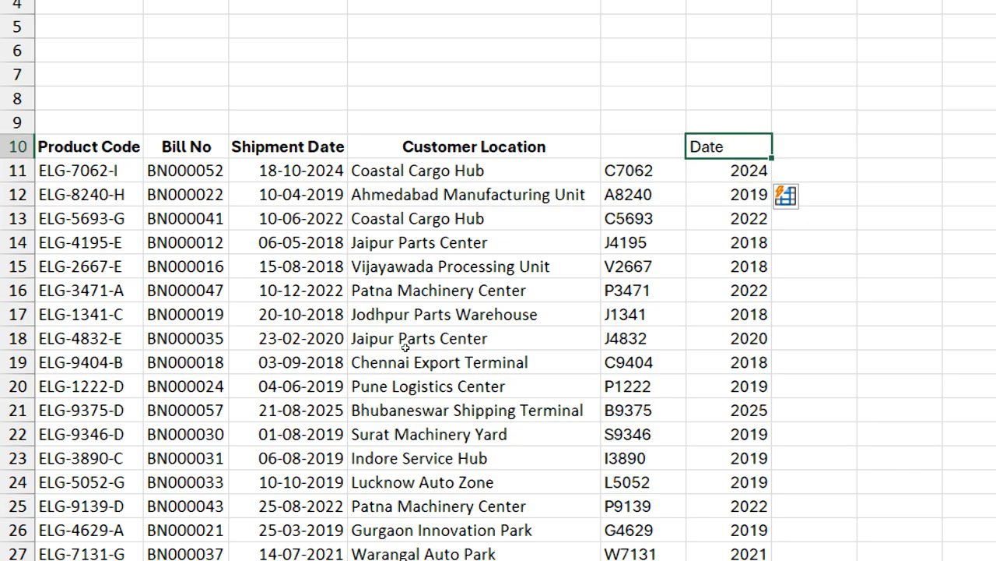
{"action": "key", "text": "Down"}
{"action": "key", "text": "Right"}
{"action": "type", "text": "CCH"}
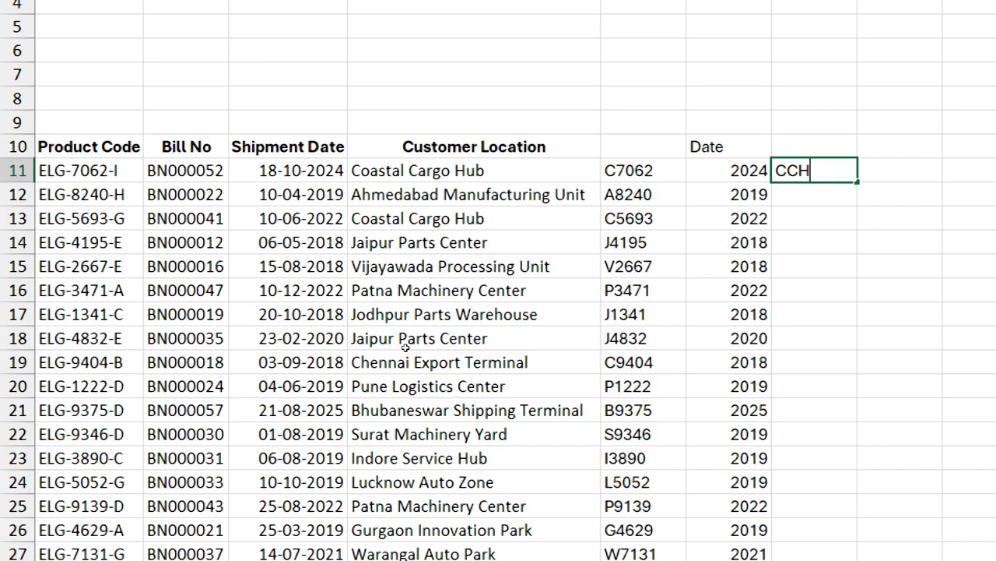
{"action": "key", "text": "Return"}
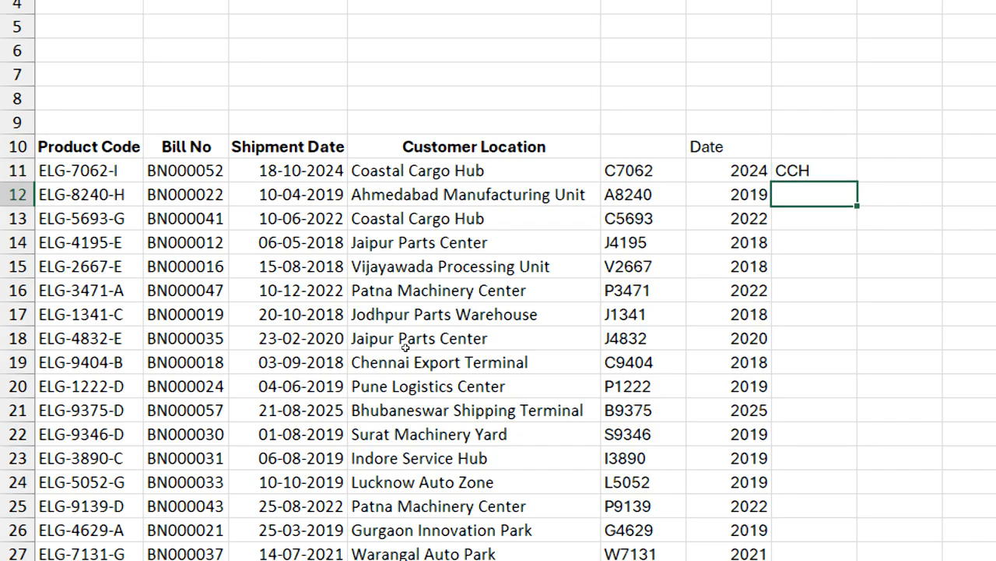
Try to Flash Fill column G from the single CCH example, check the filled initials against the locations, and undo the fill
{"action": "key", "text": "ctrl+e"}
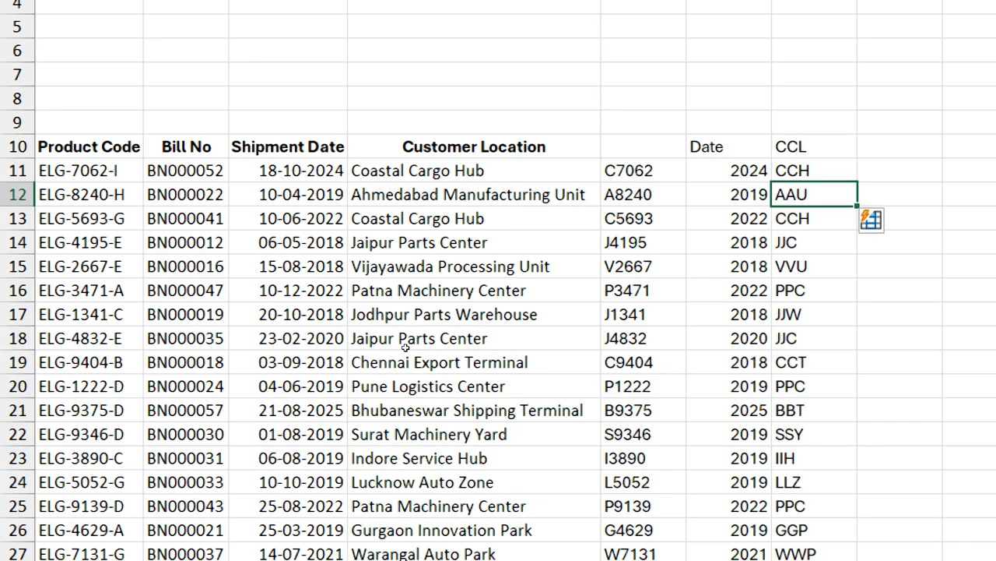
{"action": "key", "text": "Left"}
{"action": "key", "text": "Left"}
{"action": "key", "text": "Left"}
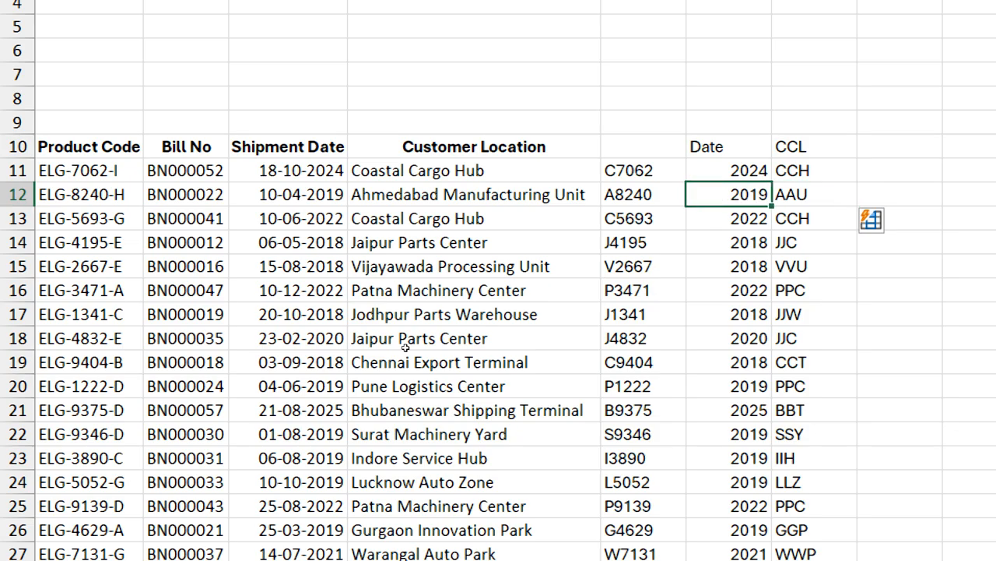
{"action": "key", "text": "Right"}
{"action": "key", "text": "Right"}
{"action": "key", "text": "Right"}
{"action": "key", "text": "Down"}
{"action": "key", "text": "Down"}
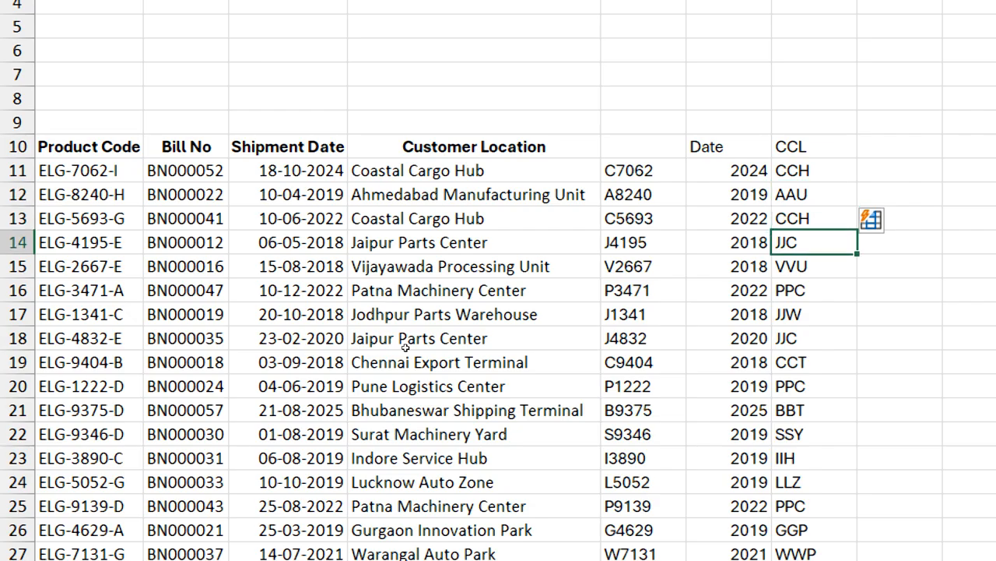
{"action": "key", "text": "Up"}
{"action": "key", "text": "Up"}
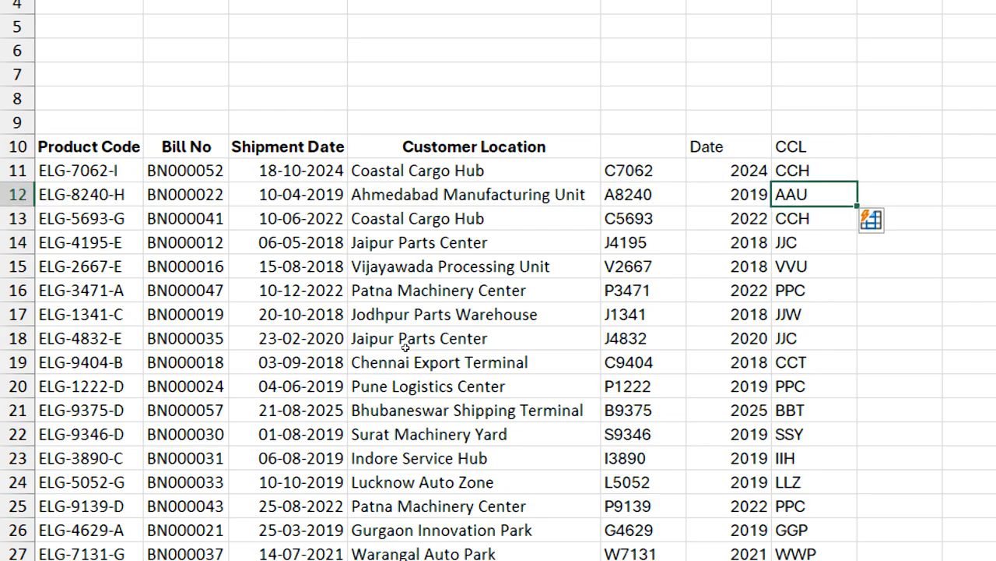
{"action": "key", "text": "ctrl+z"}
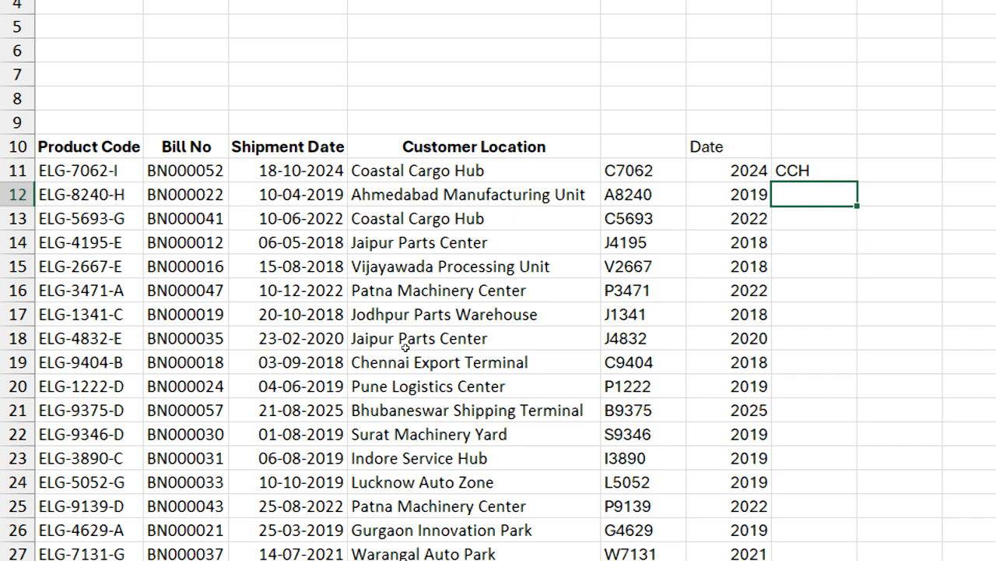
Enter AMU in G12 as a second example and Flash Fill the remaining customer location initials
{"action": "type", "text": "AMU"}
{"action": "key", "text": "Return"}
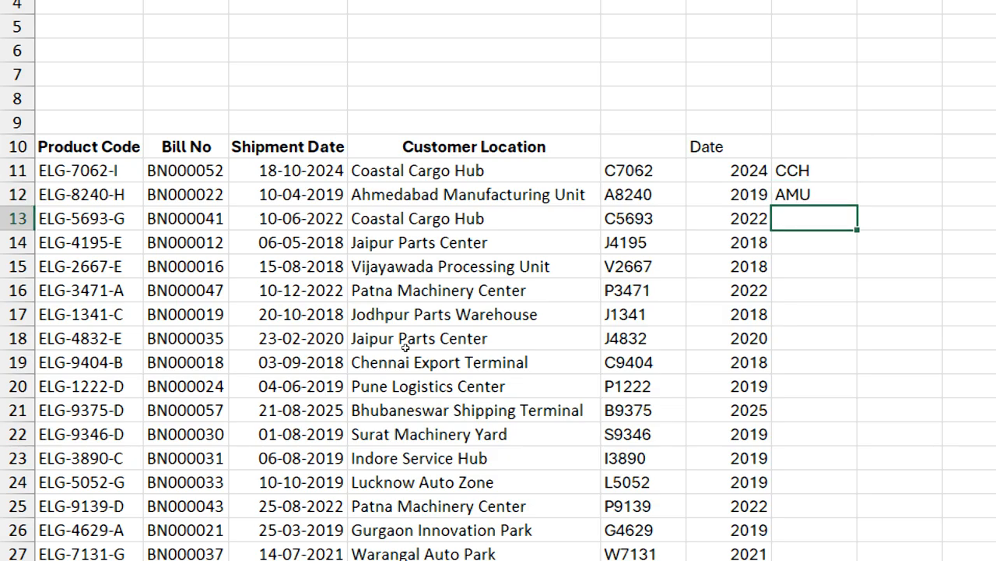
{"action": "key", "text": "ctrl+e"}
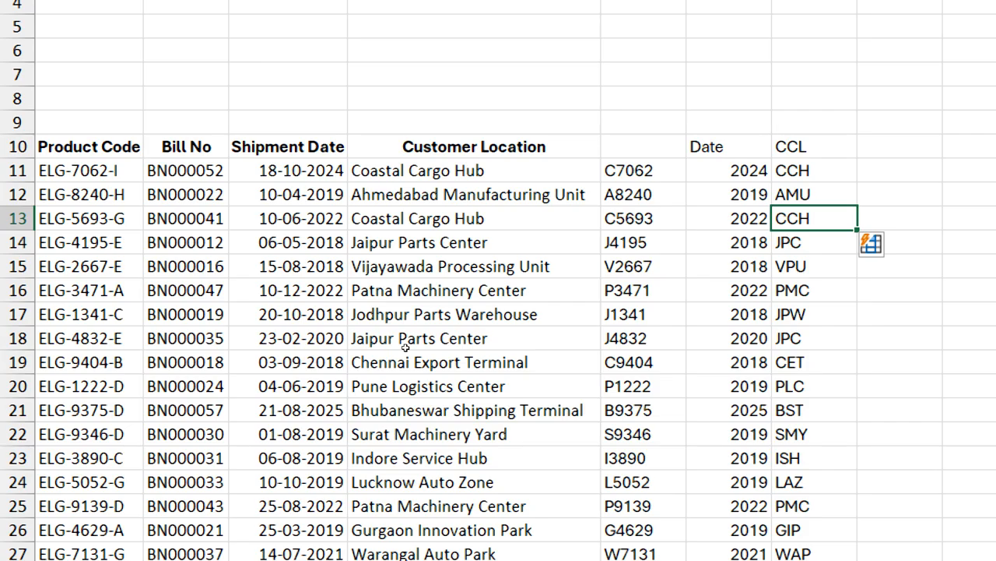
Try entering the bill number digits 000052 in H11, and clear the cell
{"action": "key", "text": "Up"}
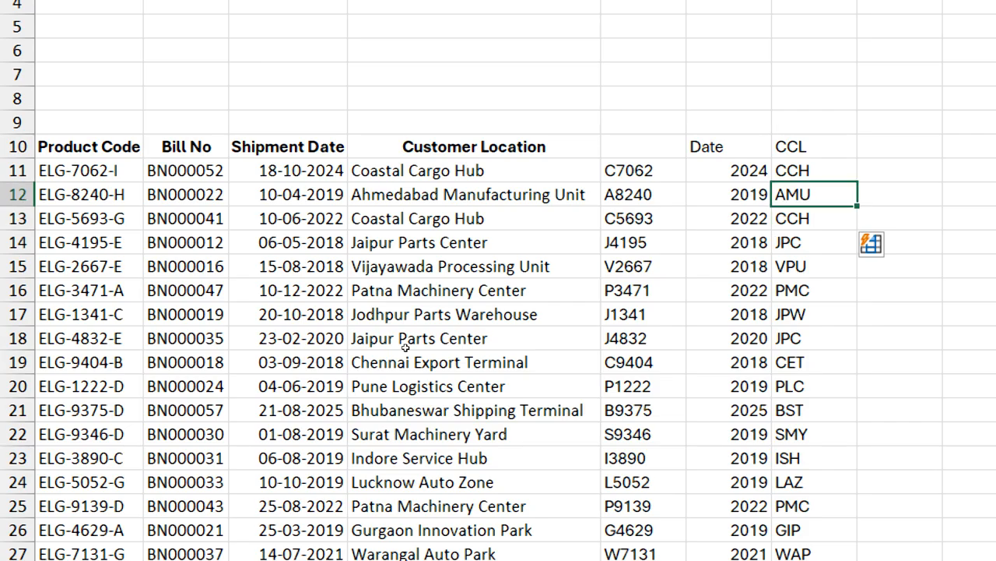
{"action": "key", "text": "Right"}
{"action": "key", "text": "Up"}
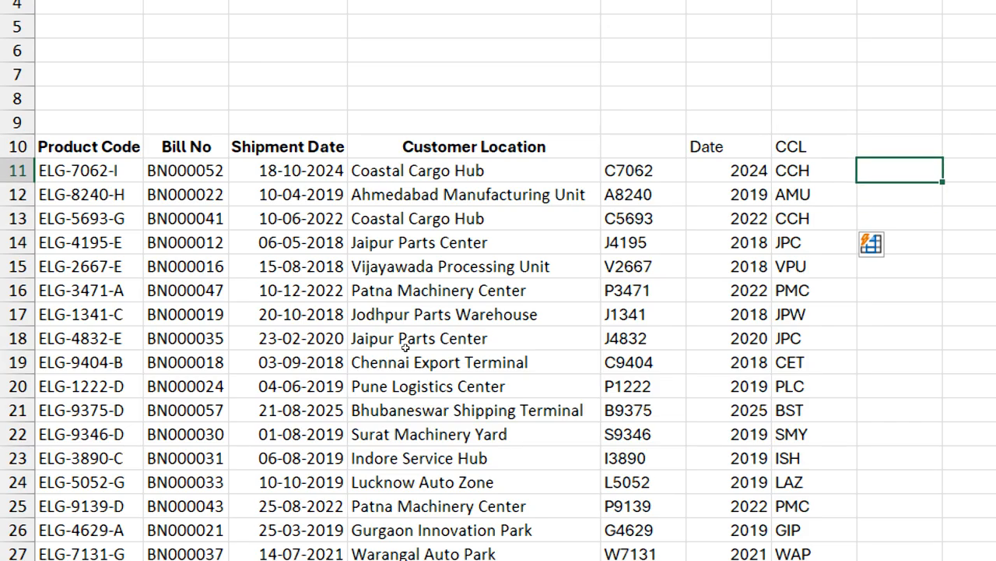
{"action": "type", "text": "000"}
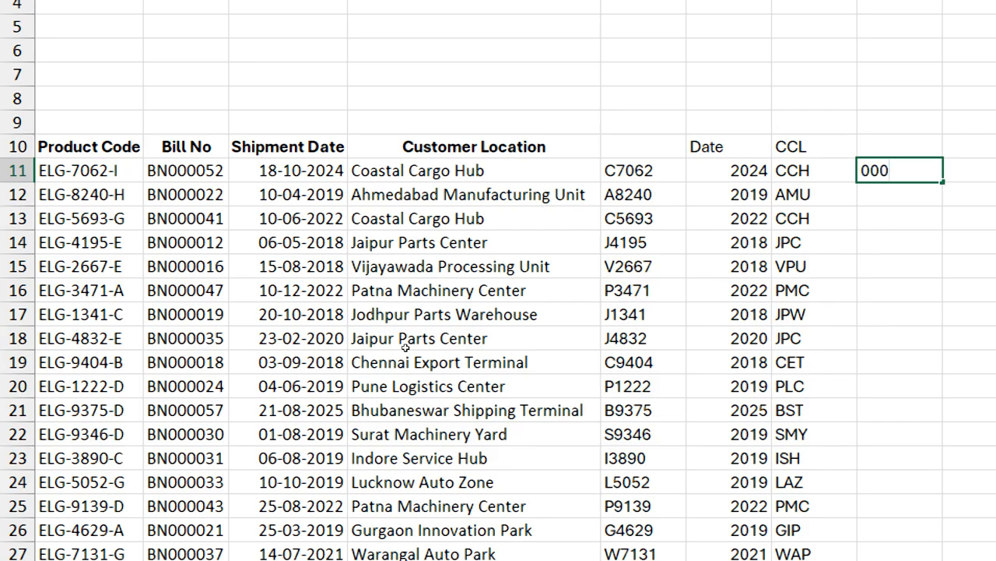
{"action": "type", "text": "052"}
{"action": "key", "text": "Return"}
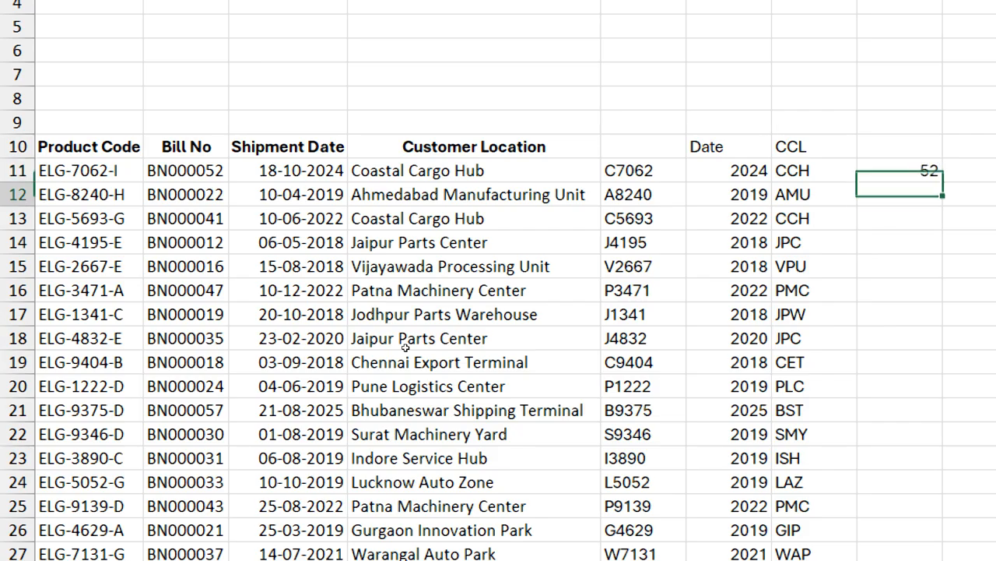
{"action": "key", "text": "Up"}
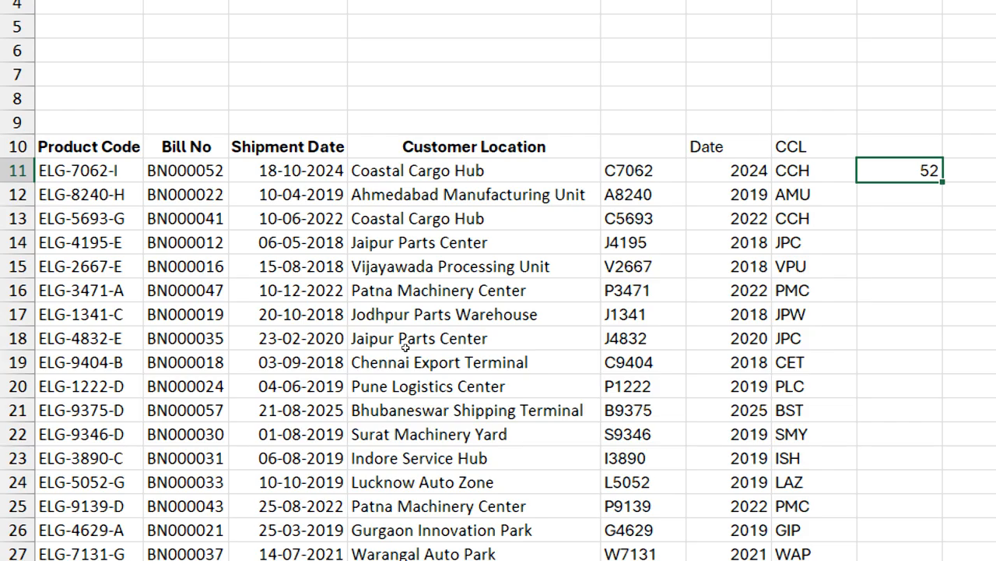
{"action": "key", "text": "Delete"}
Apply the custom number format 00000# to cell H11
{"action": "key", "text": "ctrl+1"}
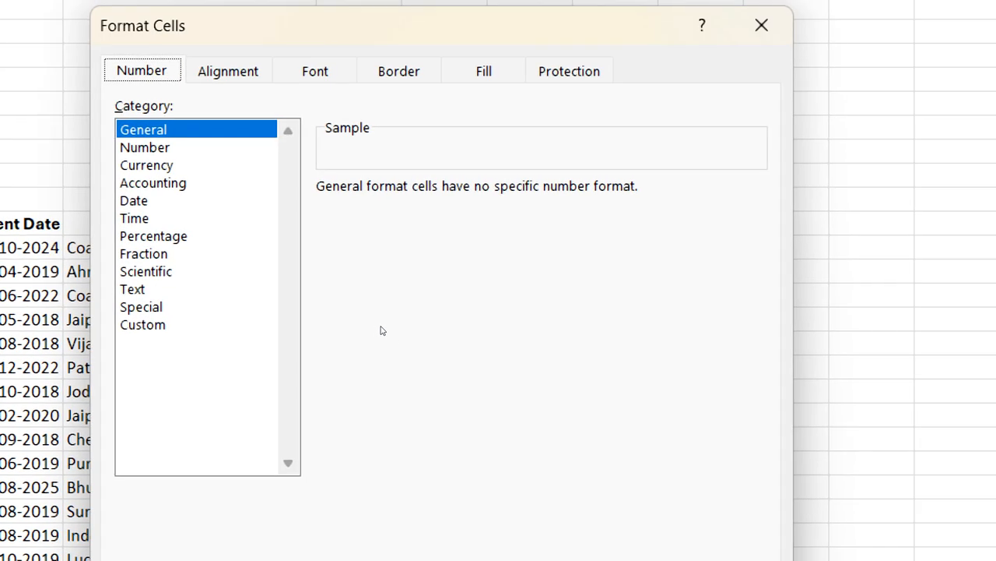
{"action": "left_click", "coordinate": [227, 322]}
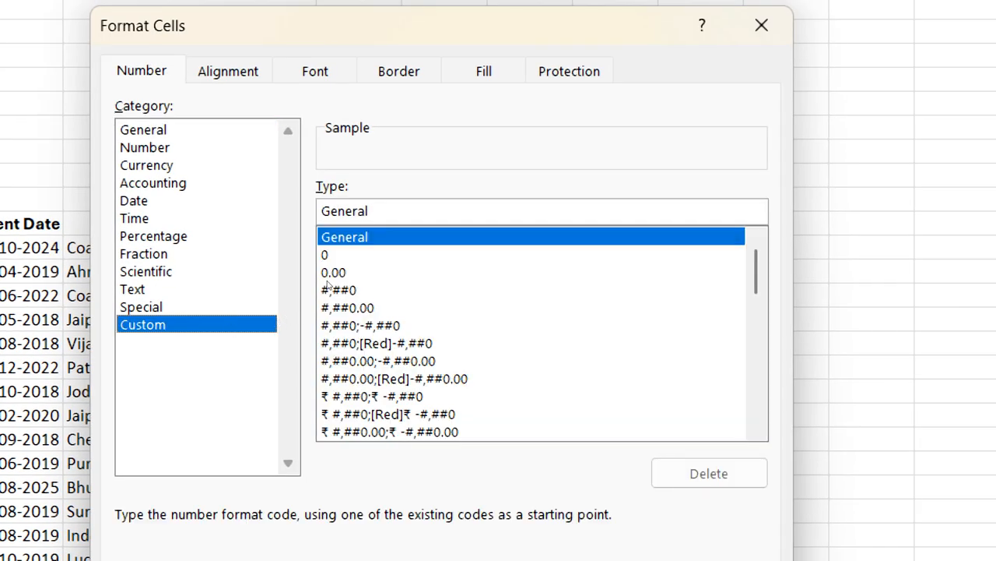
{"action": "left_click_drag", "start_coordinate": [370, 211], "coordinate": [248, 249]}
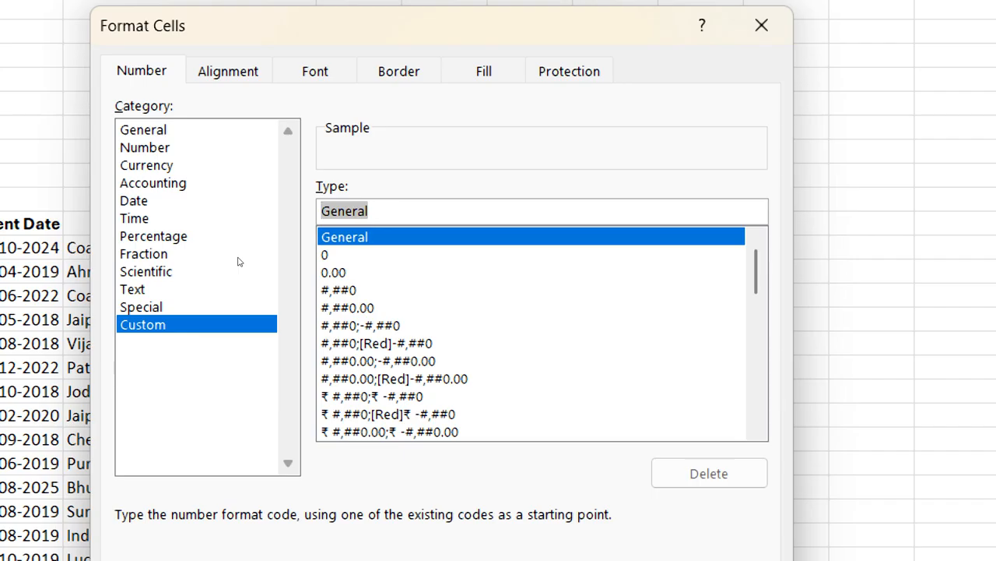
{"action": "type", "text": "000"}
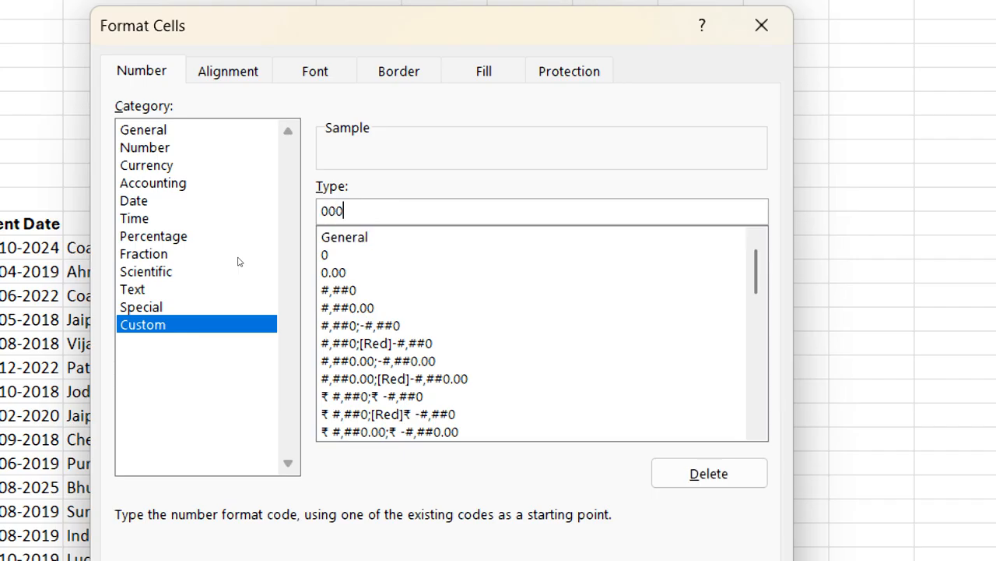
{"action": "type", "text": "00#"}
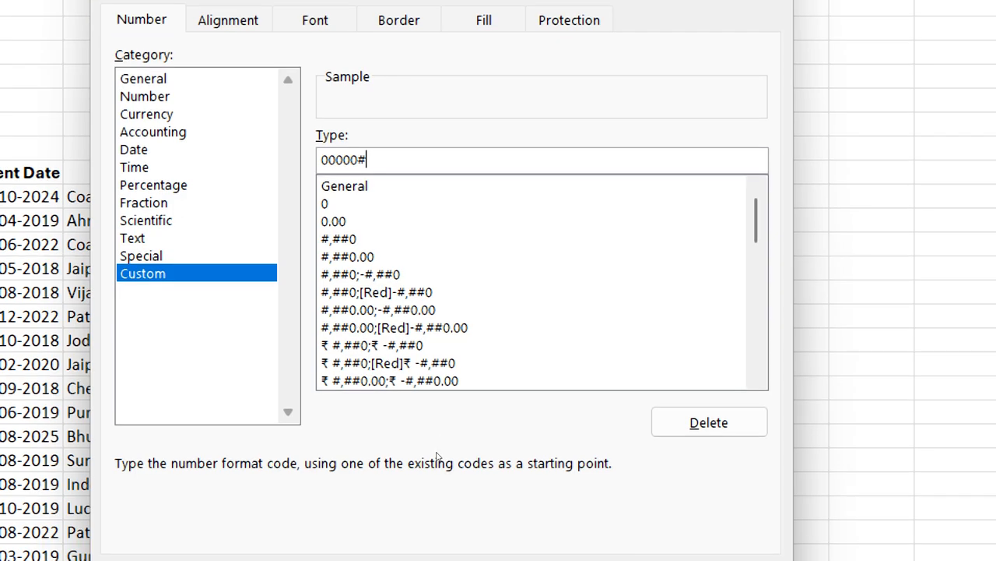
{"action": "key", "text": "Return"}
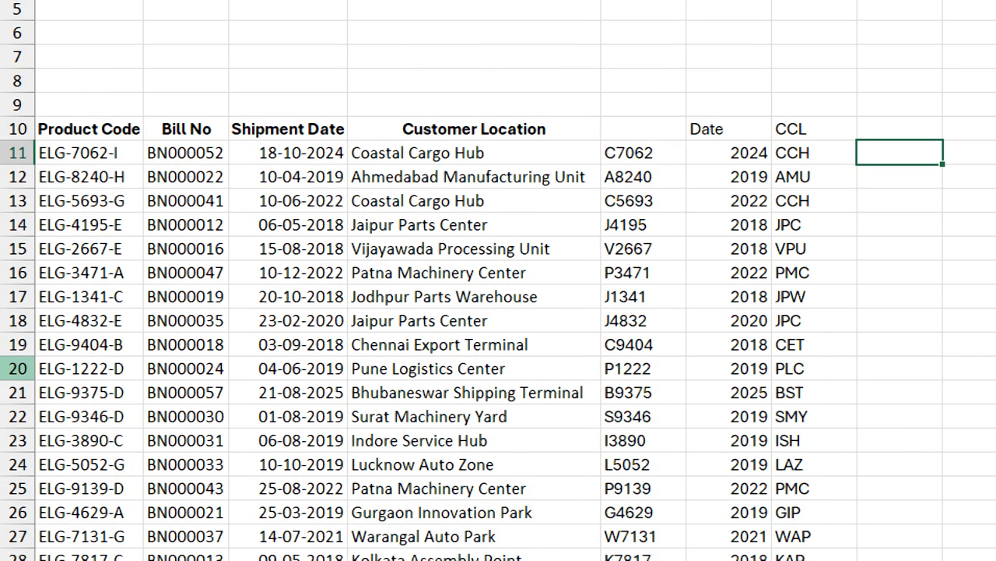
Enter 52 in H11 as the bill number example and Flash Fill the remaining bill number digits in column H
{"action": "type", "text": "52"}
{"action": "key", "text": "Return"}
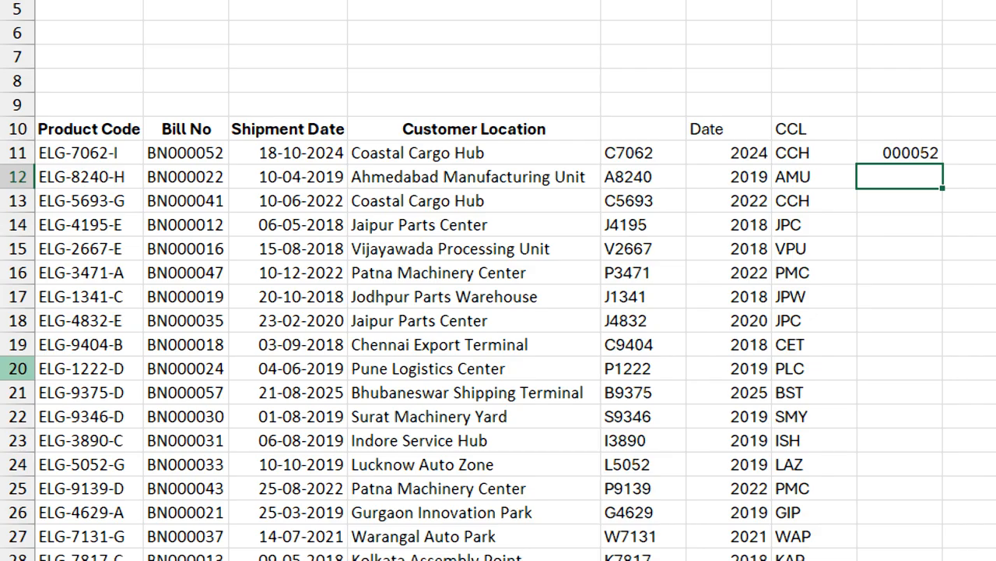
{"action": "key", "text": "ctrl+e"}
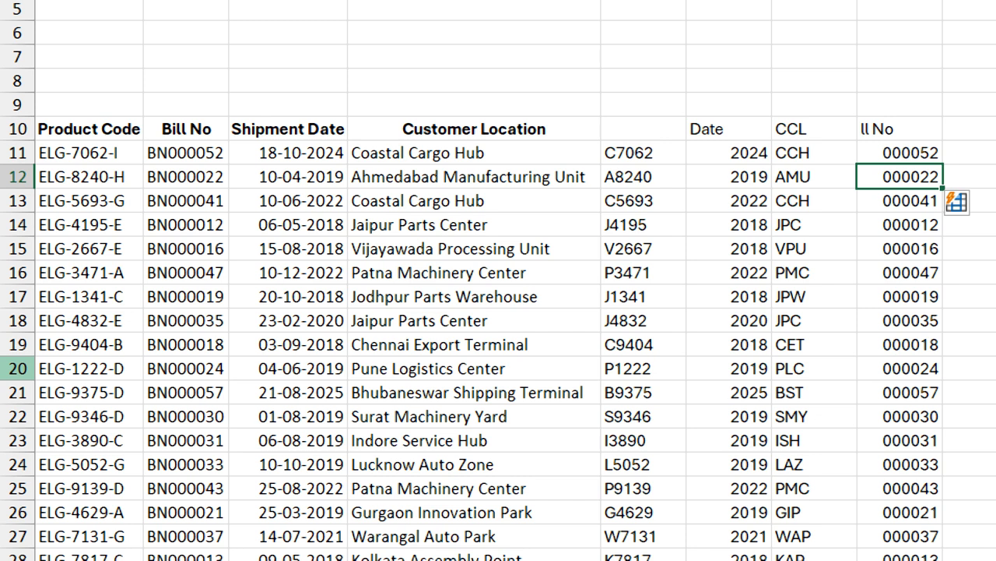
Clear the unwanted header texts that Flash Fill placed in F10:H10
{"action": "key", "text": "Up"}
{"action": "key", "text": "Up"}
{"action": "key", "text": "shift+Left"}
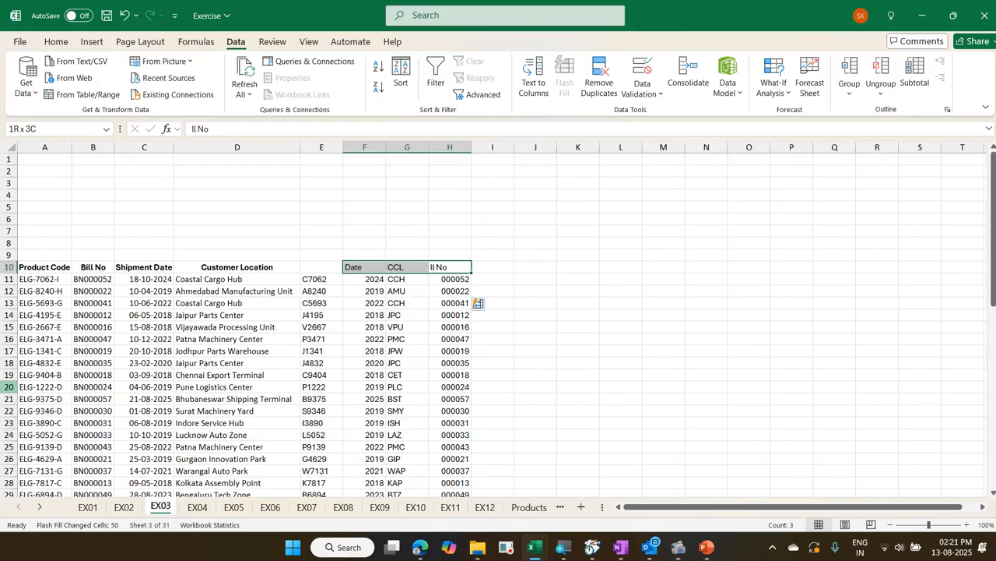
{"action": "key", "text": "Delete"}
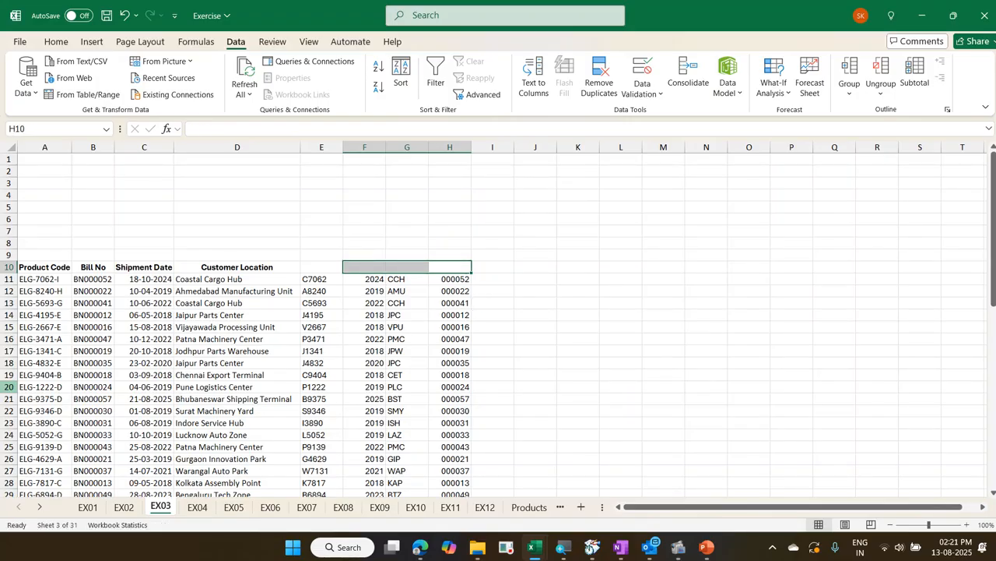
On sheet EX04, enter the first person's full name in D11, combining Last Name and First Name separated by a space
{"action": "key", "text": "ctrl+Page_Down"}
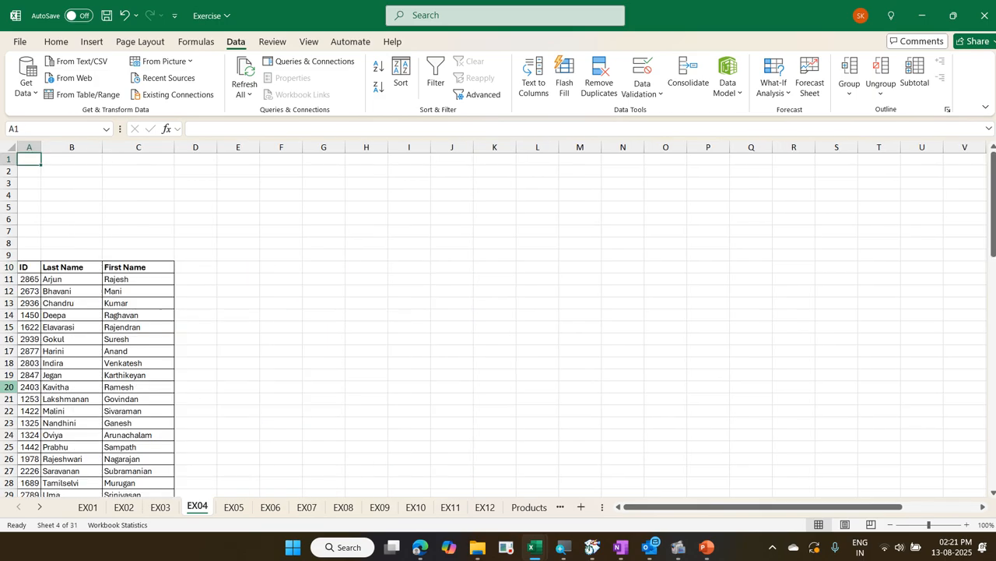
{"action": "key", "text": "ctrl+Down"}
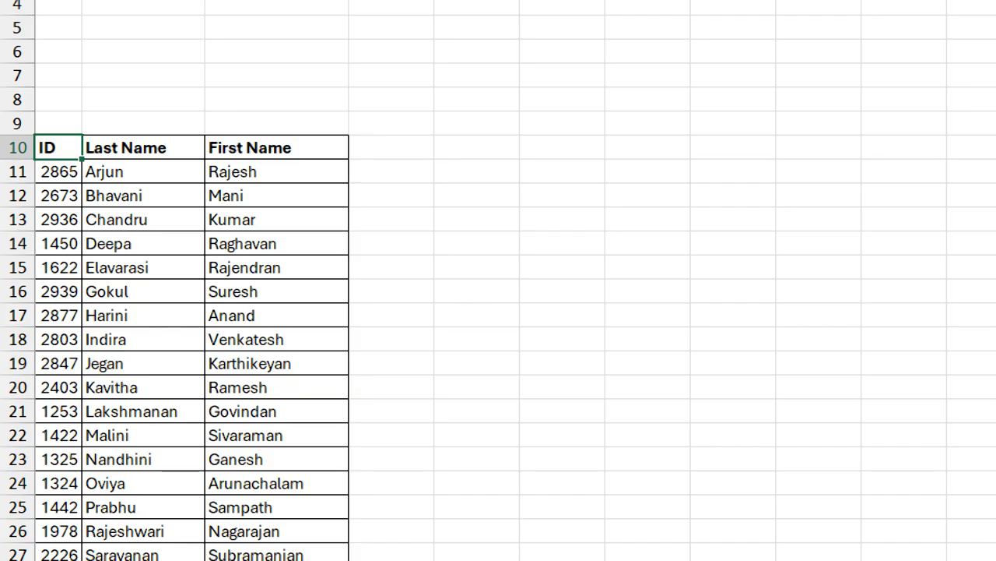
{"action": "key", "text": "Down"}
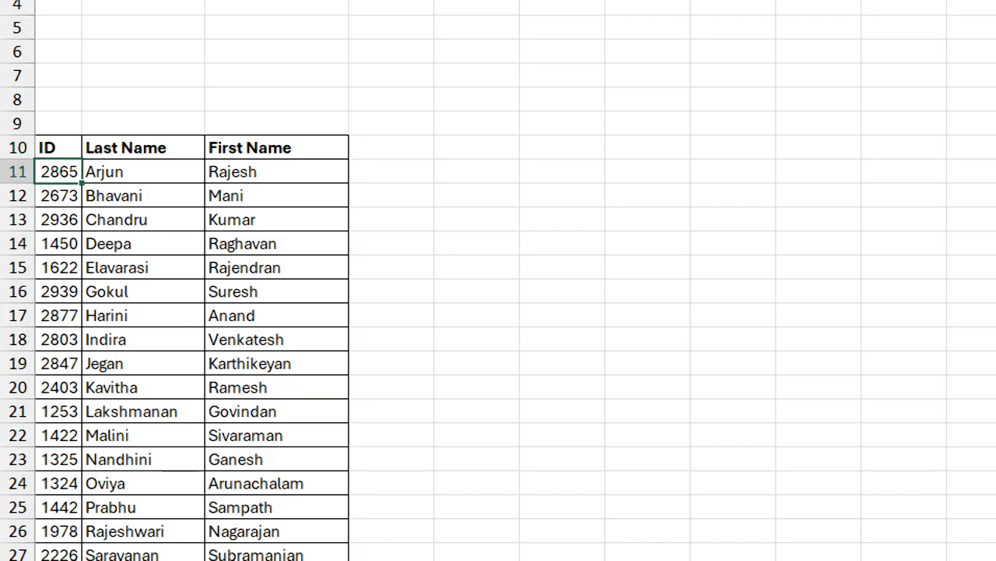
{"action": "key", "text": "Right"}
{"action": "key", "text": "Right"}
{"action": "key", "text": "Right"}
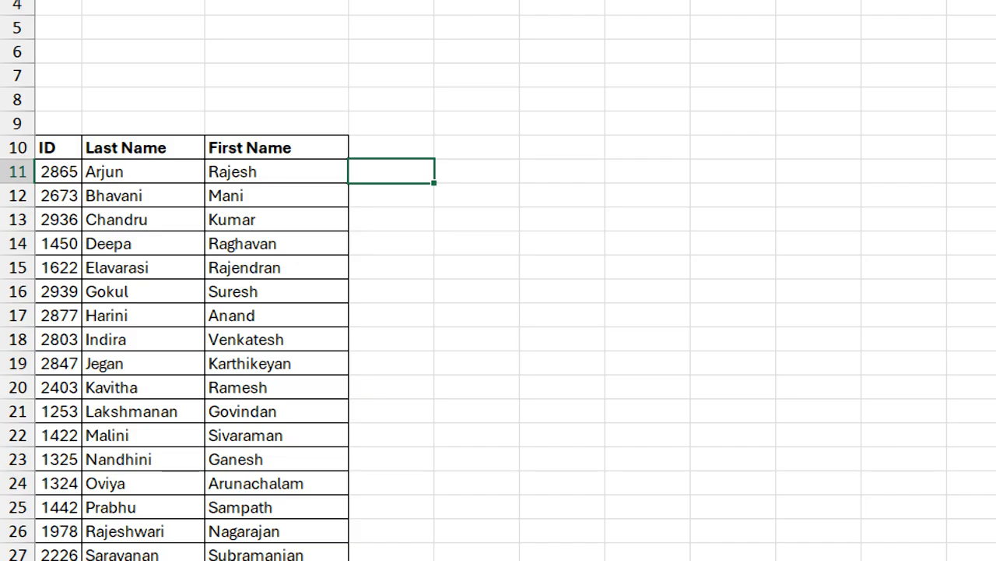
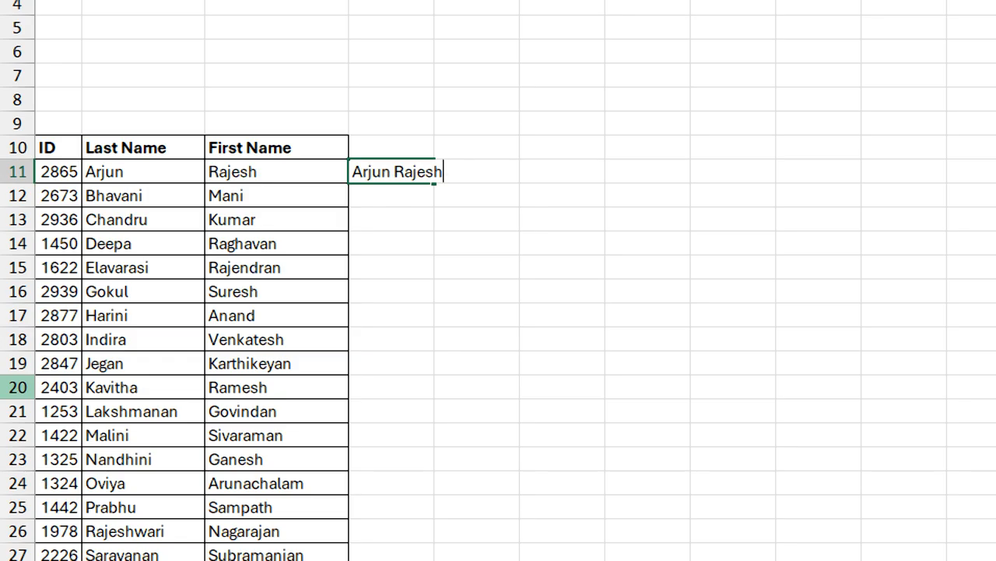
{"action": "key", "text": "Return"}
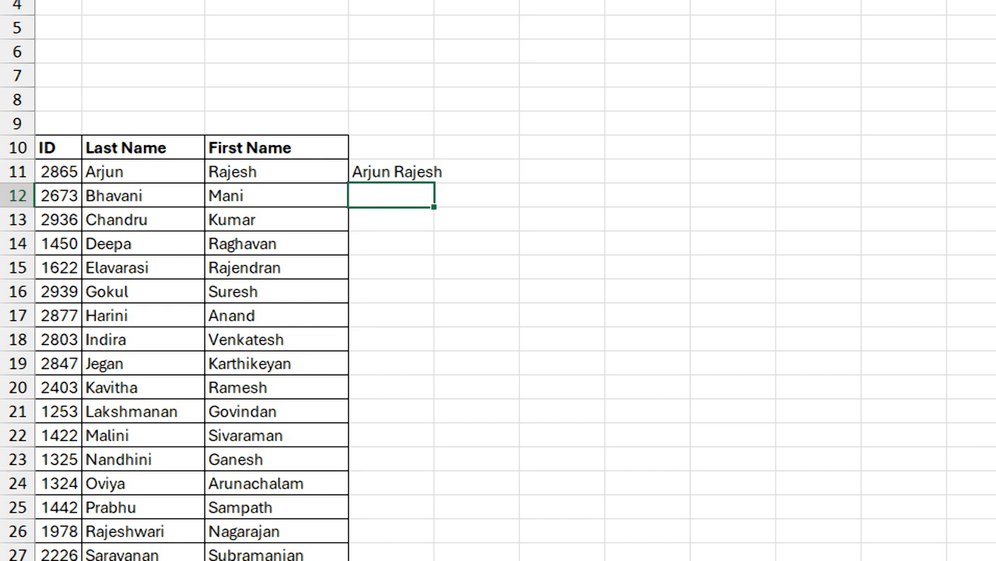
Flash Fill the remaining full names in column D and autofit the column width
{"action": "key", "text": "ctrl+e"}
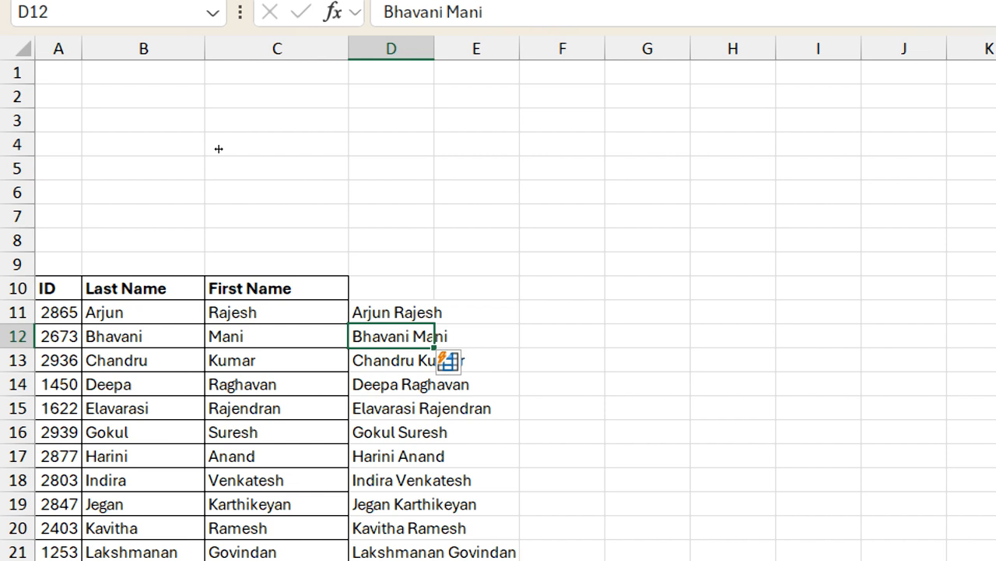
{"action": "key", "text": "alt+h"}
{"action": "key", "text": "o"}
{"action": "key", "text": "i"}
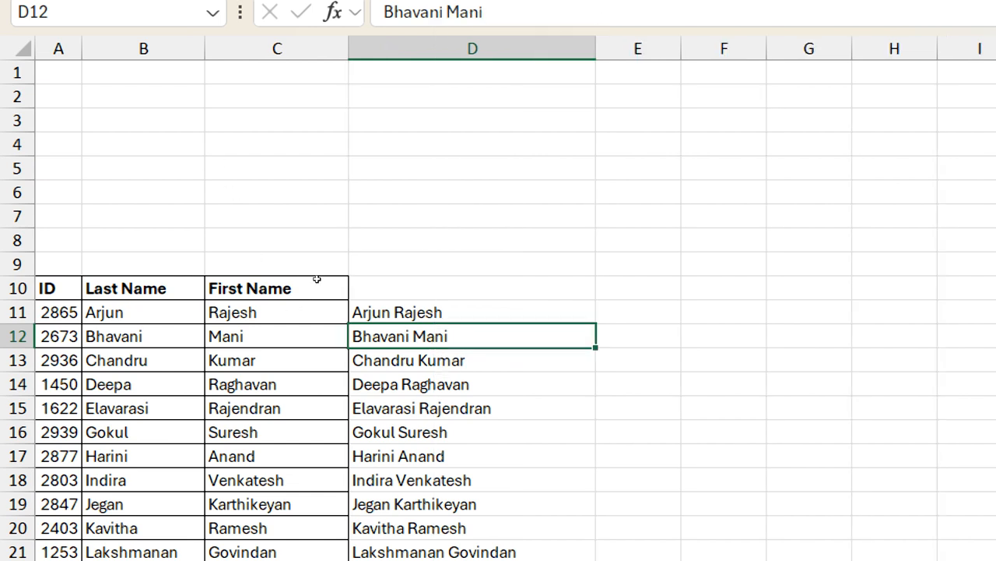
{"action": "key", "text": "Up"}
{"action": "key", "text": "Right"}
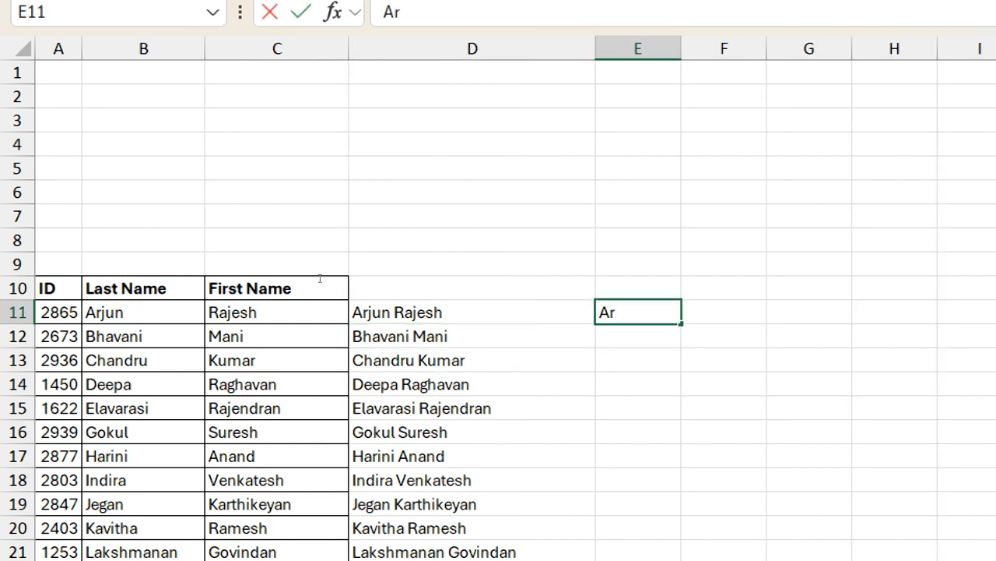
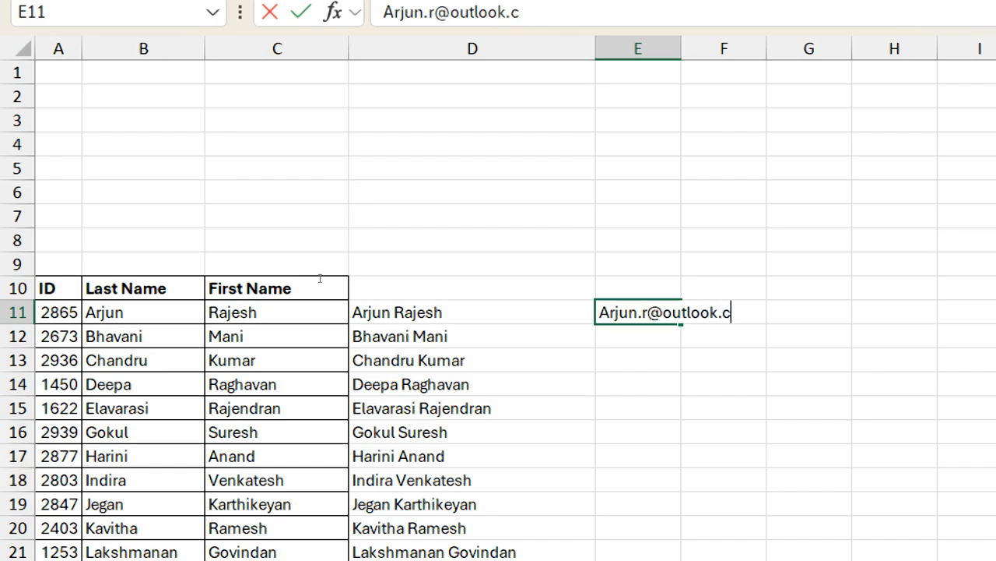
{"action": "key", "text": "Return"}
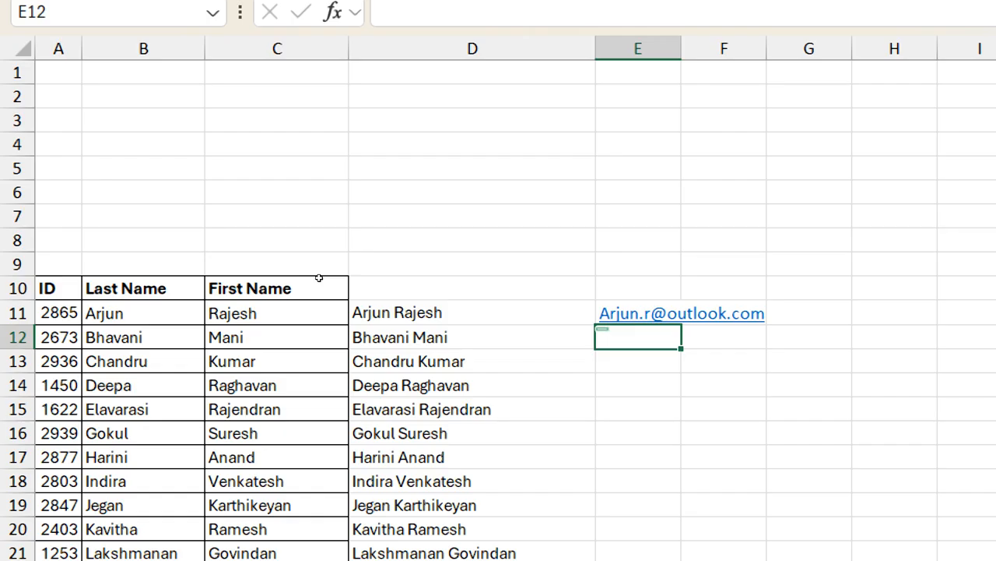
Try to Flash Fill column E from the single e-mail example, and undo the fill
{"action": "key", "text": "ctrl+e"}
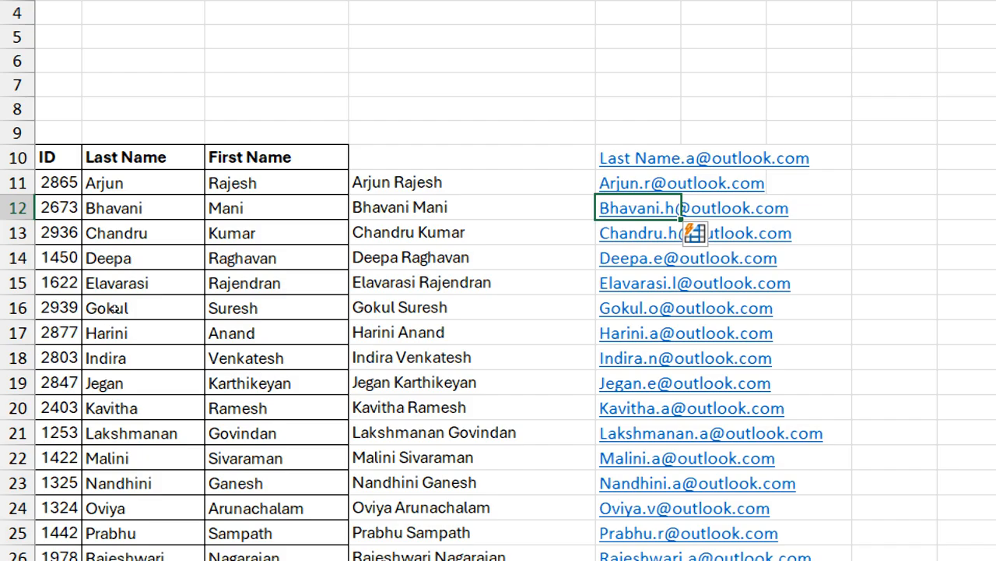
{"action": "key", "text": "ctrl+z"}
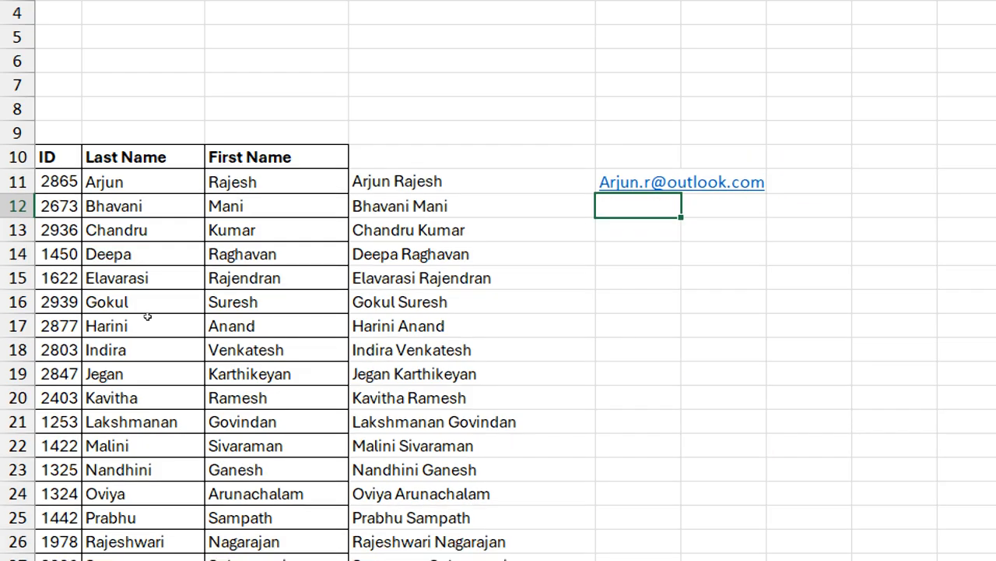
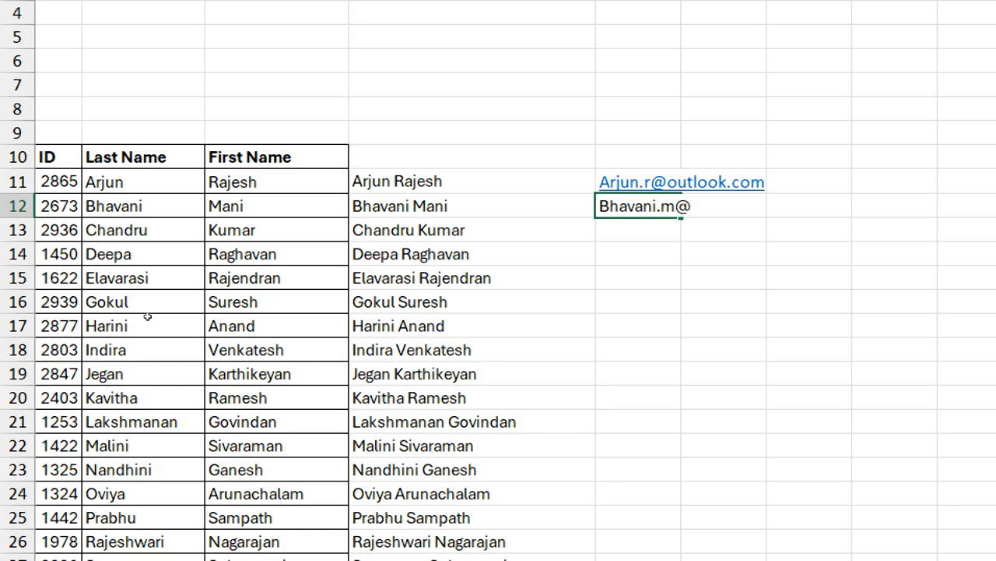
Enter the second person's e-mail in E12 in the same pattern and Flash Fill the remaining addresses in column E
{"action": "key", "text": "Return"}
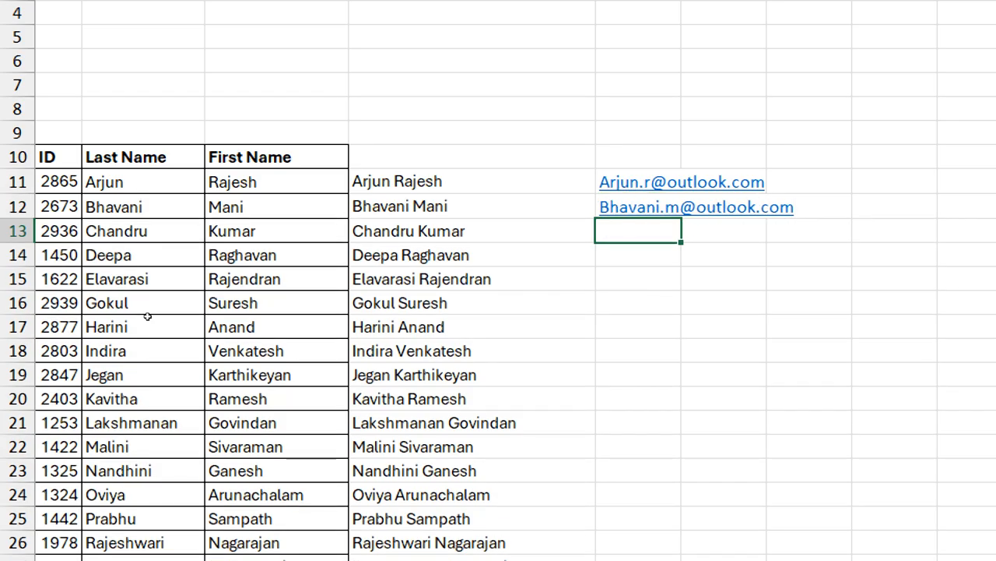
{"action": "key", "text": "ctrl+e"}
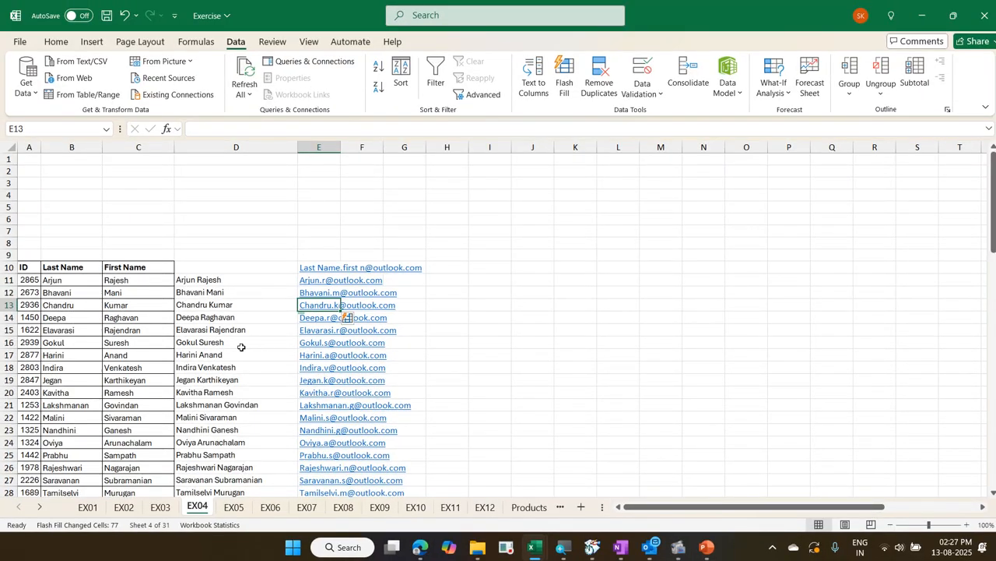
Follow the e-mail link in E11 to view the new Outlook message, and close that message without saving it
{"action": "left_click", "coordinate": [321, 286]}
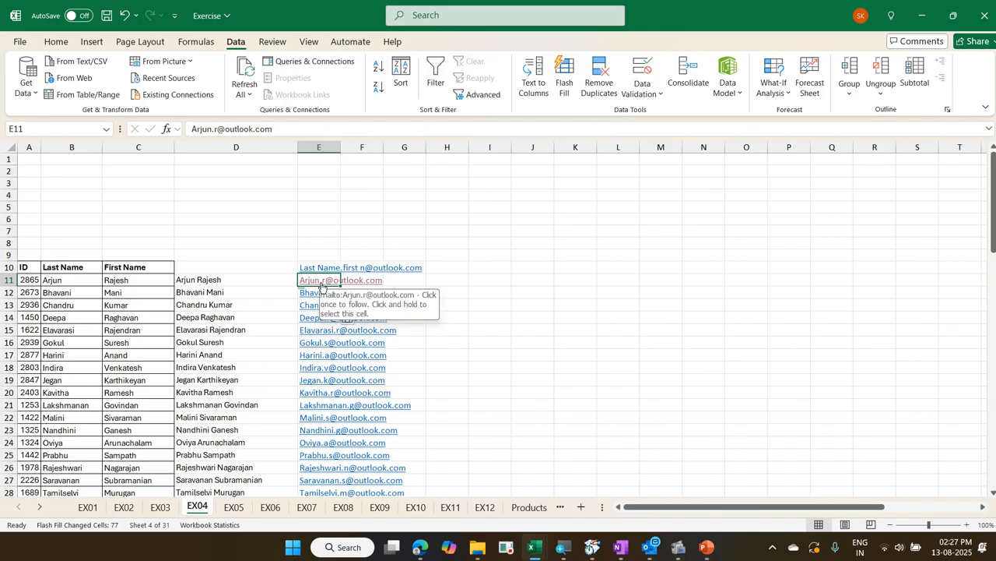
{"action": "left_click", "coordinate": [321, 286]}
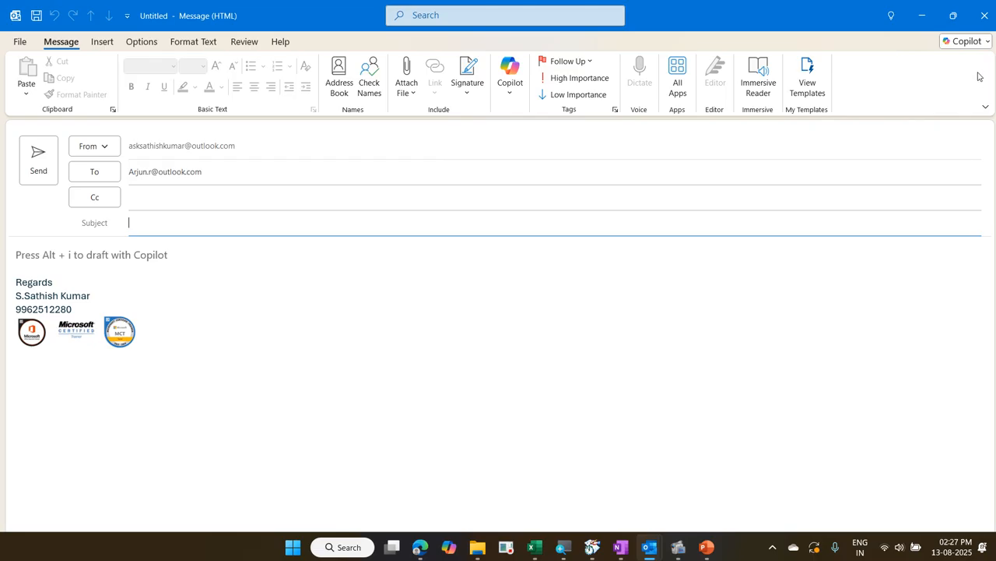
{"action": "left_click", "coordinate": [984, 15]}
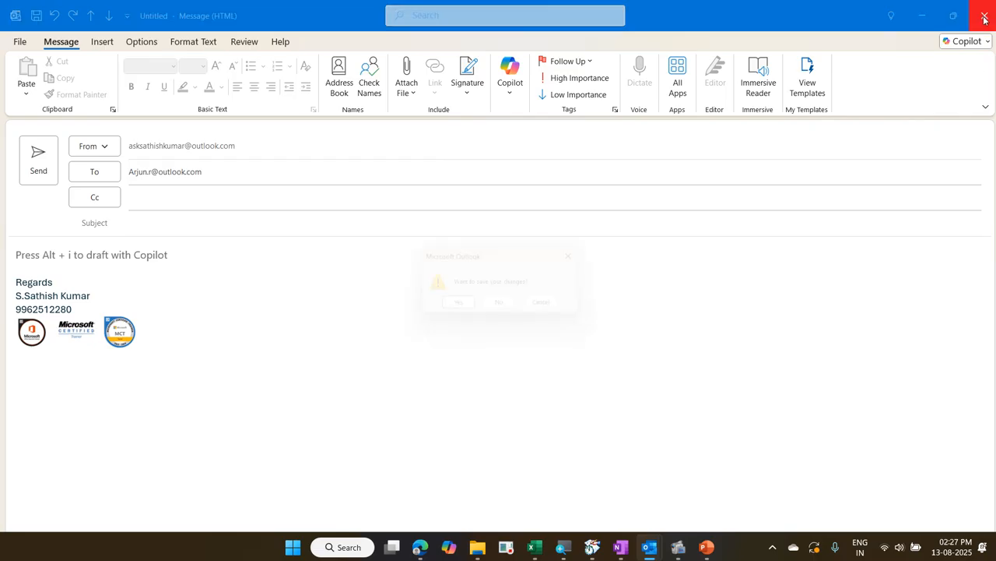
{"action": "left_click", "coordinate": [504, 308]}
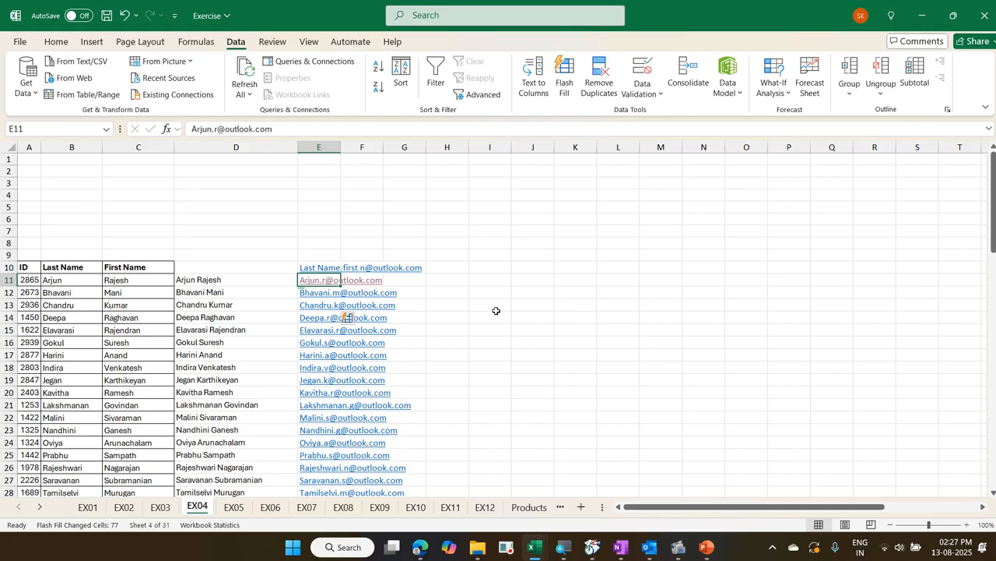
{"action": "key", "text": "Up"}
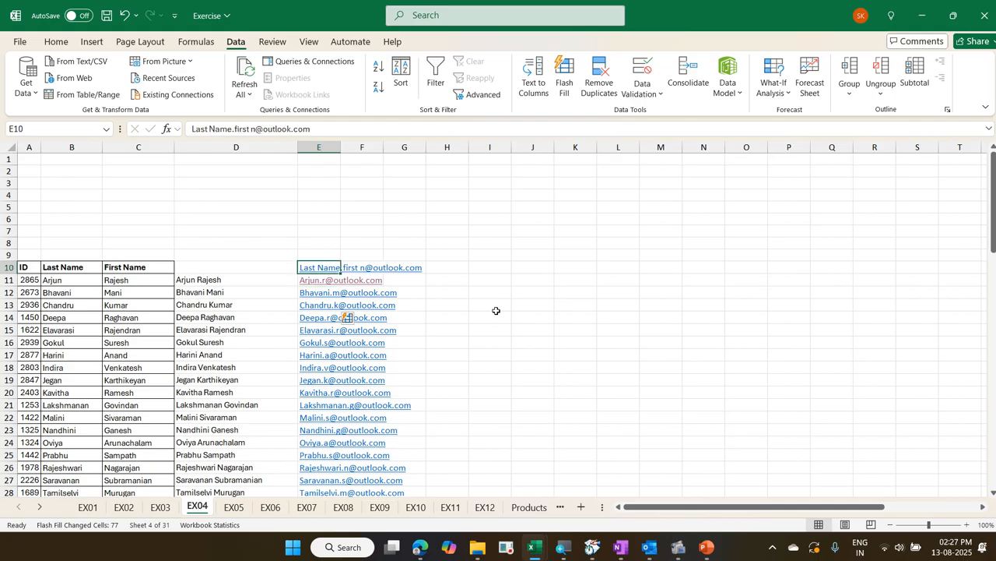
{"action": "key", "text": "Down"}
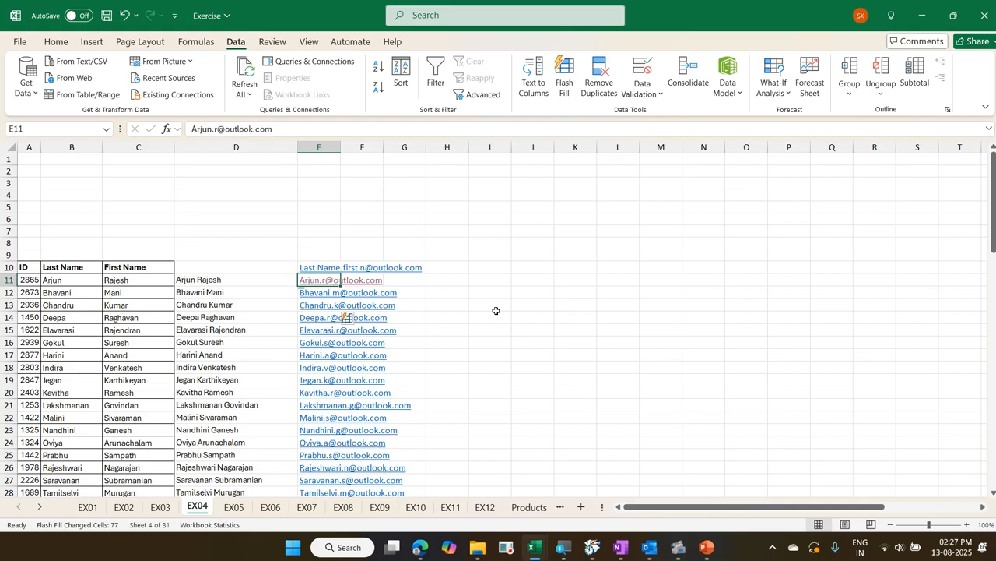
Remove the hyperlinks from all the generated e-mail addresses in column E, from E11 down to E88
{"action": "key", "text": "ctrl+shift+Down"}
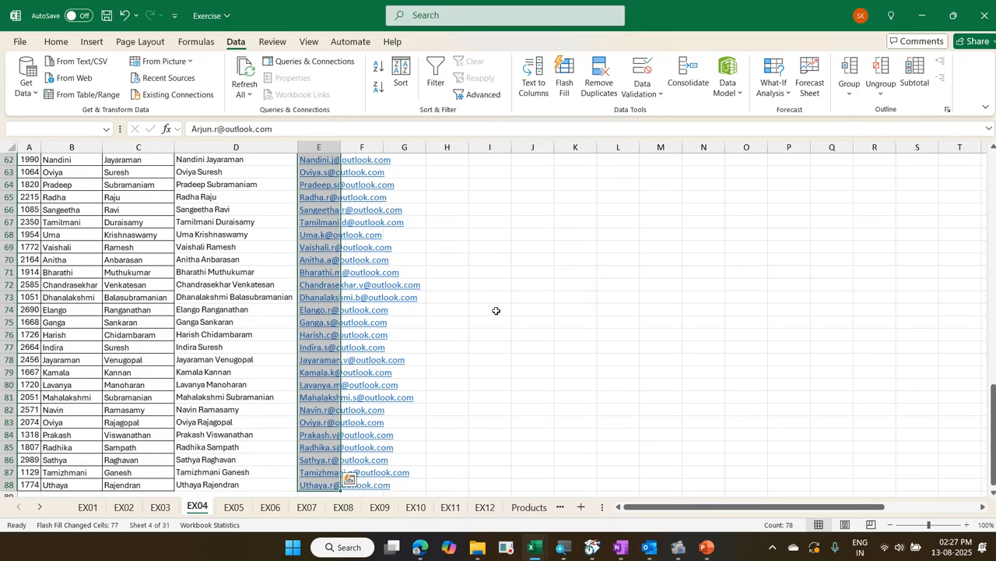
{"action": "right_click", "coordinate": [310, 274]}
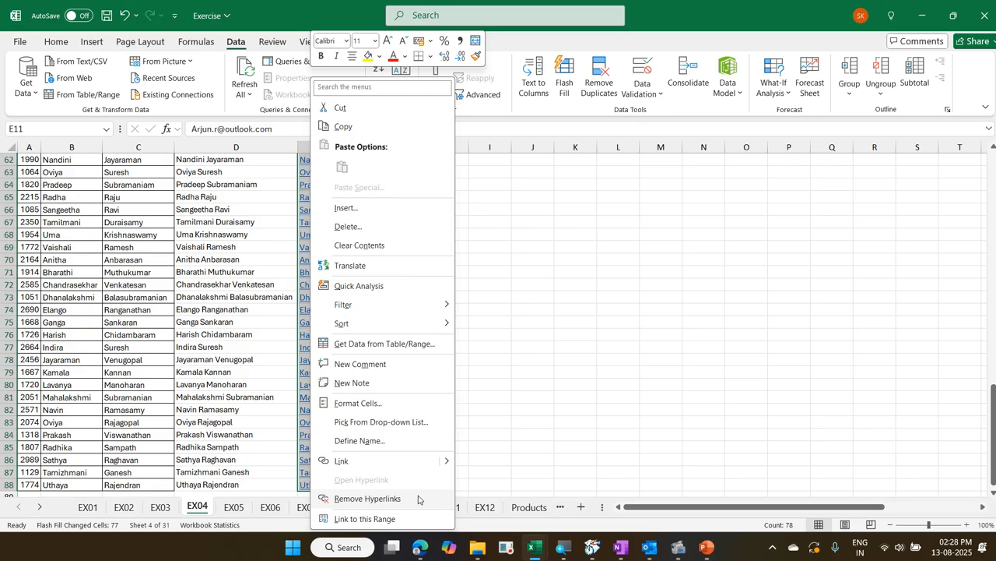
{"action": "left_click", "coordinate": [418, 498]}
{"action": "scroll", "coordinate": [418, 495], "scroll_direction": "up", "scroll_amount": 20}
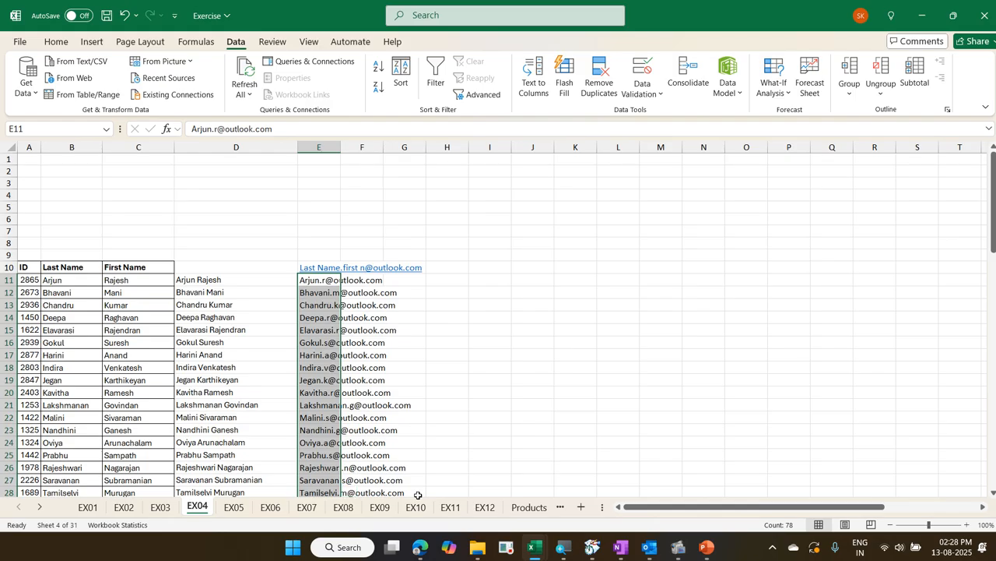
{"action": "key", "text": "Down"}
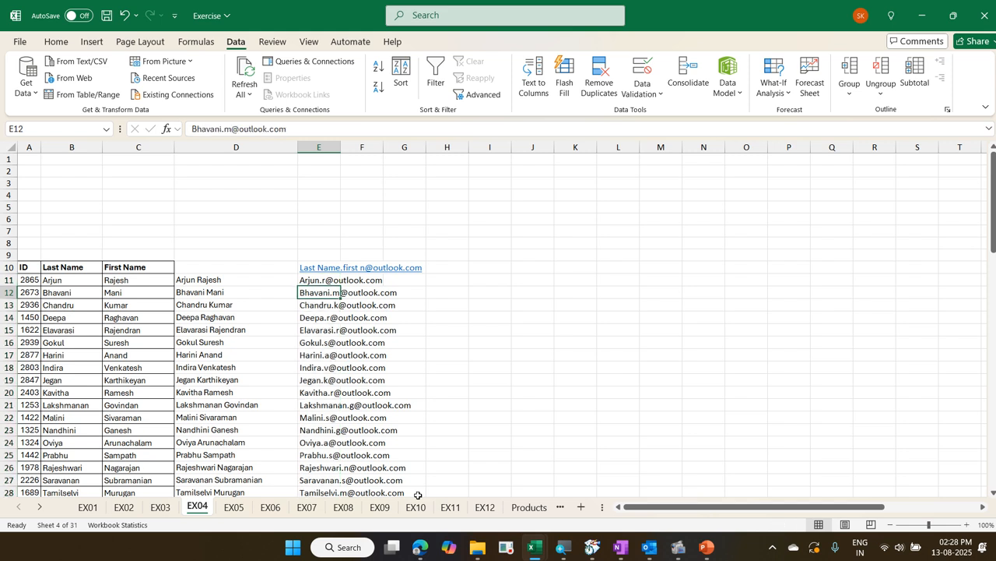
{"action": "key", "text": "Up"}
{"action": "key", "text": "Up"}
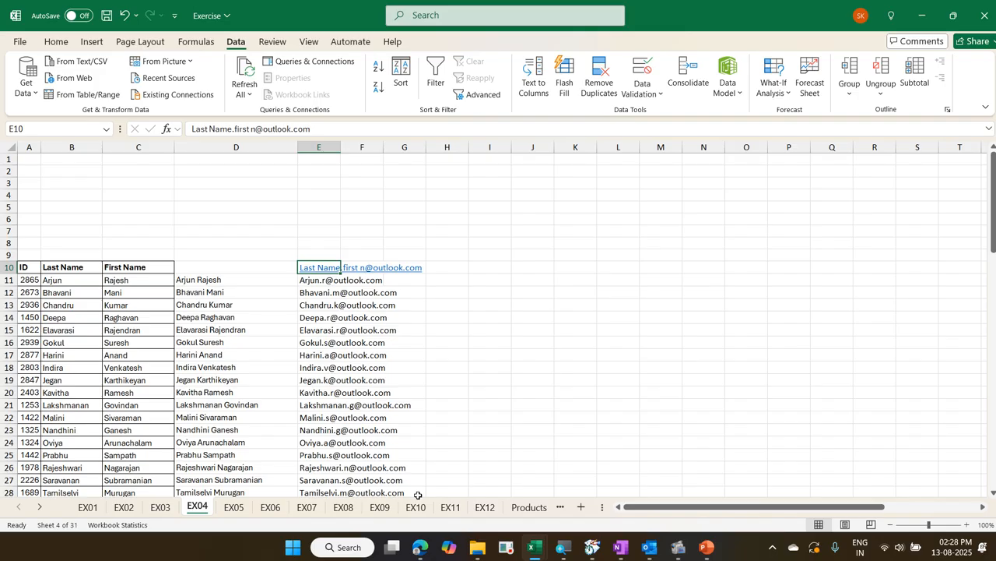
{"action": "key", "text": "Down"}
{"action": "key", "text": "Up"}
{"action": "key", "text": "Down"}
{"action": "key", "text": "Up"}
Go to the Raw Data heading in Z10 on the EX04 sheet
{"action": "key", "text": "ctrl+Right"}
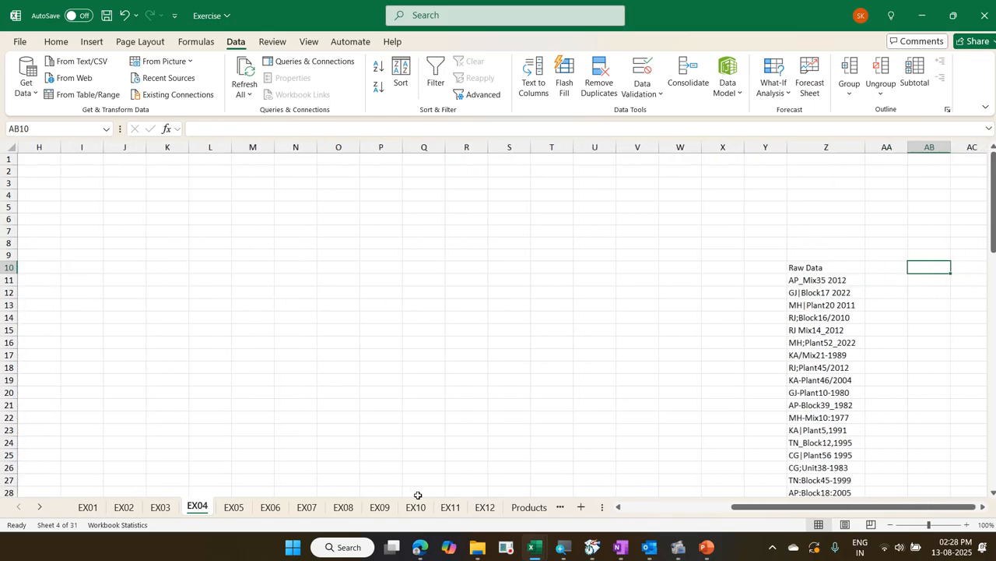
{"action": "key", "text": "Right"}
{"action": "key", "text": "Right"}
{"action": "key", "text": "Right"}
{"action": "key", "text": "Left"}
{"action": "key", "text": "Left"}
{"action": "key", "text": "Left"}
{"action": "key", "text": "Left"}
{"action": "key", "text": "Left"}
{"action": "key", "text": "Left"}
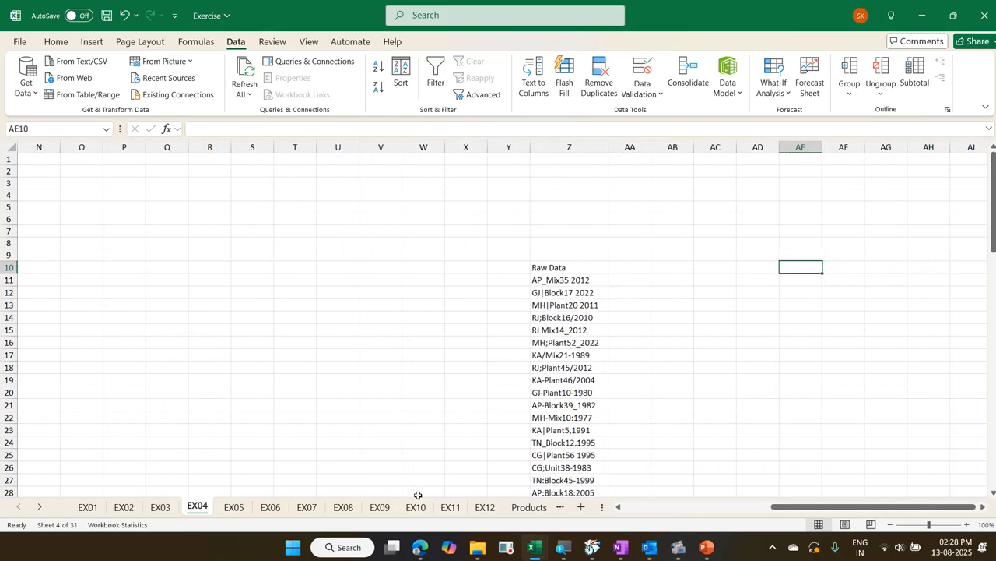
{"action": "key", "text": "Left"}
{"action": "key", "text": "Left"}
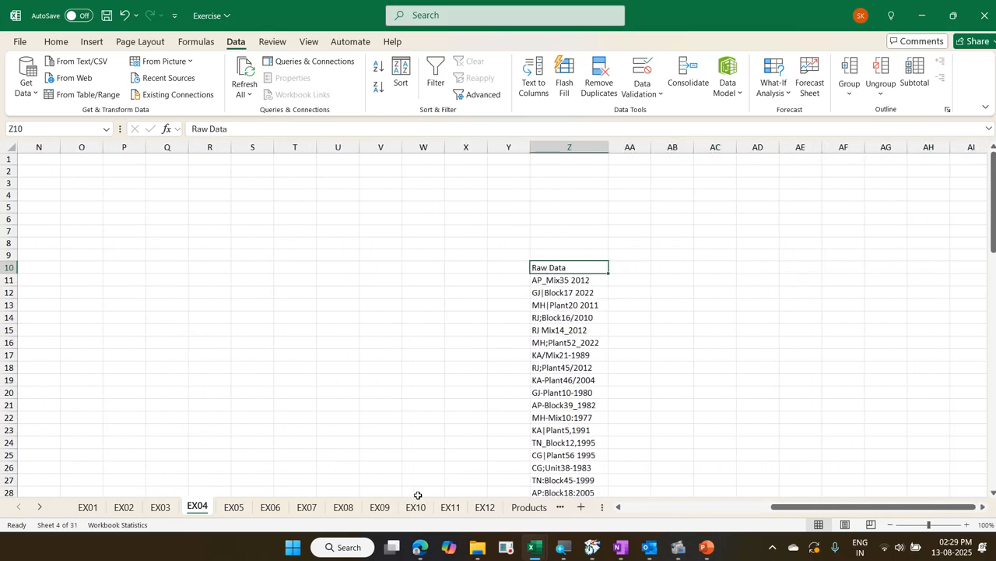
Switch to the Exercise - Copy workbook and examine the extracted columns beside Raw Data on its EX04 sheet
{"action": "key", "text": "alt+Tab"}
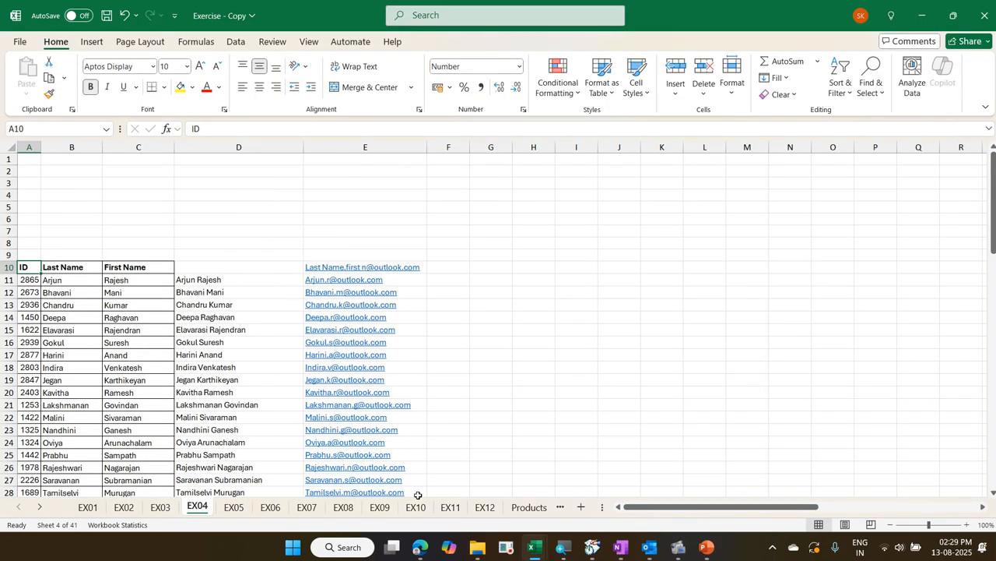
{"action": "key", "text": "Right"}
{"action": "key", "text": "Right"}
{"action": "key", "text": "Right"}
{"action": "key", "text": "Right"}
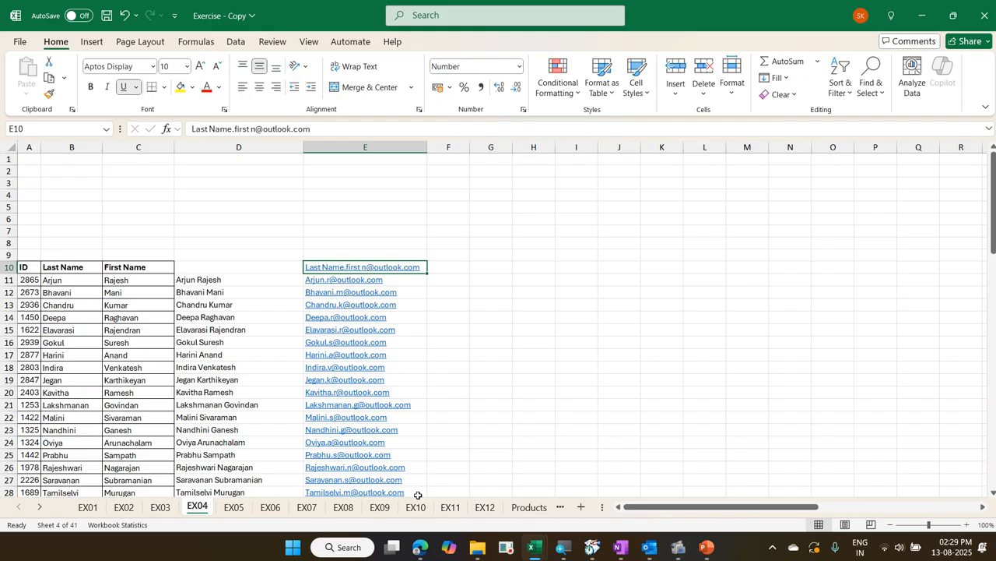
{"action": "key", "text": "alt+Tab"}
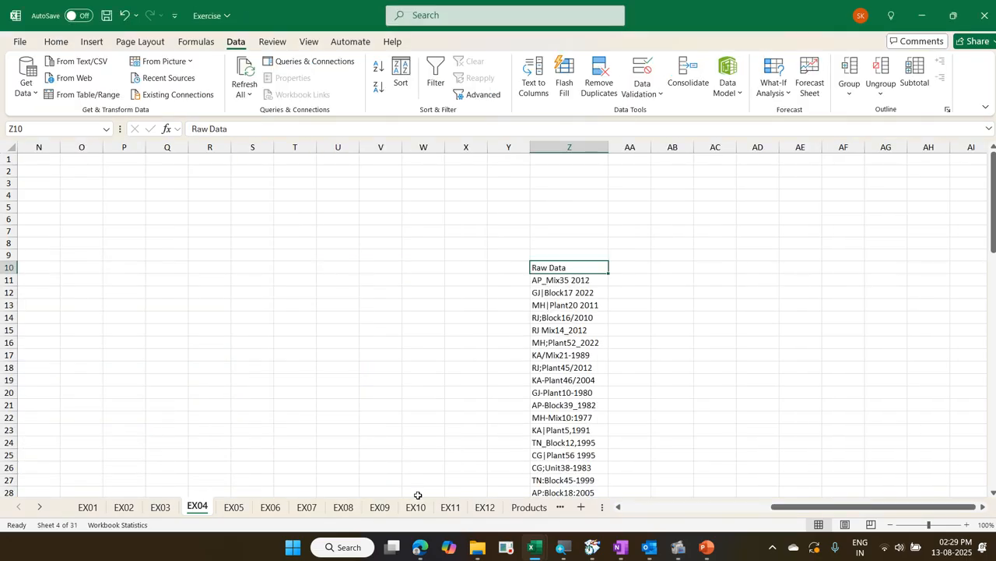
{"action": "key", "text": "alt+Tab"}
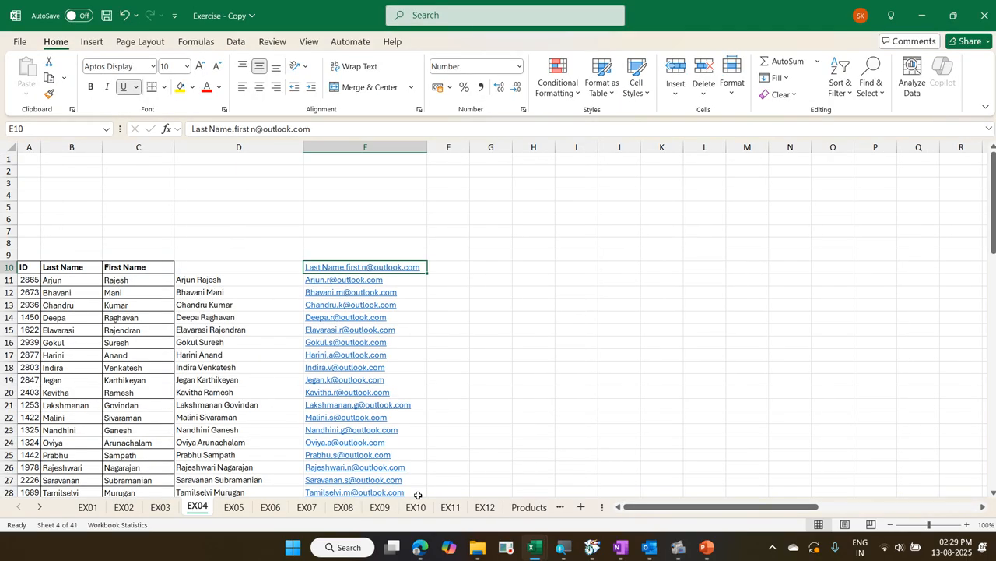
{"action": "key", "text": "ctrl+Right"}
{"action": "key", "text": "Right"}
{"action": "key", "text": "Right"}
{"action": "key", "text": "Right"}
{"action": "key", "text": "Right"}
{"action": "key", "text": "Right"}
{"action": "key", "text": "Right"}
{"action": "key", "text": "Right"}
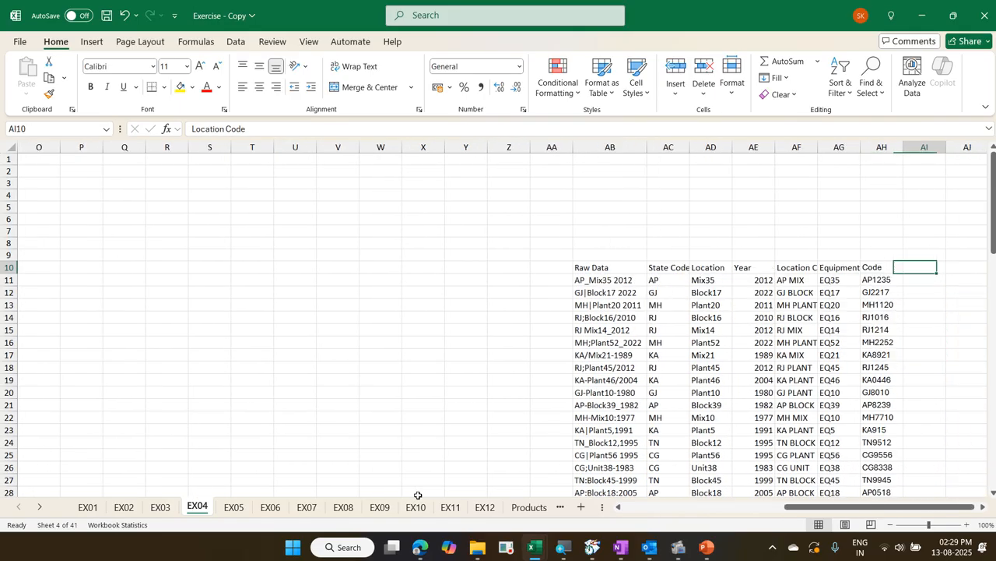
{"action": "key", "text": "Right"}
{"action": "key", "text": "Right"}
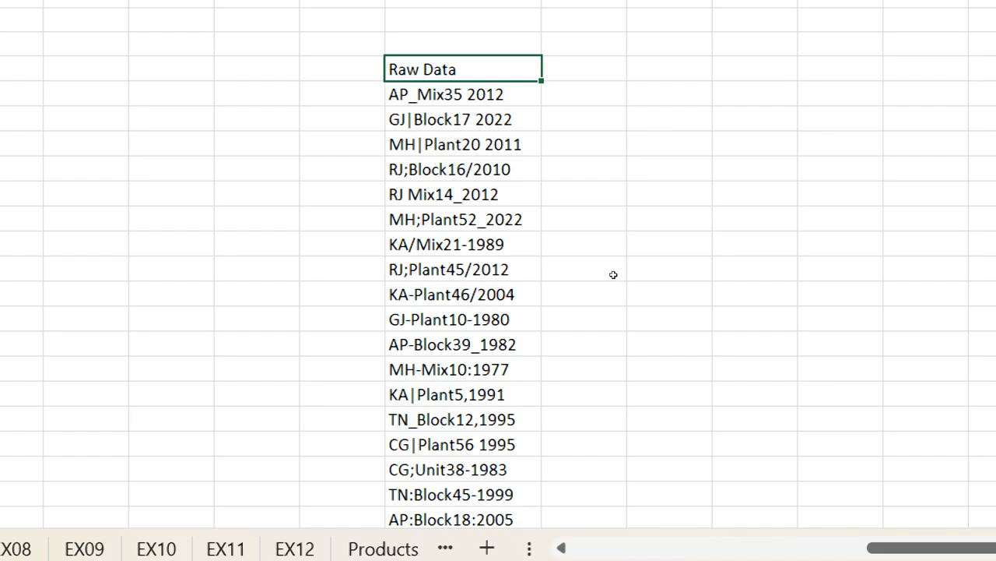
In the Exercise workbook, enter the state code AP in AA11 beside the first Raw Data entry
{"action": "key", "text": "Down"}
{"action": "key", "text": "Right"}
{"action": "type", "text": "AP"}
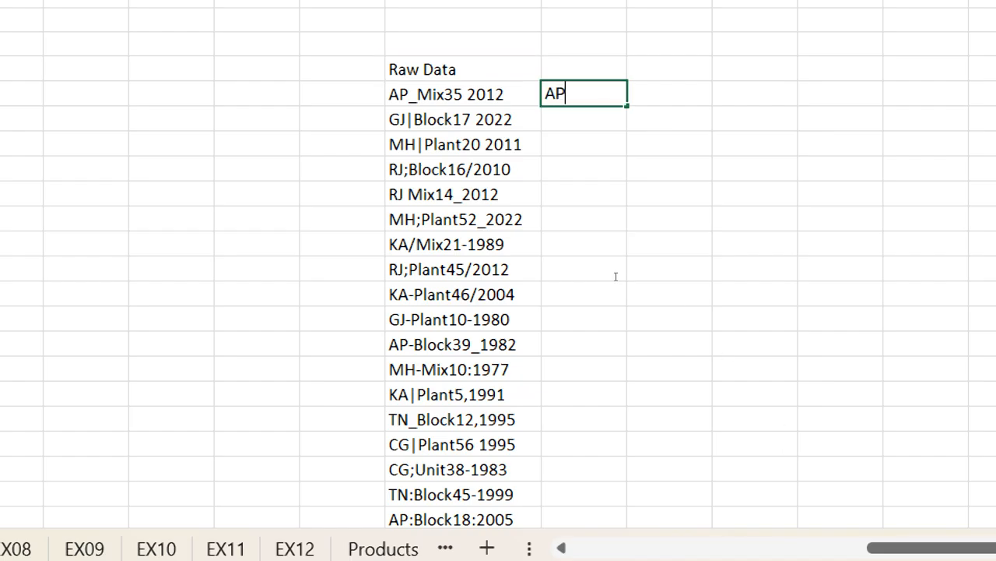
{"action": "key", "text": "Return"}
Try to Flash Fill the state codes in column AA from the single example, and undo the fill
{"action": "key", "text": "ctrl+e"}
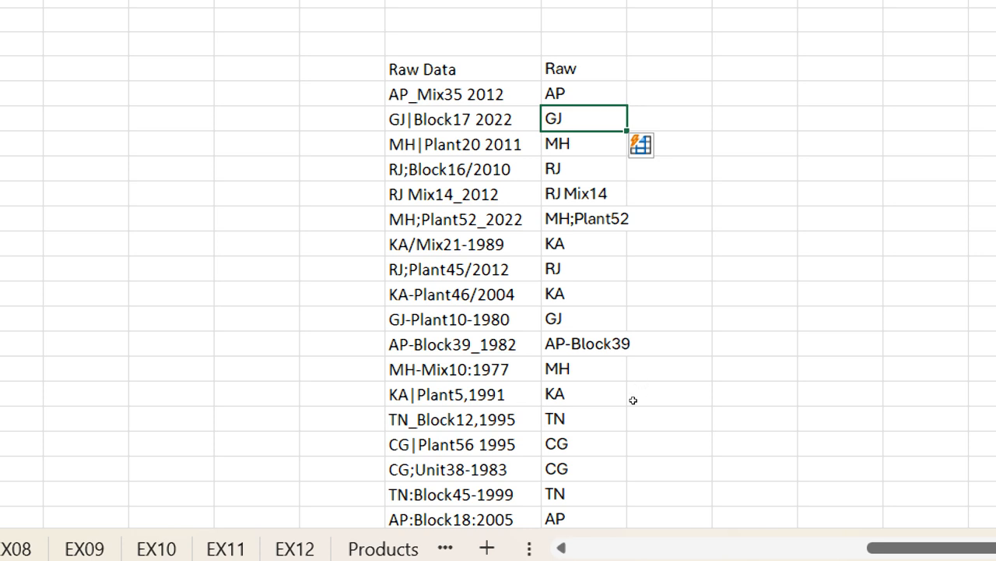
{"action": "key", "text": "Down"}
{"action": "key", "text": "Down"}
{"action": "key", "text": "Down"}
{"action": "key", "text": "Down"}
{"action": "key", "text": "Down"}
{"action": "key", "text": "Down"}
{"action": "key", "text": "Down"}
{"action": "key", "text": "Down"}
{"action": "key", "text": "Down"}
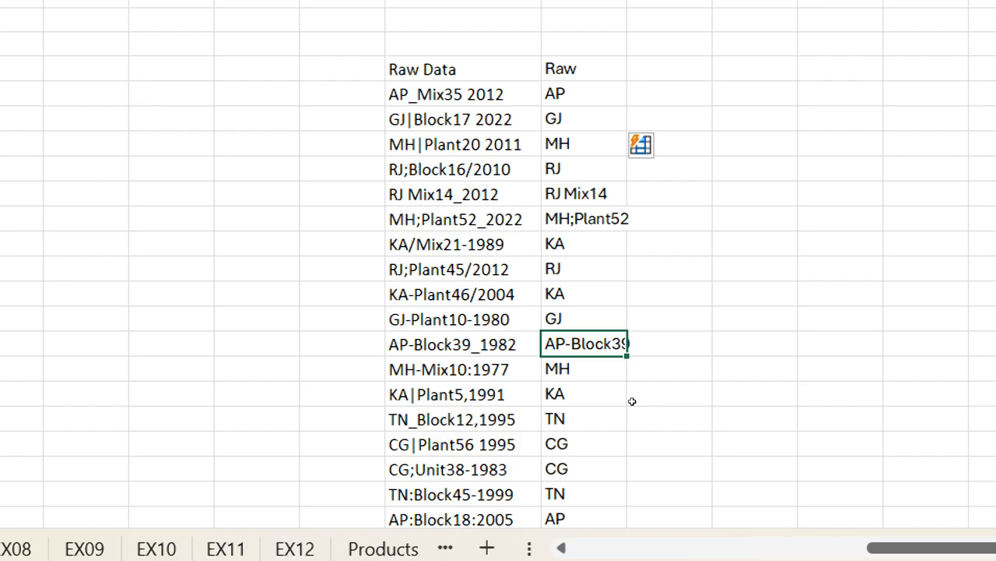
{"action": "key", "text": "ctrl+z"}
Enter GJ in AA12 as a second example and Flash Fill the remaining state codes in column AA
{"action": "type", "text": "GJ"}
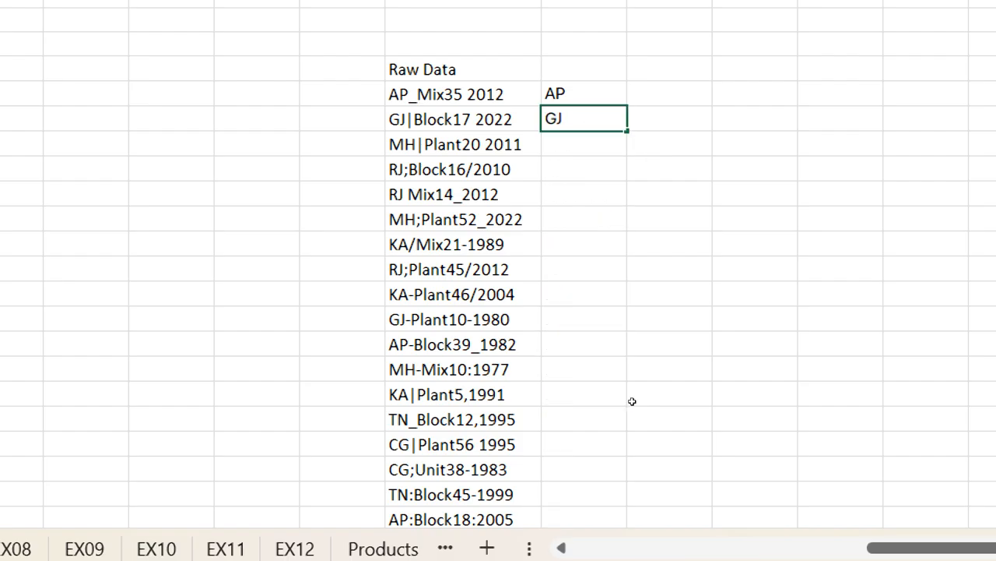
{"action": "key", "text": "Return"}
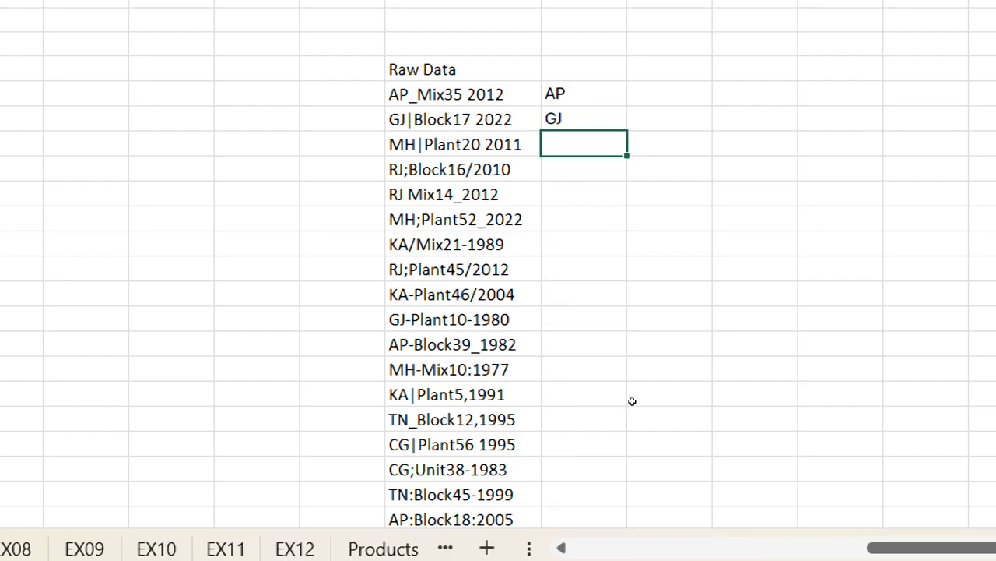
{"action": "key", "text": "ctrl+e"}
Enter the location Mix35 in AB11 and Flash Fill the remaining locations in column AB
{"action": "key", "text": "Up"}
{"action": "key", "text": "Up"}
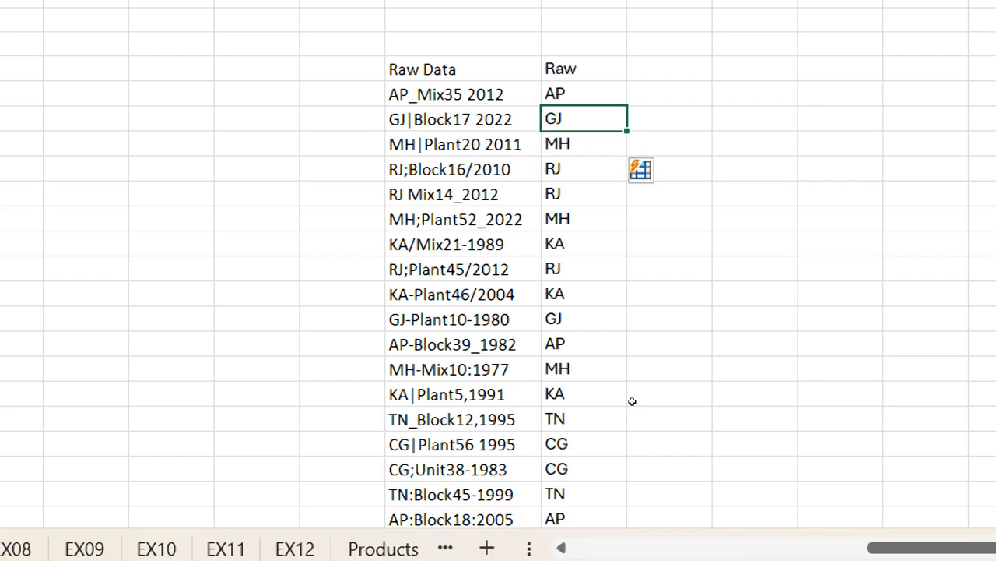
{"action": "key", "text": "Right"}
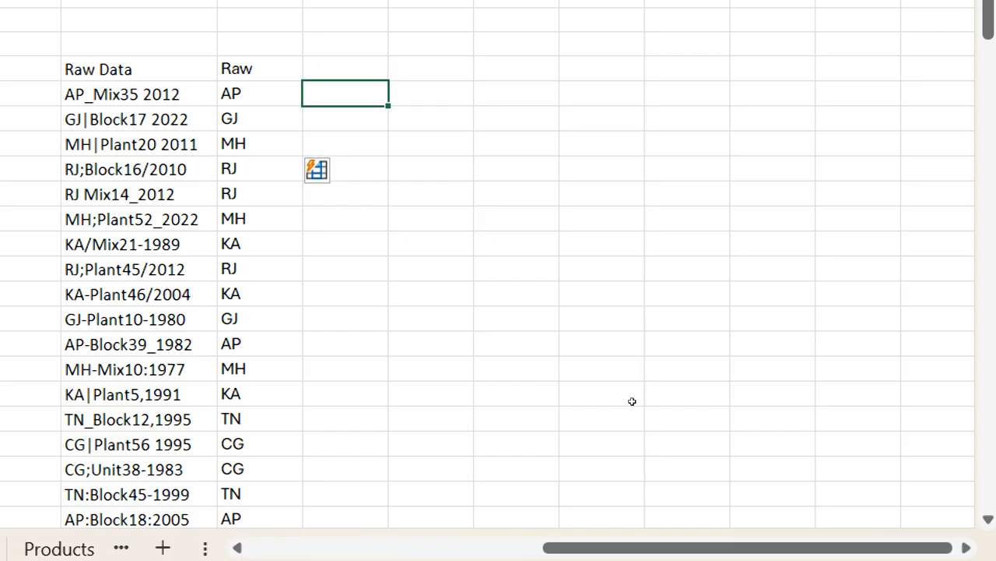
{"action": "type", "text": "Mix"}
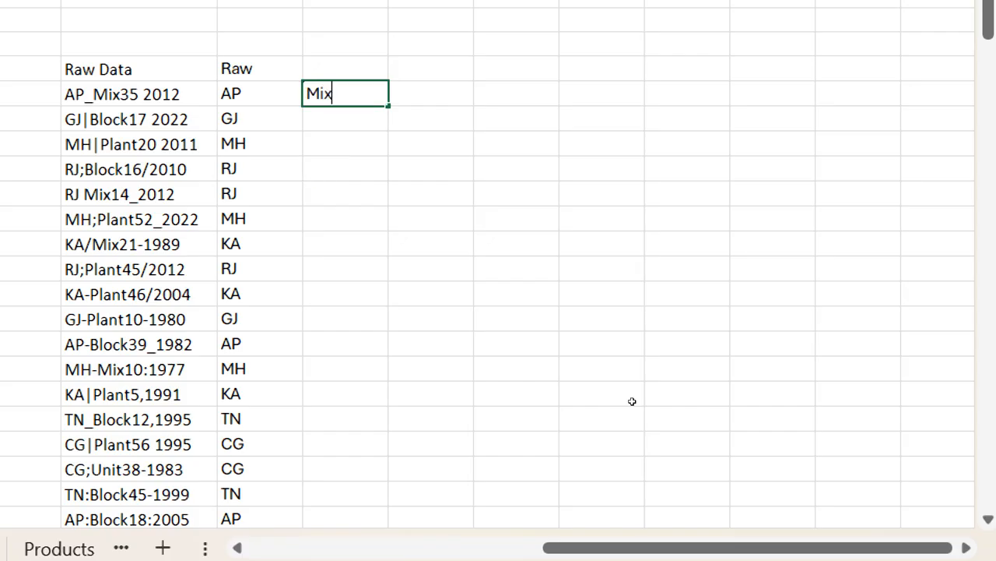
{"action": "type", "text": "35"}
{"action": "key", "text": "Return"}
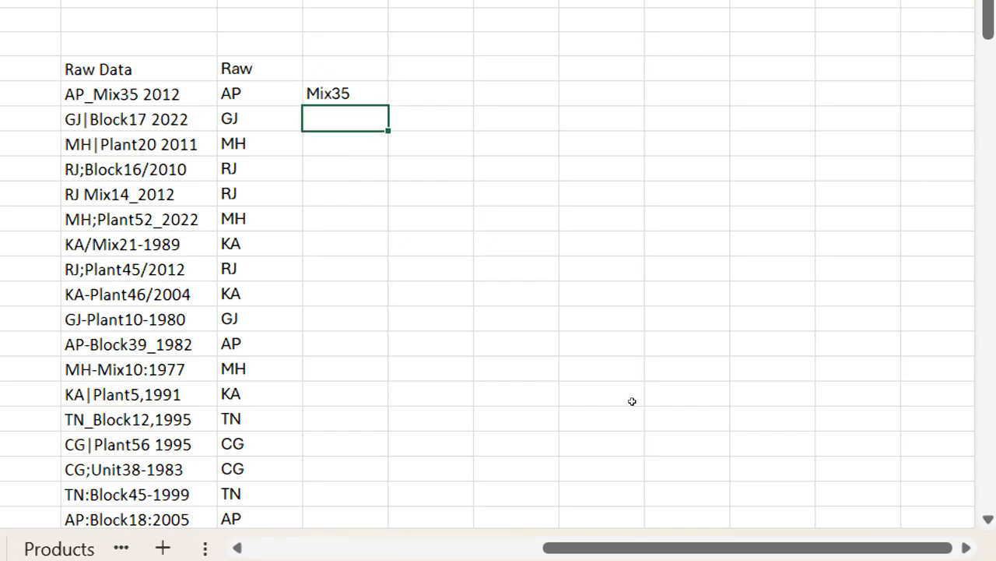
{"action": "key", "text": "ctrl+e"}
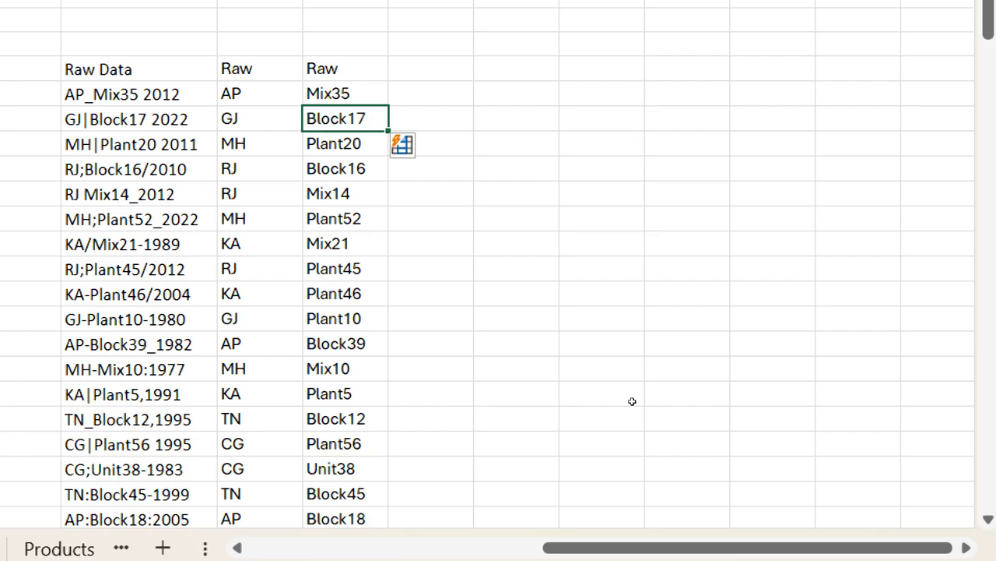
Enter the year 2012 in AC11, displayed without decimals, and Flash Fill the remaining years in column AC
{"action": "key", "text": "Up"}
{"action": "key", "text": "Right"}
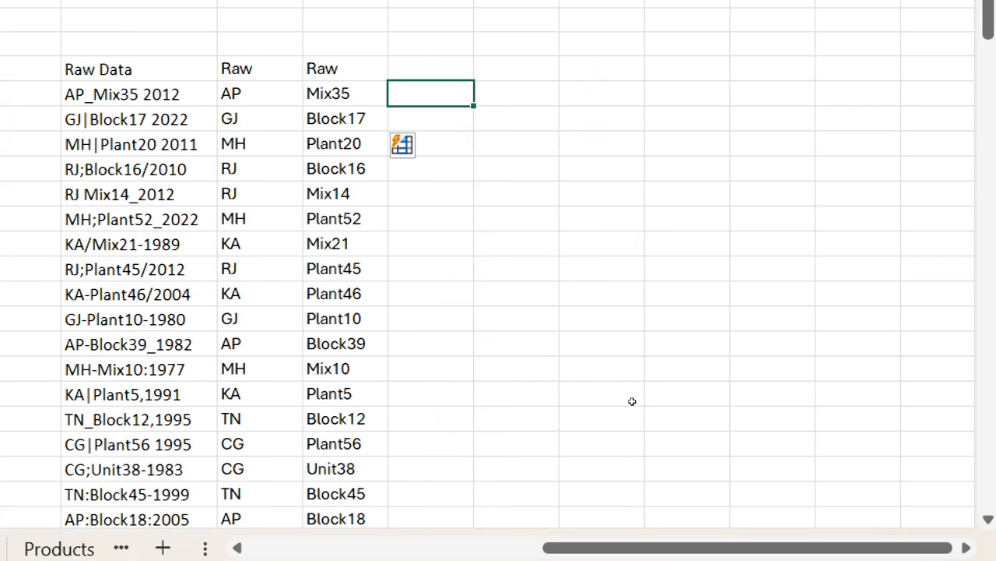
{"action": "type", "text": "2012"}
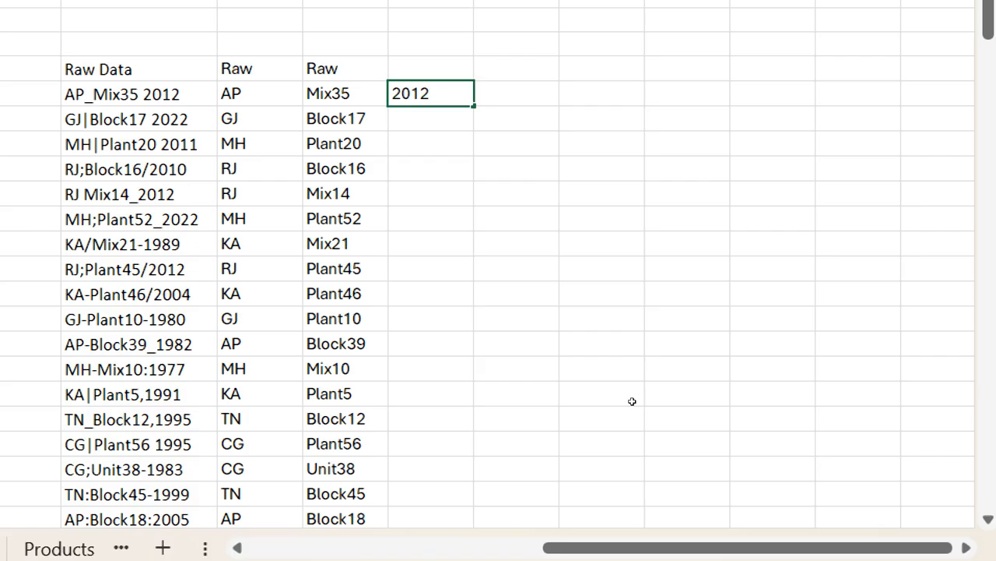
{"action": "key", "text": "Return"}
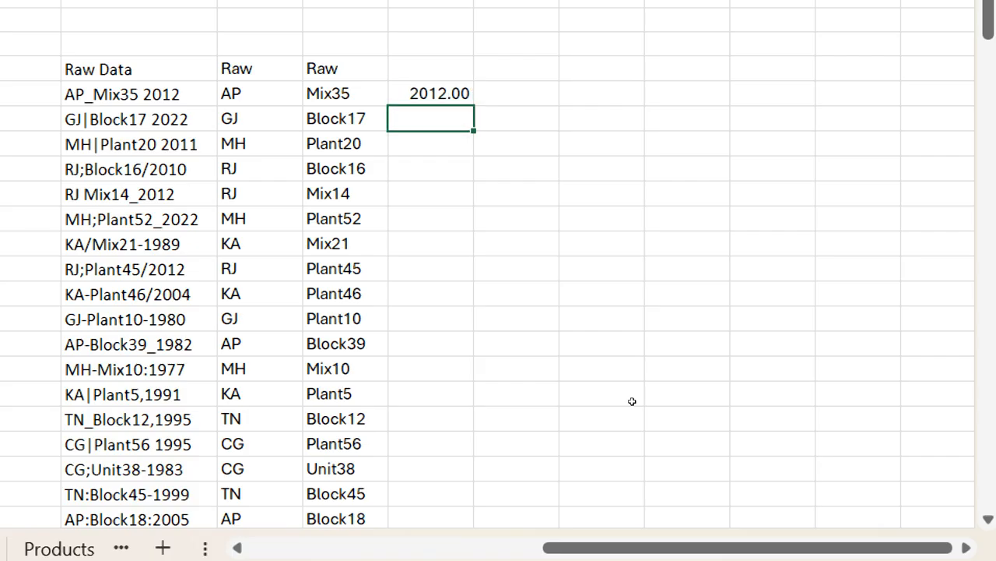
{"action": "key", "text": "Up"}
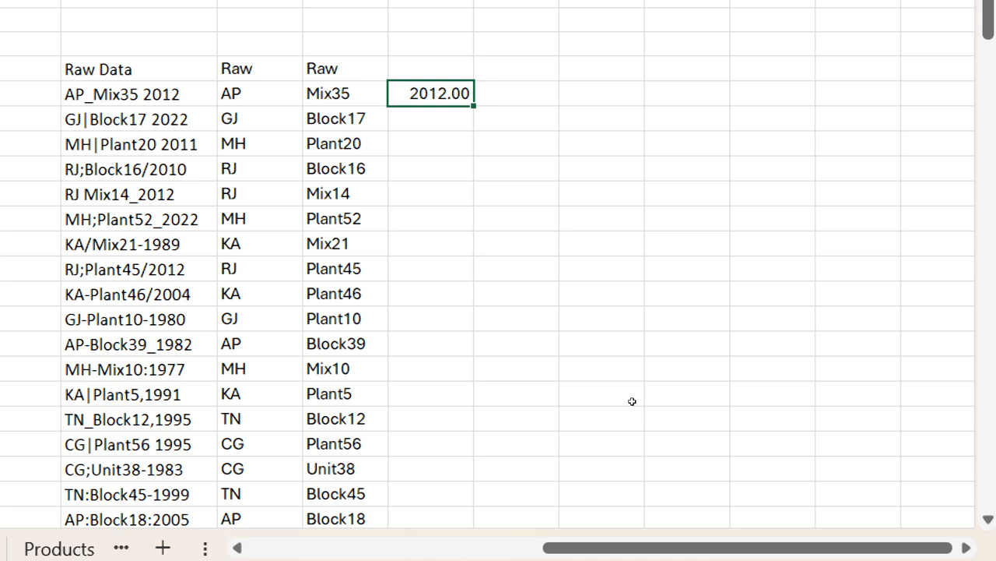
{"action": "key", "text": "ctrl+z"}
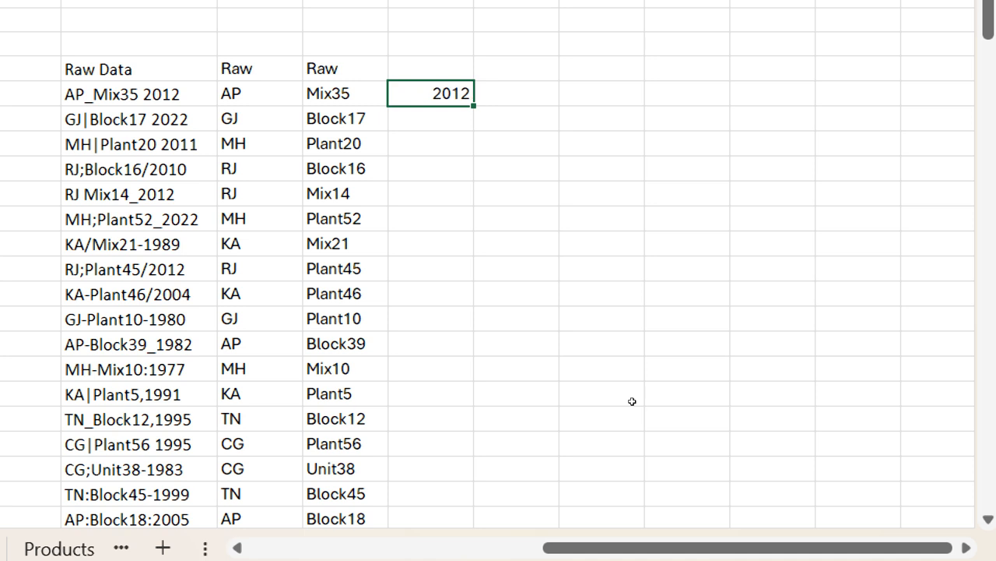
{"action": "key", "text": "Down"}
{"action": "key", "text": "ctrl+e"}
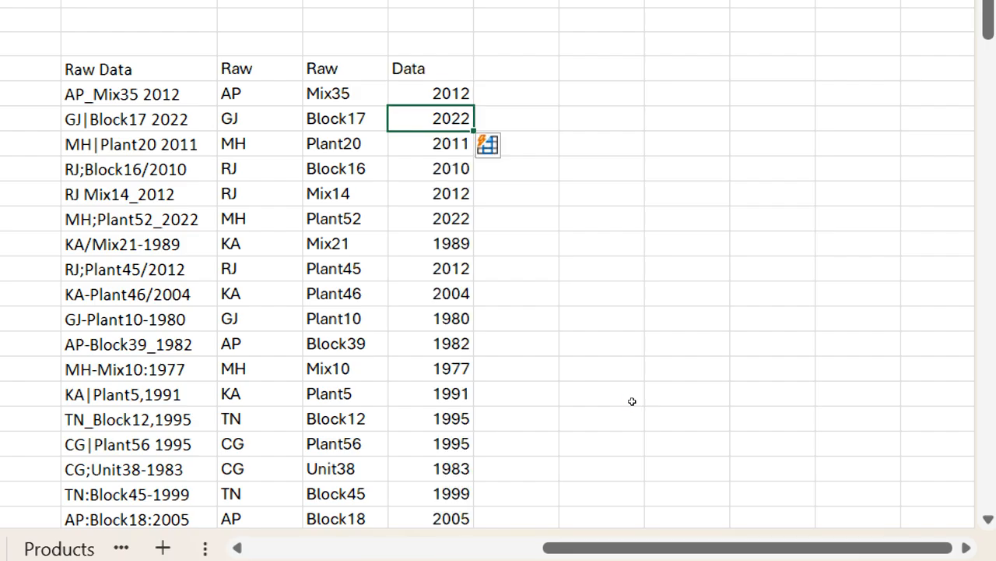
Enter AP Mix in AD11, combining state code and location name, and Flash Fill the remaining location codes in column AD
{"action": "key", "text": "Up"}
{"action": "key", "text": "Right"}
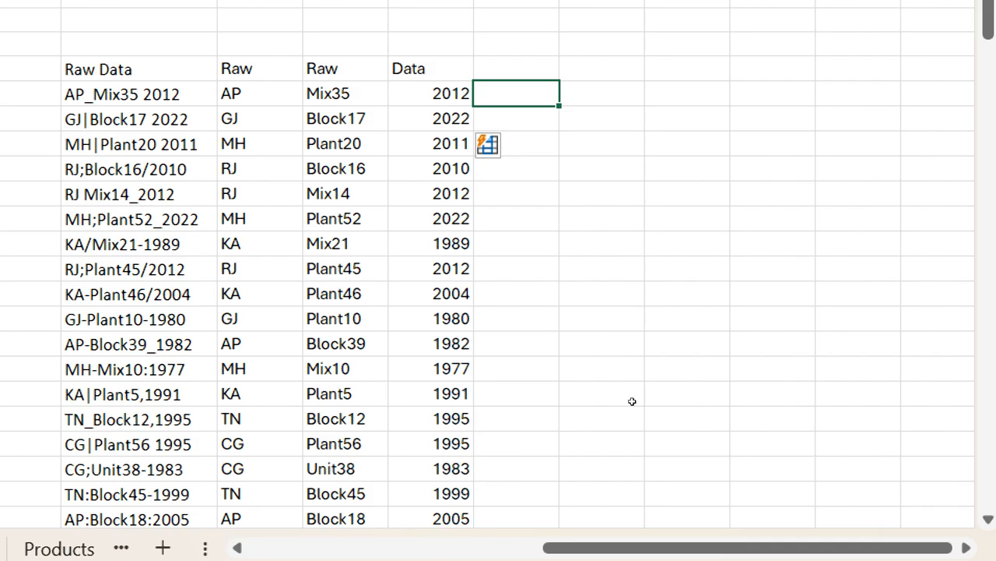
{"action": "type", "text": "Ap"}
{"action": "key", "text": "BackSpace"}
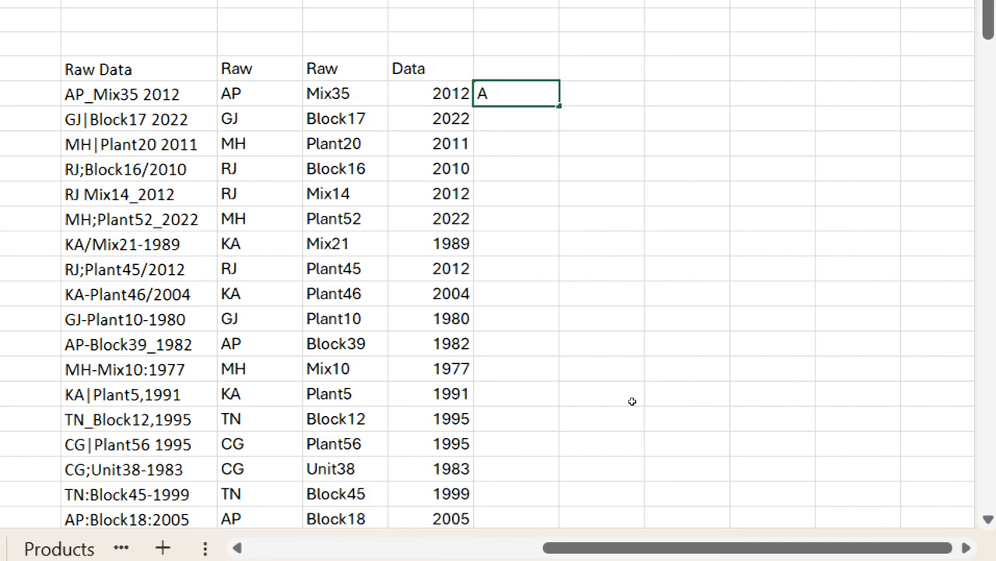
{"action": "type", "text": "P Mix"}
{"action": "key", "text": "Return"}
{"action": "key", "text": "ctrl+e"}
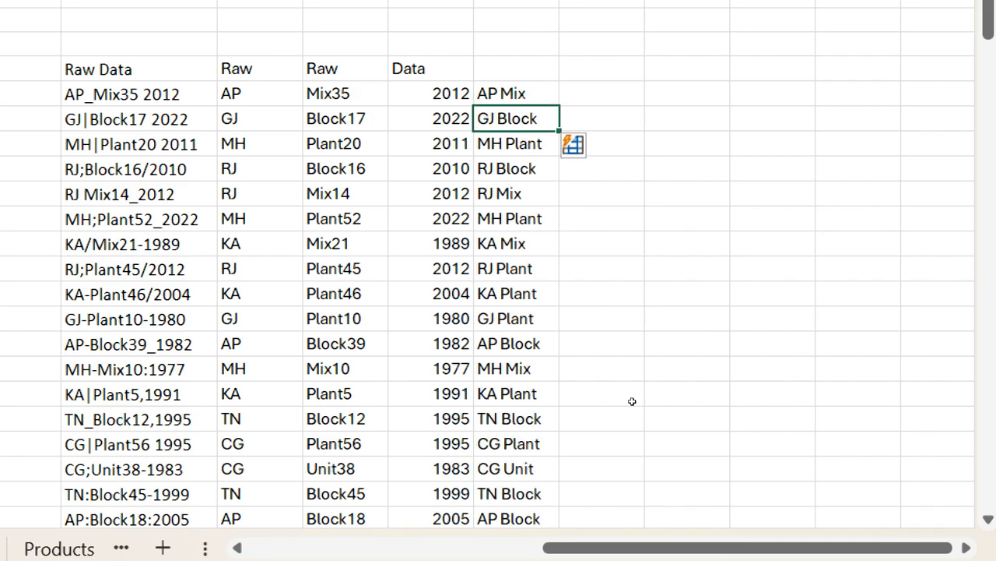
Enter the equipment code EQ35 in AE11 and Flash Fill the remaining equipment codes in column AE
{"action": "key", "text": "Up"}
{"action": "key", "text": "Right"}
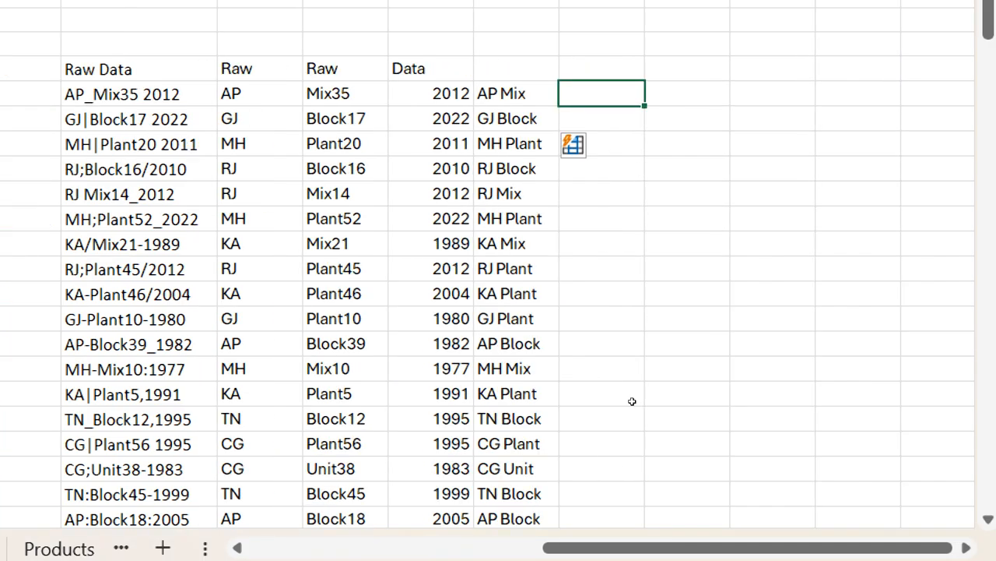
{"action": "type", "text": "EQ"}
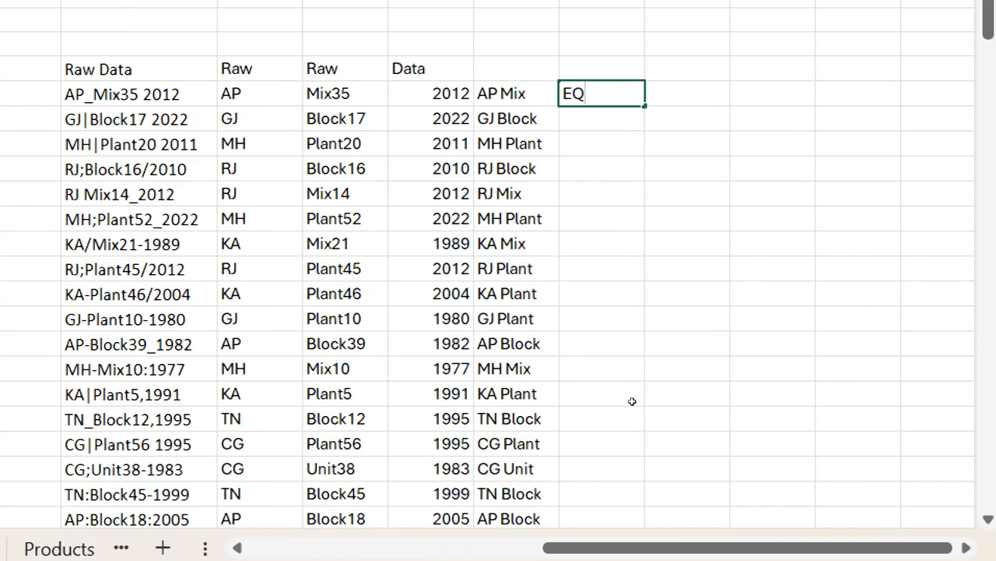
{"action": "type", "text": "35"}
{"action": "key", "text": "Return"}
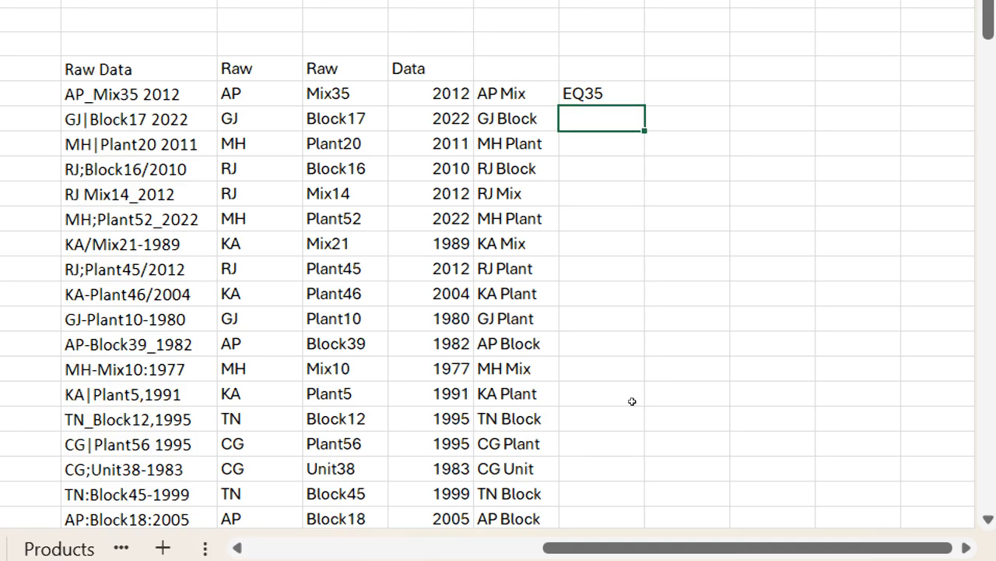
{"action": "key", "text": "ctrl+e"}
Enter AP1235 in AF11, combining state code, two-digit year and equipment number, and Flash Fill the codes below in column AF
{"action": "key", "text": "Right"}
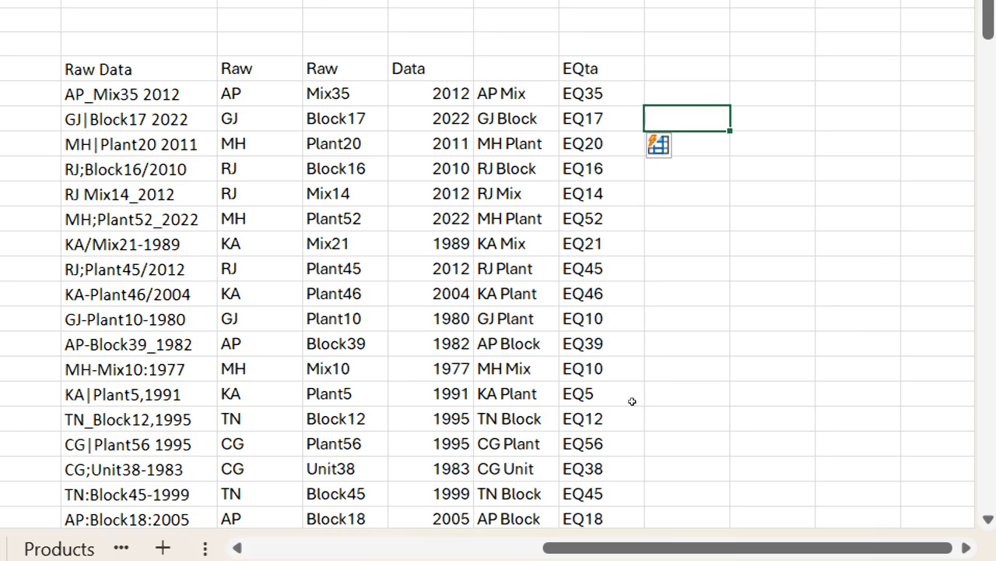
{"action": "key", "text": "Up"}
{"action": "key", "text": "Up"}
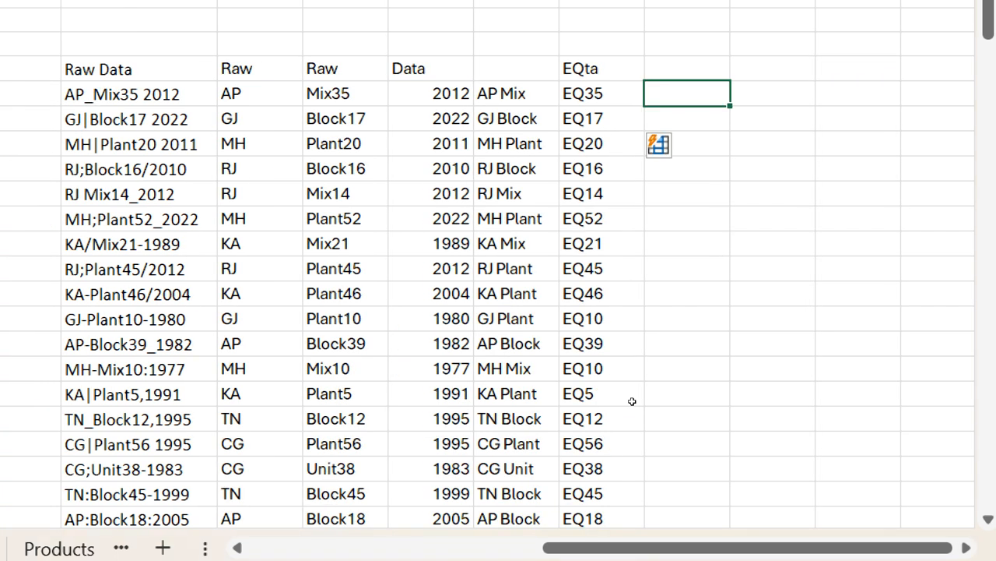
{"action": "type", "text": "AP12"}
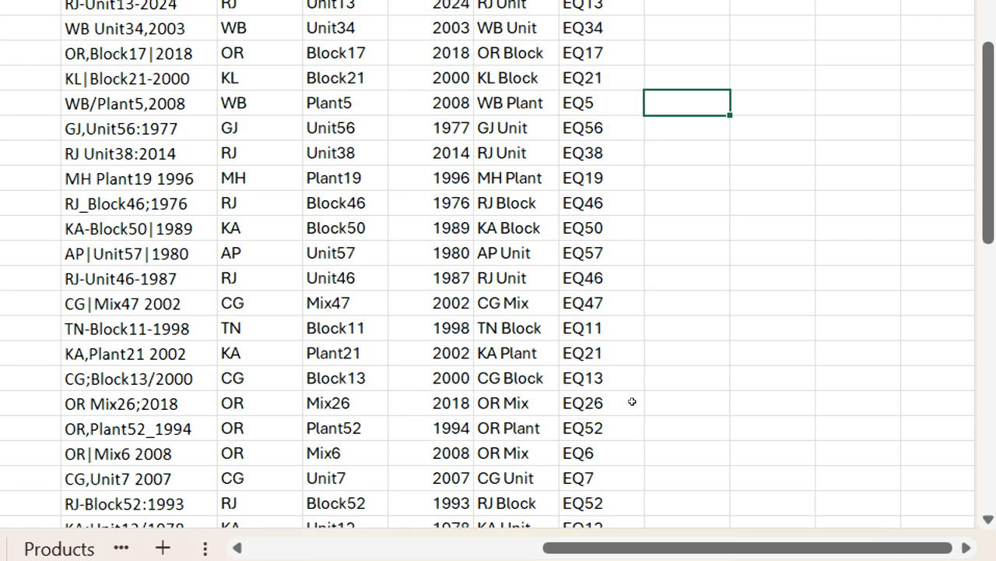
{"action": "key", "text": "ctrl+Up"}
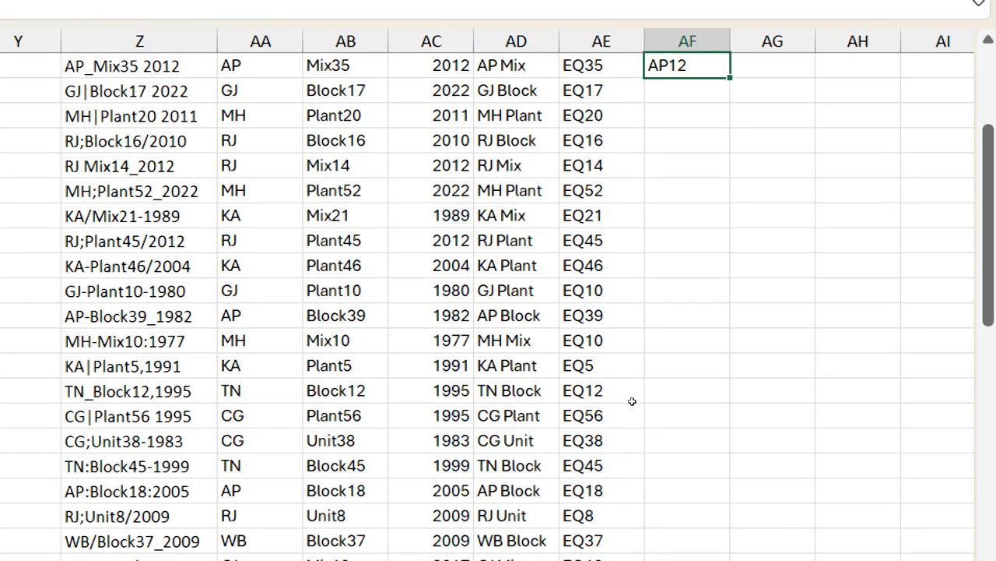
{"action": "type", "text": "35"}
{"action": "key", "text": "Return"}
{"action": "key", "text": "ctrl+e"}
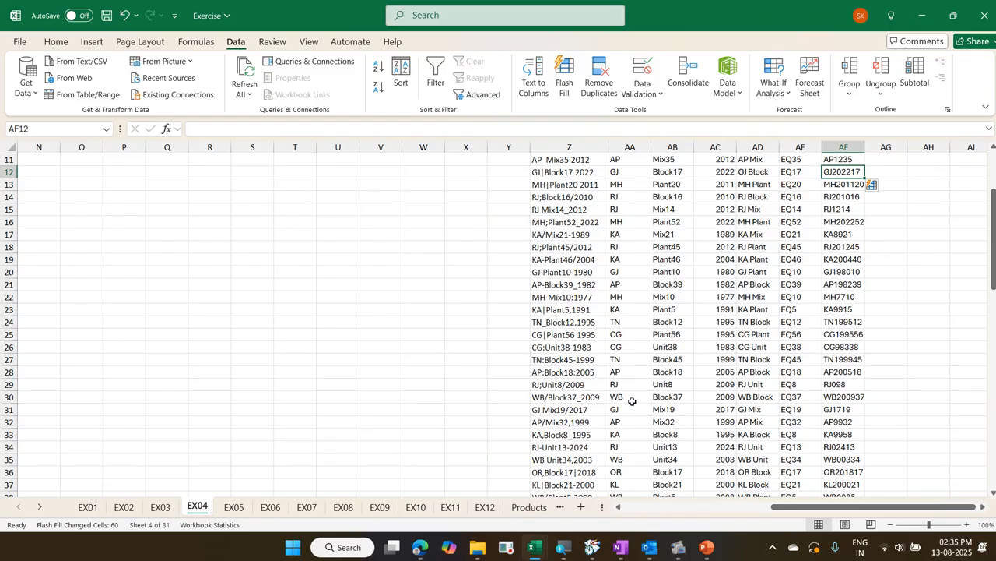
Undo the Flash Fill in column AF, enter GJ2217 in AF12 as a second example, and Flash Fill the remaining codes
{"action": "scroll", "coordinate": [632, 401], "scroll_direction": "up", "scroll_amount": 2}
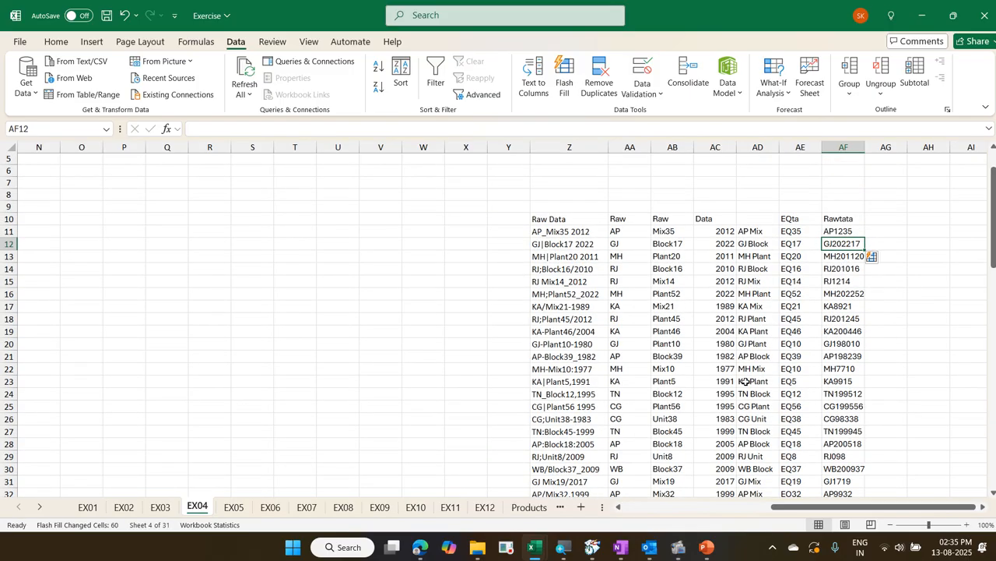
{"action": "key", "text": "ctrl+z"}
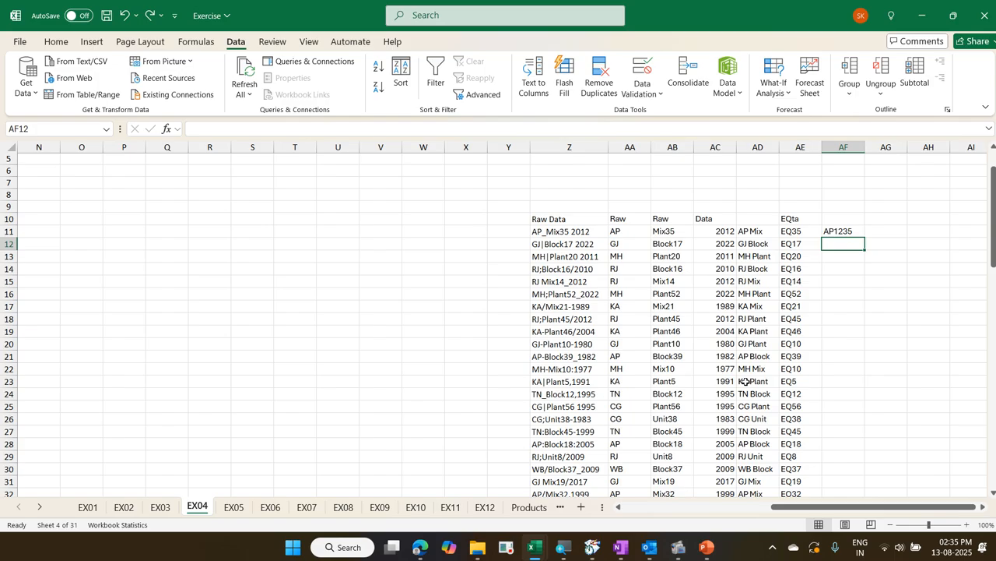
{"action": "type", "text": "G"}
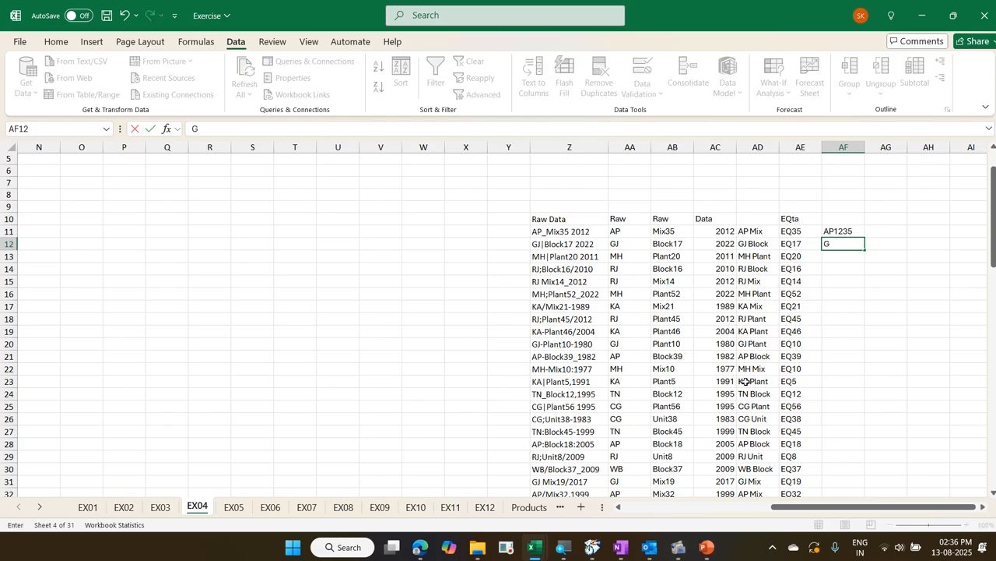
{"action": "type", "text": "J2217"}
{"action": "key", "text": "Return"}
{"action": "key", "text": "ctrl+e"}
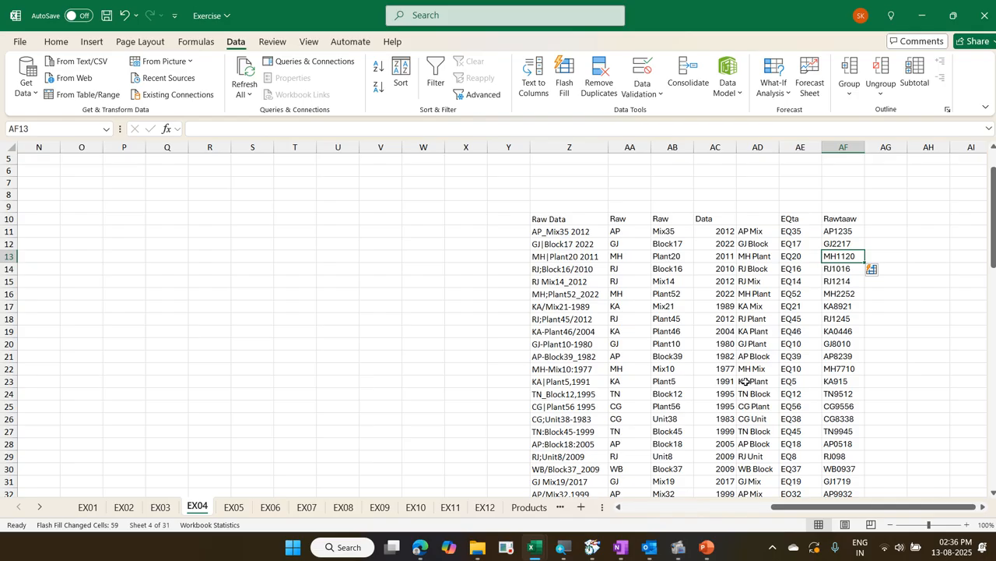
Go to sheet EX05 and examine the Month, Sales and Sales % columns from Jan-2023 to Dec-2024
{"action": "key", "text": "ctrl+Page_Down"}
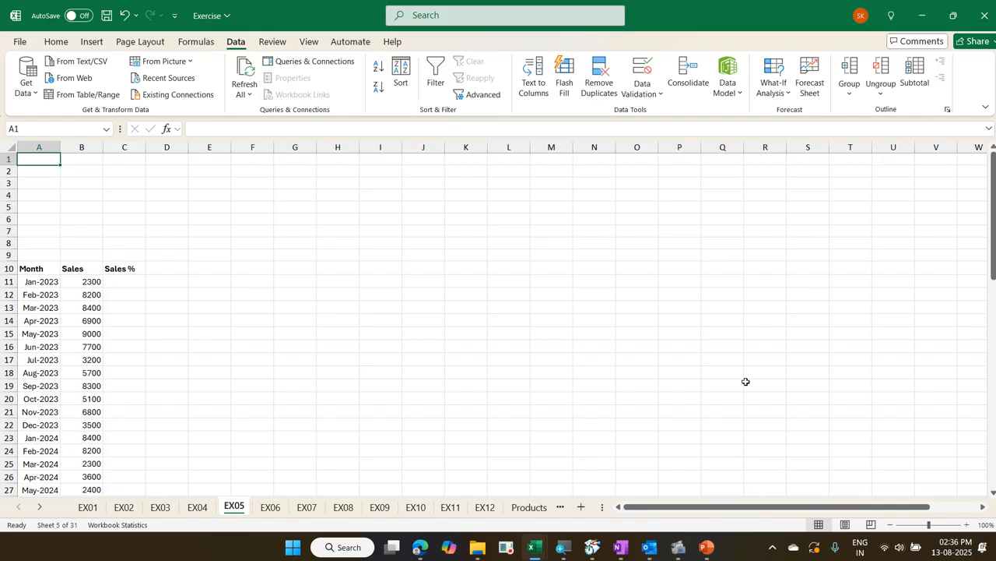
{"action": "key", "text": "ctrl+Down"}
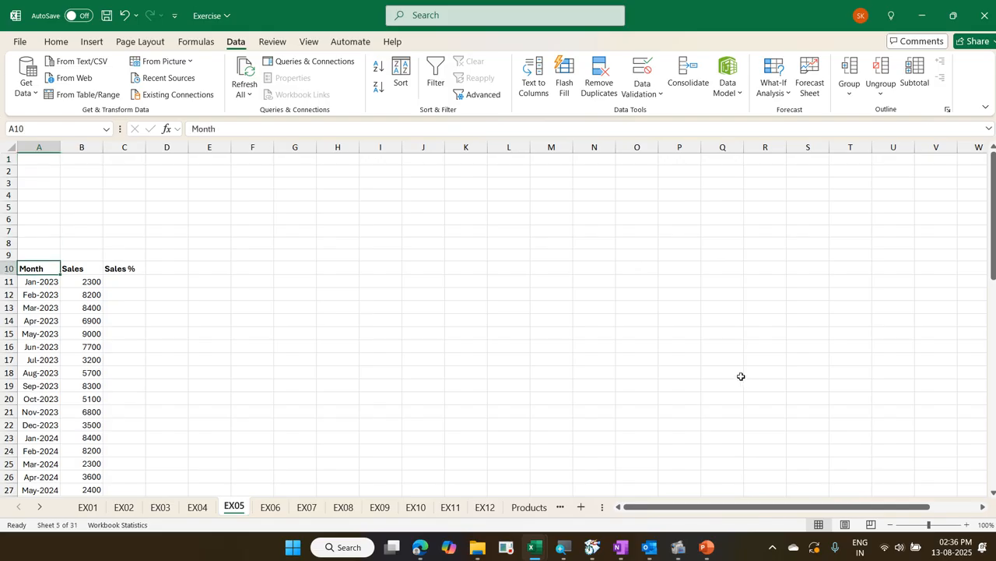
{"action": "scroll", "coordinate": [362, 300], "scroll_direction": "down", "scroll_amount": 3}
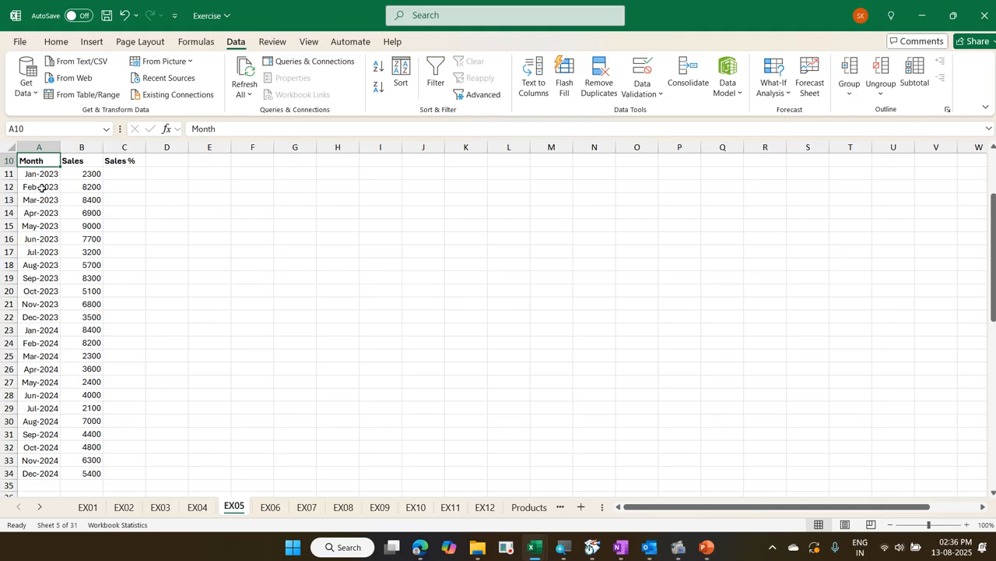
{"action": "left_click", "coordinate": [39, 176]}
{"action": "left_click", "coordinate": [71, 174]}
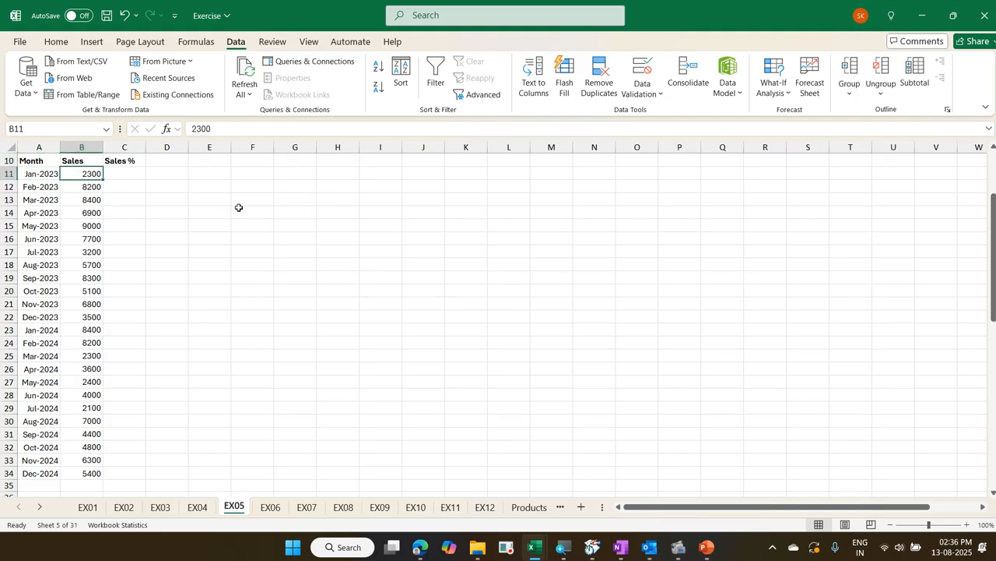
{"action": "key", "text": "Down"}
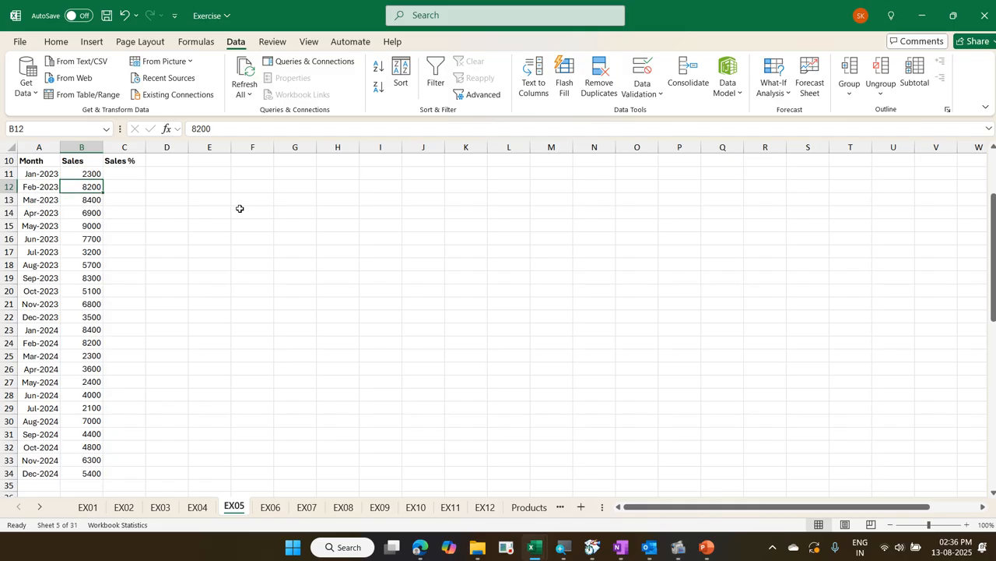
{"action": "key", "text": "Down"}
{"action": "key", "text": "Up"}
{"action": "key", "text": "Up"}
{"action": "key", "text": "Right"}
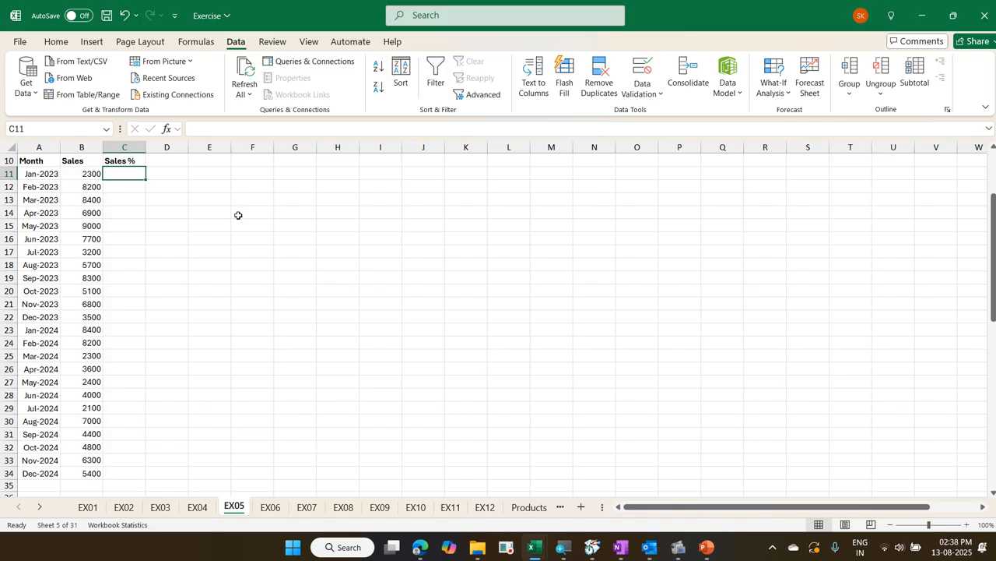
{"action": "key", "text": "Left"}
{"action": "key", "text": "Left"}
{"action": "key", "text": "Right"}
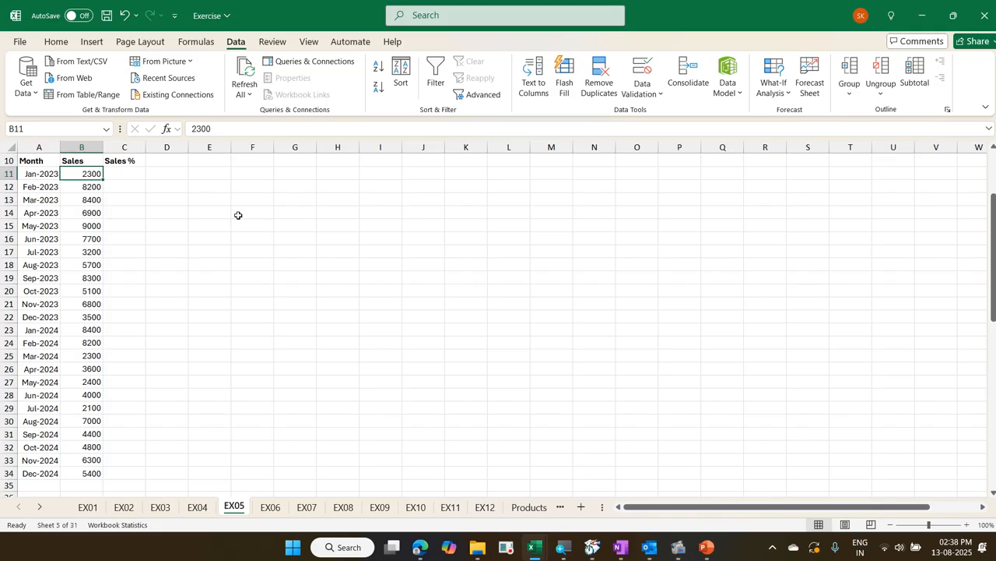
{"action": "key", "text": "ctrl+Down"}
{"action": "key", "text": "Down"}
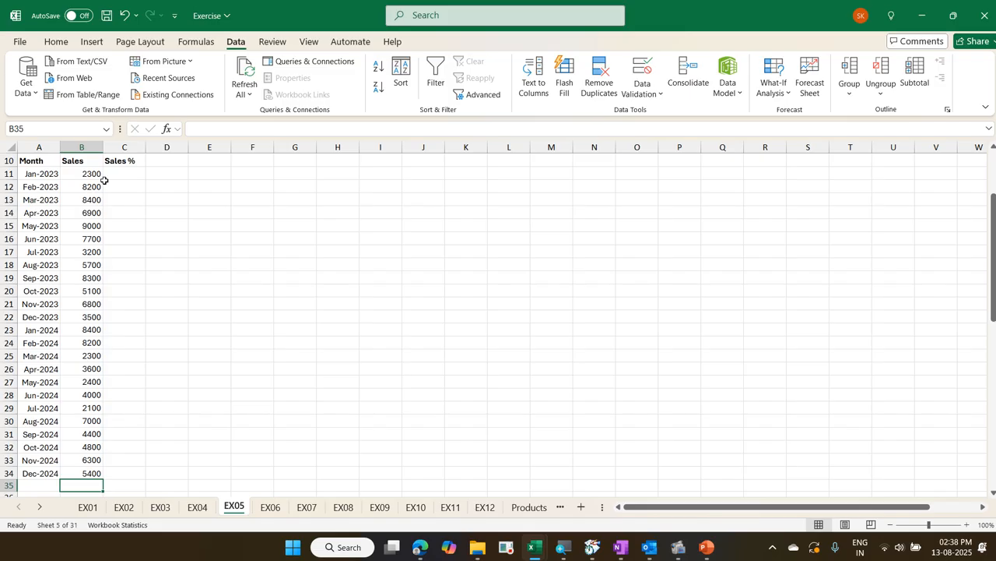
Select all the monthly sales values in B11:B34
{"action": "left_click", "coordinate": [77, 172]}
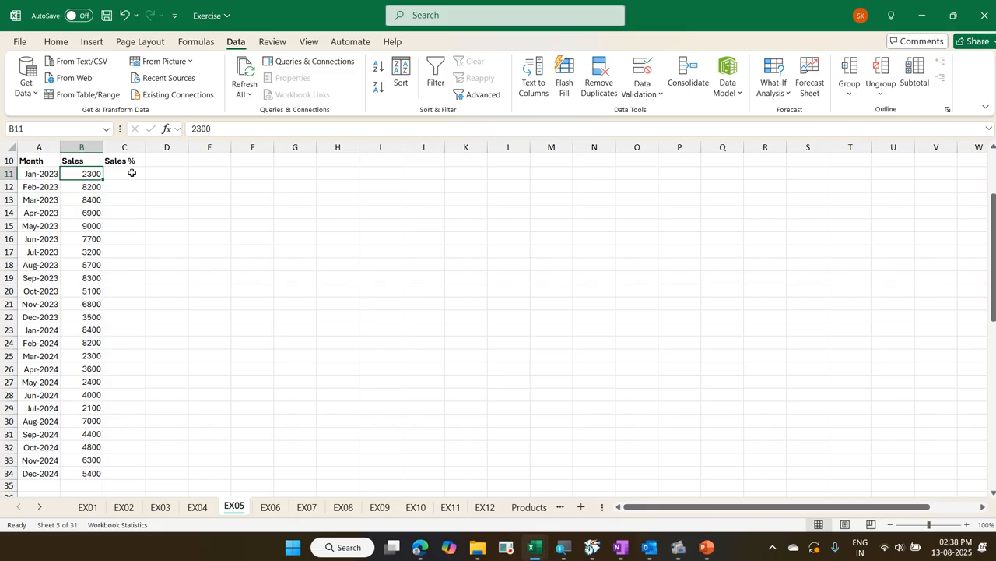
{"action": "key", "text": "ctrl+shift+Down"}
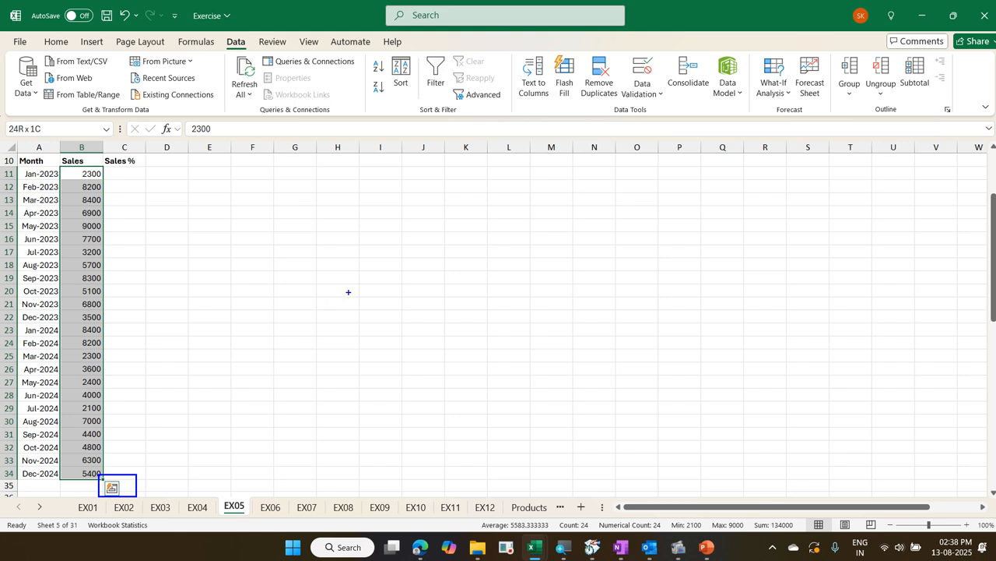
{"action": "left_click_drag", "start_coordinate": [349, 292], "coordinate": [137, 473]}
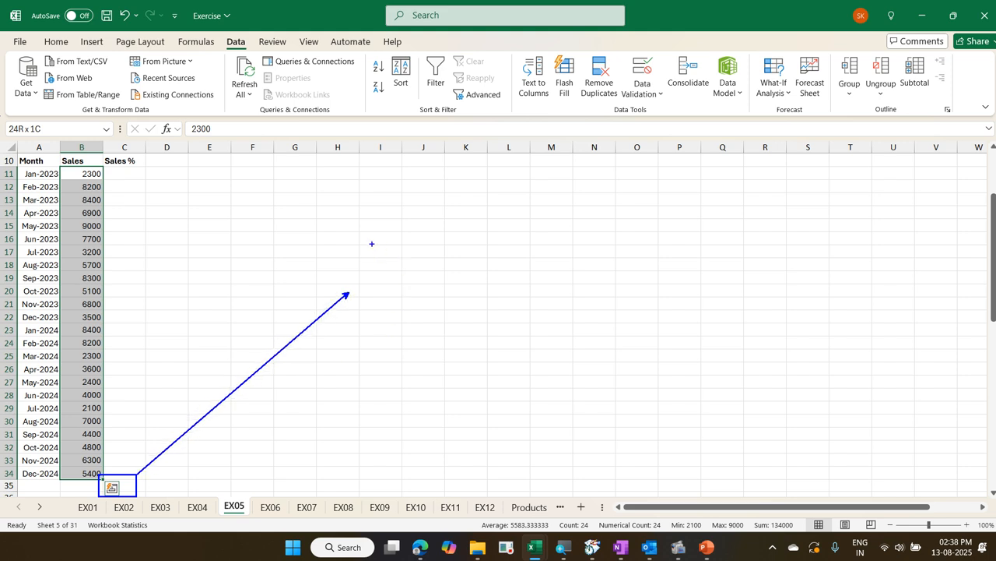
{"action": "type", "text": "tQuic"}
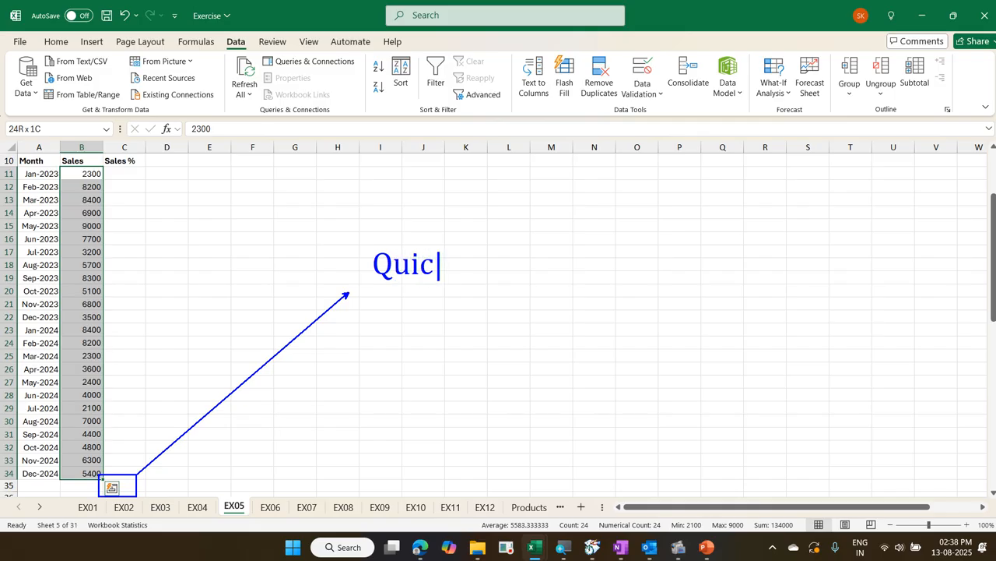
{"action": "type", "text": "k Anal"}
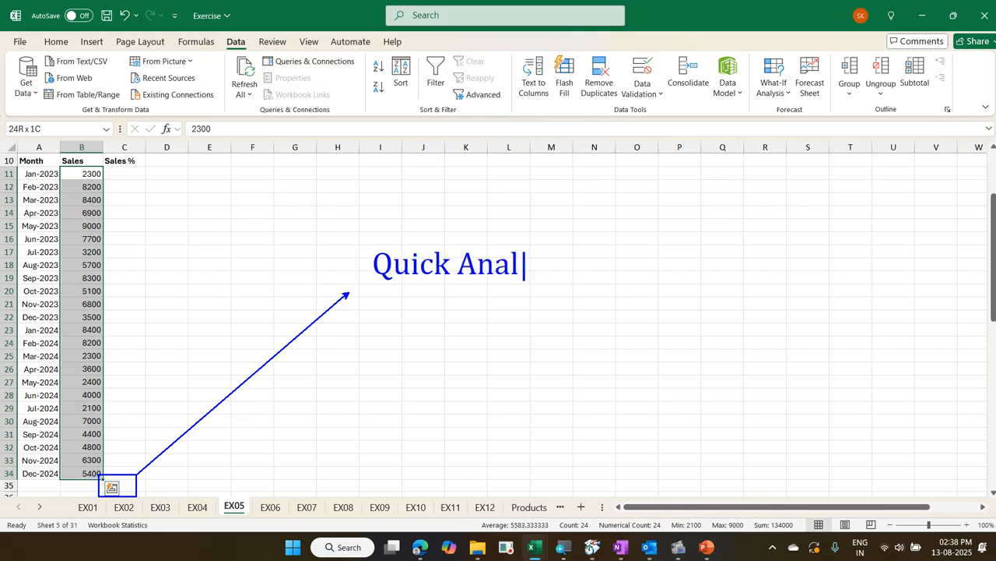
{"action": "type", "text": "ysis"}
{"action": "key", "text": "Return"}
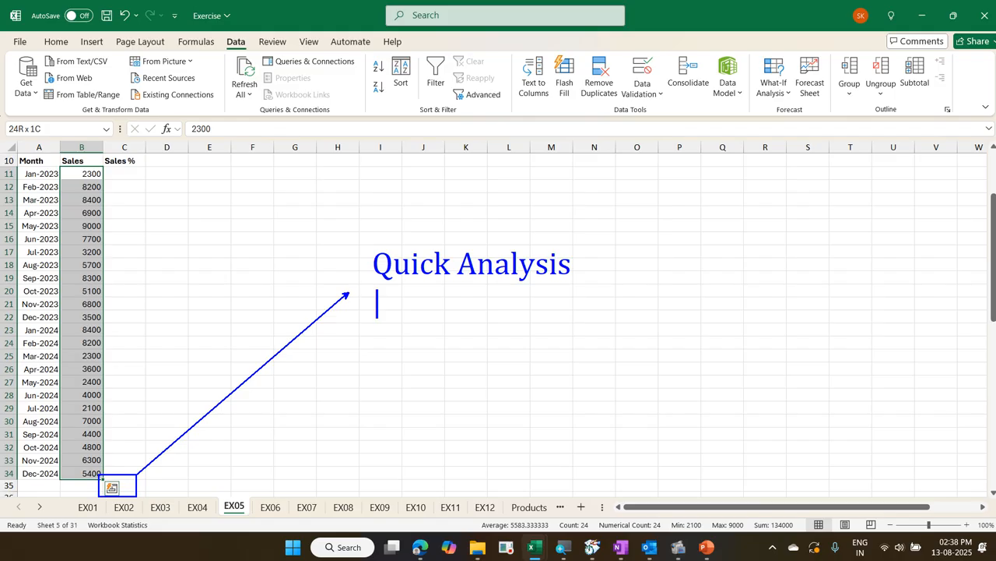
{"action": "type", "text": "Ctrl "}
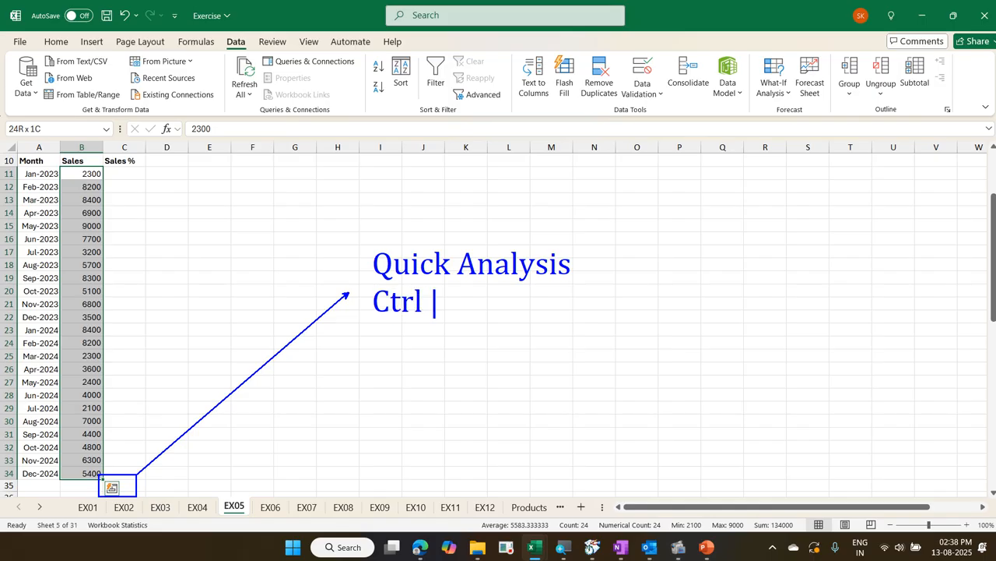
{"action": "type", "text": "Q"}
Use Quick Analysis on the selected sales to fill the Sales % column with the column-wise % Total
{"action": "left_click", "coordinate": [113, 488]}
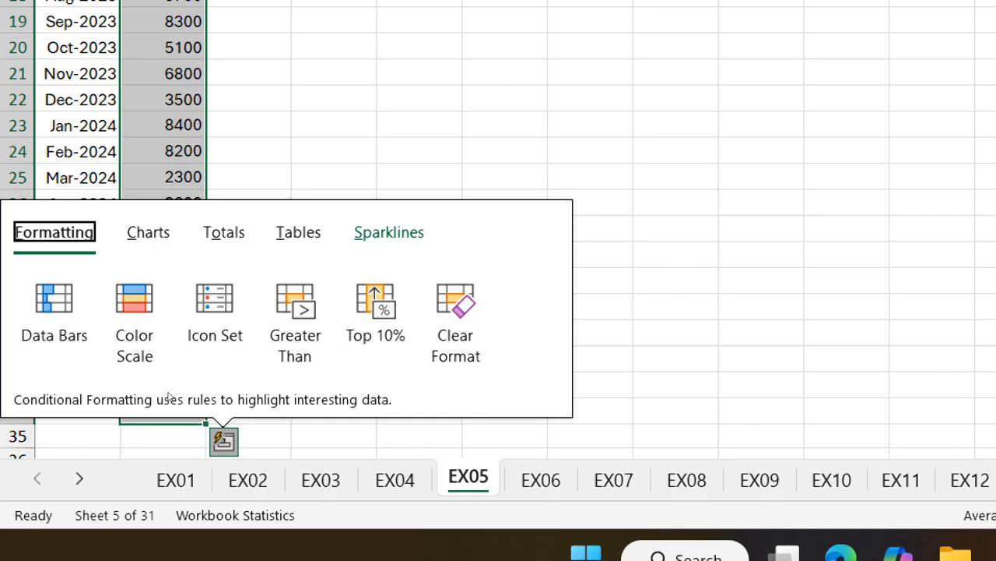
{"action": "left_click", "coordinate": [225, 232]}
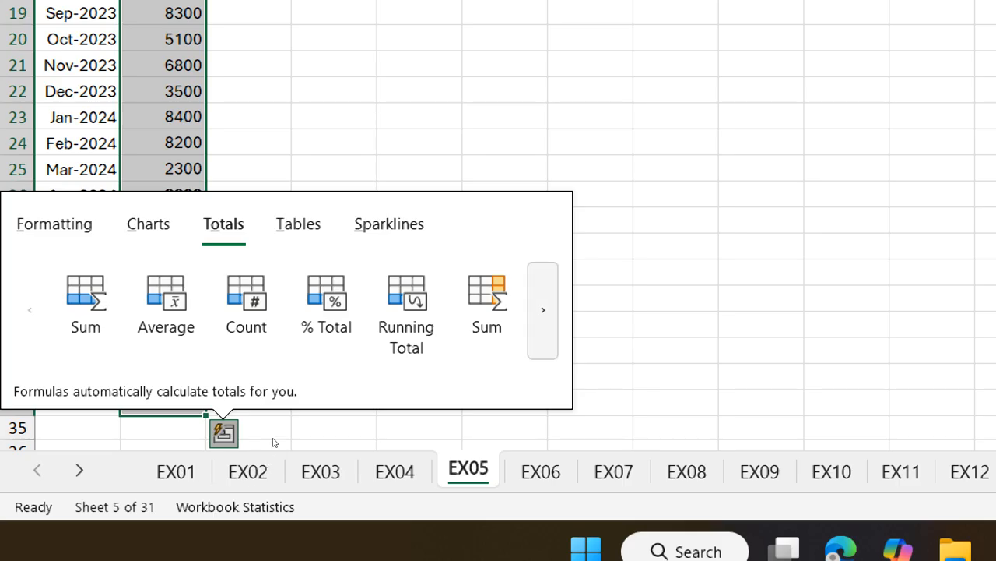
{"action": "left_click", "coordinate": [544, 309]}
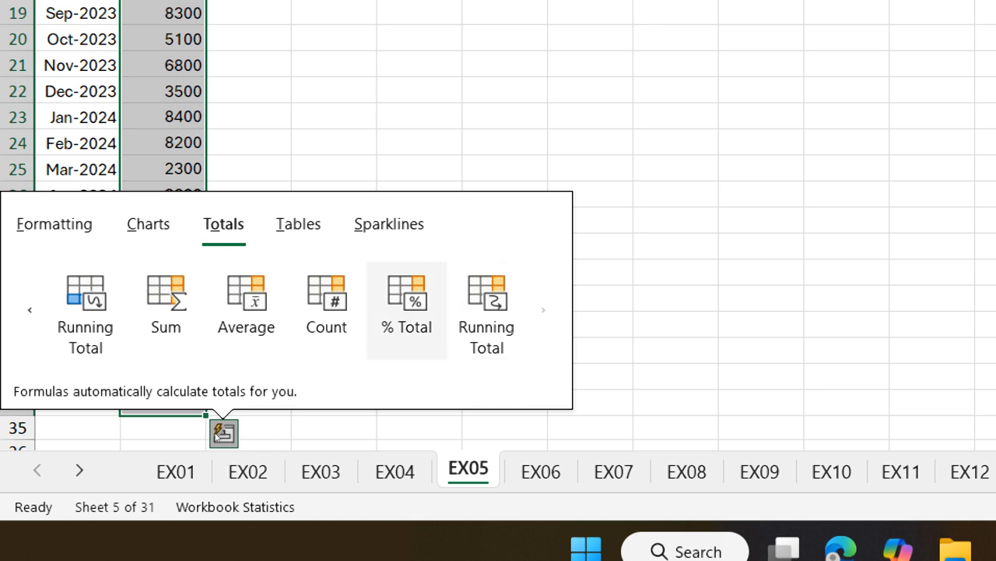
{"action": "mouse_move", "coordinate": [428, 307]}
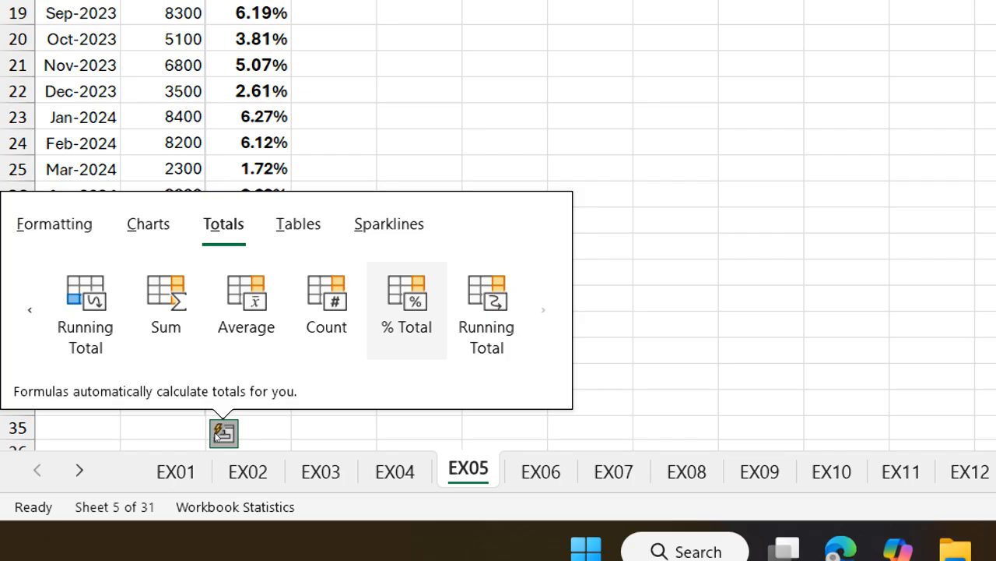
{"action": "left_click", "coordinate": [407, 310]}
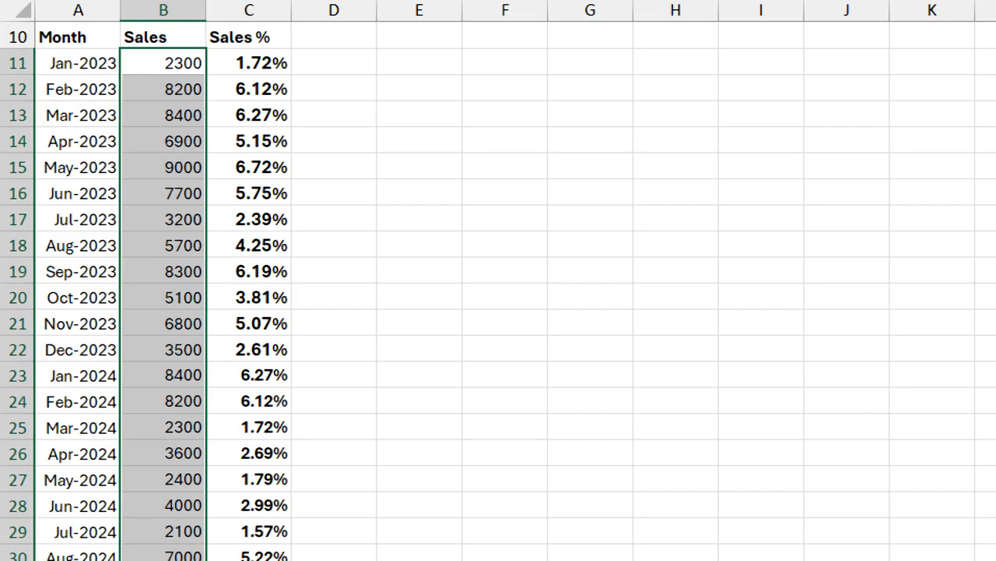
Select the percentages in C11:C34 to check their formula and sum
{"action": "left_click", "coordinate": [249, 63]}
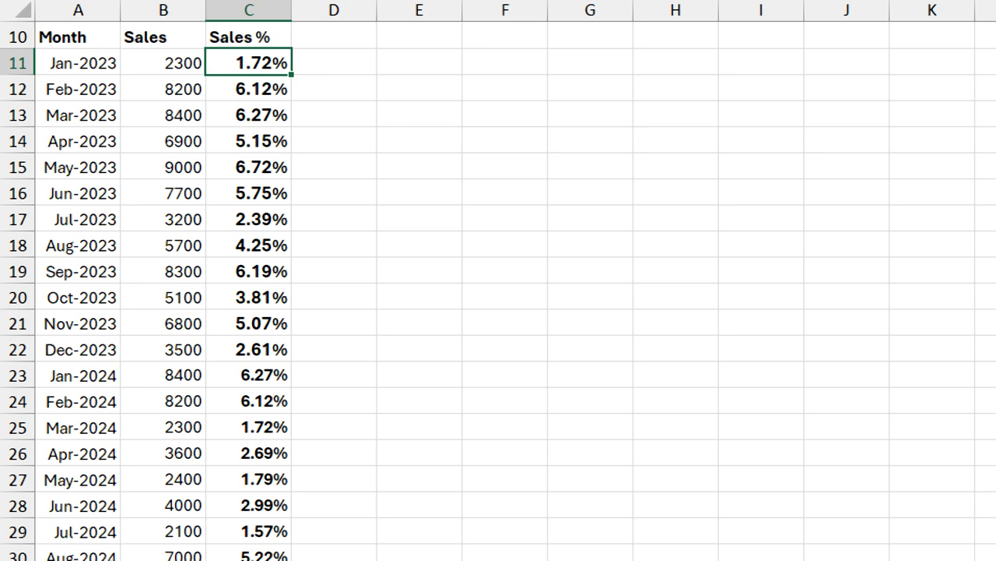
{"action": "key", "text": "ctrl+shift+Down"}
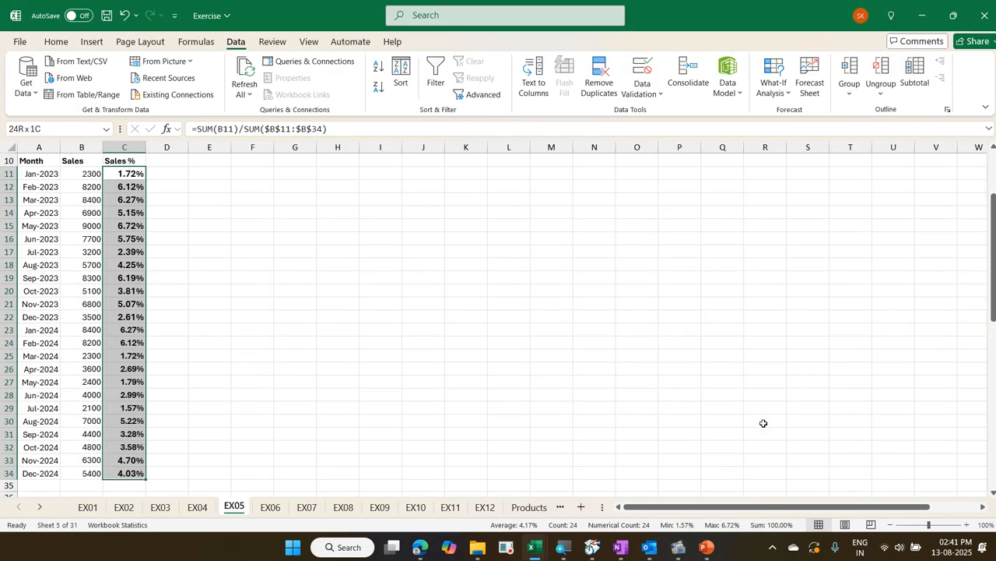
Undo the Sales % fill and look through the Quick Analysis totals for the sales in B11:B34
{"action": "key", "text": "ctrl+z"}
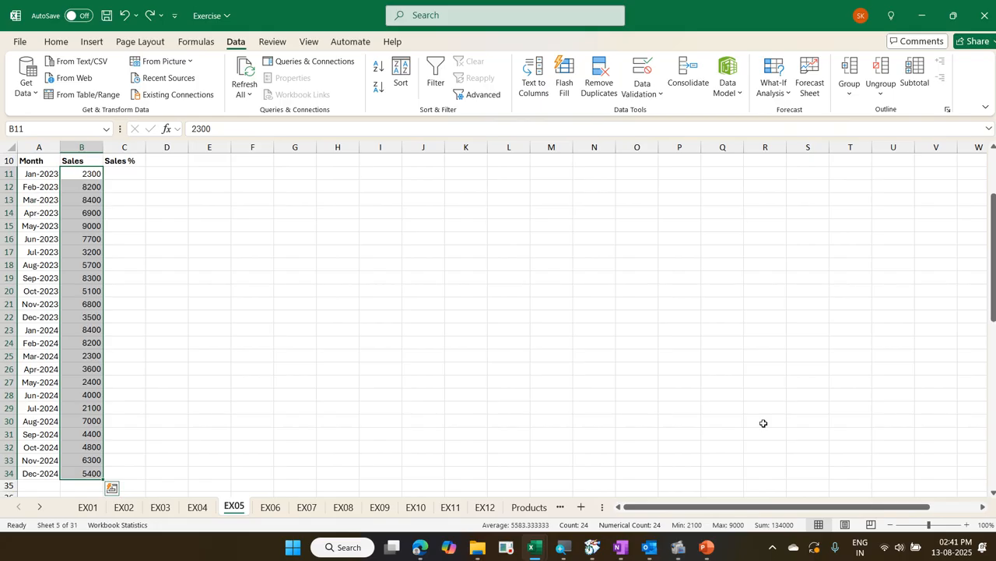
{"action": "key", "text": "ctrl+q"}
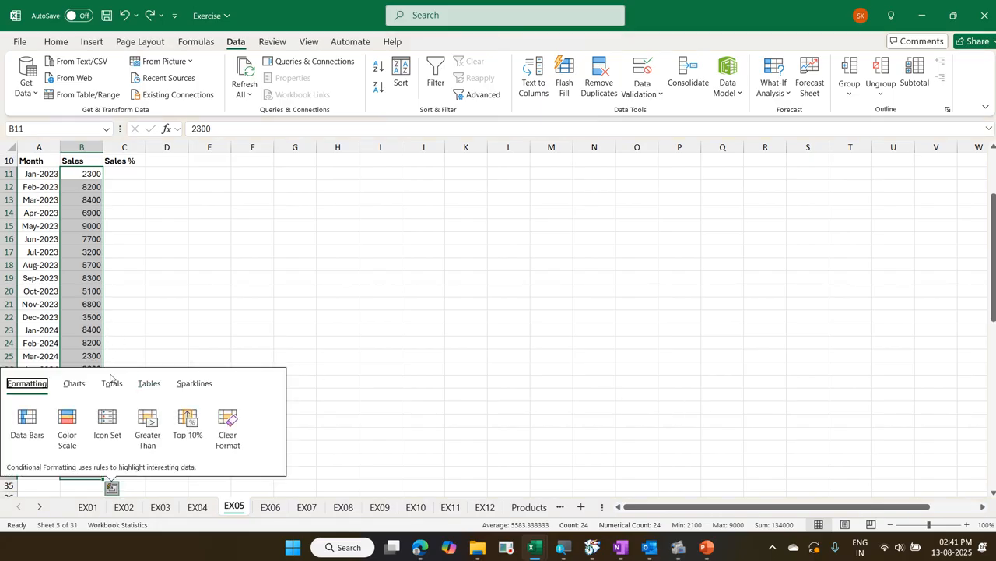
{"action": "left_click", "coordinate": [112, 383]}
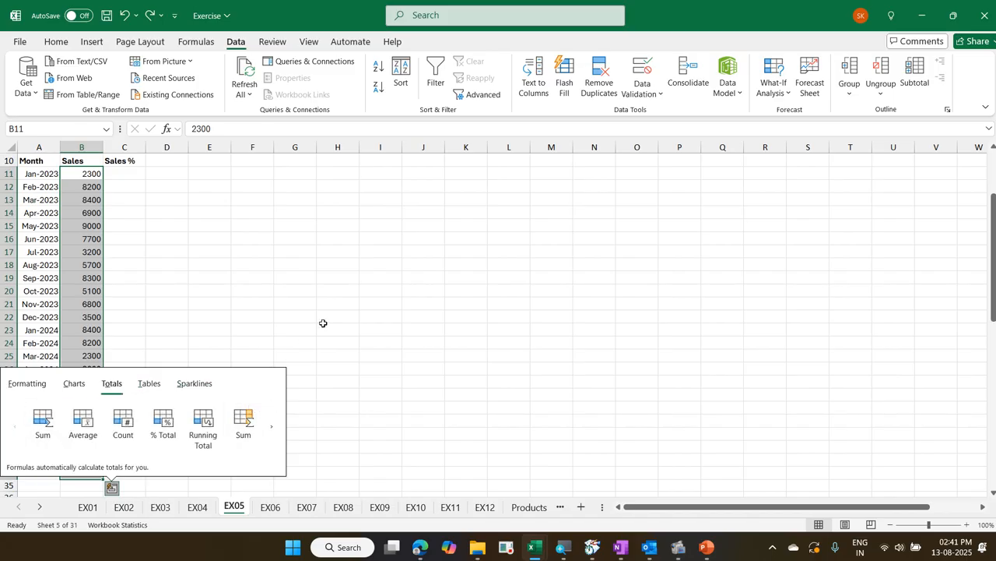
{"action": "key", "text": "Escape"}
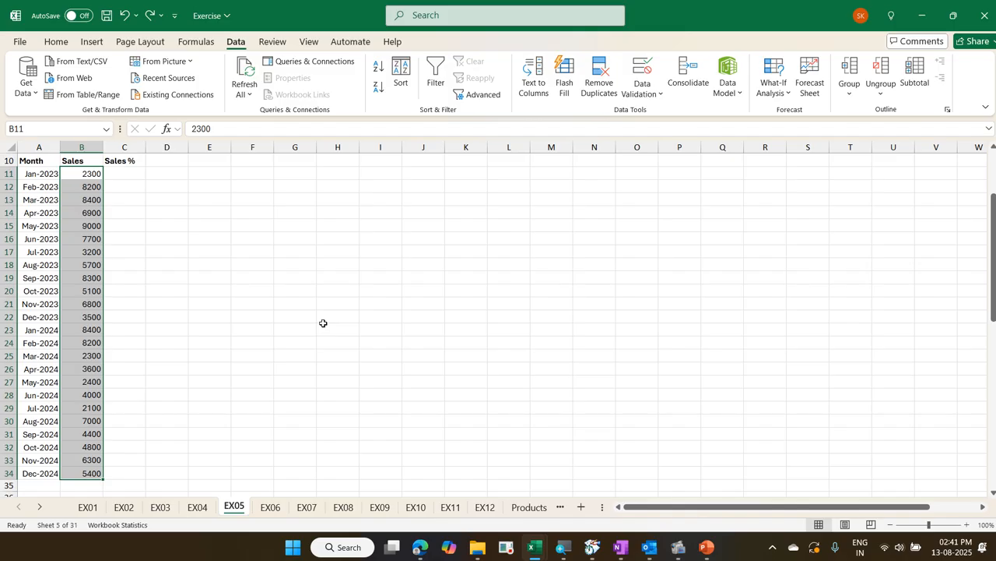
Fill C11:C34 with each month's share of total sales using the Quick Analysis % Total that fills the adjacent column
{"action": "key", "text": "ctrl+q"}
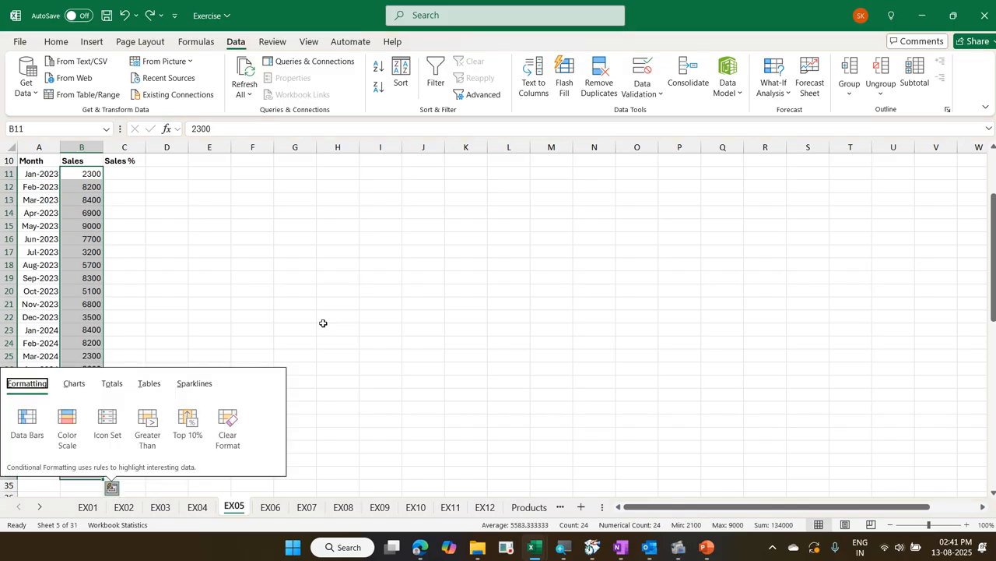
{"action": "left_click", "coordinate": [115, 382]}
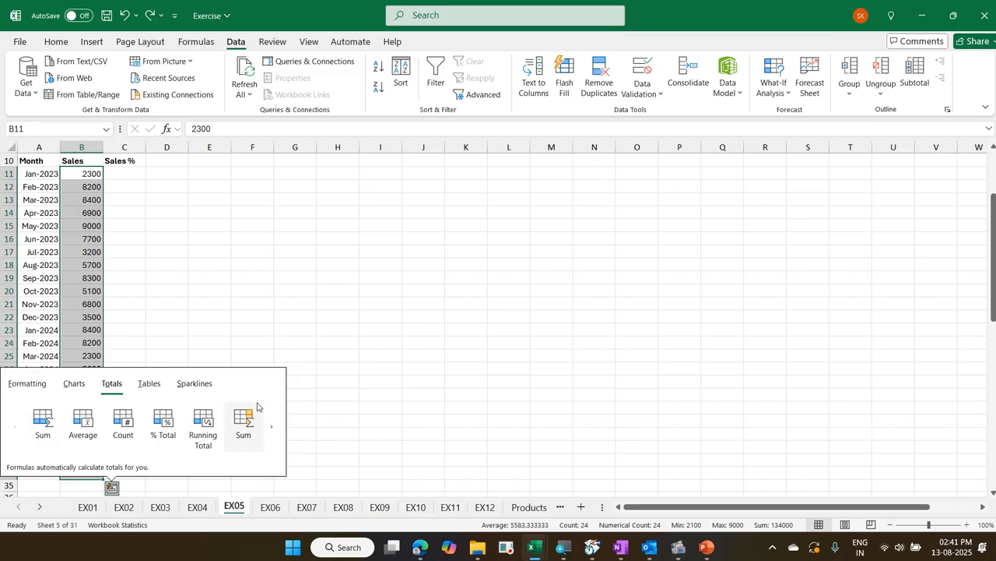
{"action": "left_click", "coordinate": [270, 431]}
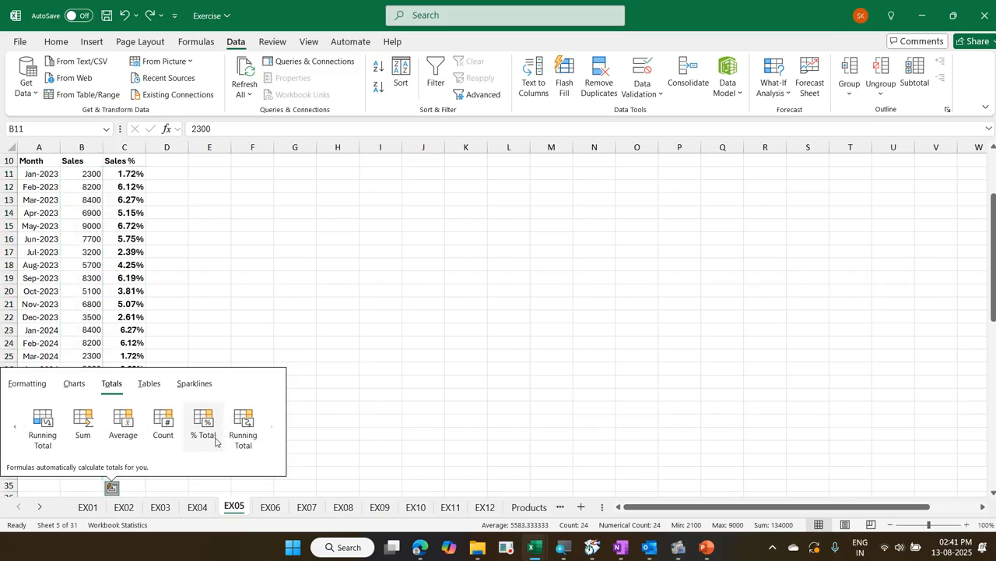
{"action": "left_click", "coordinate": [216, 441]}
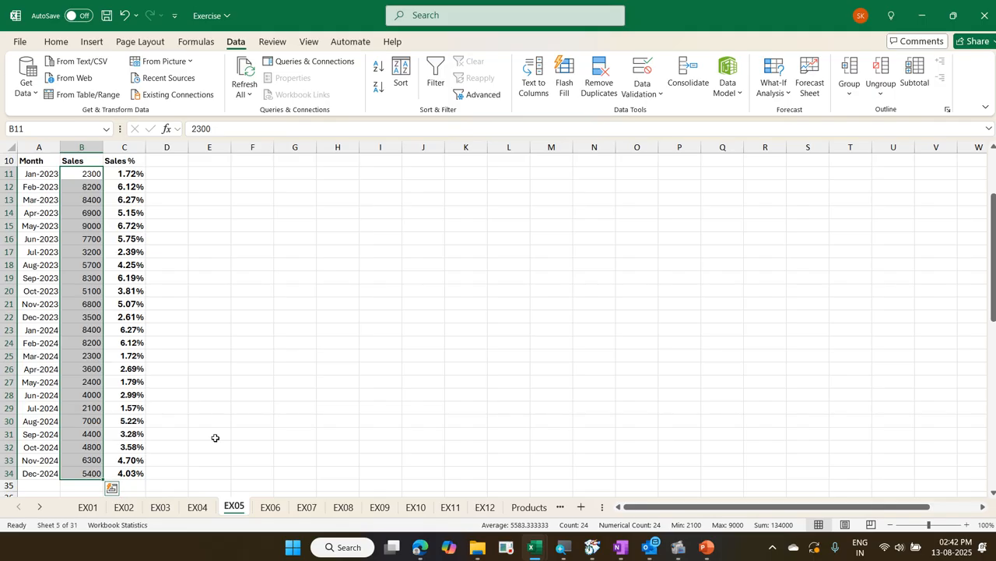
Add the header "Cum %" in D10, beside the Sales % header
{"action": "key", "text": "Up"}
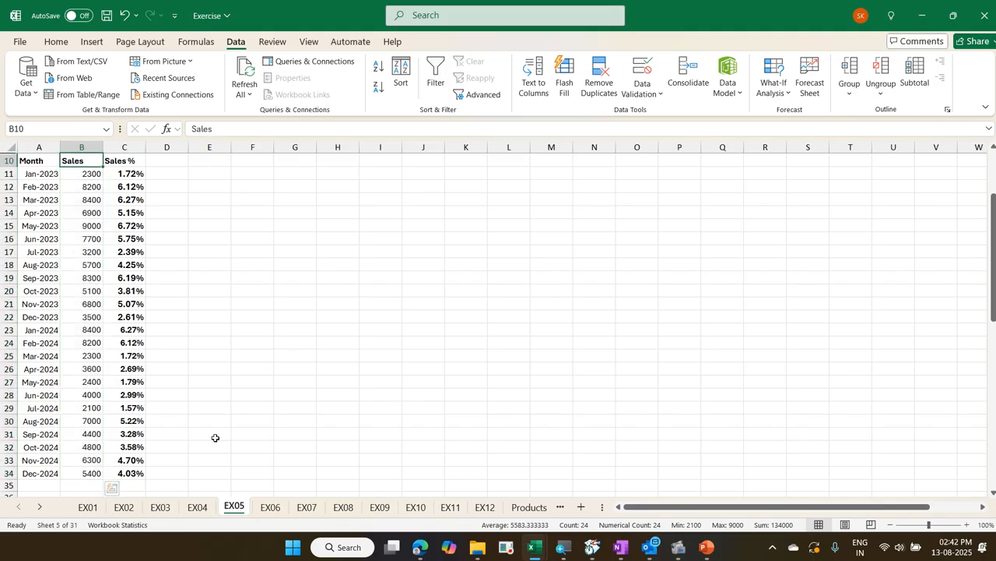
{"action": "key", "text": "Right"}
{"action": "key", "text": "Right"}
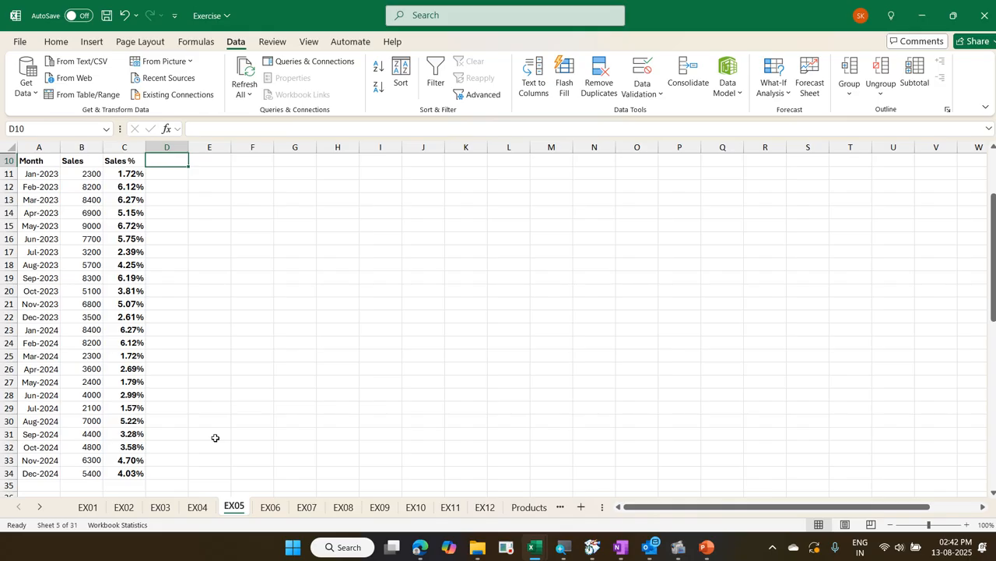
{"action": "type", "text": "Cum"}
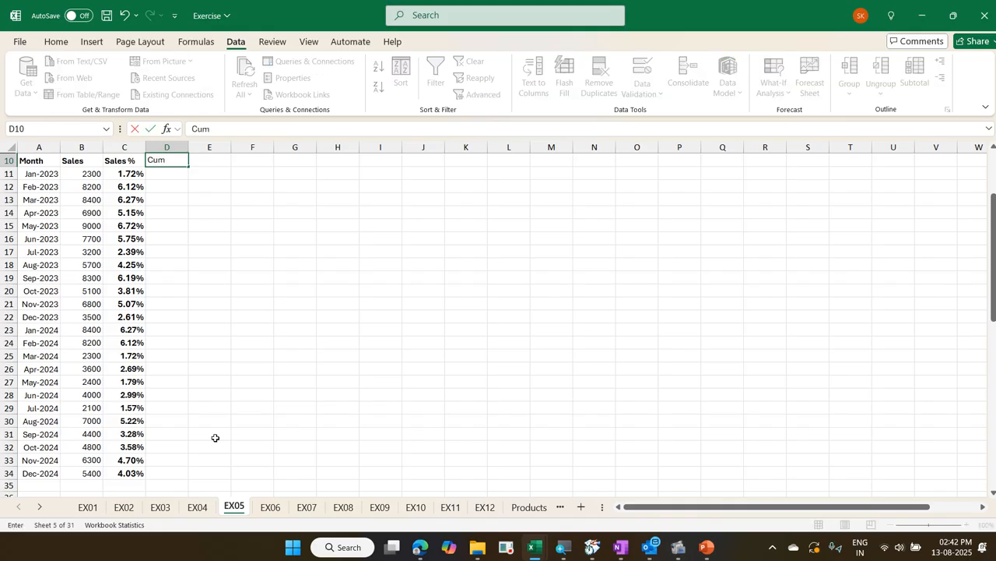
{"action": "type", "text": " %"}
{"action": "key", "text": "ctrl+Return"}
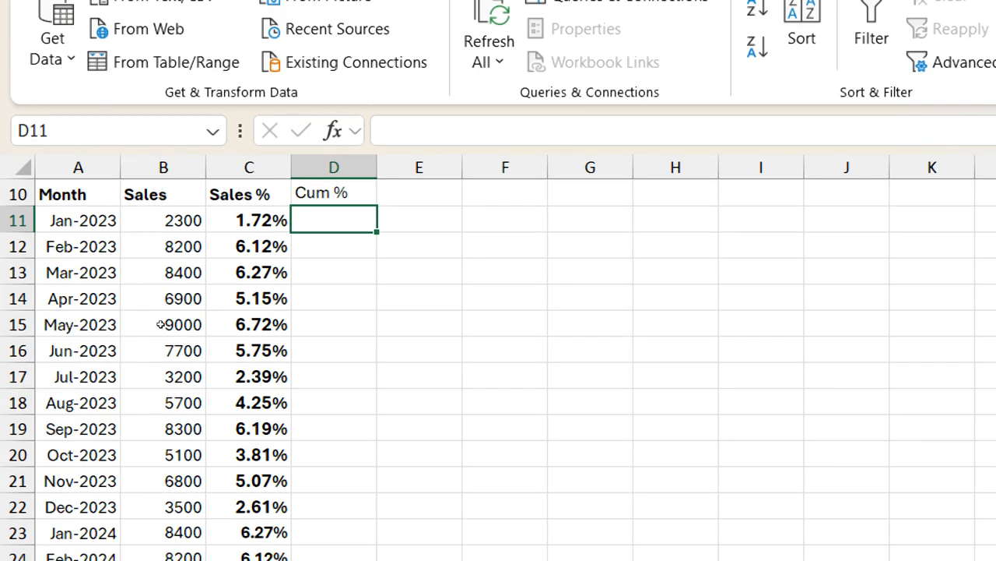
Select all the Sales % values in C11:C34
{"action": "key", "text": "Down"}
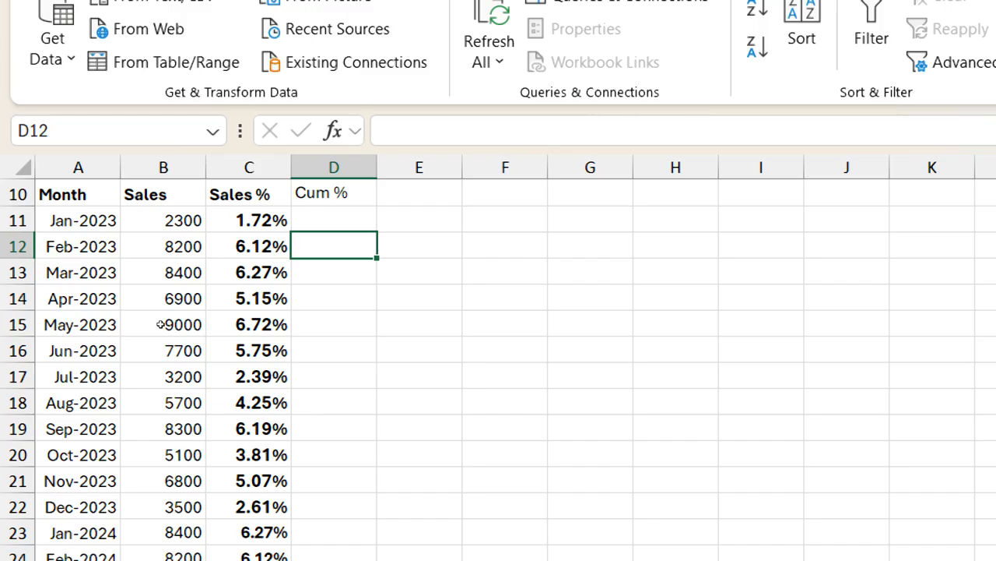
{"action": "key", "text": "Left"}
{"action": "key", "text": "Up"}
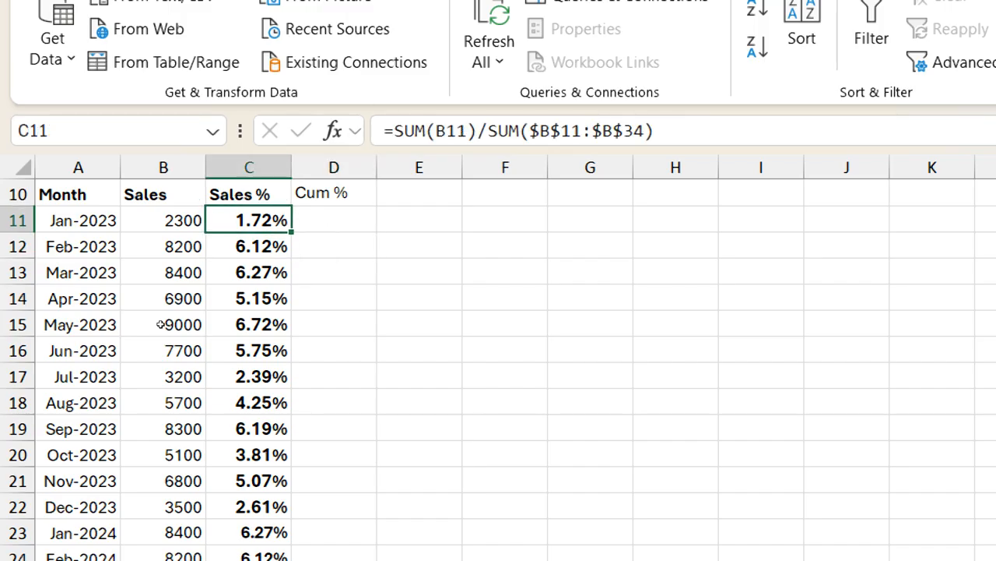
{"action": "key", "text": "ctrl+shift+Down"}
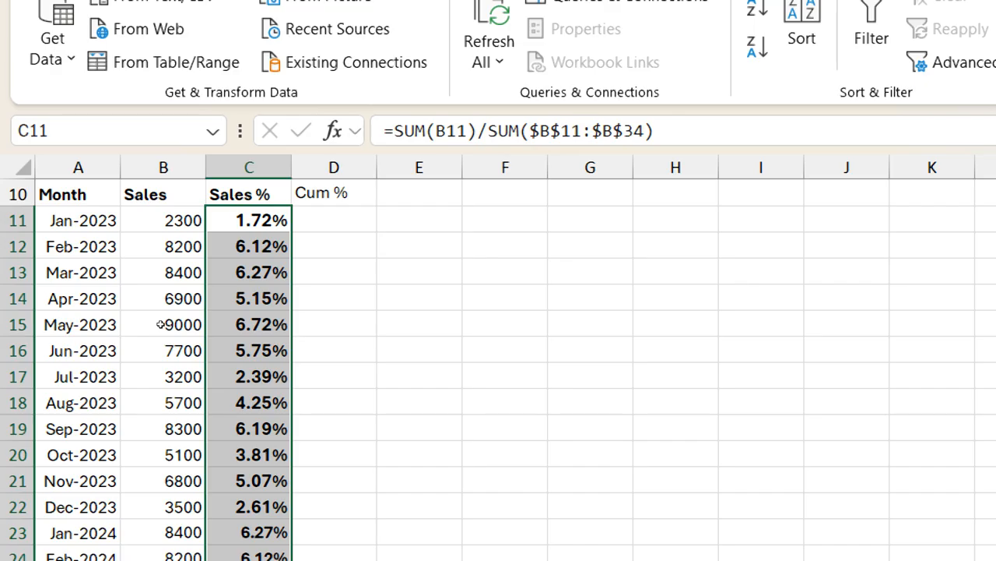
Try the Quick Analysis Running Total that fills the adjacent column on the selected percentages
{"action": "key", "text": "ctrl+q"}
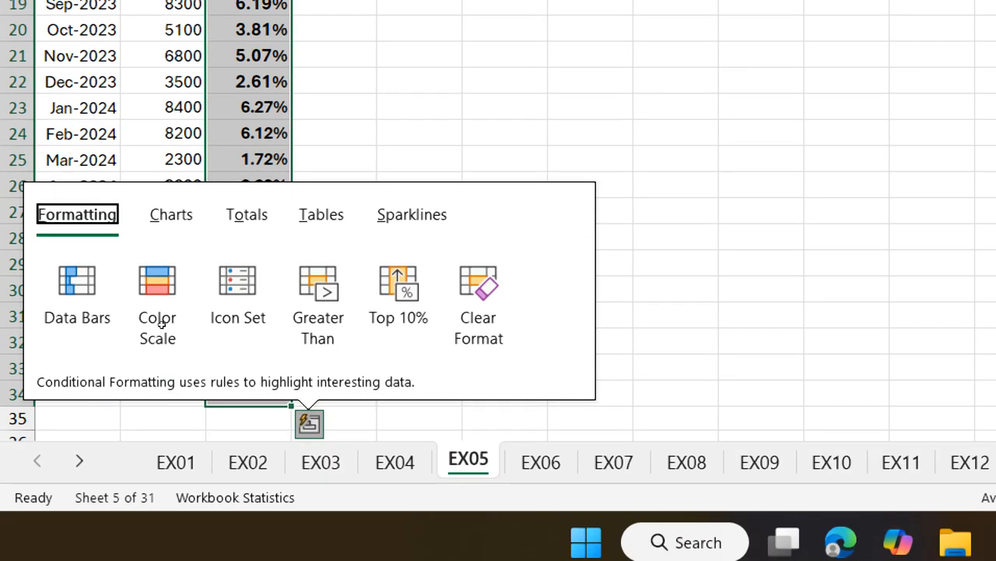
{"action": "key", "text": "o"}
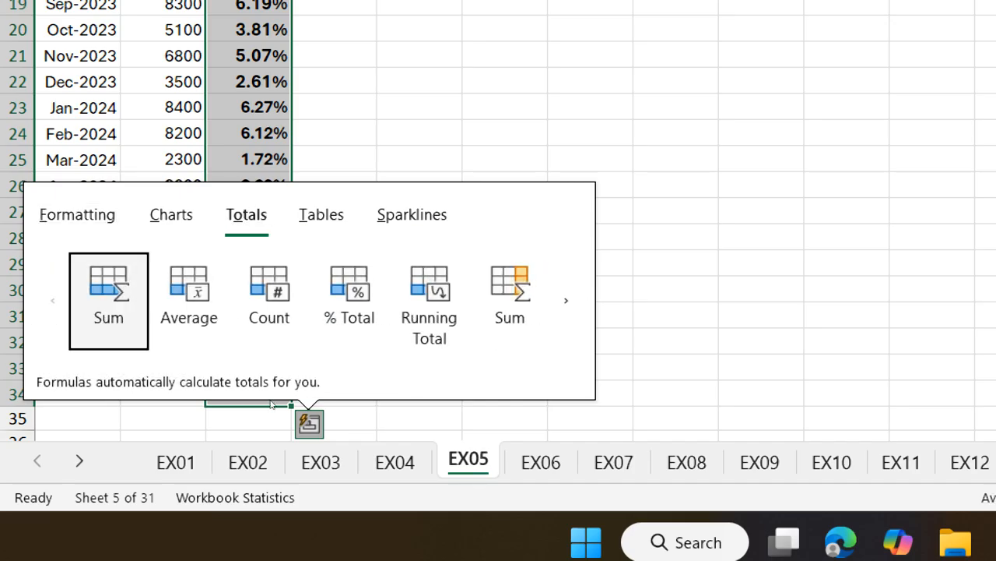
{"action": "key", "text": "Tab"}
{"action": "key", "text": "Return"}
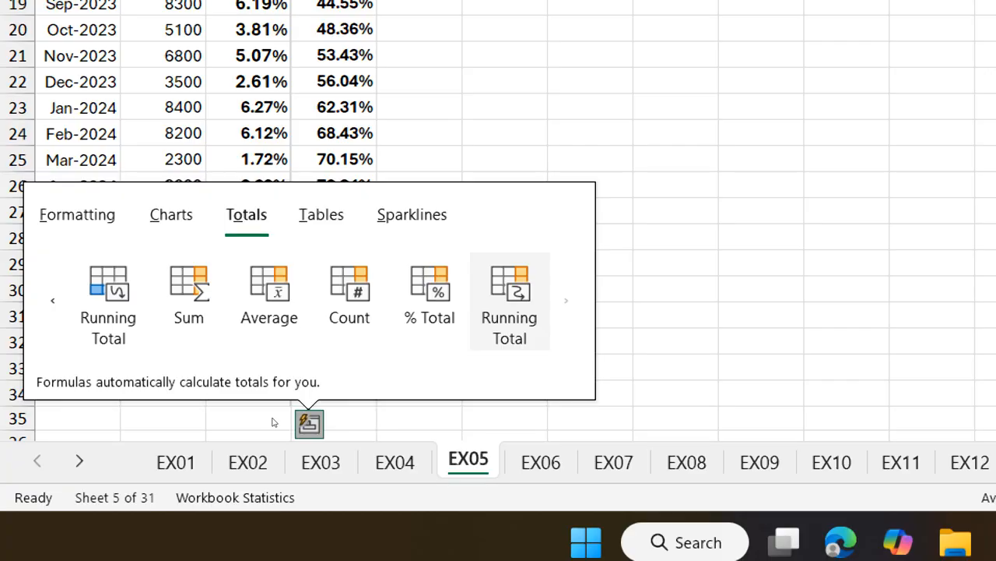
{"action": "key", "text": "Return"}
{"action": "scroll", "coordinate": [186, 234], "scroll_direction": "up", "scroll_amount": 3}
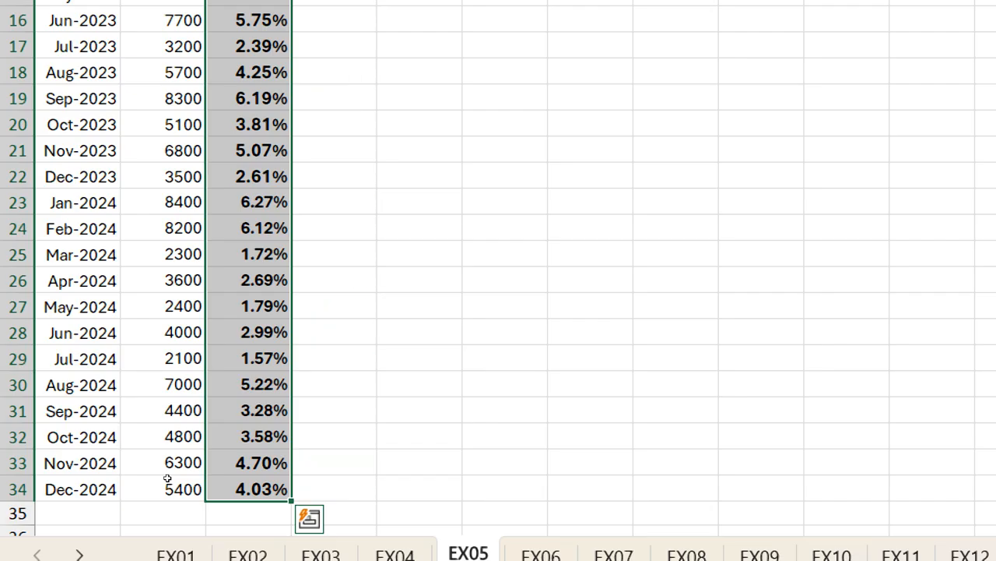
Fill the Cum % column in D11:D34 with the Quick Analysis Running Total of the selected Sales % values
{"action": "key", "text": "ctrl+q"}
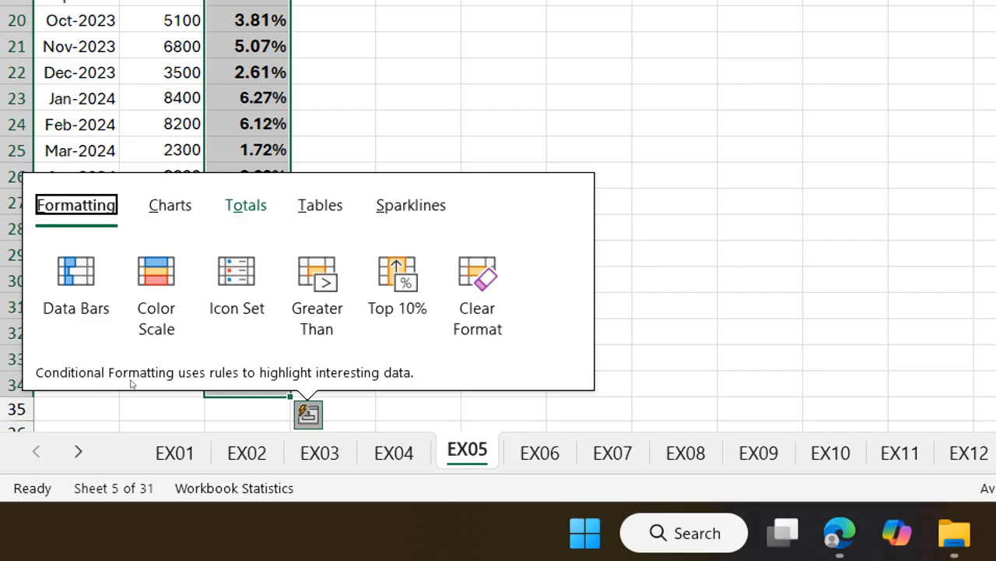
{"action": "key", "text": "o"}
{"action": "left_click", "coordinate": [565, 291]}
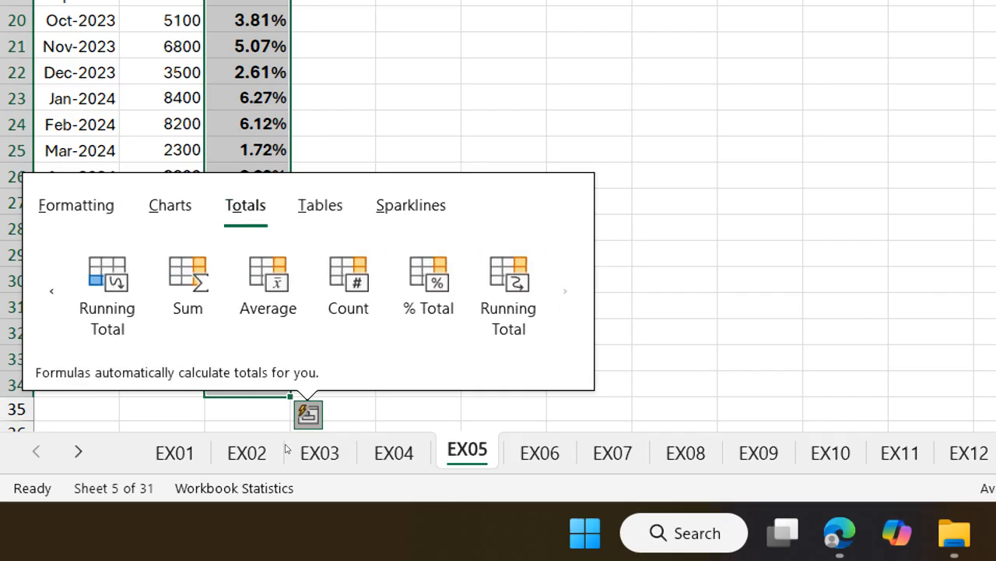
{"action": "key", "text": "Return"}
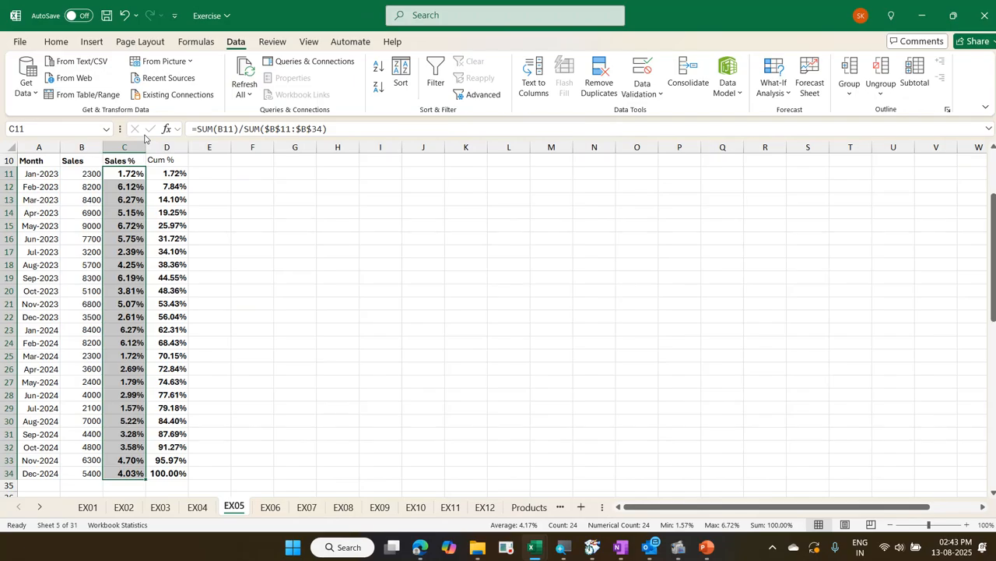
Go to the weekly table at row 67 and examine its No of Items, Percentage and Cum % rows, also in the Exercise - Copy workbook
{"action": "key", "text": "ctrl+Down"}
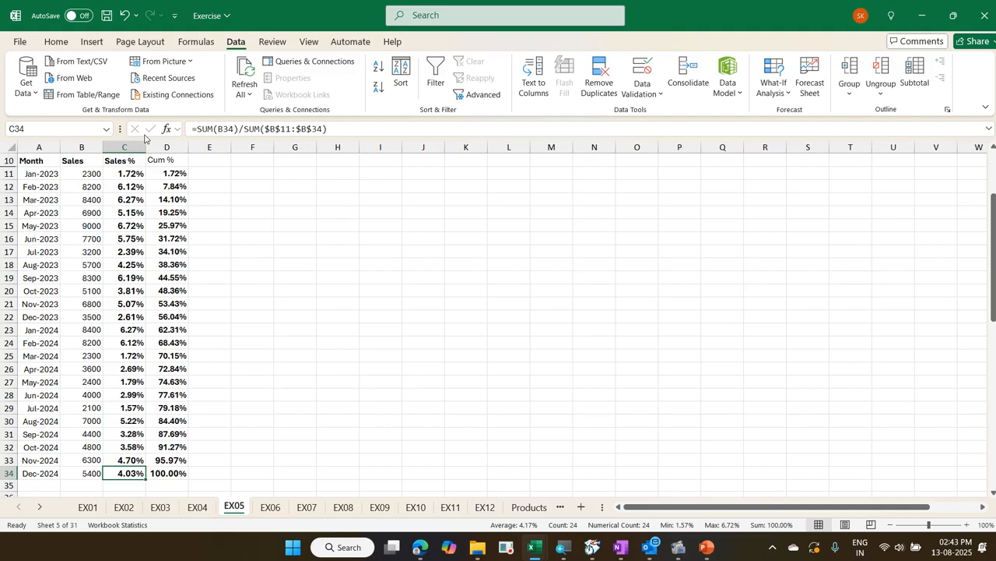
{"action": "key", "text": "ctrl+Down"}
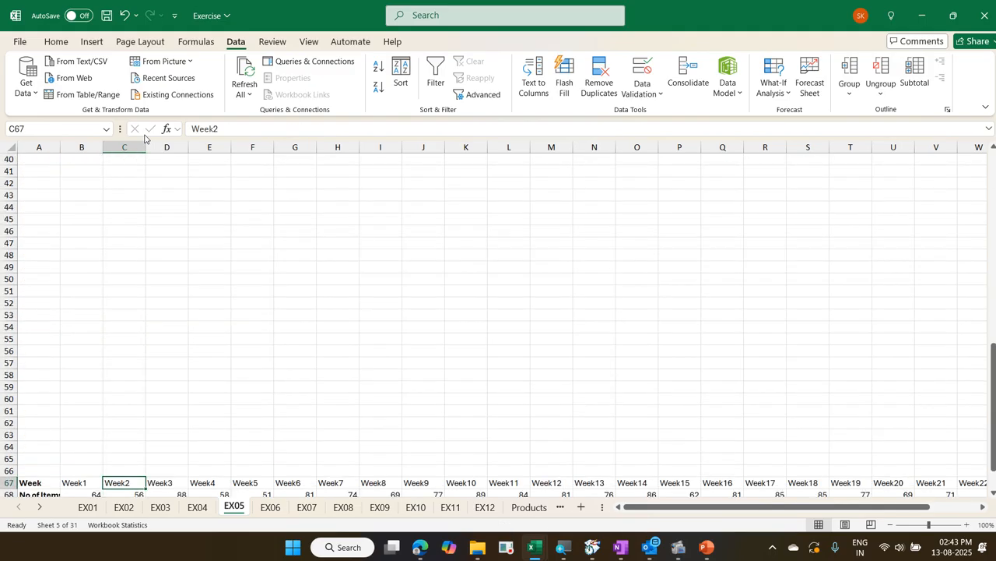
{"action": "scroll", "coordinate": [282, 200], "scroll_direction": "down", "scroll_amount": 9}
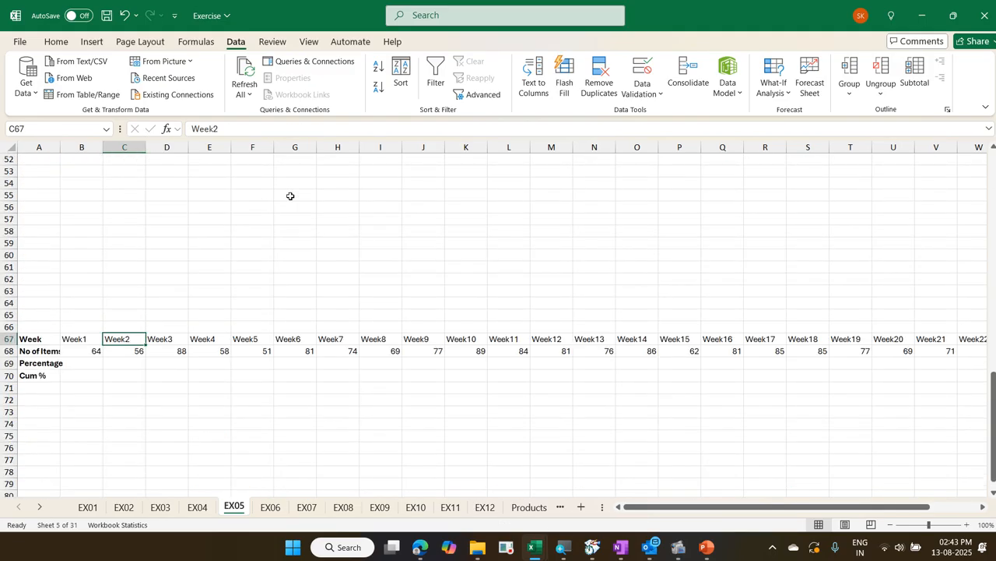
{"action": "scroll", "coordinate": [291, 195], "scroll_direction": "up", "scroll_amount": 2}
{"action": "scroll", "coordinate": [291, 195], "scroll_direction": "down", "scroll_amount": 1}
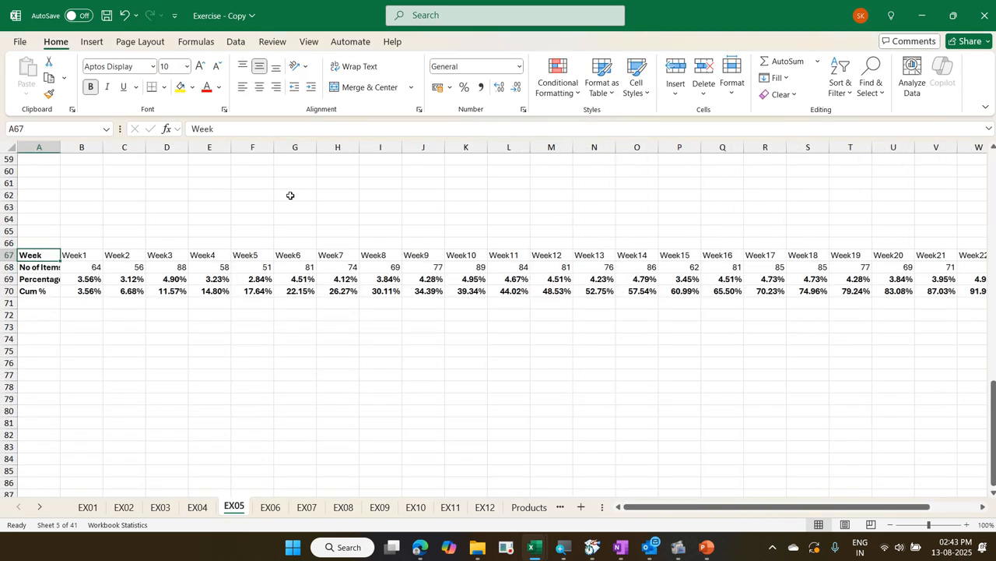
{"action": "scroll", "coordinate": [291, 195], "scroll_direction": "down", "scroll_amount": 2}
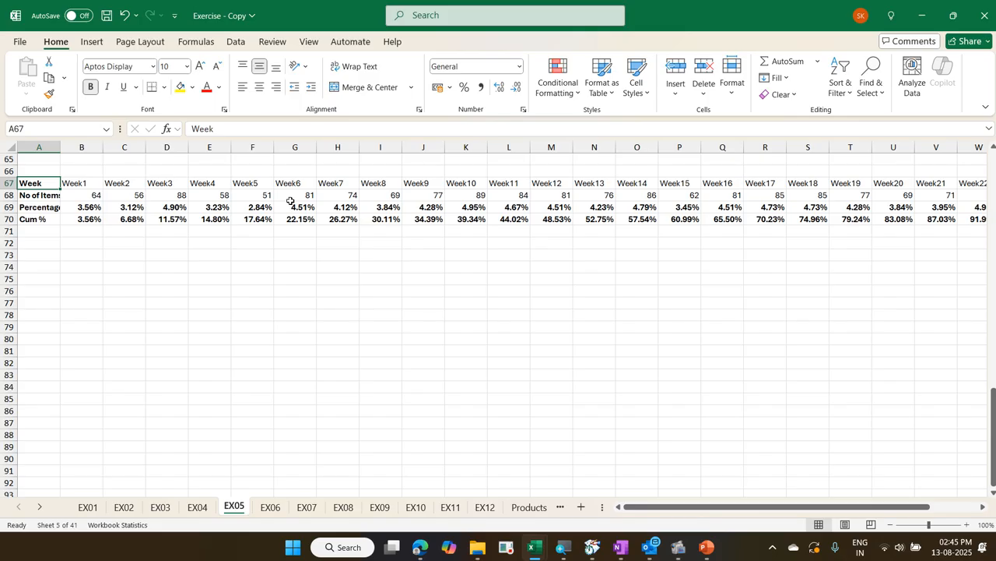
In the Exercise workbook, fill the Percentage row B69:Y69 with the Quick Analysis % Total of the No of Items values in B68:Y68
{"action": "key", "text": "alt+Tab"}
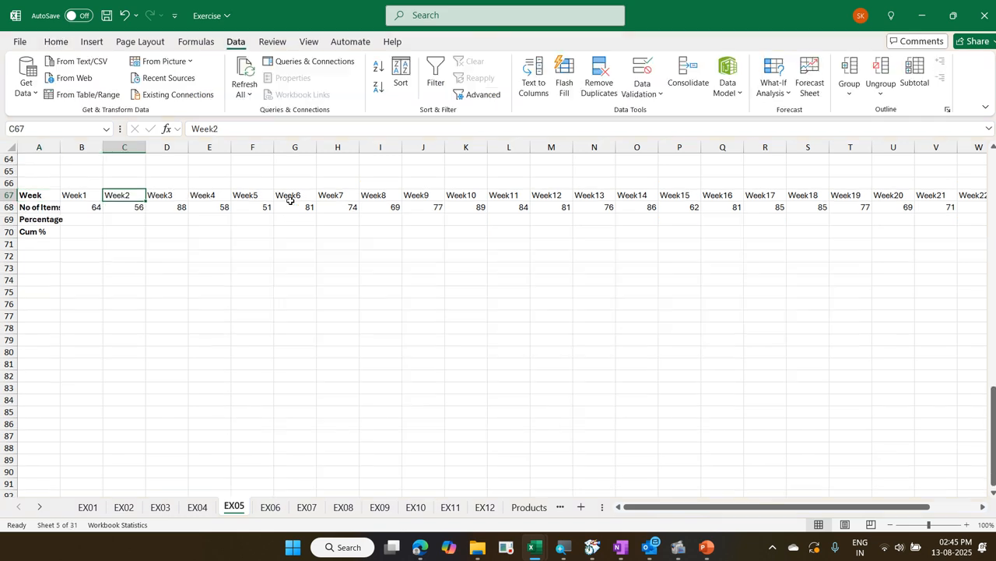
{"action": "key", "text": "Down"}
{"action": "key", "text": "Left"}
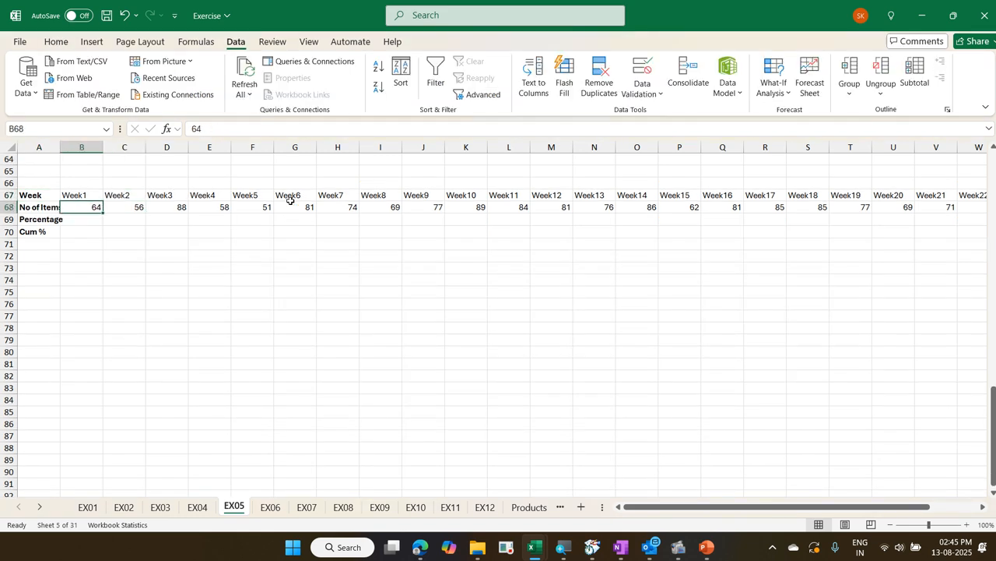
{"action": "key", "text": "ctrl+shift+Right"}
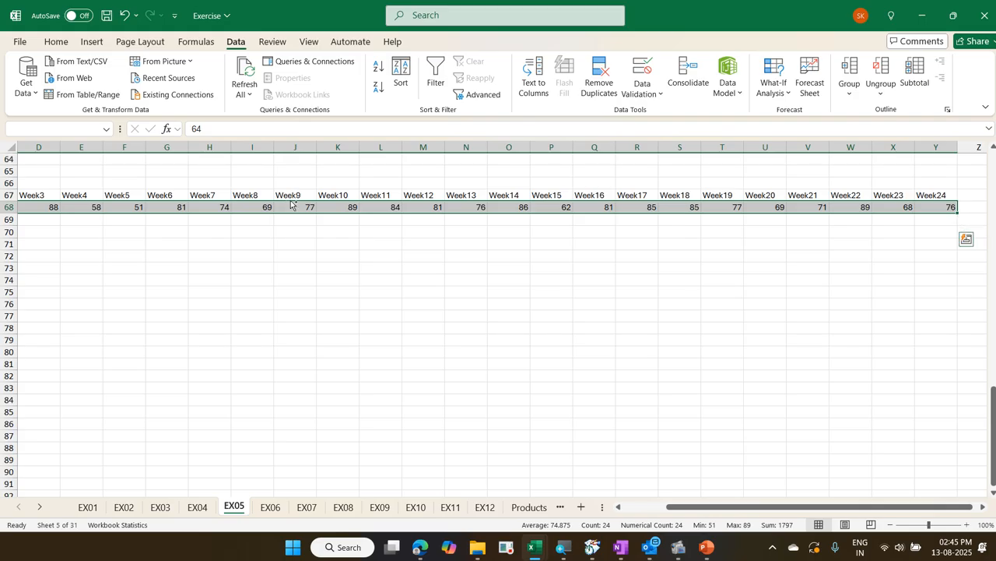
{"action": "key", "text": "ctrl+q"}
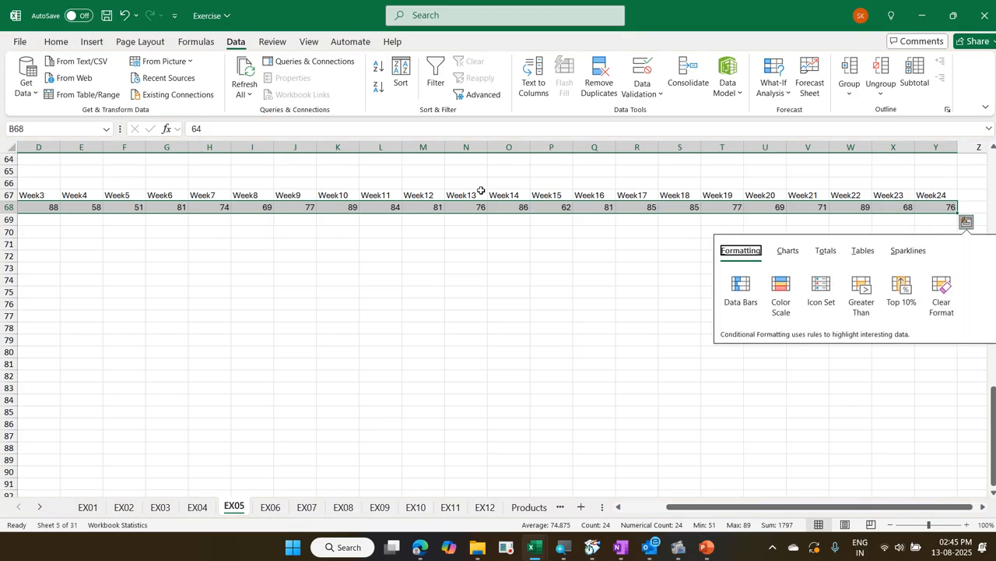
{"action": "left_click", "coordinate": [826, 252]}
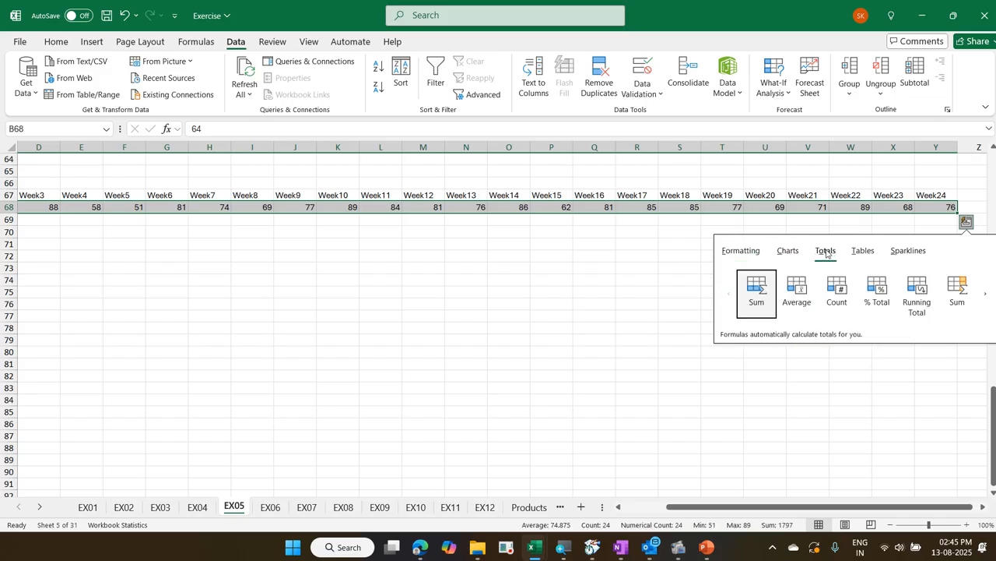
{"action": "left_click", "coordinate": [867, 282]}
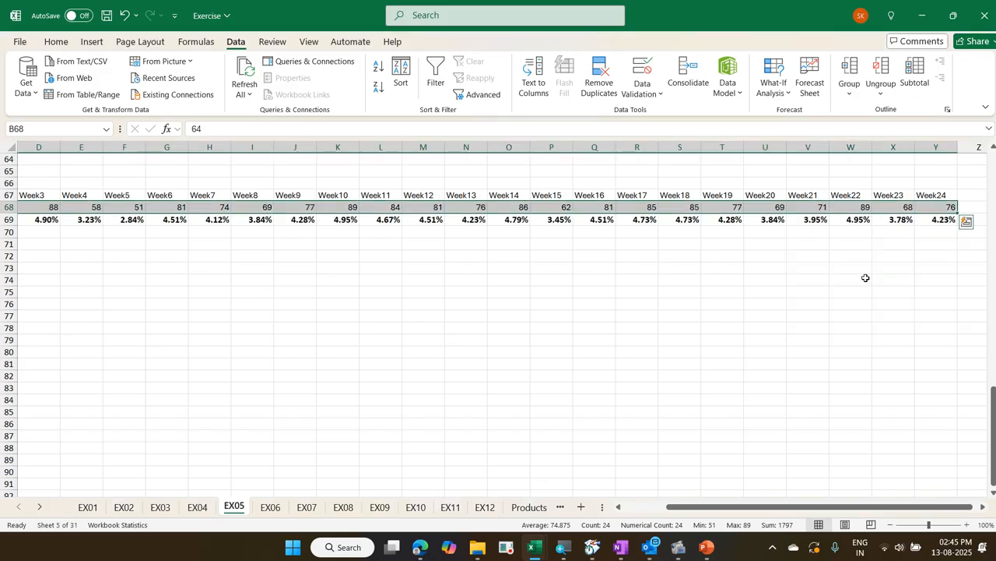
Fill the Cum % row B70:Y70 with the Quick Analysis Running Total of the percentages in B69:Y69, and check its last cell
{"action": "key", "text": "ctrl+q"}
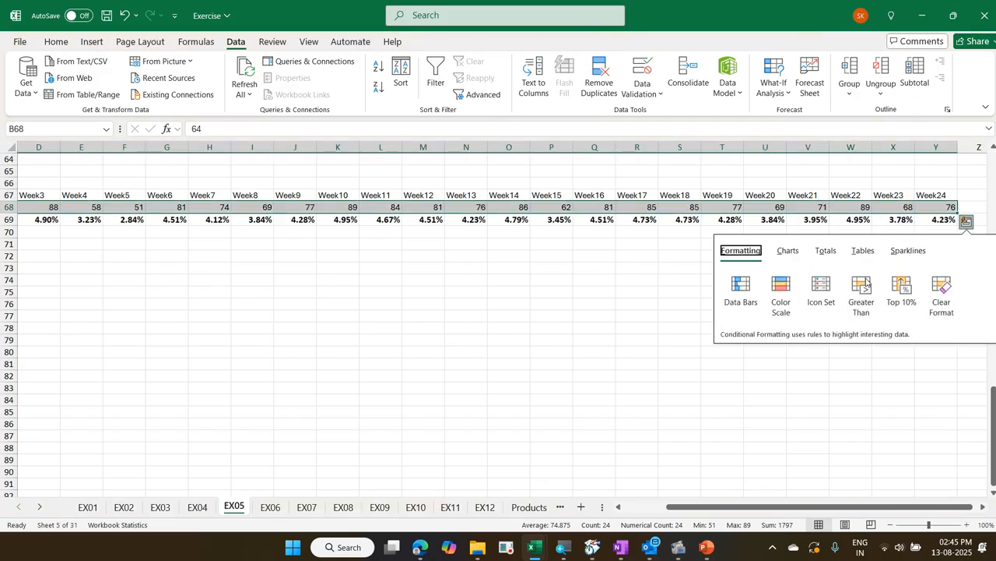
{"action": "key", "text": "Escape"}
{"action": "key", "text": "Left"}
{"action": "key", "text": "Down"}
{"action": "key", "text": "Right"}
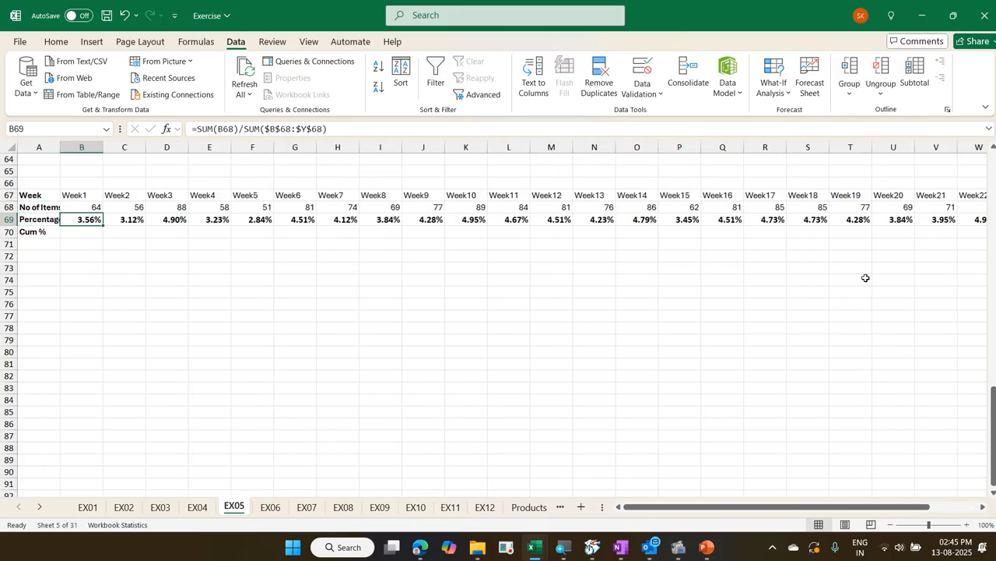
{"action": "key", "text": "ctrl+shift+Right"}
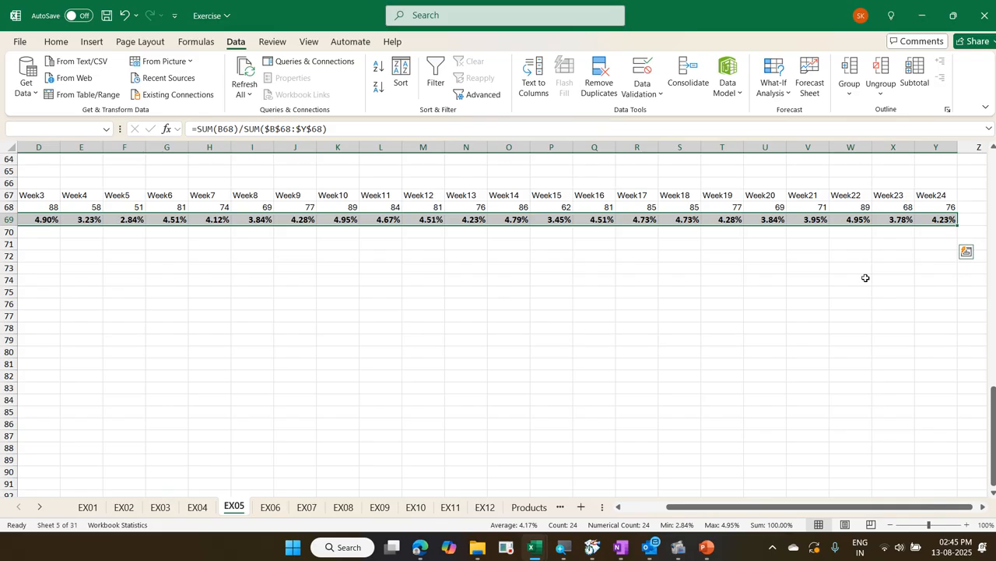
{"action": "key", "text": "ctrl+q"}
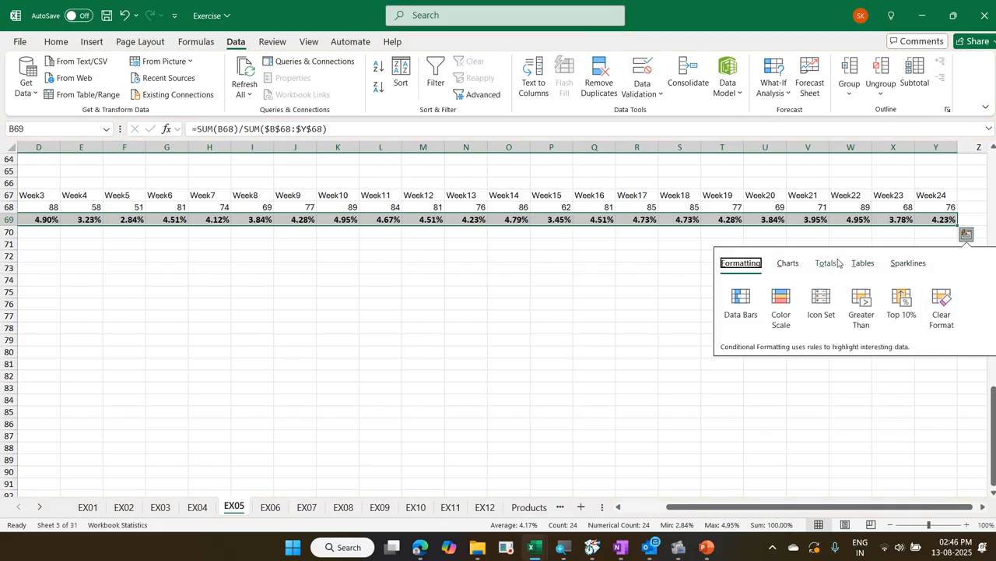
{"action": "left_click", "coordinate": [838, 263]}
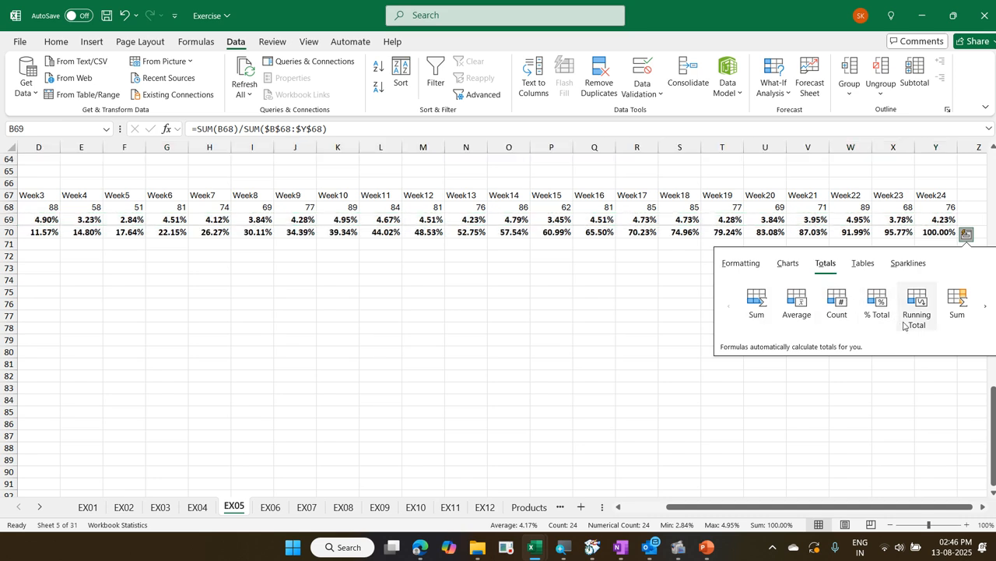
{"action": "left_click", "coordinate": [904, 322]}
{"action": "key", "text": "Left"}
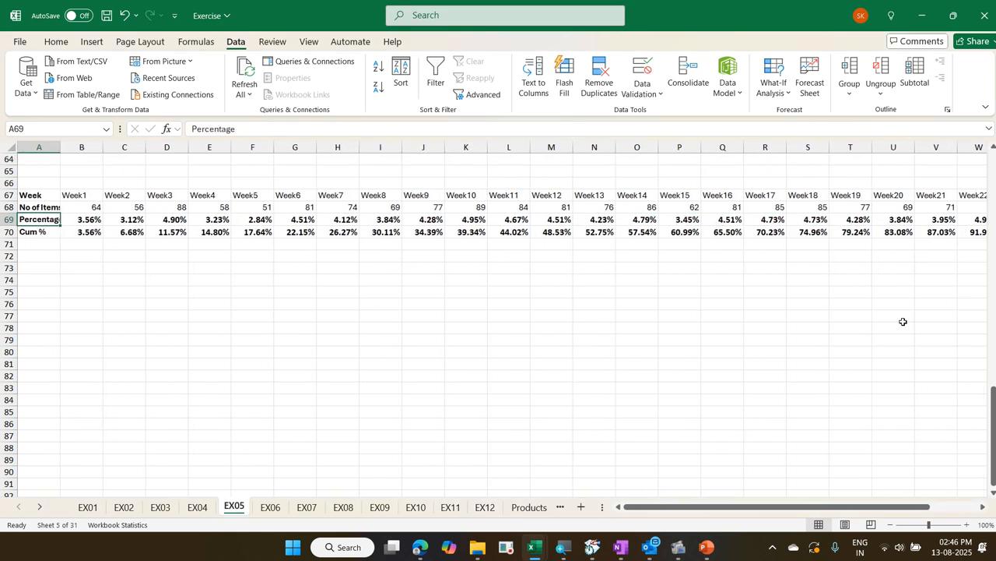
{"action": "key", "text": "Down"}
{"action": "key", "text": "Right"}
{"action": "key", "text": "ctrl+Right"}
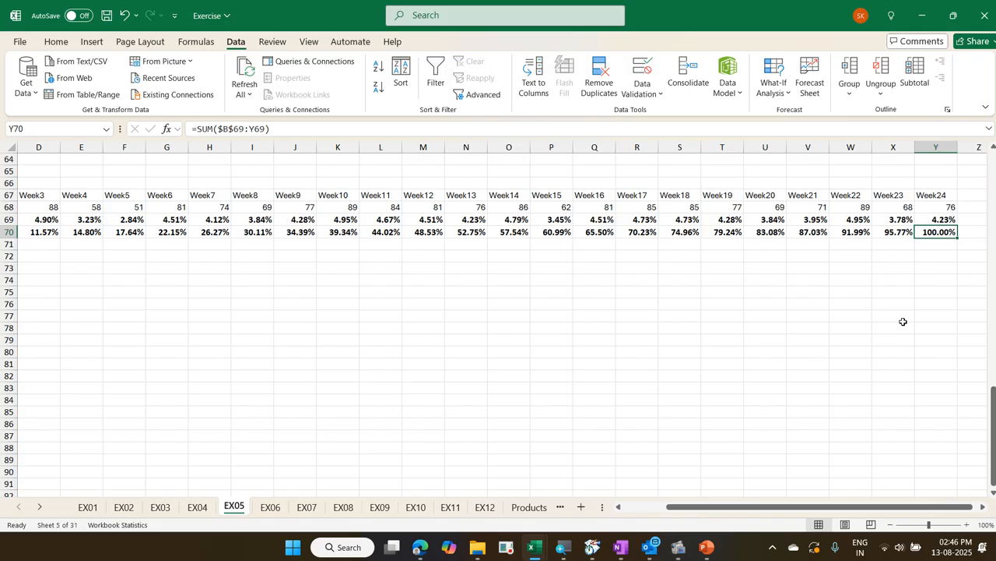
Go to the EX06 sheet and examine its monthly leads table, also in the Exercise - Copy workbook
{"action": "key", "text": "ctrl+Page_Down"}
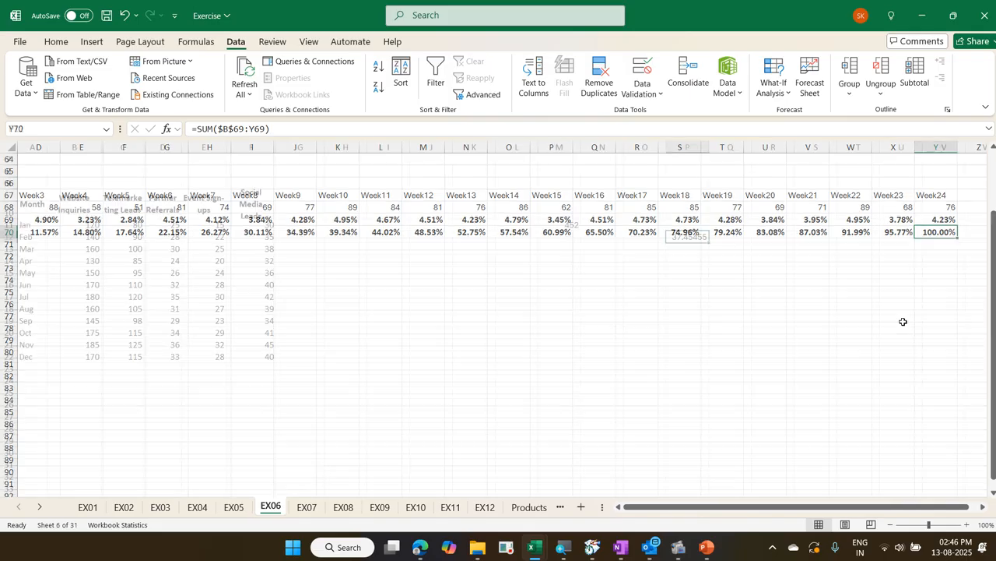
{"action": "key", "text": "Left"}
{"action": "key", "text": "Left"}
{"action": "key", "text": "Left"}
{"action": "key", "text": "Left"}
{"action": "key", "text": "Left"}
{"action": "key", "text": "Left"}
{"action": "key", "text": "Left"}
{"action": "key", "text": "Left"}
{"action": "key", "text": "Left"}
{"action": "key", "text": "Left"}
{"action": "key", "text": "Left"}
{"action": "key", "text": "Left"}
{"action": "key", "text": "Left"}
{"action": "key", "text": "Left"}
{"action": "key", "text": "Left"}
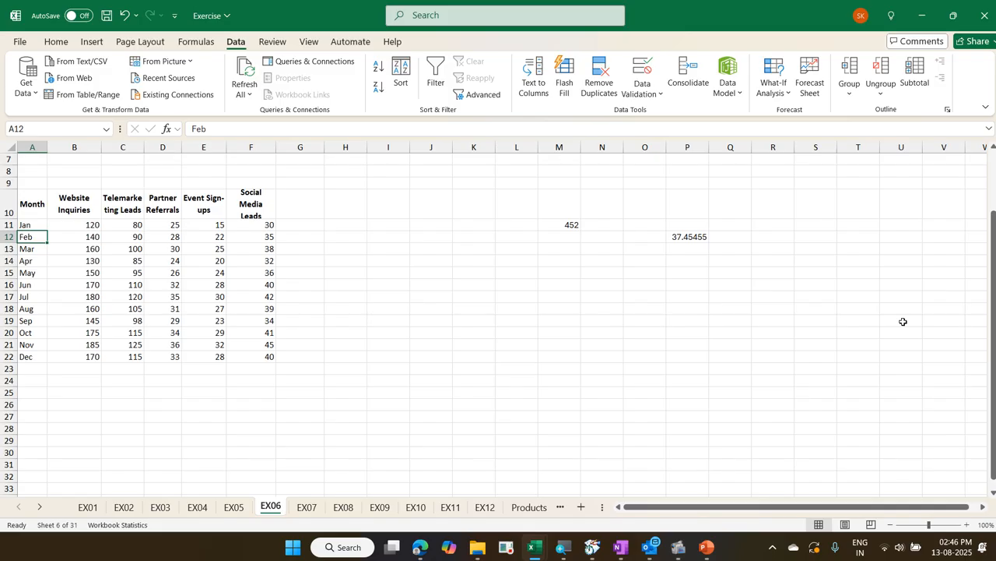
{"action": "key", "text": "alt+Tab"}
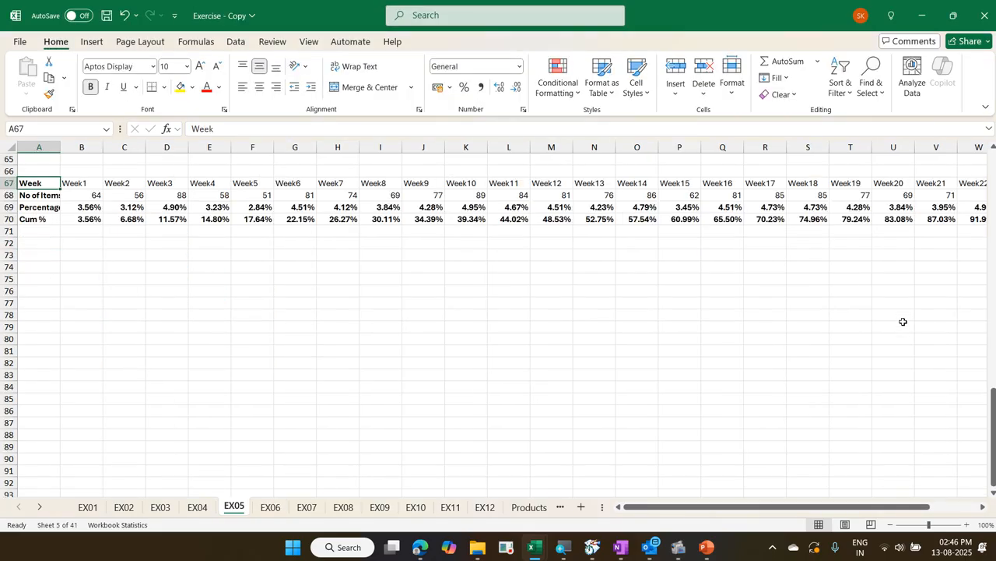
{"action": "key", "text": "ctrl+Page_Down"}
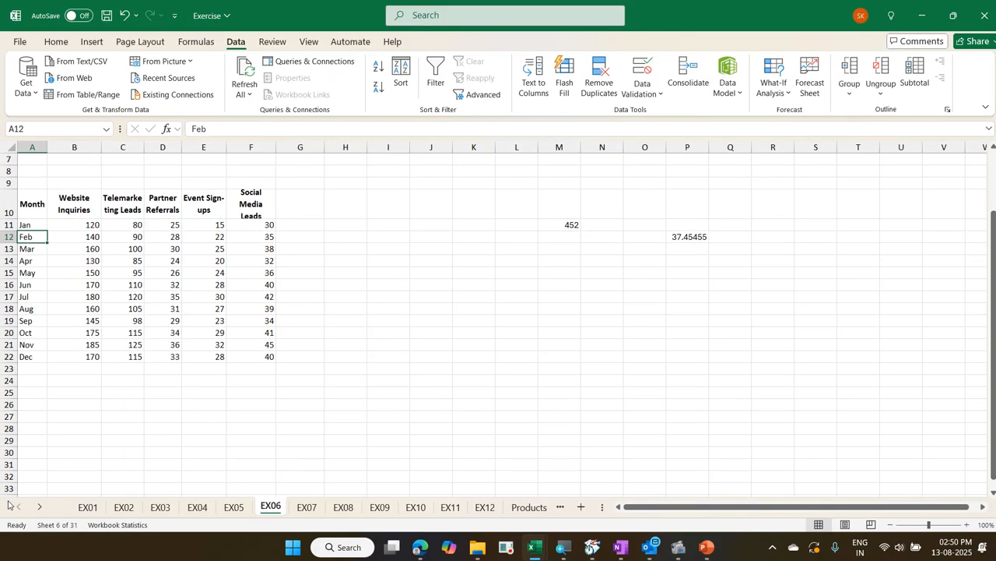
In the Exercise workbook's EX06 sheet, add a Quick Analysis % Total row in B23:F23 for the lead values in B11:F22
{"action": "key", "text": "Up"}
{"action": "key", "text": "Right"}
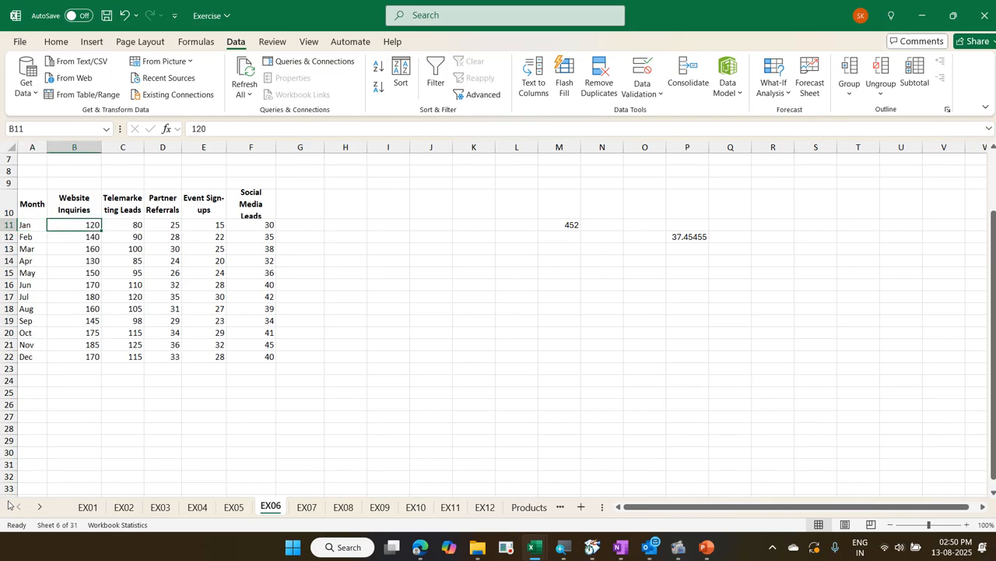
{"action": "key", "text": "ctrl+shift+Right"}
{"action": "key", "text": "ctrl+shift+Down"}
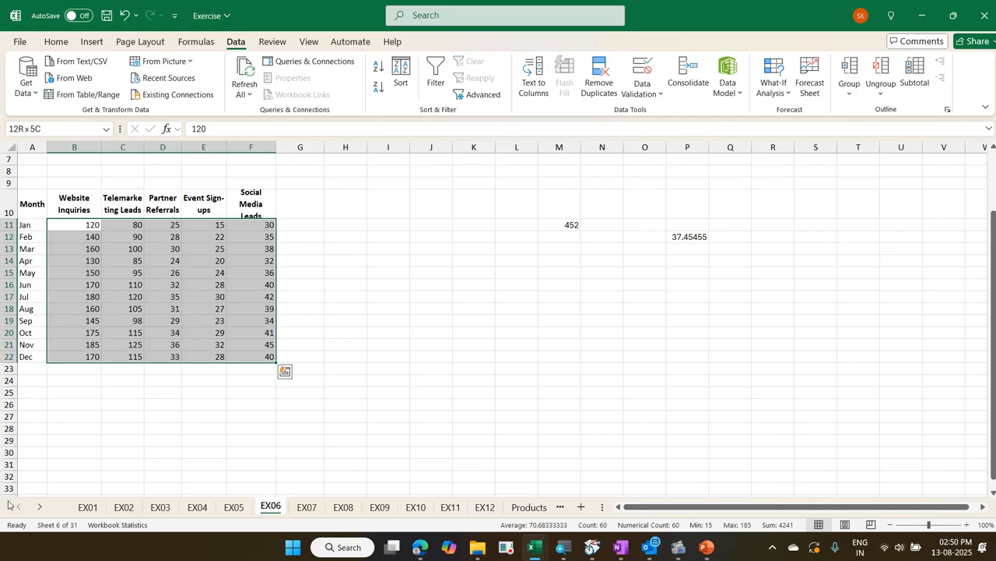
{"action": "key", "text": "ctrl+q"}
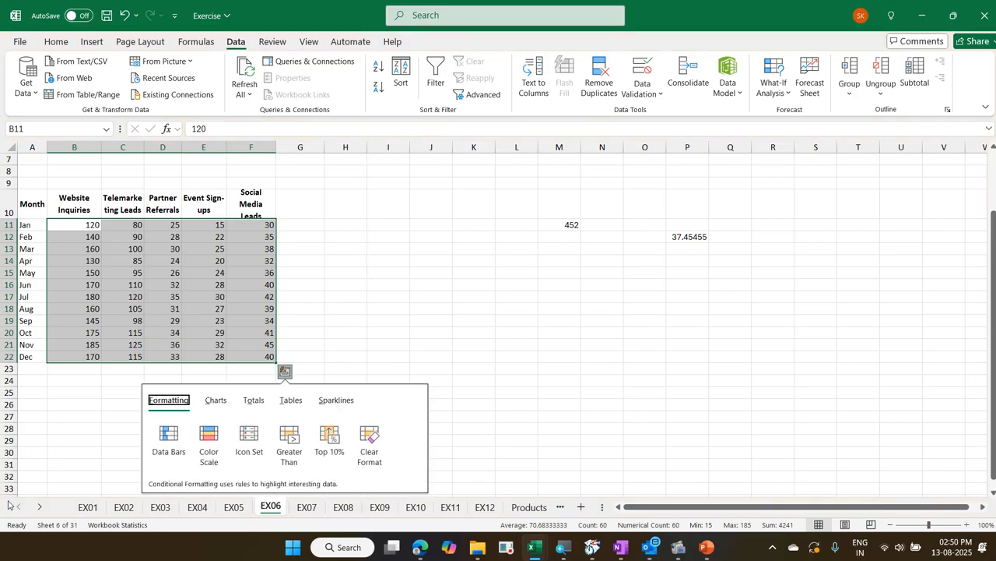
{"action": "left_click", "coordinate": [257, 408]}
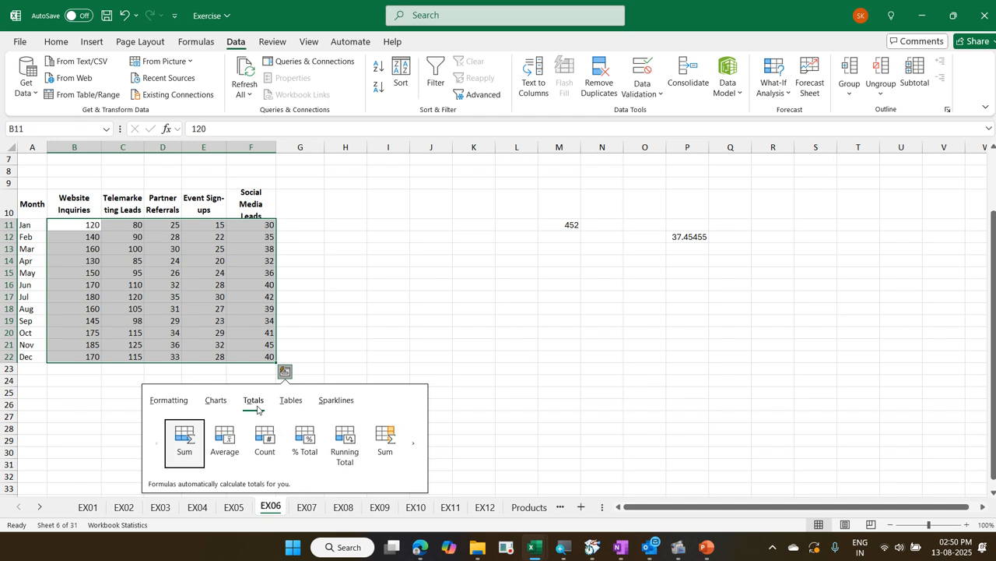
{"action": "left_click", "coordinate": [309, 438]}
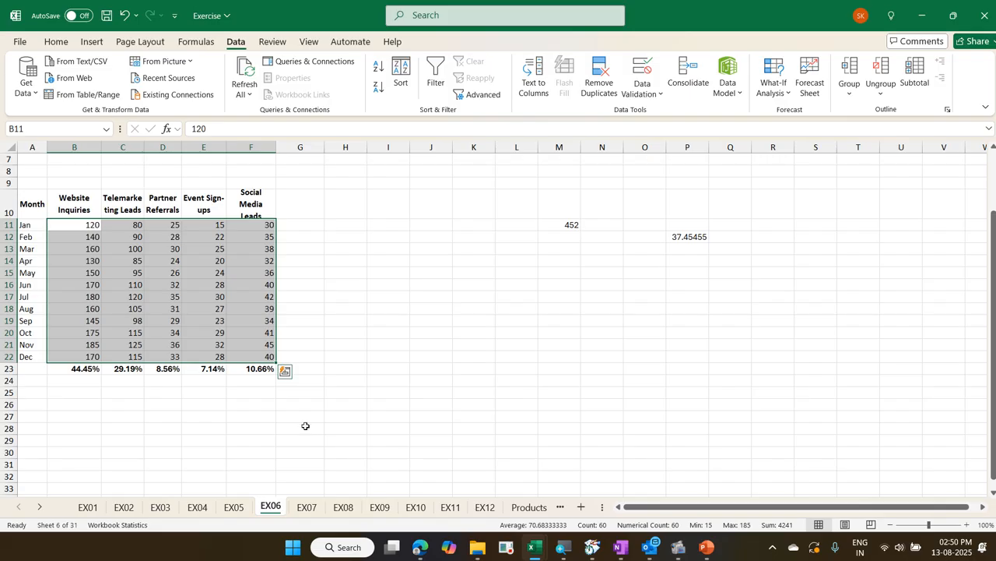
Add the Quick Analysis % Total column in G11:G22, giving each month's share of the selected lead values
{"action": "key", "text": "ctrl+q"}
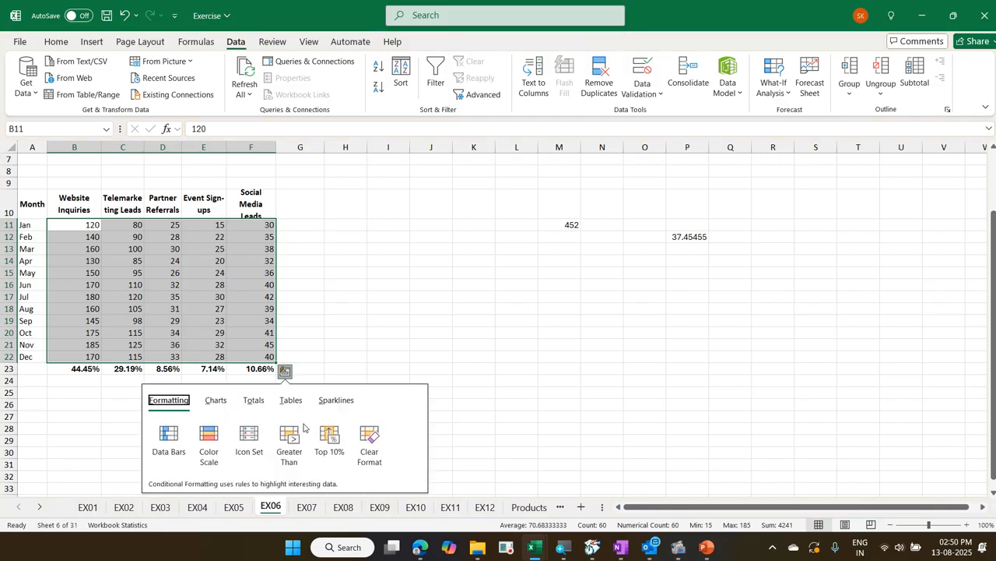
{"action": "left_click", "coordinate": [253, 401]}
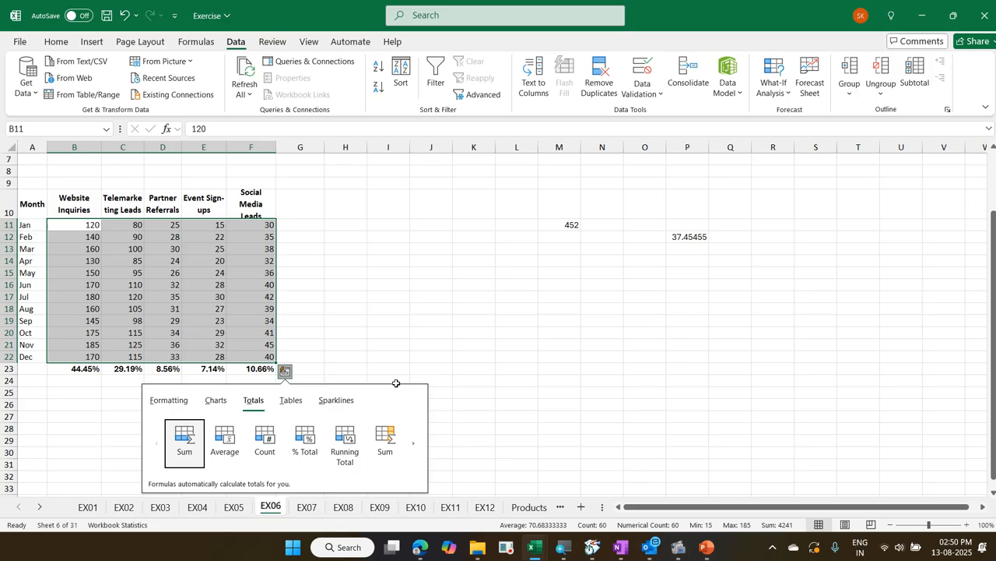
{"action": "left_click", "coordinate": [412, 438]}
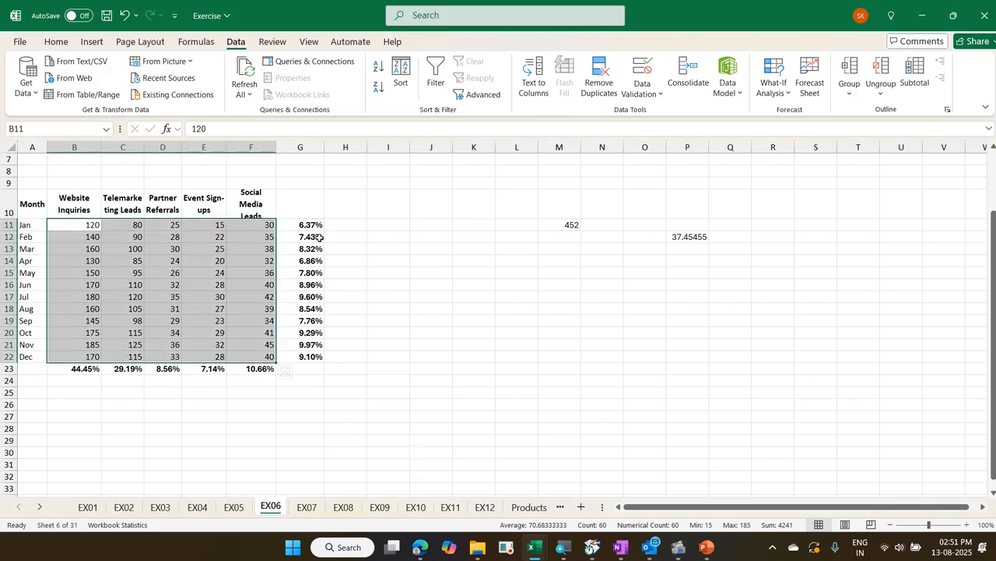
Fill H11:H22 with the Quick Analysis Running Total column of the monthly percentages in G11:G22
{"action": "left_click_drag", "start_coordinate": [315, 226], "coordinate": [309, 358]}
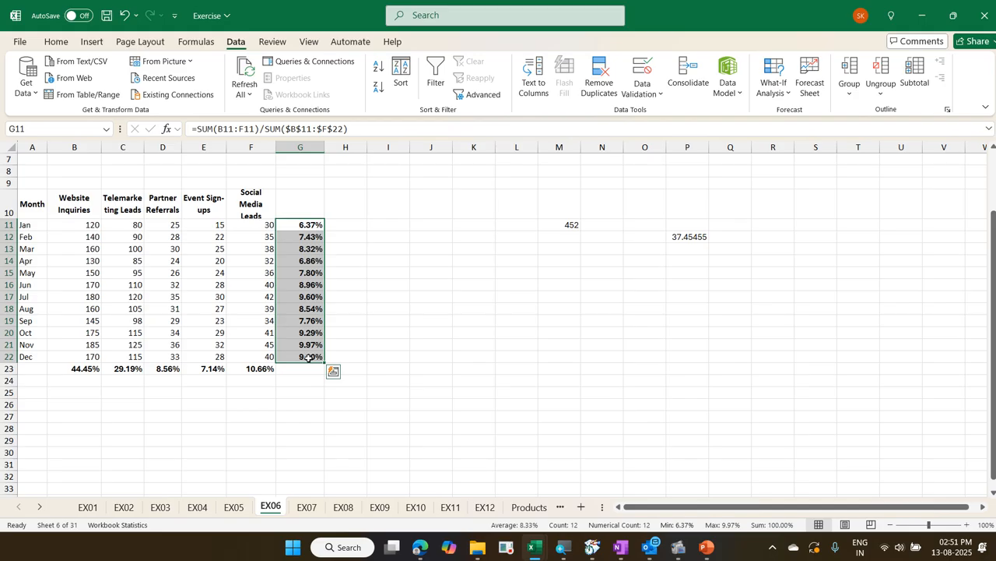
{"action": "key", "text": "ctrl+q"}
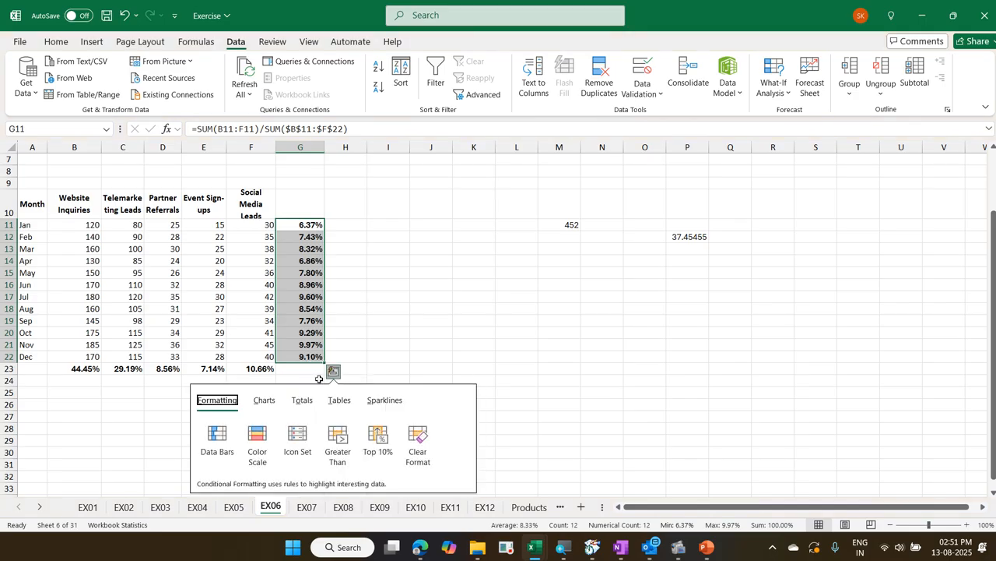
{"action": "left_click", "coordinate": [306, 399]}
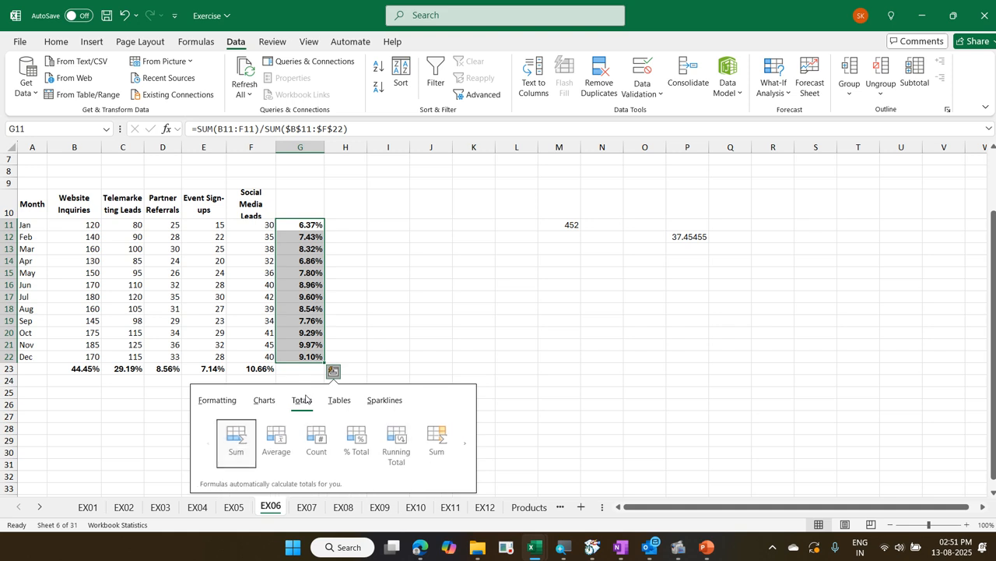
{"action": "left_click", "coordinate": [462, 442]}
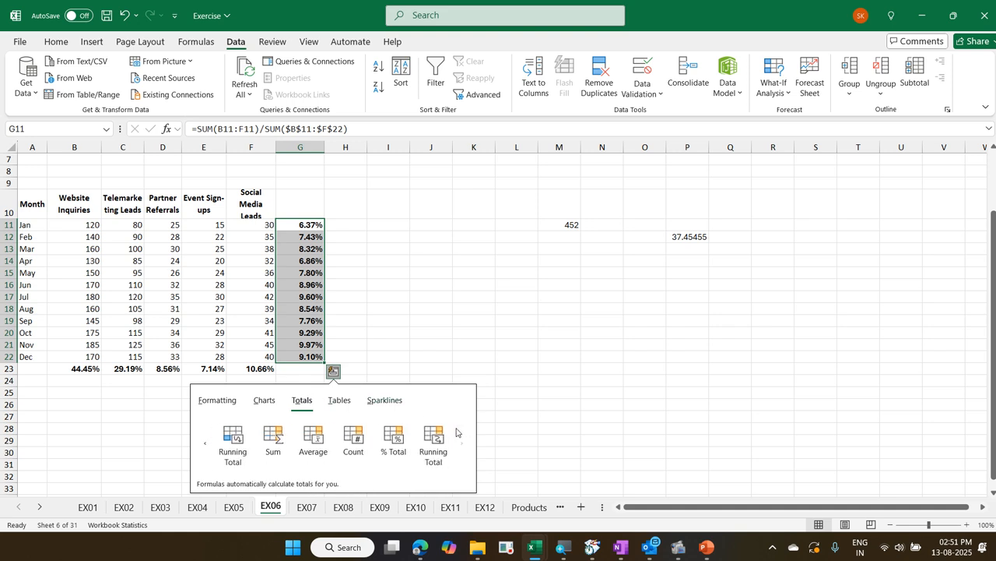
{"action": "left_click", "coordinate": [440, 437]}
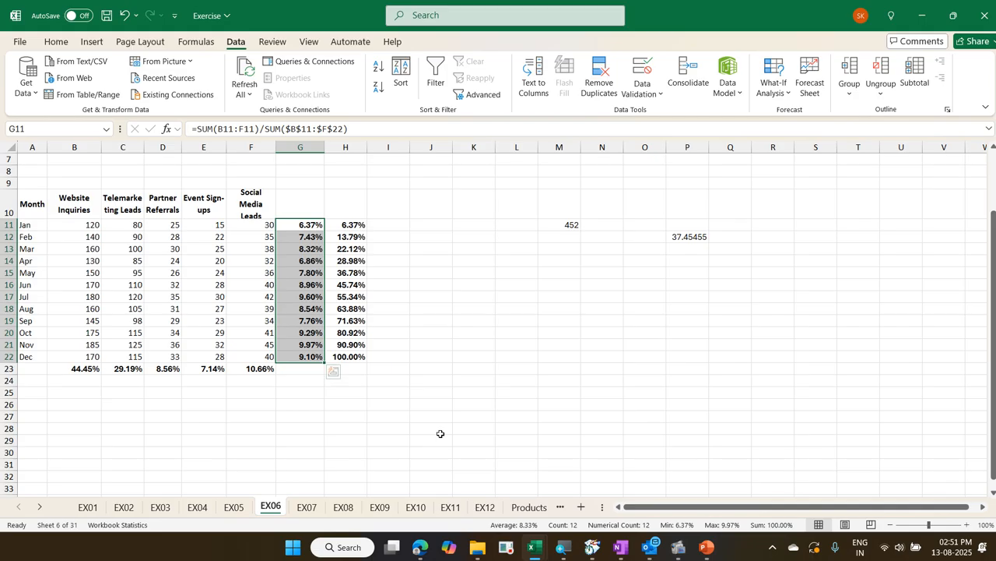
Go to the EX07 sheet and select the first Region 1 value in B2
{"action": "key", "text": "ctrl+Page_Down"}
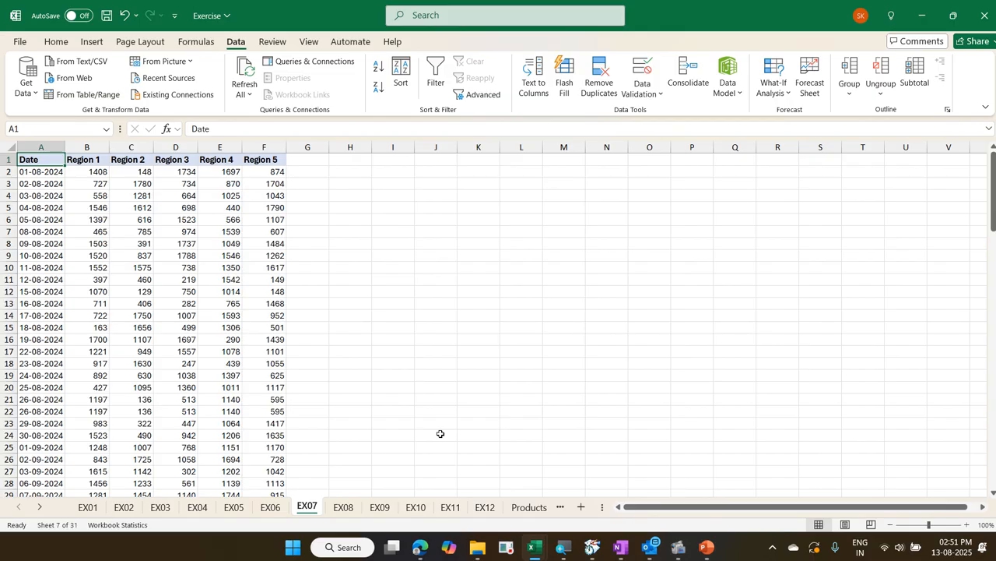
{"action": "key", "text": "Down"}
{"action": "key", "text": "Right"}
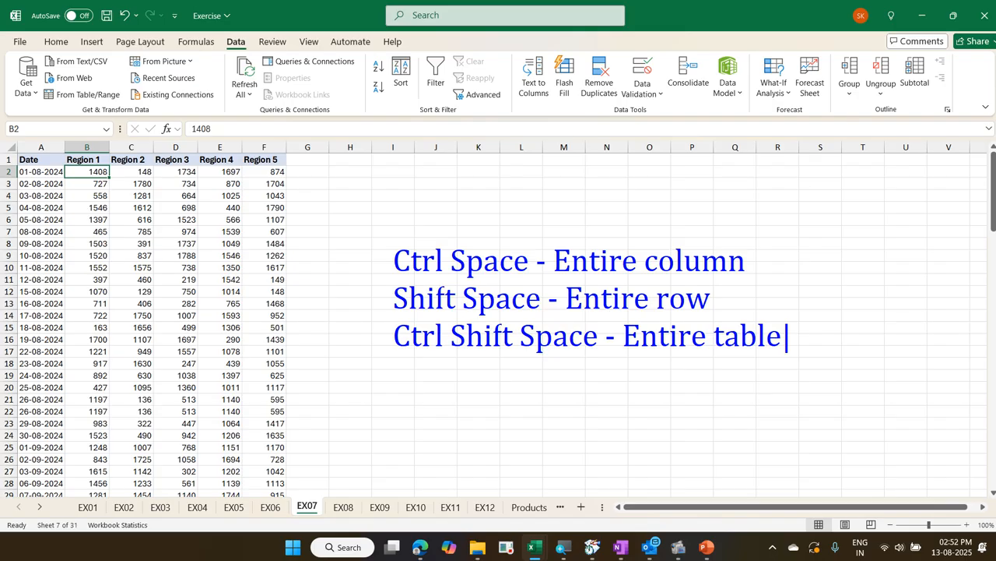
Add the line "Twice - Entire sheet" to the on-screen selection notes written over the worksheet
{"action": "key", "text": "Return"}
{"action": "type", "text": "Twi"}
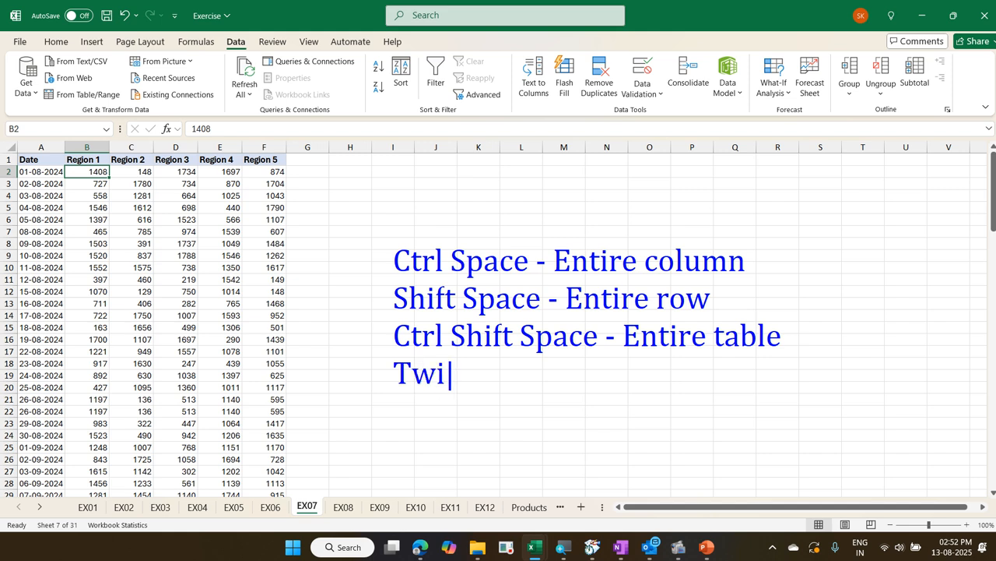
{"action": "type", "text": "ce - Entir"}
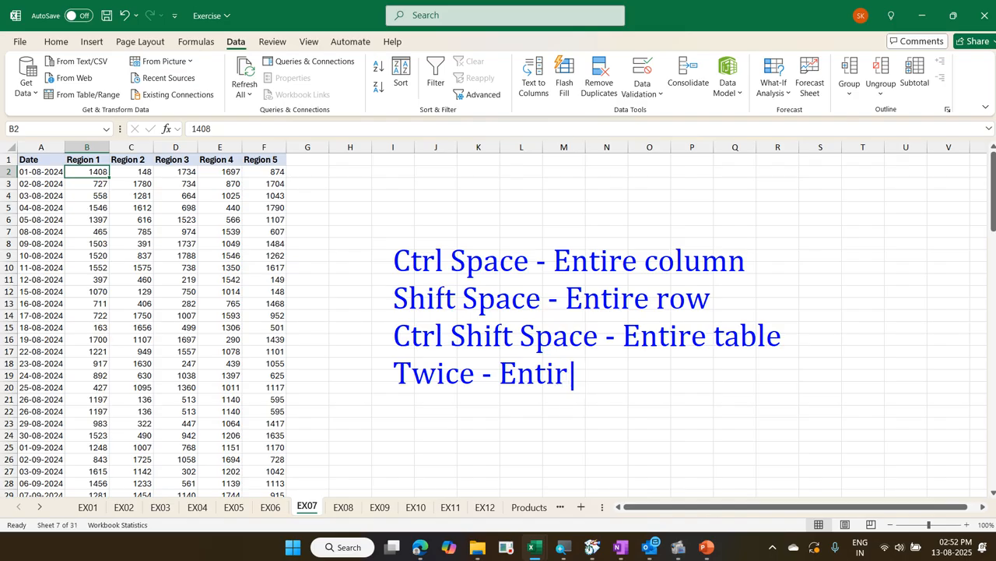
{"action": "type", "text": "e sheet"}
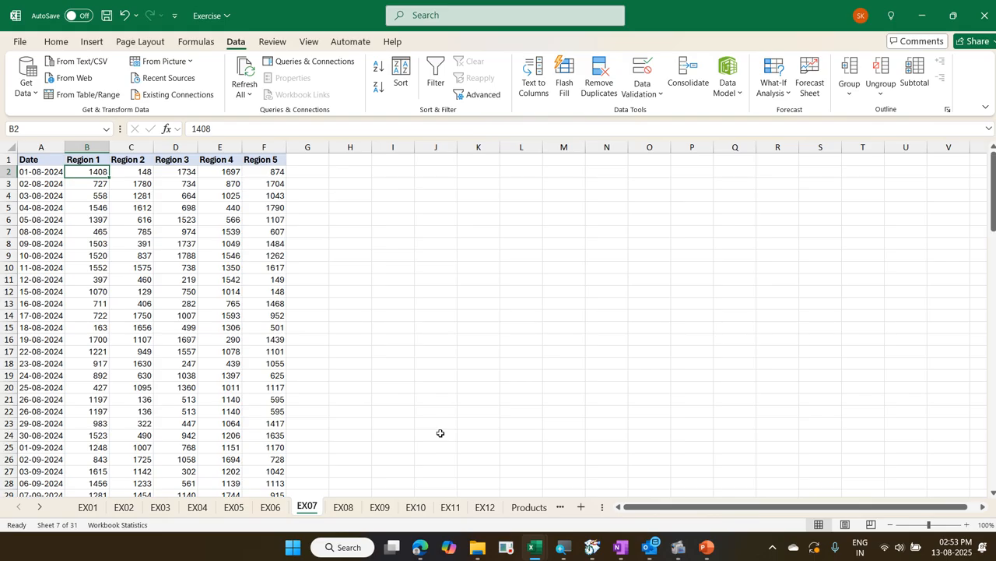
Select all of column B from cell B2, and return to a single cell at B10
{"action": "key", "text": "ctrl+space"}
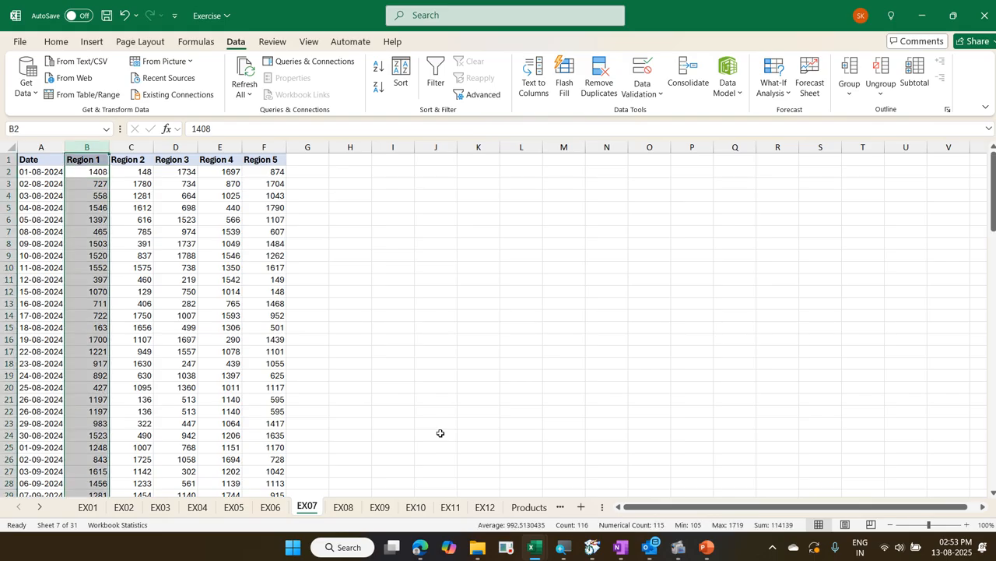
{"action": "key", "text": "Down"}
{"action": "key", "text": "Down"}
{"action": "key", "text": "Down"}
{"action": "key", "text": "Down"}
{"action": "key", "text": "Down"}
{"action": "key", "text": "Down"}
{"action": "key", "text": "Down"}
{"action": "key", "text": "Down"}
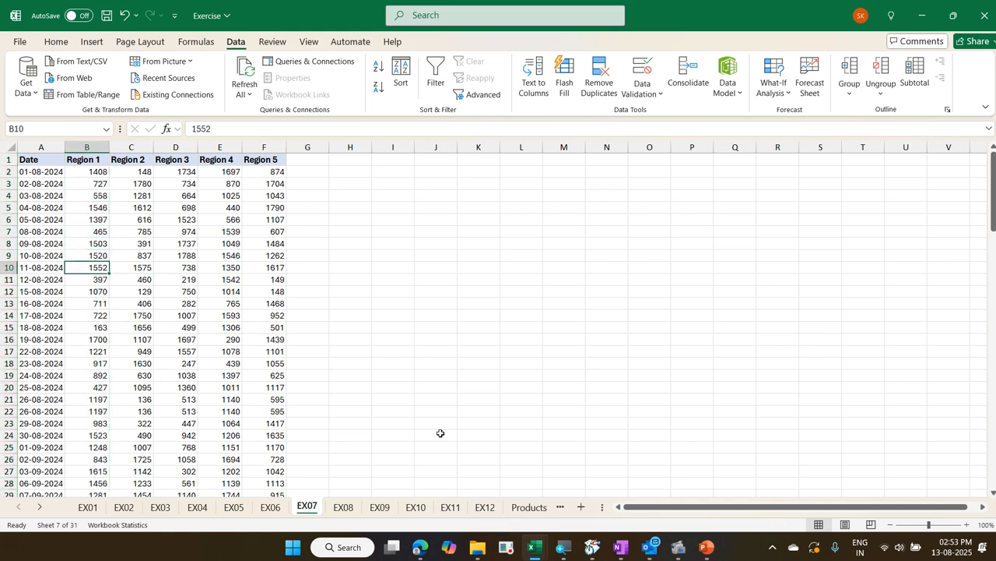
Select the whole of row 10 from B10, and return to a single cell at C11
{"action": "key", "text": "shift+space"}
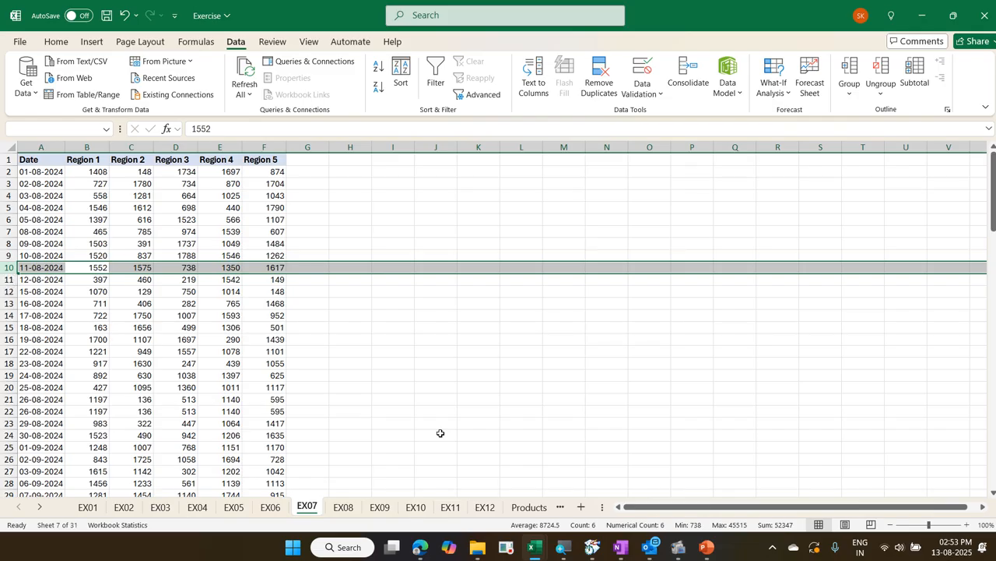
{"action": "key", "text": "Down"}
{"action": "key", "text": "Right"}
{"action": "key", "text": "Up"}
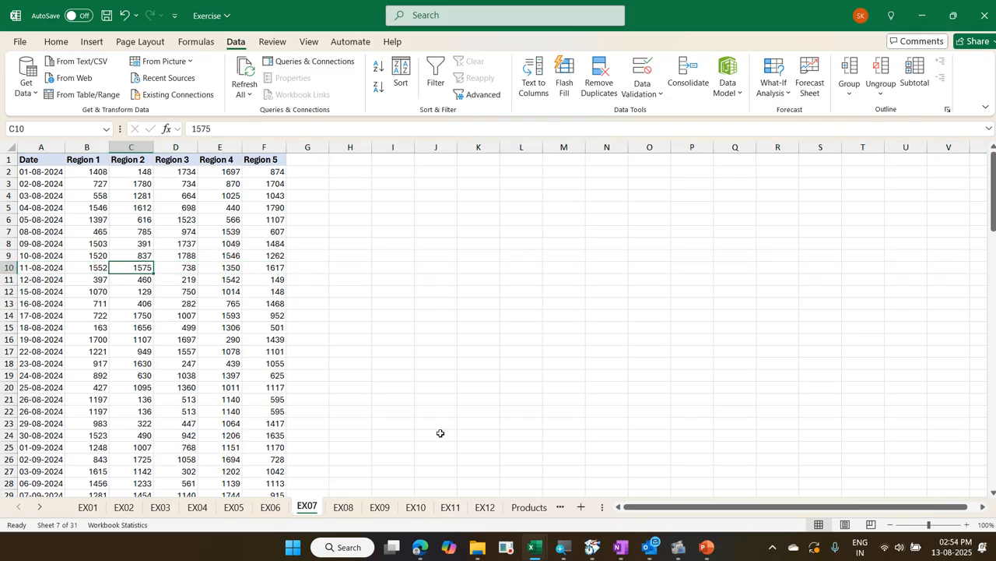
{"action": "key", "text": "Down"}
{"action": "key", "text": "Left"}
{"action": "key", "text": "Left"}
{"action": "key", "text": "Right"}
{"action": "key", "text": "Right"}
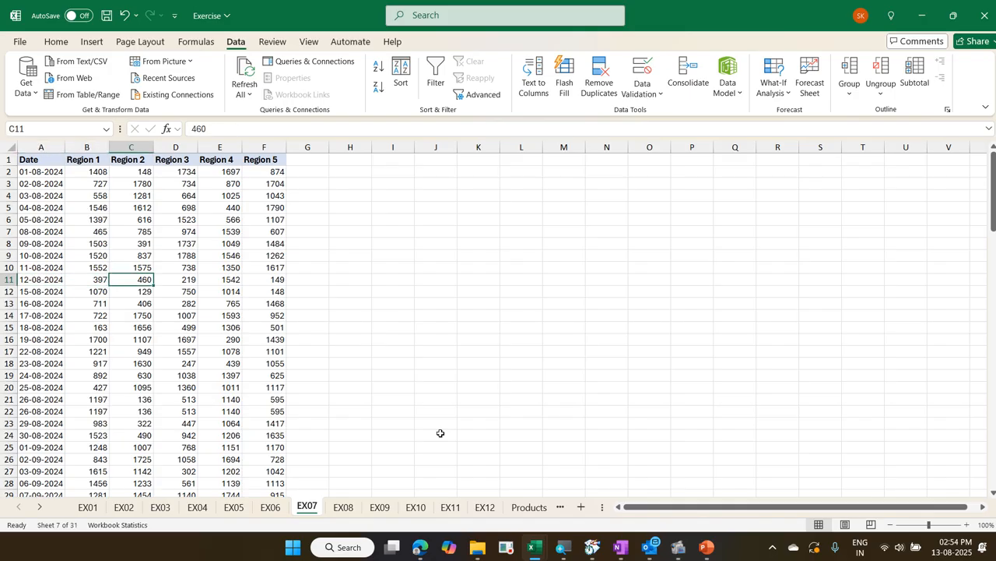
Select the whole data table around C11, extend the selection to the entire sheet, and release it to cell C12
{"action": "key", "text": "ctrl+a"}
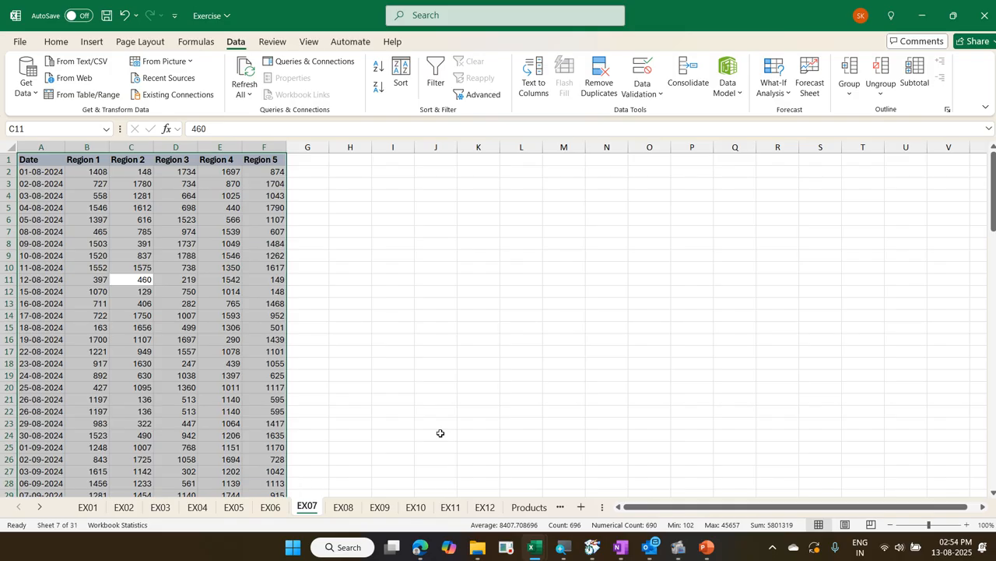
{"action": "key", "text": "ctrl+a"}
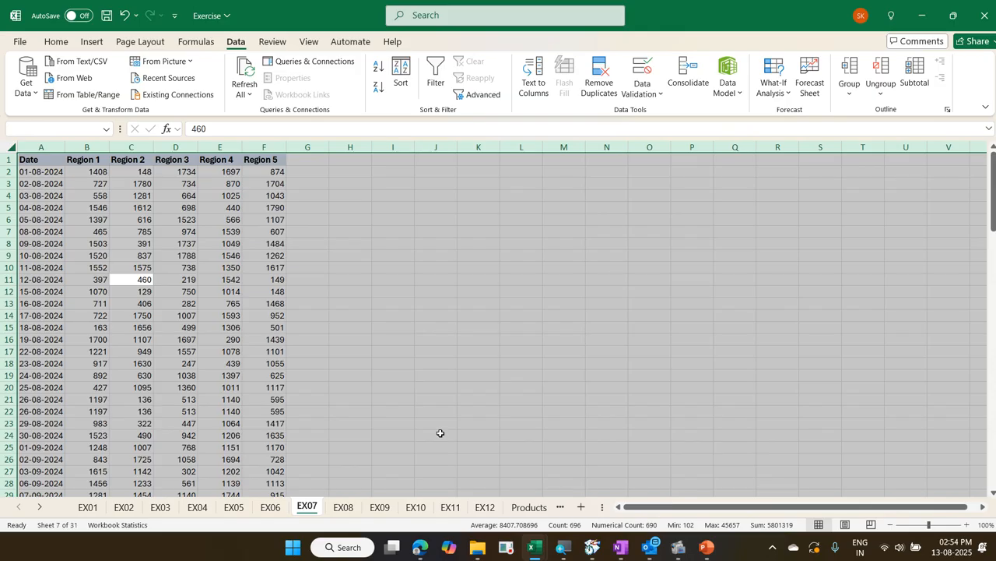
{"action": "key", "text": "Down"}
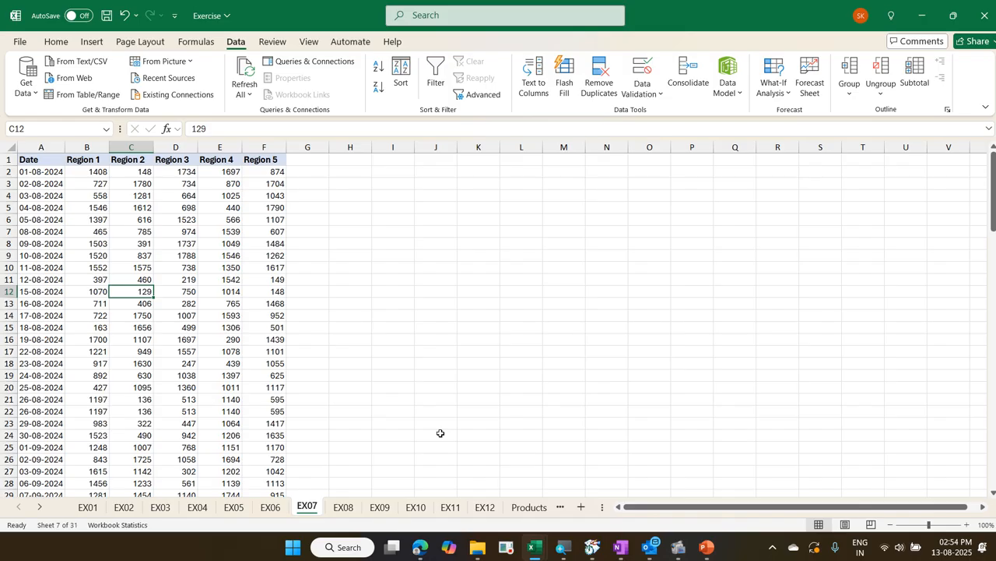
Select all Region 1 values in B2:B116, leaving out the header
{"action": "key", "text": "Left"}
{"action": "key", "text": "ctrl+Up"}
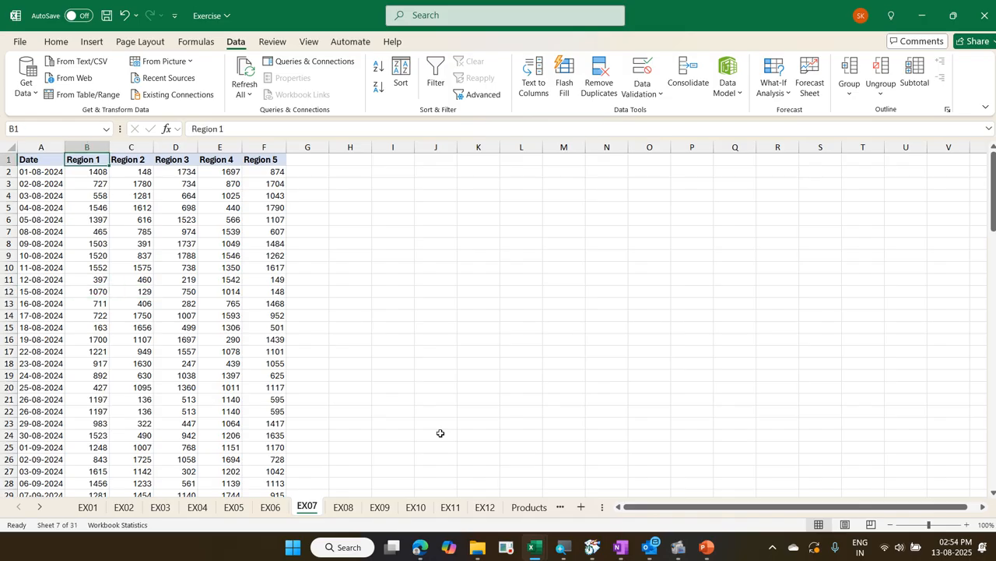
{"action": "key", "text": "Down"}
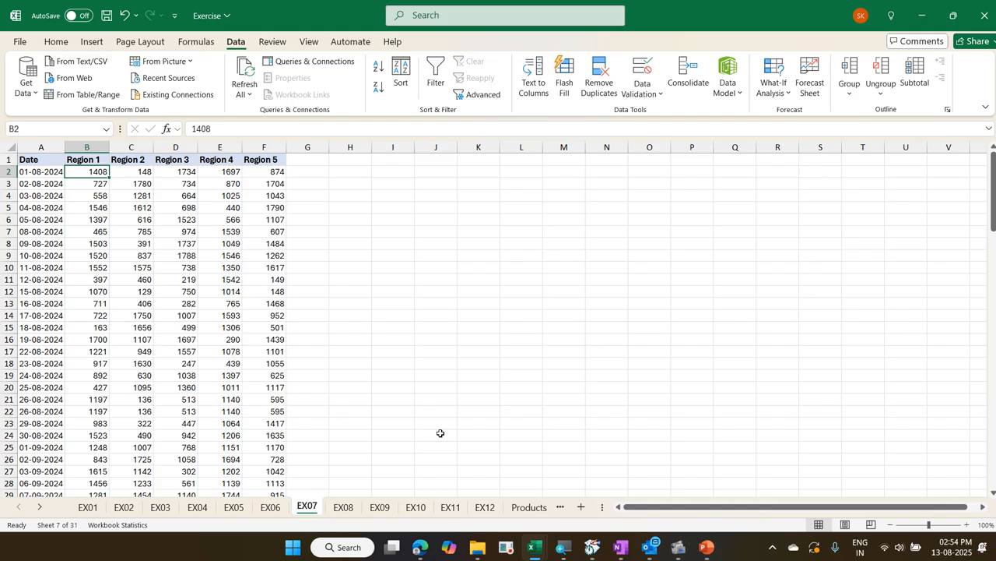
{"action": "key", "text": "shift+Left"}
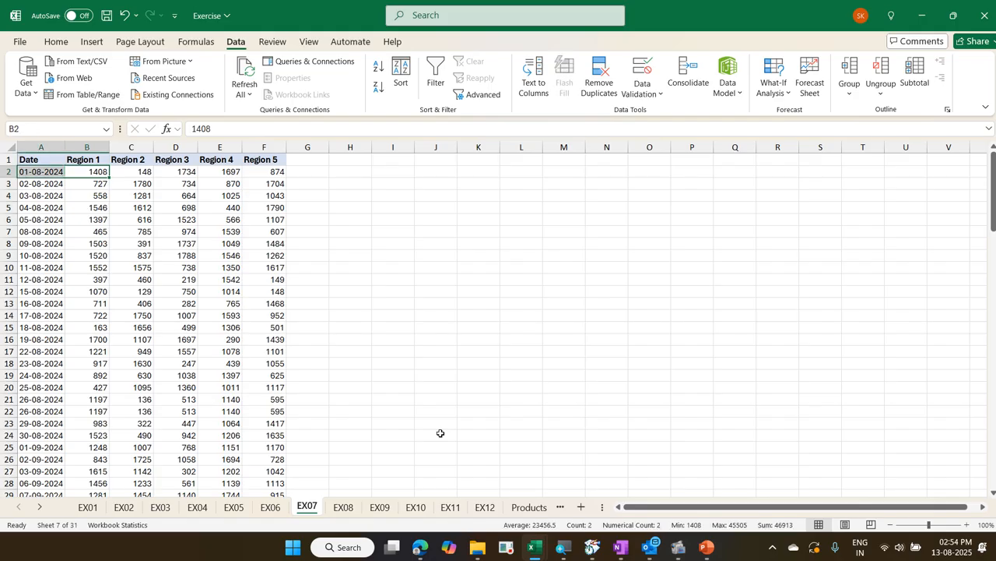
{"action": "key", "text": "Right"}
{"action": "key", "text": "Left"}
{"action": "key", "text": "ctrl+shift+Down"}
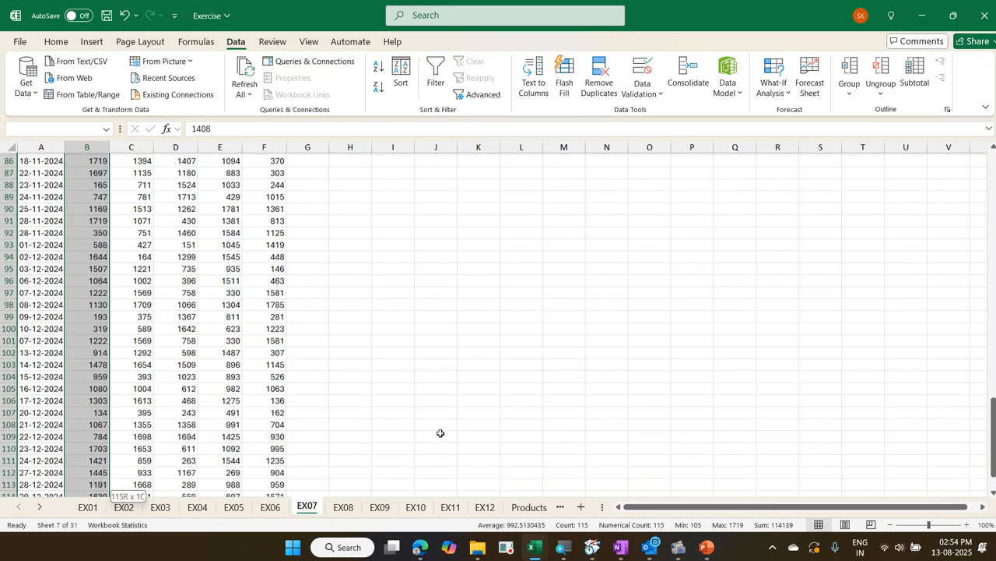
{"action": "scroll", "coordinate": [440, 433], "scroll_direction": "down", "scroll_amount": 3}
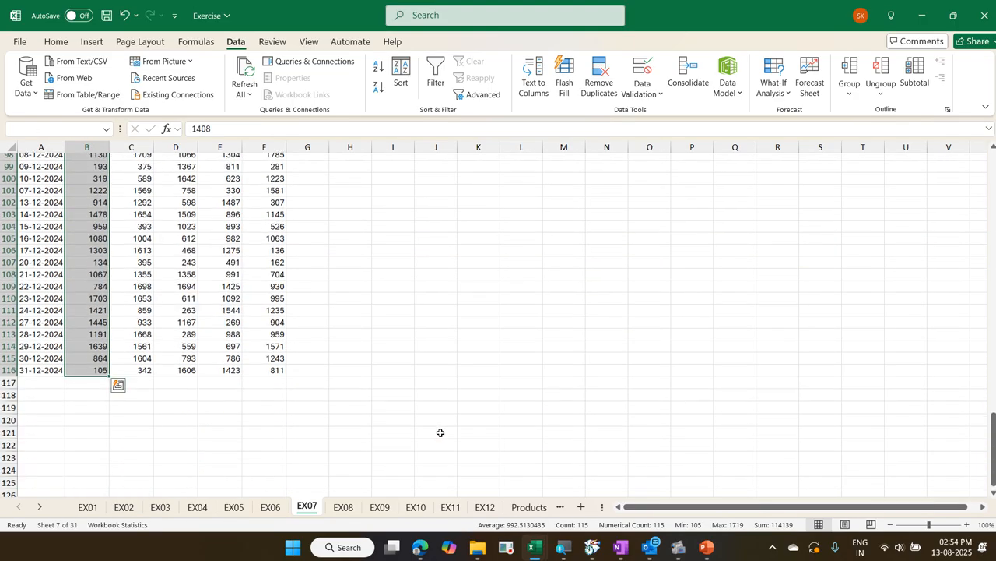
{"action": "scroll", "coordinate": [440, 433], "scroll_direction": "down", "scroll_amount": 2}
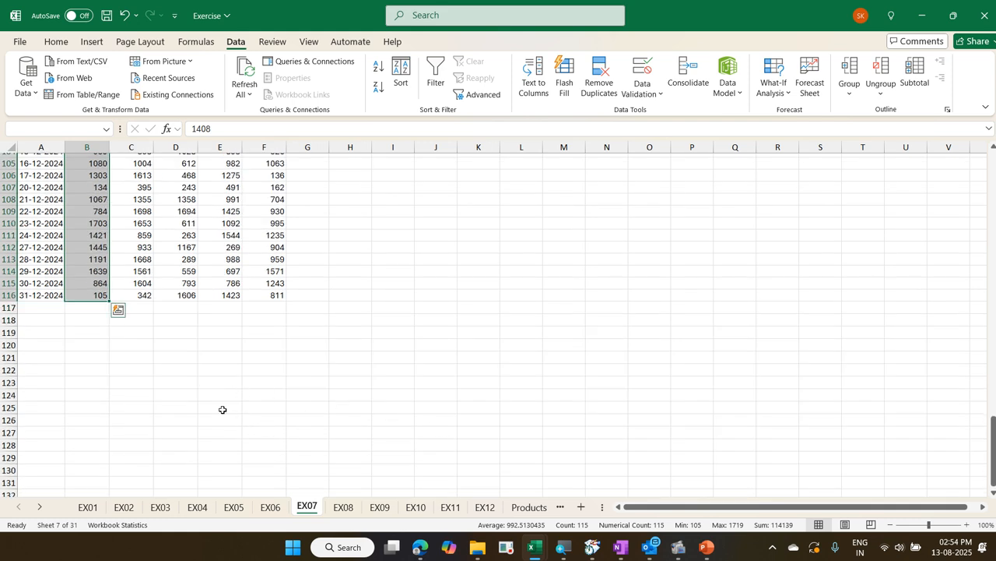
{"action": "left_click", "coordinate": [119, 312]}
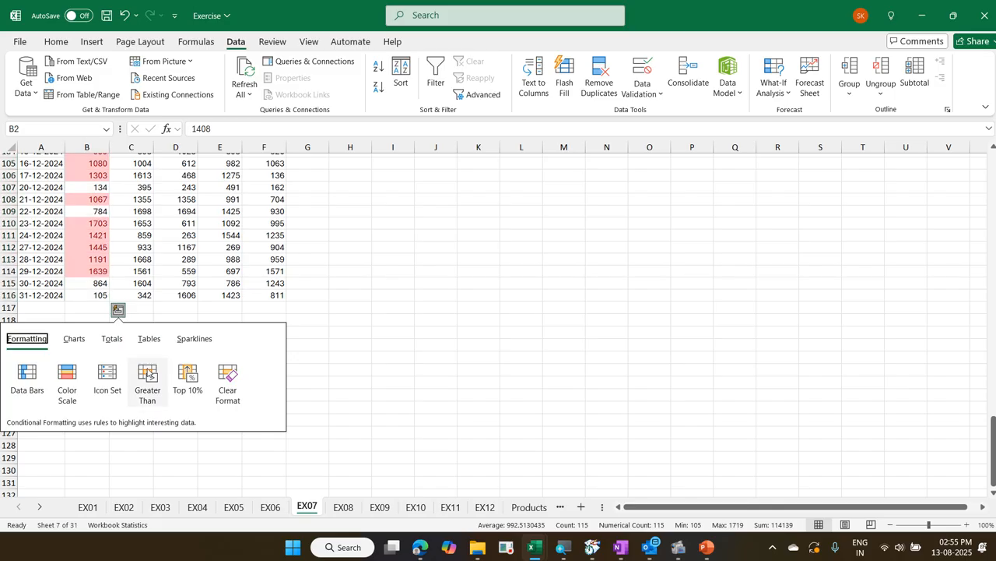
{"action": "left_click", "coordinate": [147, 375]}
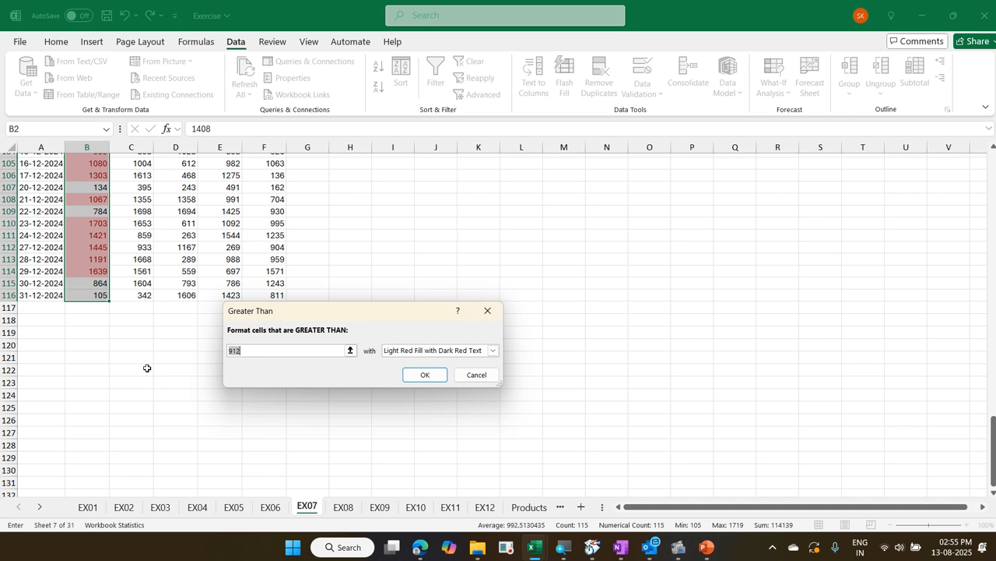
{"action": "type", "text": "1000"}
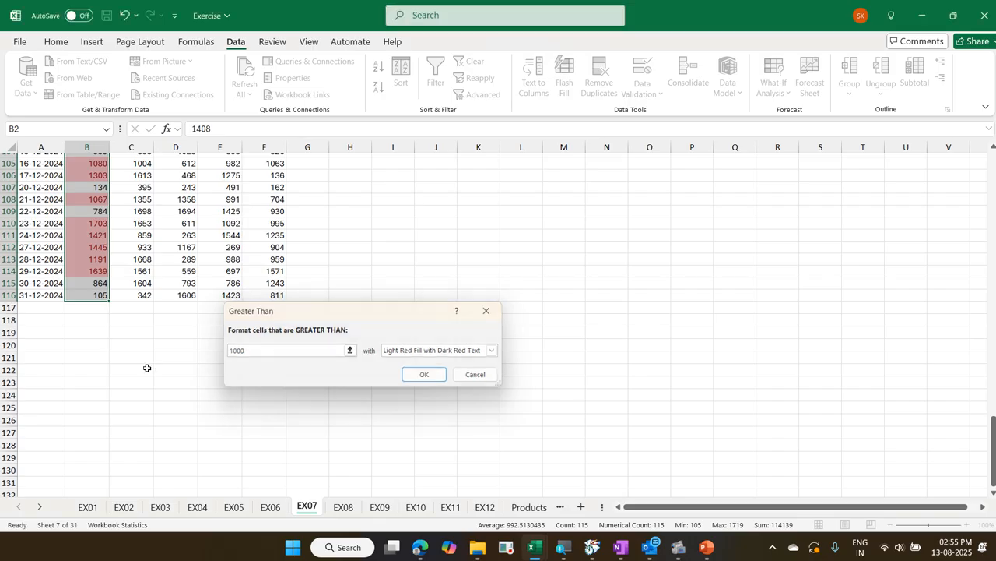
{"action": "key", "text": "Escape"}
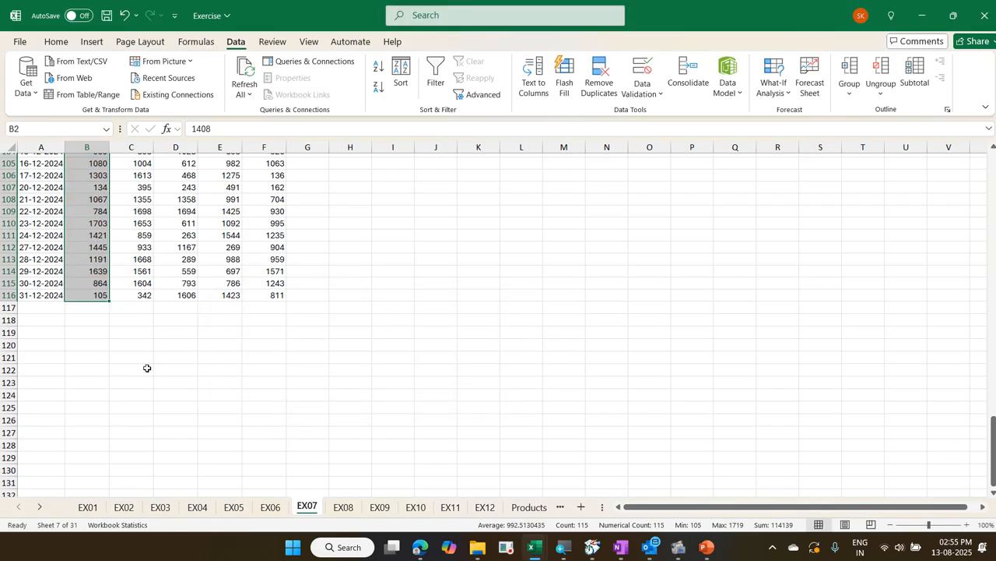
Set up a Quick Analysis Greater Than rule on the selected Region 1 values with a threshold of 1000
{"action": "key", "text": "ctrl+q"}
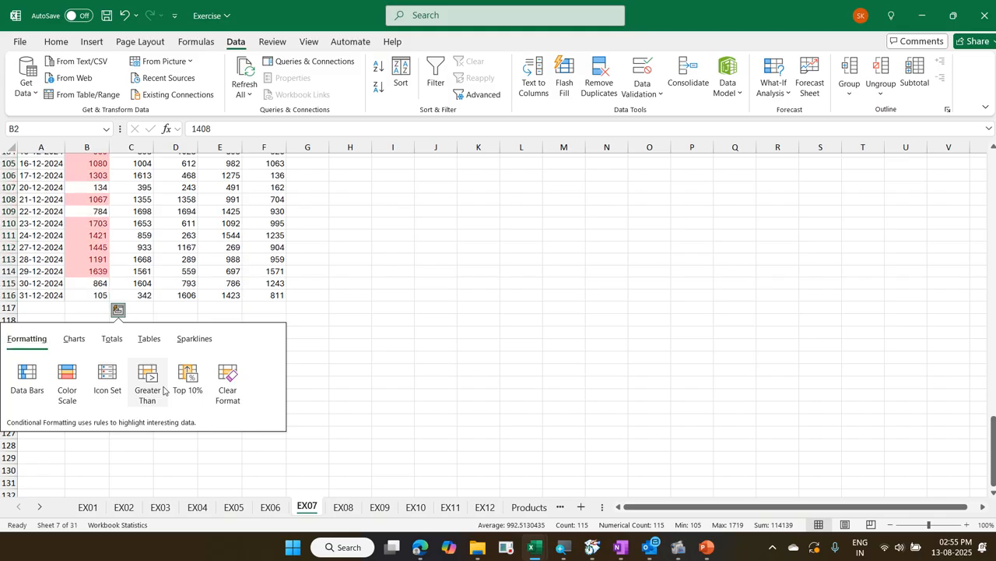
{"action": "left_click", "coordinate": [159, 387]}
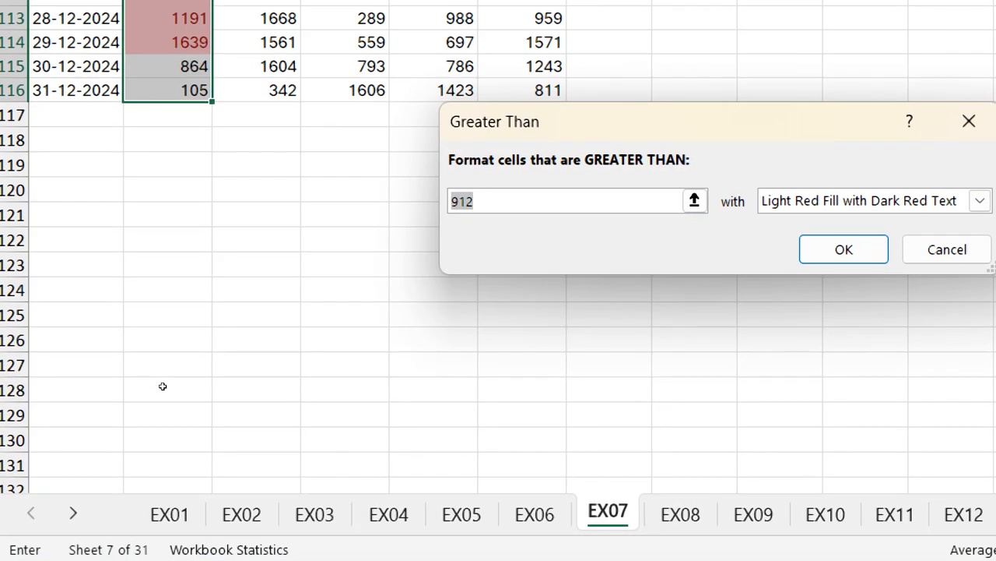
{"action": "type", "text": "10"}
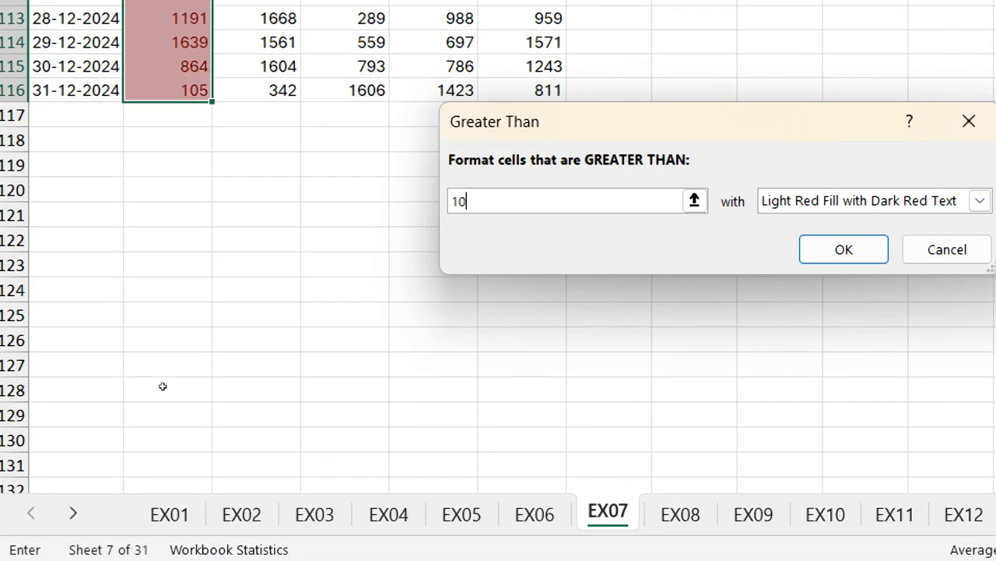
{"action": "type", "text": "00"}
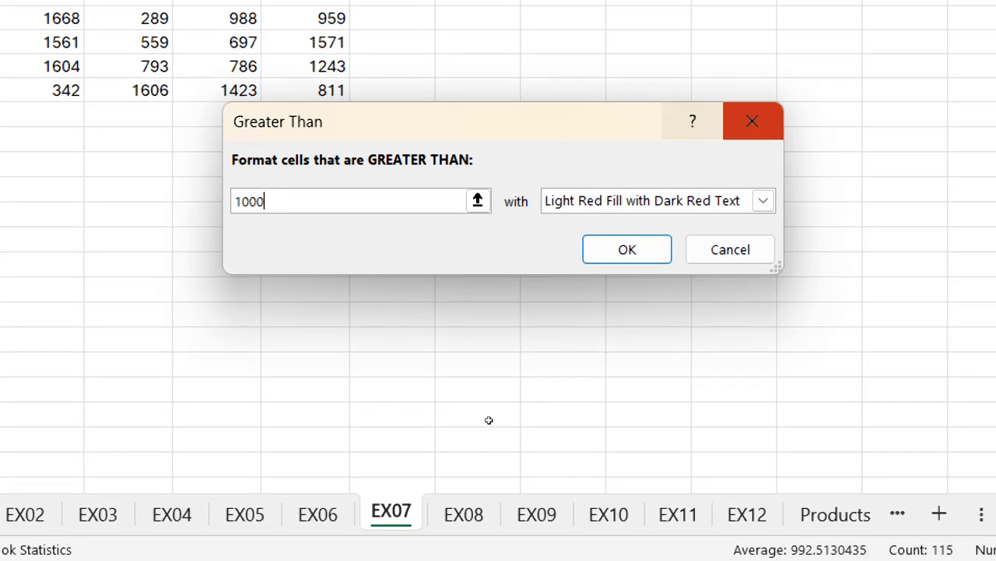
Choose Custom Format as the formatting for the Greater Than rule
{"action": "left_click", "coordinate": [763, 200]}
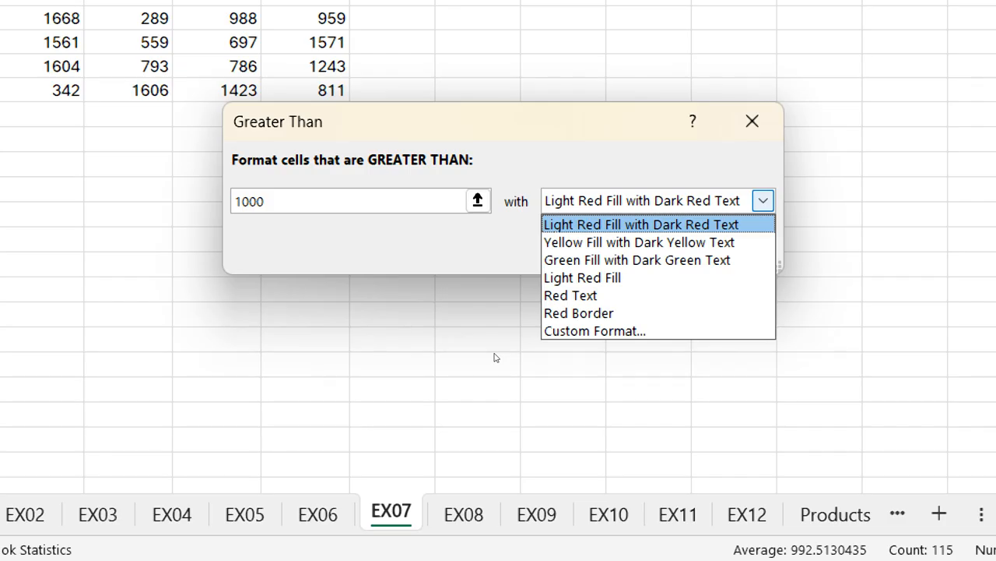
{"action": "key", "text": "Down"}
{"action": "key", "text": "Down"}
{"action": "key", "text": "Down"}
{"action": "key", "text": "Down"}
{"action": "key", "text": "Down"}
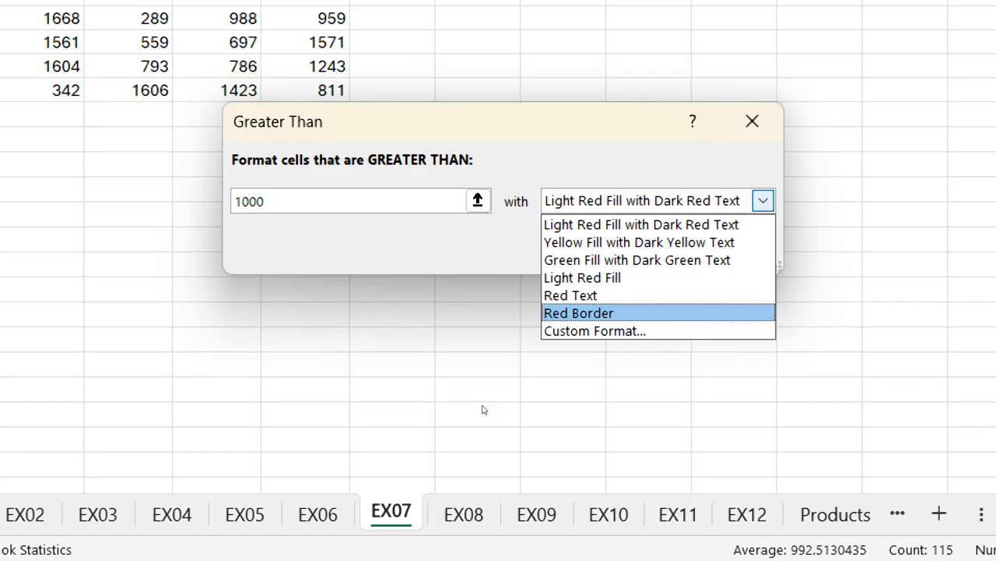
{"action": "key", "text": "Down"}
{"action": "key", "text": "Return"}
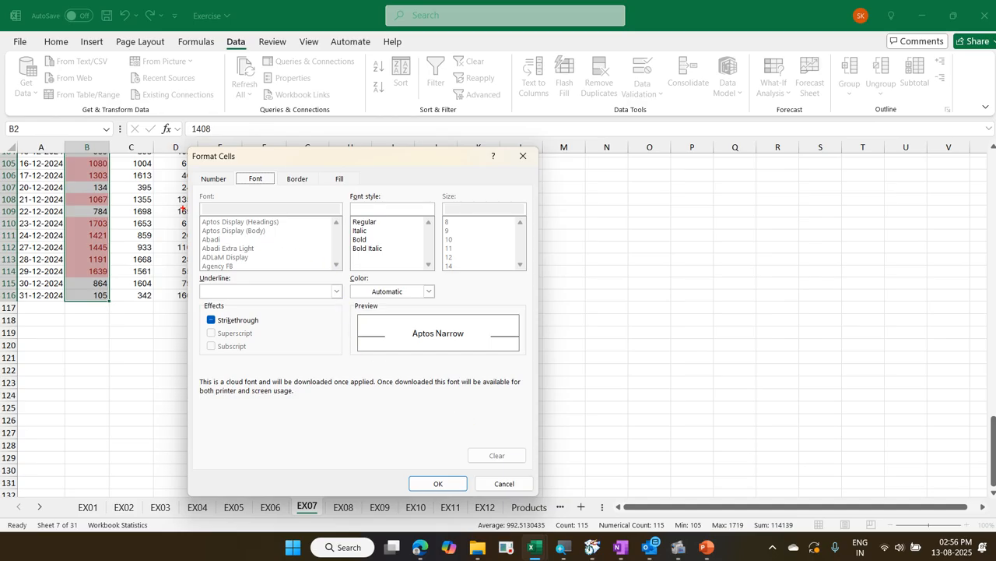
Annotate the font settings on screen, crossing out Font and Size and marking Font style, Color and Underline, and clear the annotations
{"action": "left_click_drag", "start_coordinate": [190, 205], "coordinate": [306, 285]}
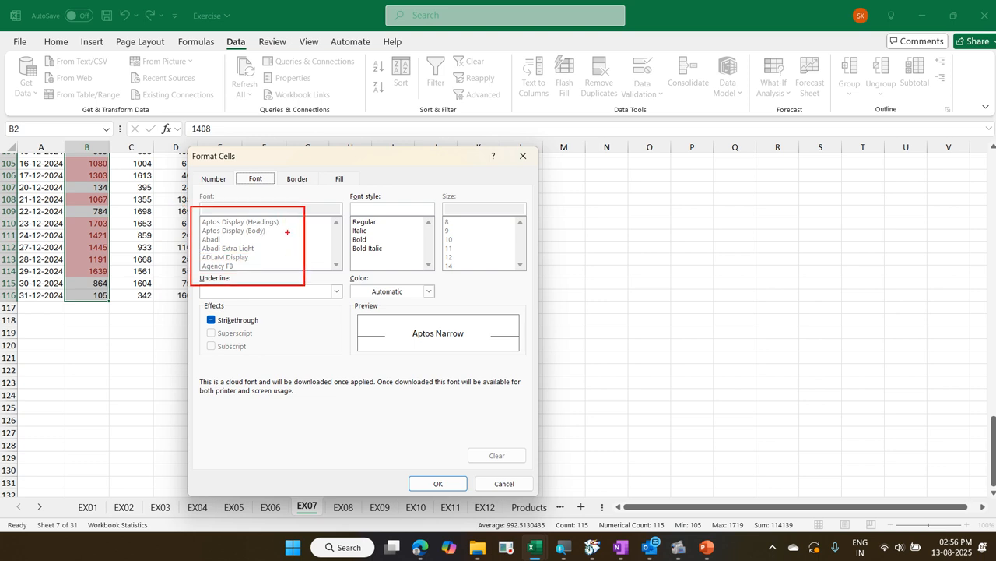
{"action": "left_click_drag", "start_coordinate": [286, 222], "coordinate": [241, 260]}
{"action": "left_click_drag", "start_coordinate": [231, 226], "coordinate": [276, 256]}
{"action": "left_click_drag", "start_coordinate": [491, 223], "coordinate": [442, 291]}
{"action": "left_click_drag", "start_coordinate": [446, 245], "coordinate": [492, 297]}
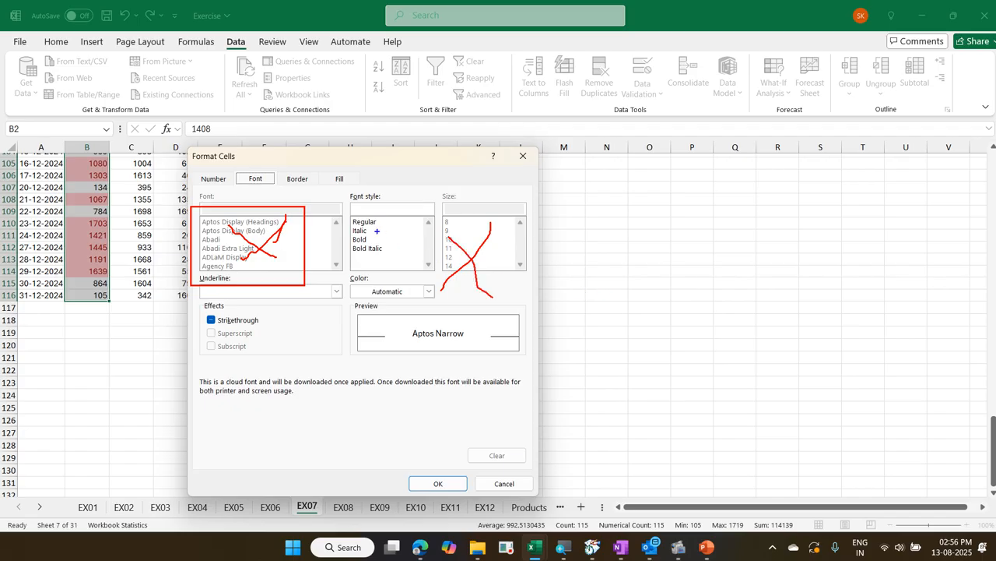
{"action": "mouse_move", "coordinate": [378, 237]}
{"action": "left_mouse_down"}
{"action": "mouse_move", "coordinate": [390, 223]}
{"action": "mouse_move", "coordinate": [379, 224]}
{"action": "mouse_move", "coordinate": [395, 230]}
{"action": "left_mouse_up"}
{"action": "left_click_drag", "start_coordinate": [349, 281], "coordinate": [430, 298]}
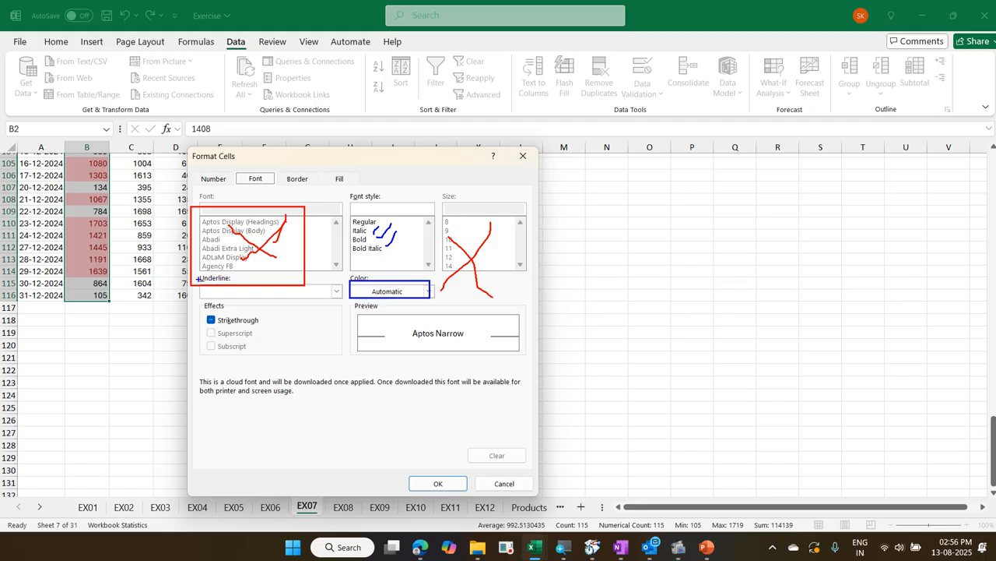
{"action": "mouse_move", "coordinate": [198, 279]}
{"action": "left_mouse_down"}
{"action": "mouse_move", "coordinate": [263, 303]}
{"action": "mouse_move", "coordinate": [325, 303]}
{"action": "mouse_move", "coordinate": [344, 274]}
{"action": "mouse_move", "coordinate": [371, 278]}
{"action": "left_mouse_up"}
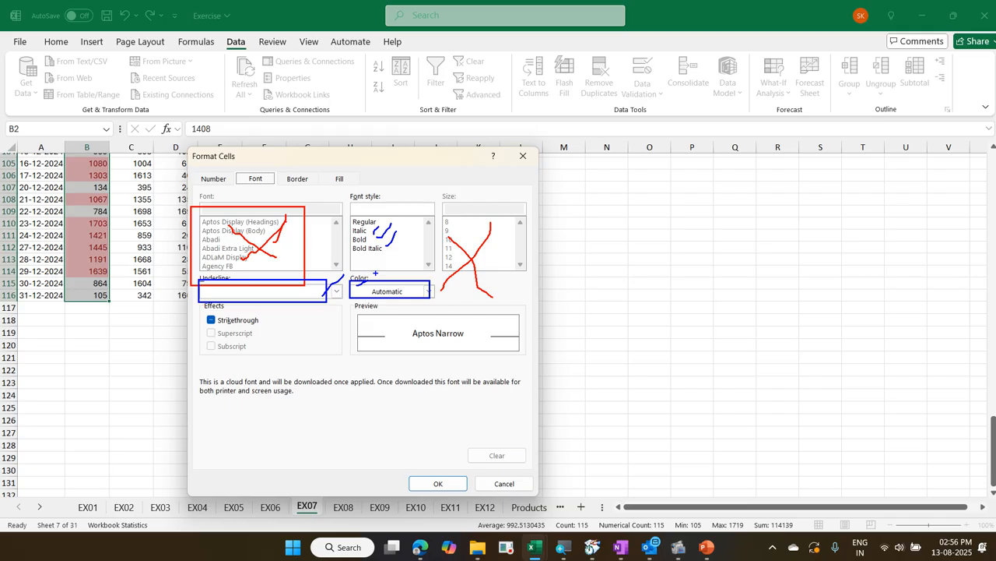
{"action": "key", "text": "Escape"}
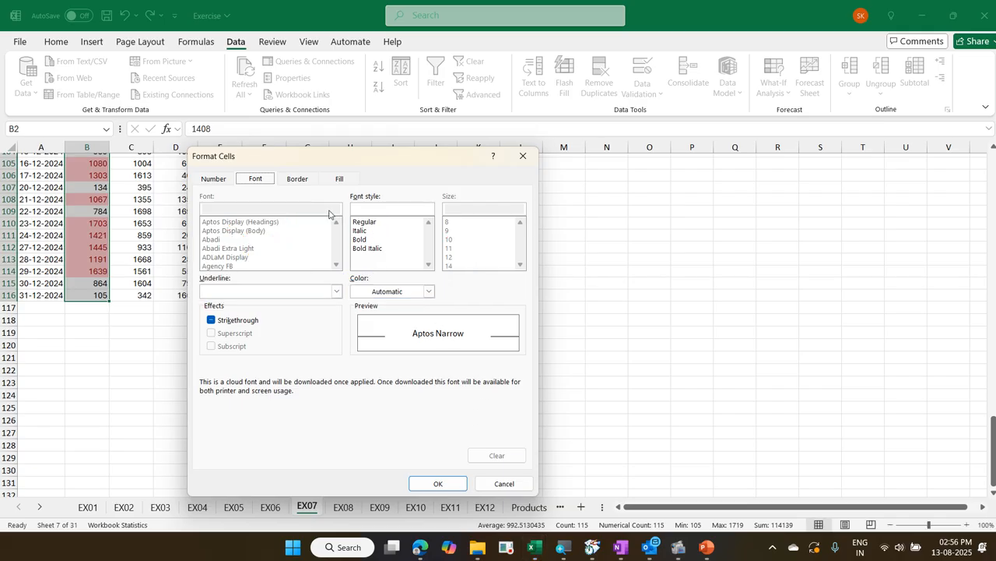
Try the Outline border preset for the rule's custom format, and reset the border to None
{"action": "left_click", "coordinate": [302, 181]}
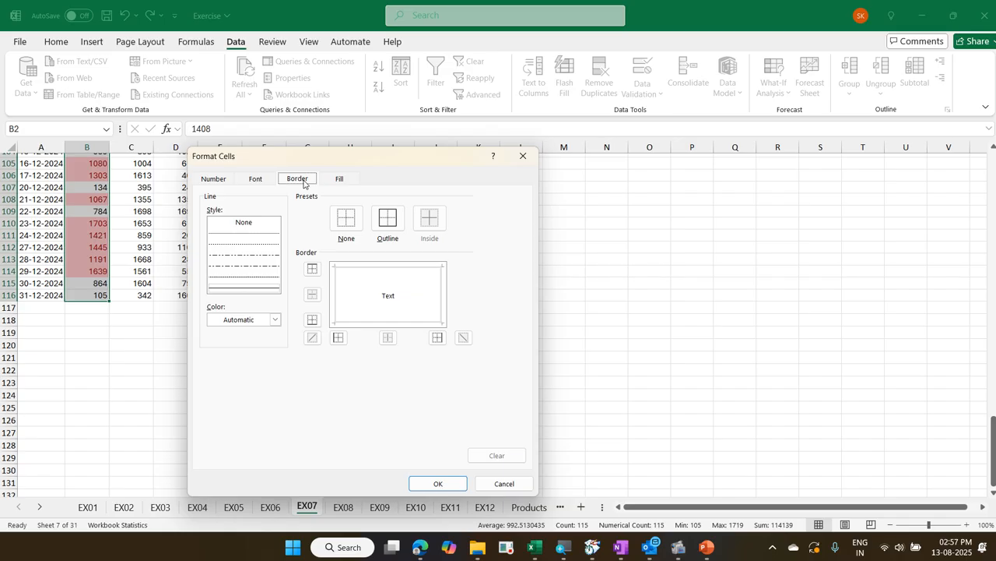
{"action": "left_click", "coordinate": [399, 224]}
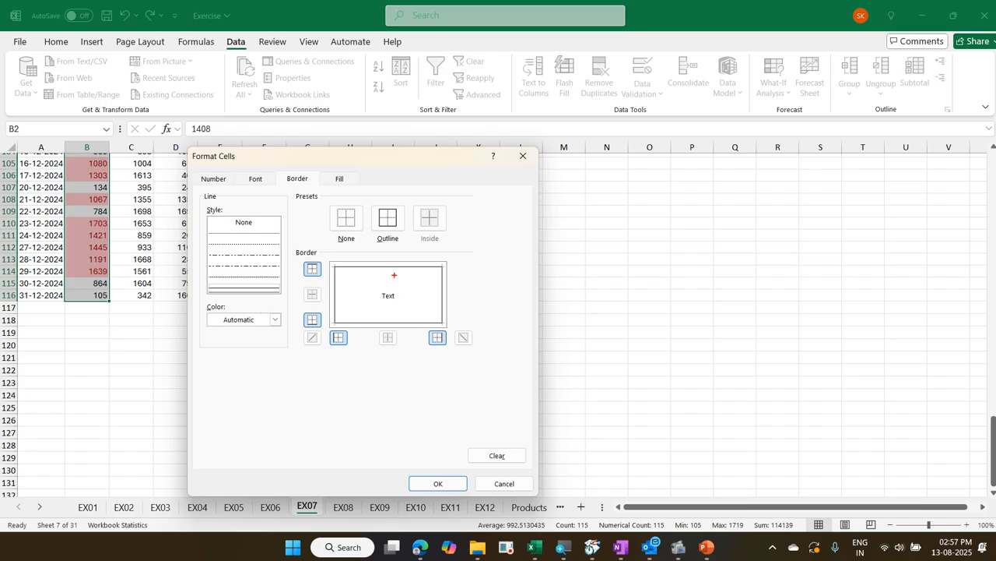
{"action": "mouse_move", "coordinate": [383, 294]}
{"action": "left_mouse_down"}
{"action": "mouse_move", "coordinate": [415, 265]}
{"action": "mouse_move", "coordinate": [418, 285]}
{"action": "left_mouse_up"}
{"action": "key", "text": "Escape"}
{"action": "left_click", "coordinate": [348, 226]}
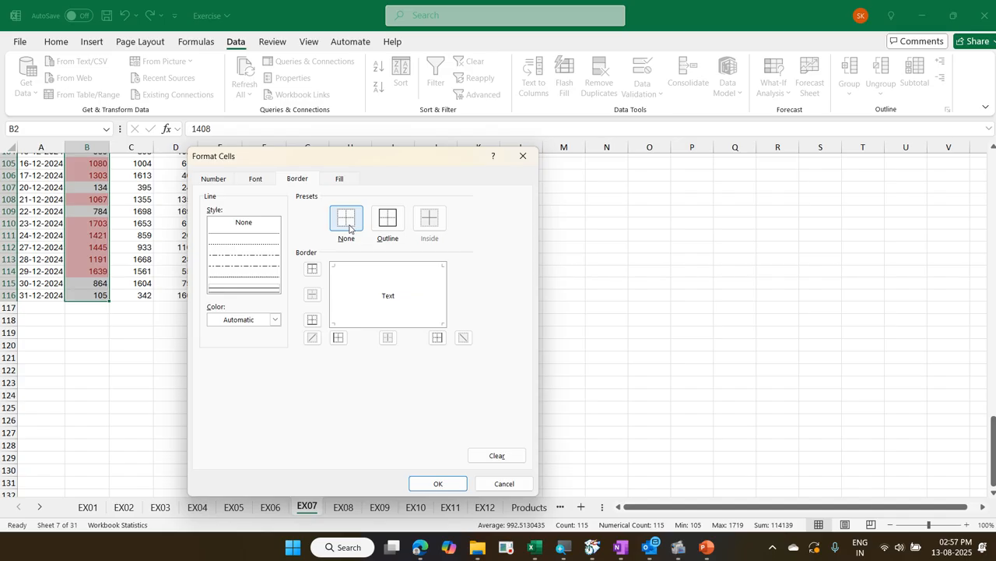
Apply the Greater Than 1000 rule with a light green fill to the Region 1 values, and undo it
{"action": "left_click", "coordinate": [340, 181]}
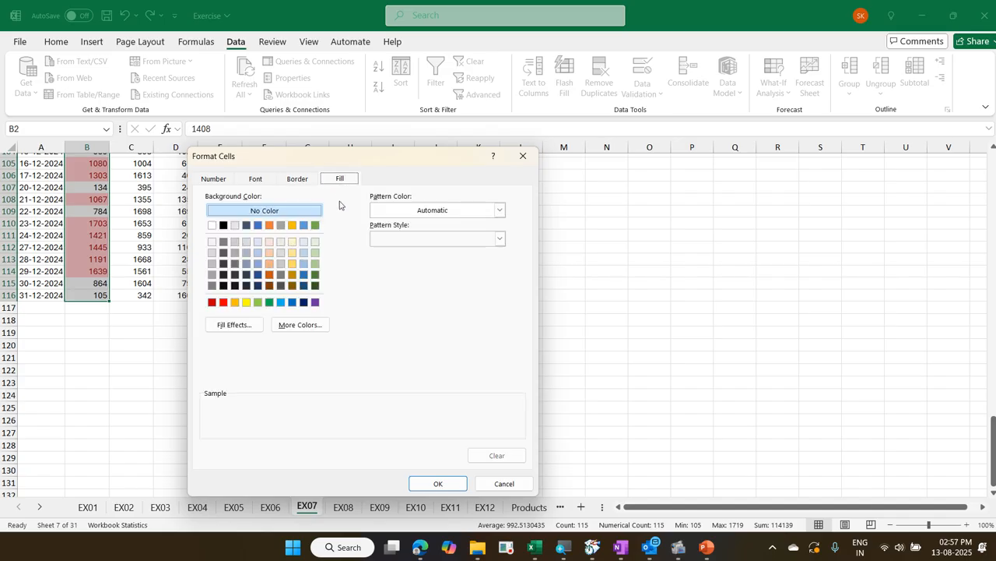
{"action": "left_click", "coordinate": [314, 253]}
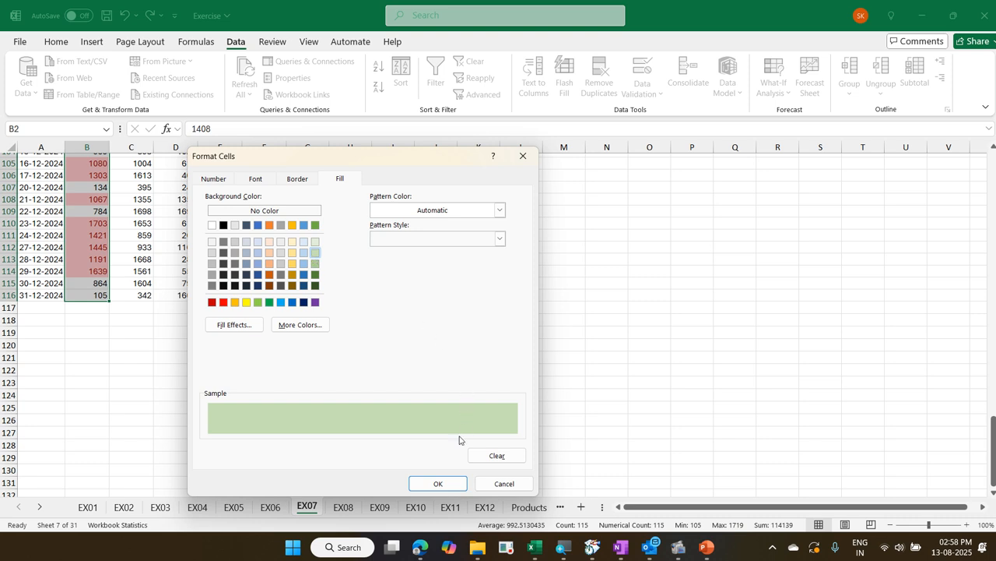
{"action": "left_click", "coordinate": [438, 483]}
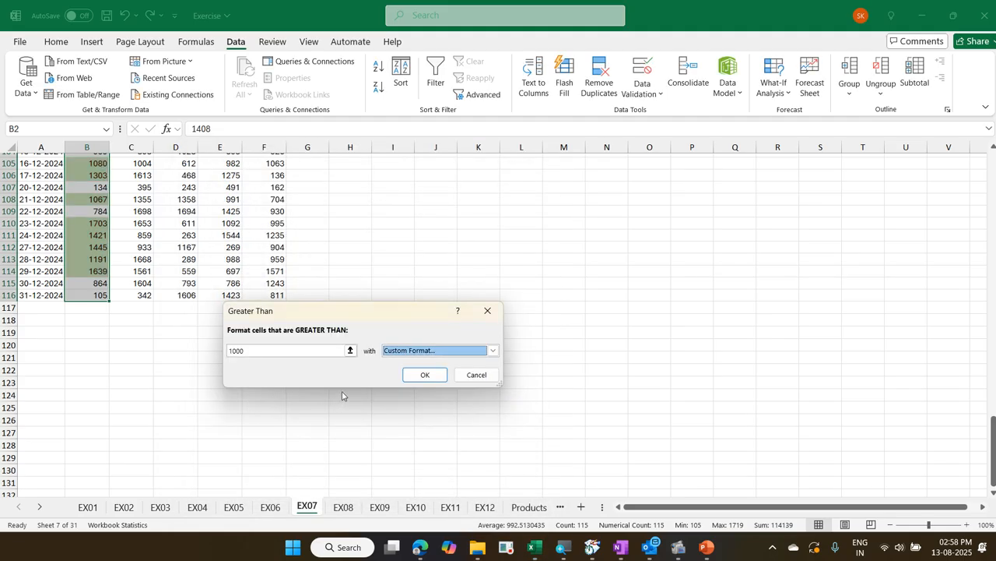
{"action": "left_click", "coordinate": [425, 375]}
{"action": "scroll", "coordinate": [246, 325], "scroll_direction": "up", "scroll_amount": 20}
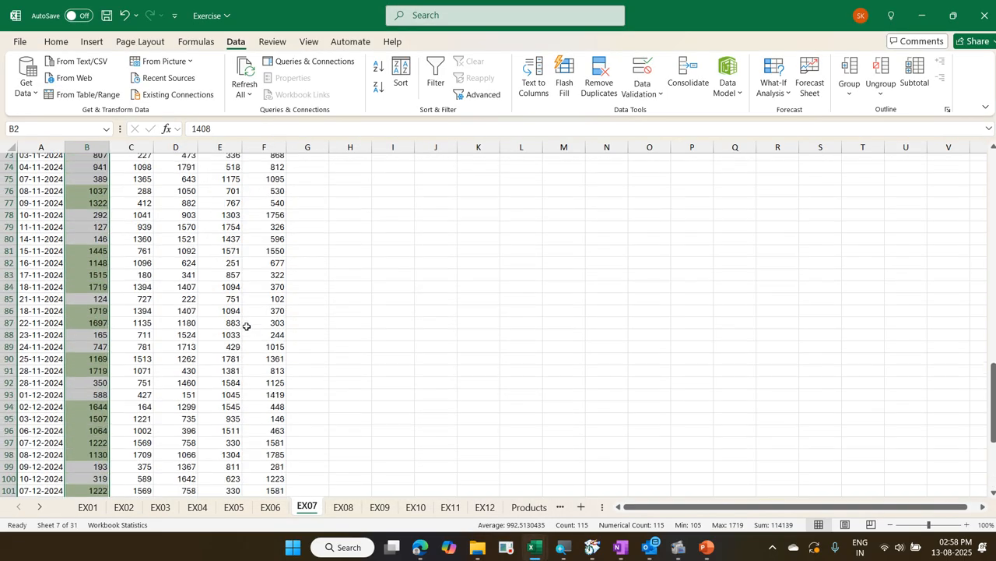
{"action": "scroll", "coordinate": [247, 327], "scroll_direction": "up", "scroll_amount": 13}
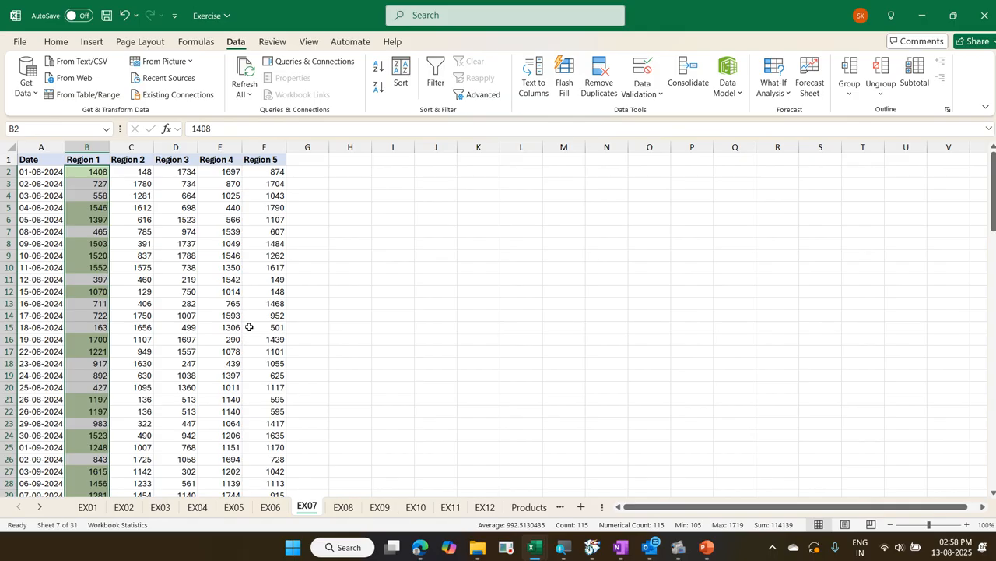
{"action": "key", "text": "ctrl+z"}
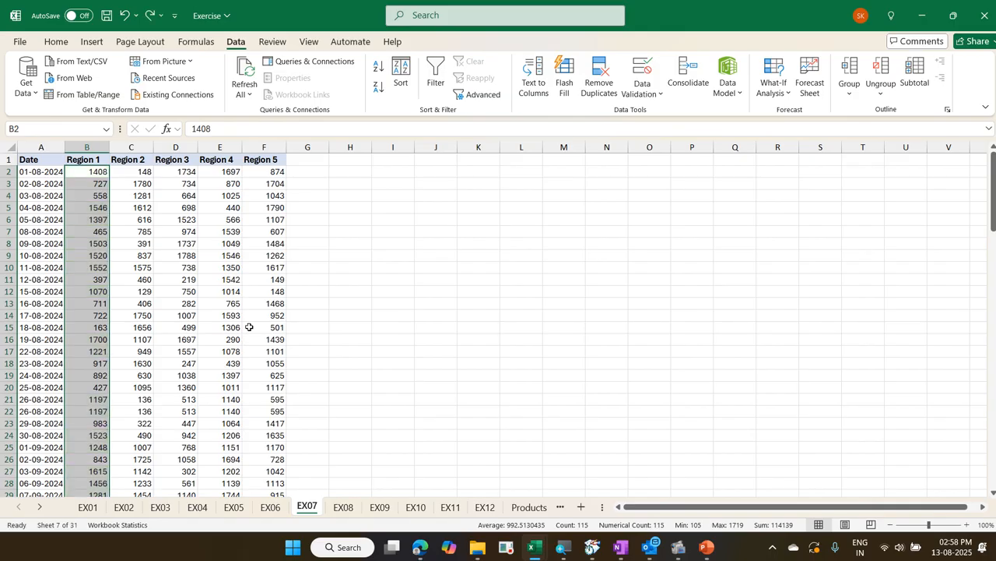
Set up a Quick Analysis Greater Than rule on the Region 1 values with a threshold of 1000 and Custom Format
{"action": "key", "text": "ctrl+q"}
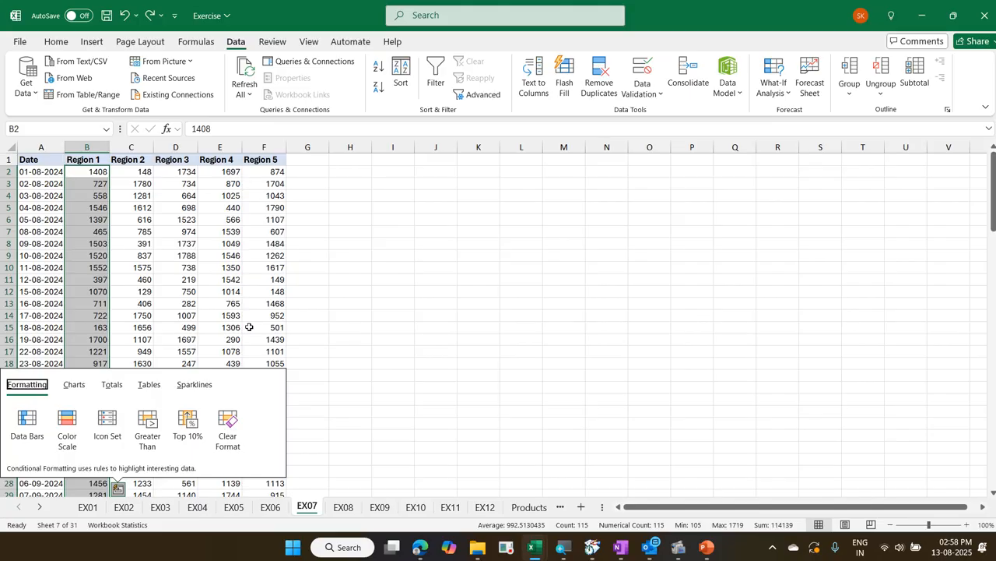
{"action": "left_click", "coordinate": [148, 424]}
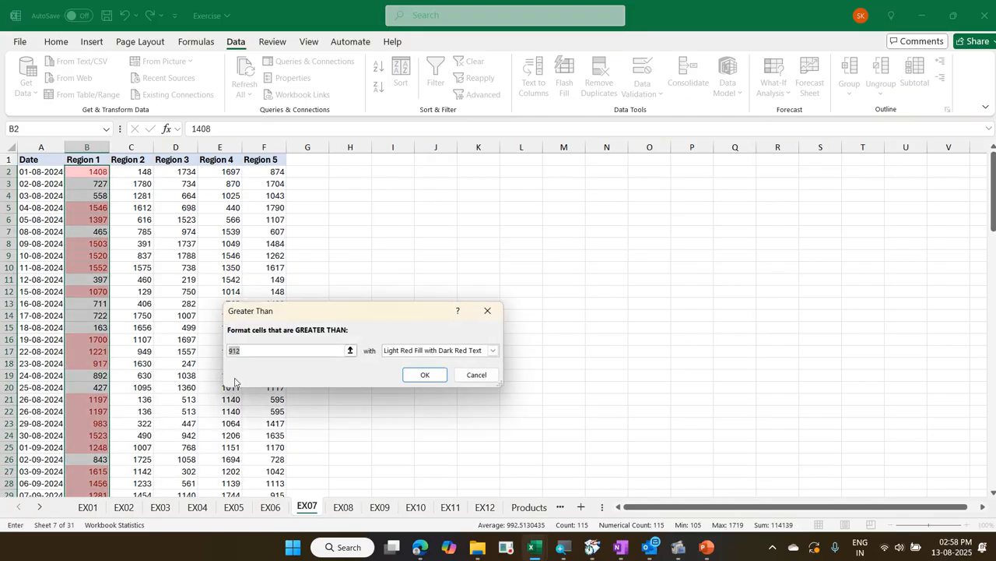
{"action": "type", "text": "1000"}
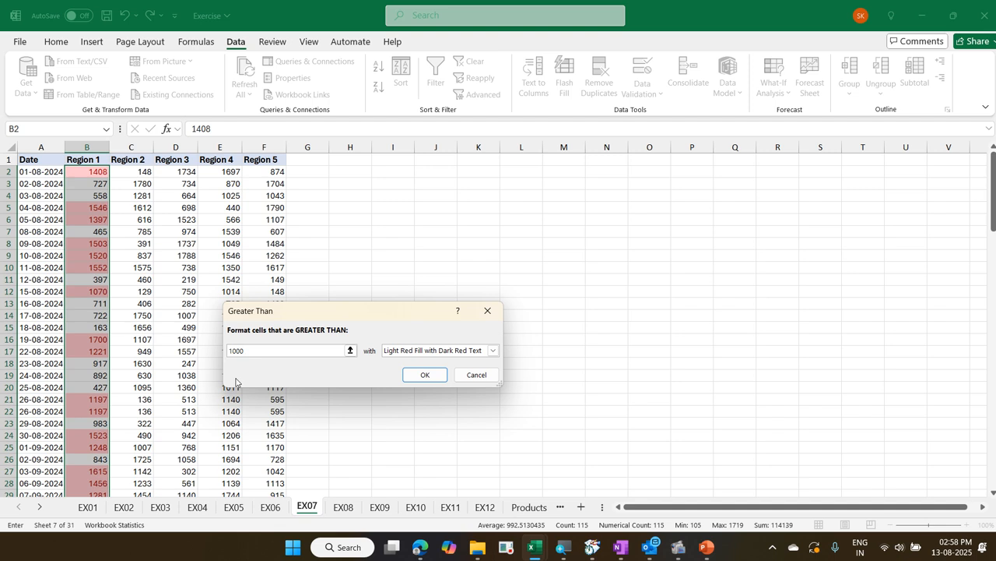
{"action": "left_click", "coordinate": [411, 352]}
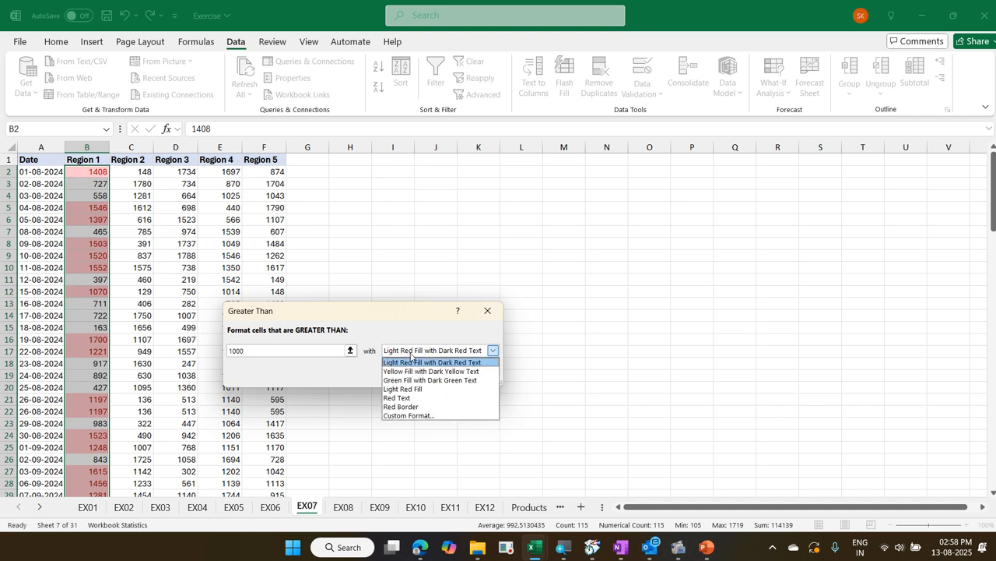
{"action": "left_click", "coordinate": [425, 417]}
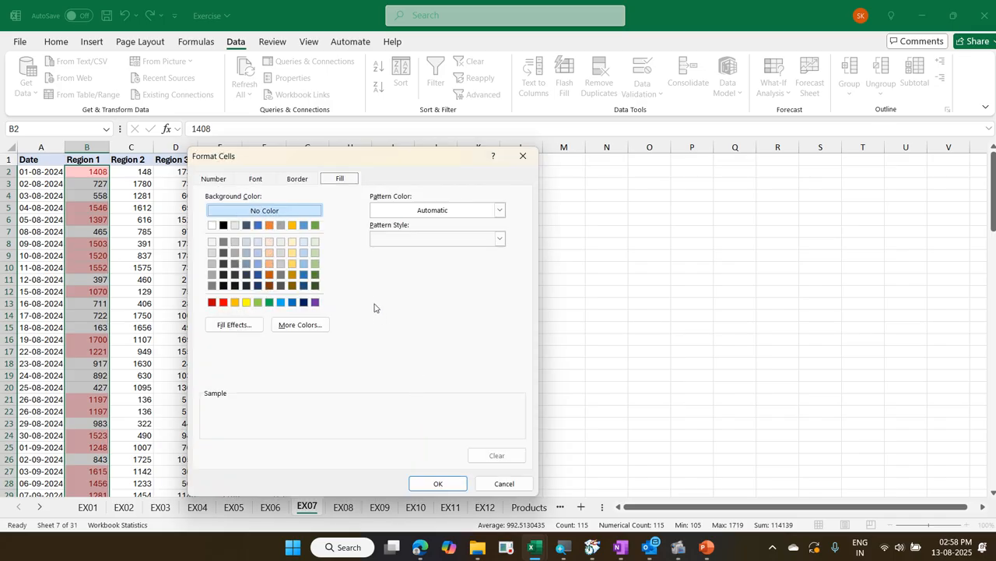
Give the rule's custom format a medium green fill and apply the rule to the Region 1 values
{"action": "left_click", "coordinate": [269, 180]}
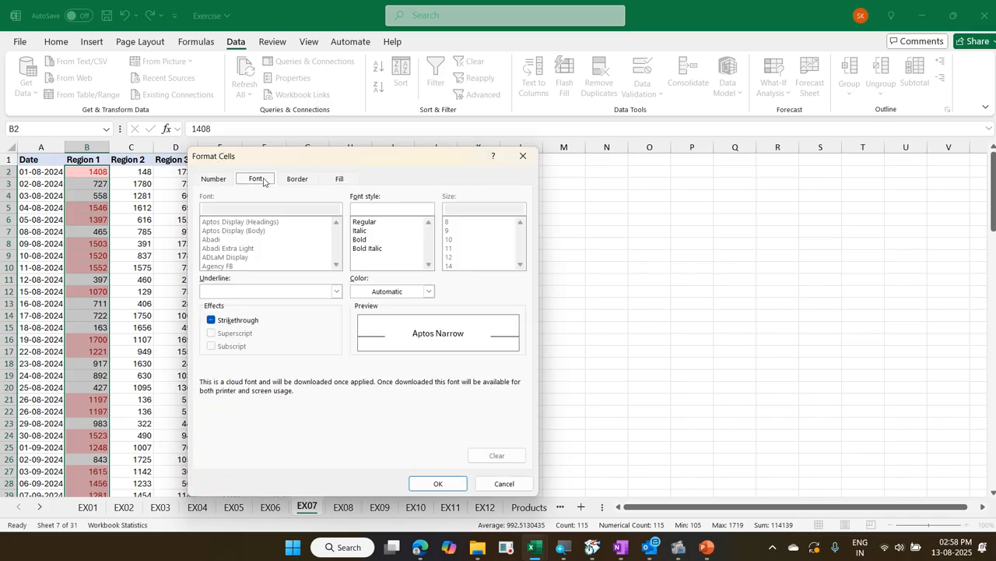
{"action": "left_click", "coordinate": [298, 184]}
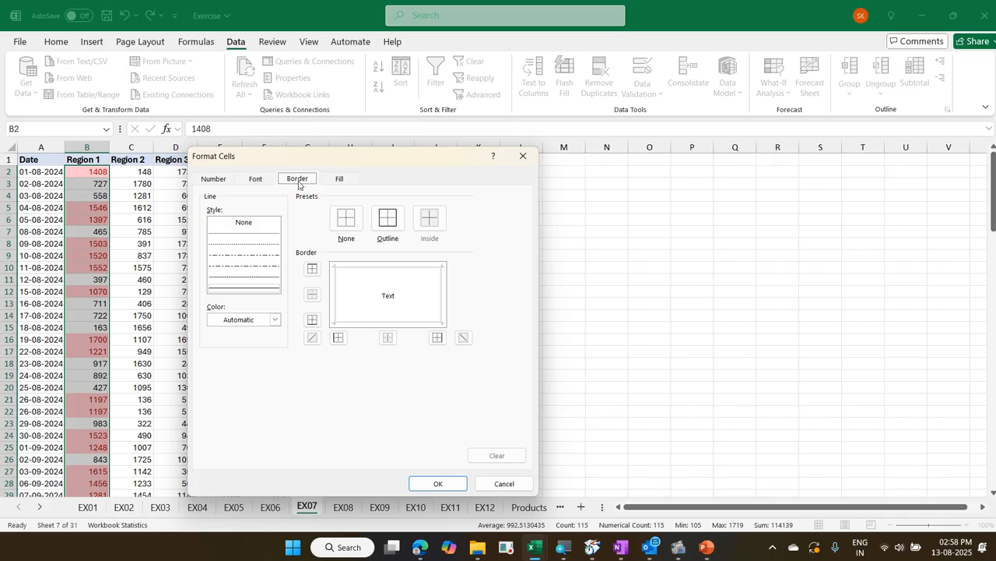
{"action": "left_click", "coordinate": [335, 181]}
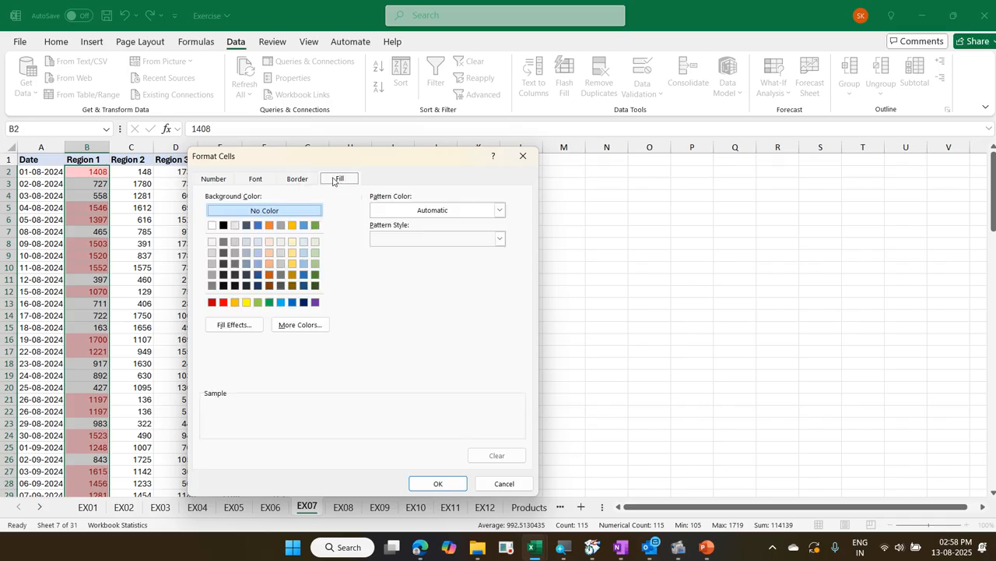
{"action": "left_click", "coordinate": [315, 263]}
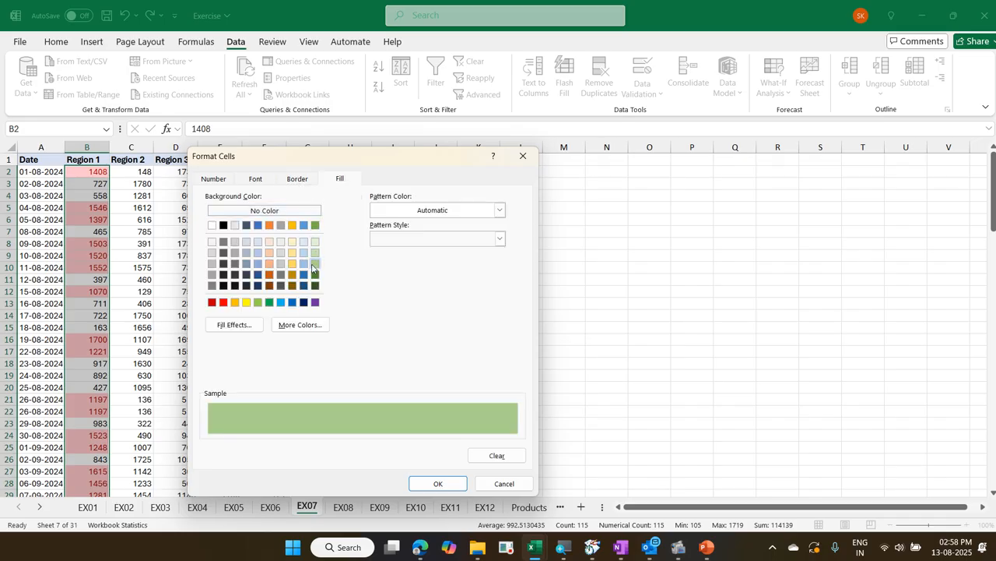
{"action": "left_click", "coordinate": [423, 486]}
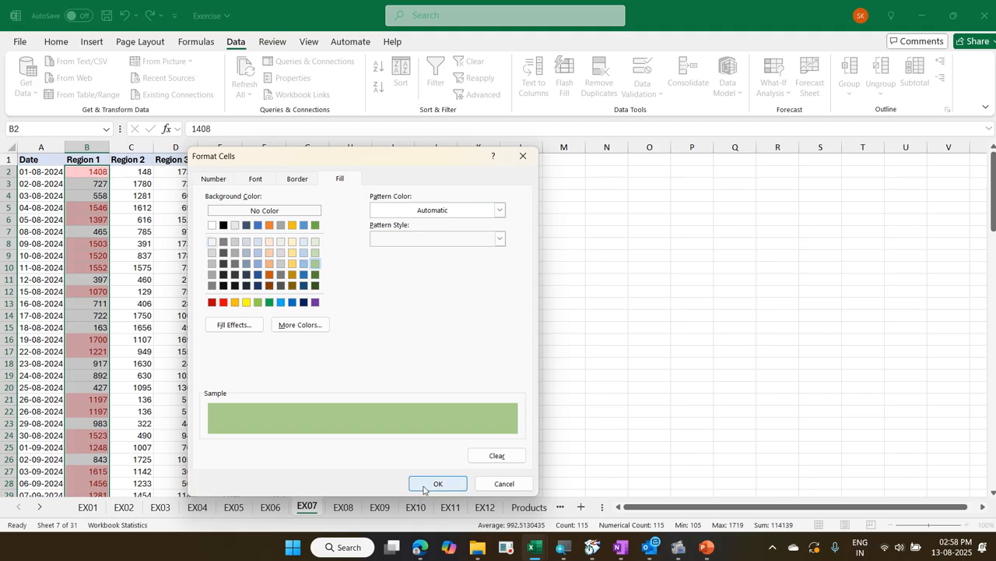
{"action": "left_click", "coordinate": [425, 375]}
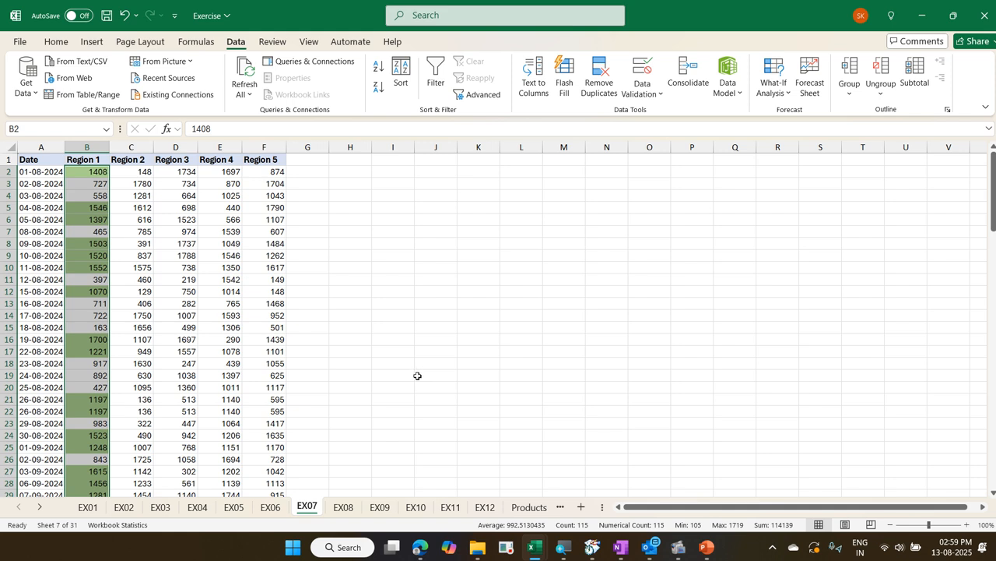
Show the Quick Analysis formatting options for the Region 1 values, outline them with a rectangle annotation, and close them
{"action": "key", "text": "ctrl+q"}
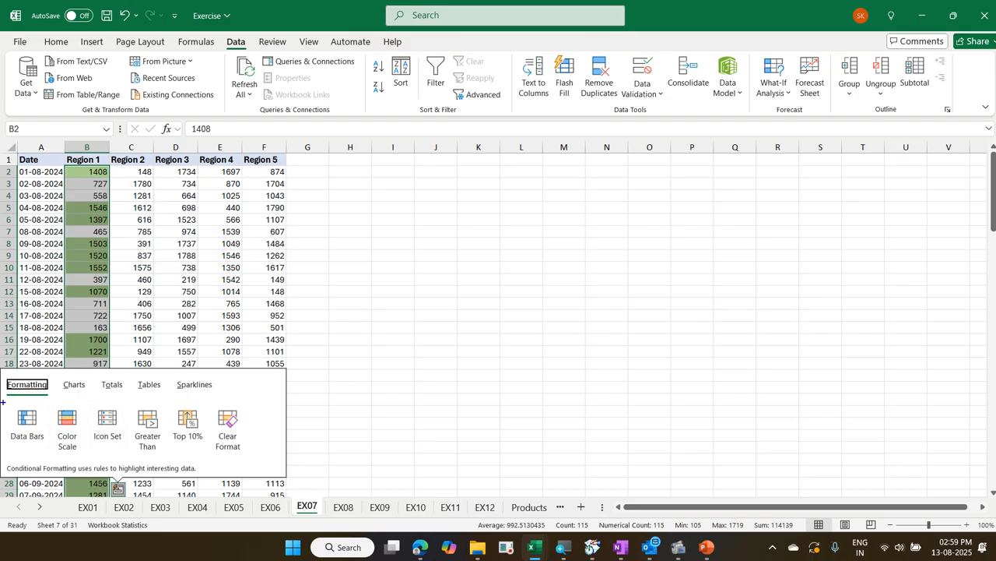
{"action": "mouse_move", "coordinate": [2, 403]}
{"action": "left_mouse_down"}
{"action": "mouse_move", "coordinate": [212, 464]}
{"action": "mouse_move", "coordinate": [254, 464]}
{"action": "left_mouse_up"}
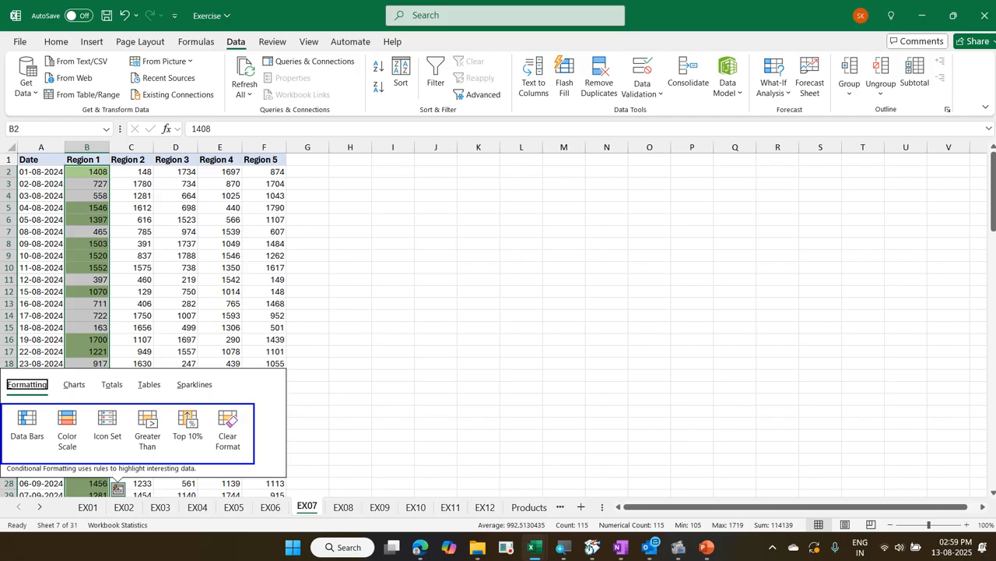
{"action": "key", "text": "Escape"}
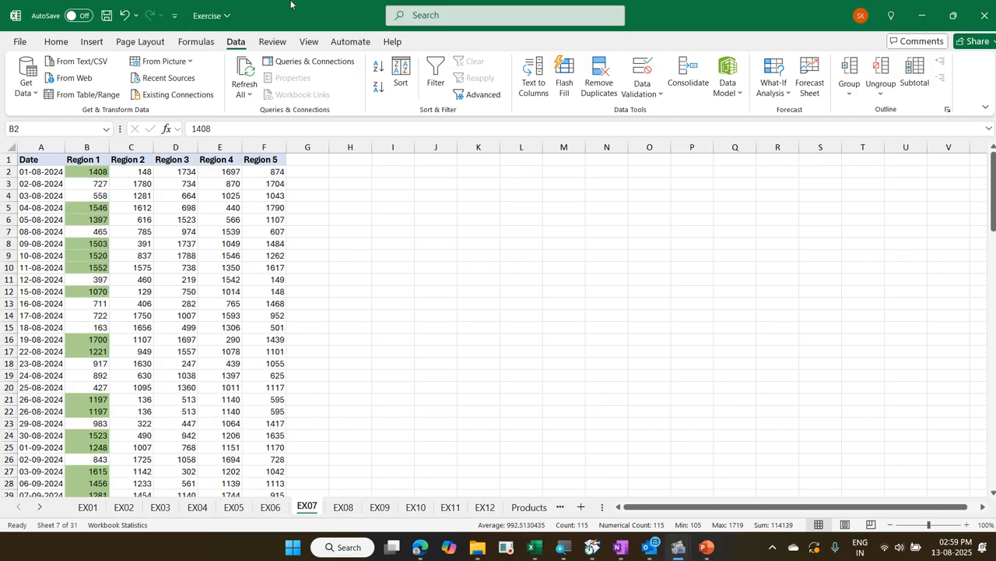
Annotate the path from Home through Conditional Formatting and Highlight Cells Rules to Between with boxes and arrows, and clear the annotations
{"action": "left_click", "coordinate": [56, 41]}
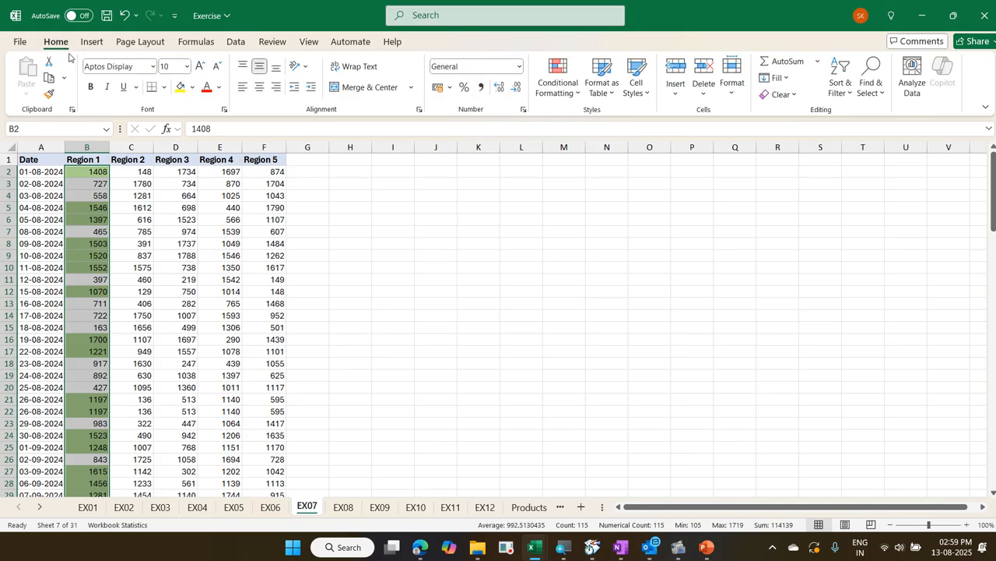
{"action": "left_click", "coordinate": [555, 96]}
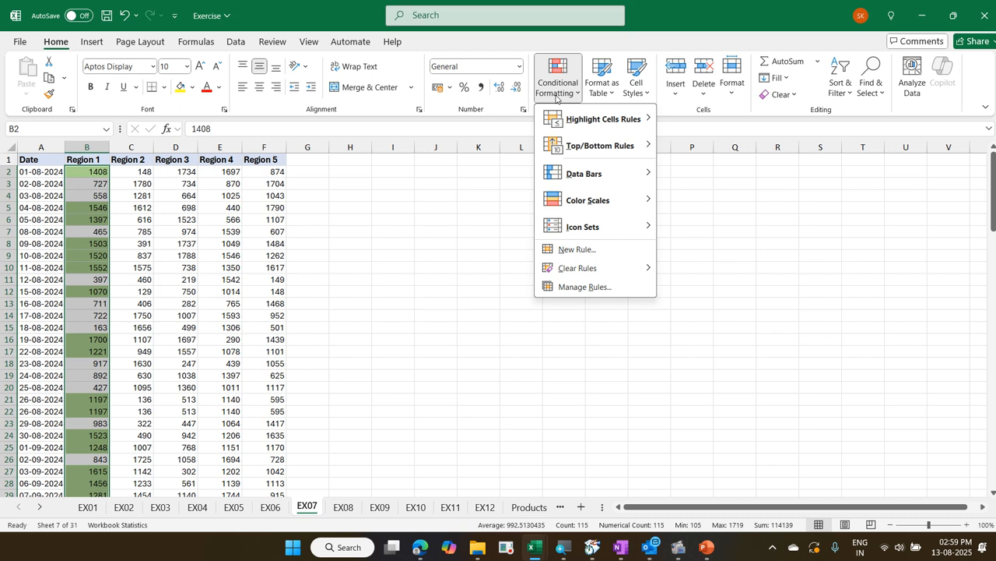
{"action": "mouse_move", "coordinate": [577, 119]}
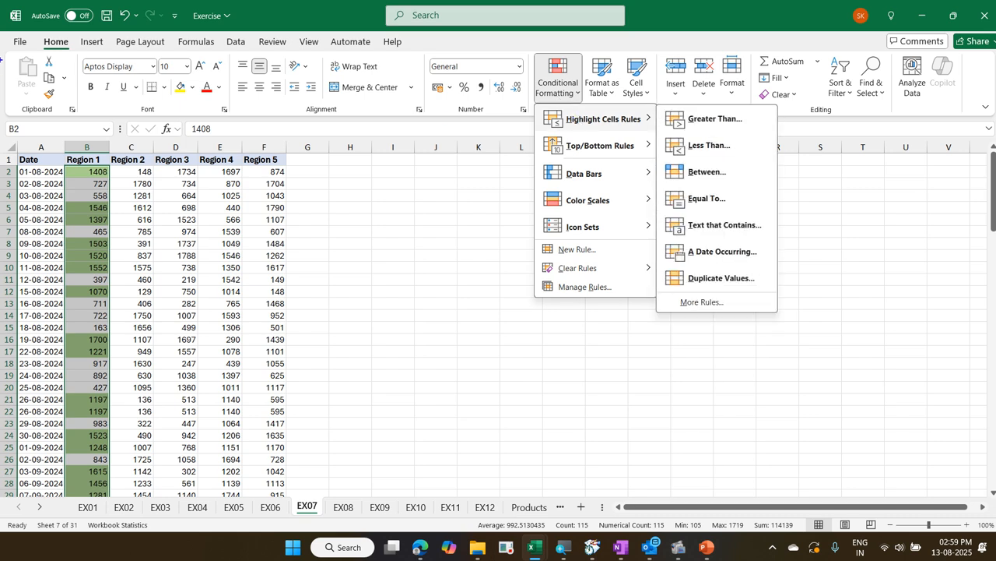
{"action": "left_click_drag", "start_coordinate": [37, 32], "coordinate": [73, 61]}
{"action": "mouse_move", "coordinate": [530, 49]}
{"action": "left_mouse_down"}
{"action": "mouse_move", "coordinate": [587, 110]}
{"action": "mouse_move", "coordinate": [545, 111]}
{"action": "mouse_move", "coordinate": [646, 151]}
{"action": "mouse_move", "coordinate": [650, 134]}
{"action": "left_mouse_up"}
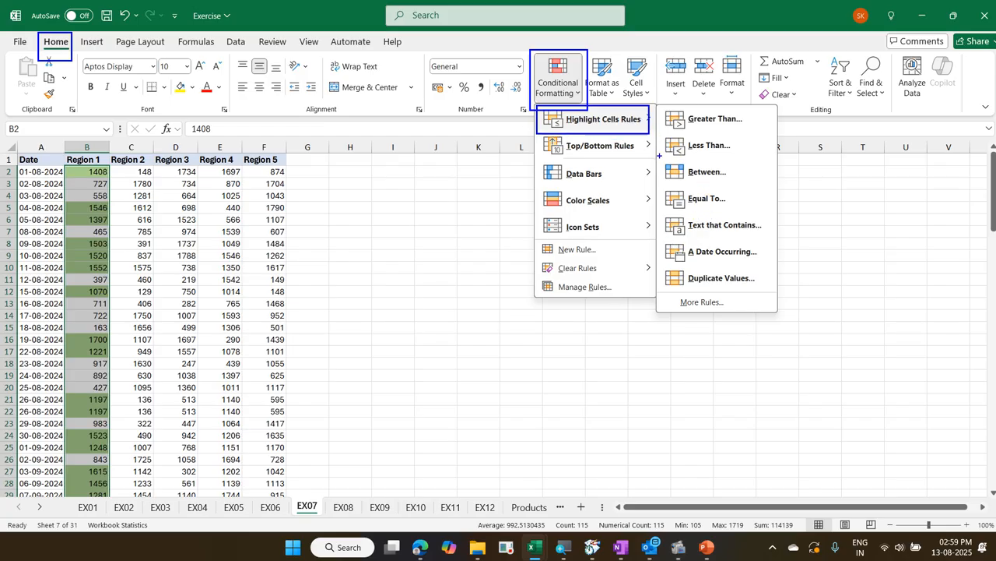
{"action": "mouse_move", "coordinate": [659, 156]}
{"action": "left_mouse_down"}
{"action": "mouse_move", "coordinate": [739, 210]}
{"action": "mouse_move", "coordinate": [759, 185]}
{"action": "left_mouse_up"}
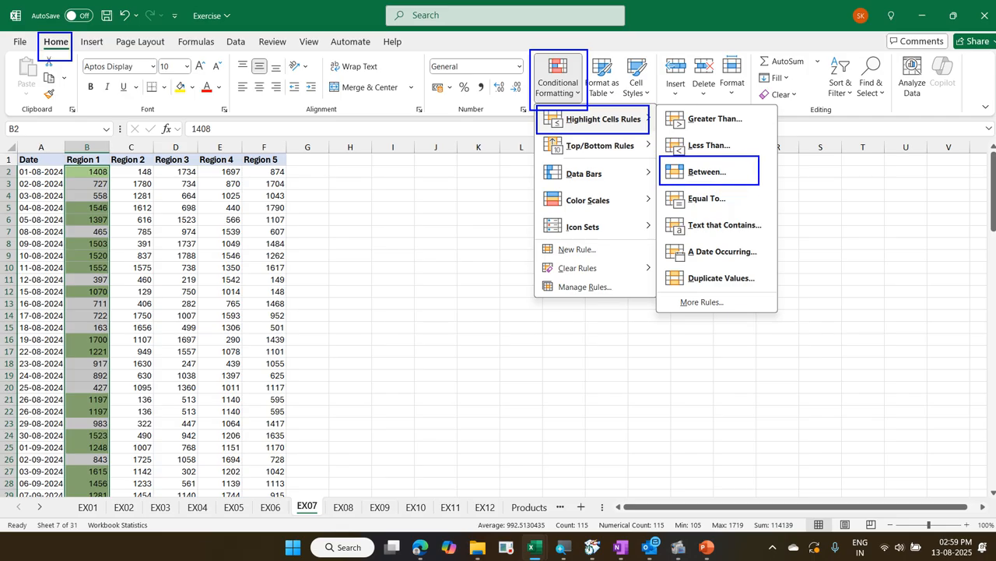
{"action": "mouse_move", "coordinate": [664, 158]}
{"action": "left_mouse_down"}
{"action": "mouse_move", "coordinate": [599, 105]}
{"action": "mouse_move", "coordinate": [623, 137]}
{"action": "left_mouse_up"}
{"action": "mouse_move", "coordinate": [529, 96]}
{"action": "left_mouse_down"}
{"action": "mouse_move", "coordinate": [62, 53]}
{"action": "mouse_move", "coordinate": [71, 35]}
{"action": "left_mouse_up"}
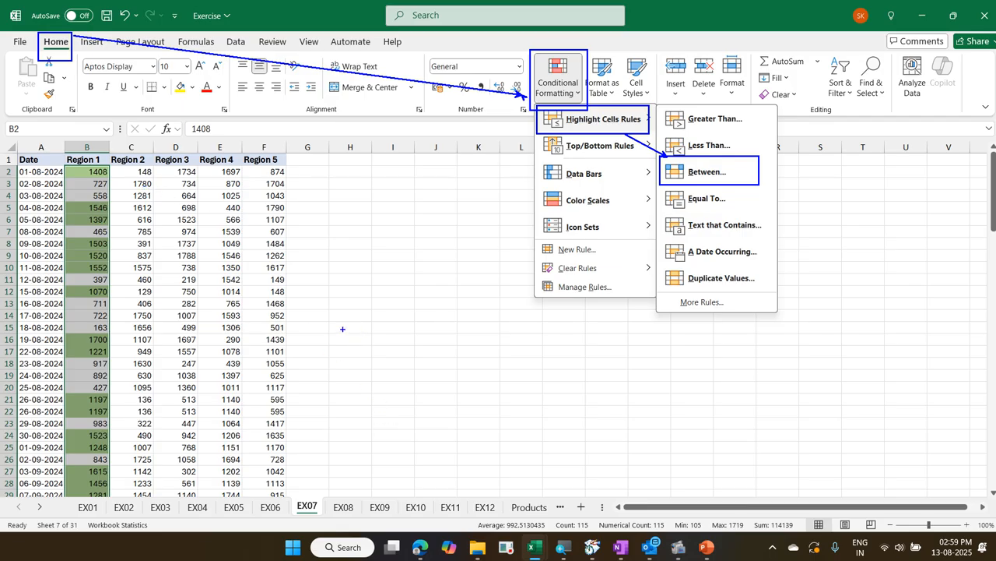
{"action": "type", "text": "tAlt"}
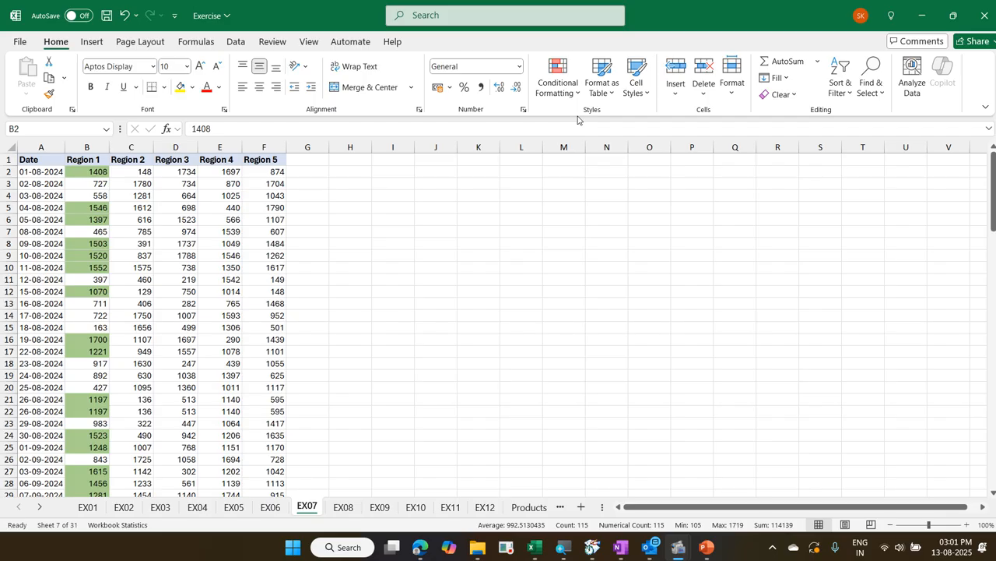
{"action": "double_click", "coordinate": [284, 22]}
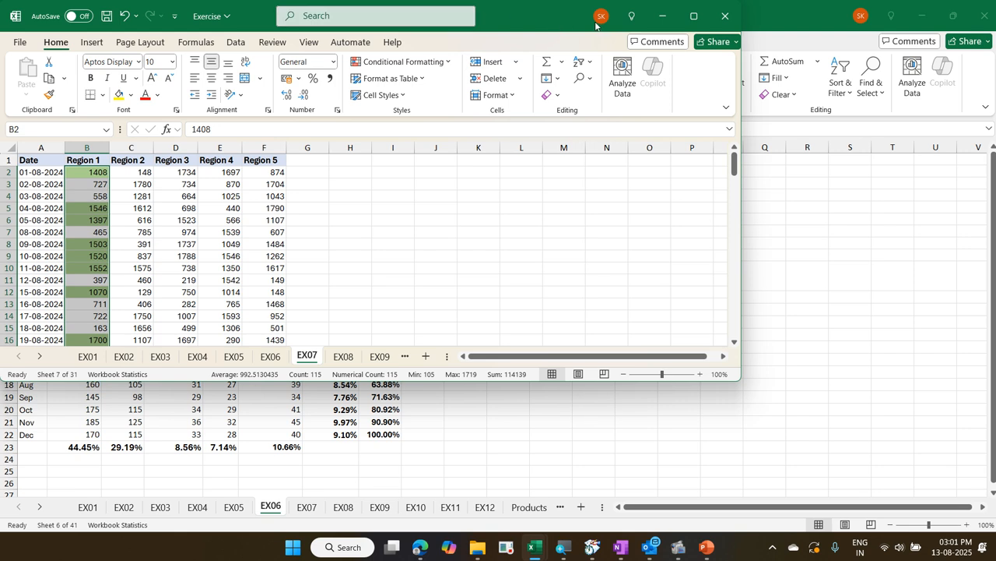
{"action": "left_click", "coordinate": [688, 19]}
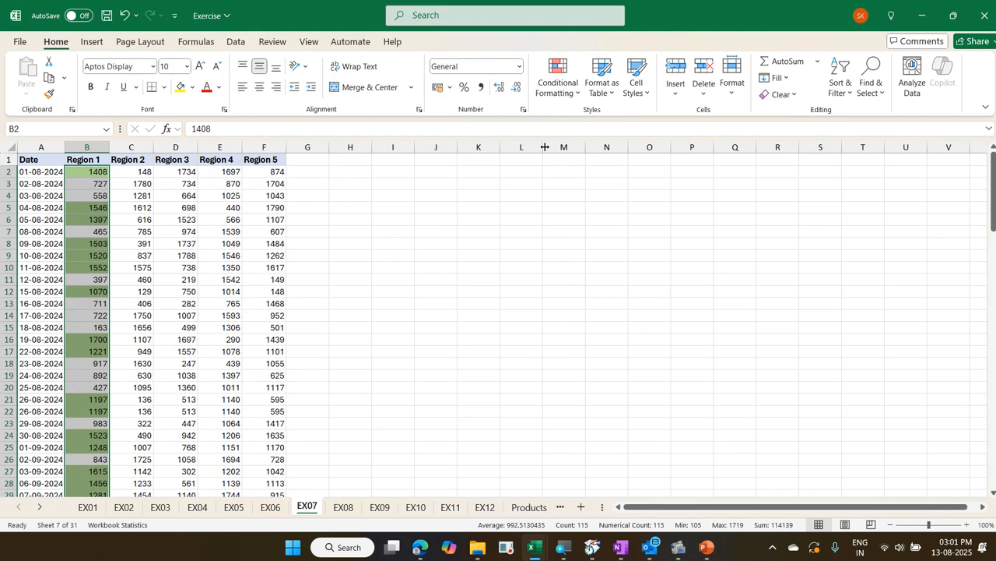
Open the conditional formatting Between rule for the selected Region 1 values and close it without applying
{"action": "key", "text": "alt"}
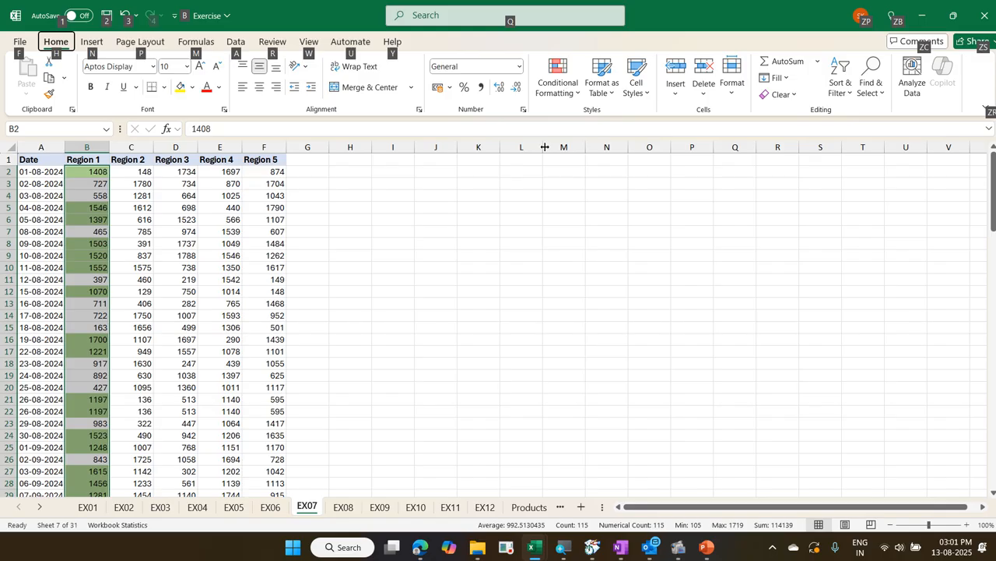
{"action": "key", "text": "h"}
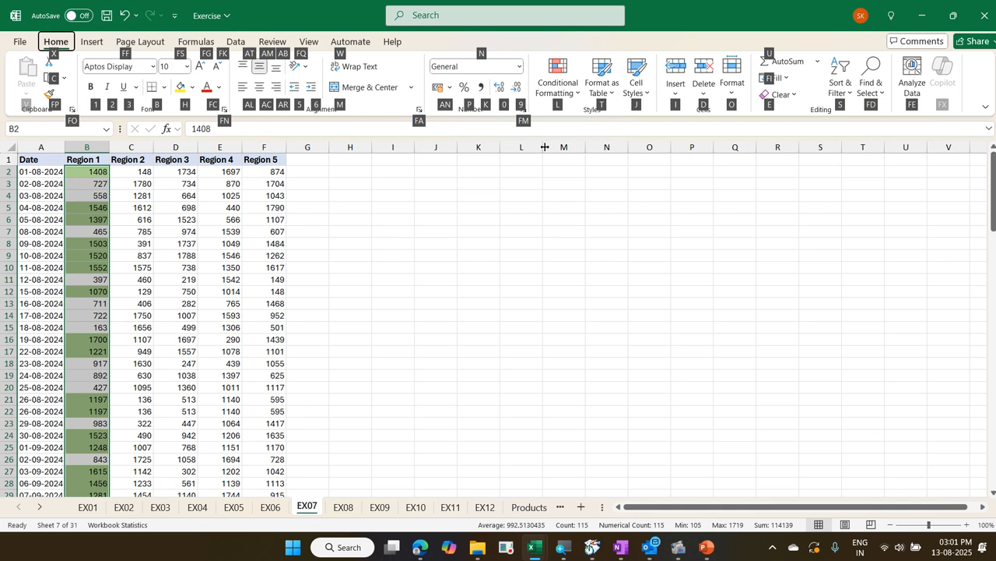
{"action": "key", "text": "l"}
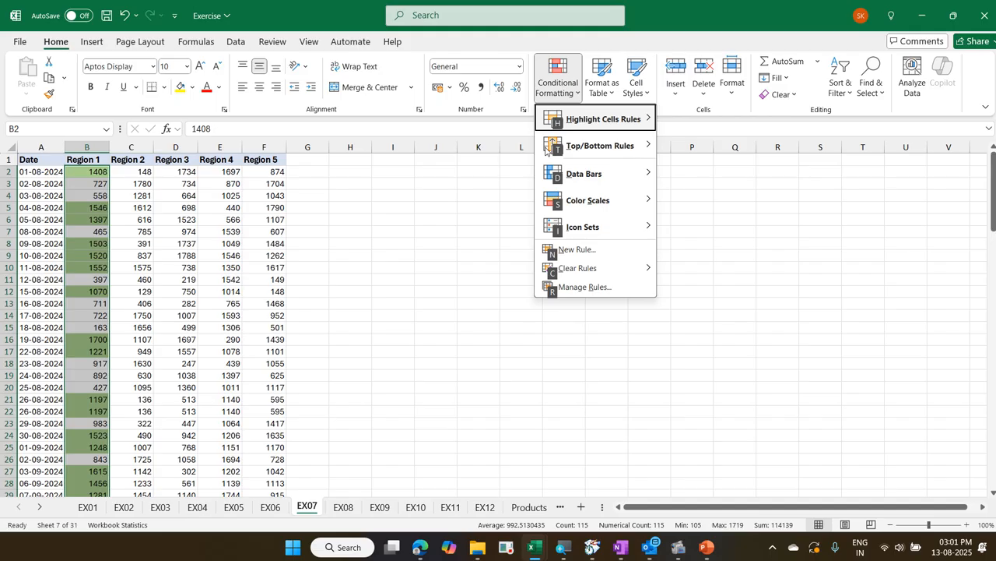
{"action": "key", "text": "h"}
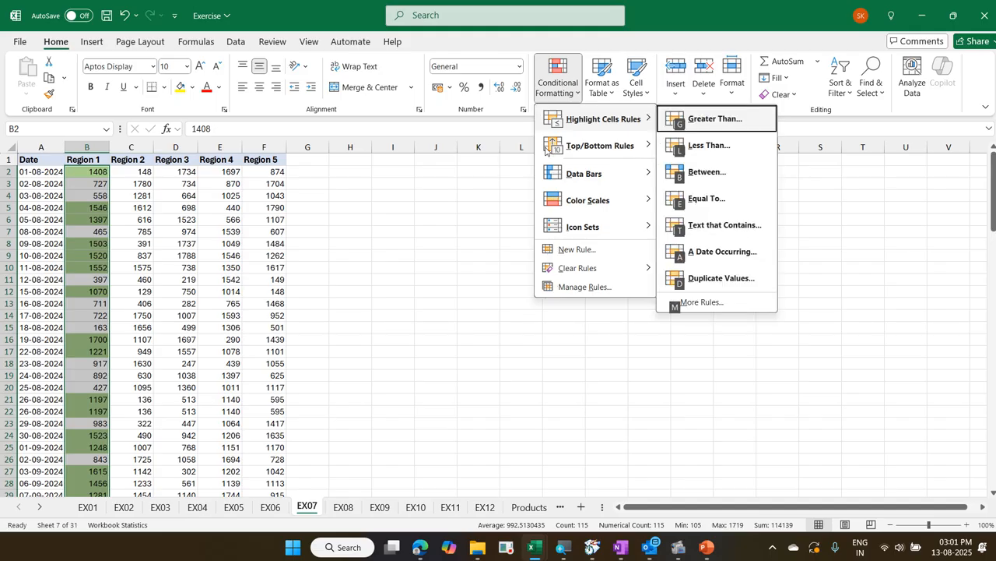
{"action": "key", "text": "b"}
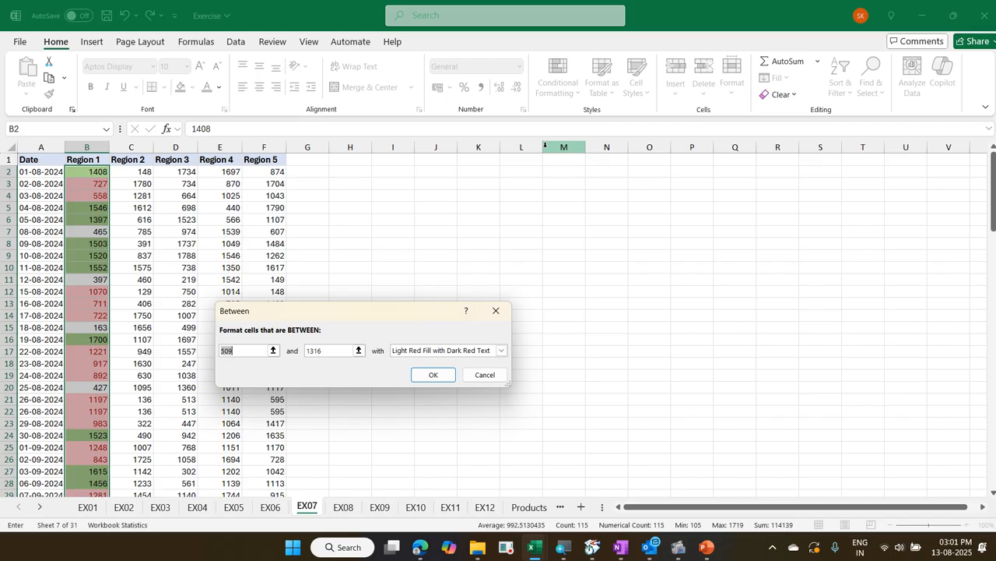
{"action": "key", "text": "Escape"}
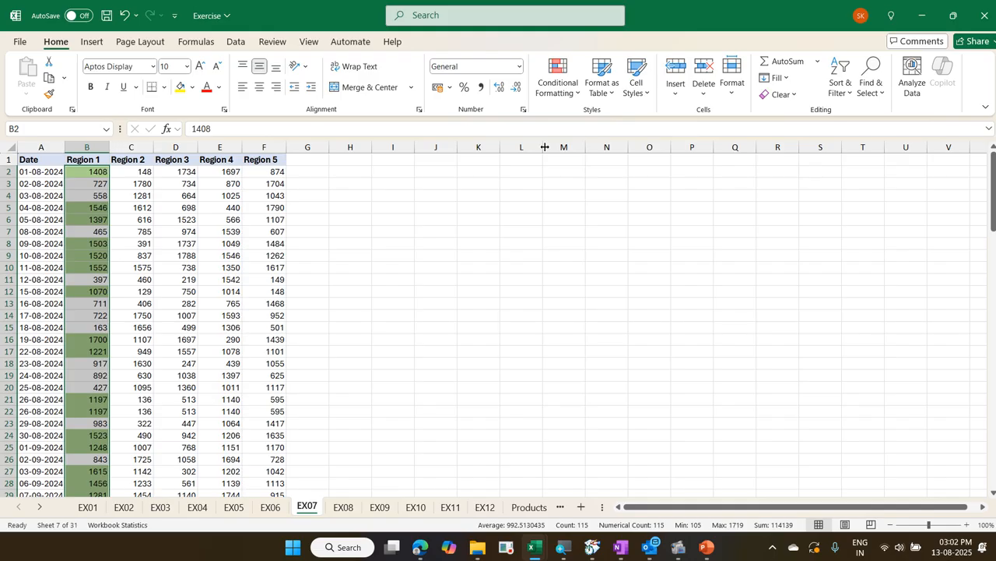
Start a Between highlight rule for the selected Region 1 values with limits of 500 and 1000
{"action": "key", "text": "alt"}
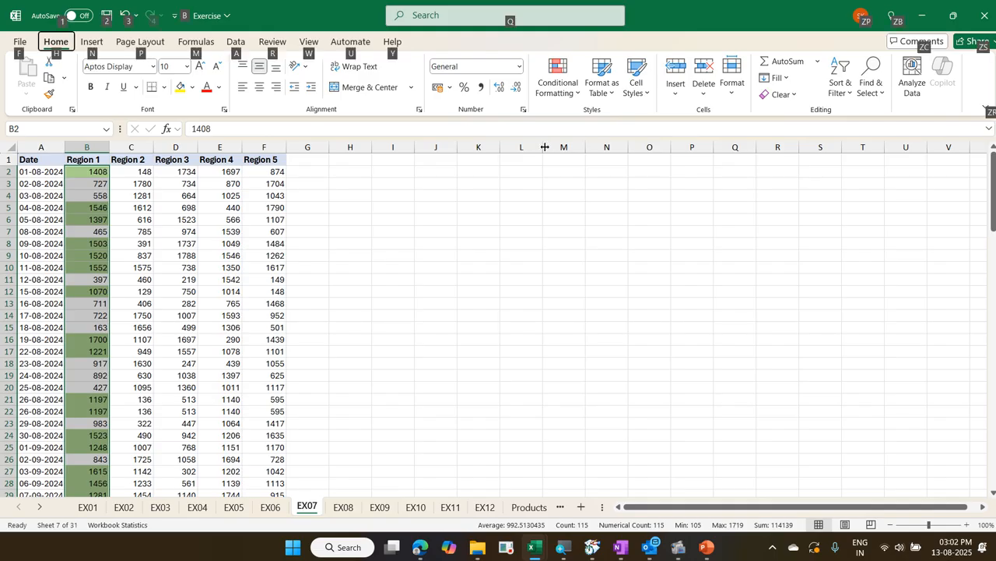
{"action": "key", "text": "h"}
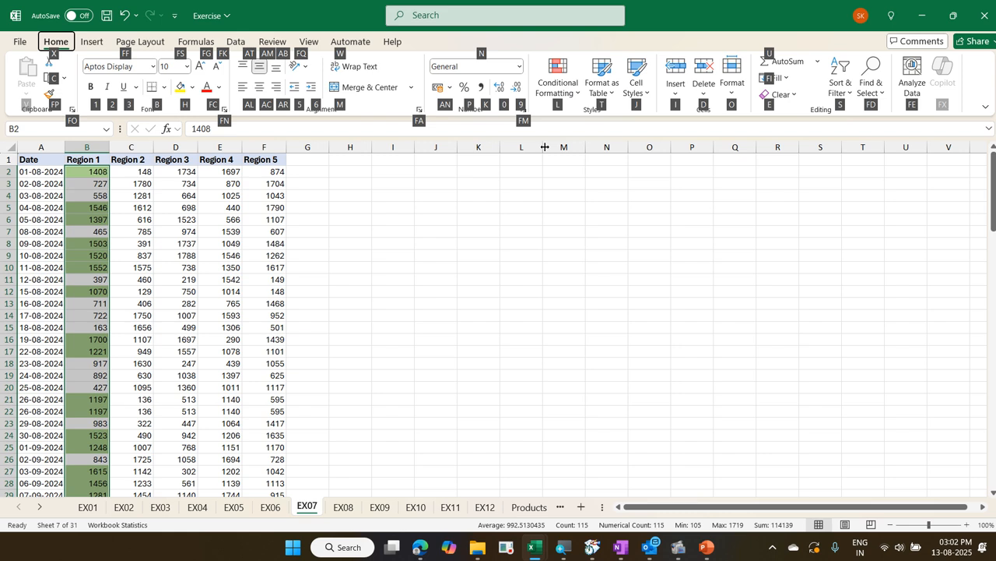
{"action": "key", "text": "l"}
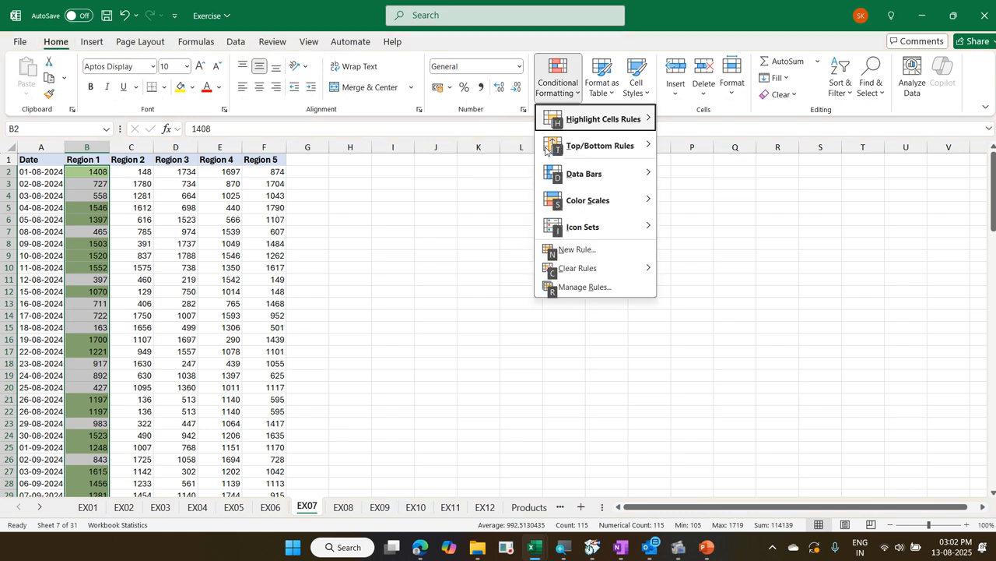
{"action": "key", "text": "h"}
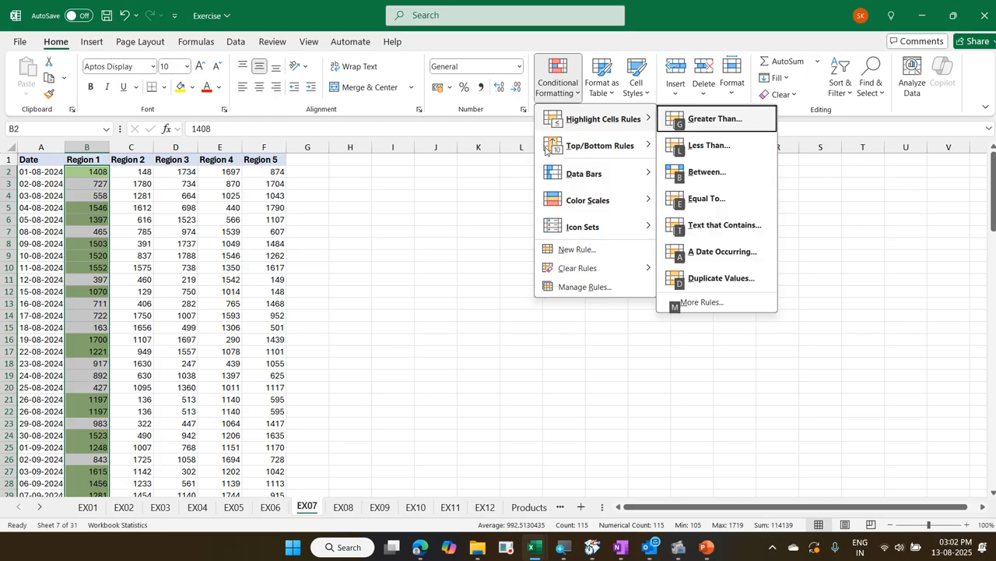
{"action": "key", "text": "b"}
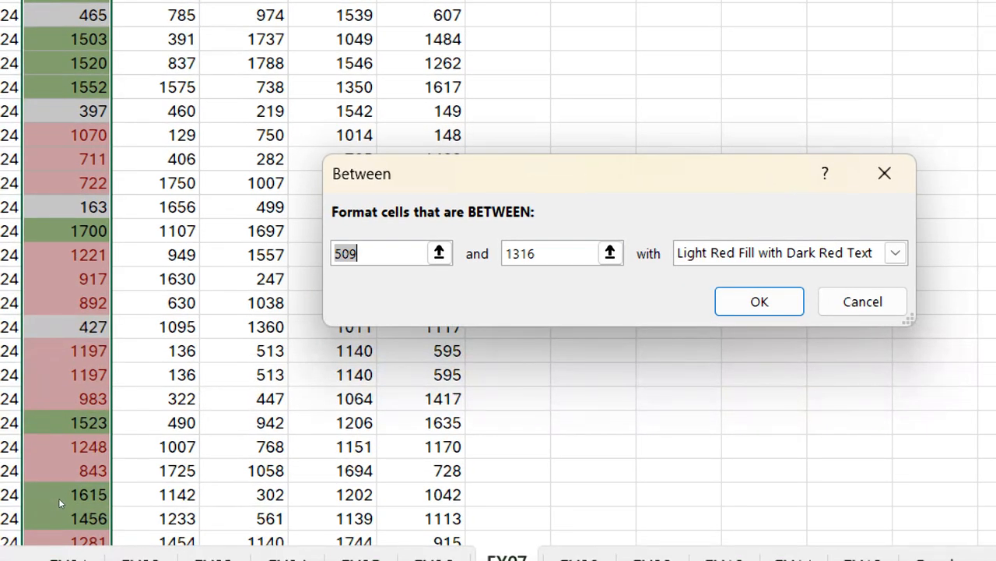
{"action": "type", "text": "500"}
{"action": "key", "text": "Tab"}
{"action": "type", "text": "1000"}
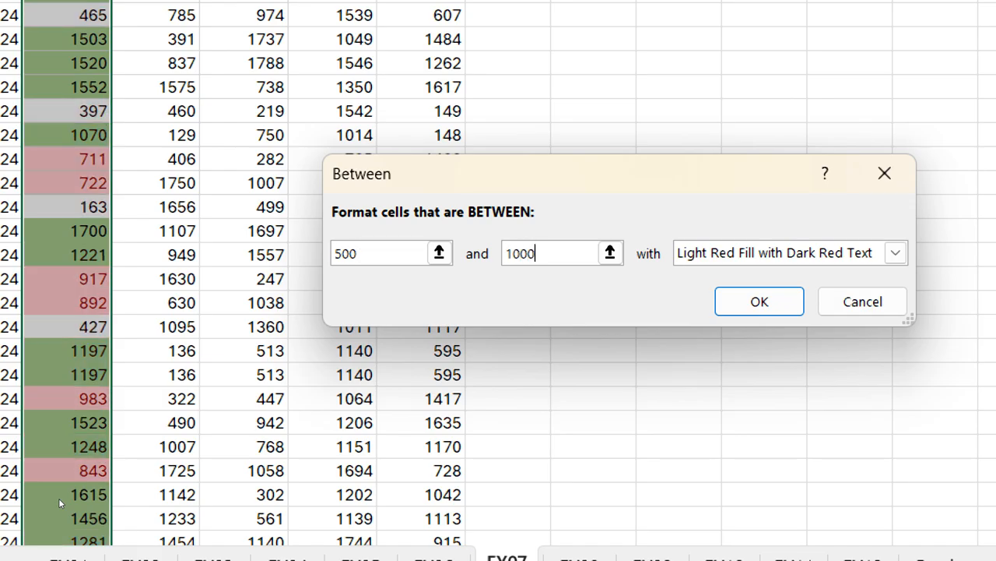
Choose Yellow Fill with Dark Yellow Text as the Between rule's format and apply the rule
{"action": "key", "text": "Tab"}
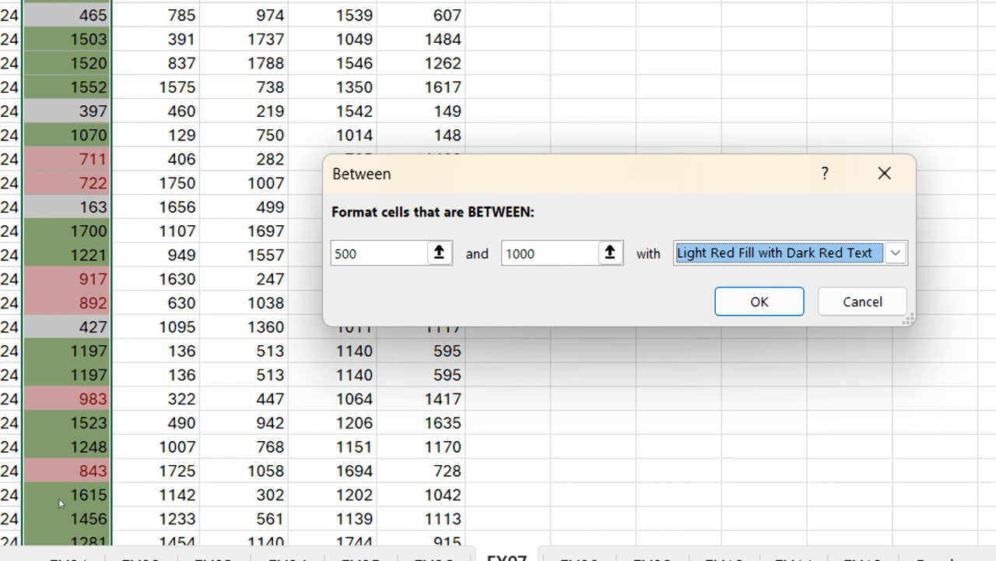
{"action": "key", "text": "alt+Down"}
{"action": "key", "text": "Down"}
{"action": "key", "text": "Down"}
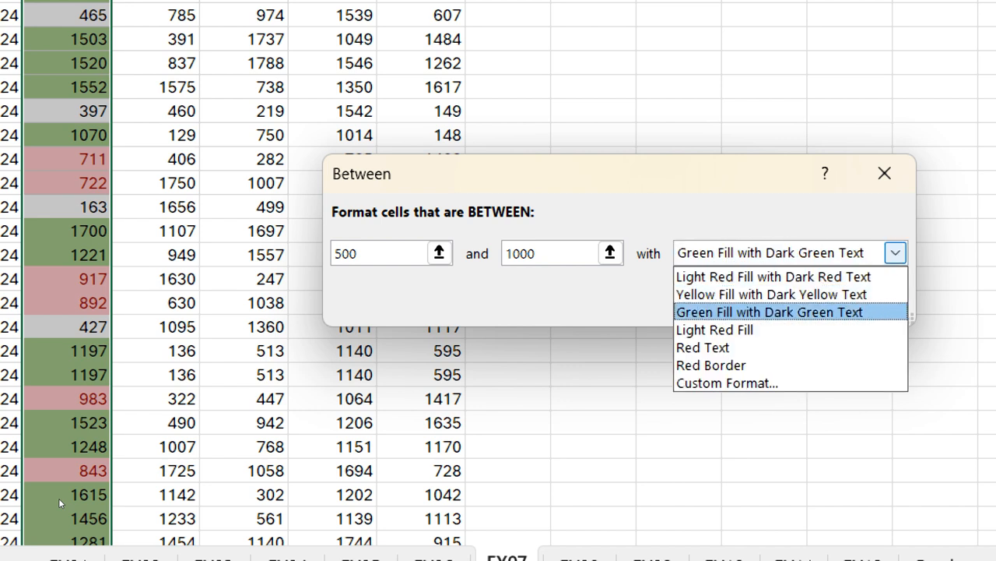
{"action": "key", "text": "Up"}
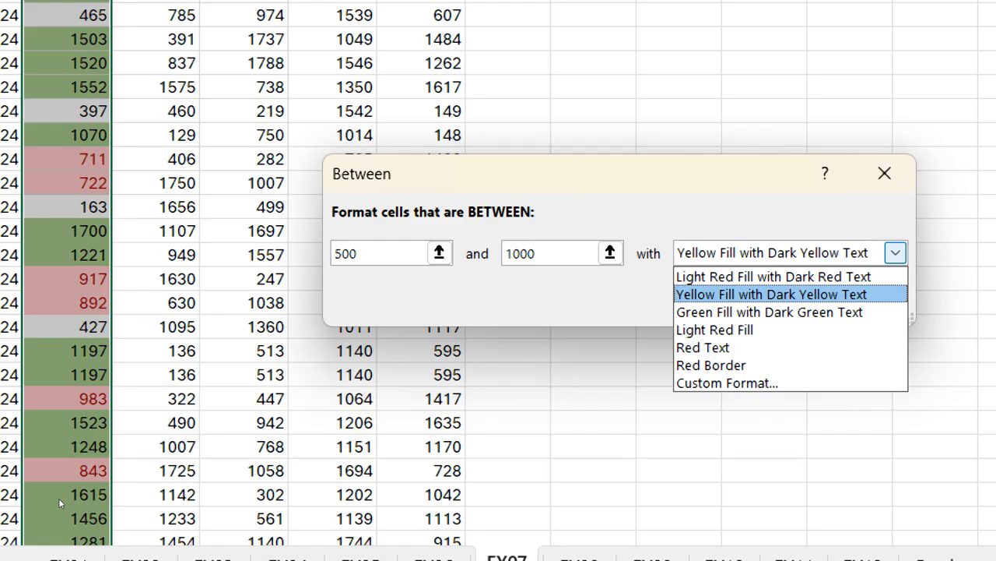
{"action": "key", "text": "Return"}
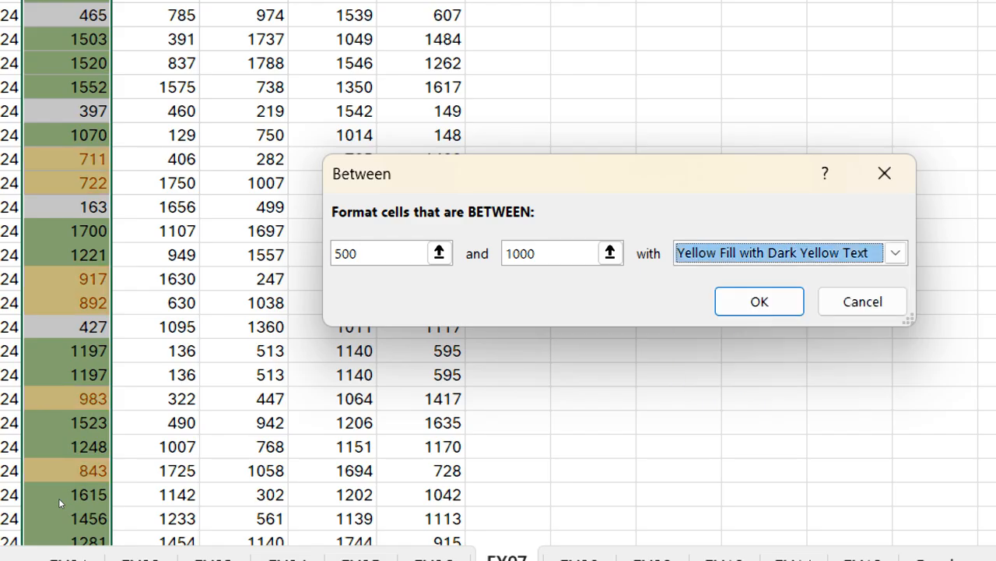
{"action": "key", "text": "Return"}
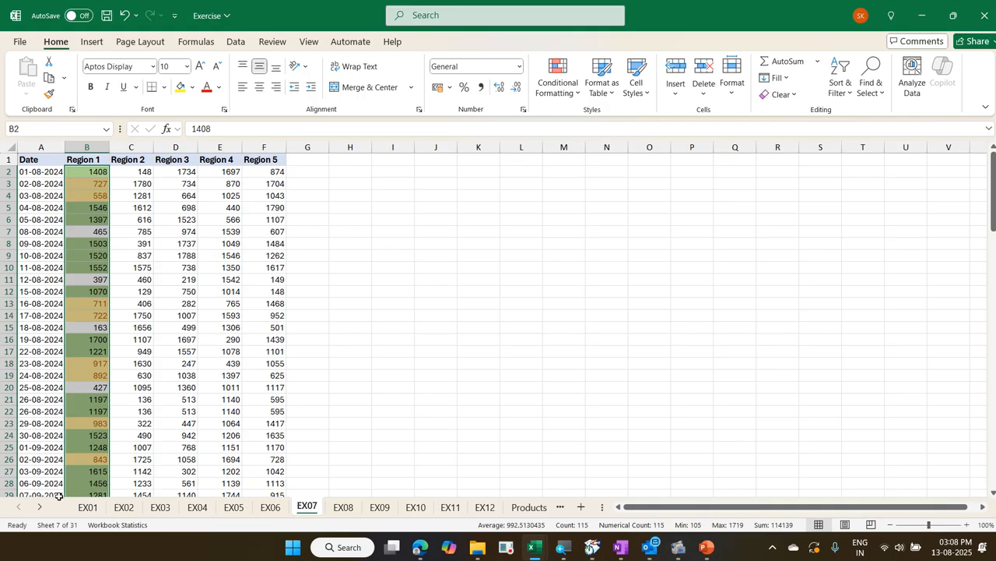
View the conditional formatting rules that apply to cell B5 in the Rules Manager, and close it without changes
{"action": "left_click", "coordinate": [86, 207]}
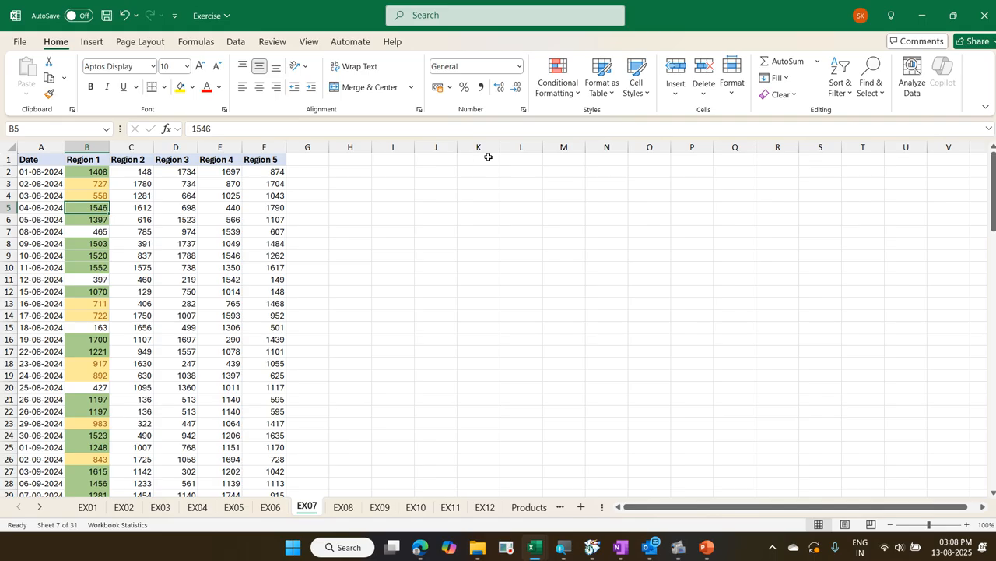
{"action": "left_click", "coordinate": [556, 95]}
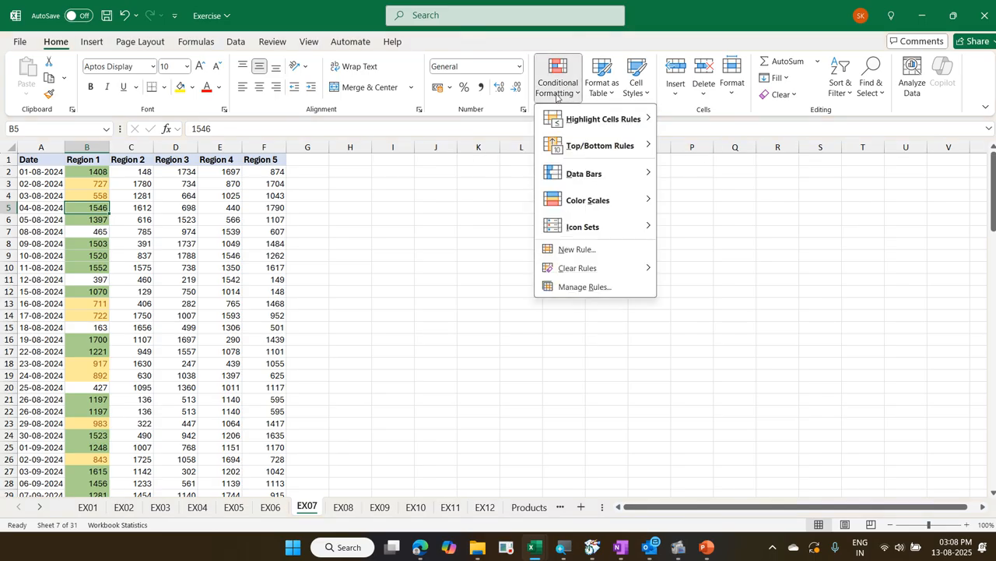
{"action": "mouse_move", "coordinate": [584, 129]}
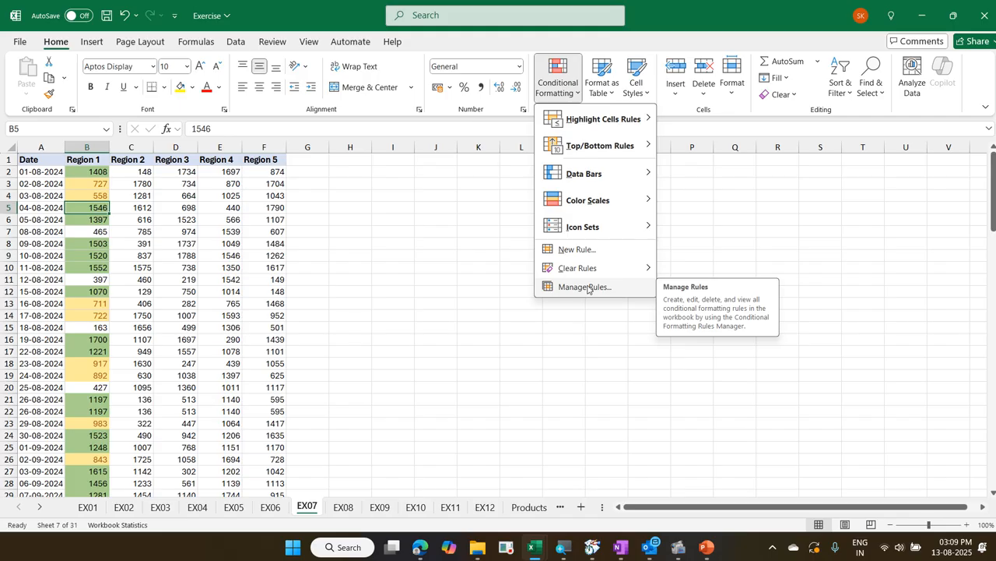
{"action": "key", "text": "Escape"}
{"action": "key", "text": "alt"}
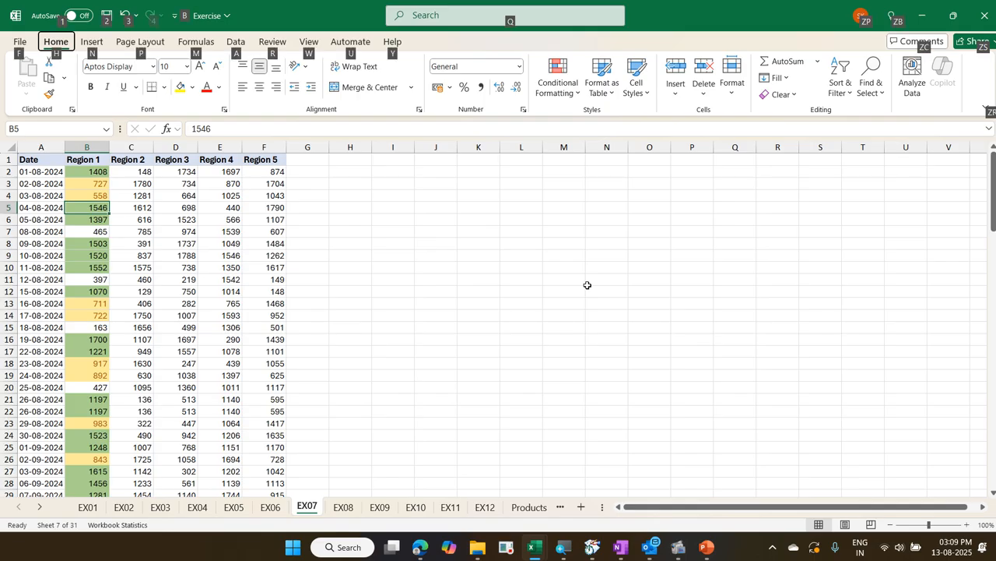
{"action": "key", "text": "h"}
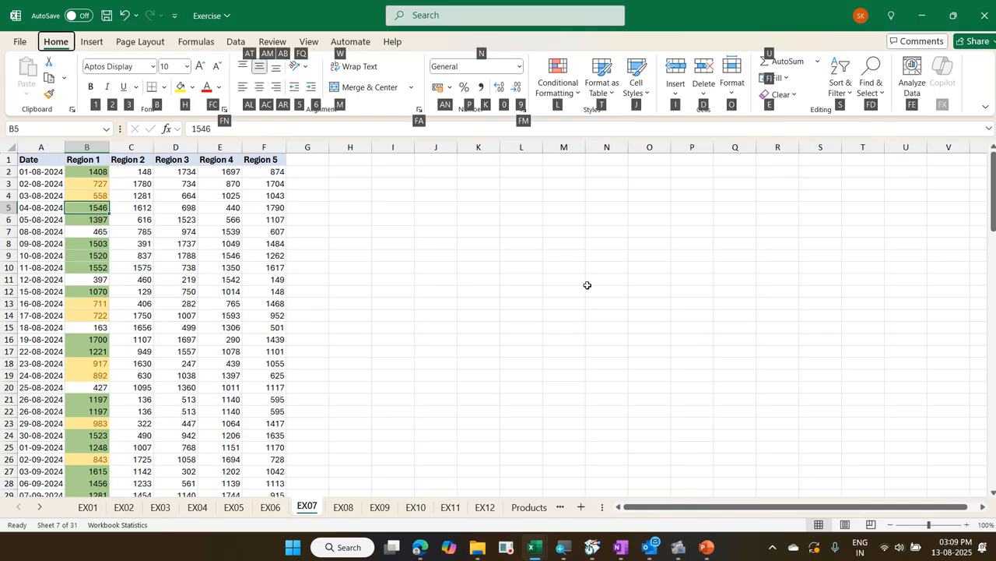
{"action": "key", "text": "l"}
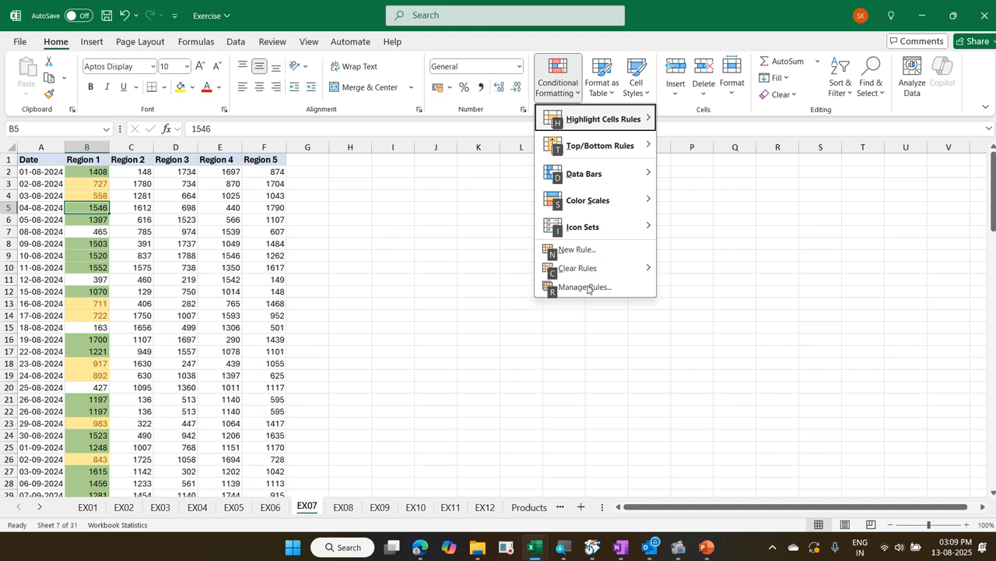
{"action": "left_click", "coordinate": [585, 286]}
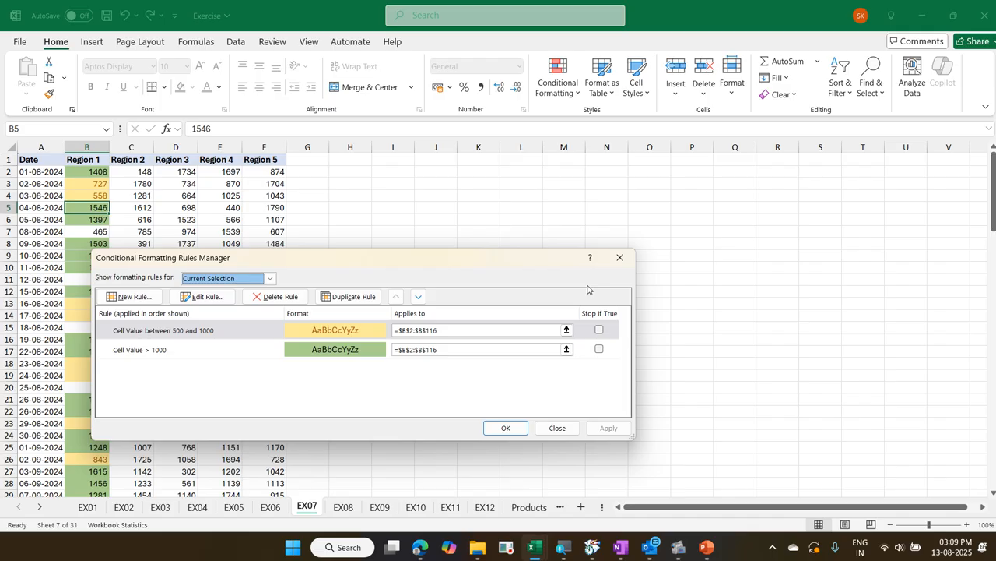
{"action": "key", "text": "Escape"}
Reopen the Conditional Formatting Rules Manager for cell B5 twice to review its rule list, closing it each time
{"action": "key", "text": "alt"}
{"action": "key", "text": "h"}
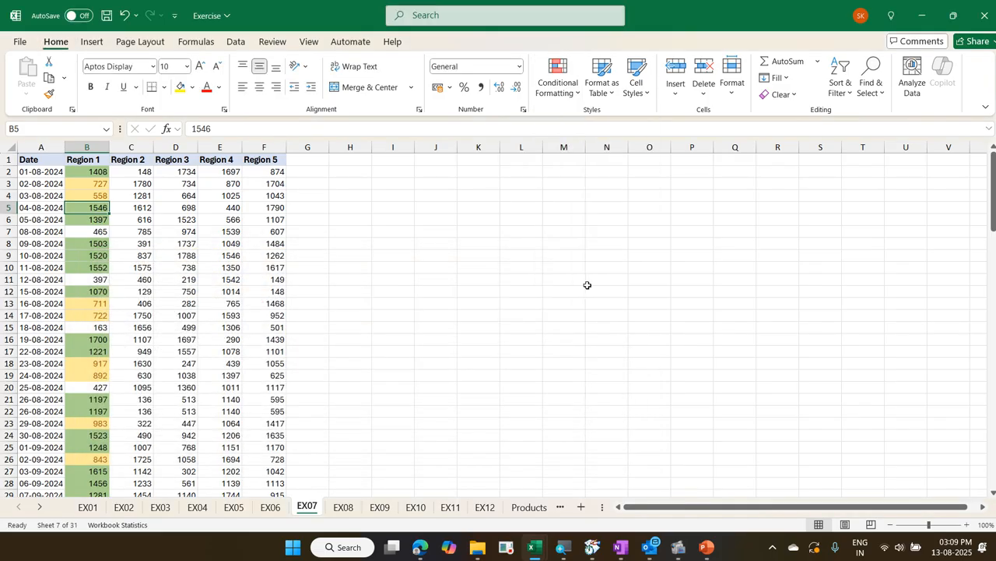
{"action": "key", "text": "l"}
{"action": "key", "text": "r"}
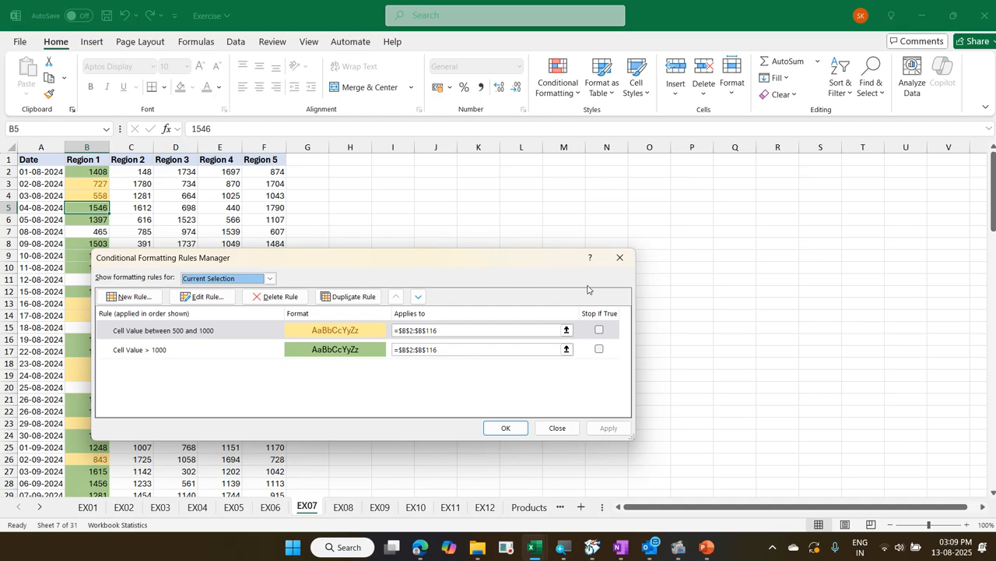
{"action": "key", "text": "Escape"}
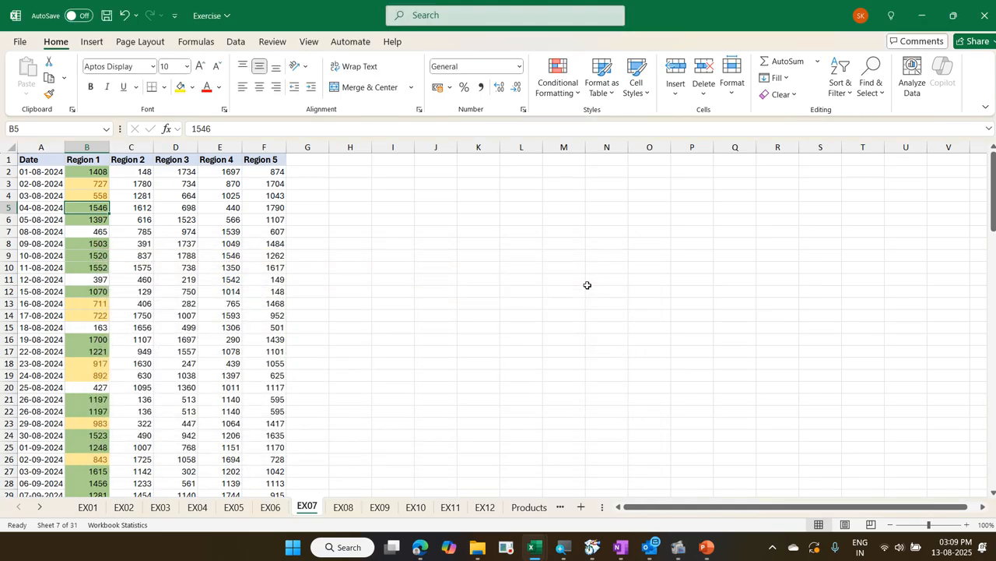
{"action": "key", "text": "alt"}
{"action": "key", "text": "h"}
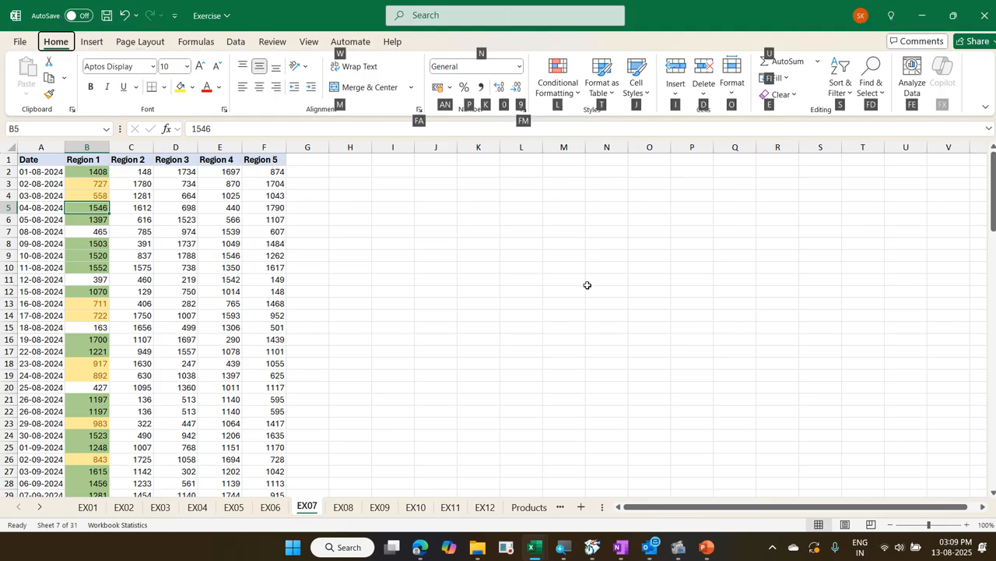
{"action": "key", "text": "l"}
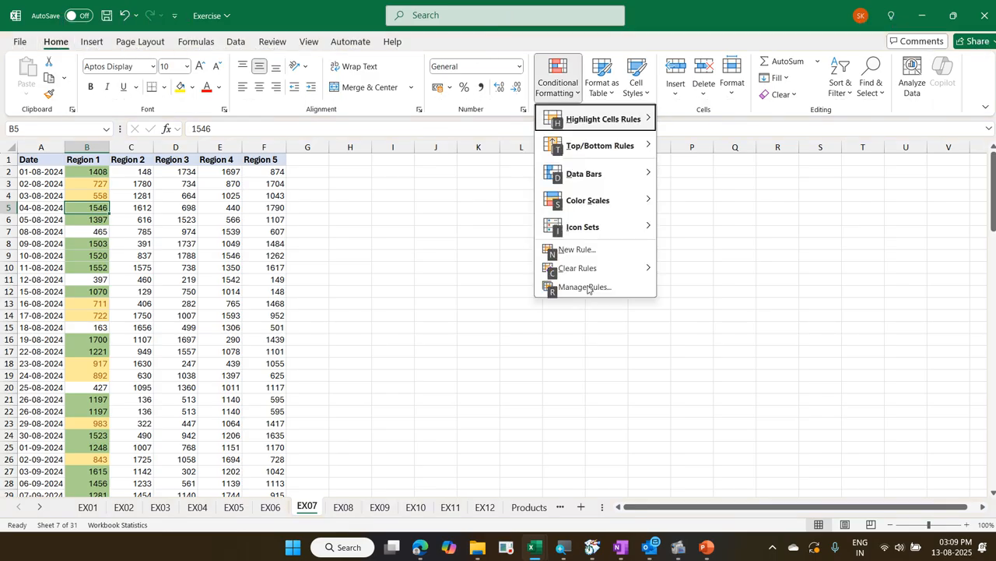
{"action": "key", "text": "r"}
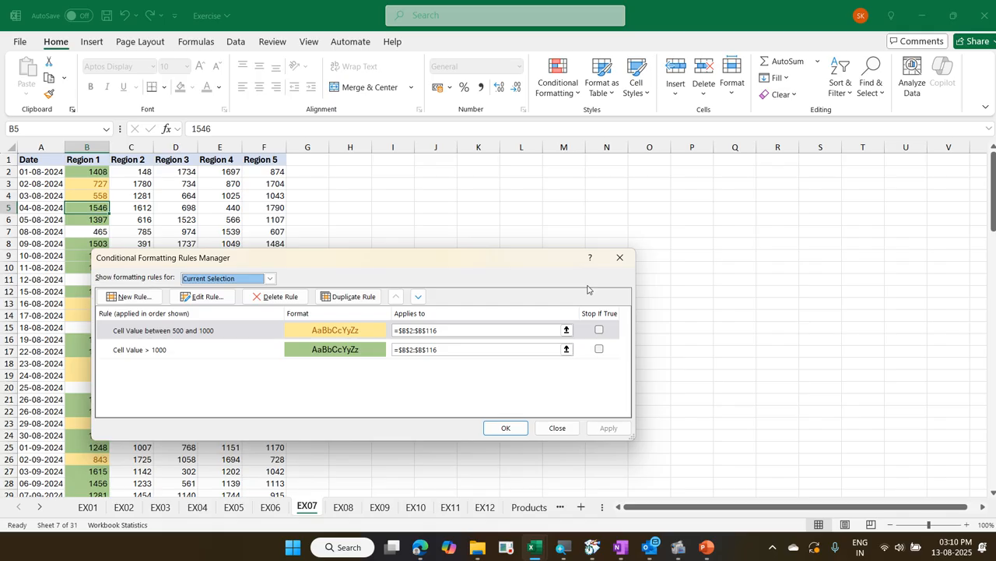
{"action": "key", "text": "Escape"}
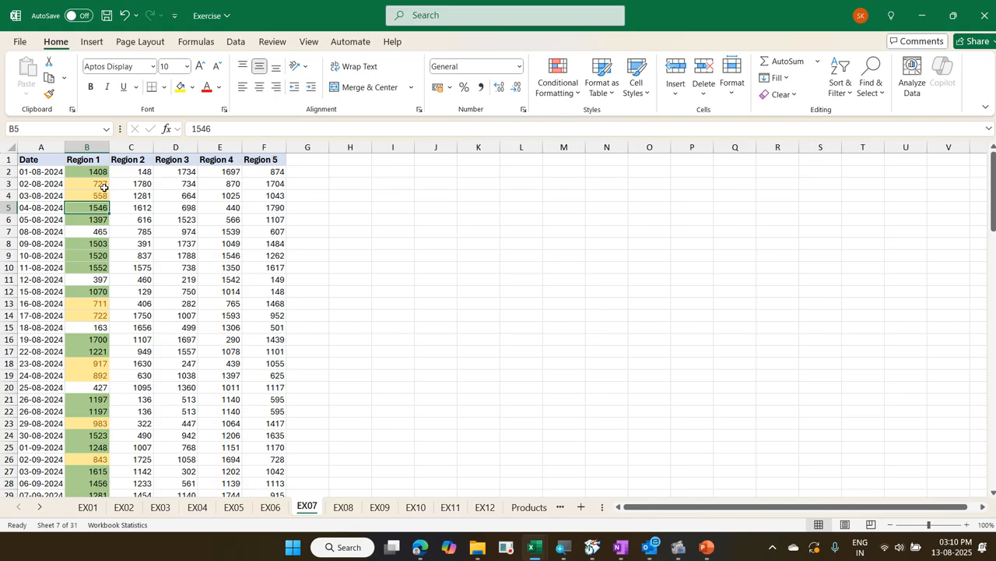
Inspect the rules for cell B3 in the Rules Manager, select the greater-than-1000 rule, and close without changes
{"action": "left_click", "coordinate": [105, 187]}
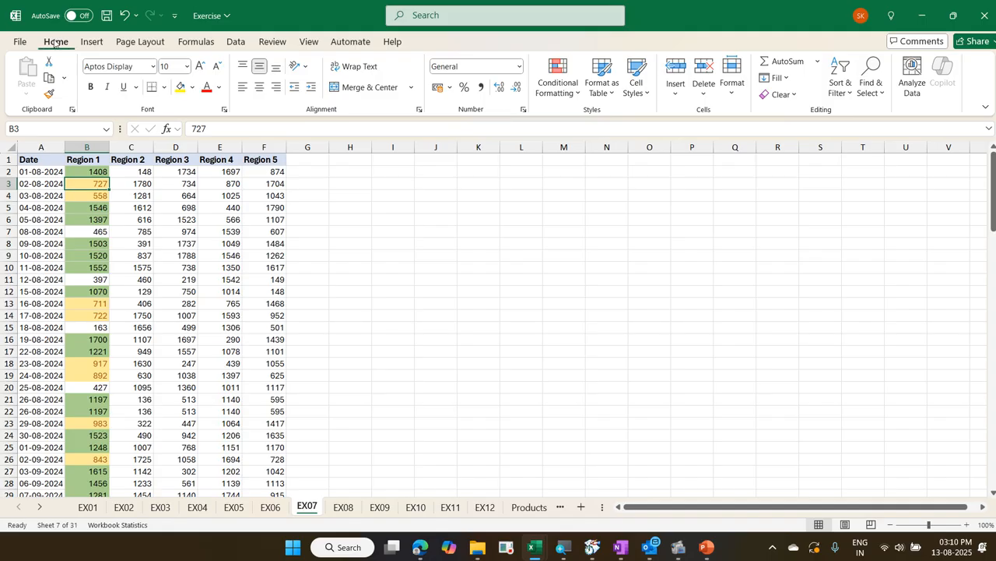
{"action": "left_click", "coordinate": [564, 92]}
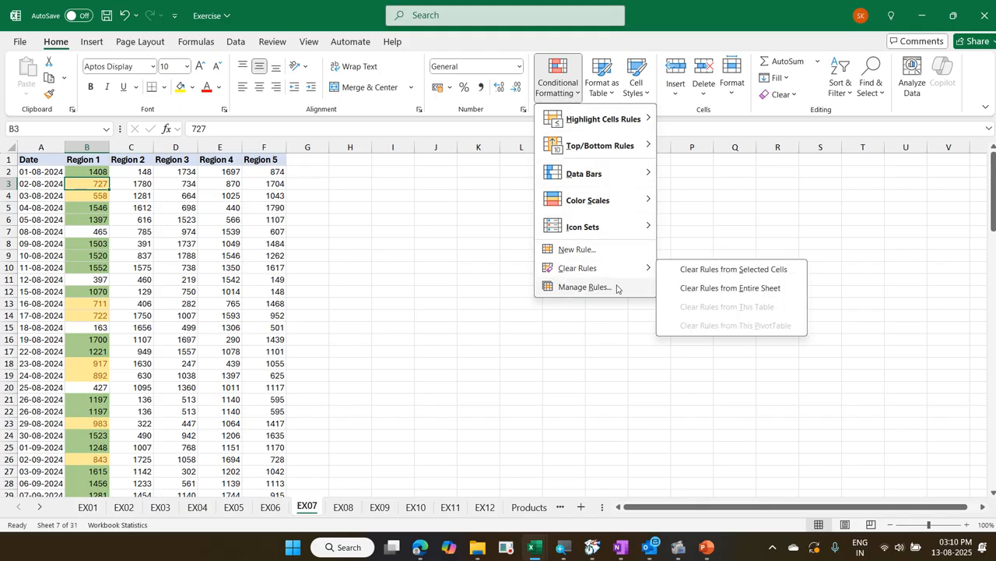
{"action": "left_click", "coordinate": [586, 287]}
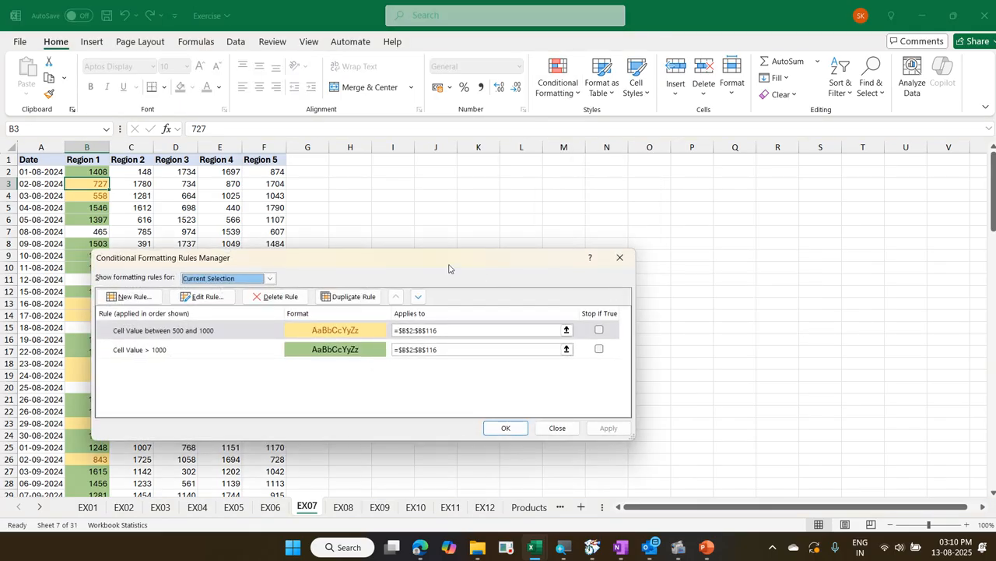
{"action": "left_click_drag", "start_coordinate": [449, 269], "coordinate": [625, 119]}
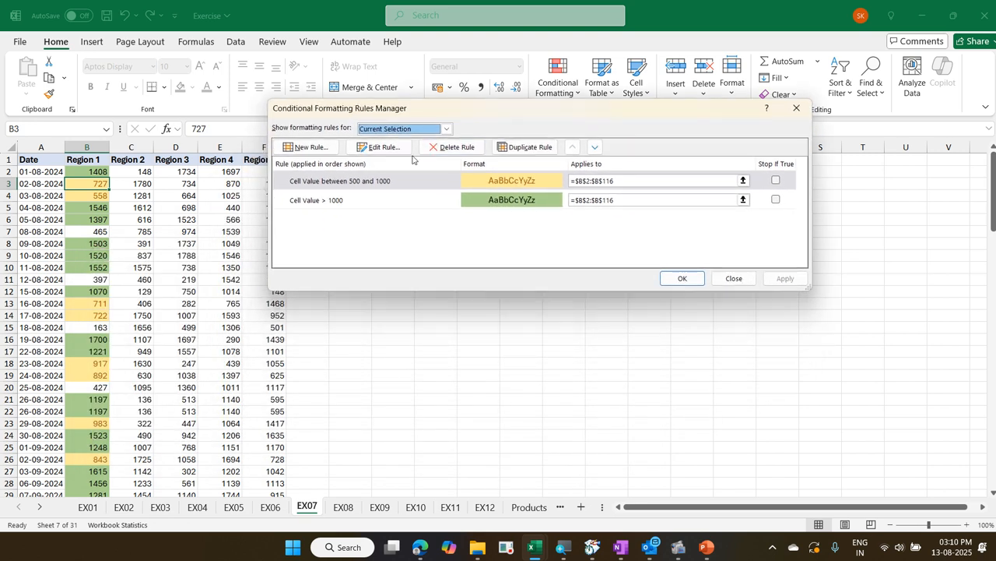
{"action": "left_click", "coordinate": [403, 204]}
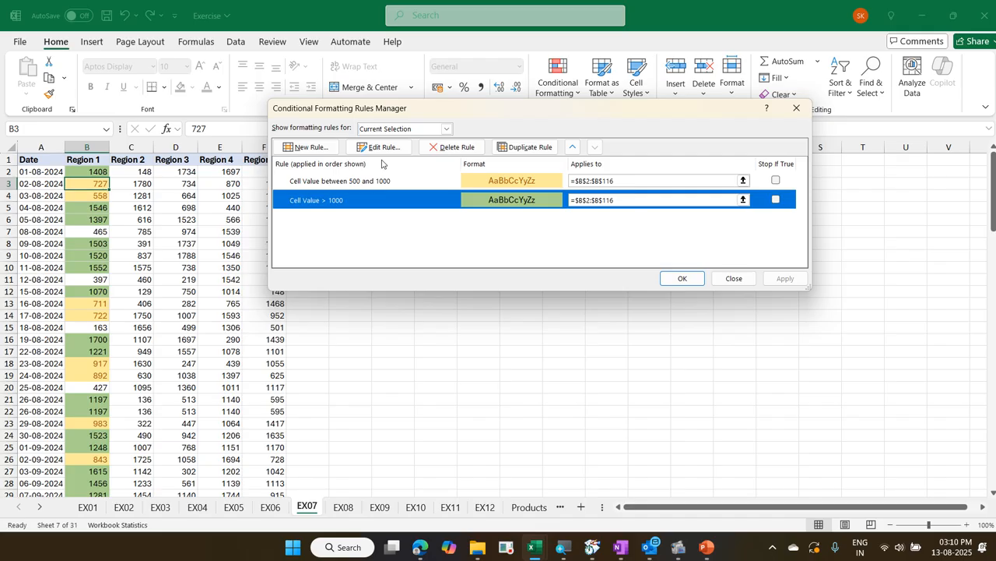
{"action": "key", "text": "Escape"}
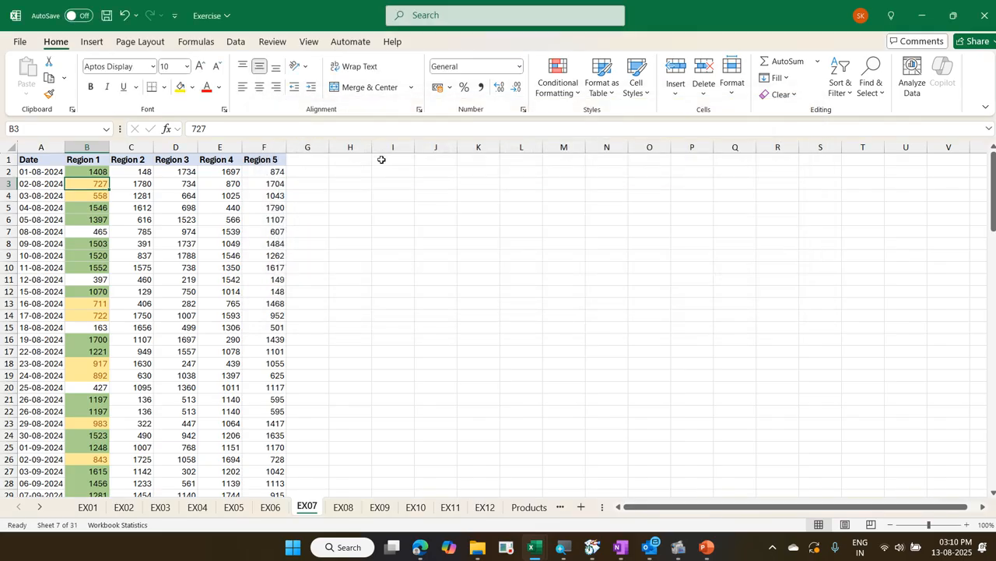
Edit the greater-than-1000 rule from the Rules Manager and set its threshold to 1200
{"action": "key", "text": "alt"}
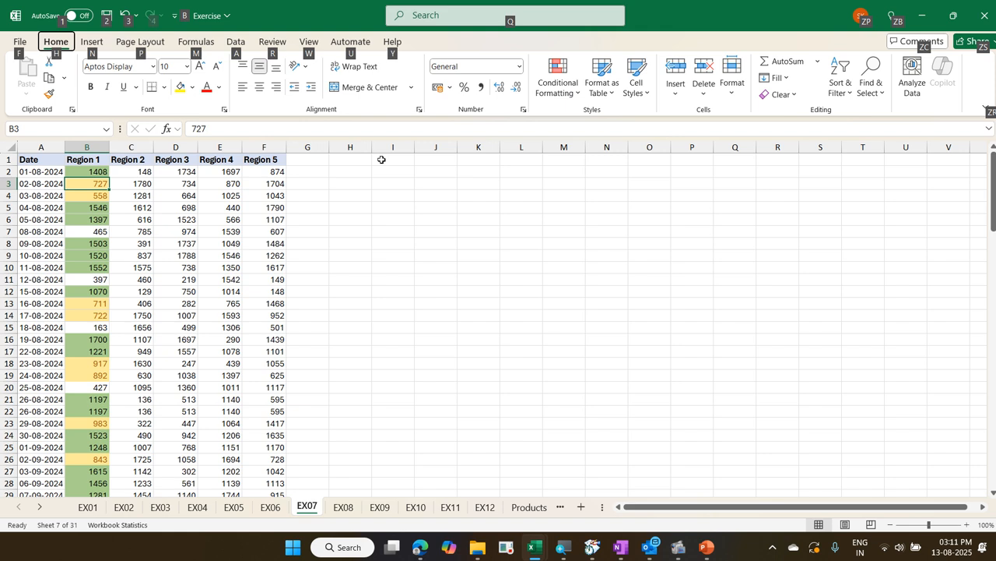
{"action": "key", "text": "h"}
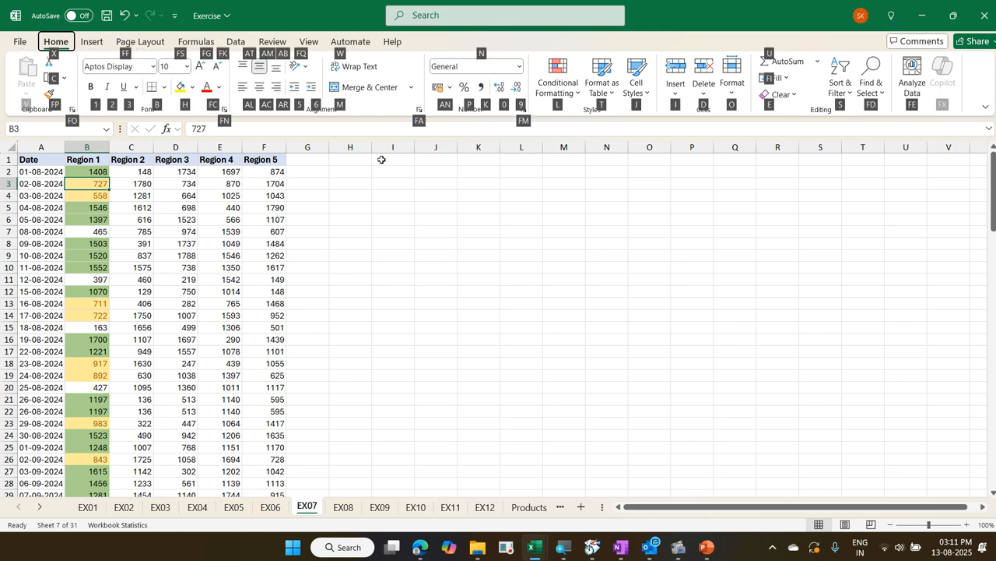
{"action": "key", "text": "l"}
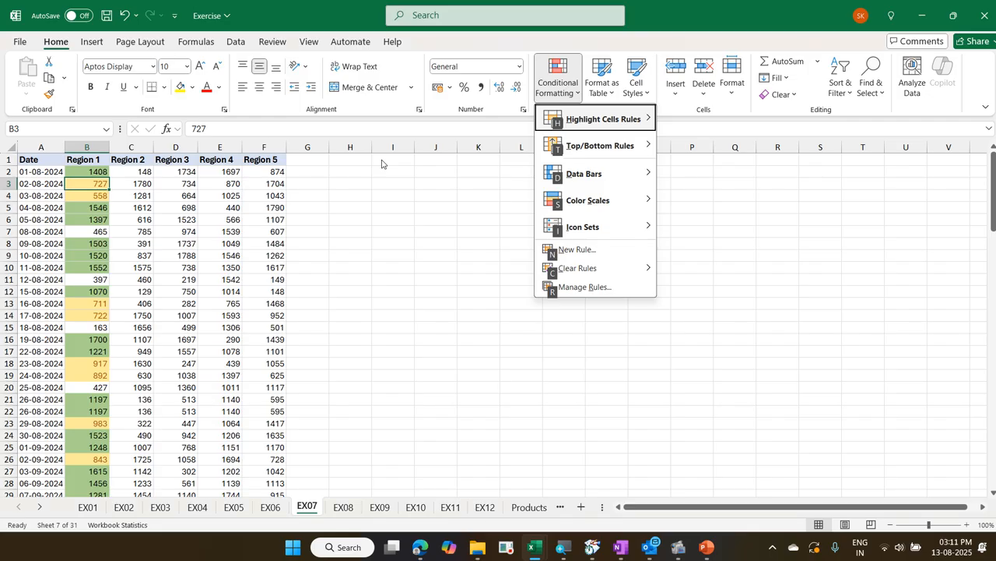
{"action": "key", "text": "r"}
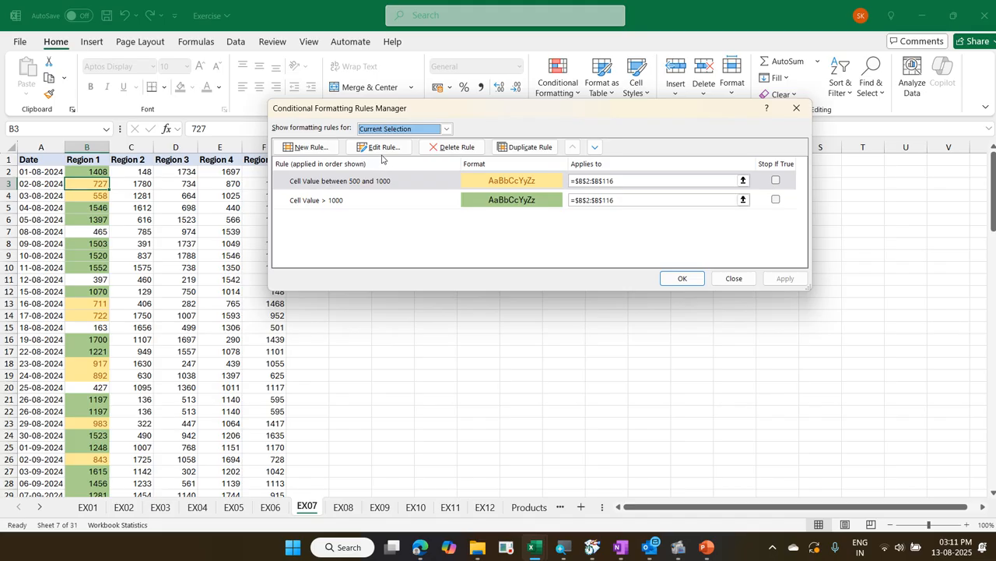
{"action": "left_click", "coordinate": [382, 196]}
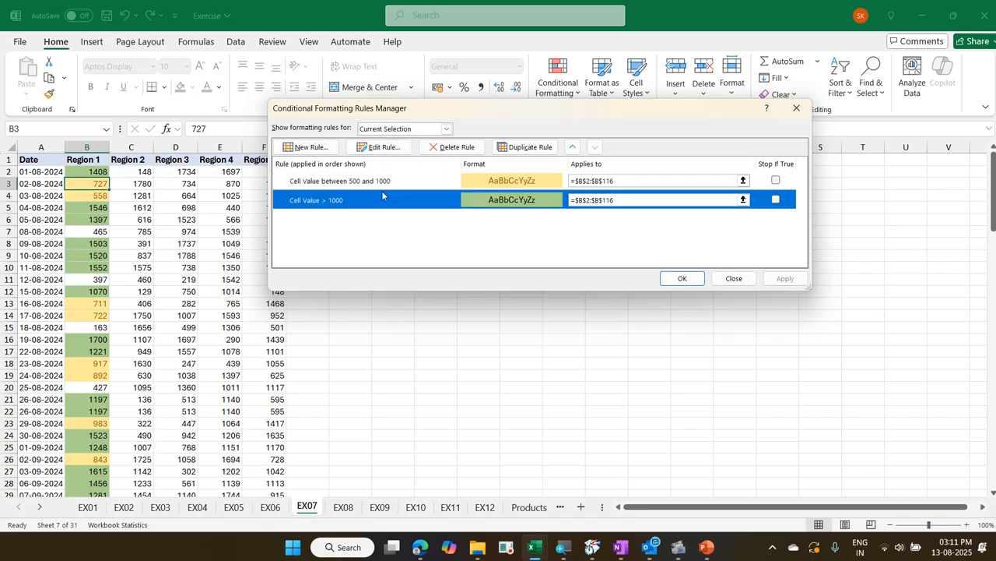
{"action": "double_click", "coordinate": [381, 195]}
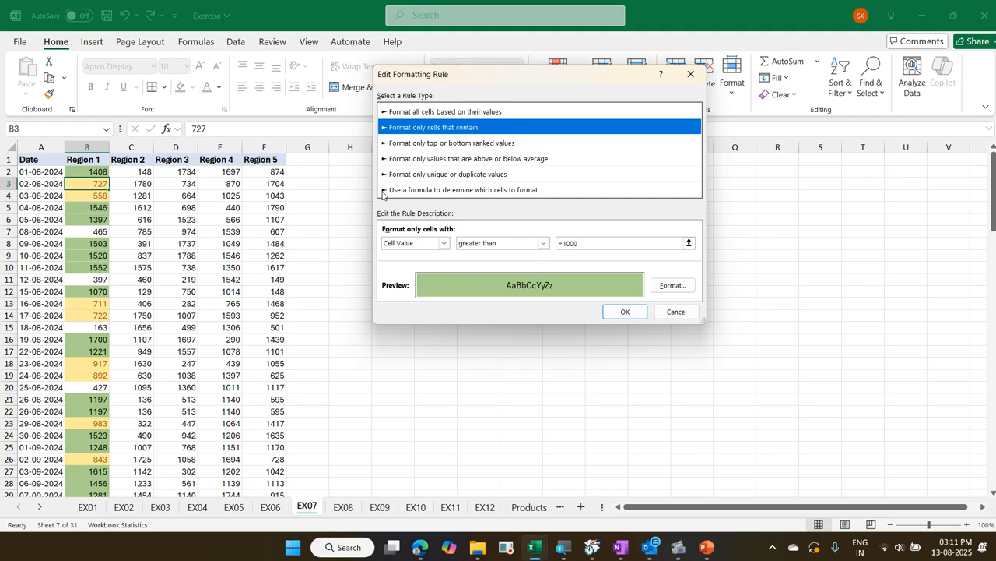
{"action": "left_click", "coordinate": [592, 245]}
{"action": "key", "text": "End"}
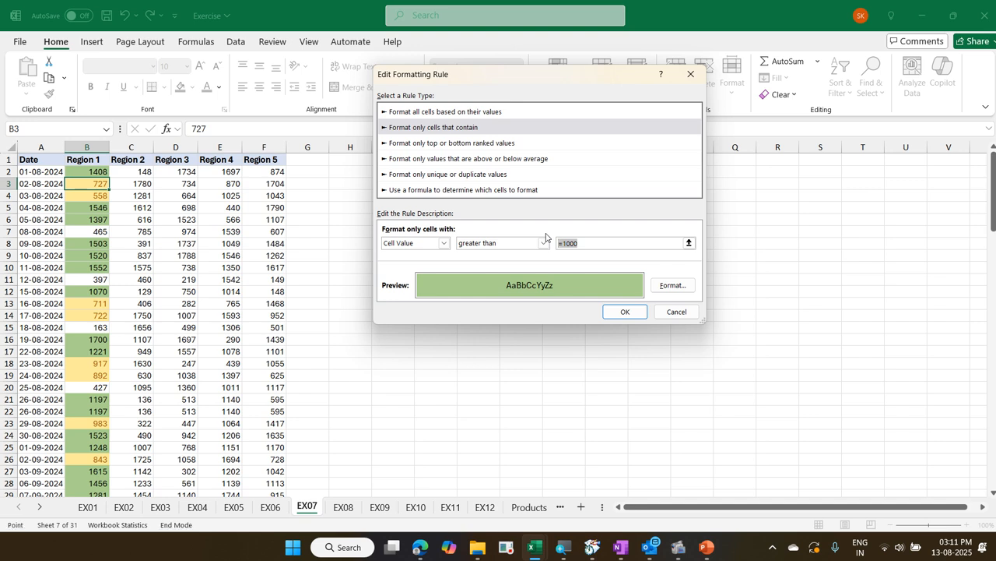
{"action": "type", "text": "1200"}
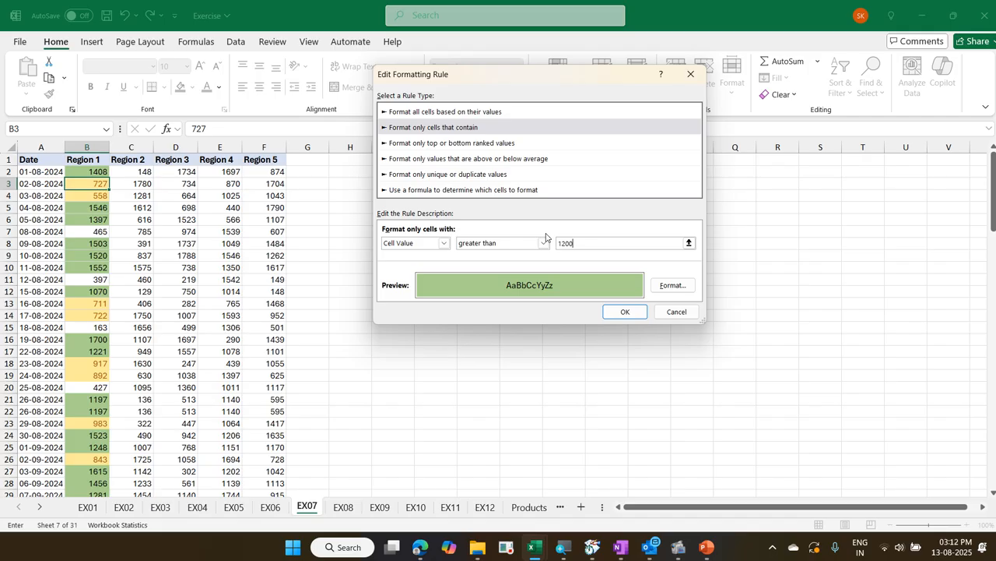
{"action": "key", "text": "alt+f"}
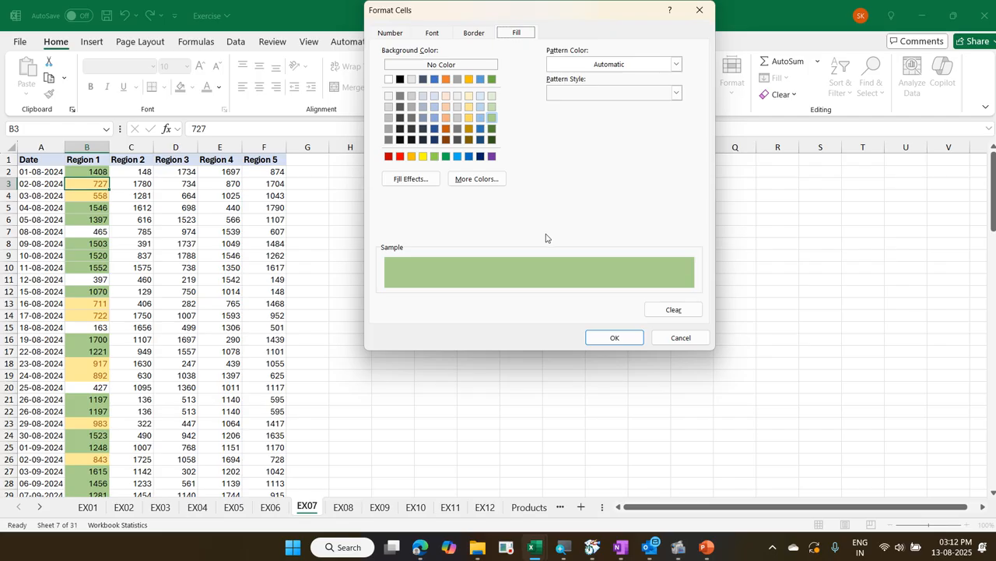
{"action": "key", "text": "Return"}
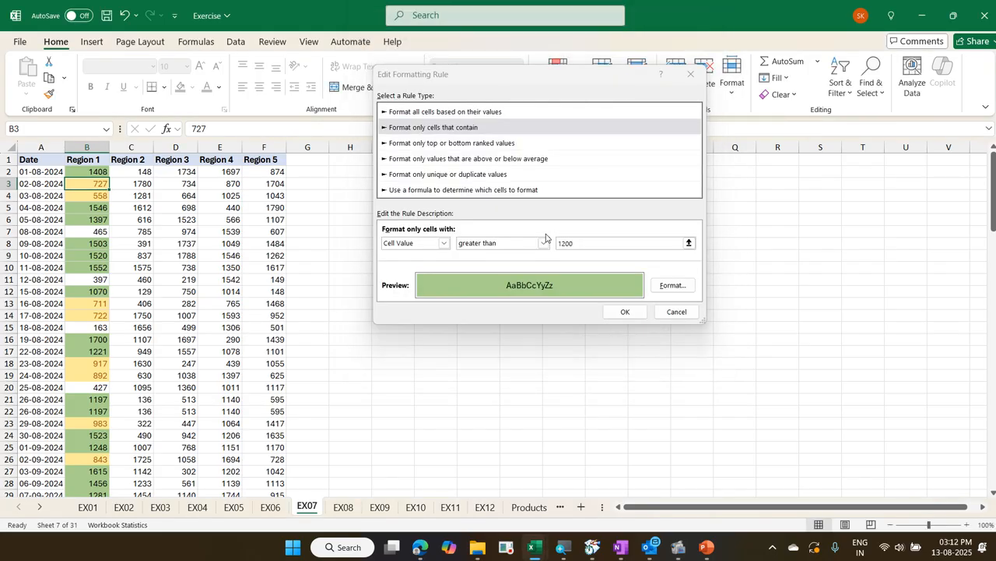
{"action": "left_click", "coordinate": [671, 311]}
{"action": "key", "text": "Escape"}
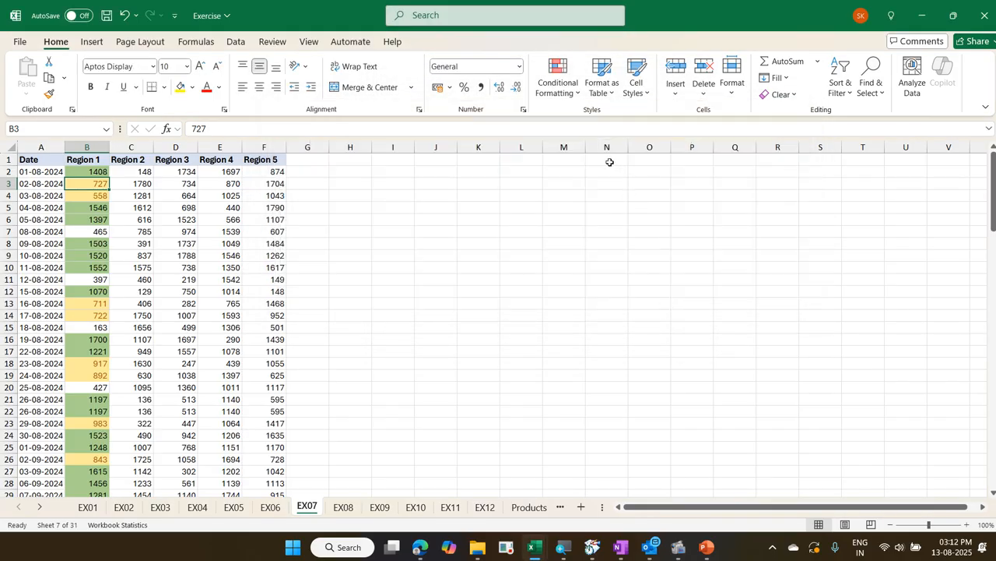
Reopen the greater-than-1000 rule for editing from the Rules Manager for cell B3 and set its threshold to 1200
{"action": "left_click", "coordinate": [572, 97]}
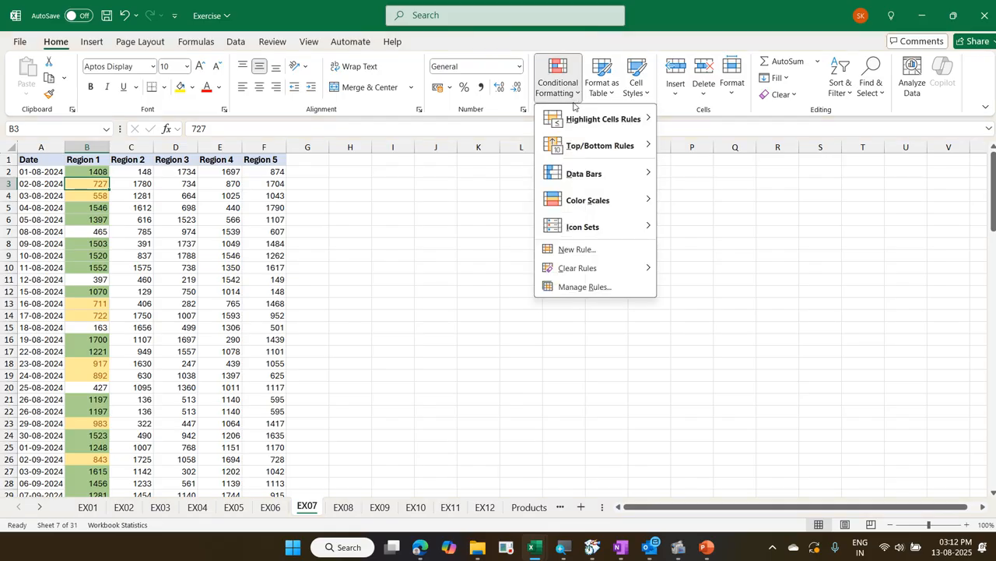
{"action": "left_click", "coordinate": [583, 286]}
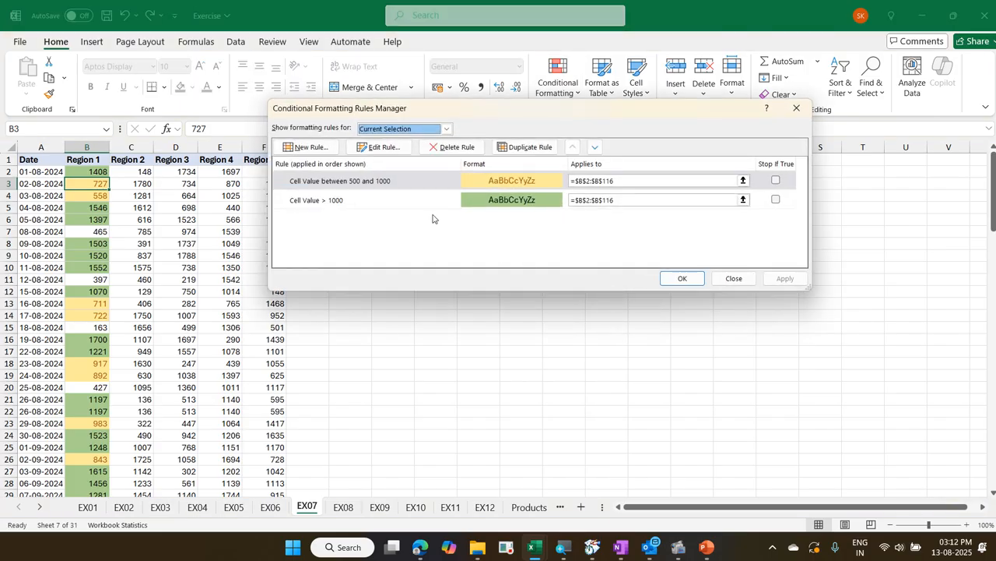
{"action": "left_click", "coordinate": [432, 202]}
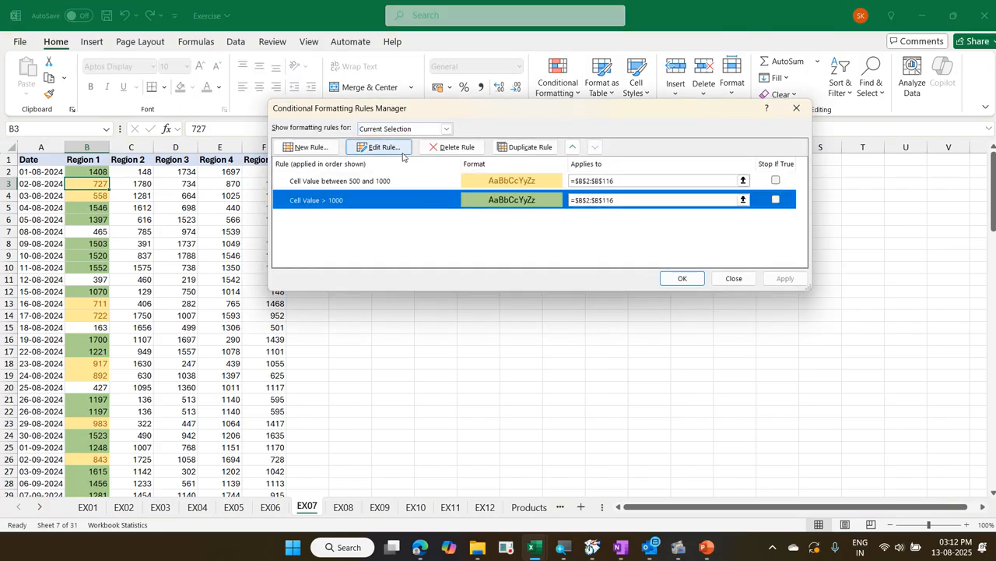
{"action": "left_click", "coordinate": [379, 146]}
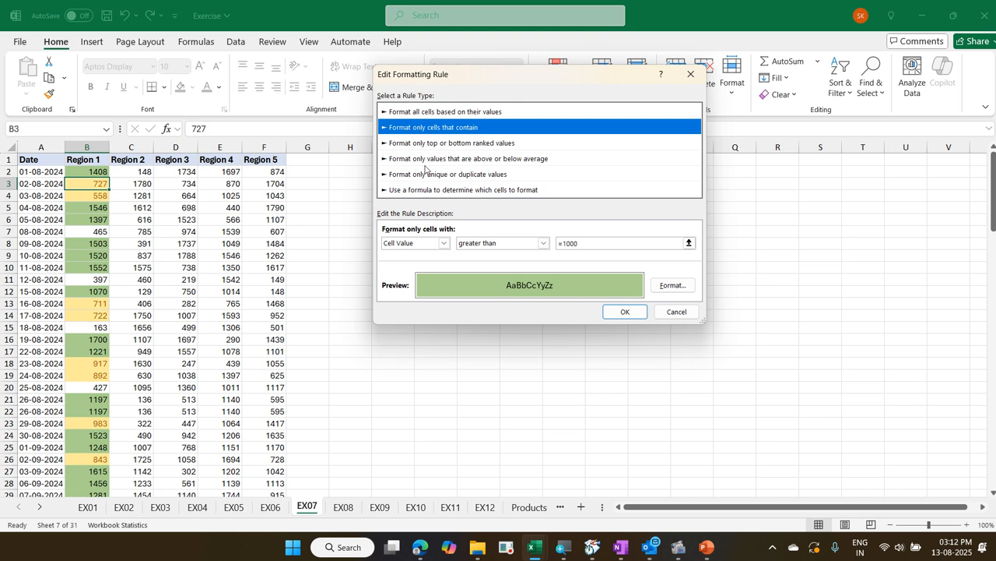
{"action": "left_click_drag", "start_coordinate": [580, 243], "coordinate": [548, 242]}
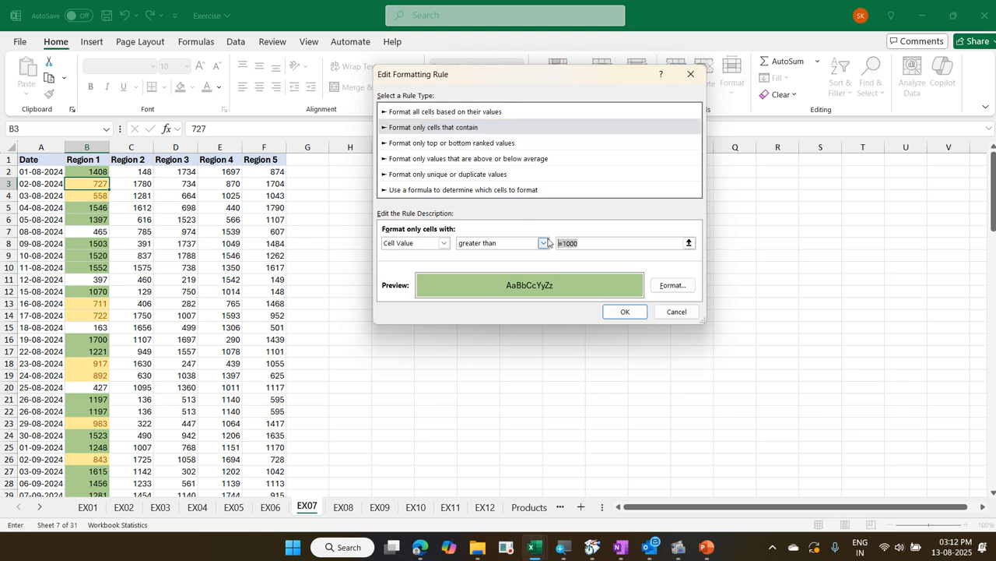
{"action": "type", "text": "1200"}
Change the greater-than rule's fill from green to light blue and apply the edited rule to the Region 1 values
{"action": "left_click", "coordinate": [670, 285]}
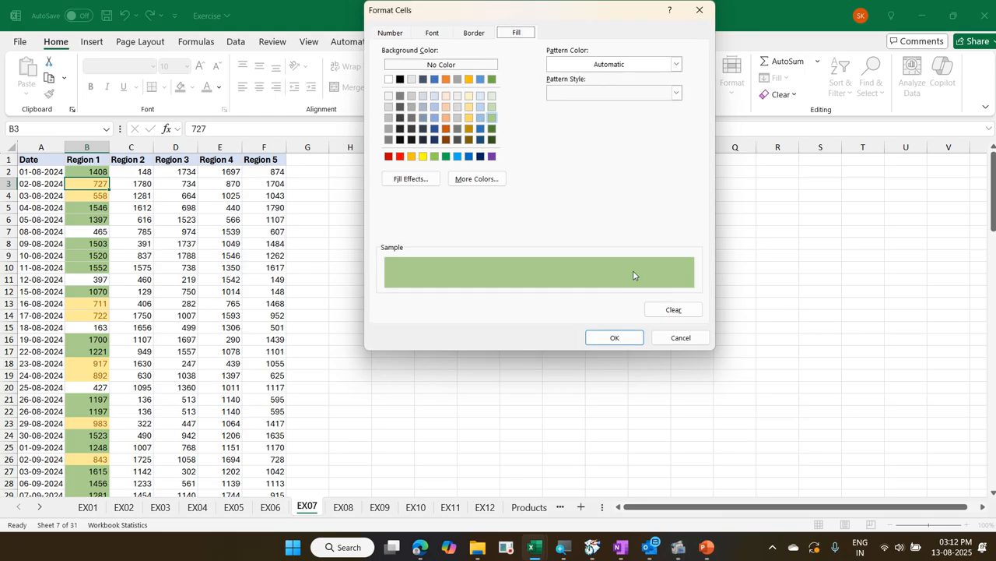
{"action": "left_click", "coordinate": [479, 116]}
{"action": "left_click", "coordinate": [617, 343]}
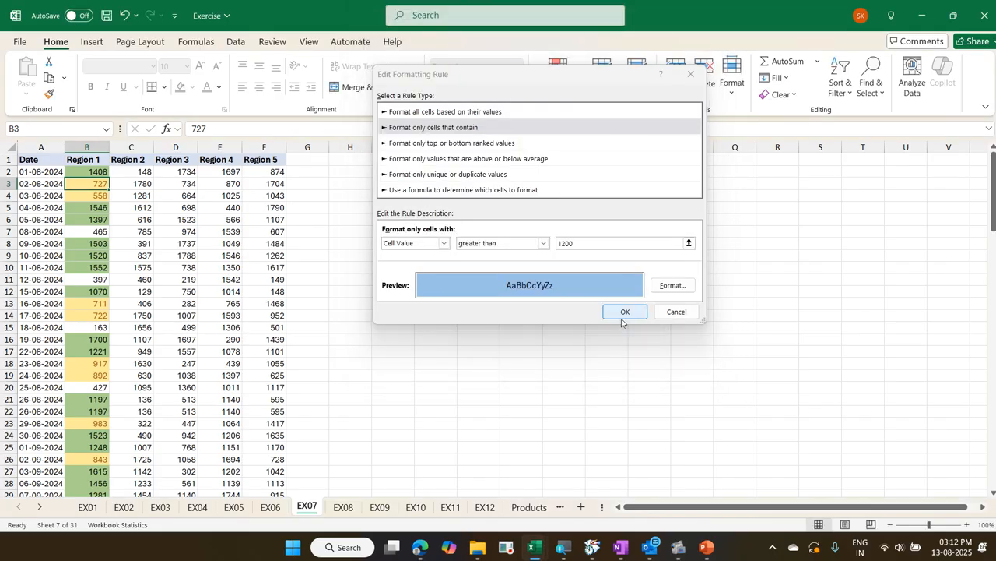
{"action": "left_click", "coordinate": [625, 312]}
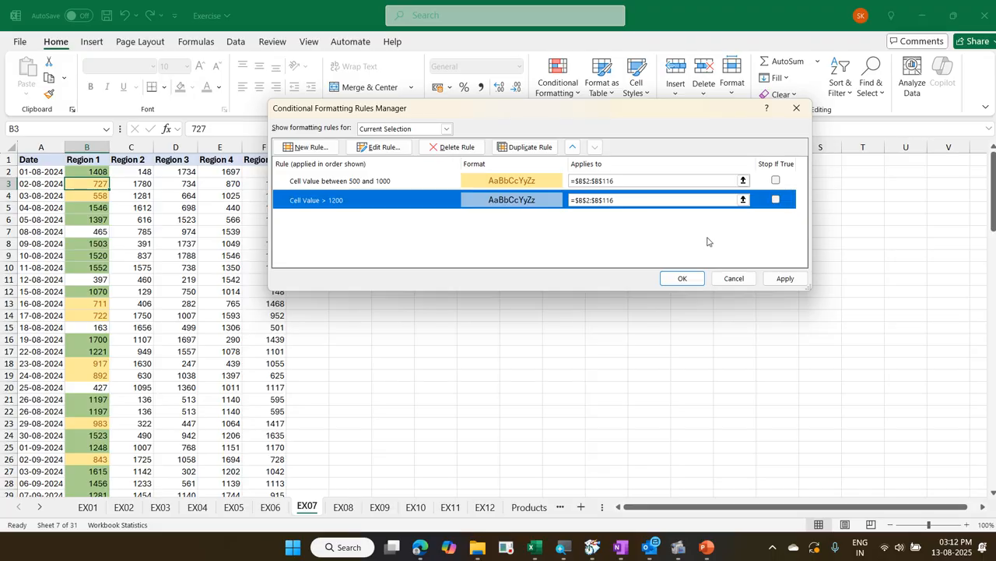
{"action": "left_click", "coordinate": [682, 282]}
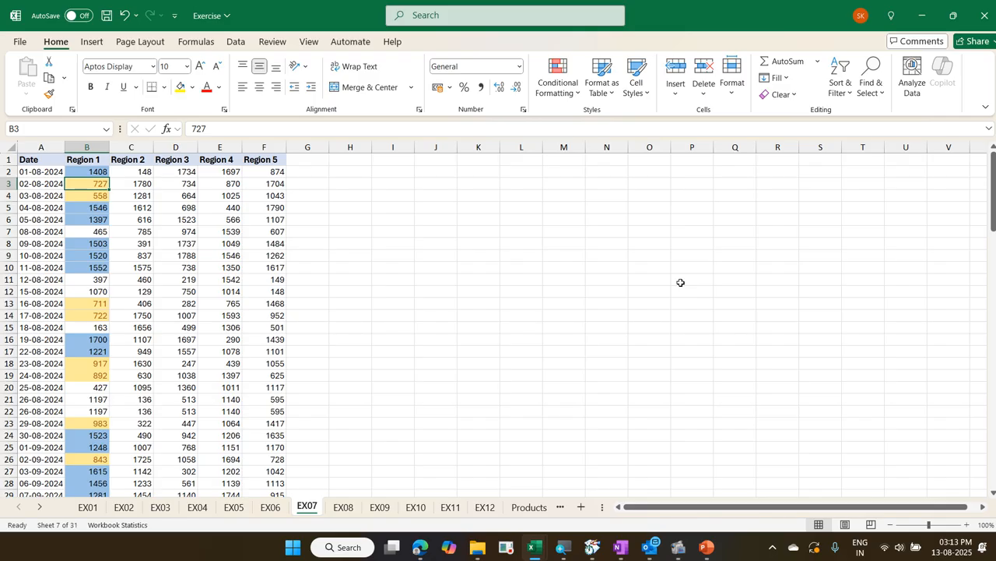
Try deleting the between-500-and-1000 rule in the Rules Manager, and discard the deletion
{"action": "left_click", "coordinate": [568, 90]}
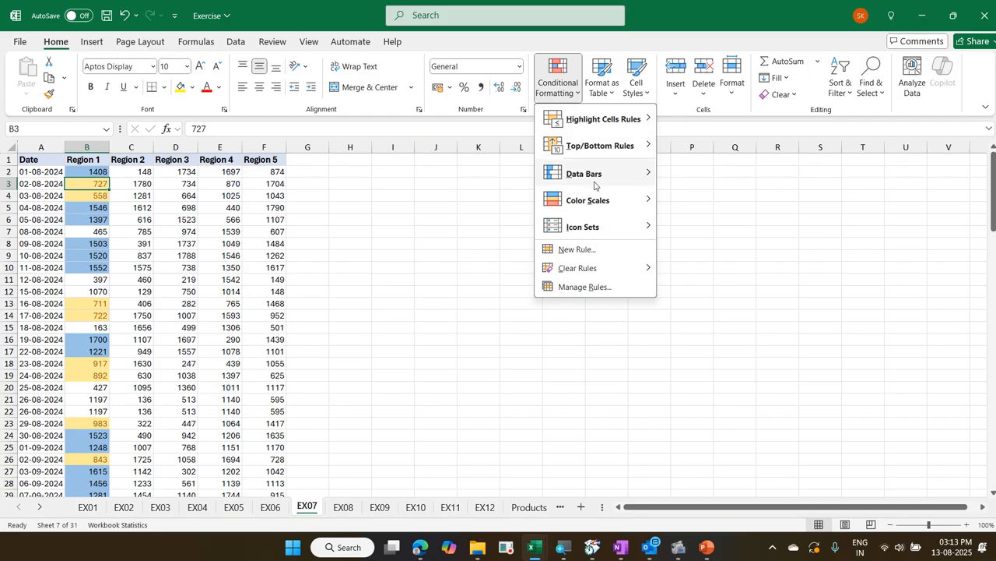
{"action": "mouse_move", "coordinate": [608, 267]}
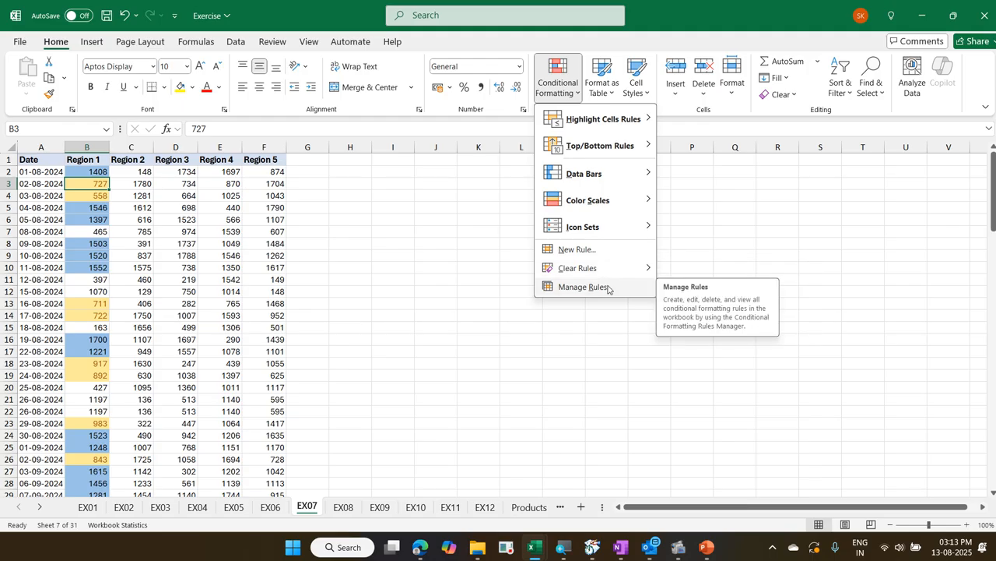
{"action": "left_click", "coordinate": [608, 289]}
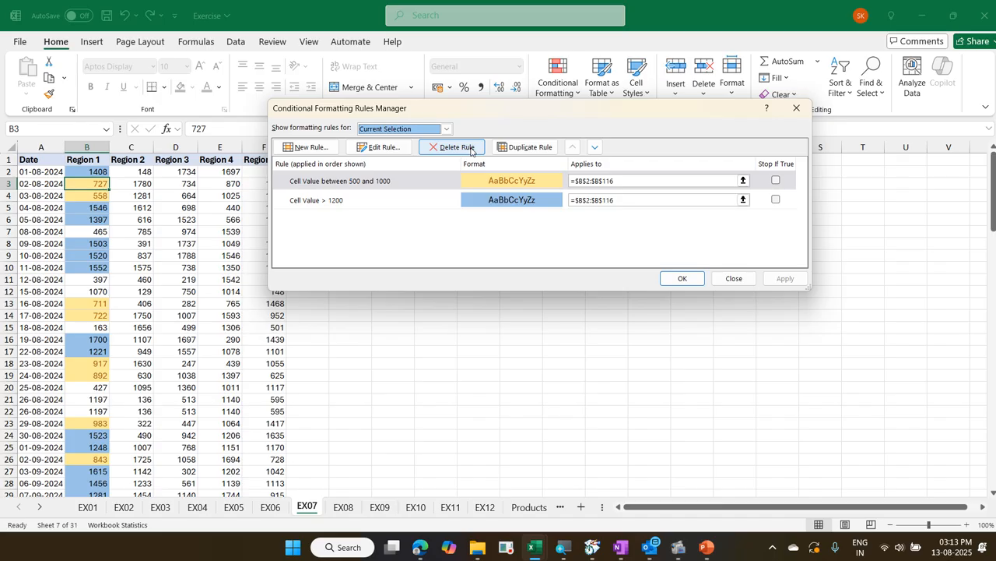
{"action": "left_click", "coordinate": [471, 149]}
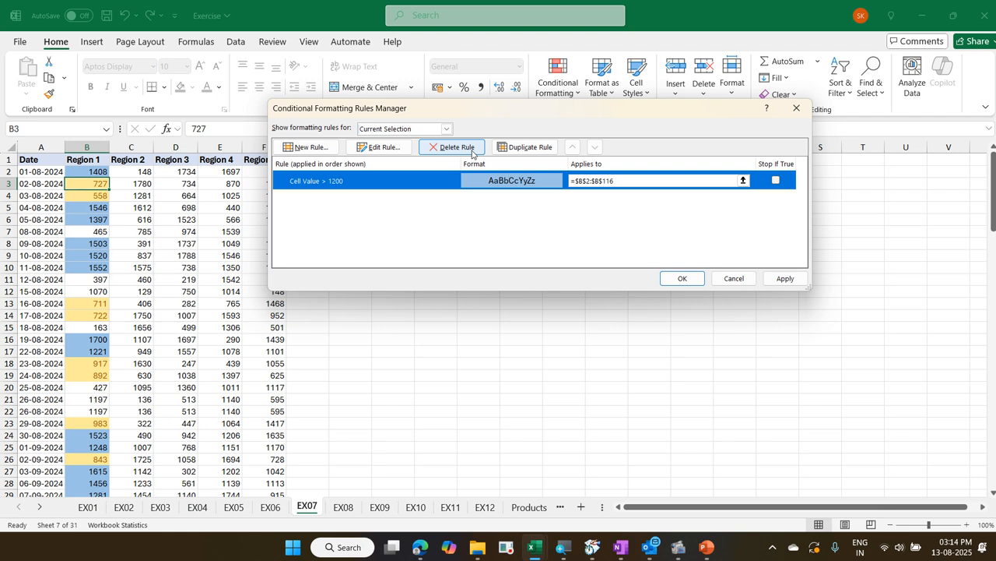
{"action": "key", "text": "Escape"}
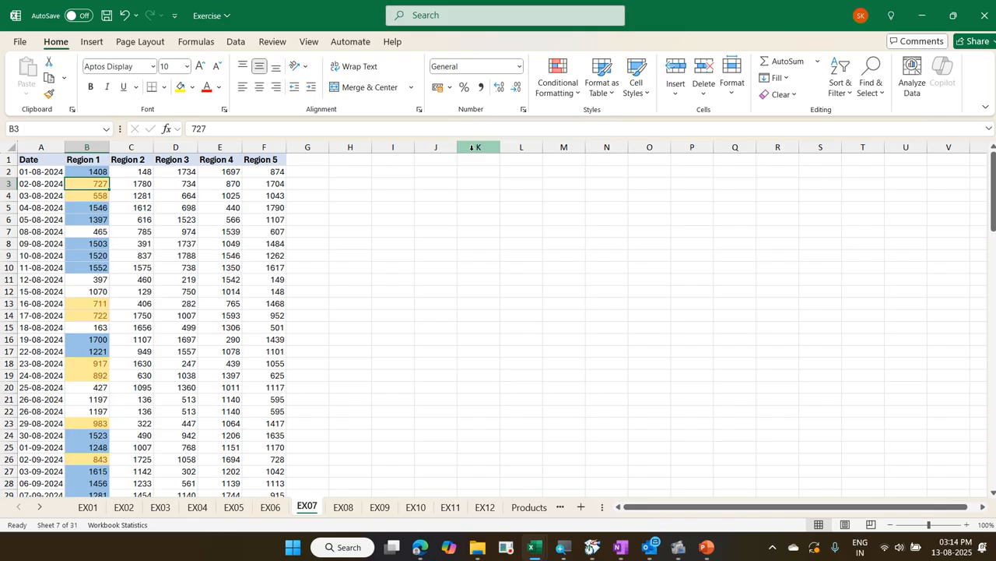
Move the selection to the first date in cell A2
{"action": "key", "text": "Left"}
{"action": "key", "text": "Up"}
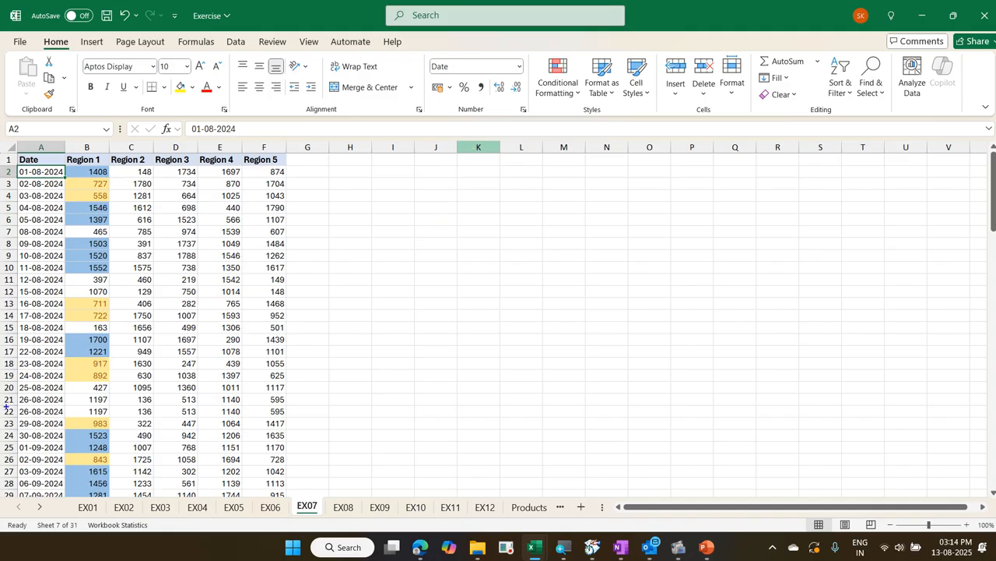
Mark the repeated 26-08-2024 entries in rows 21 and 22 with a rectangle and freehand on-screen annotations, and clear the marks
{"action": "mouse_move", "coordinate": [1, 394]}
{"action": "left_mouse_down"}
{"action": "mouse_move", "coordinate": [157, 421]}
{"action": "mouse_move", "coordinate": [293, 416]}
{"action": "left_mouse_up"}
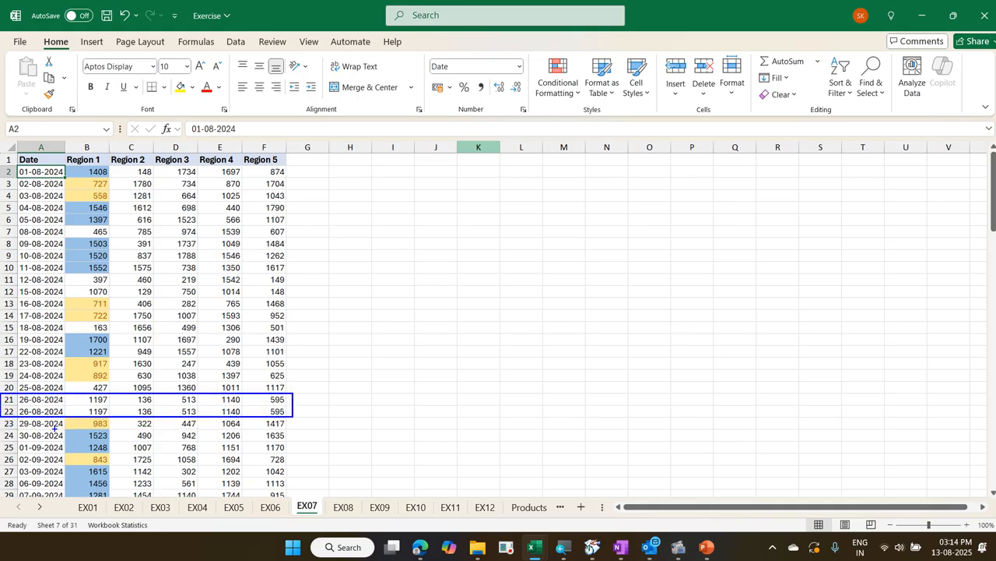
{"action": "left_click_drag", "start_coordinate": [19, 401], "coordinate": [274, 408]}
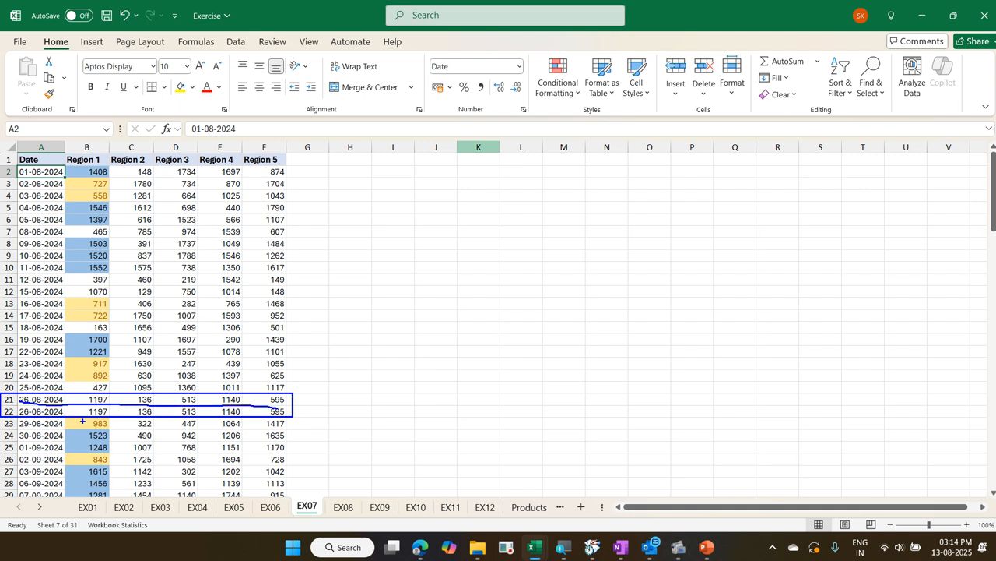
{"action": "mouse_move", "coordinate": [82, 420]}
{"action": "left_mouse_down"}
{"action": "mouse_move", "coordinate": [119, 394]}
{"action": "mouse_move", "coordinate": [81, 403]}
{"action": "mouse_move", "coordinate": [80, 418]}
{"action": "mouse_move", "coordinate": [159, 391]}
{"action": "mouse_move", "coordinate": [155, 424]}
{"action": "mouse_move", "coordinate": [151, 415]}
{"action": "mouse_move", "coordinate": [164, 423]}
{"action": "left_mouse_up"}
{"action": "mouse_move", "coordinate": [231, 422]}
{"action": "left_mouse_down"}
{"action": "mouse_move", "coordinate": [232, 388]}
{"action": "mouse_move", "coordinate": [188, 393]}
{"action": "left_mouse_up"}
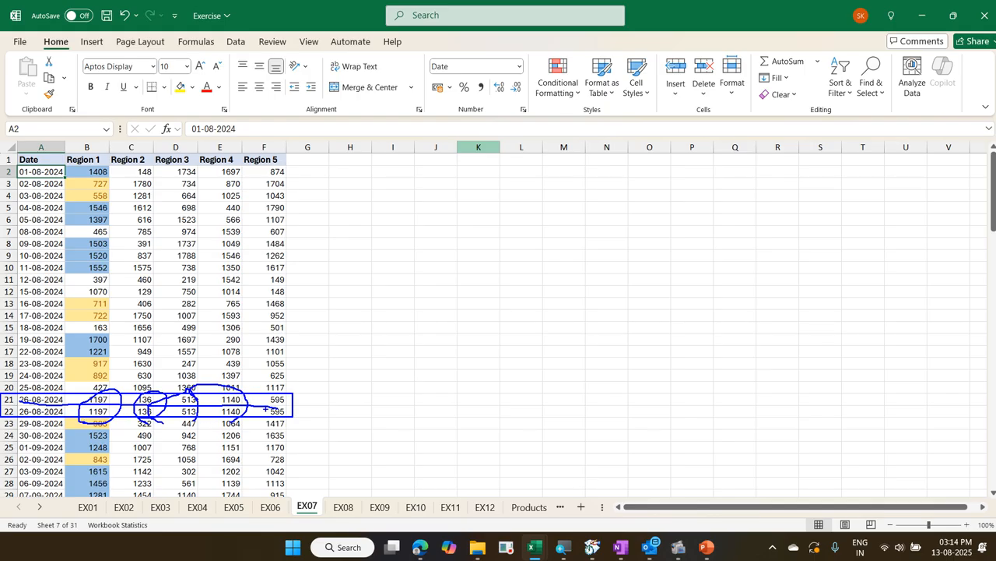
{"action": "mouse_move", "coordinate": [266, 409]}
{"action": "left_mouse_down"}
{"action": "mouse_move", "coordinate": [292, 389]}
{"action": "mouse_move", "coordinate": [268, 410]}
{"action": "left_mouse_up"}
{"action": "key", "text": "Escape"}
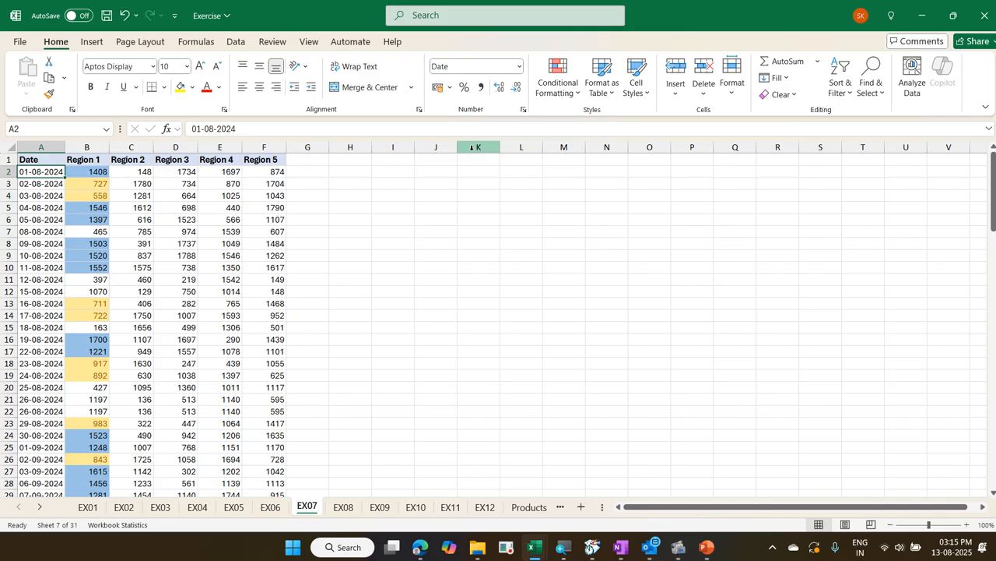
Highlight duplicate dates in A2:A116 with a Duplicate Values rule using Light Red Fill with Dark Red Text
{"action": "key", "text": "ctrl+shift+Down"}
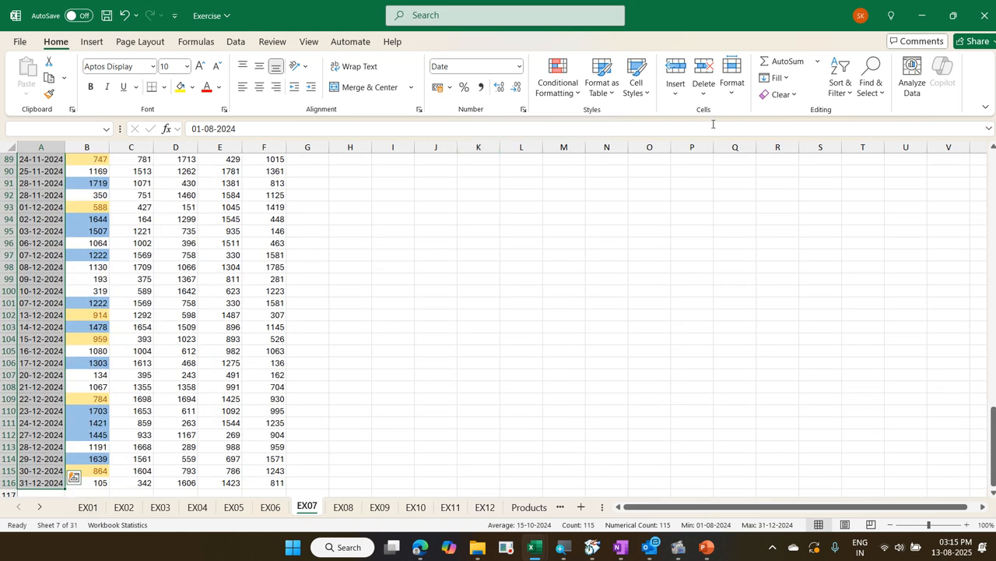
{"action": "left_click", "coordinate": [574, 82]}
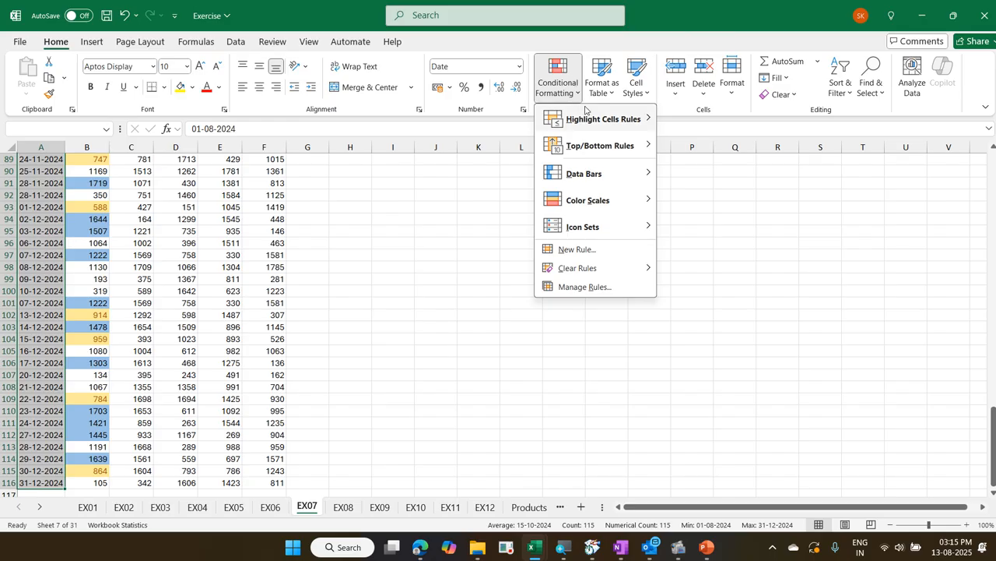
{"action": "mouse_move", "coordinate": [586, 113]}
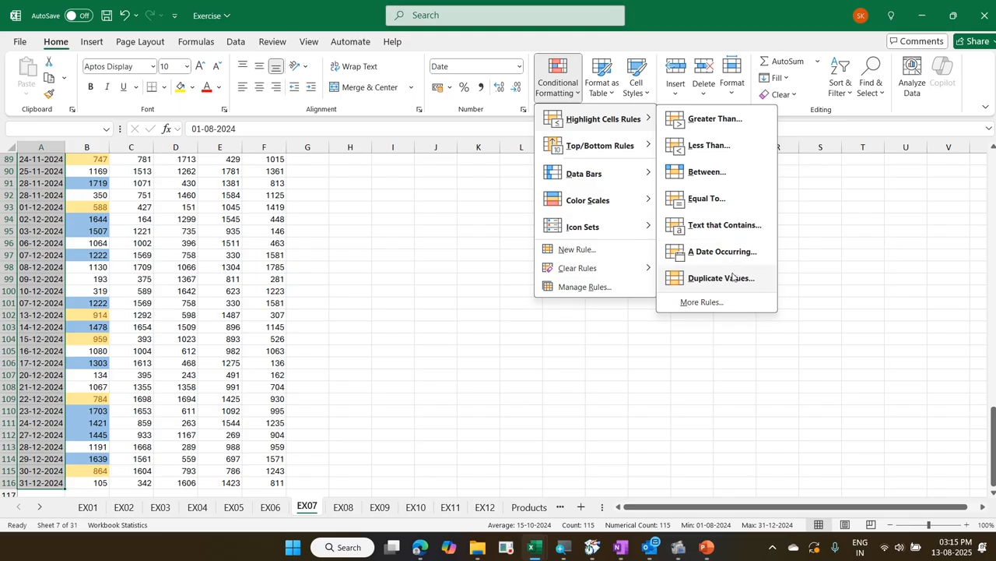
{"action": "left_click", "coordinate": [731, 276]}
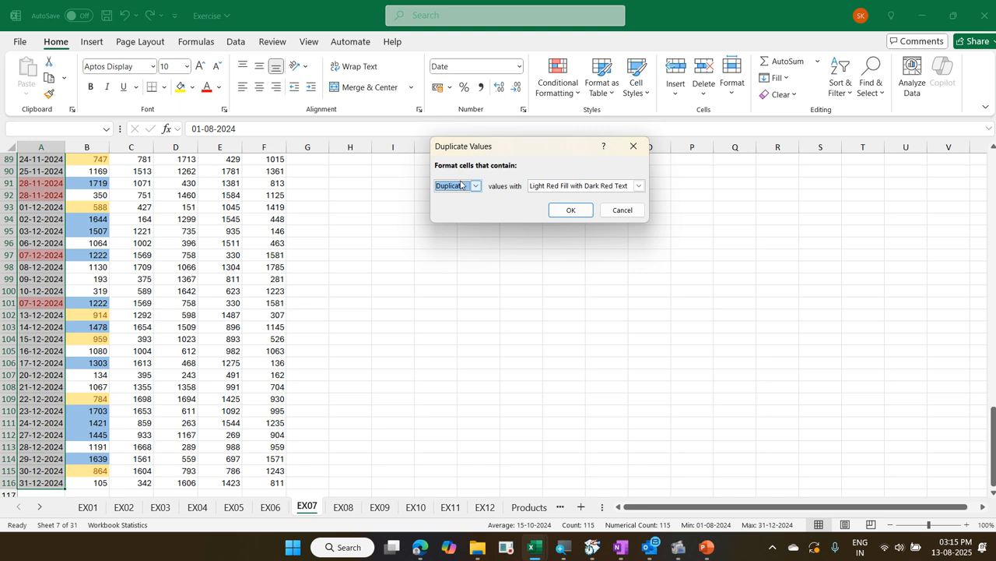
{"action": "left_click", "coordinate": [460, 186]}
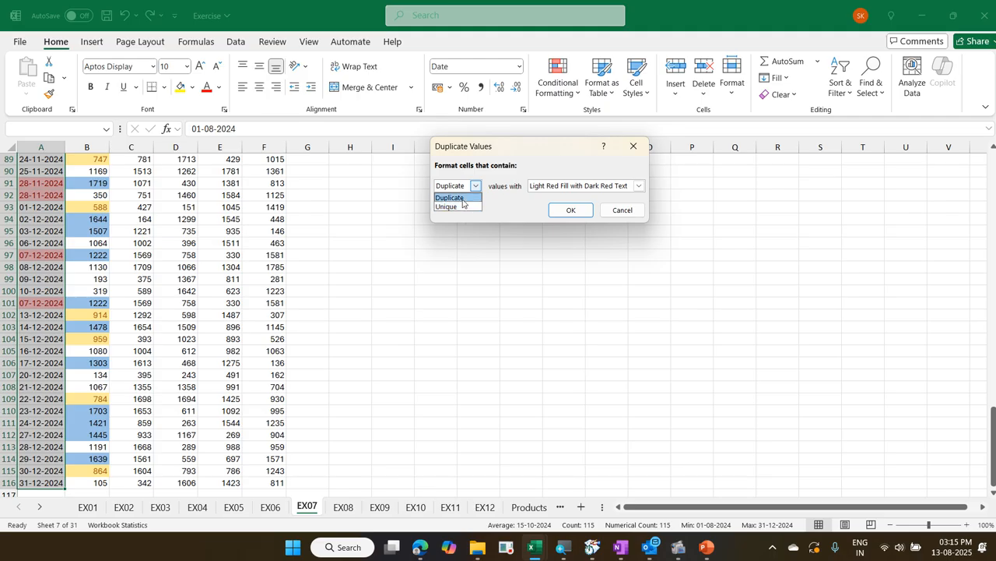
{"action": "left_click", "coordinate": [463, 200]}
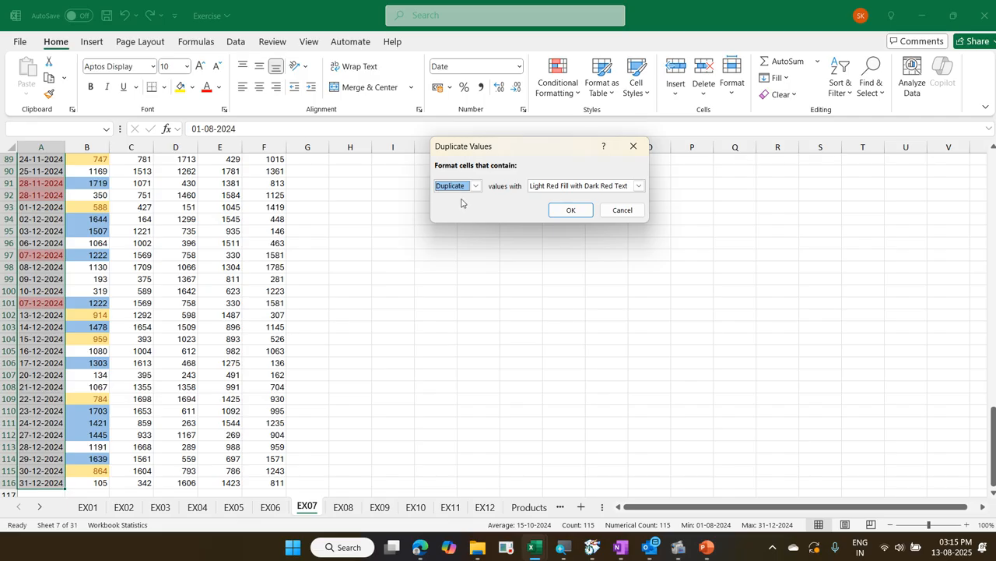
{"action": "left_click", "coordinate": [567, 208]}
Clear the range selection and look through the Date column to examine which dates are highlighted as duplicates
{"action": "scroll", "coordinate": [133, 186], "scroll_direction": "up", "scroll_amount": 2}
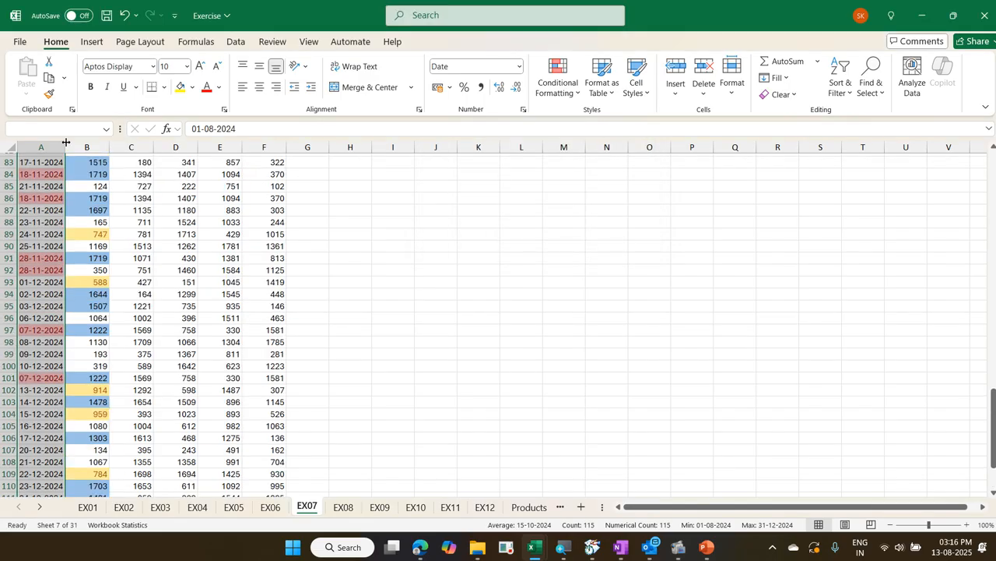
{"action": "scroll", "coordinate": [46, 215], "scroll_direction": "up", "scroll_amount": 13}
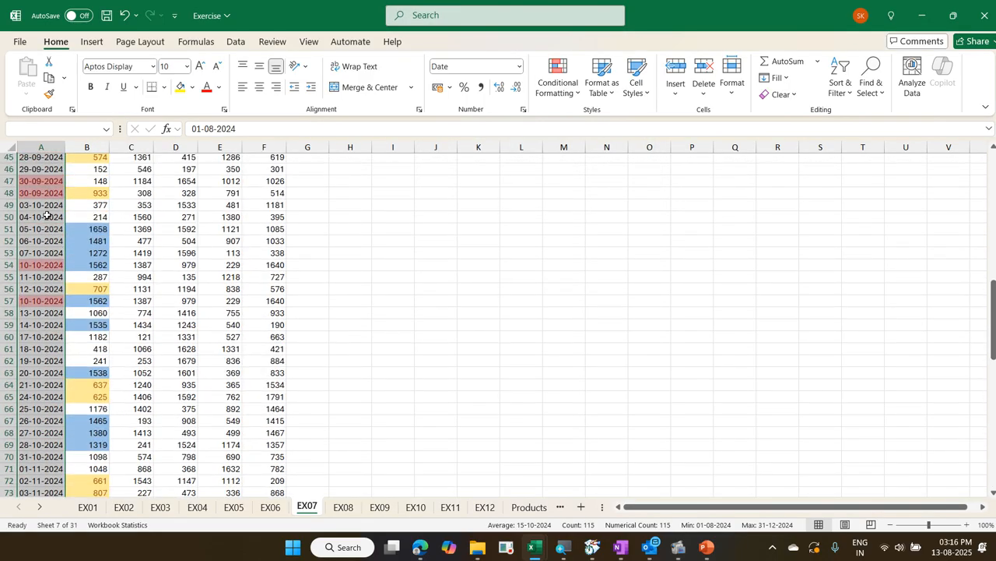
{"action": "scroll", "coordinate": [47, 215], "scroll_direction": "up", "scroll_amount": 11}
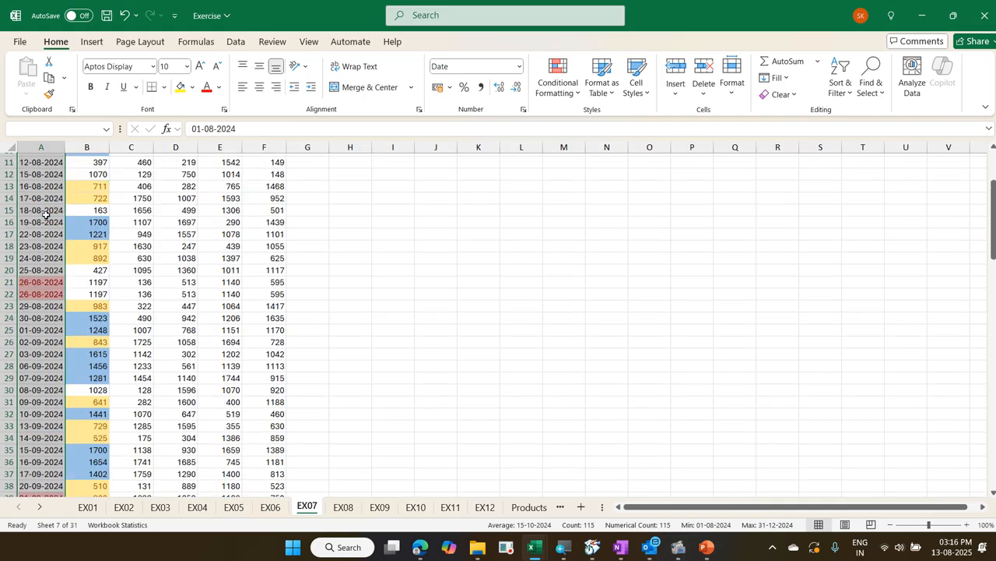
{"action": "scroll", "coordinate": [45, 217], "scroll_direction": "up", "scroll_amount": 4}
{"action": "left_click", "coordinate": [45, 217]}
{"action": "scroll", "coordinate": [45, 216], "scroll_direction": "down", "scroll_amount": 2}
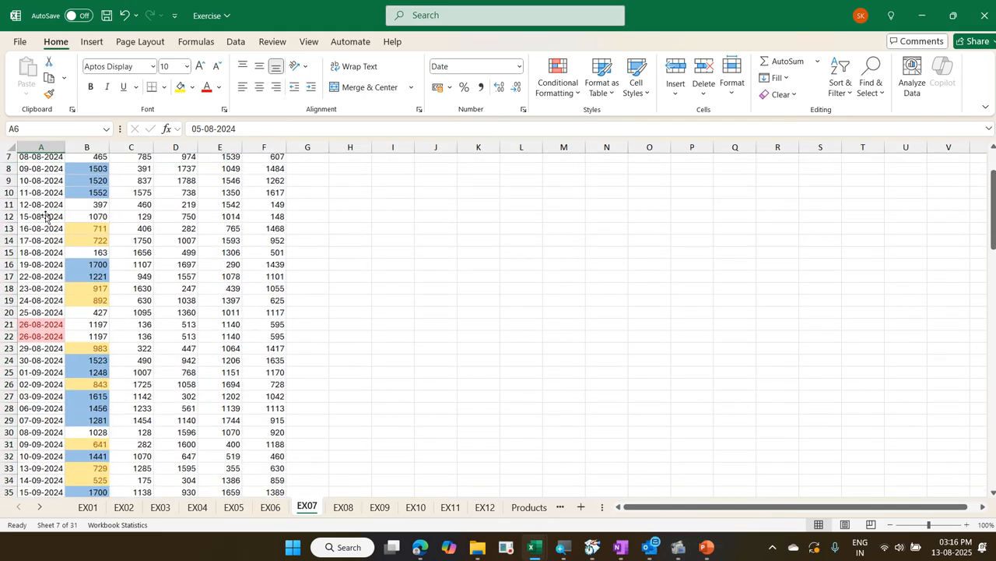
{"action": "scroll", "coordinate": [45, 217], "scroll_direction": "down", "scroll_amount": 4}
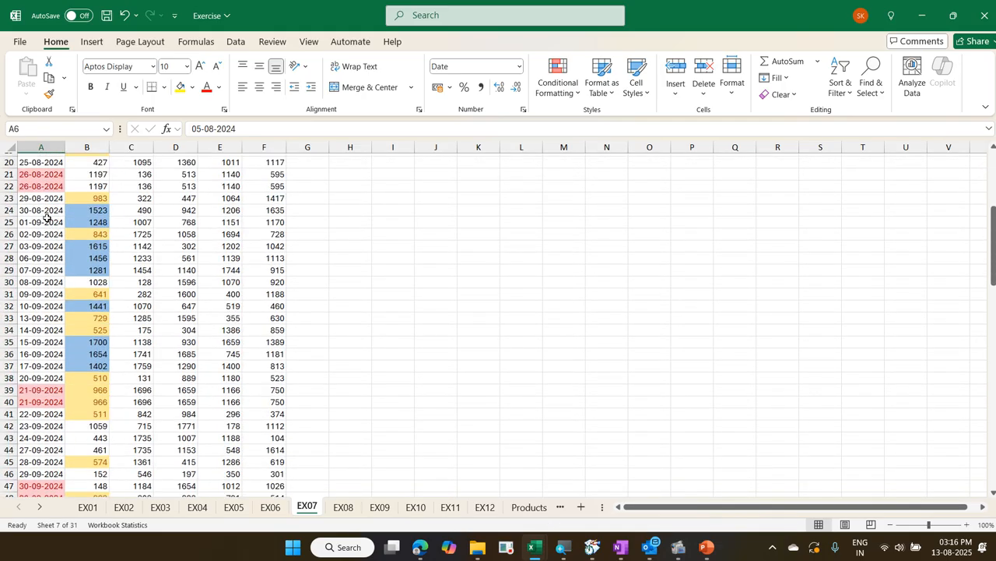
{"action": "scroll", "coordinate": [47, 216], "scroll_direction": "down", "scroll_amount": 4}
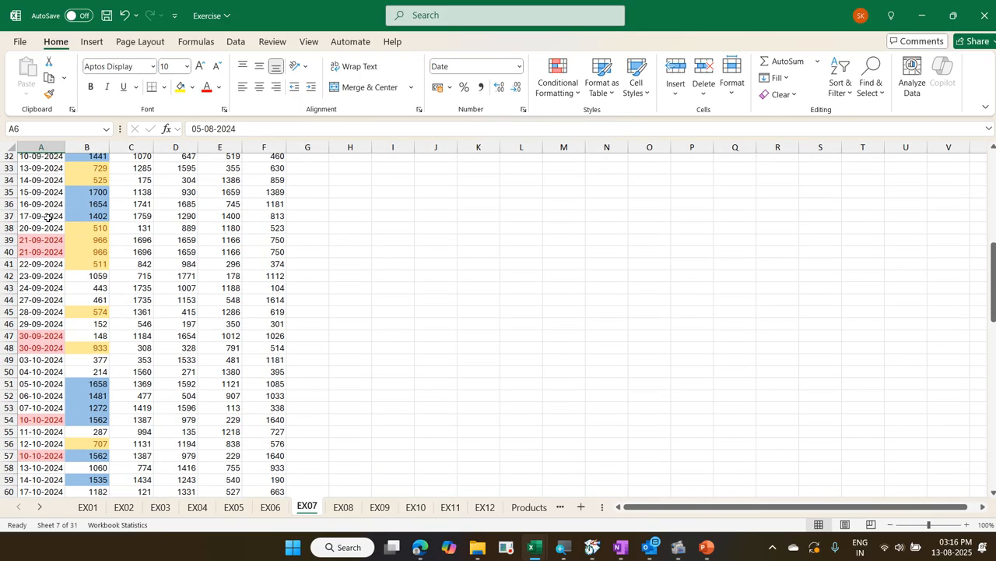
{"action": "scroll", "coordinate": [46, 217], "scroll_direction": "down", "scroll_amount": 2}
{"action": "scroll", "coordinate": [47, 217], "scroll_direction": "down", "scroll_amount": 11}
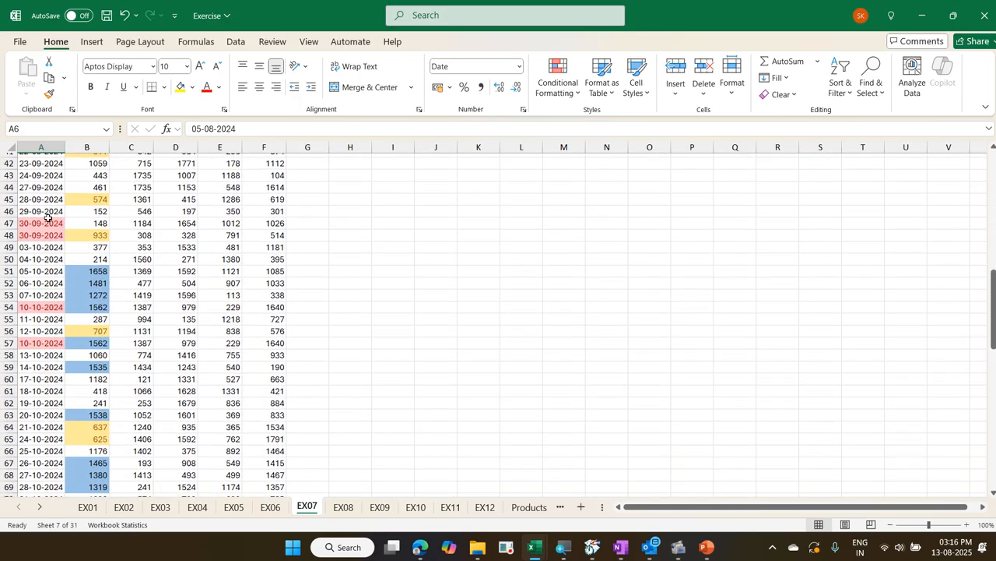
Review the remaining dates down to row 116 for highlighted duplicates and return to the start of the sheet
{"action": "scroll", "coordinate": [50, 218], "scroll_direction": "down", "scroll_amount": 1}
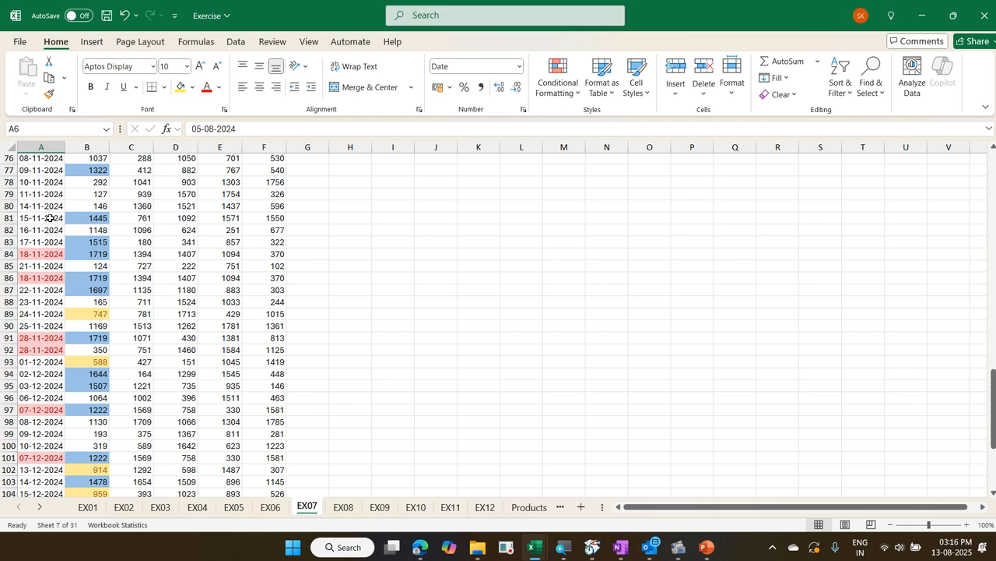
{"action": "scroll", "coordinate": [50, 219], "scroll_direction": "down", "scroll_amount": 2}
{"action": "scroll", "coordinate": [49, 218], "scroll_direction": "down", "scroll_amount": 4}
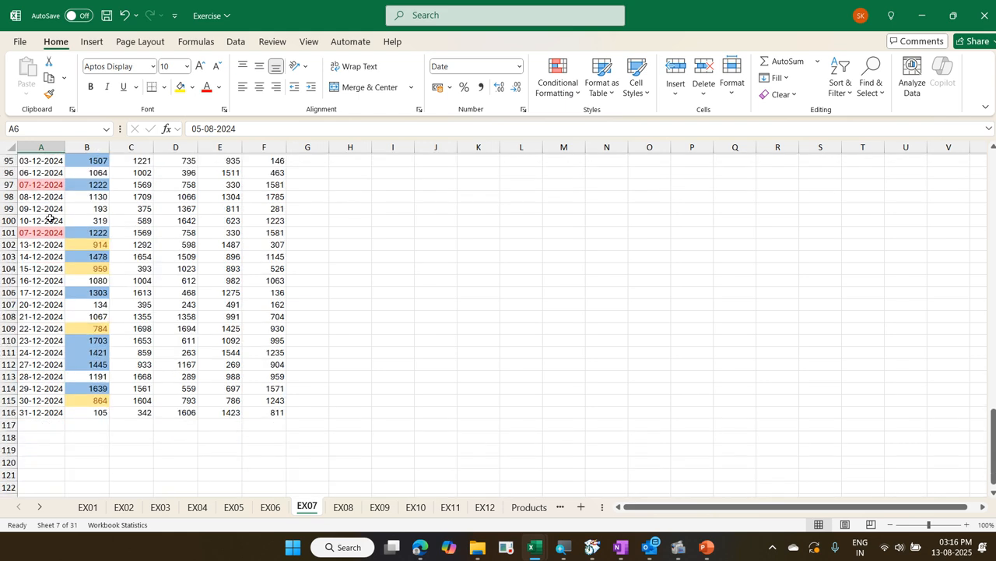
{"action": "scroll", "coordinate": [50, 219], "scroll_direction": "up", "scroll_amount": 20}
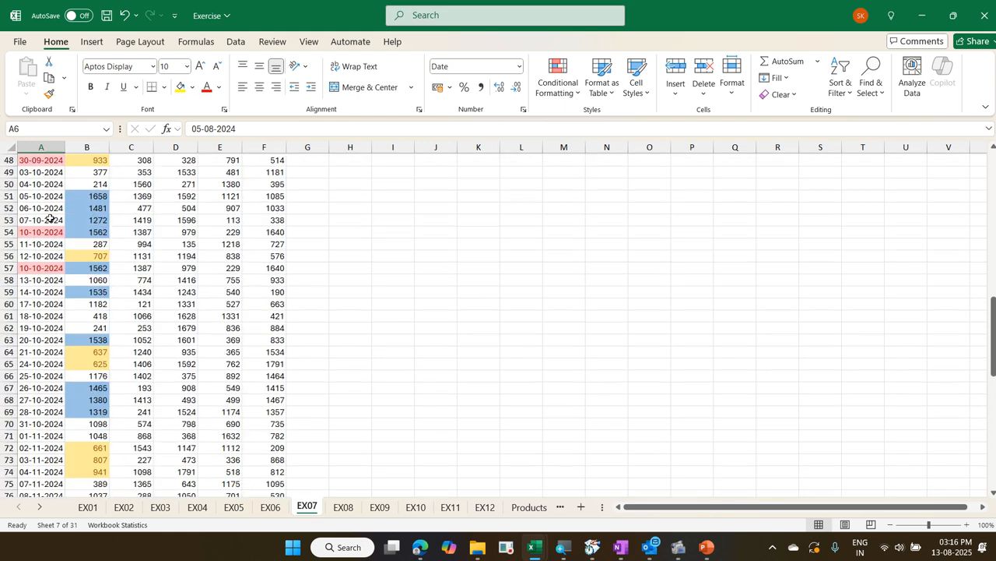
{"action": "scroll", "coordinate": [50, 219], "scroll_direction": "up", "scroll_amount": 2}
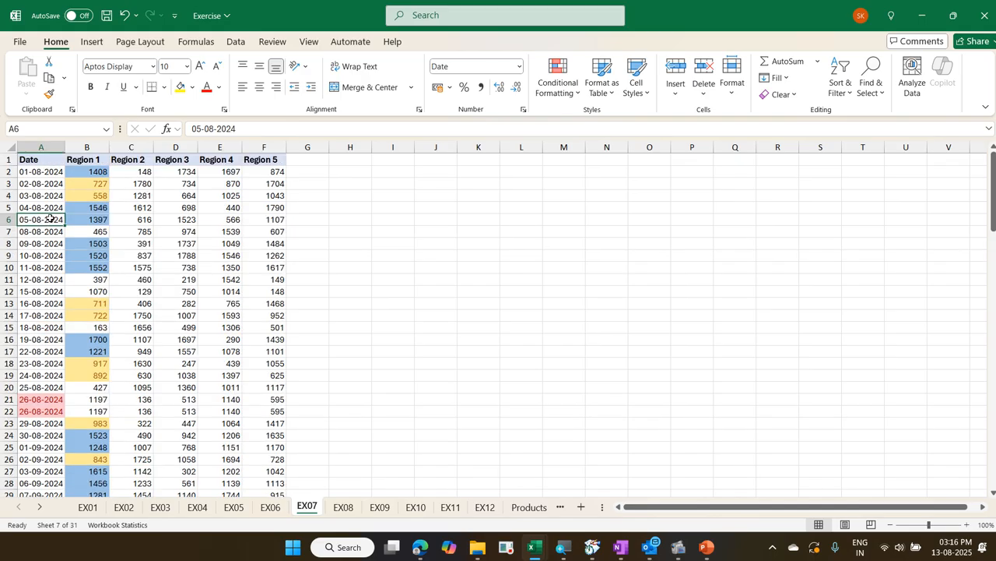
Undo the duplicate-date rule and reapply it to A2:A116, previewing Unique before choosing Duplicate with Light Red Fill with Dark Red Text
{"action": "left_click", "coordinate": [125, 16]}
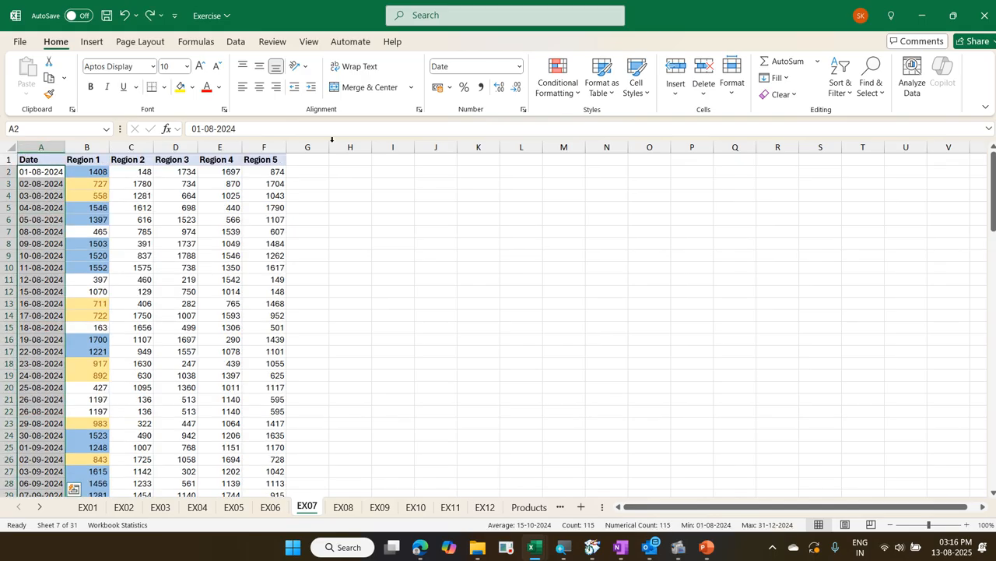
{"action": "left_click", "coordinate": [557, 77]}
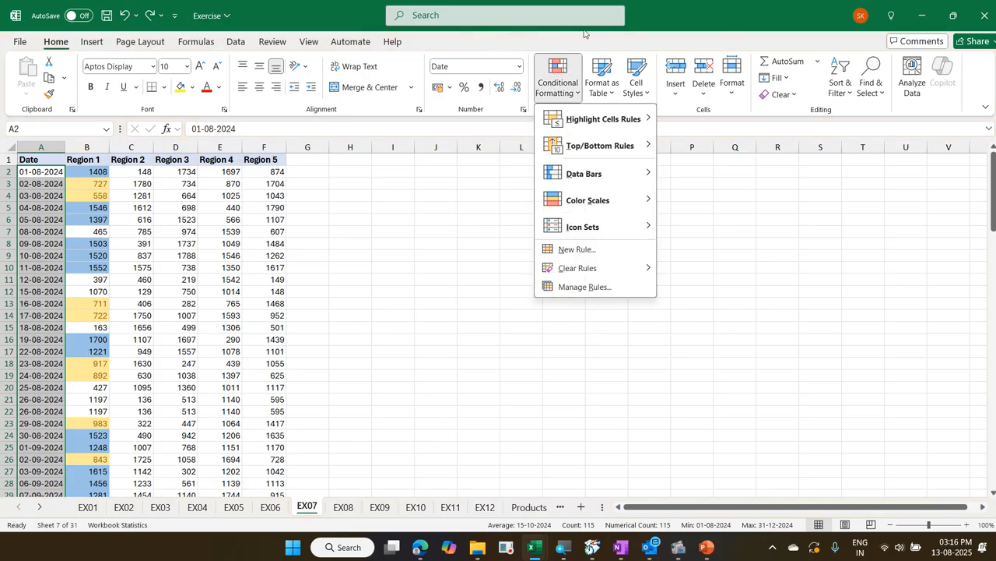
{"action": "mouse_move", "coordinate": [627, 129]}
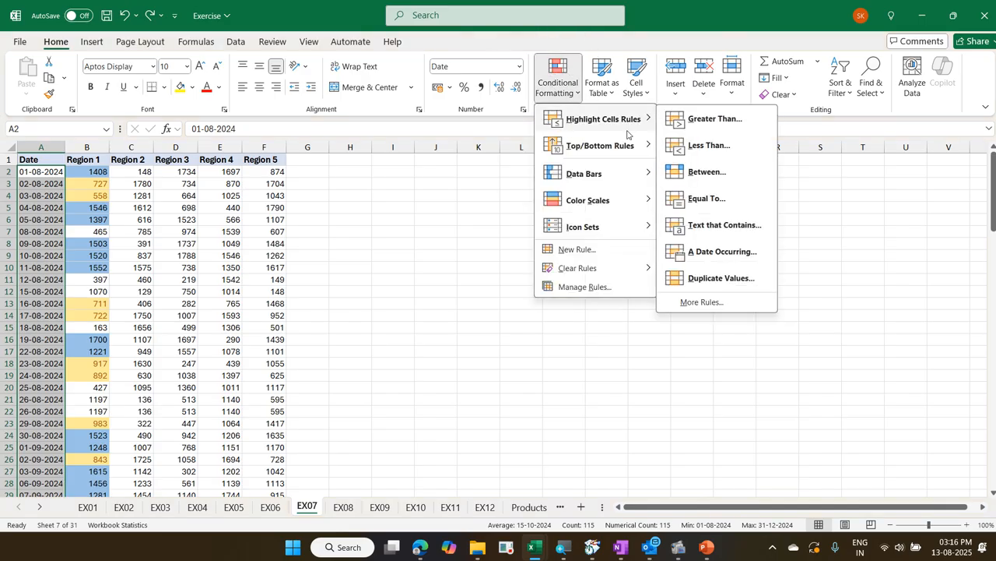
{"action": "left_click", "coordinate": [710, 278]}
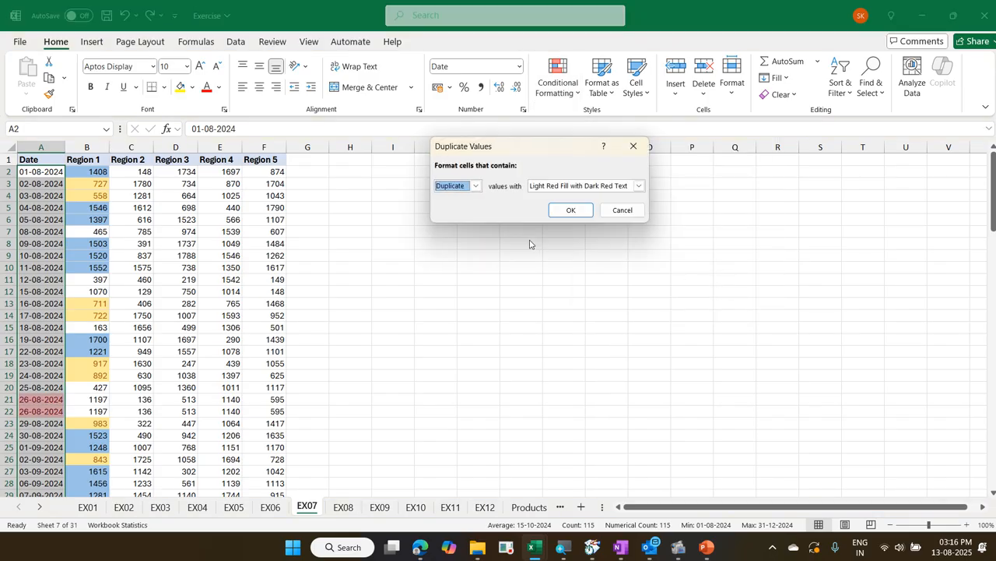
{"action": "left_click", "coordinate": [475, 185]}
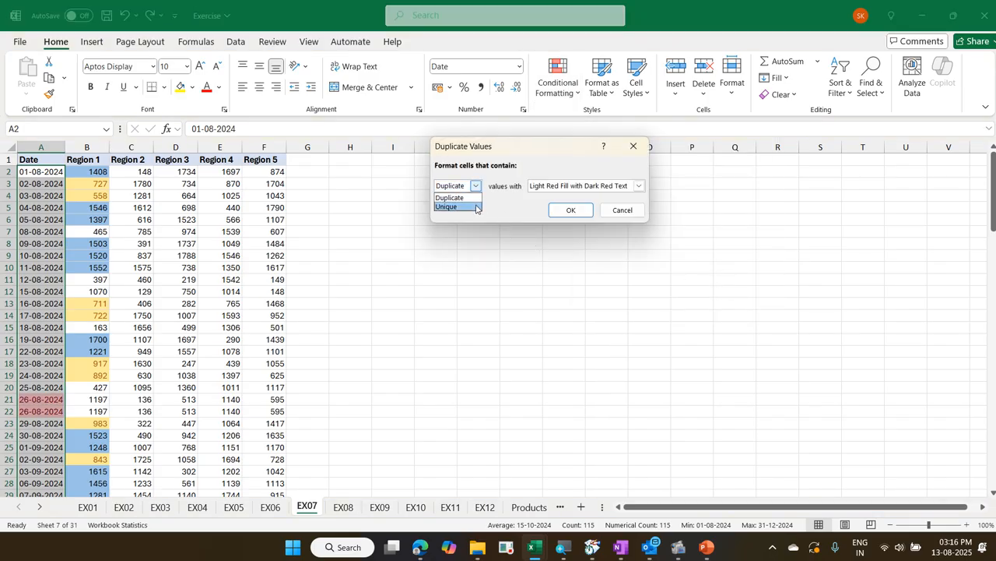
{"action": "left_click", "coordinate": [477, 207]}
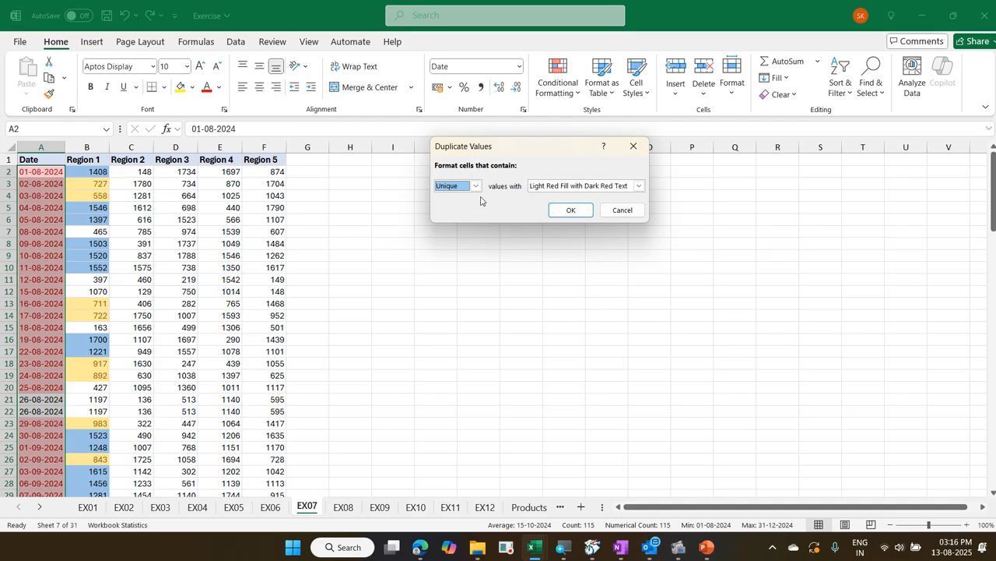
{"action": "left_click", "coordinate": [476, 185]}
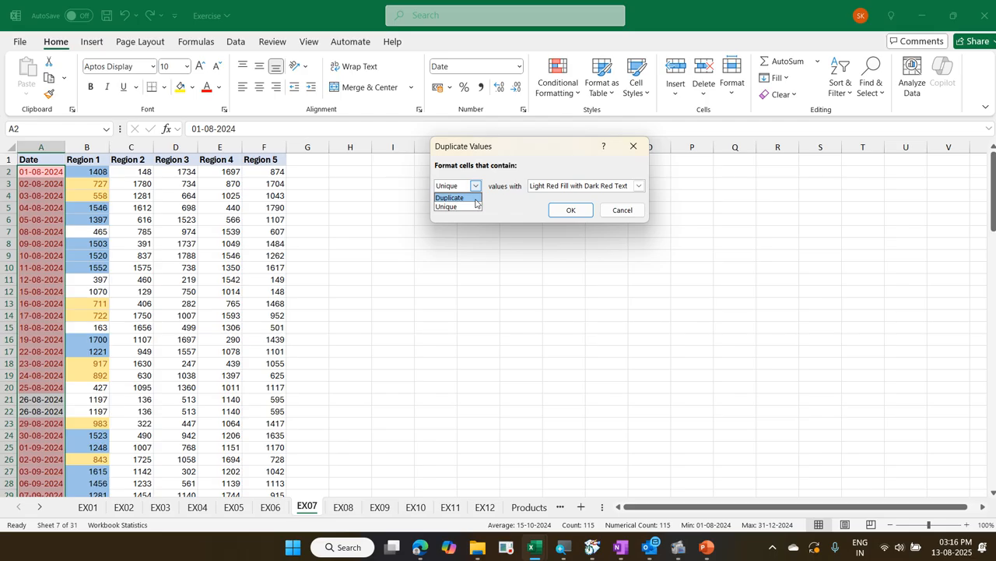
{"action": "left_click", "coordinate": [475, 198]}
{"action": "left_click", "coordinate": [570, 212]}
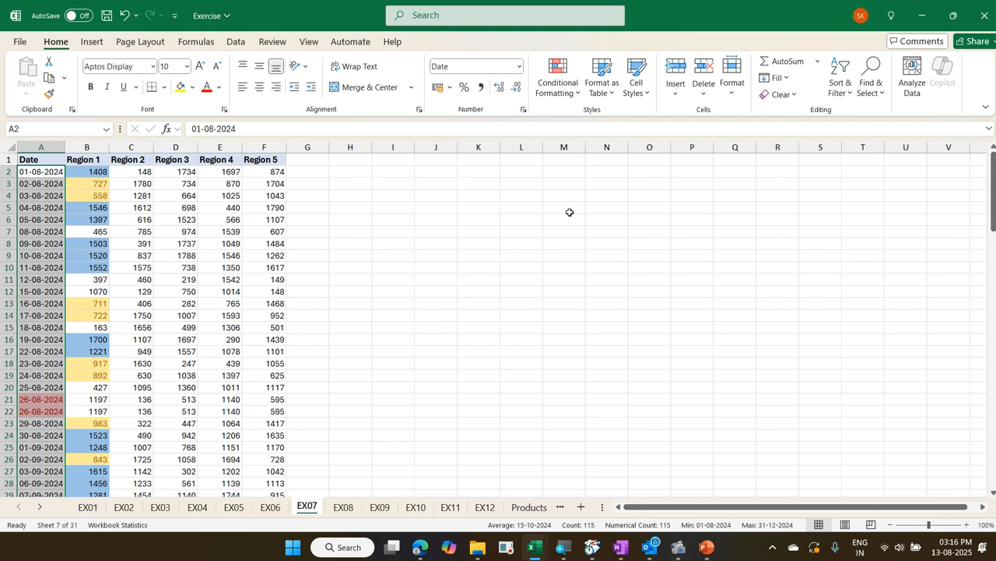
{"action": "left_click", "coordinate": [257, 256]}
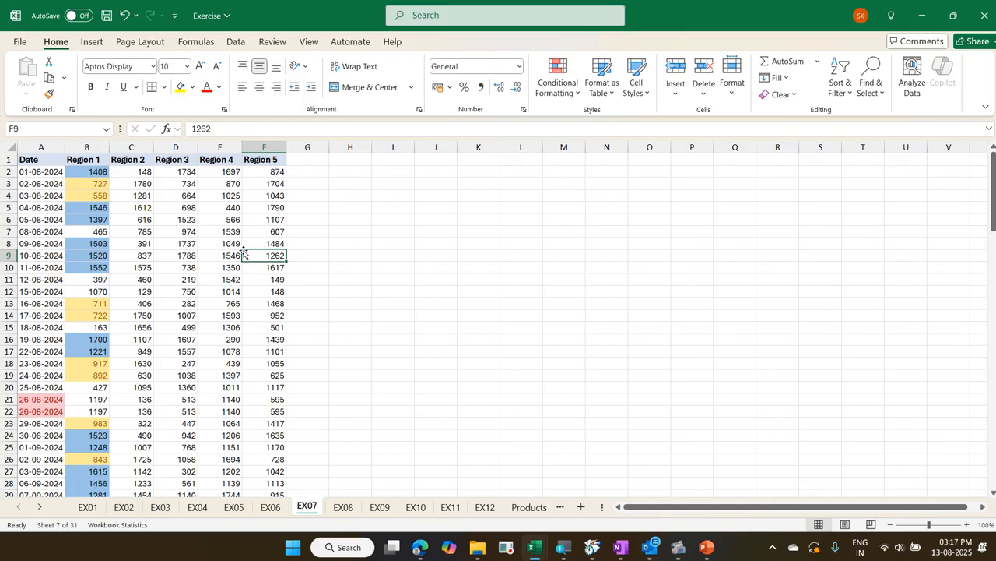
Select the data region and the whole sheet, first from D12 and again from A12, and collapse the selection
{"action": "left_click", "coordinate": [195, 294]}
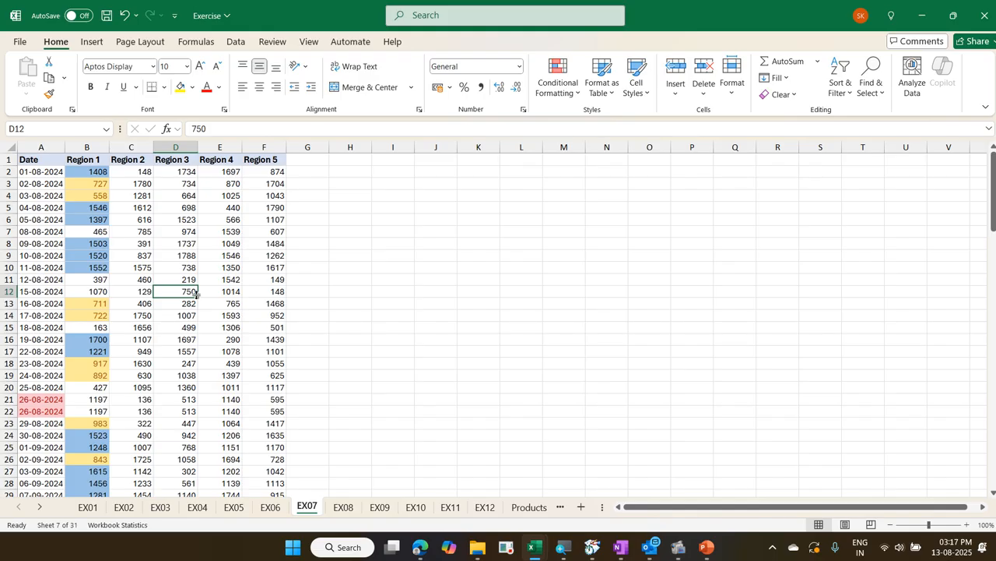
{"action": "key", "text": "ctrl+a"}
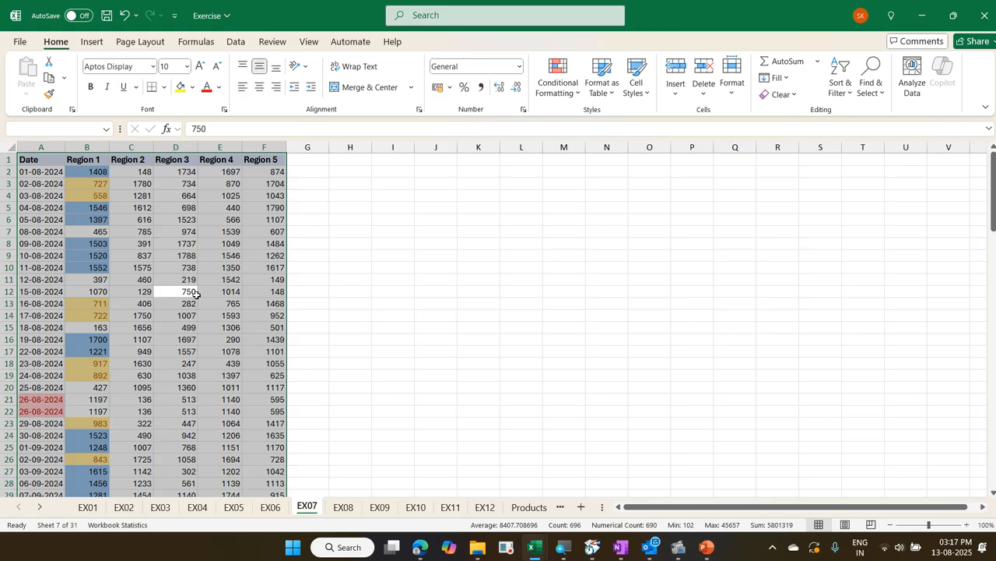
{"action": "key", "text": "ctrl+a"}
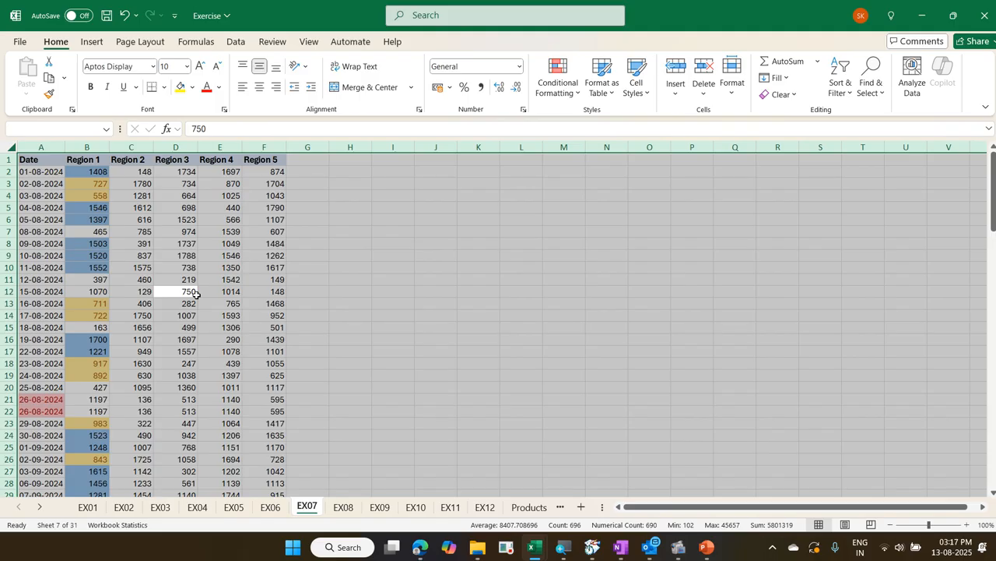
{"action": "key", "text": "Home"}
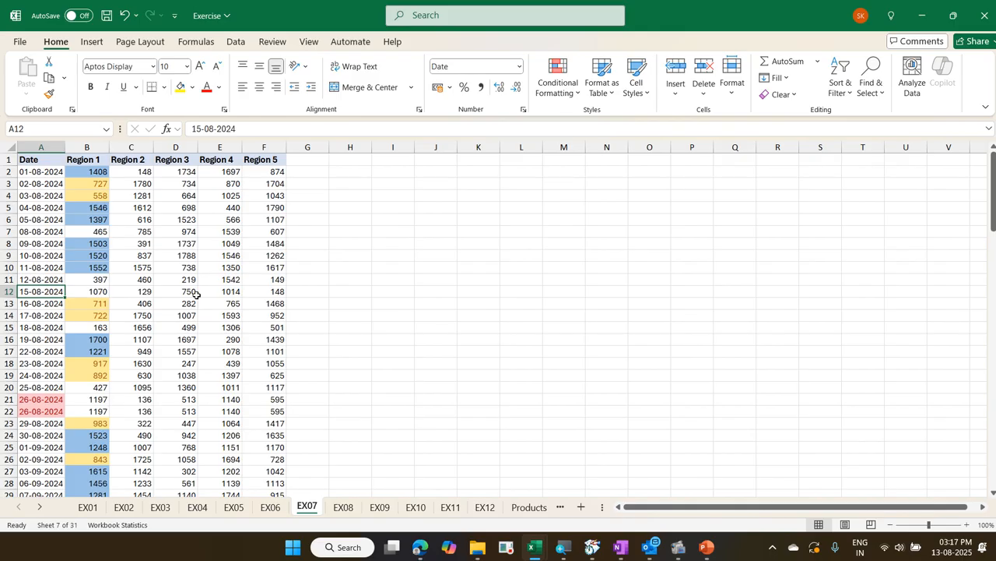
{"action": "key", "text": "ctrl+a"}
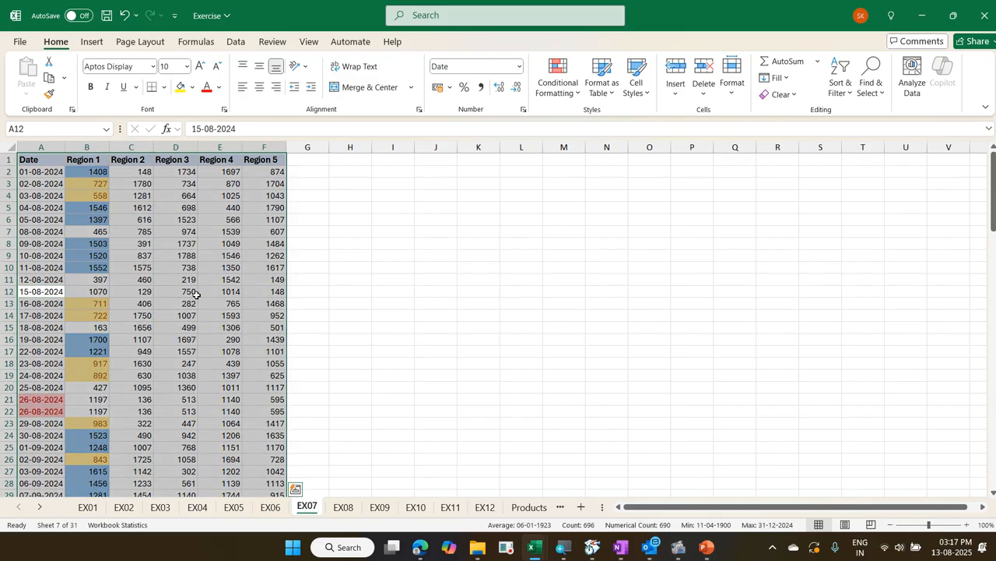
{"action": "key", "text": "ctrl+a"}
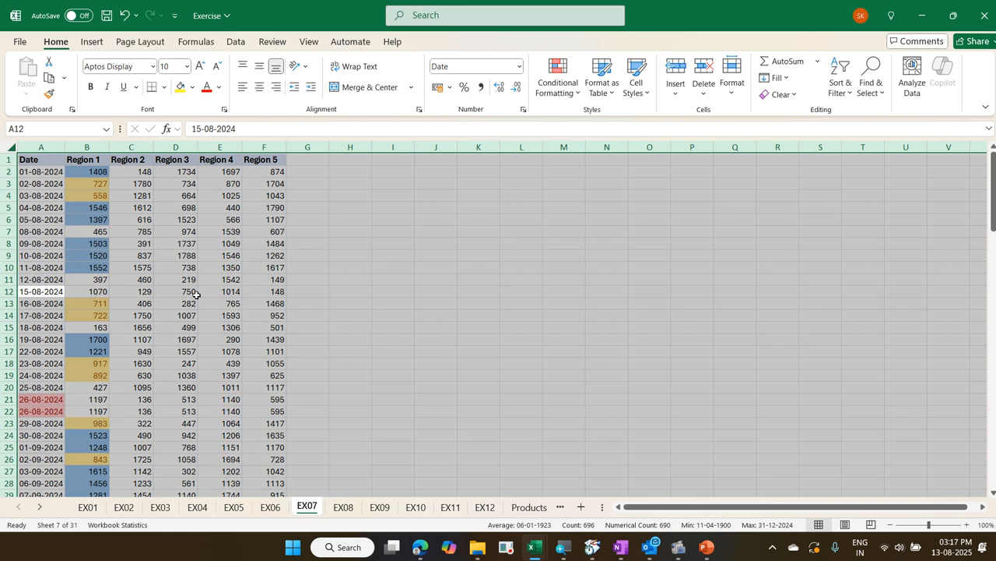
{"action": "key", "text": "shift+BackSpace"}
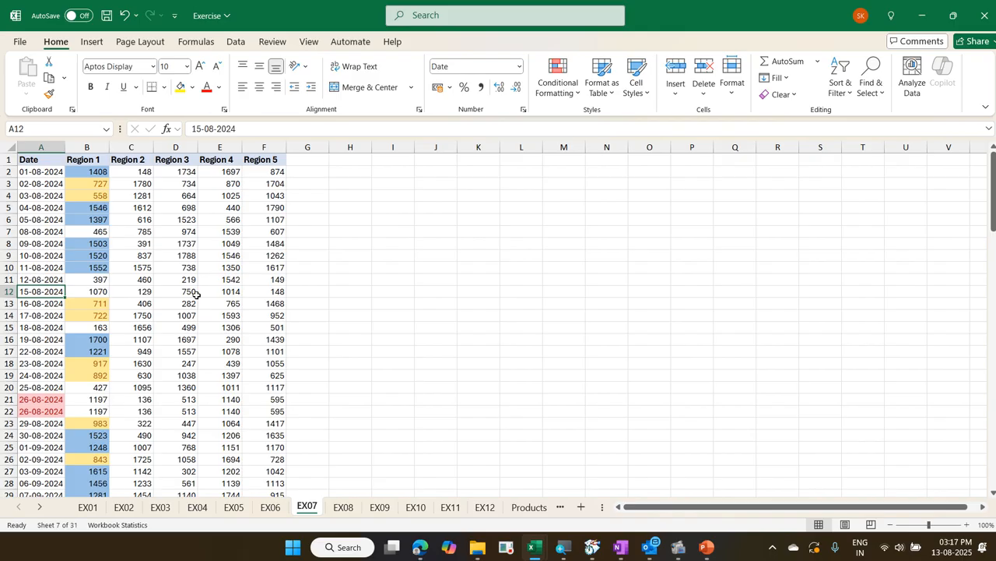
Clear the date in cell A9 to leave a gap in the Date column
{"action": "key", "text": "ctrl+Home"}
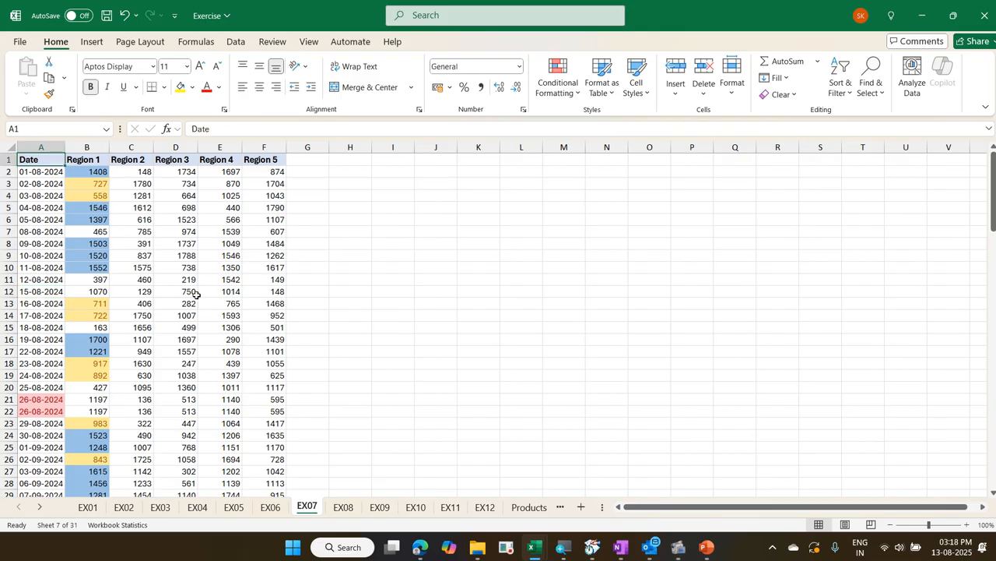
{"action": "key", "text": "Down"}
{"action": "key", "text": "Down"}
{"action": "key", "text": "Down"}
{"action": "key", "text": "Down"}
{"action": "key", "text": "Down"}
{"action": "key", "text": "Down"}
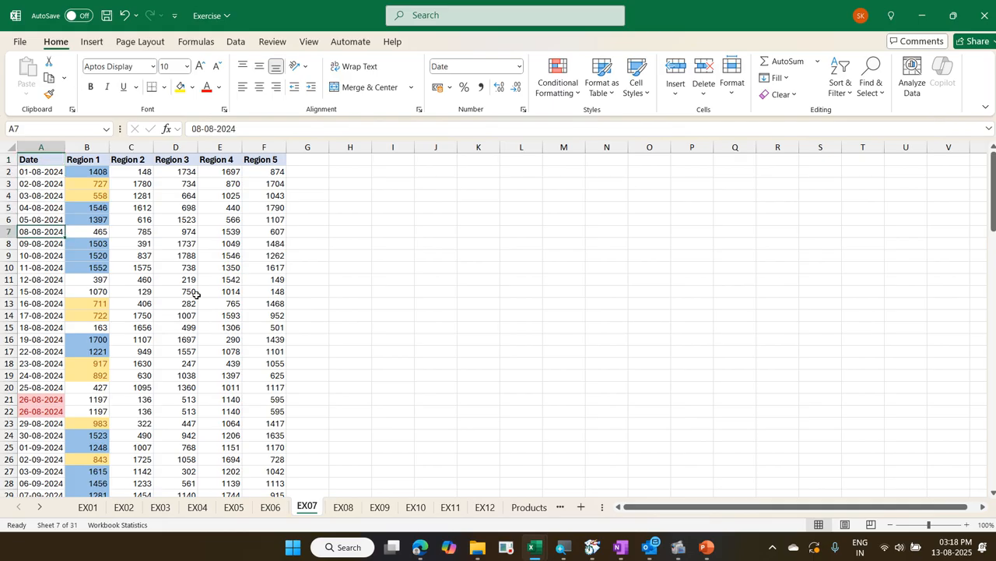
{"action": "key", "text": "ctrl+Home"}
{"action": "key", "text": "Down"}
{"action": "key", "text": "Down"}
{"action": "key", "text": "Down"}
{"action": "key", "text": "Down"}
{"action": "key", "text": "Down"}
{"action": "key", "text": "Down"}
{"action": "key", "text": "Down"}
{"action": "key", "text": "Down"}
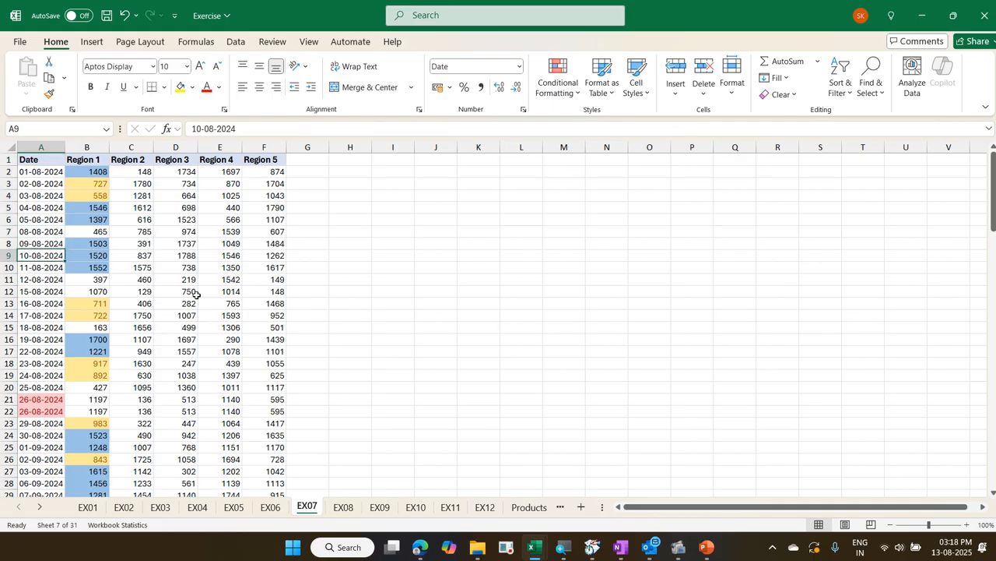
{"action": "key", "text": "Delete"}
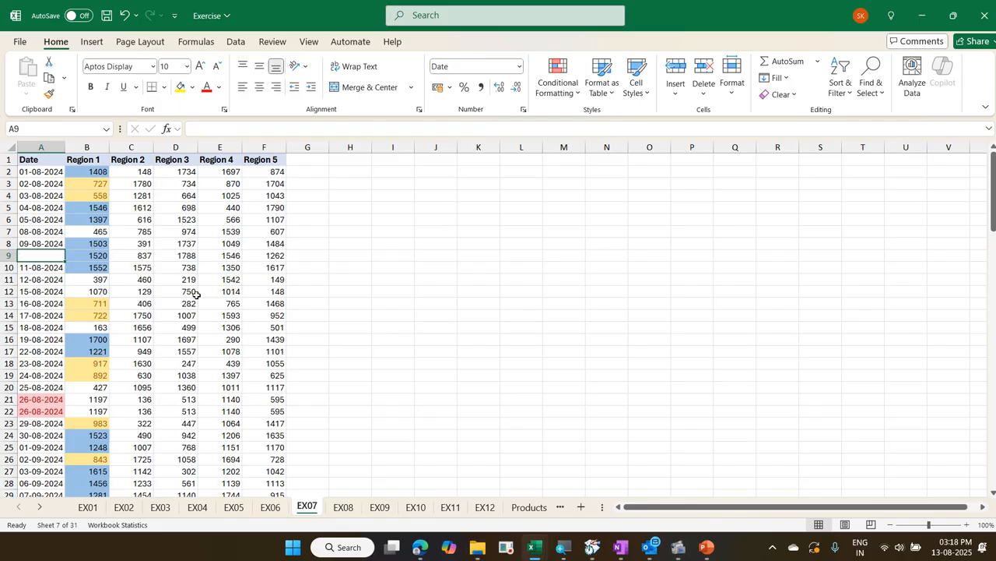
Extend the selection from A1 across the headers and down to the gap, and undo the deletion of the date in A9
{"action": "key", "text": "Up"}
{"action": "key", "text": "Up"}
{"action": "key", "text": "Up"}
{"action": "key", "text": "Up"}
{"action": "key", "text": "Up"}
{"action": "key", "text": "Up"}
{"action": "key", "text": "Up"}
{"action": "key", "text": "Up"}
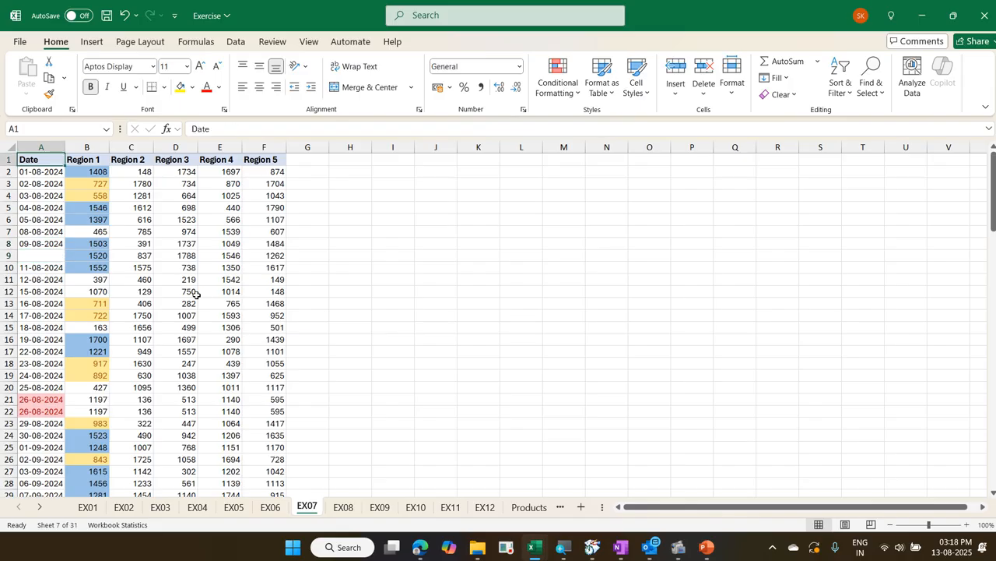
{"action": "key", "text": "ctrl+shift+Right"}
{"action": "key", "text": "ctrl+shift+Down"}
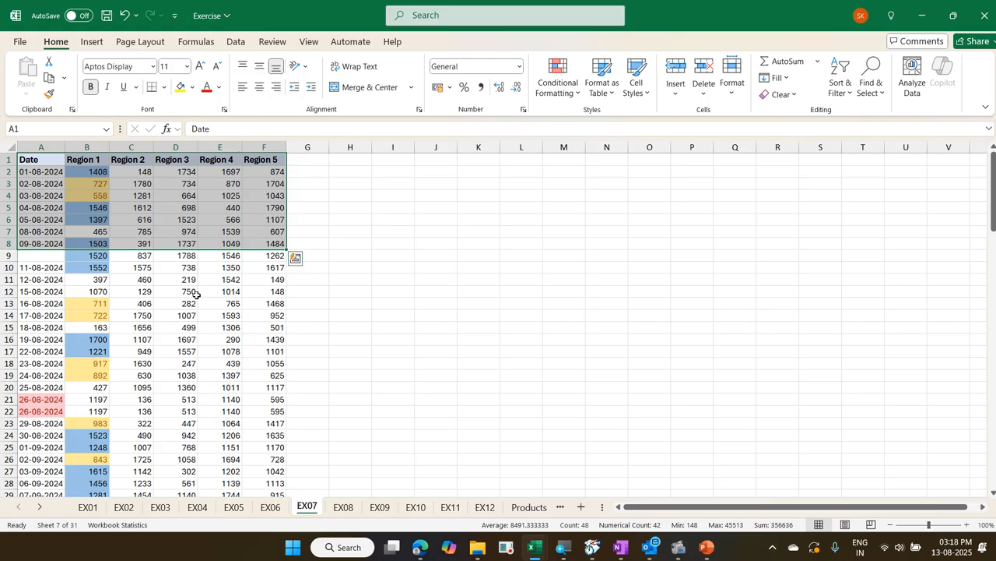
{"action": "key", "text": "ctrl+z"}
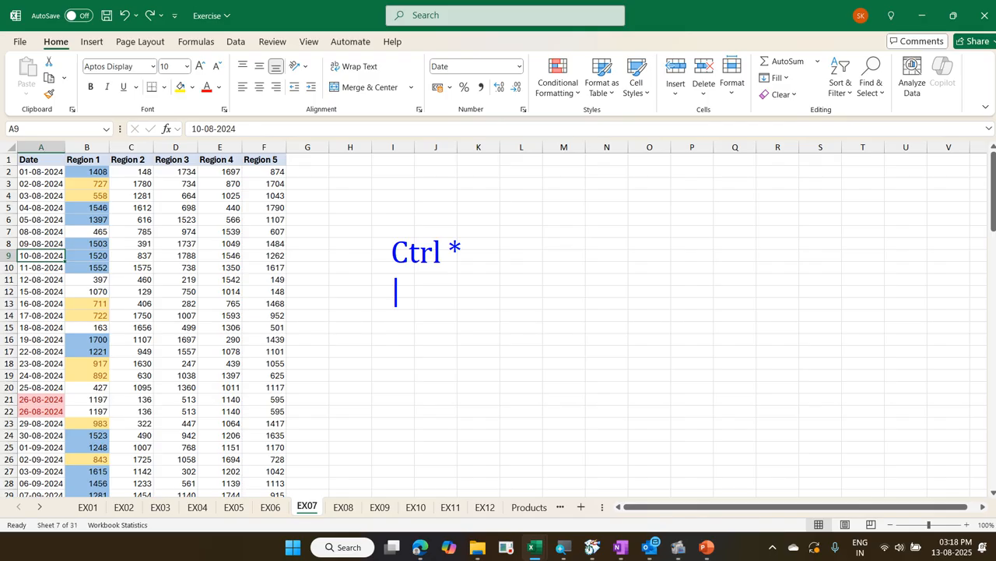
Write the on-screen note "Ctrl Shift 8" beneath "Ctrl *" beside the data, and clear the notes
{"action": "type", "text": "Ctrl S"}
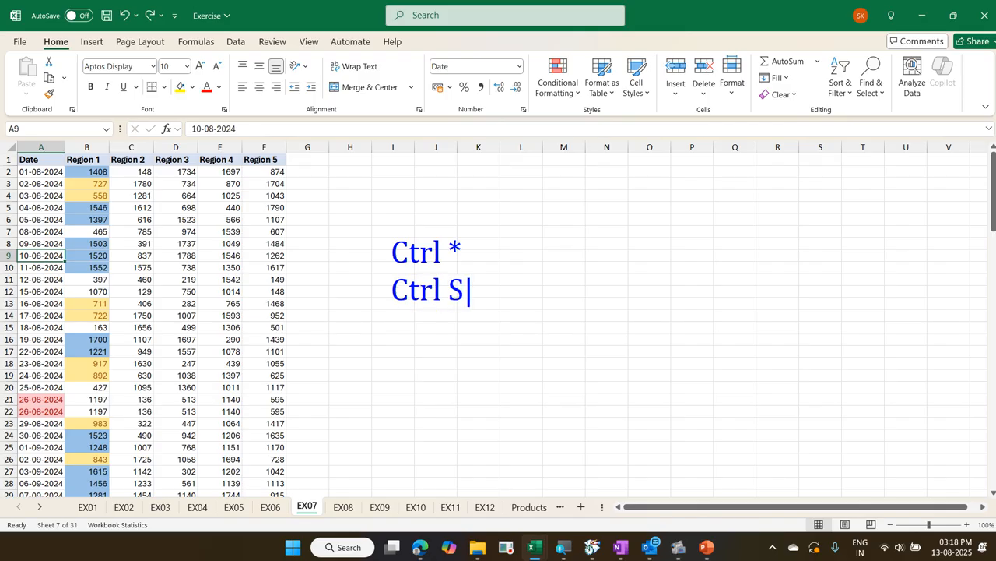
{"action": "type", "text": "hift 8"}
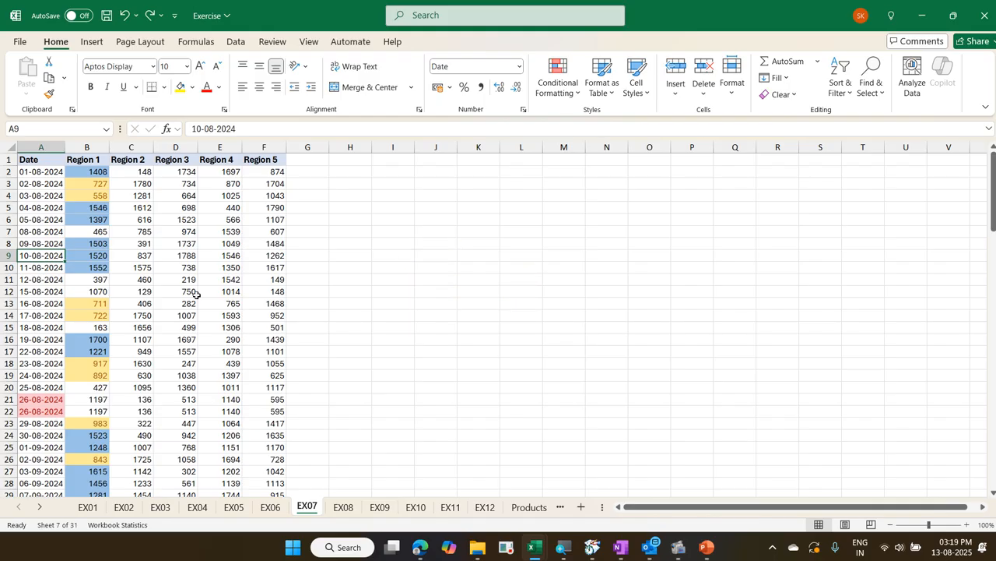
Select the entire data region around A9, and move the selection to the first date in A2
{"action": "key", "text": "ctrl+shift+8"}
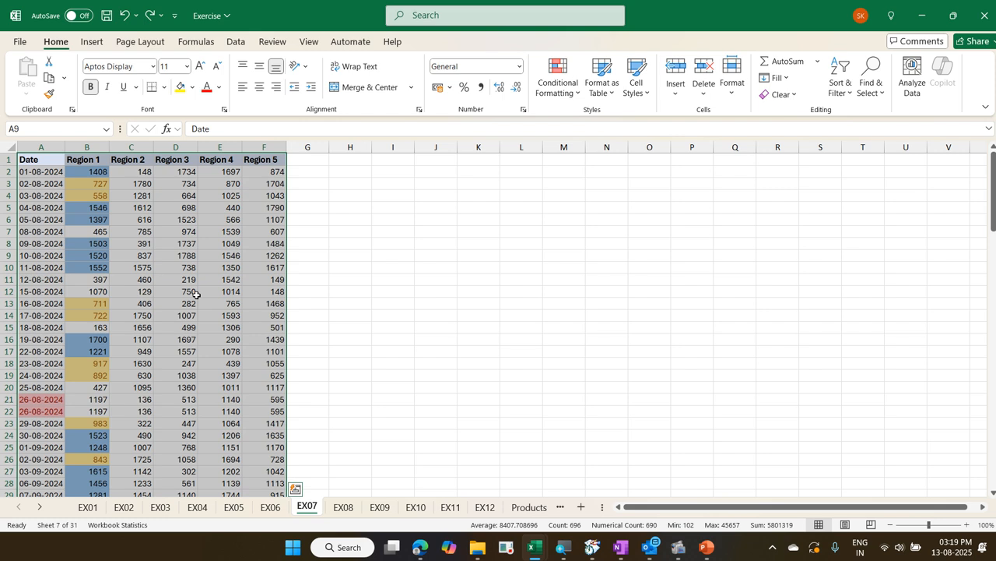
{"action": "key", "text": "ctrl+shift+8"}
{"action": "key", "text": "Down"}
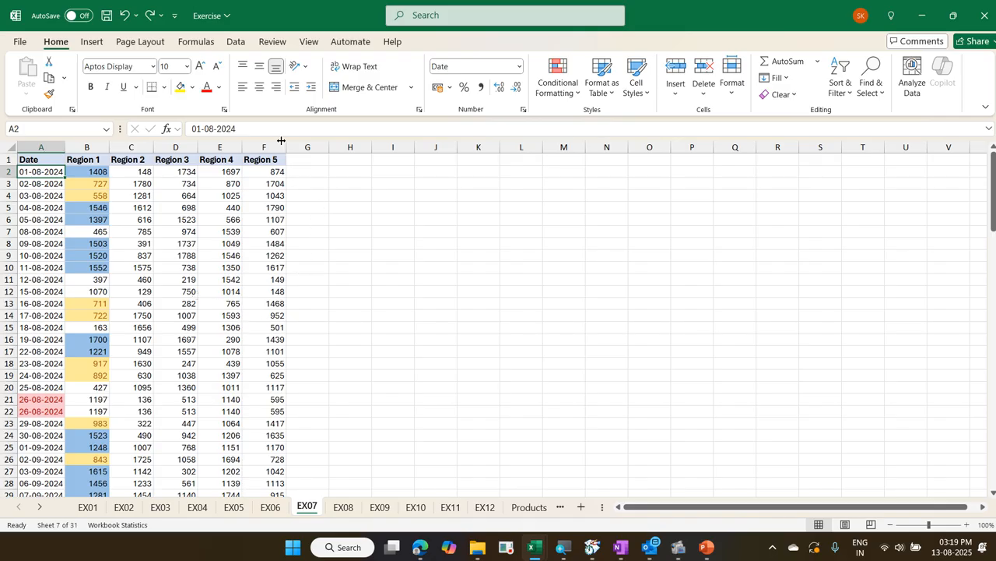
Show the data tools, outline the Remove Duplicates command with an on-screen rectangle, and restore and re-maximize the workbook window
{"action": "left_click", "coordinate": [233, 42]}
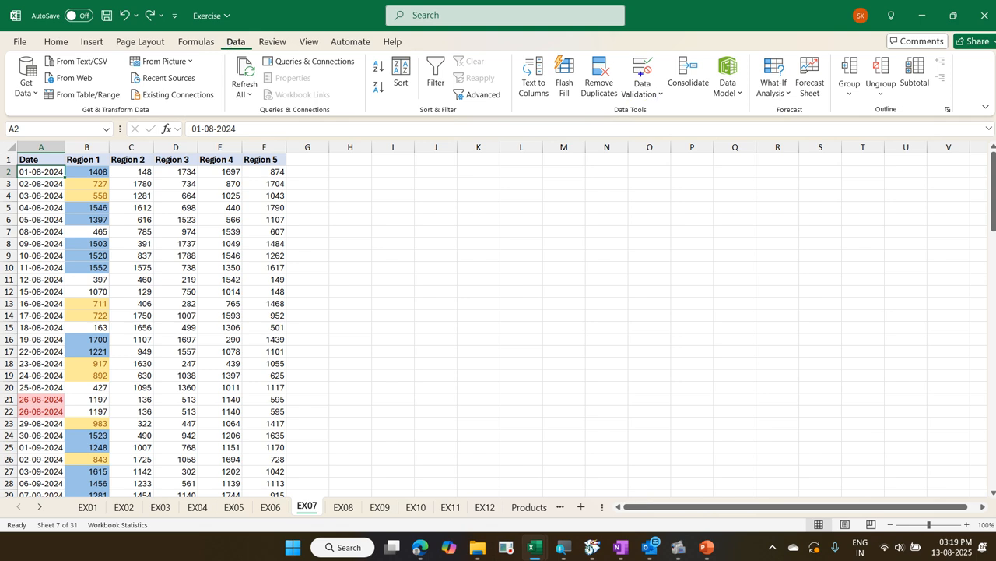
{"action": "mouse_move", "coordinate": [579, 46]}
{"action": "left_mouse_down"}
{"action": "mouse_move", "coordinate": [621, 129]}
{"action": "mouse_move", "coordinate": [622, 112]}
{"action": "left_mouse_up"}
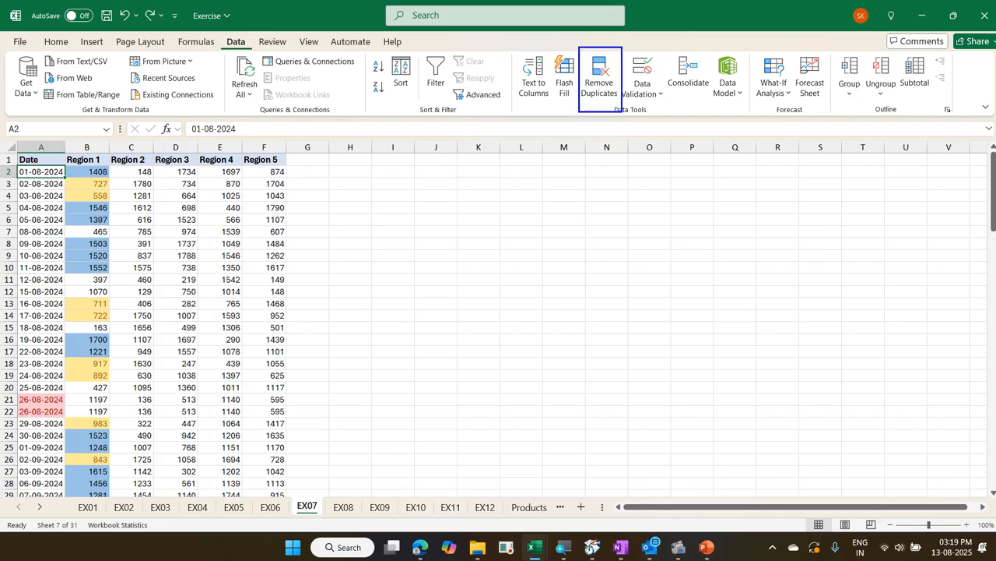
{"action": "left_click", "coordinate": [951, 14]}
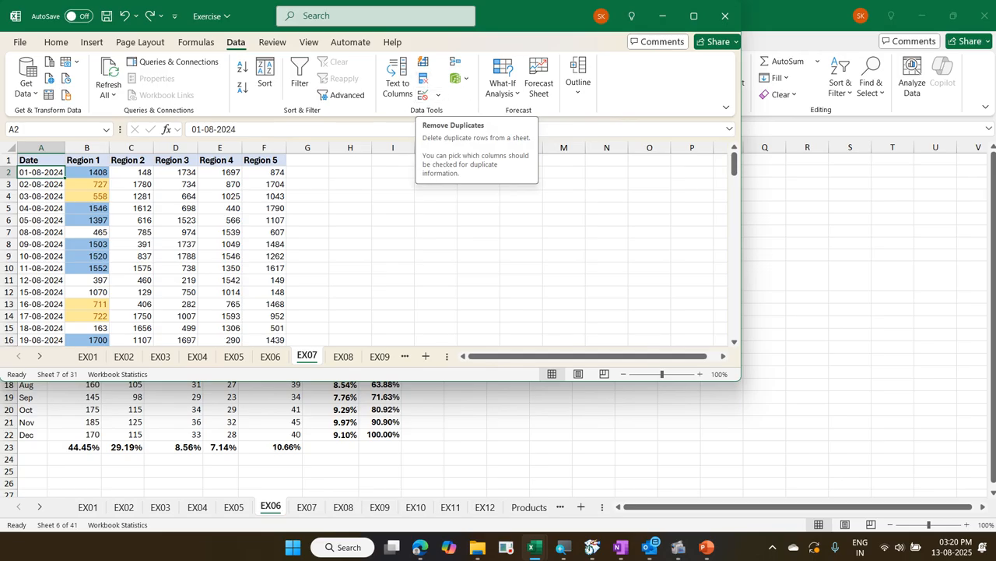
{"action": "left_click", "coordinate": [695, 16]}
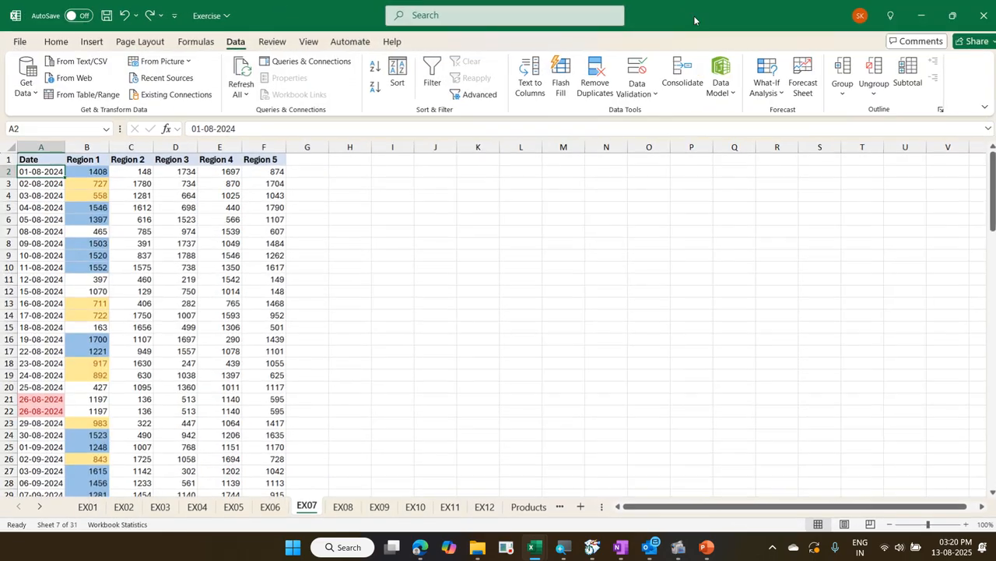
{"action": "left_click", "coordinate": [181, 258]}
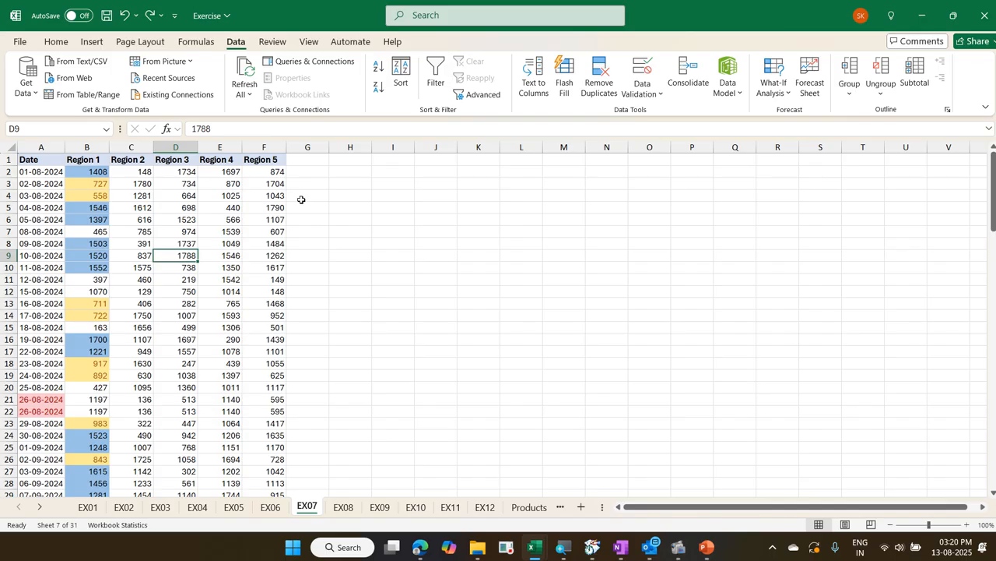
{"action": "key", "text": "alt"}
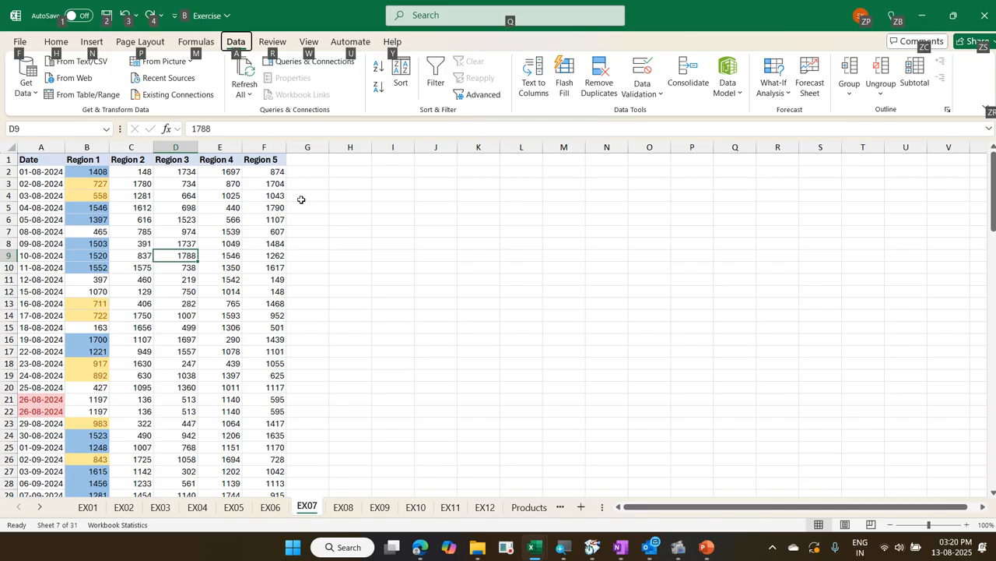
{"action": "key", "text": "a"}
{"action": "key", "text": "m"}
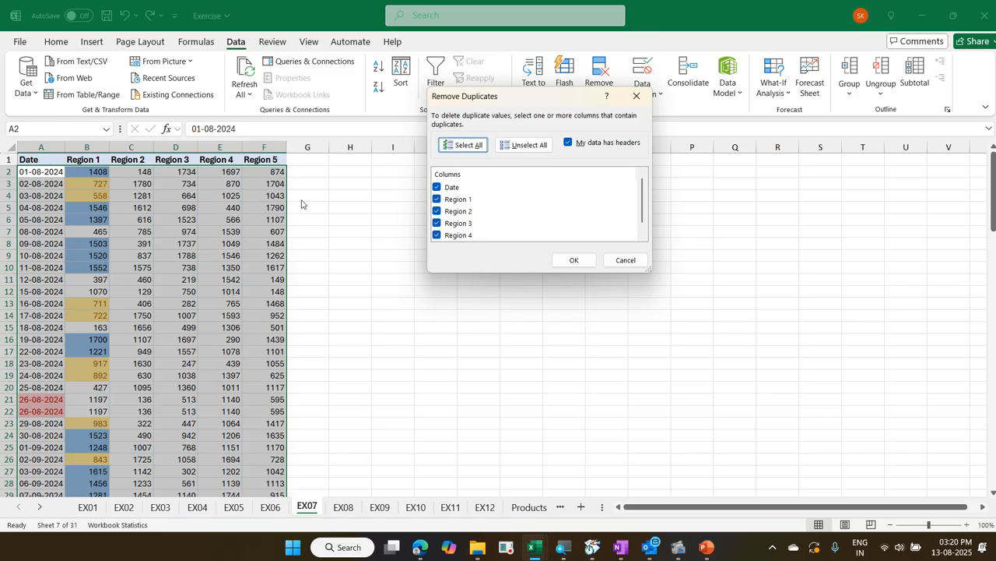
{"action": "key", "text": "Escape"}
Open Remove Duplicates for the whole data region around D9
{"action": "key", "text": "alt"}
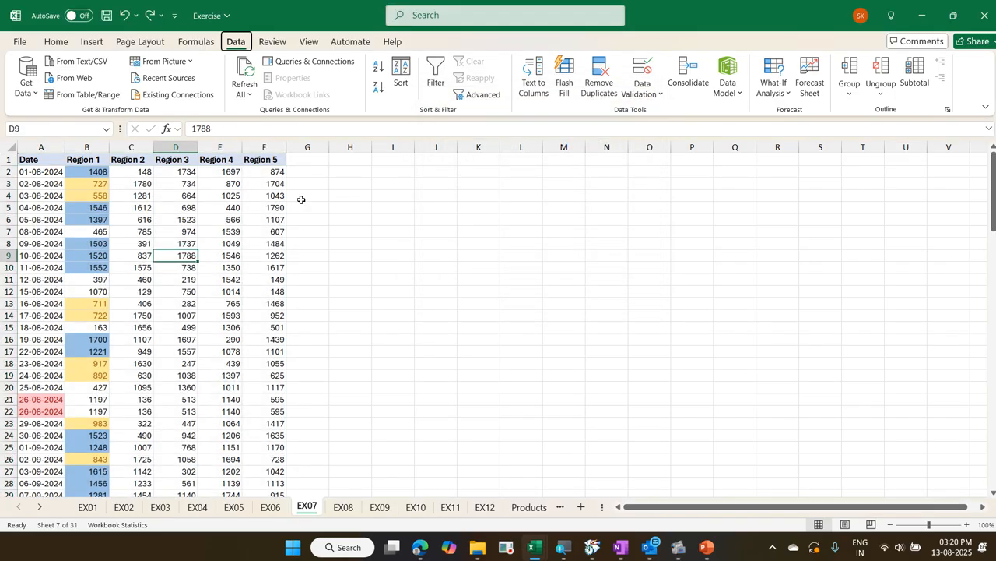
{"action": "key", "text": "a"}
{"action": "key", "text": "m"}
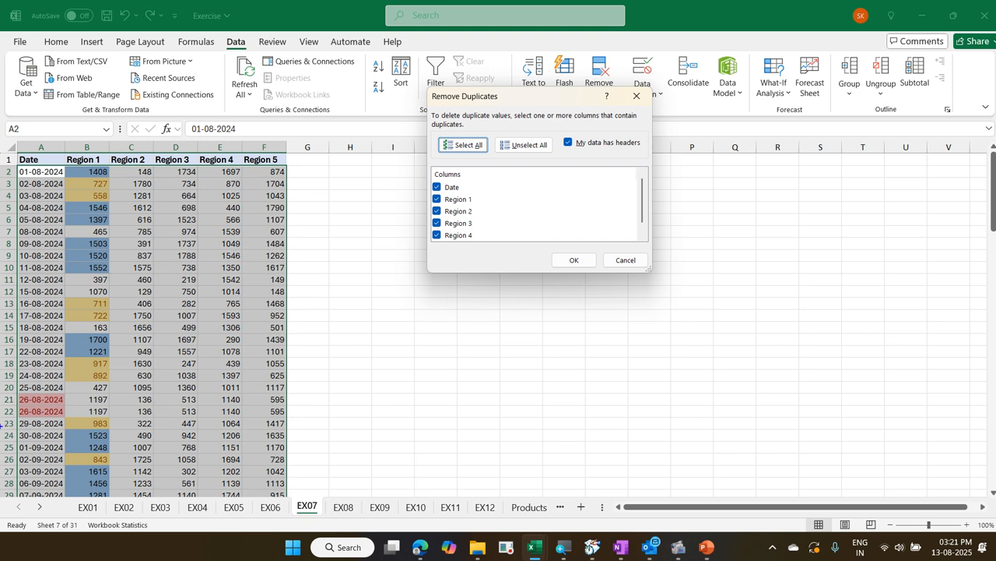
Outline and tick the two 26-08-2024 records and circle the Select All option with on-screen ink, and clear the marks
{"action": "mouse_move", "coordinate": [11, 389]}
{"action": "left_mouse_down"}
{"action": "mouse_move", "coordinate": [56, 410]}
{"action": "mouse_move", "coordinate": [169, 428]}
{"action": "mouse_move", "coordinate": [296, 424]}
{"action": "left_mouse_up"}
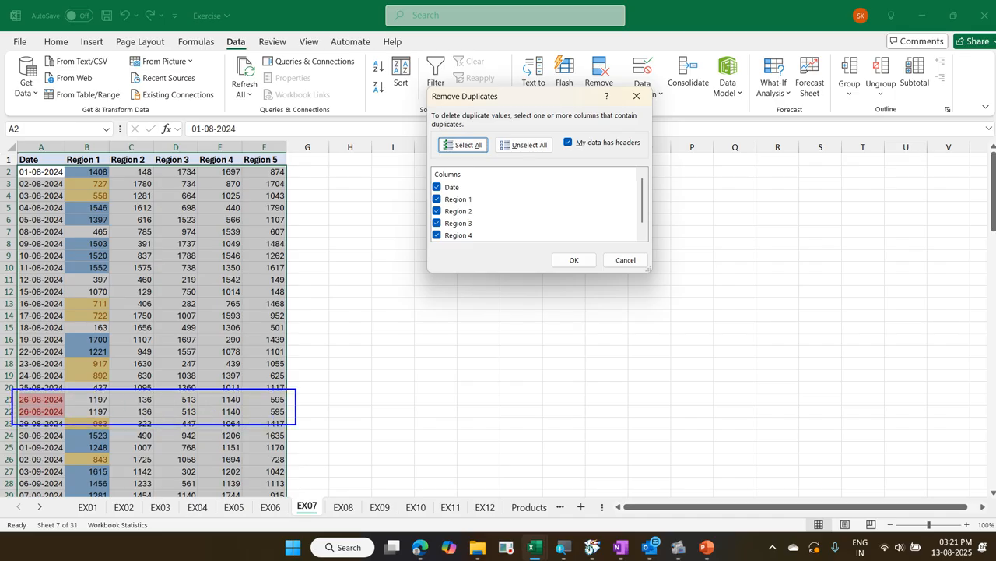
{"action": "mouse_move", "coordinate": [51, 383]}
{"action": "left_mouse_down"}
{"action": "mouse_move", "coordinate": [70, 367]}
{"action": "mouse_move", "coordinate": [142, 397]}
{"action": "mouse_move", "coordinate": [209, 378]}
{"action": "left_mouse_up"}
{"action": "mouse_move", "coordinate": [213, 406]}
{"action": "left_mouse_down"}
{"action": "mouse_move", "coordinate": [242, 351]}
{"action": "mouse_move", "coordinate": [266, 367]}
{"action": "left_mouse_up"}
{"action": "mouse_move", "coordinate": [442, 159]}
{"action": "left_mouse_down"}
{"action": "mouse_move", "coordinate": [489, 145]}
{"action": "mouse_move", "coordinate": [455, 136]}
{"action": "mouse_move", "coordinate": [447, 182]}
{"action": "mouse_move", "coordinate": [464, 183]}
{"action": "left_mouse_up"}
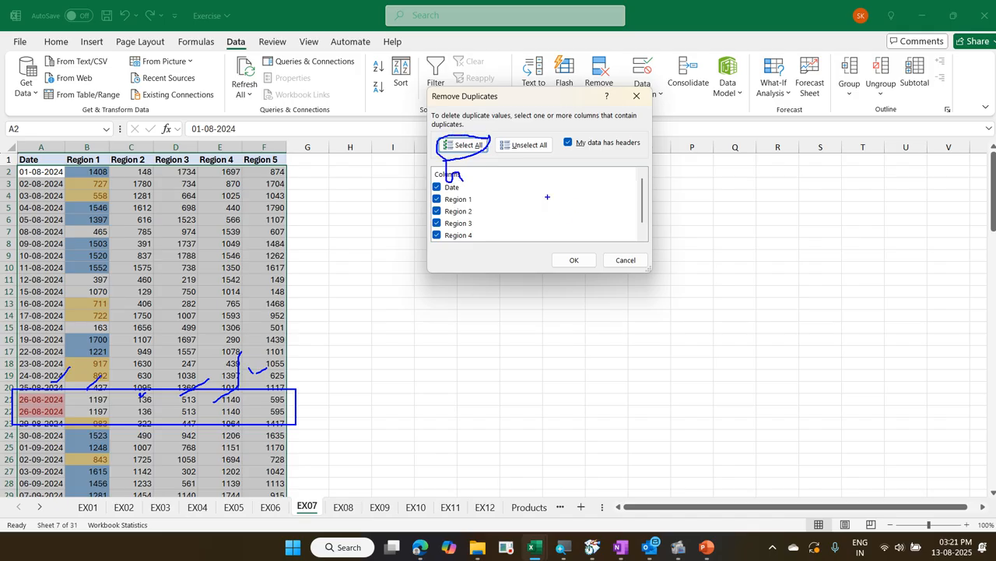
{"action": "key", "text": "Escape"}
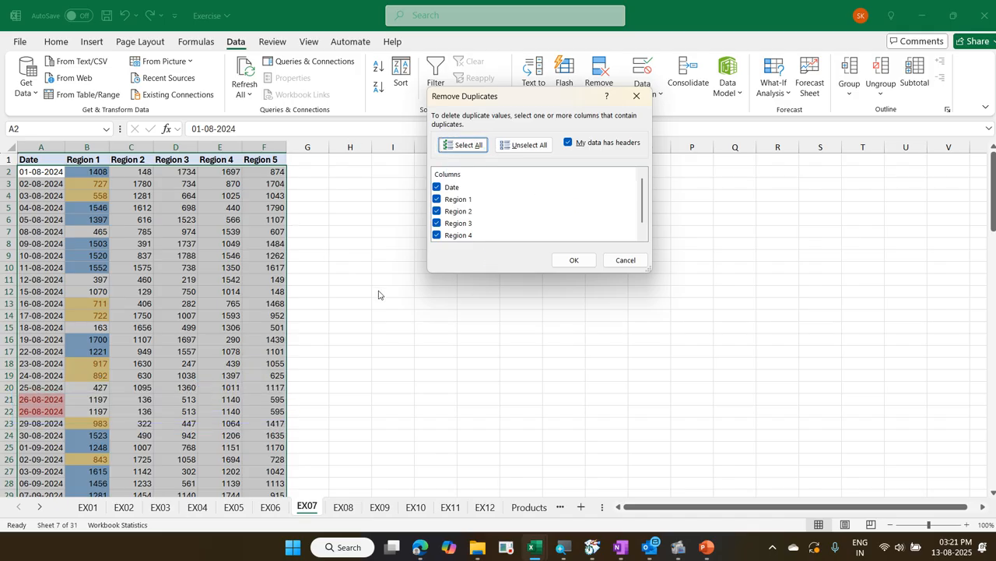
Limit the duplicate check to the Date column, mark the region values of the 26-08-2024 record with on-screen ink, and clear the mark
{"action": "left_click", "coordinate": [536, 145]}
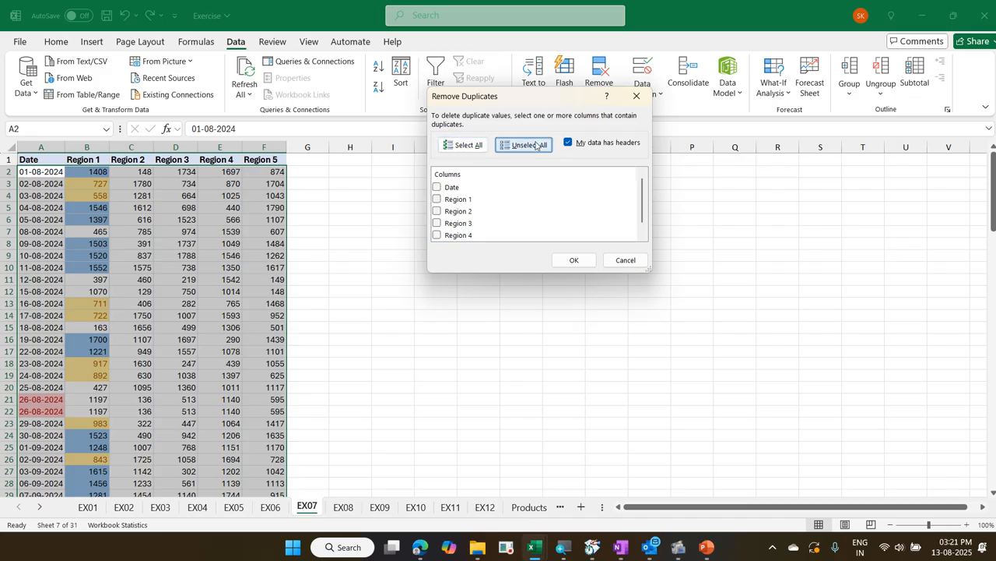
{"action": "left_click", "coordinate": [436, 187]}
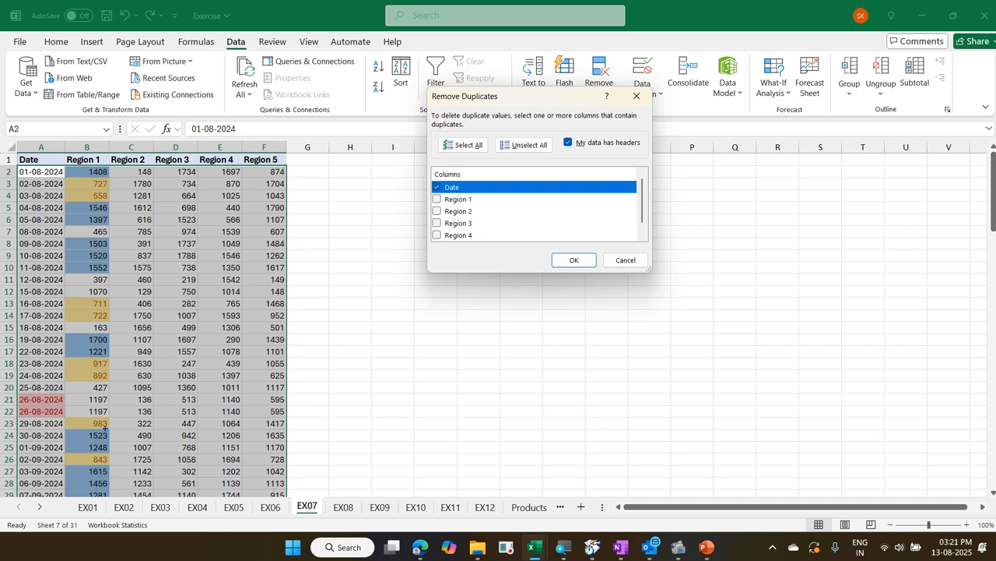
{"action": "mouse_move", "coordinate": [102, 410]}
{"action": "left_mouse_down"}
{"action": "mouse_move", "coordinate": [178, 396]}
{"action": "mouse_move", "coordinate": [210, 398]}
{"action": "mouse_move", "coordinate": [234, 416]}
{"action": "left_mouse_up"}
{"action": "key", "text": "Escape"}
Remove the duplicate records by comparing all columns of the data, which has headers
{"action": "left_click", "coordinate": [468, 145]}
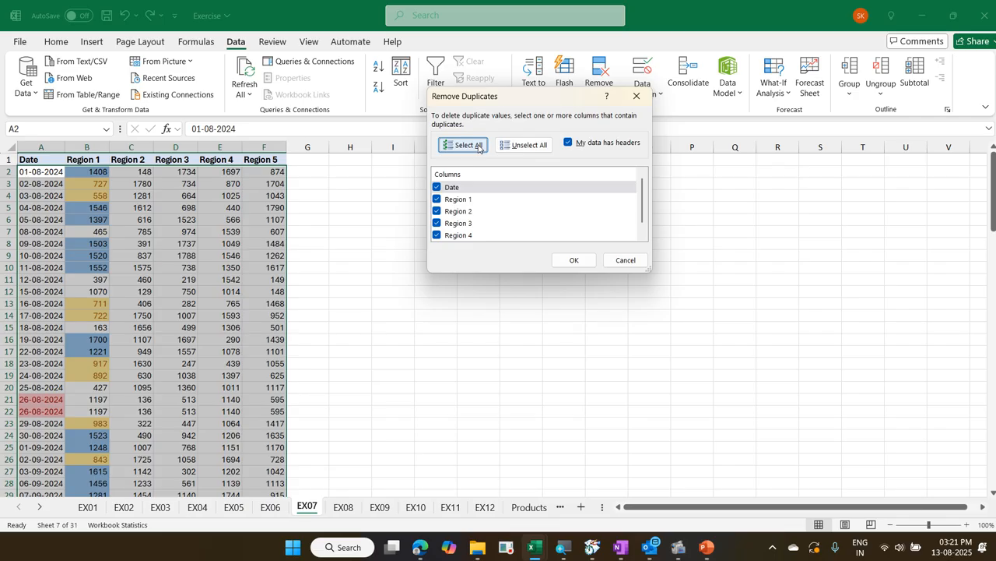
{"action": "left_click", "coordinate": [571, 260]}
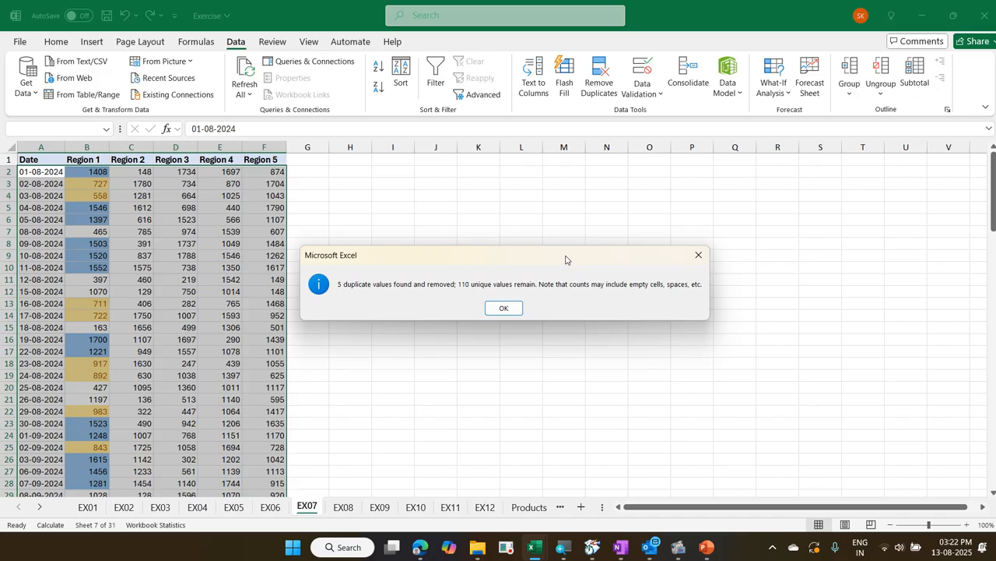
{"action": "left_click", "coordinate": [517, 310]}
Examine the two 30-09-2024 records by selecting A45:F46 to compare their region values, and return to A1
{"action": "scroll", "coordinate": [382, 350], "scroll_direction": "down", "scroll_amount": 8}
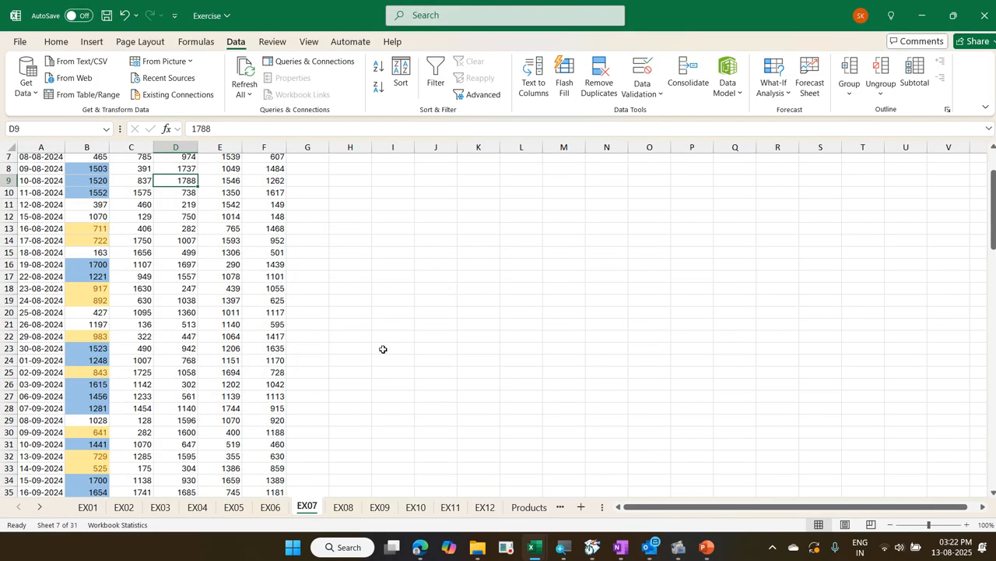
{"action": "scroll", "coordinate": [382, 351], "scroll_direction": "down", "scroll_amount": 5}
{"action": "scroll", "coordinate": [383, 351], "scroll_direction": "up", "scroll_amount": 1}
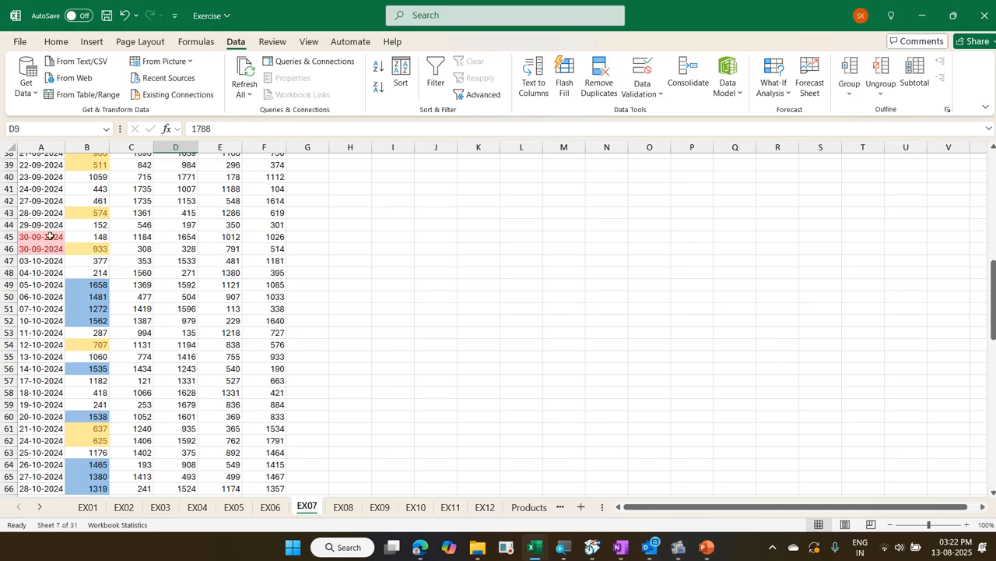
{"action": "left_click_drag", "start_coordinate": [52, 237], "coordinate": [258, 253]}
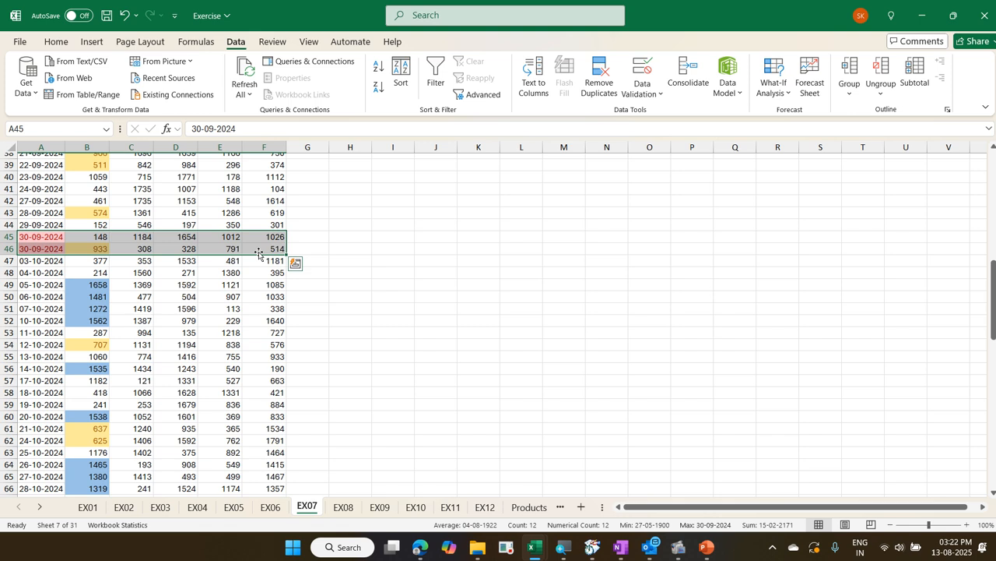
{"action": "key", "text": "Up"}
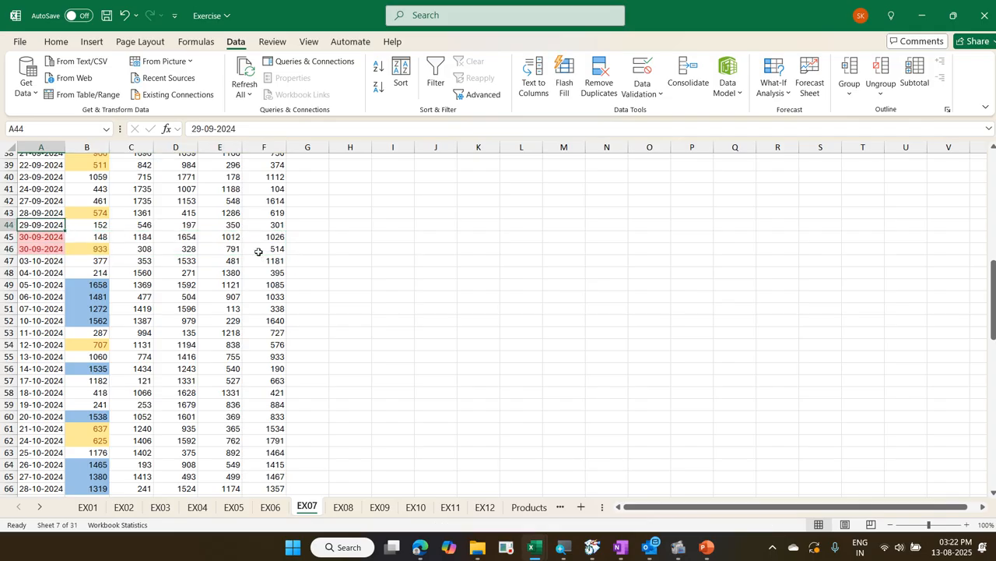
{"action": "key", "text": "Down"}
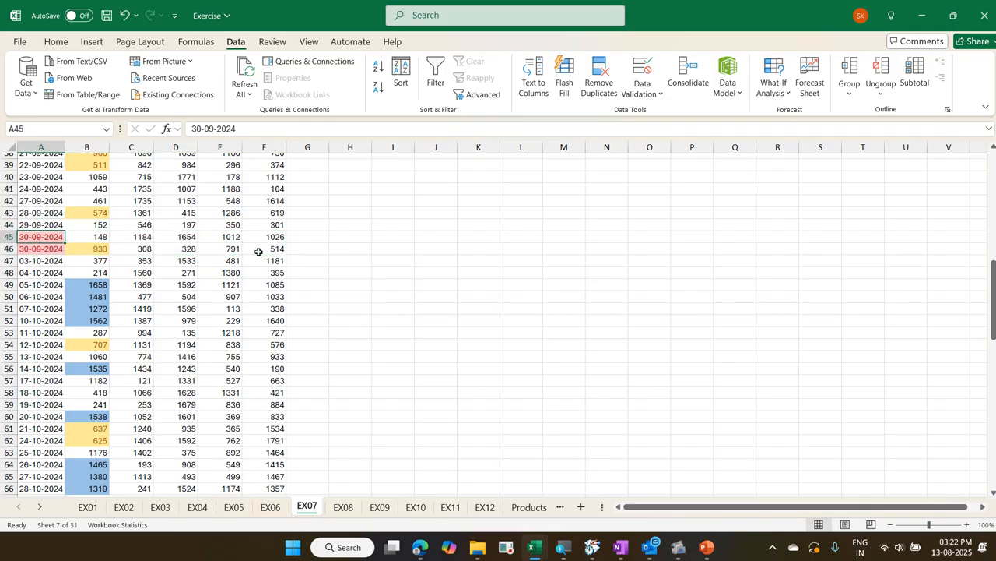
{"action": "key", "text": "shift+Down"}
{"action": "key", "text": "shift+Right"}
{"action": "key", "text": "shift+Right"}
{"action": "key", "text": "shift+Right"}
{"action": "key", "text": "shift+Right"}
{"action": "key", "text": "shift+Right"}
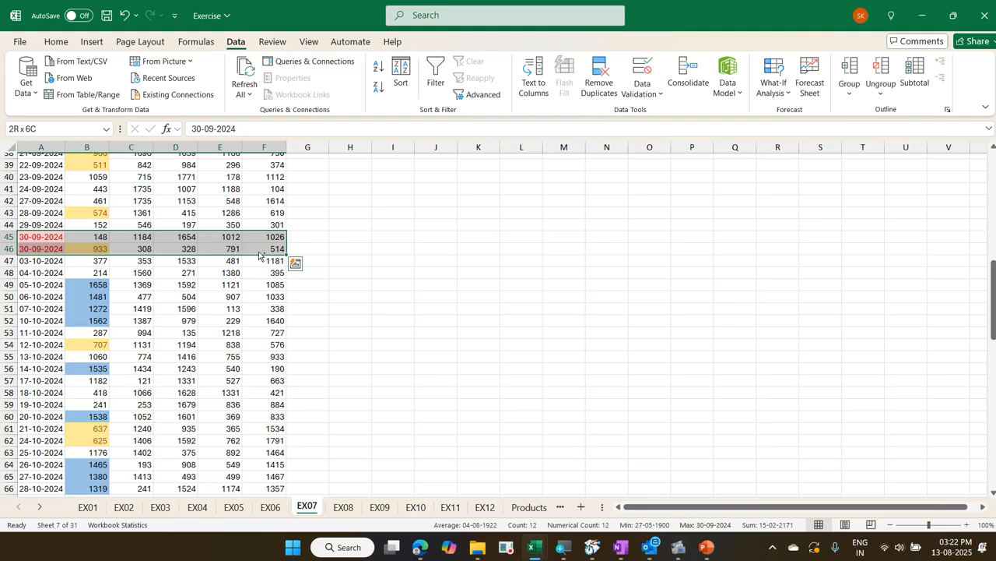
{"action": "key", "text": "ctrl+Home"}
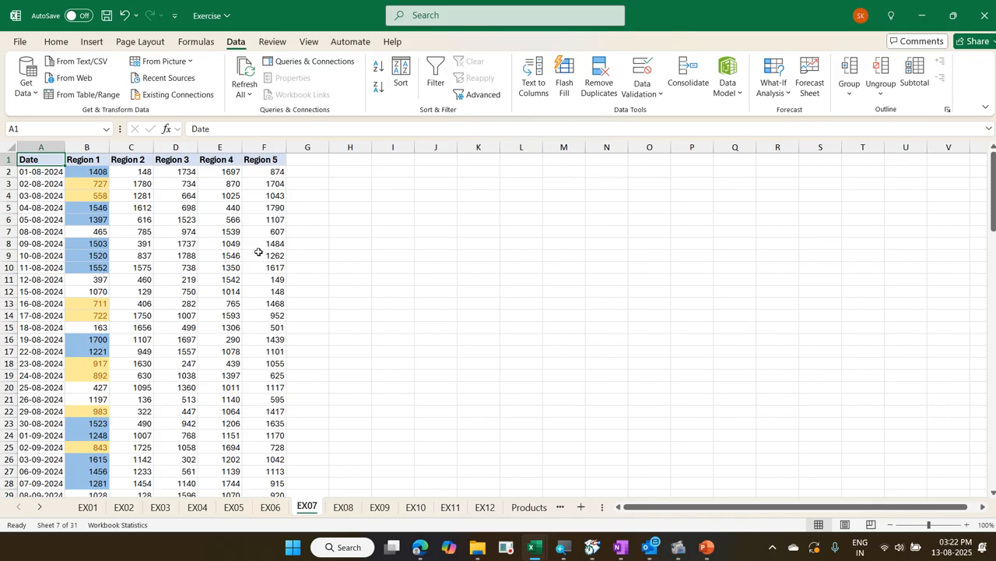
Select all the data below the headers from A2 to F111, repeat the selection, and return to A1
{"action": "key", "text": "Down"}
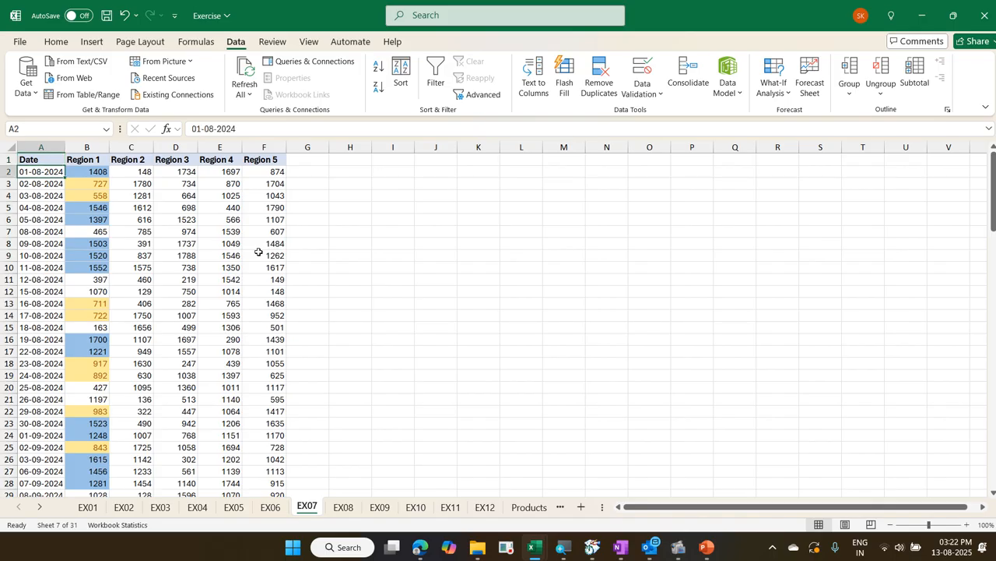
{"action": "key", "text": "ctrl+shift+Right"}
{"action": "key", "text": "ctrl+shift+Down"}
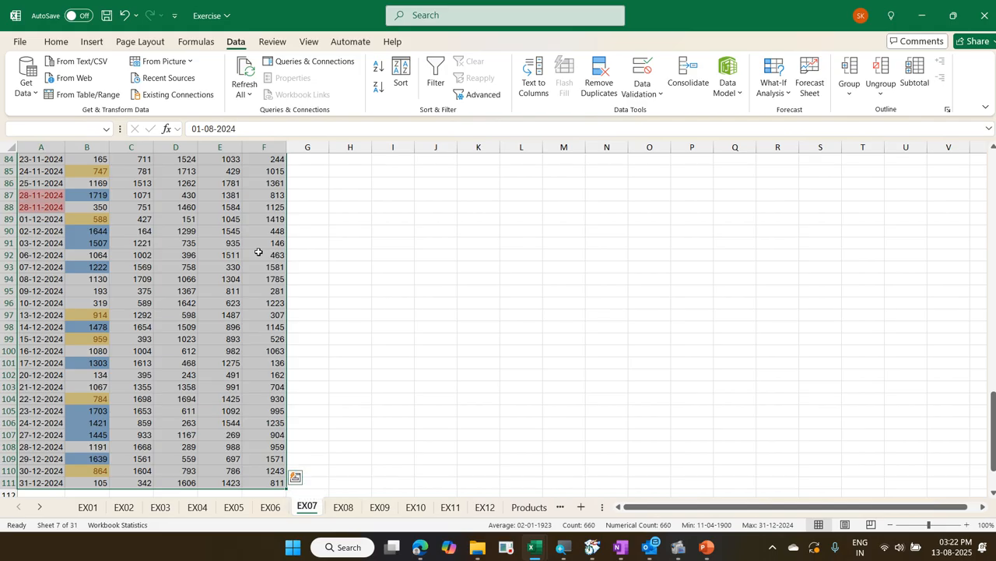
{"action": "key", "text": "Left"}
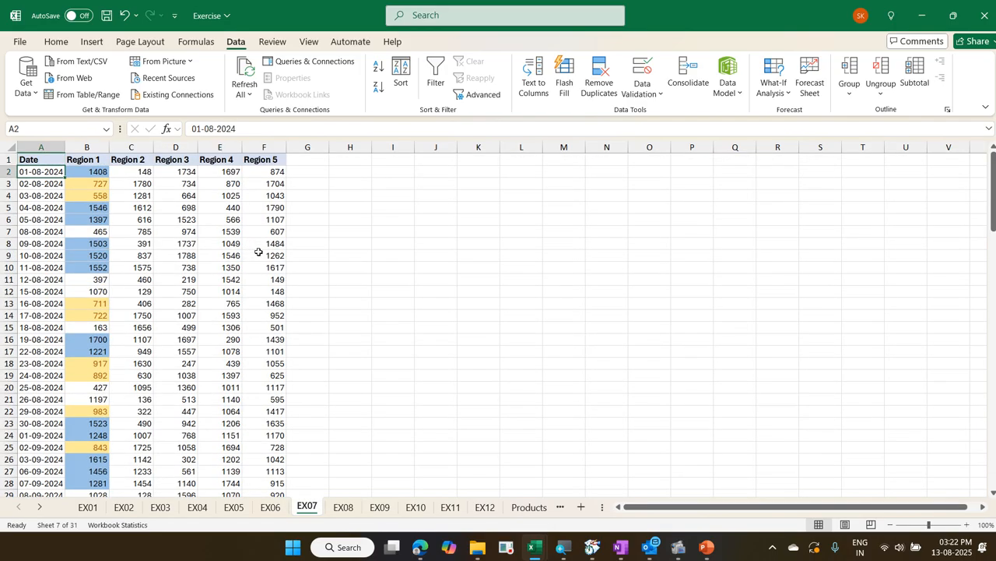
{"action": "key", "text": "ctrl+shift+Right"}
{"action": "key", "text": "ctrl+shift+Down"}
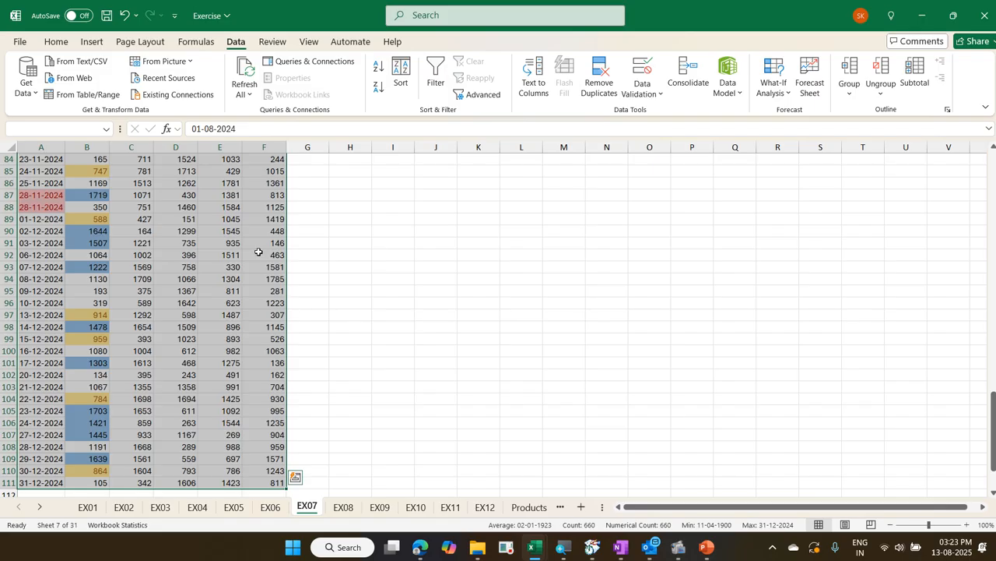
{"action": "key", "text": "ctrl+Home"}
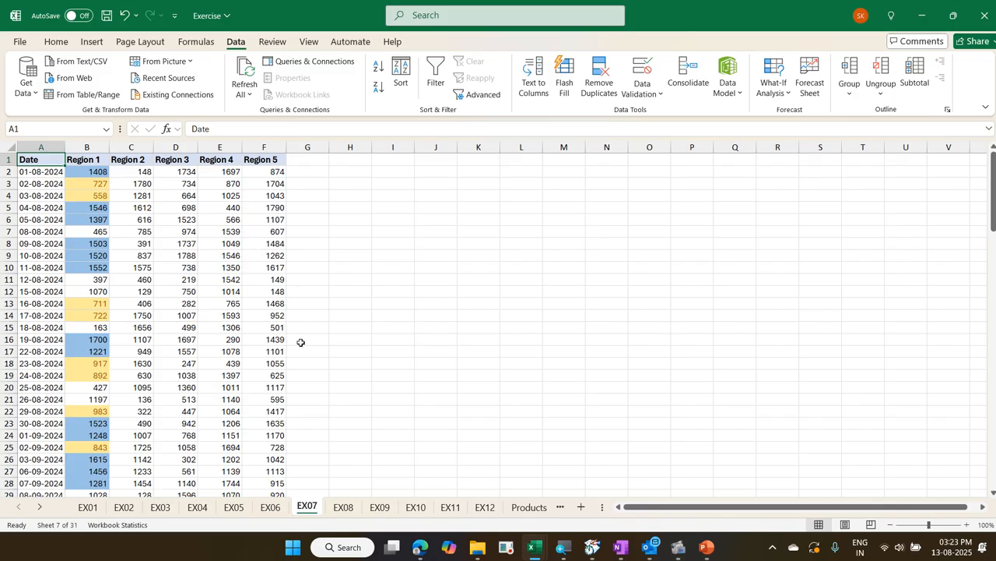
Select all the Region 2 values from C2 down to C111
{"action": "scroll", "coordinate": [300, 342], "scroll_direction": "down", "scroll_amount": 11}
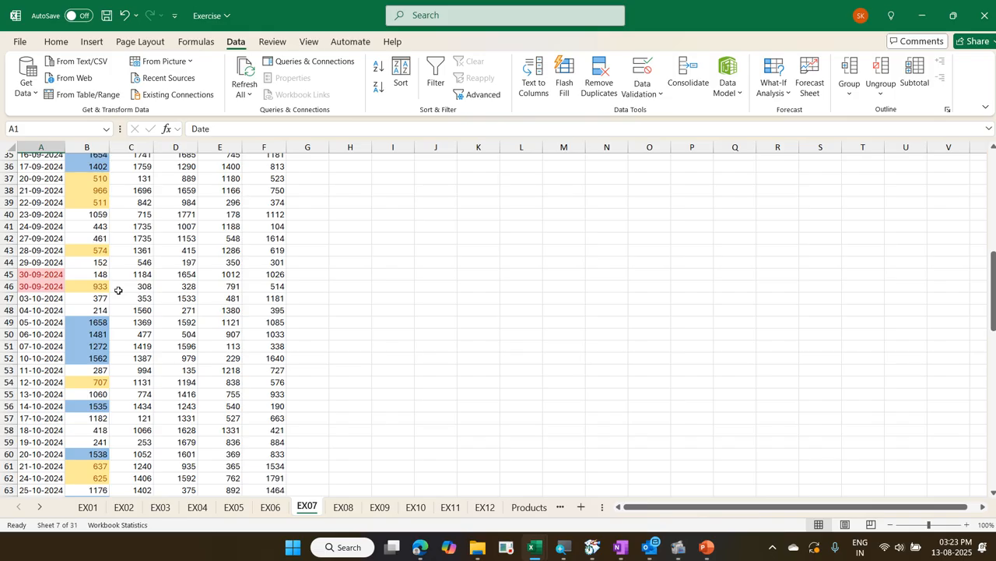
{"action": "scroll", "coordinate": [118, 290], "scroll_direction": "up", "scroll_amount": 12}
{"action": "key", "text": "Down"}
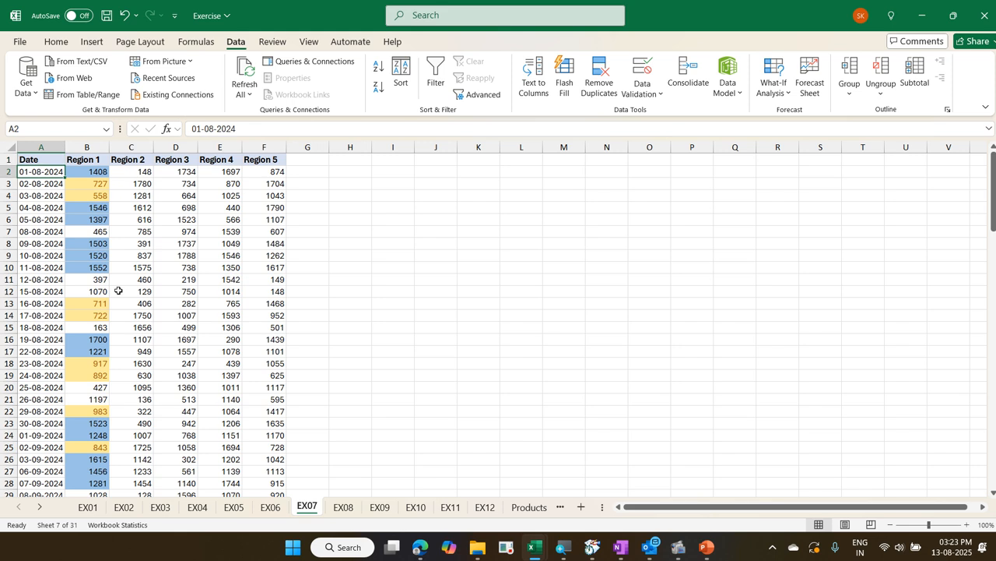
{"action": "key", "text": "Right"}
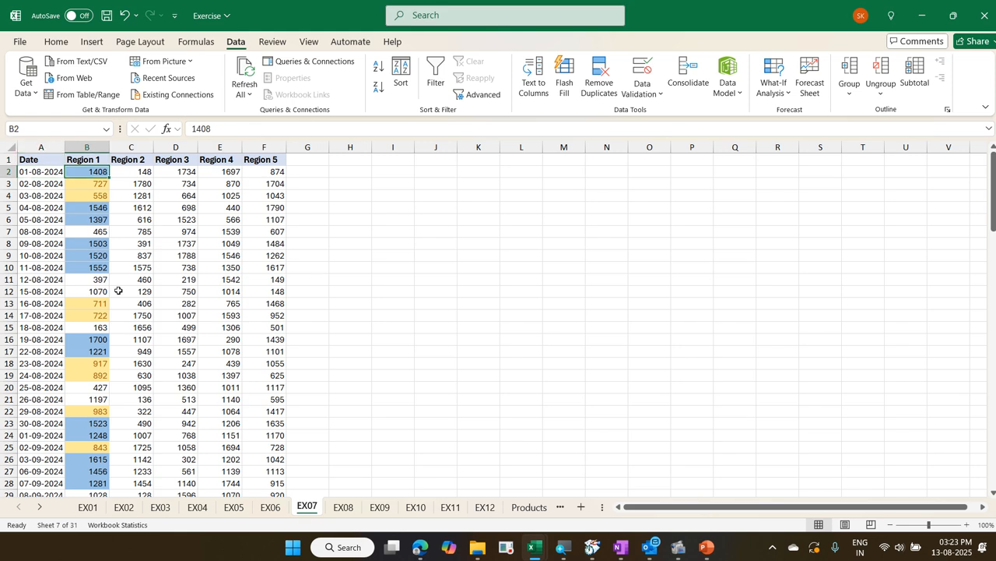
{"action": "key", "text": "Right"}
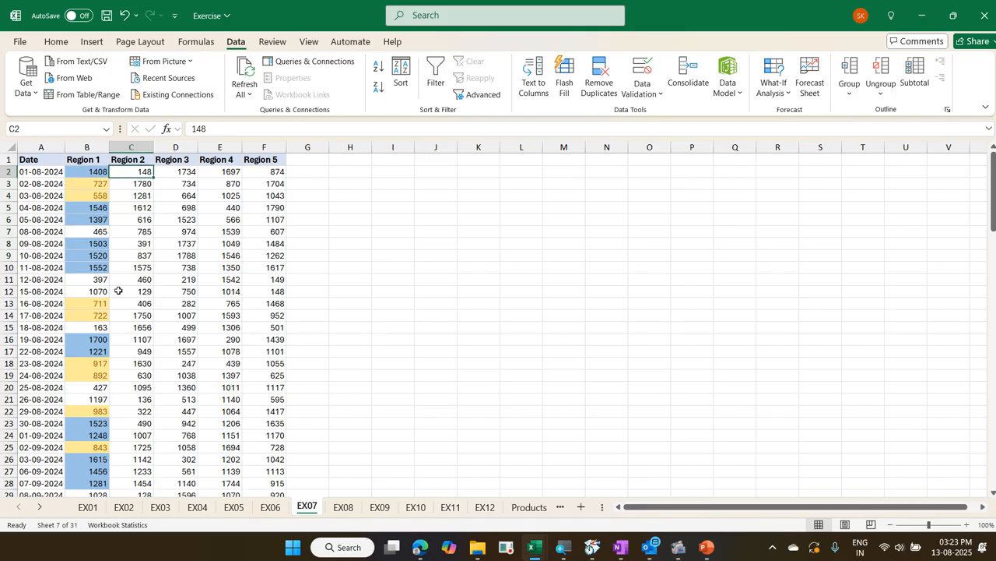
{"action": "key", "text": "ctrl+shift+Down"}
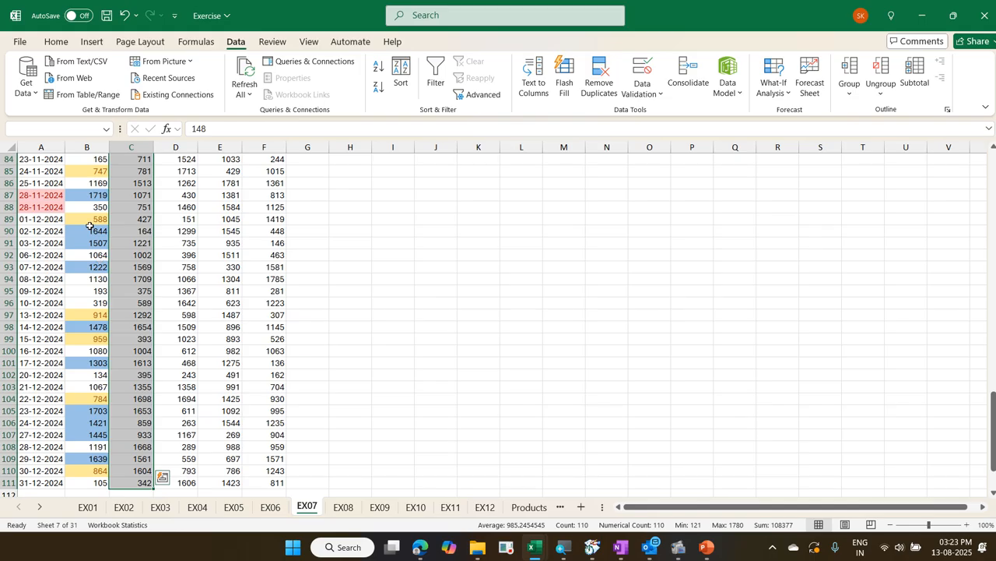
Highlight the top 3 Region 2 values with a Top 10 Items rule using Green Fill with Dark Green Text
{"action": "left_click", "coordinate": [60, 40]}
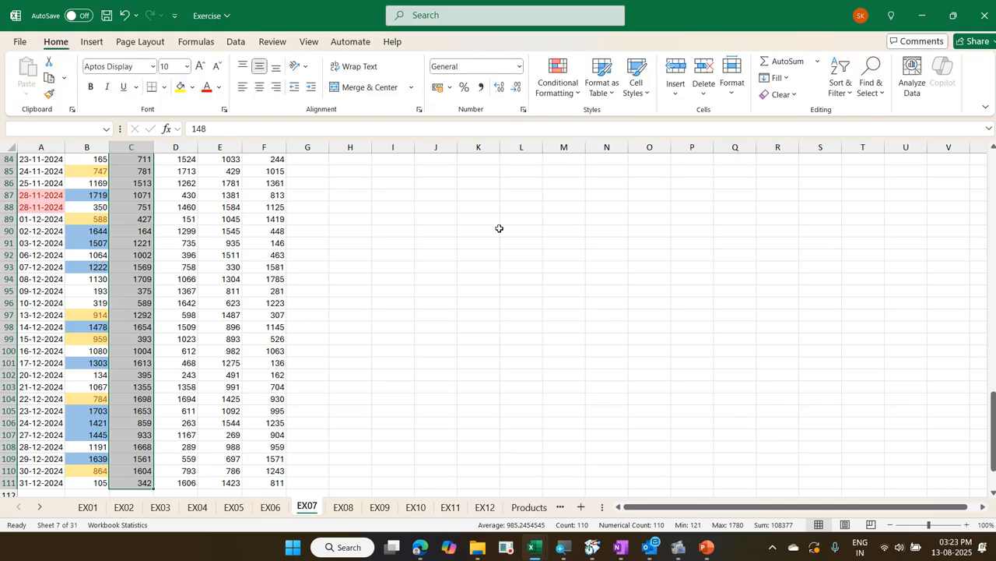
{"action": "scroll", "coordinate": [526, 274], "scroll_direction": "up", "scroll_amount": 3}
{"action": "scroll", "coordinate": [525, 274], "scroll_direction": "up", "scroll_amount": 20}
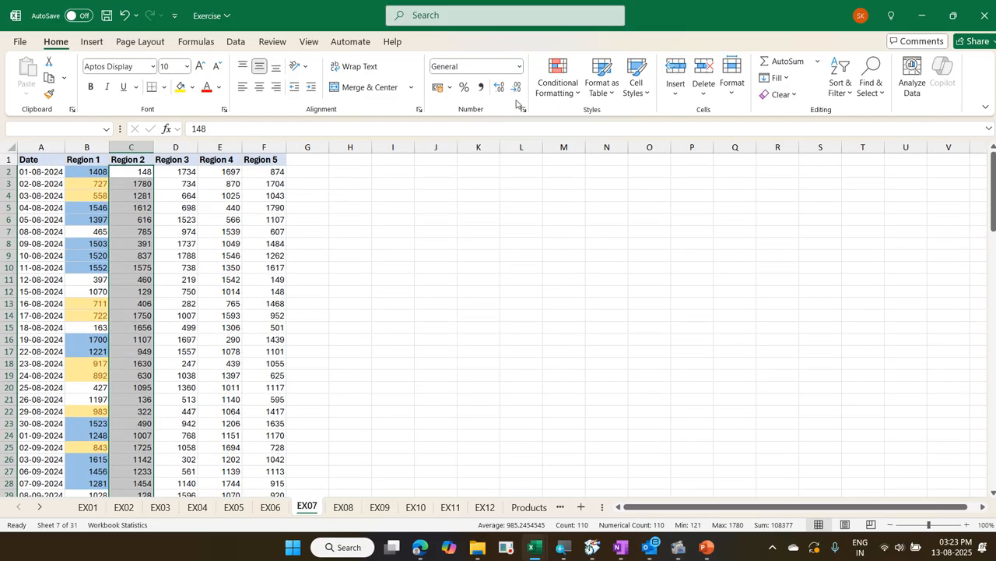
{"action": "left_click", "coordinate": [554, 91]}
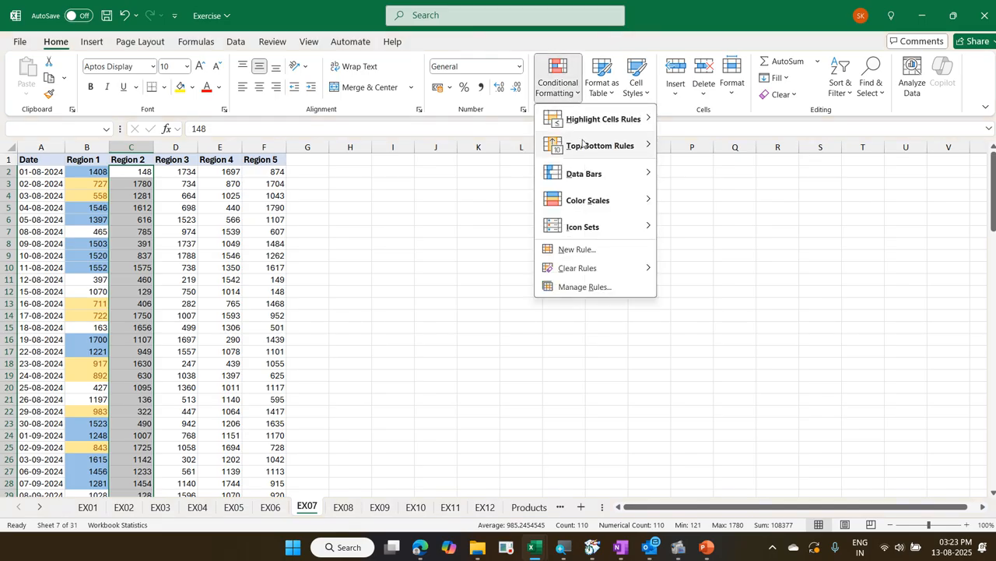
{"action": "mouse_move", "coordinate": [582, 143]}
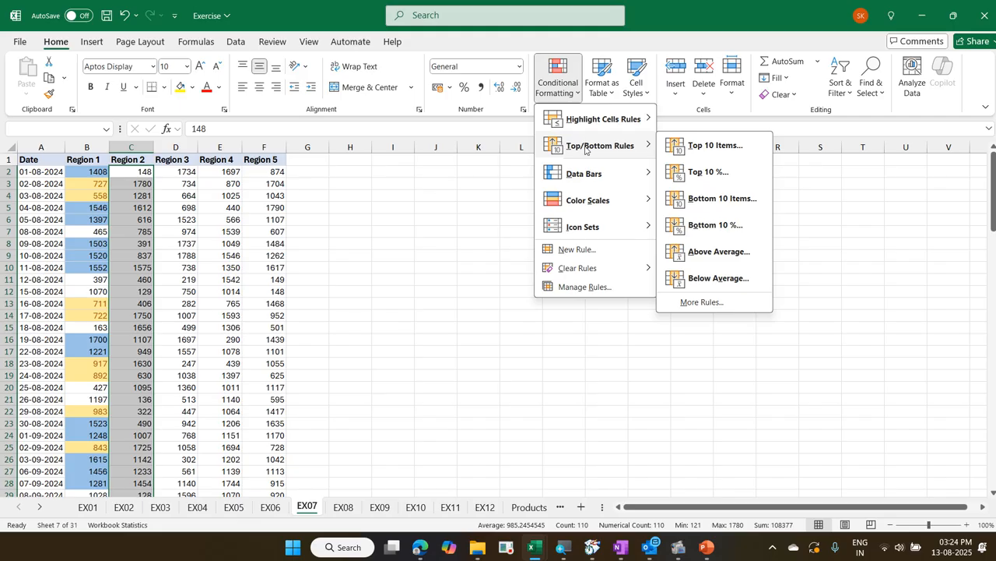
{"action": "left_click", "coordinate": [704, 155]}
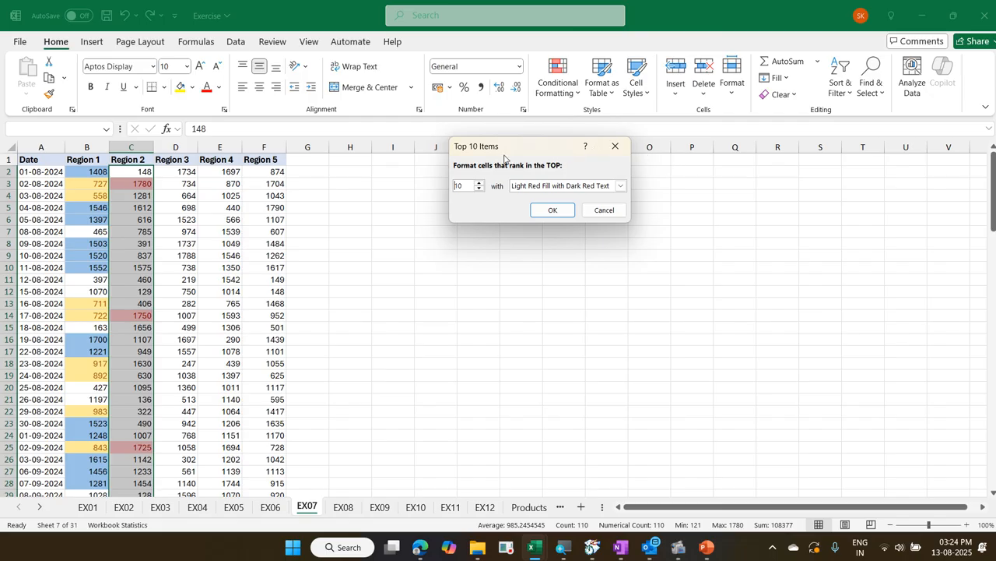
{"action": "left_click_drag", "start_coordinate": [465, 185], "coordinate": [443, 187]}
{"action": "type", "text": "3"}
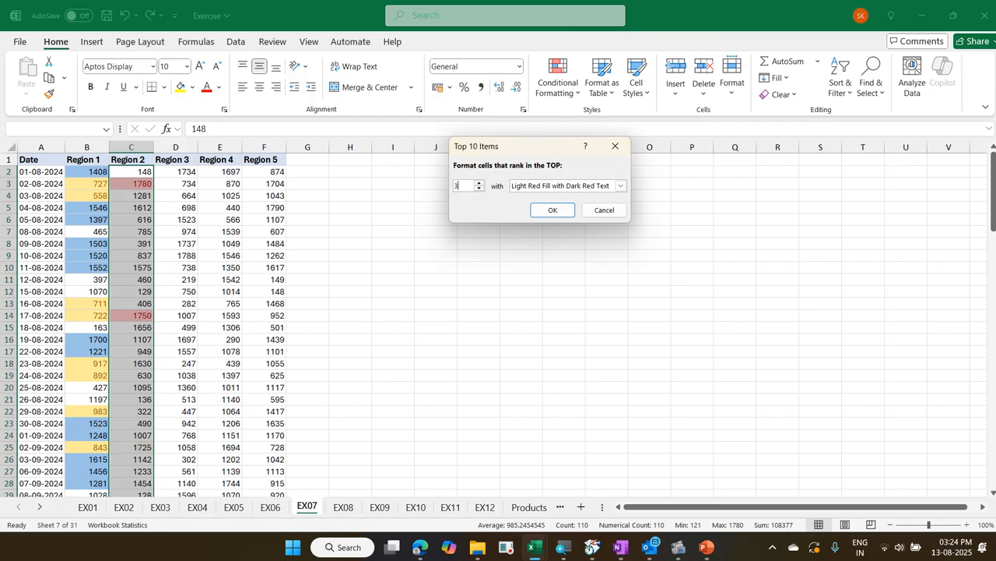
{"action": "left_click", "coordinate": [543, 185]}
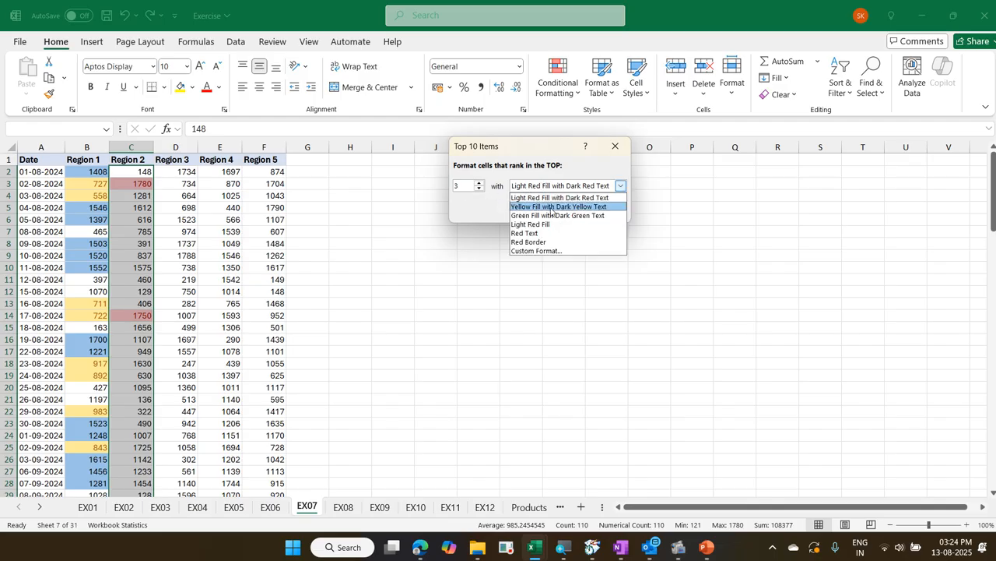
{"action": "left_click", "coordinate": [551, 215]}
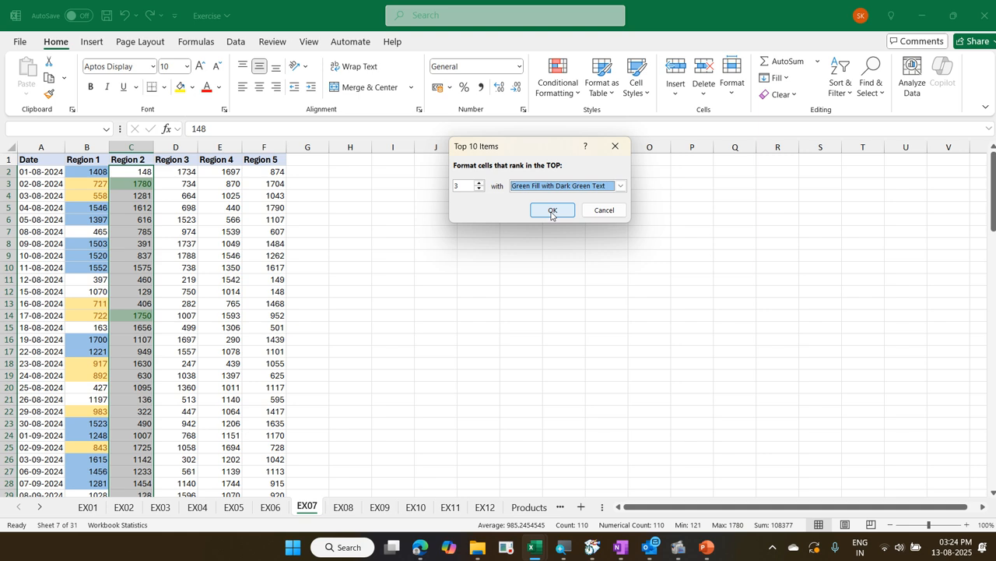
{"action": "left_click", "coordinate": [551, 211]}
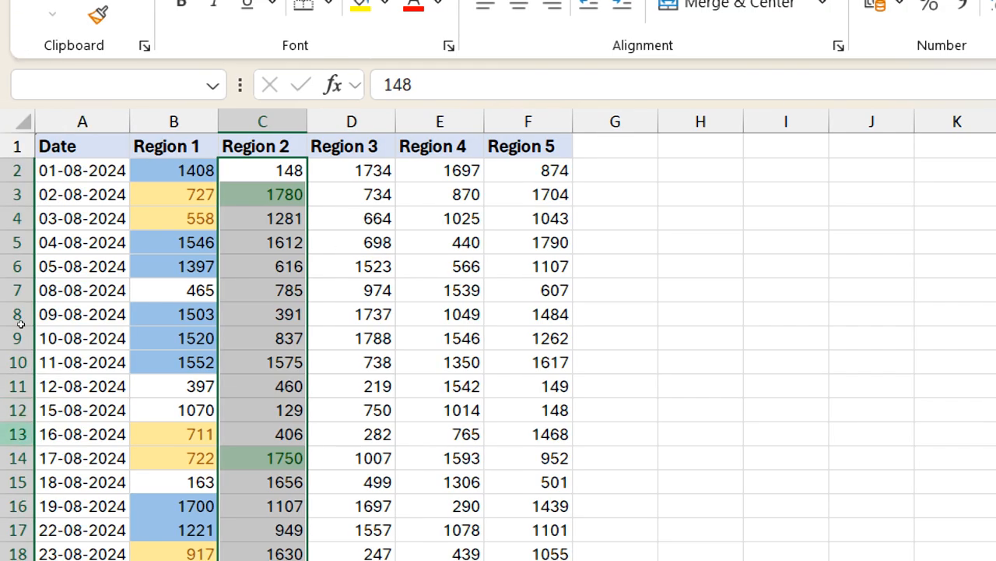
Highlight the bottom 3 Region 2 values with a Bottom 10 Items rule using Light Red Fill with Dark Red Text
{"action": "scroll", "coordinate": [117, 300], "scroll_direction": "down", "scroll_amount": 2}
{"action": "scroll", "coordinate": [118, 304], "scroll_direction": "up", "scroll_amount": 2}
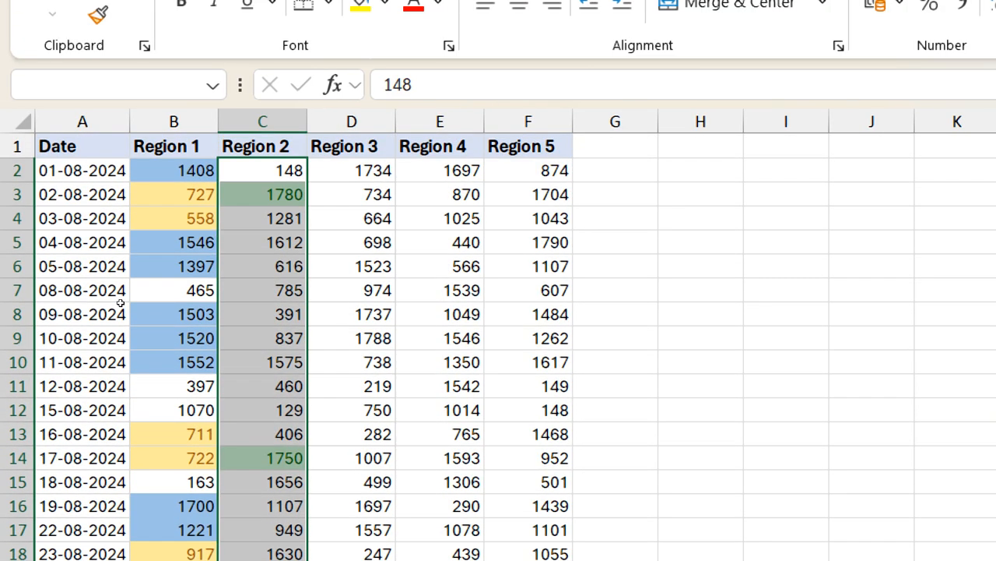
{"action": "scroll", "coordinate": [120, 302], "scroll_direction": "down", "scroll_amount": 11}
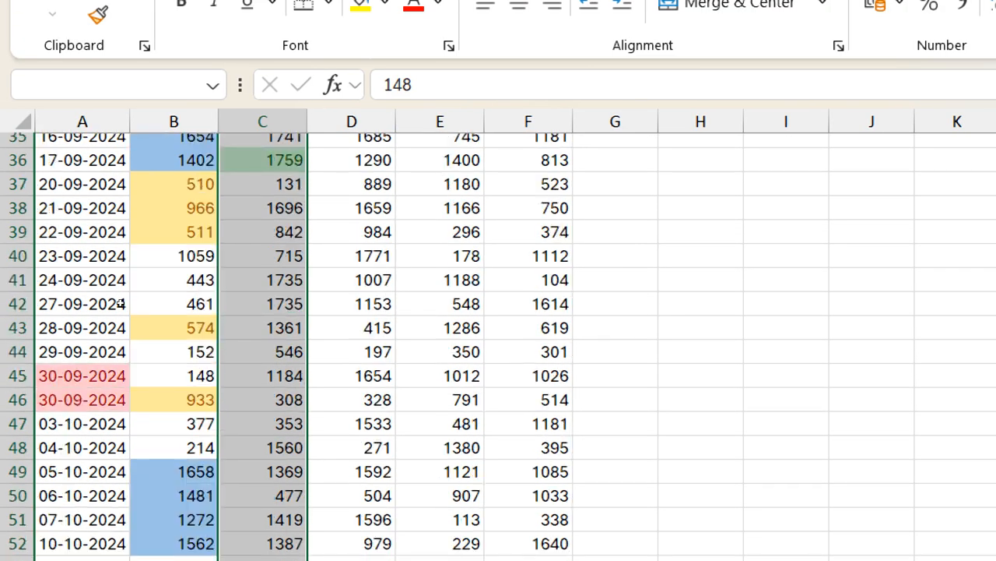
{"action": "scroll", "coordinate": [121, 304], "scroll_direction": "up", "scroll_amount": 11}
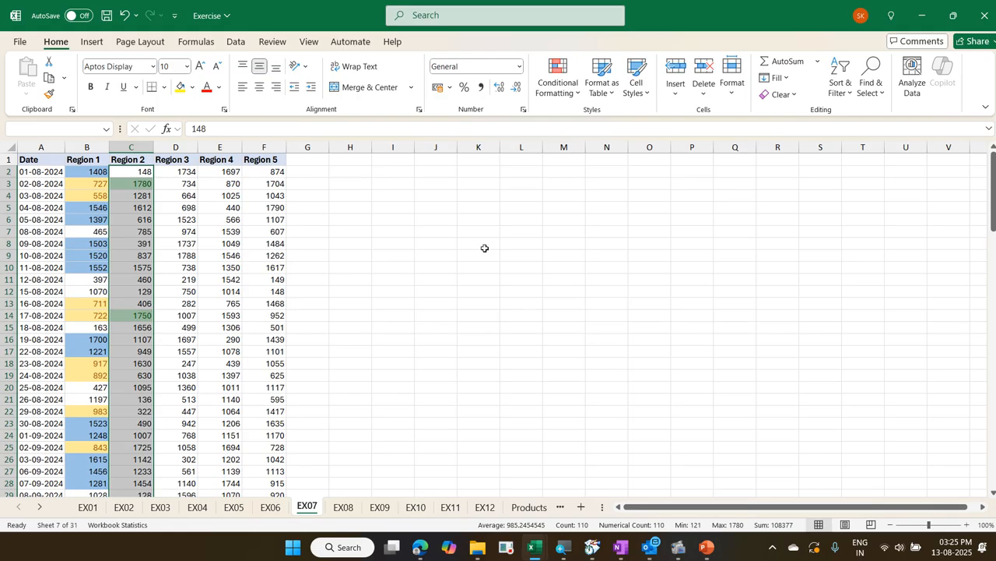
{"action": "left_click", "coordinate": [564, 82]}
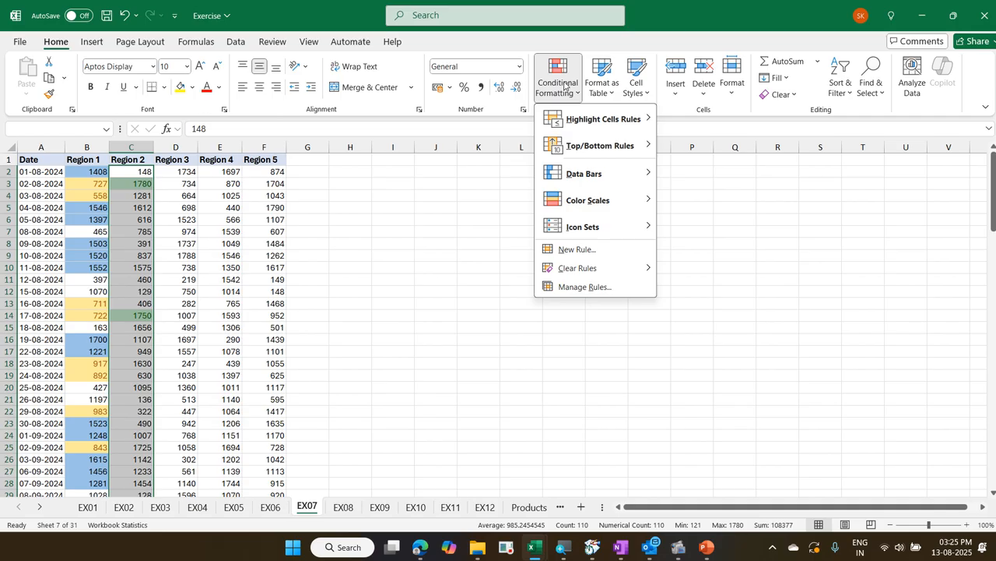
{"action": "mouse_move", "coordinate": [616, 150]}
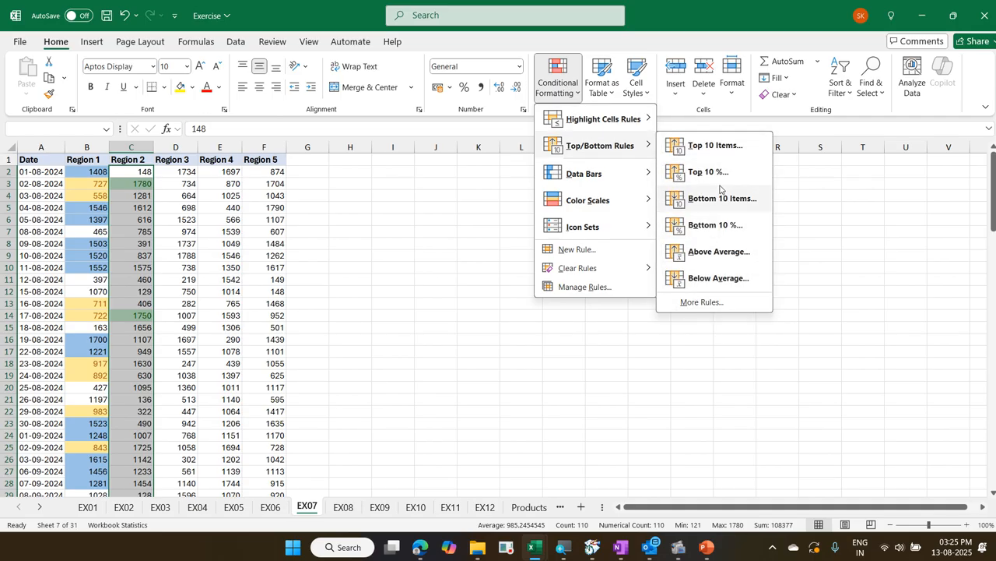
{"action": "left_click", "coordinate": [723, 200]}
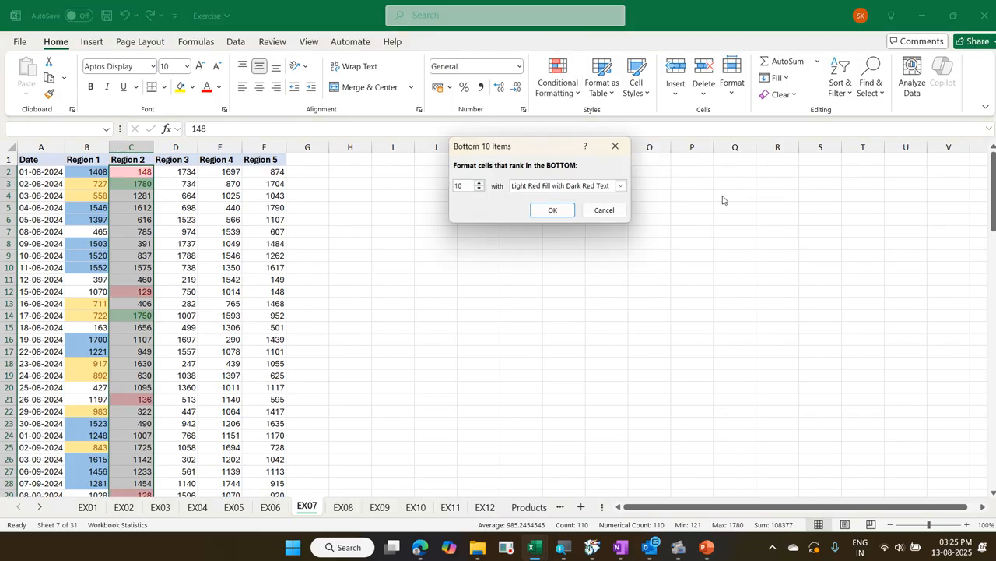
{"action": "left_click_drag", "start_coordinate": [465, 186], "coordinate": [439, 190]}
{"action": "type", "text": "3"}
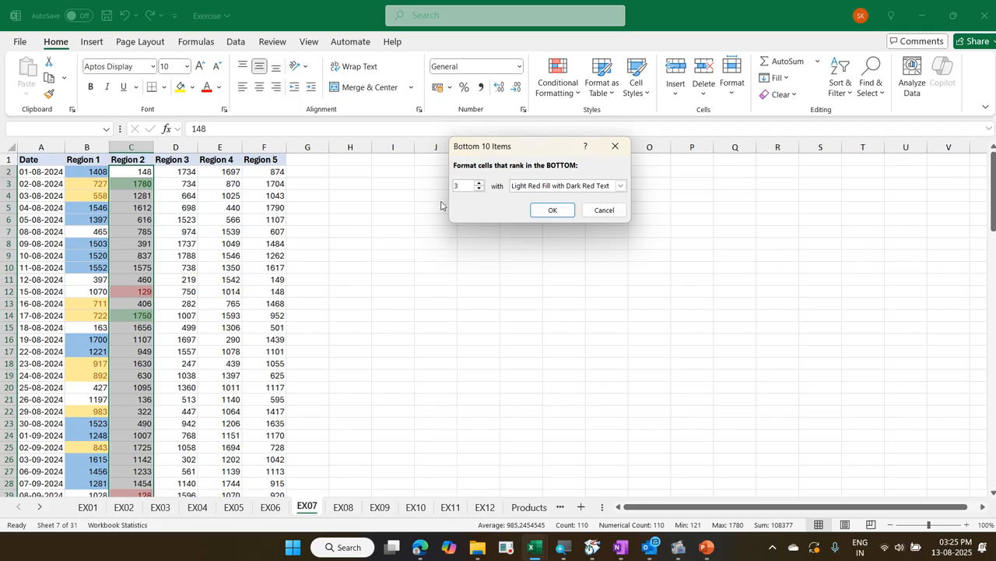
{"action": "left_click", "coordinate": [554, 211]}
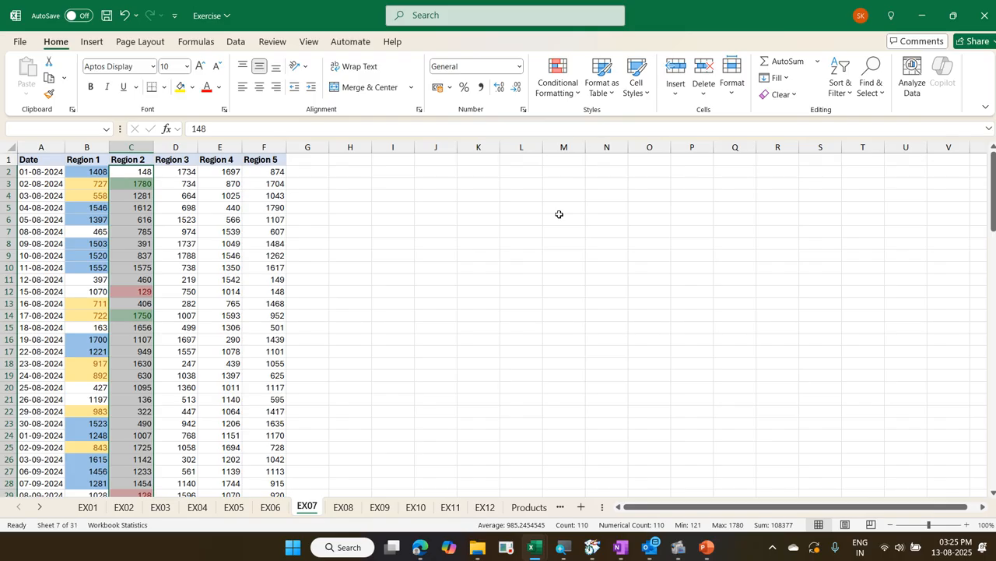
Apply blue solid-fill data bars to the Region 3 values from D2 down to D111
{"action": "key", "text": "Right"}
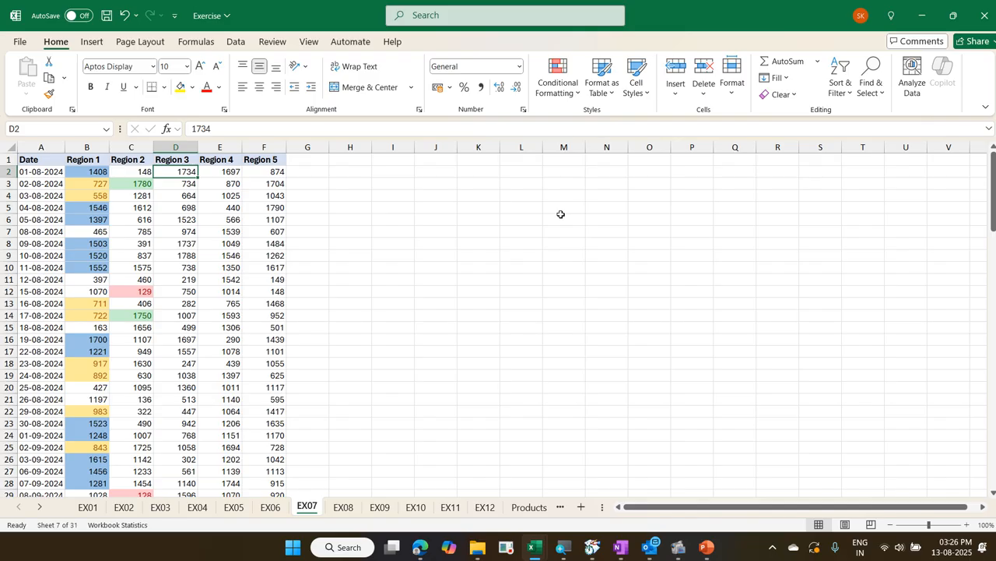
{"action": "left_click", "coordinate": [297, 172]}
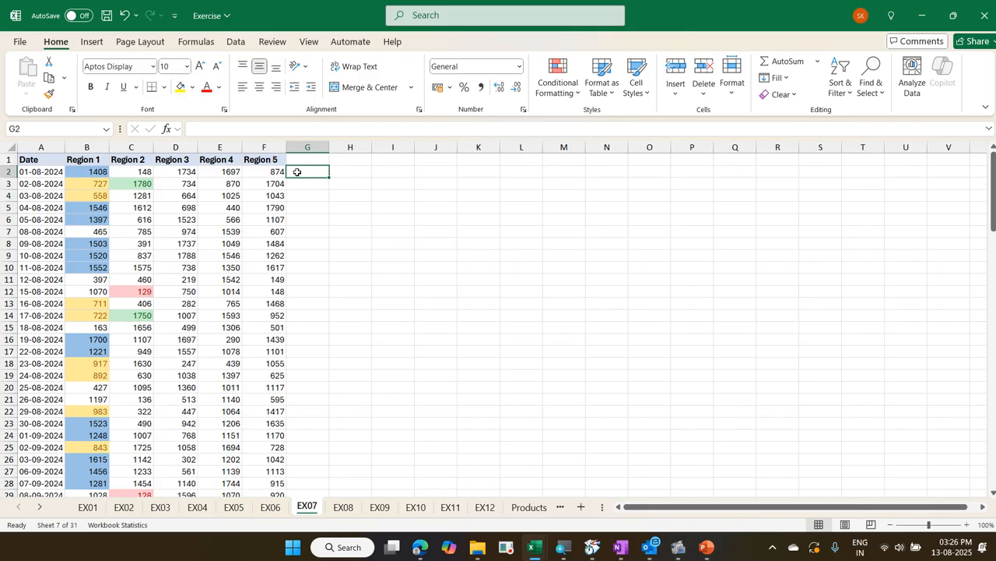
{"action": "key", "text": "Left"}
{"action": "key", "text": "Left"}
{"action": "key", "text": "Left"}
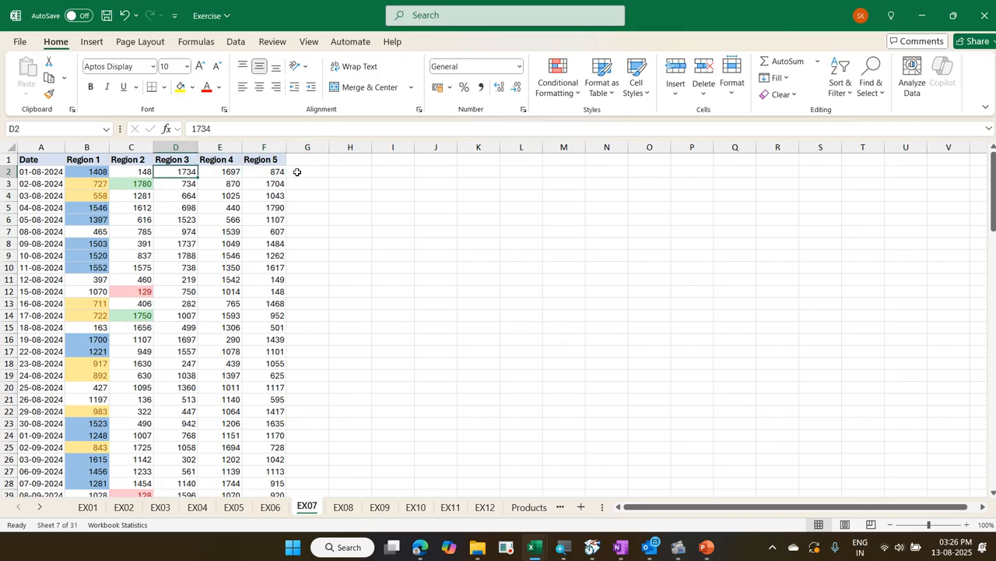
{"action": "key", "text": "ctrl+shift+Down"}
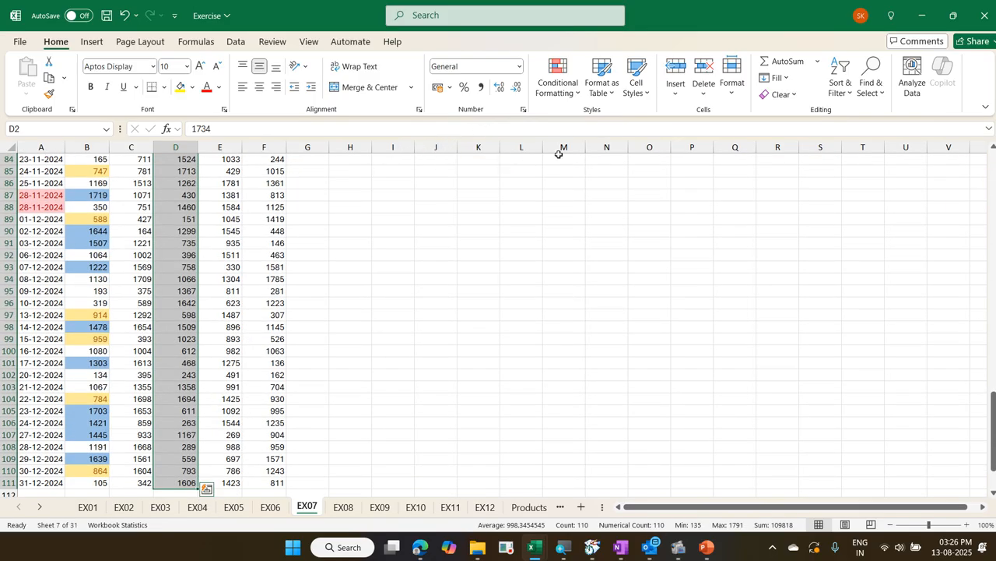
{"action": "left_click", "coordinate": [566, 91]}
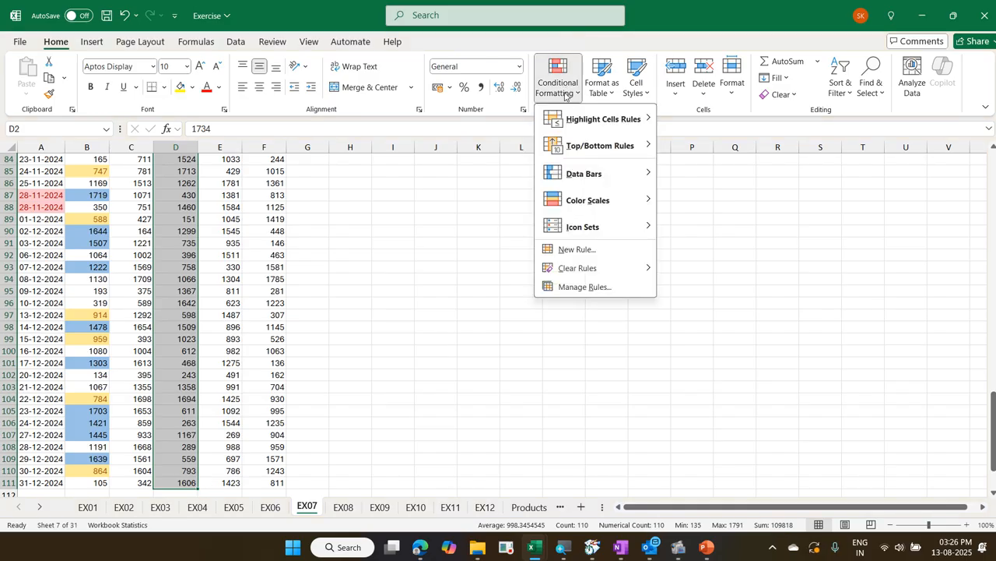
{"action": "mouse_move", "coordinate": [585, 176]}
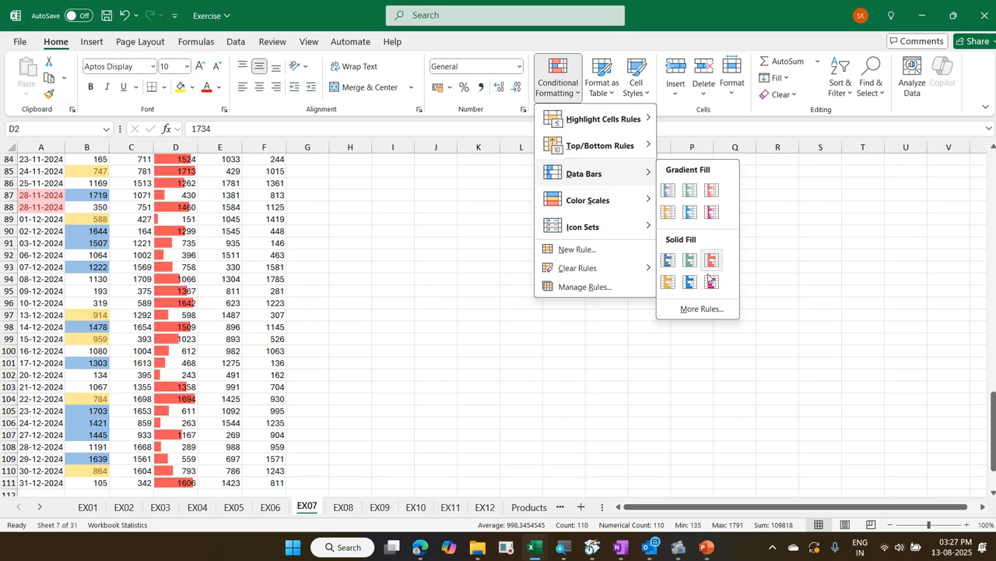
{"action": "left_click", "coordinate": [666, 260]}
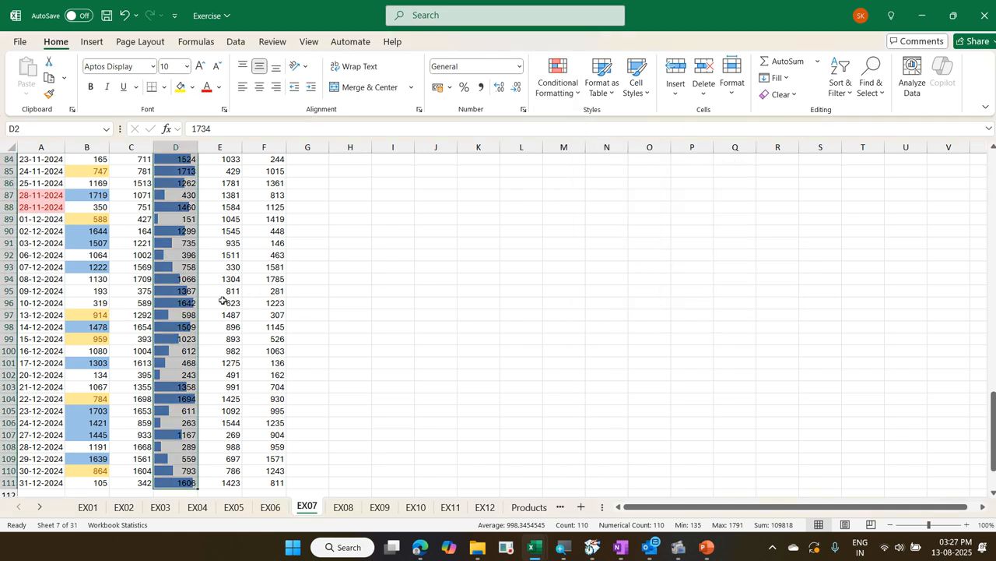
Widen column D to roughly twice its width so the Region 3 data bars are longer
{"action": "scroll", "coordinate": [221, 302], "scroll_direction": "up", "scroll_amount": 2}
{"action": "scroll", "coordinate": [219, 301], "scroll_direction": "up", "scroll_amount": 6}
{"action": "scroll", "coordinate": [220, 300], "scroll_direction": "up", "scroll_amount": 16}
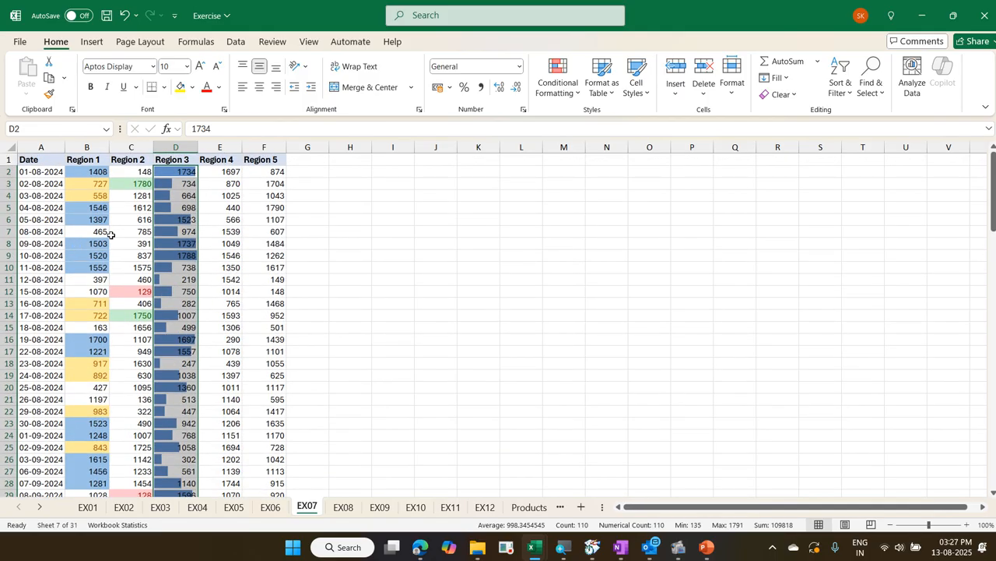
{"action": "left_click", "coordinate": [190, 242]}
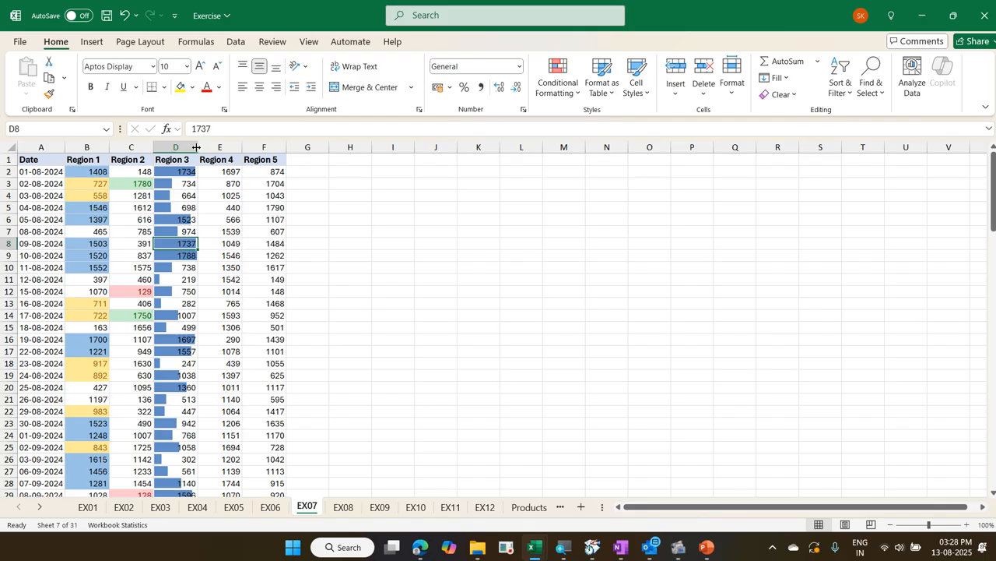
{"action": "left_click_drag", "start_coordinate": [196, 147], "coordinate": [251, 162]}
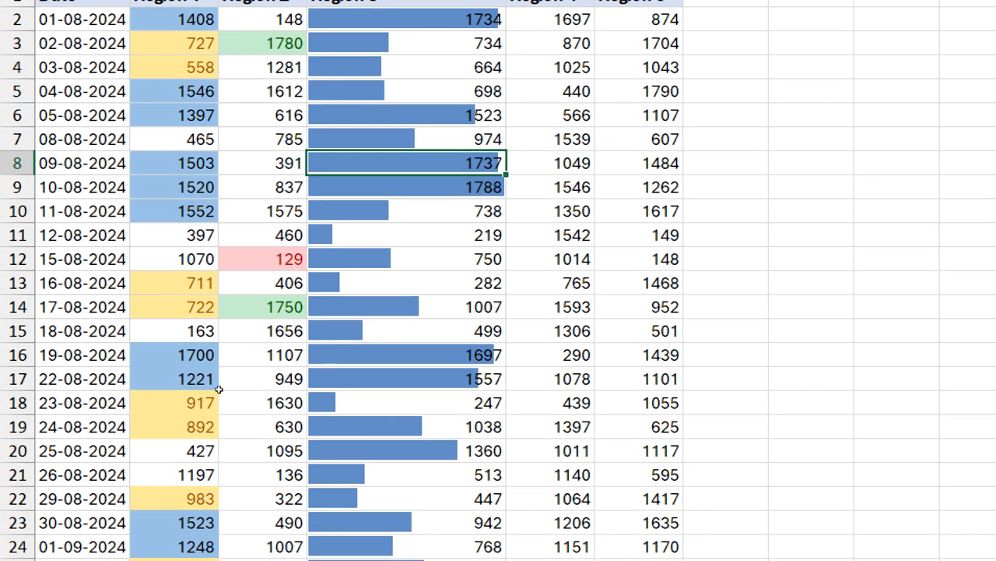
Change the Region 3 value in D13 to -282
{"action": "left_click", "coordinate": [225, 308]}
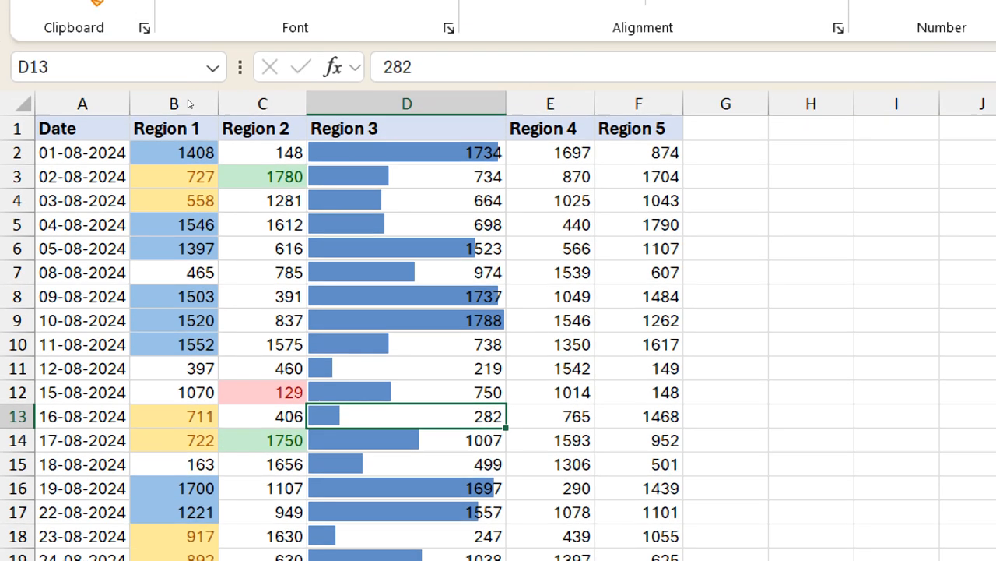
{"action": "key", "text": "F2"}
{"action": "key", "text": "Home"}
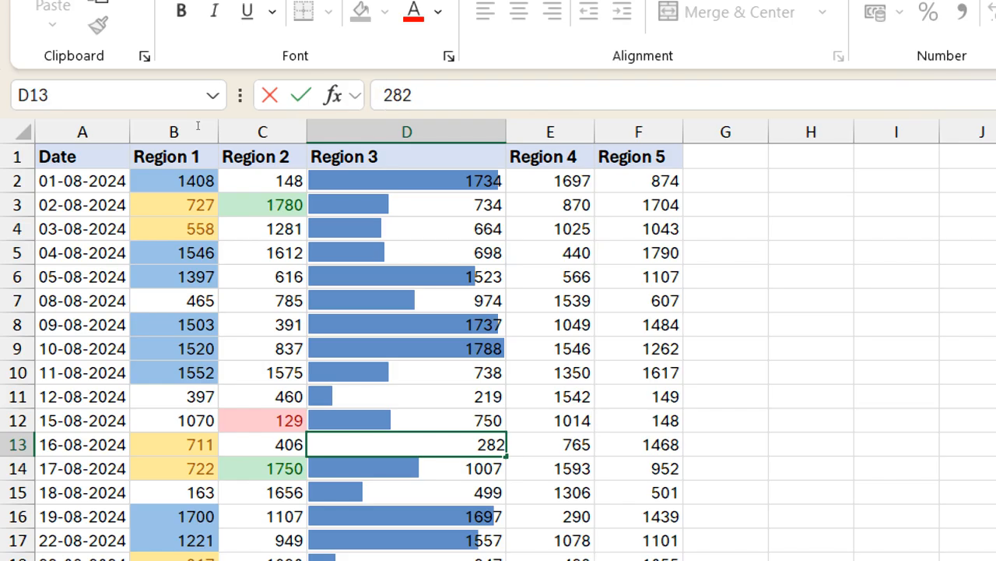
{"action": "type", "text": "-"}
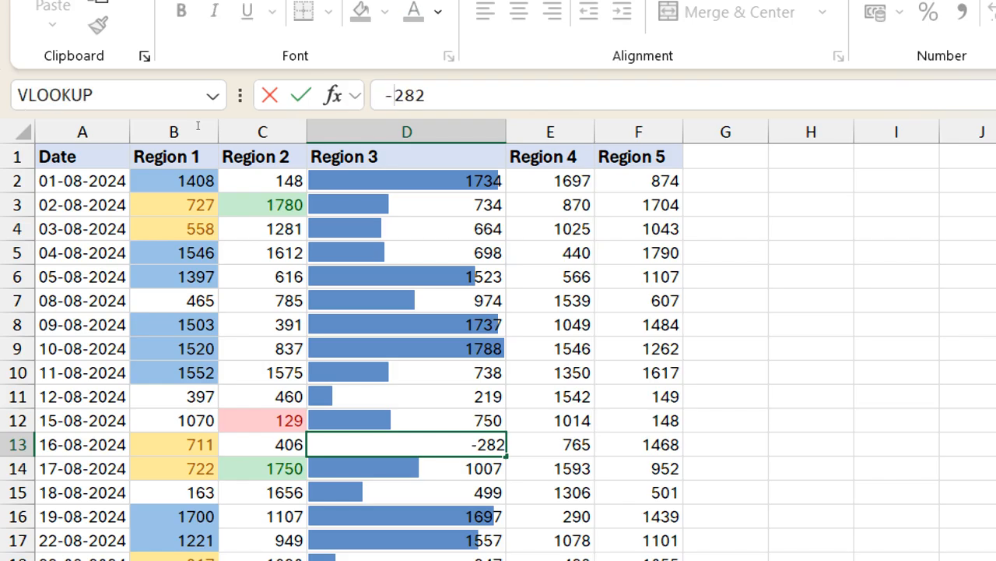
{"action": "key", "text": "Return"}
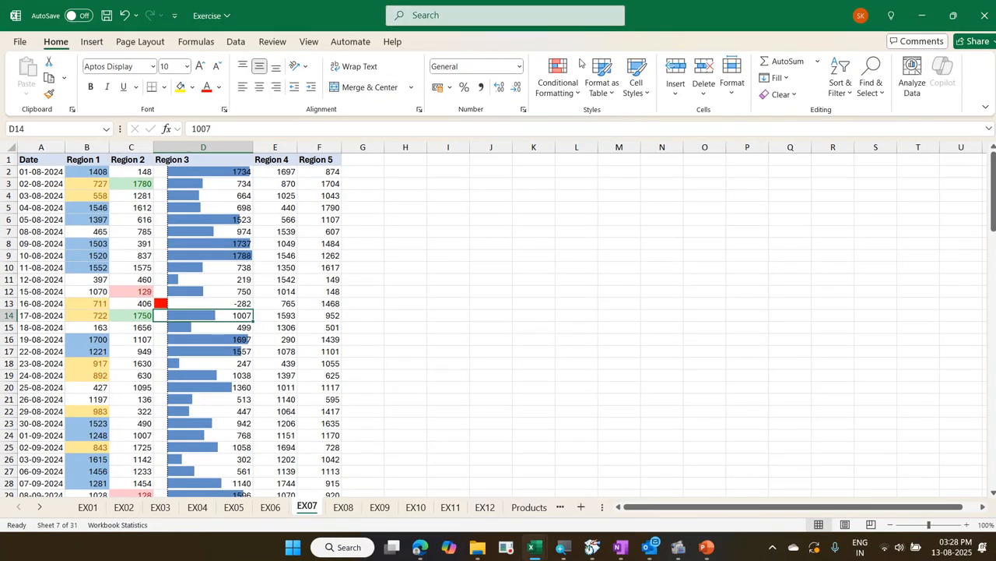
Open the data bar rule applied to the Region 3 values for editing in the conditional formatting rules manager
{"action": "left_click", "coordinate": [557, 88]}
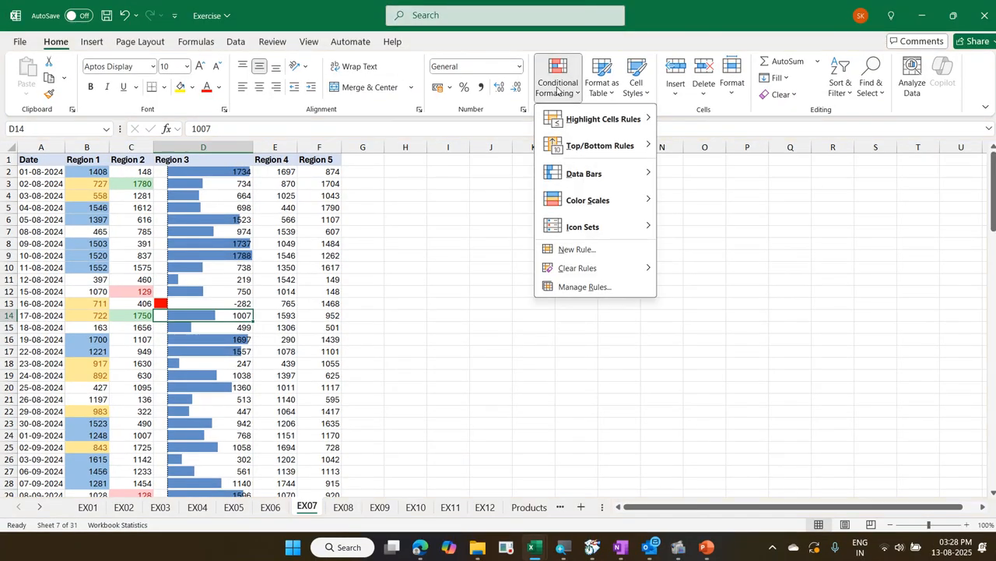
{"action": "left_click", "coordinate": [586, 287]}
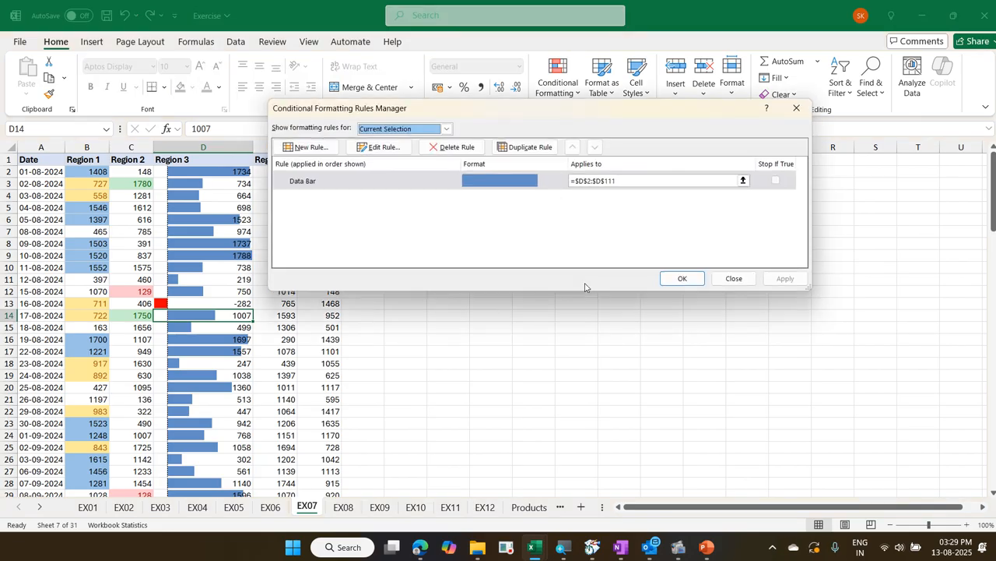
{"action": "left_click", "coordinate": [391, 148]}
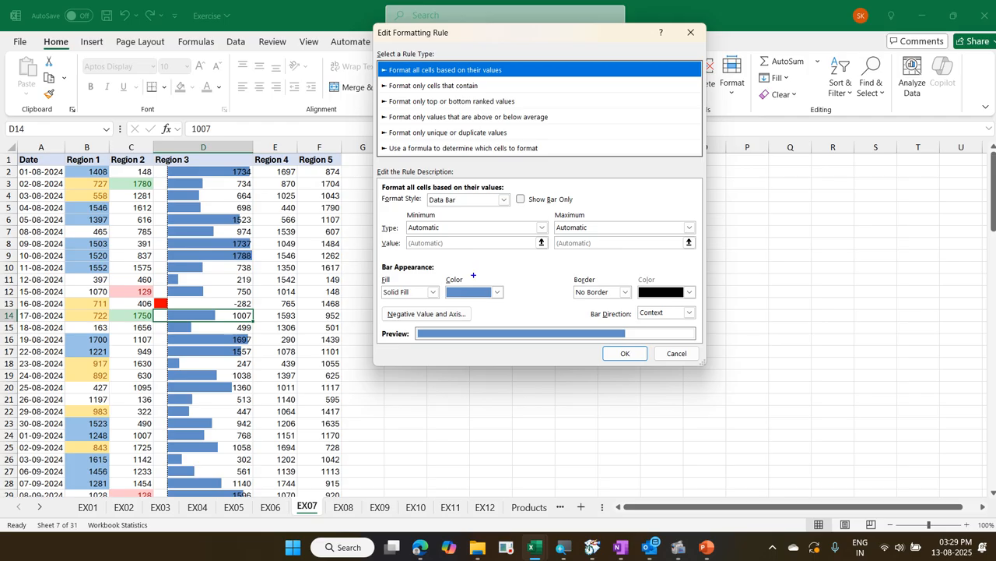
{"action": "mouse_move", "coordinate": [444, 276]}
{"action": "left_mouse_down"}
{"action": "mouse_move", "coordinate": [466, 302]}
{"action": "mouse_move", "coordinate": [508, 303]}
{"action": "mouse_move", "coordinate": [459, 259]}
{"action": "mouse_move", "coordinate": [439, 289]}
{"action": "mouse_move", "coordinate": [491, 288]}
{"action": "mouse_move", "coordinate": [450, 277]}
{"action": "mouse_move", "coordinate": [464, 306]}
{"action": "left_mouse_up"}
{"action": "key", "text": "ctrl+z"}
{"action": "left_click_drag", "start_coordinate": [381, 306], "coordinate": [469, 320]}
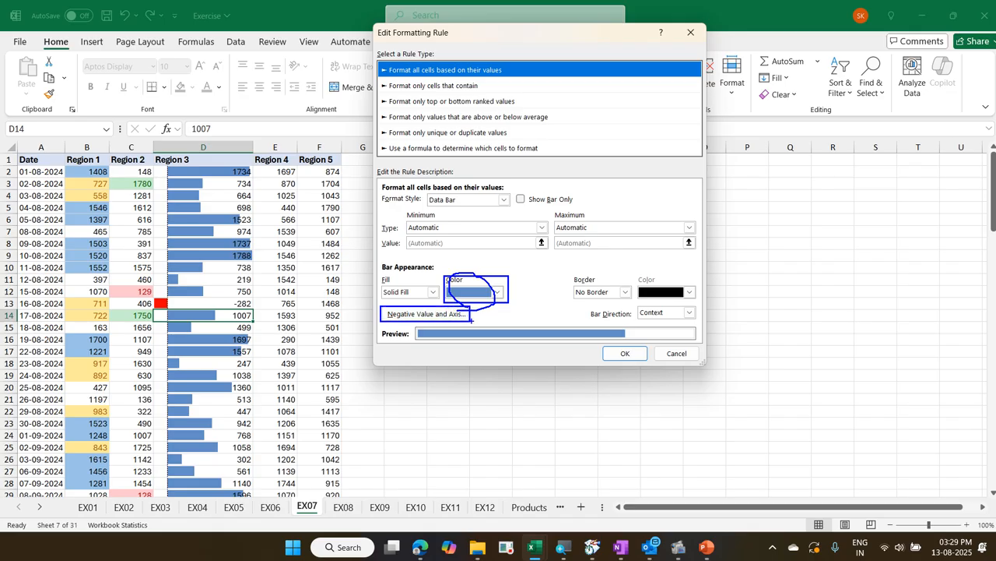
Set the negative bar fill color of the Region 3 data bar rule to the orange theme color
{"action": "key", "text": "Escape"}
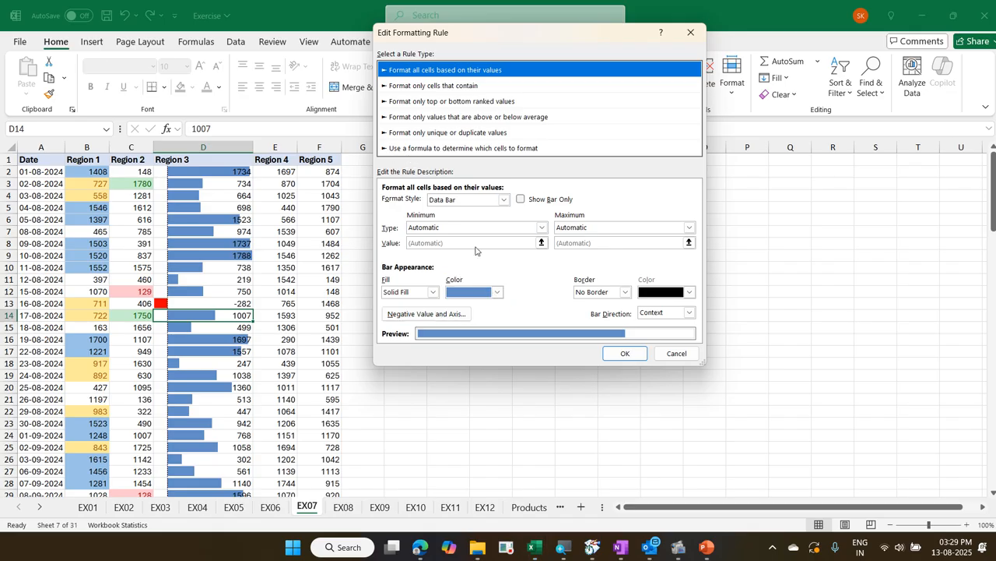
{"action": "left_click", "coordinate": [459, 312]}
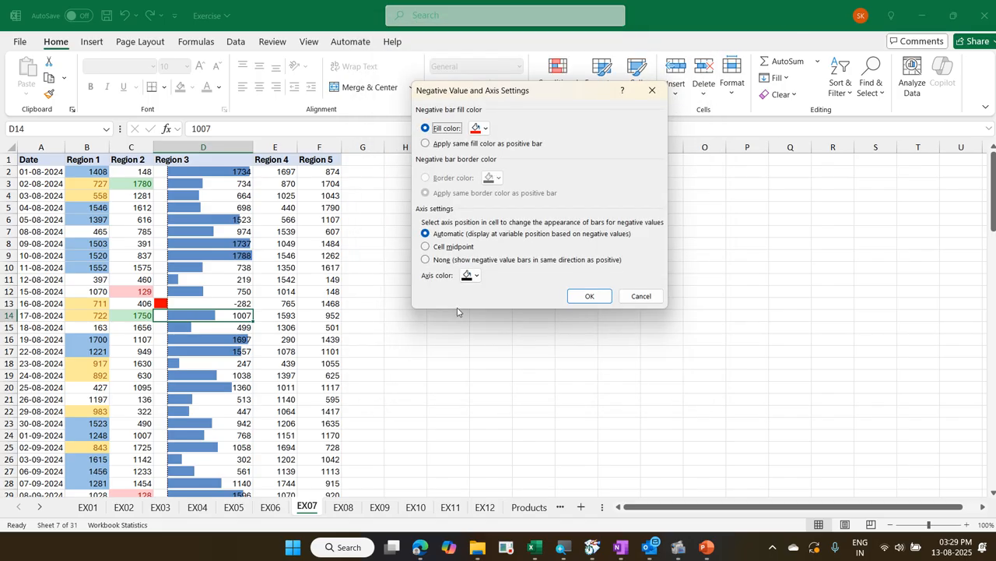
{"action": "left_click", "coordinate": [485, 129]}
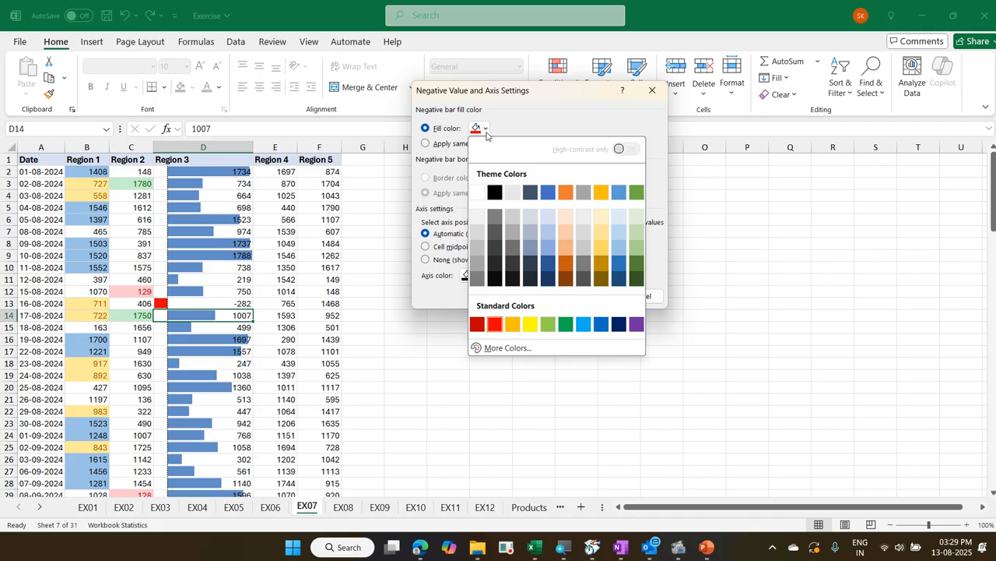
{"action": "left_click", "coordinate": [565, 191]}
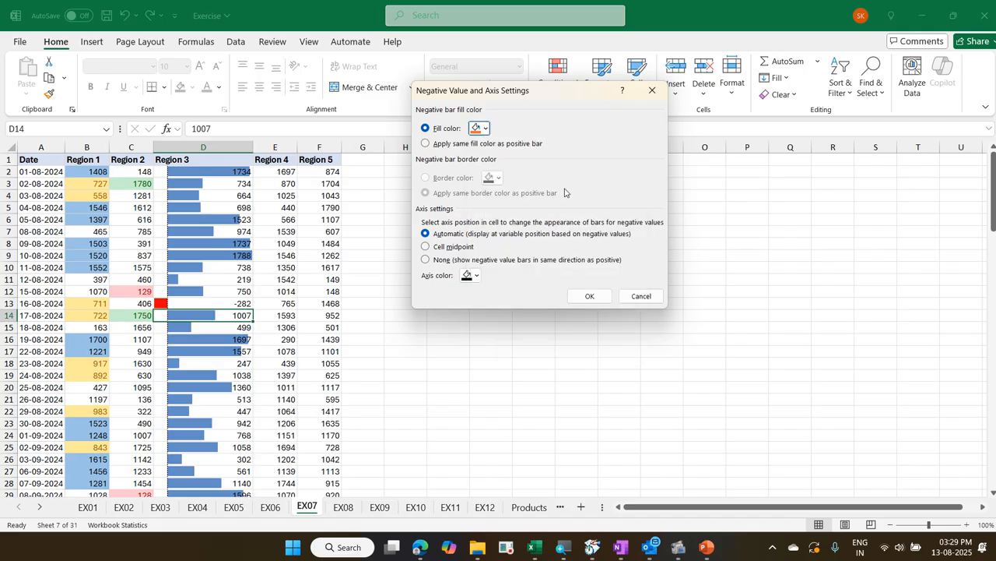
{"action": "left_click", "coordinate": [589, 297]}
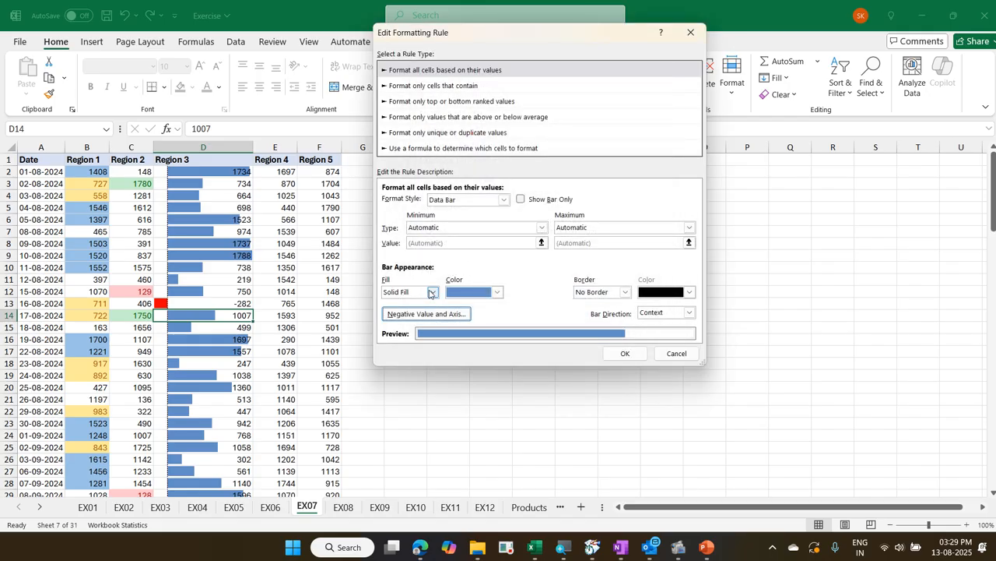
Change the positive data bar color to standard purple and apply the edited rule to the Region 3 values
{"action": "left_click", "coordinate": [496, 293]}
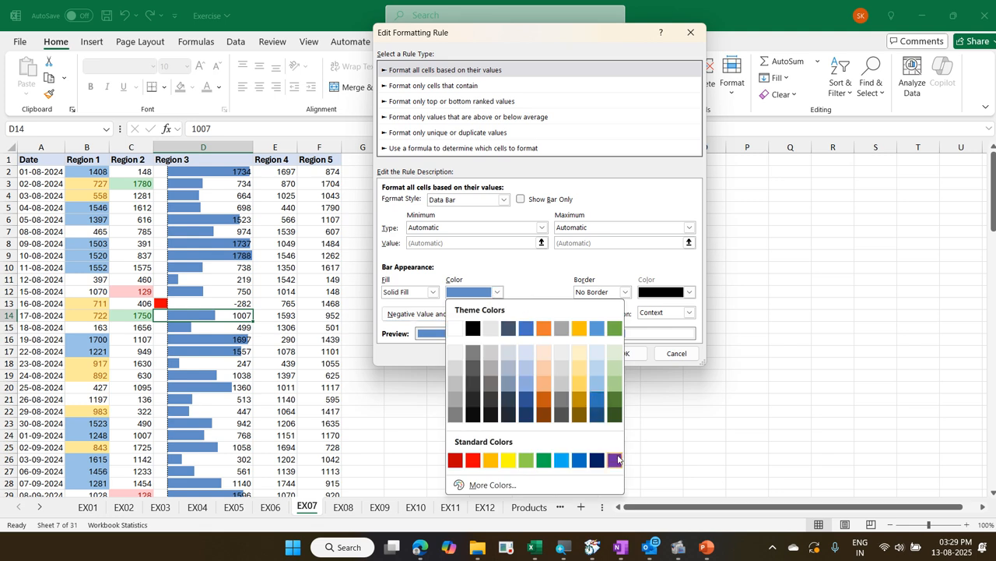
{"action": "left_click", "coordinate": [615, 460]}
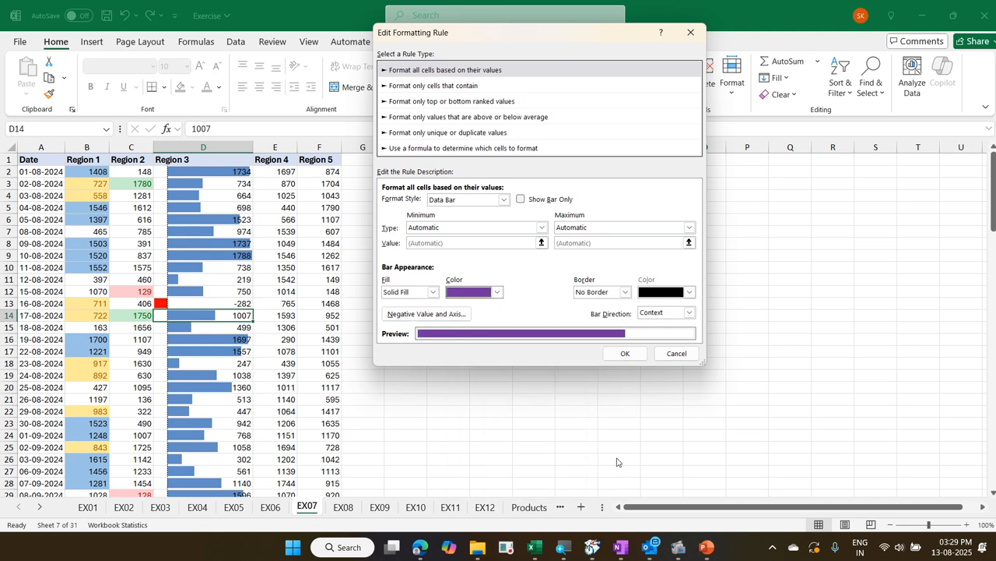
{"action": "left_click", "coordinate": [625, 354]}
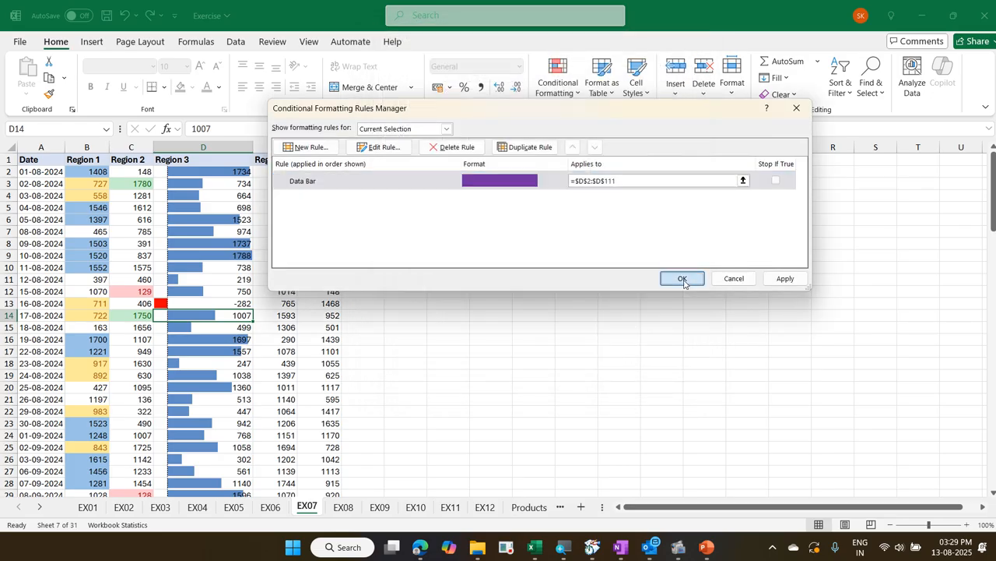
{"action": "left_click", "coordinate": [683, 279]}
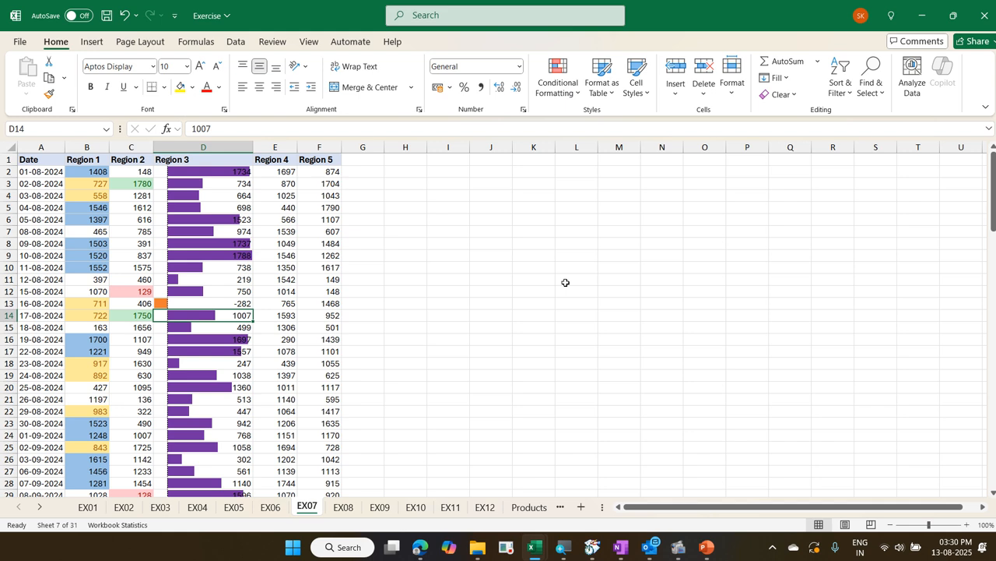
{"action": "key", "text": "Up"}
{"action": "key", "text": "Up"}
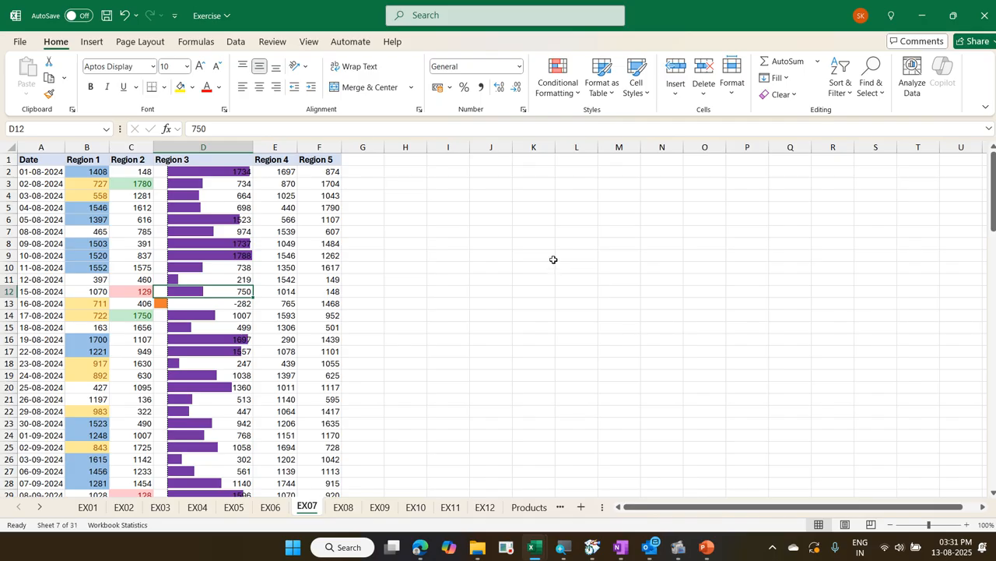
{"action": "left_click", "coordinate": [564, 95]}
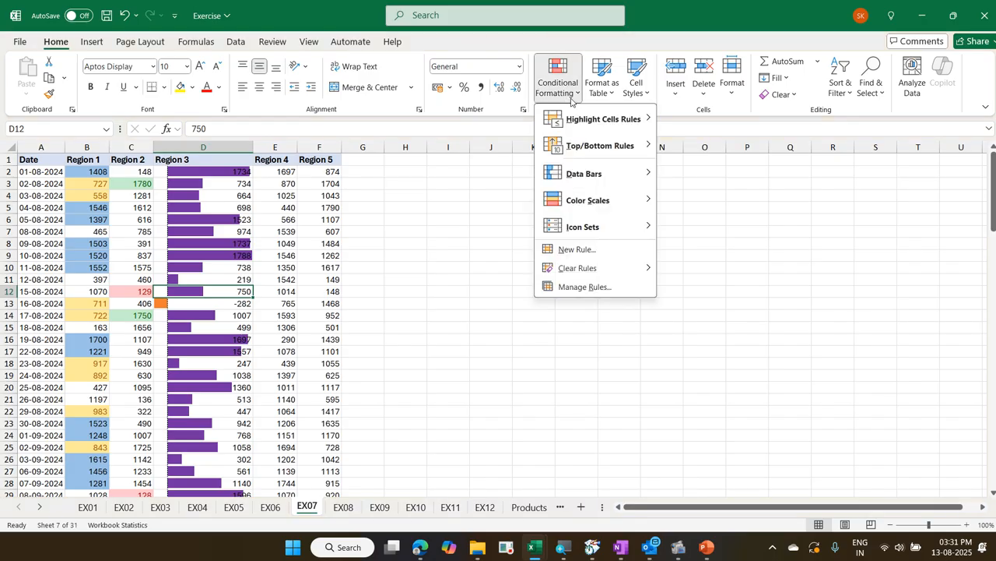
{"action": "left_click", "coordinate": [602, 288]}
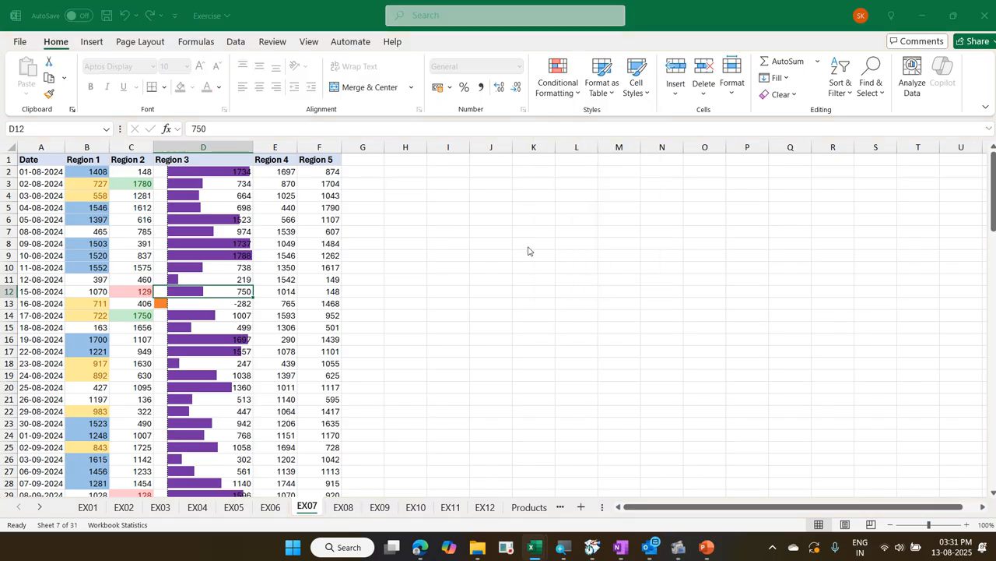
{"action": "left_click", "coordinate": [383, 148]}
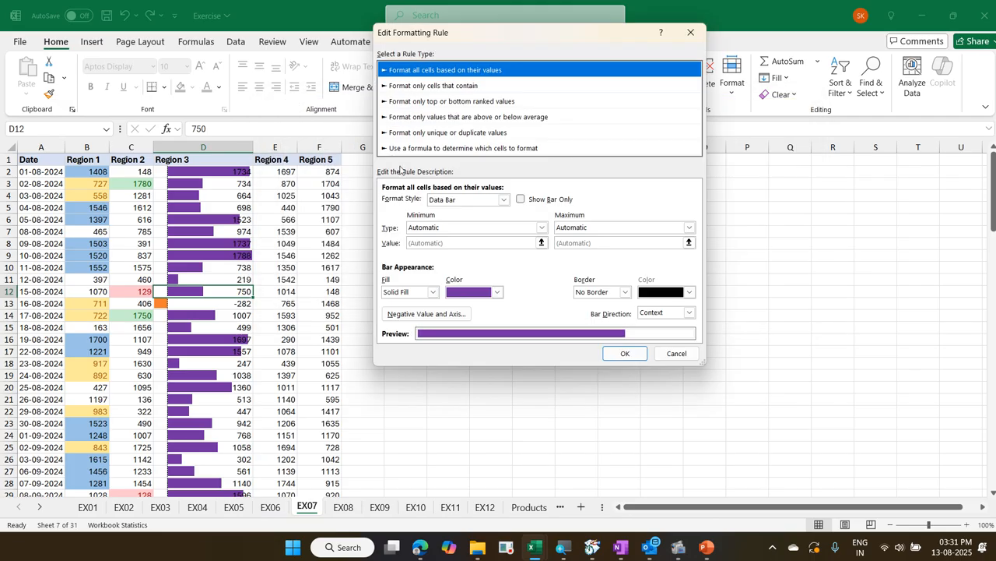
{"action": "left_click", "coordinate": [437, 227]}
{"action": "left_click", "coordinate": [439, 248]}
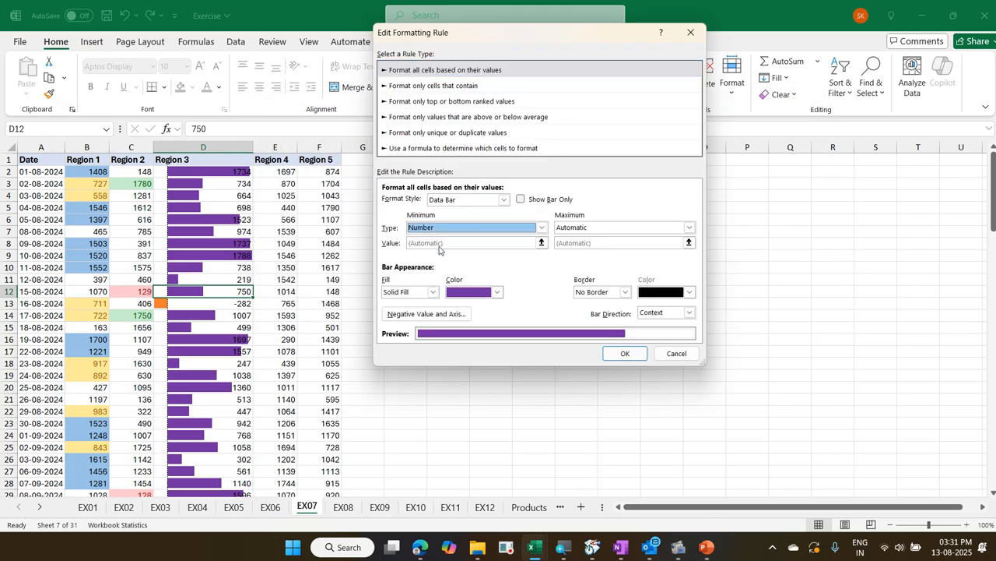
{"action": "left_click", "coordinate": [428, 242]}
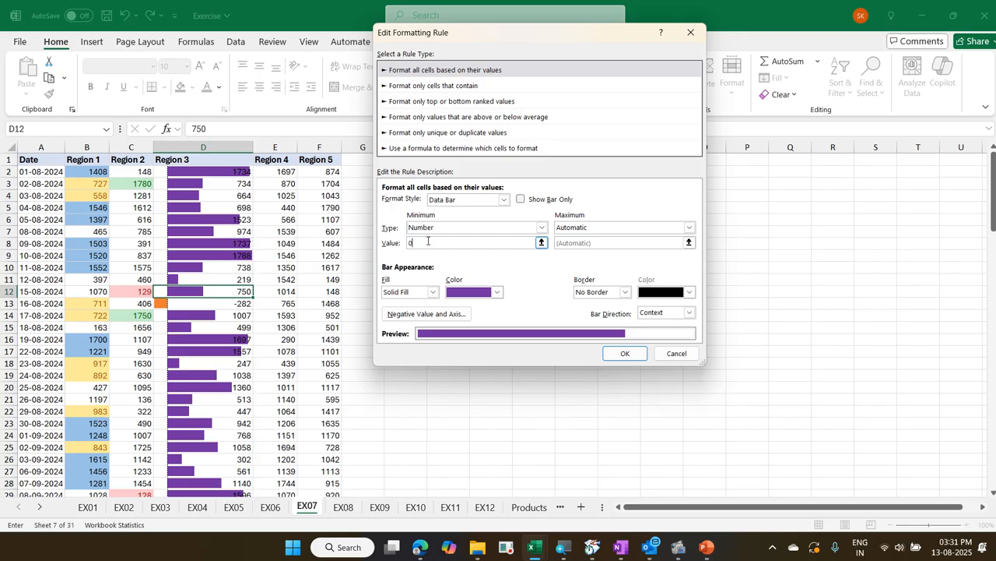
{"action": "key", "text": "ctrl+2"}
{"action": "left_click_drag", "start_coordinate": [374, 303], "coordinate": [480, 322]}
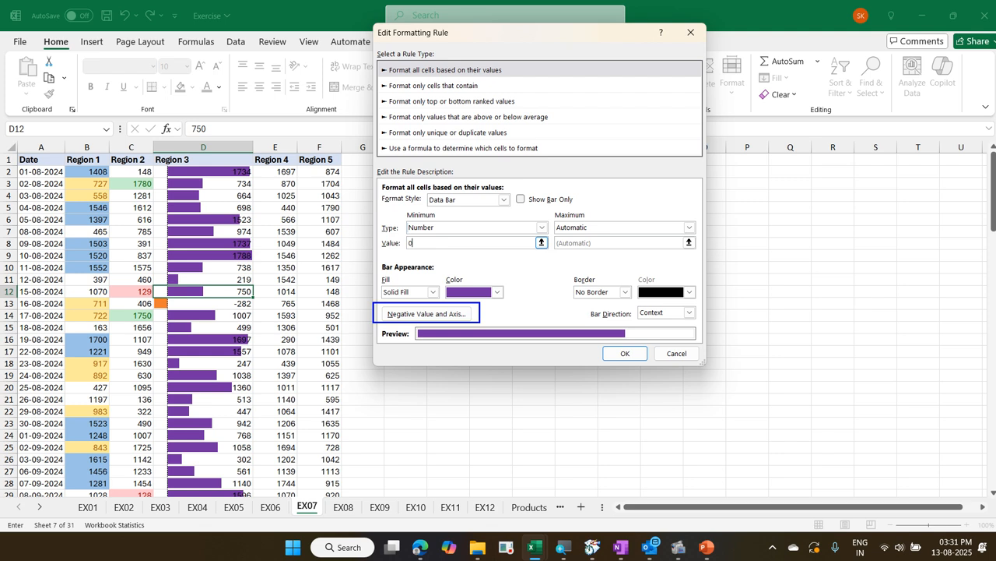
{"action": "key", "text": "Escape"}
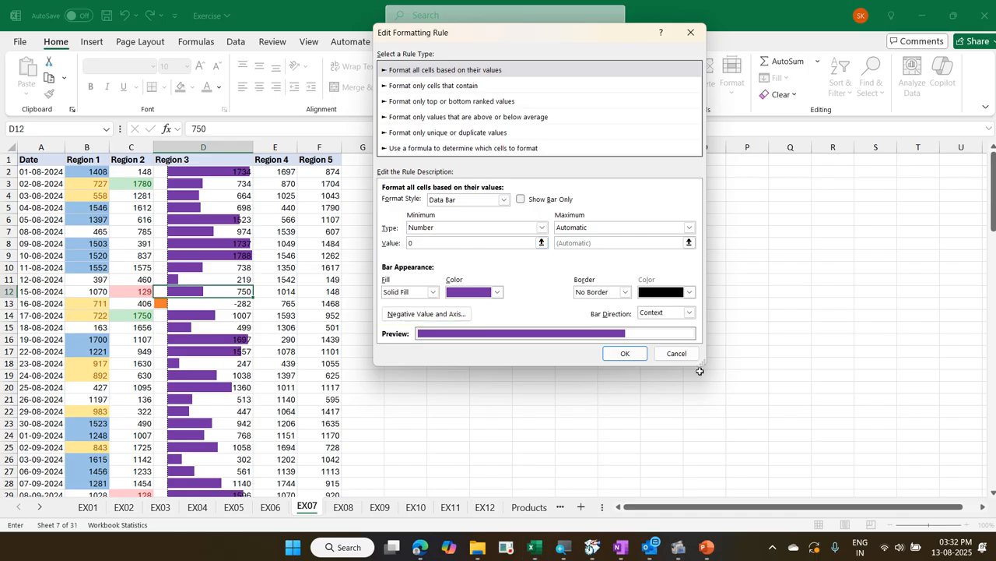
{"action": "left_click", "coordinate": [686, 353]}
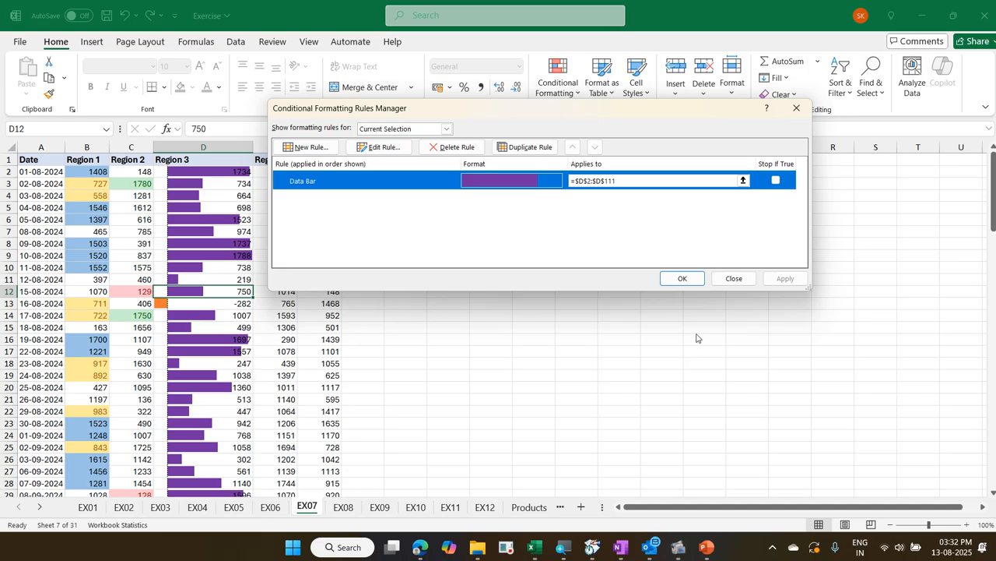
{"action": "left_click", "coordinate": [733, 278]}
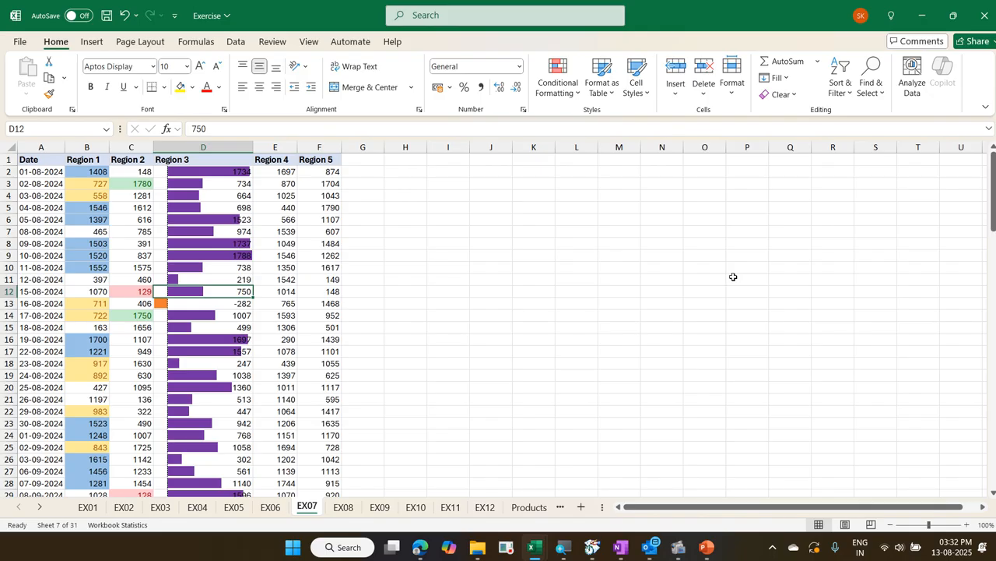
Apply the Green - Yellow - Red color scale to the Region 4 values from E2 down to E111
{"action": "key", "text": "Right"}
{"action": "key", "text": "Right"}
{"action": "key", "text": "Left"}
{"action": "key", "text": "ctrl+Up"}
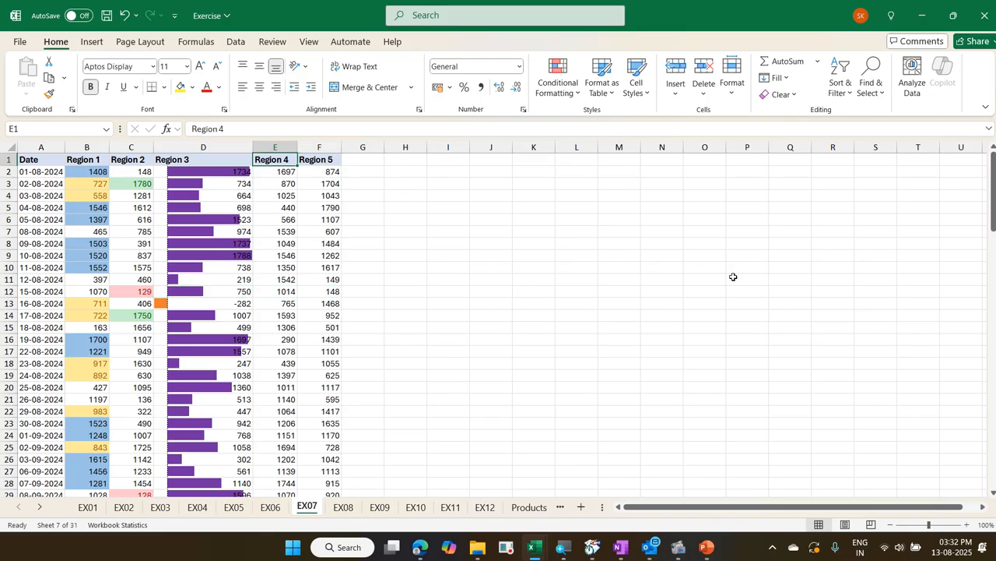
{"action": "key", "text": "Down"}
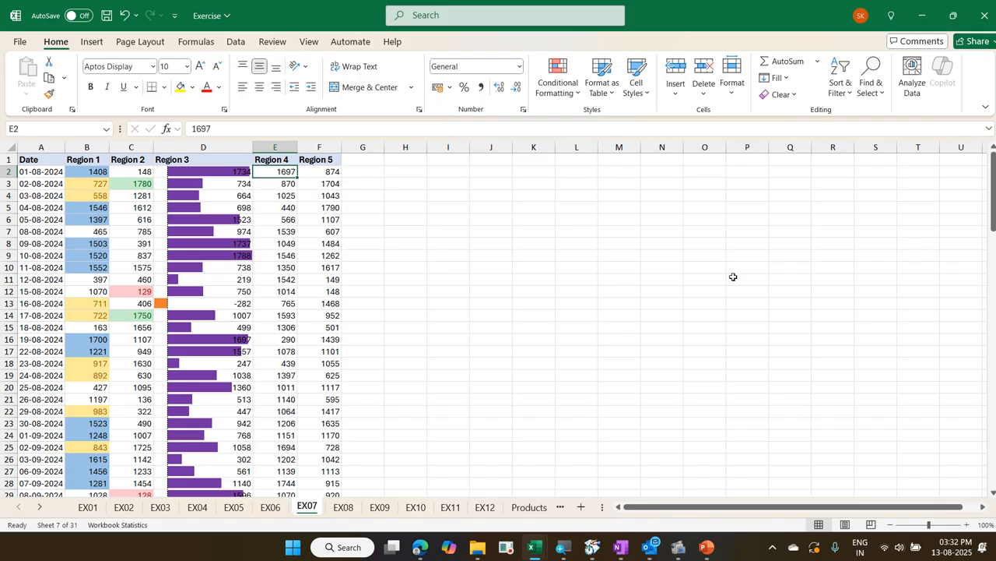
{"action": "key", "text": "ctrl+shift+Down"}
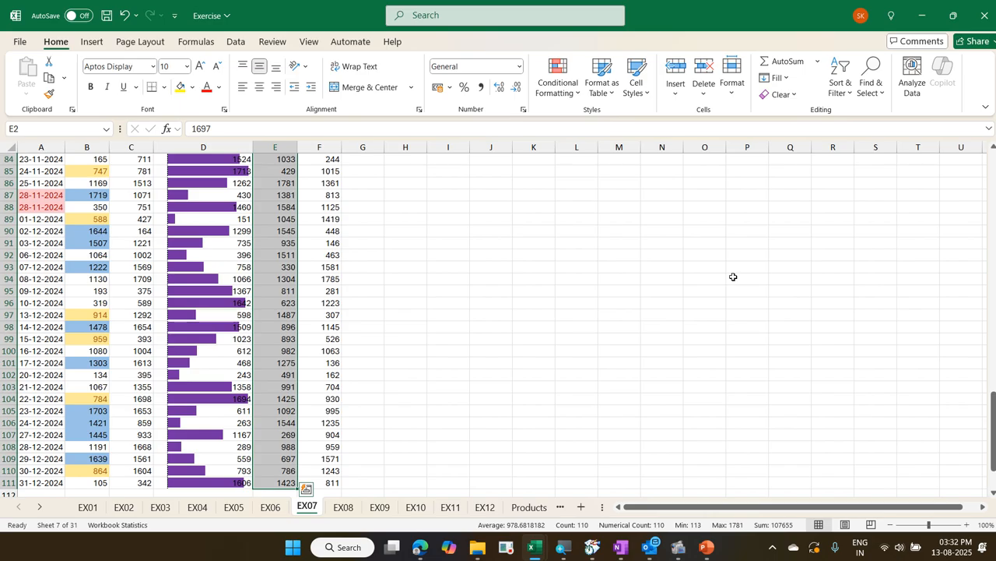
{"action": "left_click", "coordinate": [572, 102]}
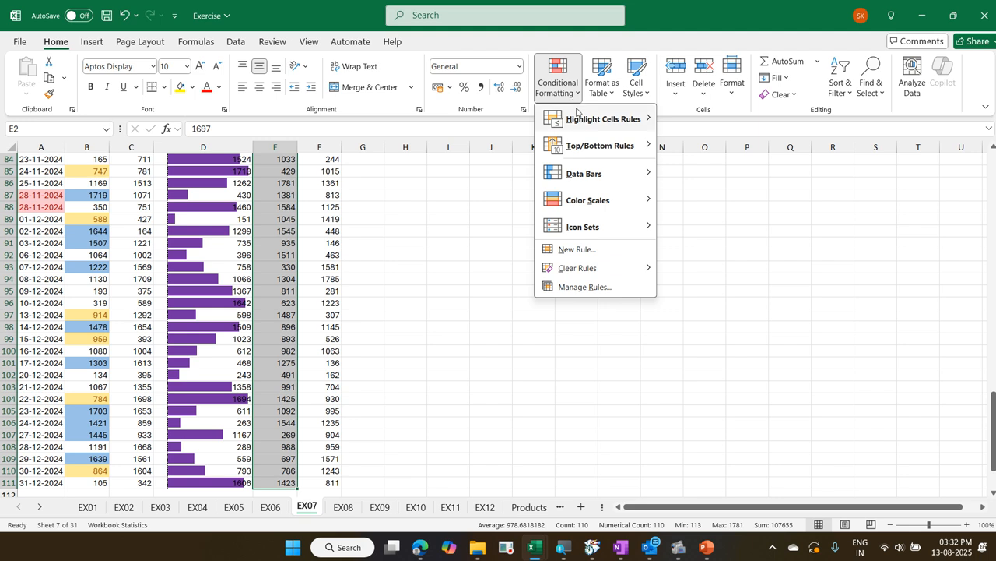
{"action": "mouse_move", "coordinate": [603, 207]}
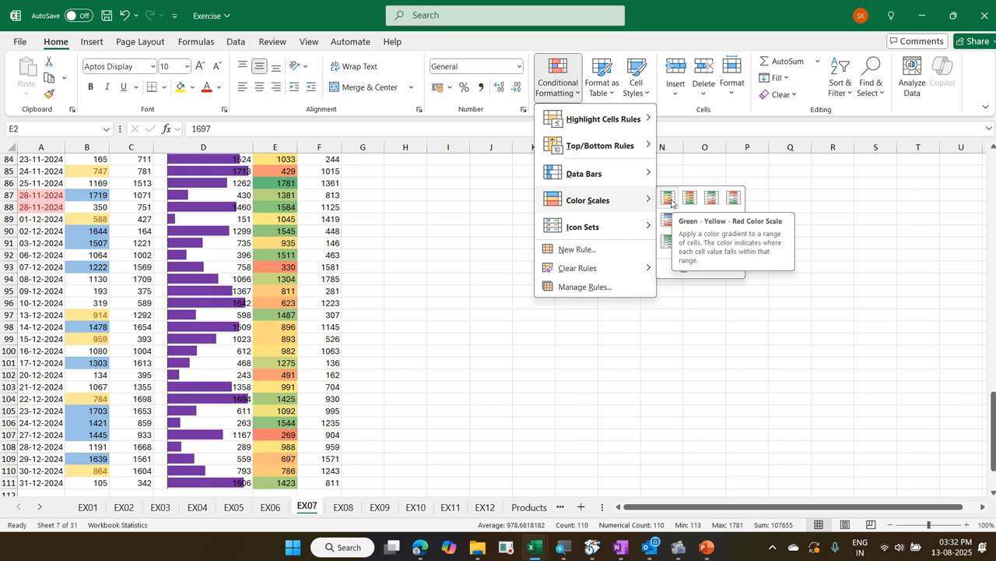
{"action": "left_click", "coordinate": [670, 200]}
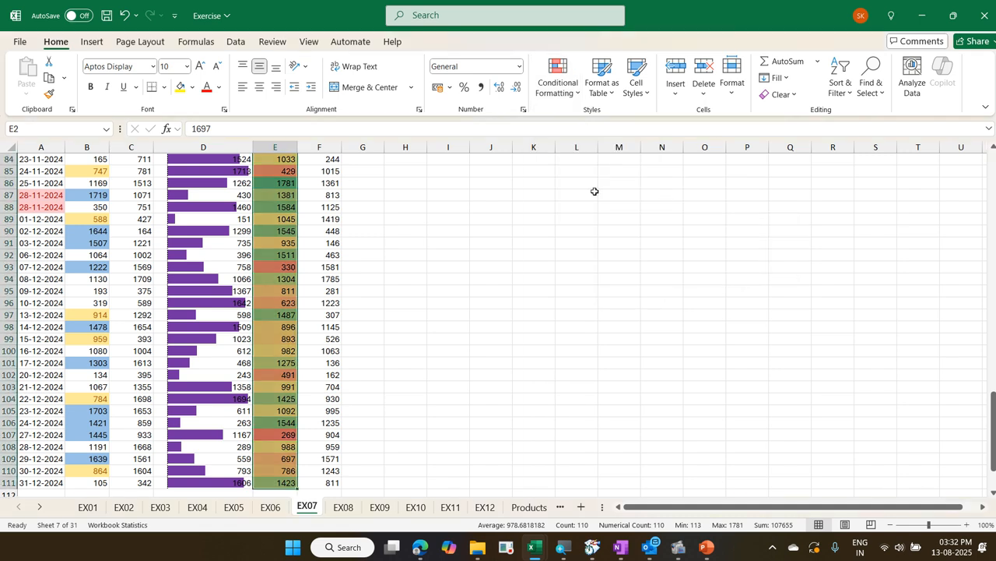
Examine how the color scale shades high, middle and low Region 4 values, from the end of the data back to its first rows
{"action": "left_click", "coordinate": [262, 230]}
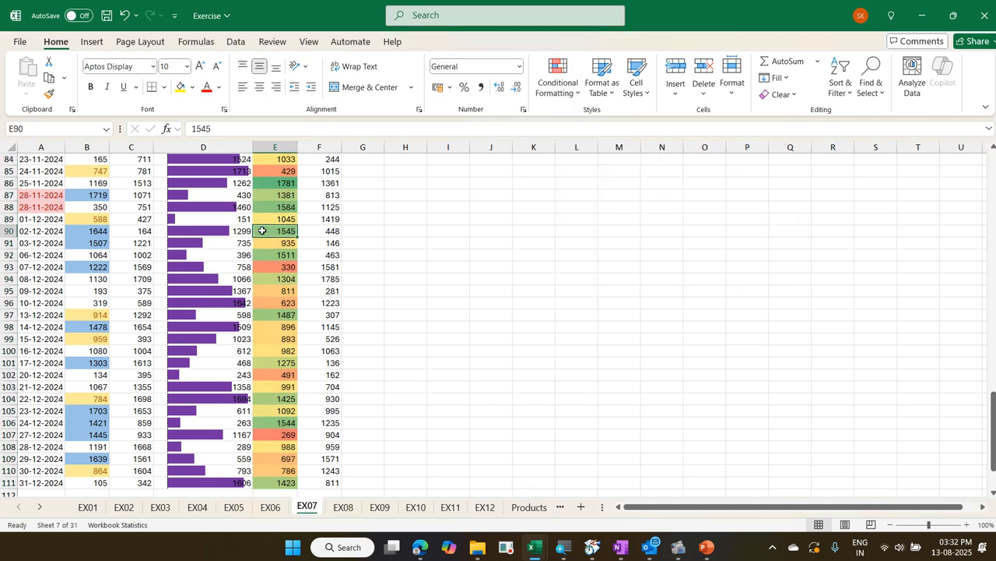
{"action": "scroll", "coordinate": [262, 230], "scroll_direction": "up", "scroll_amount": 17}
{"action": "scroll", "coordinate": [262, 230], "scroll_direction": "up", "scroll_amount": 11}
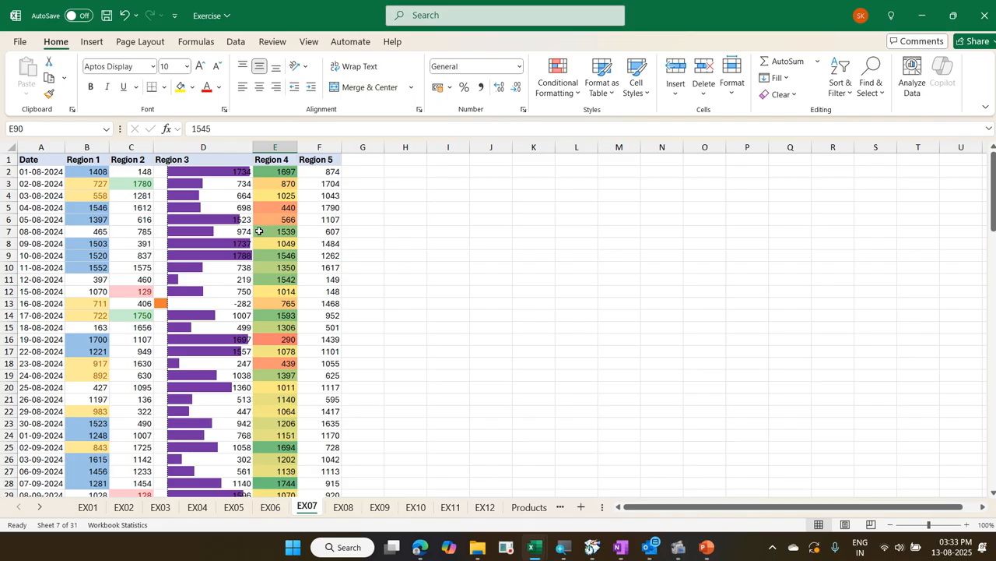
{"action": "left_click", "coordinate": [270, 232]}
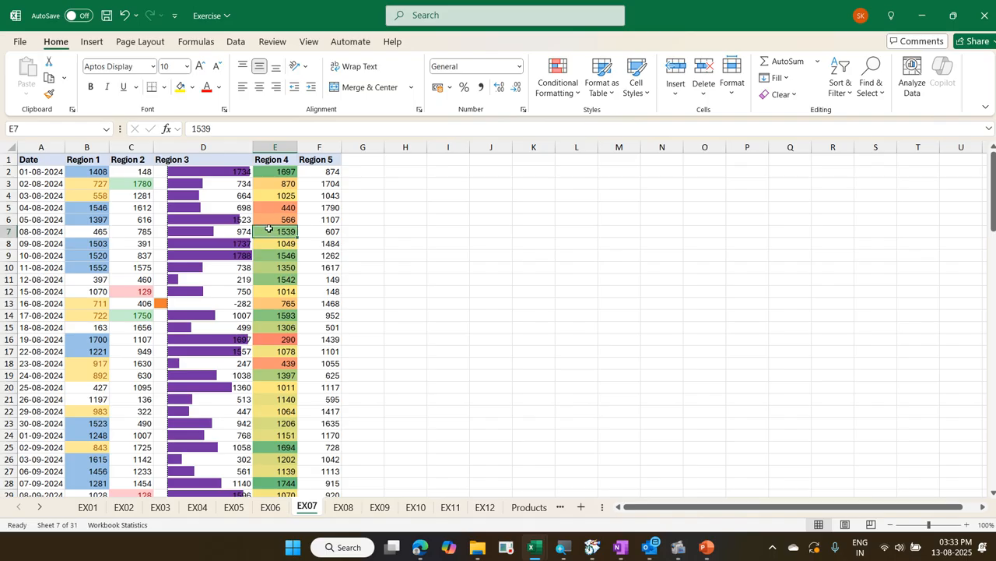
{"action": "left_click", "coordinate": [277, 196]}
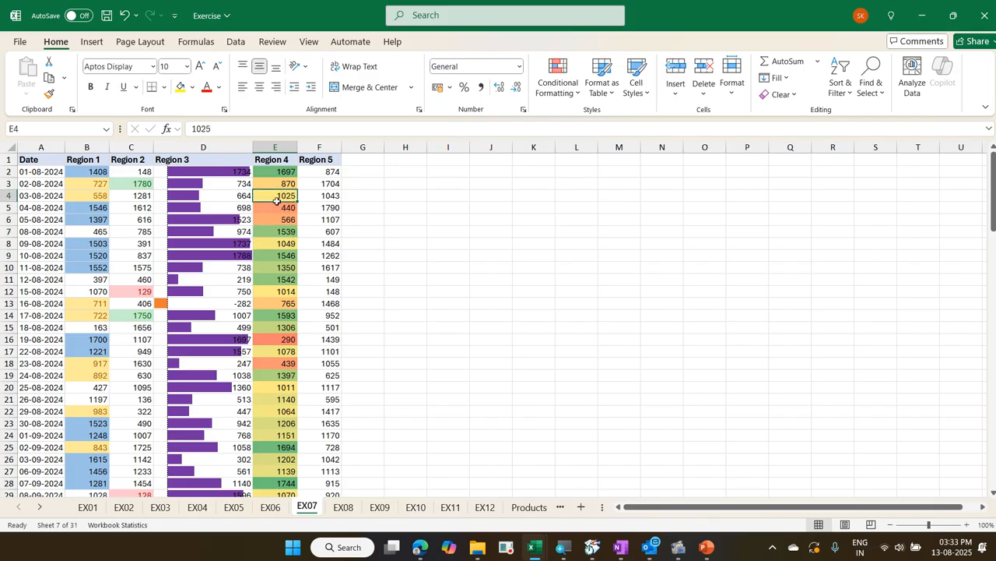
{"action": "left_click", "coordinate": [271, 220]}
{"action": "left_click", "coordinate": [264, 243]}
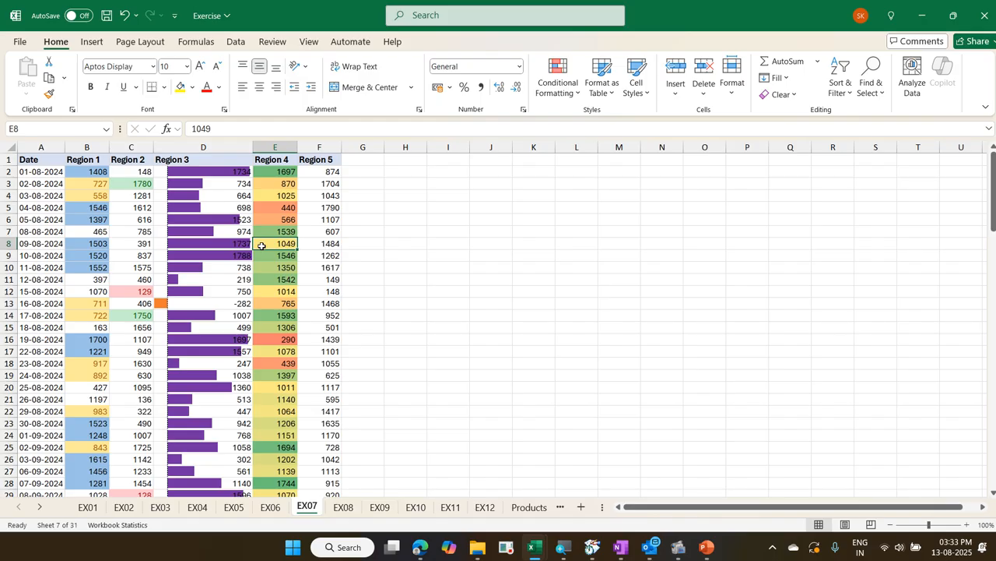
{"action": "left_click", "coordinate": [271, 221]}
{"action": "left_click", "coordinate": [272, 253]}
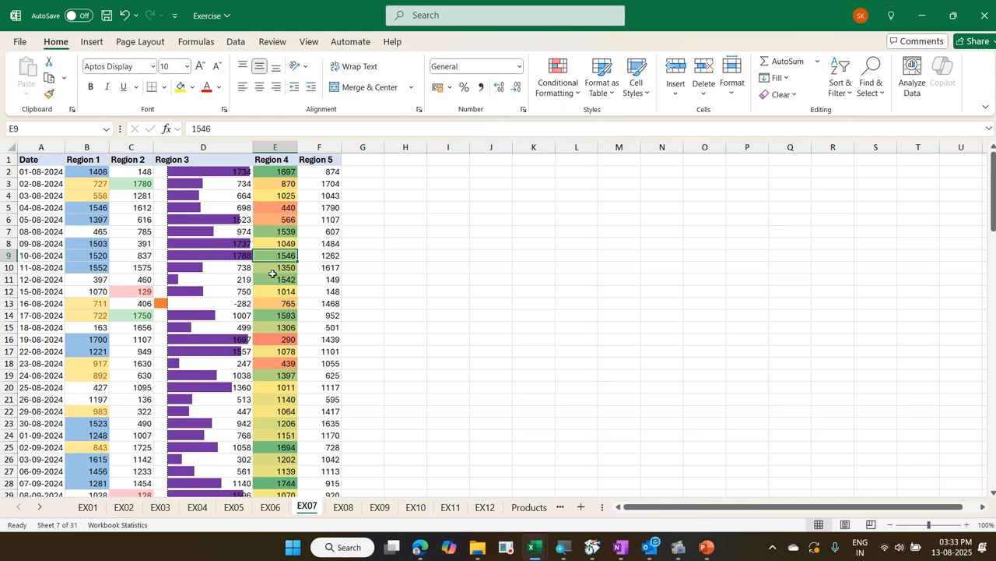
Sort the data by the Region 4 values from smallest to largest
{"action": "left_click", "coordinate": [272, 277]}
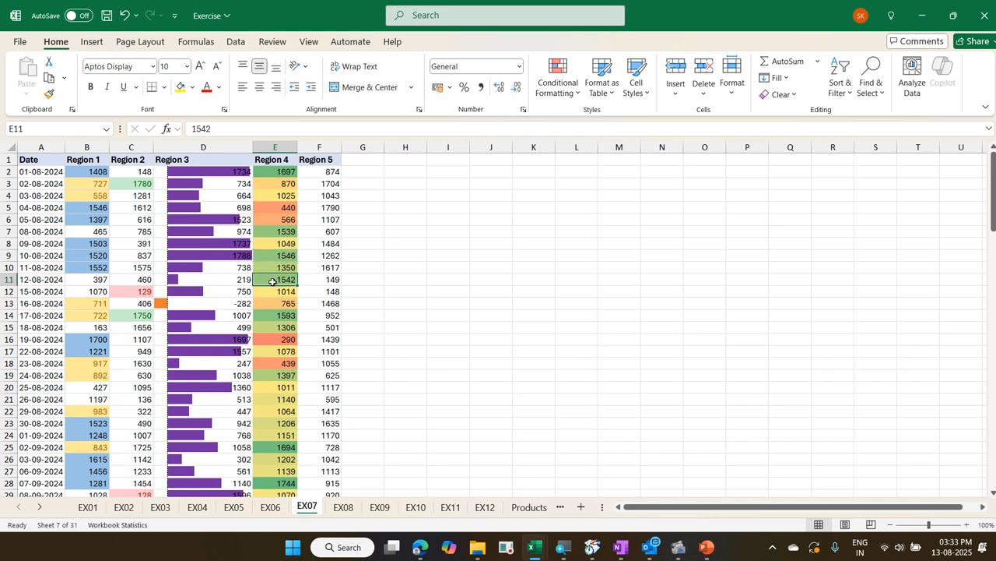
{"action": "right_click", "coordinate": [272, 281]}
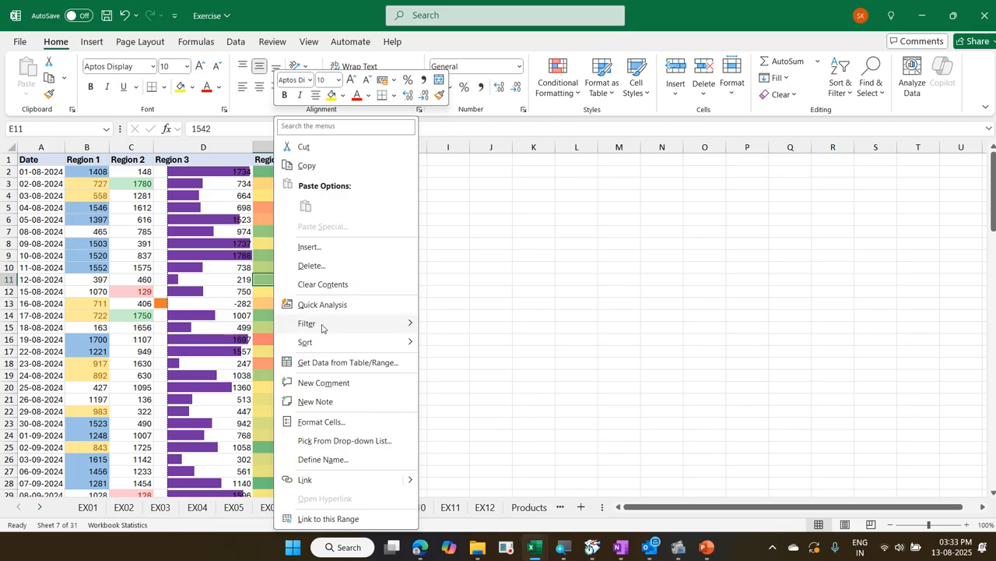
{"action": "mouse_move", "coordinate": [323, 339]}
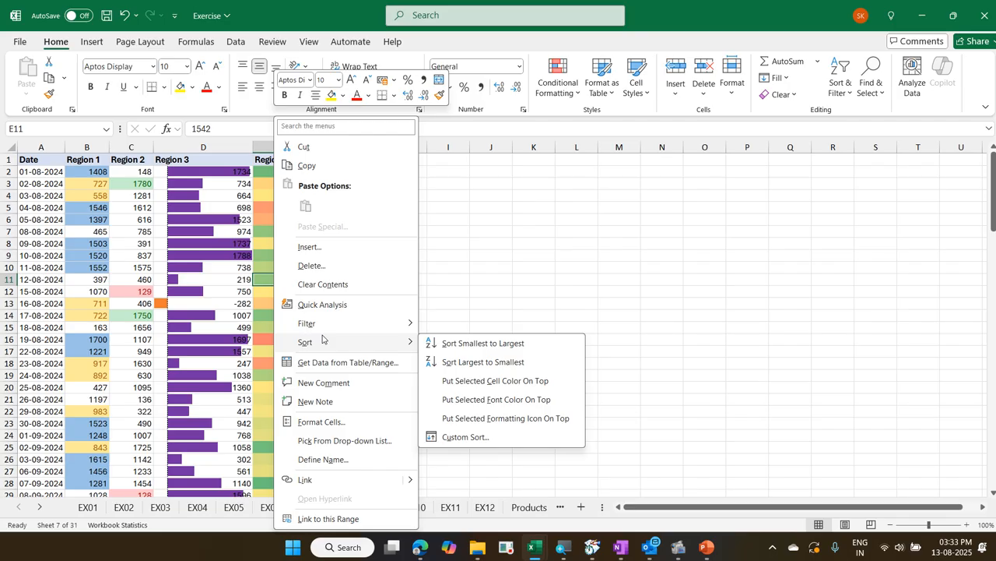
{"action": "left_click", "coordinate": [459, 342]}
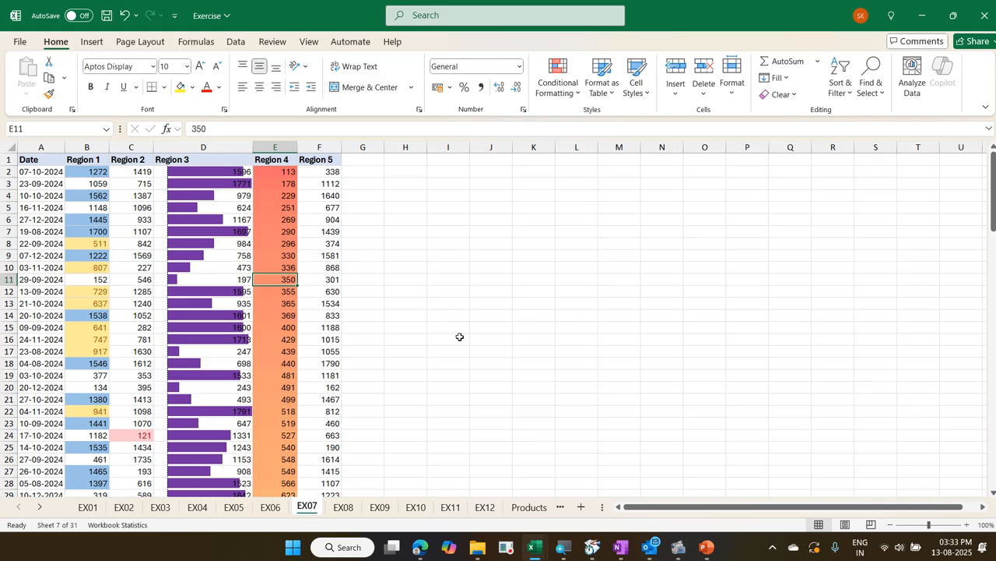
Sort the data by the Region 4 values from largest to smallest
{"action": "scroll", "coordinate": [460, 335], "scroll_direction": "down", "scroll_amount": 3}
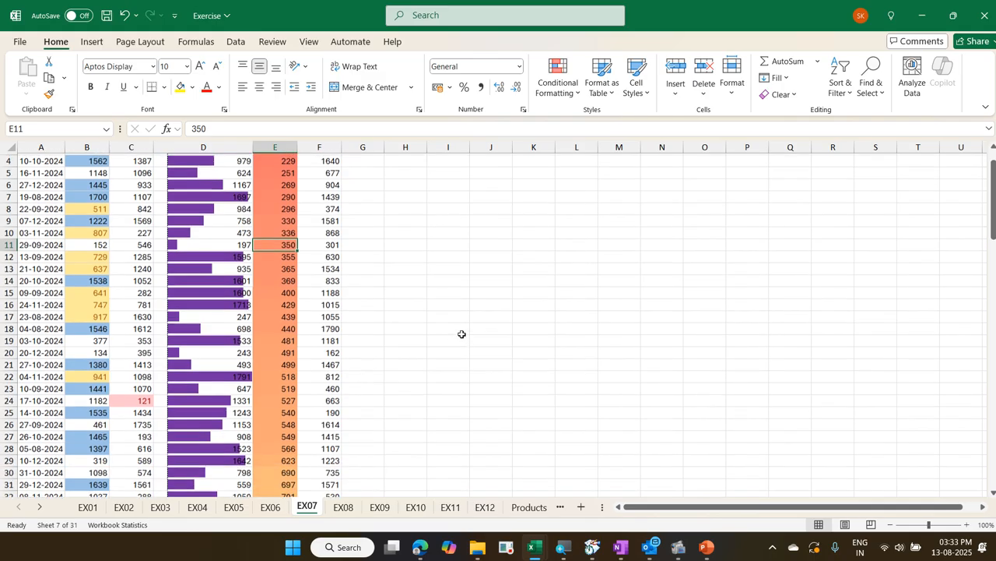
{"action": "scroll", "coordinate": [459, 333], "scroll_direction": "down", "scroll_amount": 10}
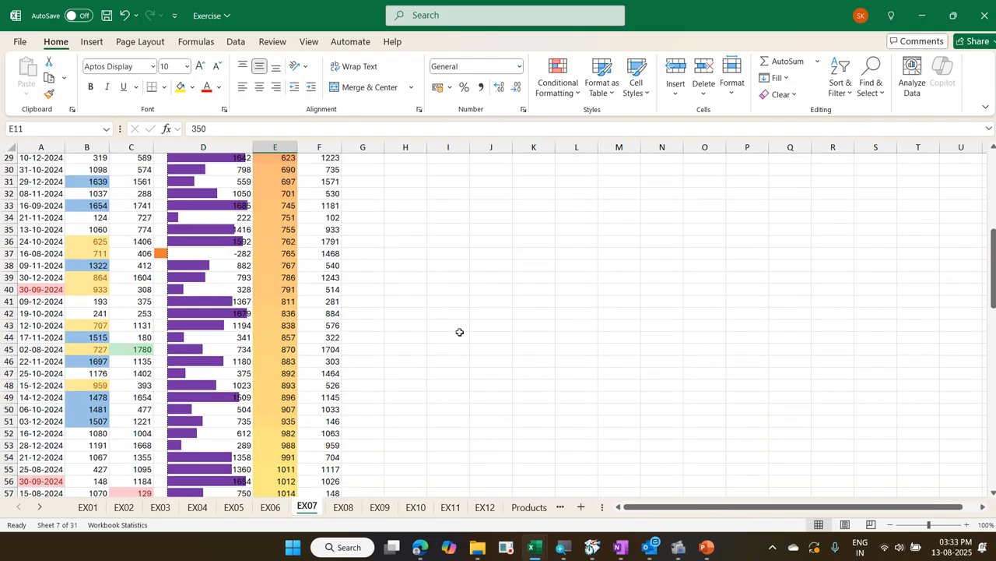
{"action": "scroll", "coordinate": [459, 331], "scroll_direction": "down", "scroll_amount": 15}
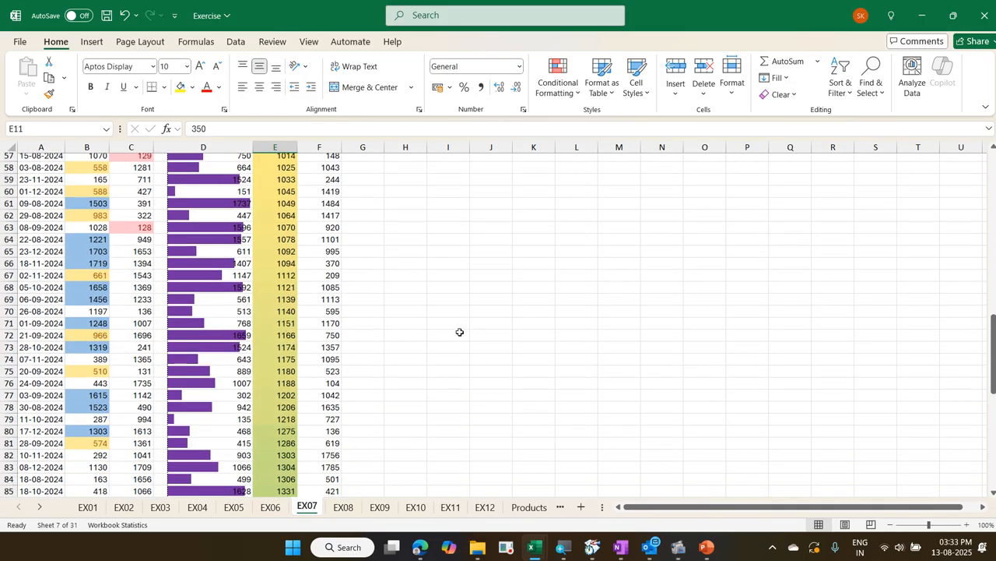
{"action": "scroll", "coordinate": [459, 332], "scroll_direction": "up", "scroll_amount": 13}
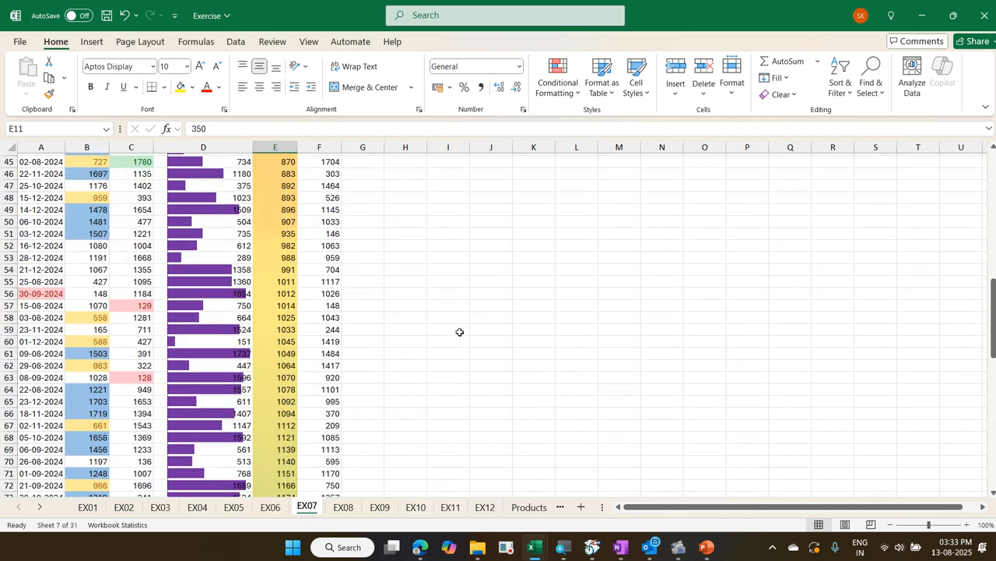
{"action": "scroll", "coordinate": [459, 332], "scroll_direction": "up", "scroll_amount": 15}
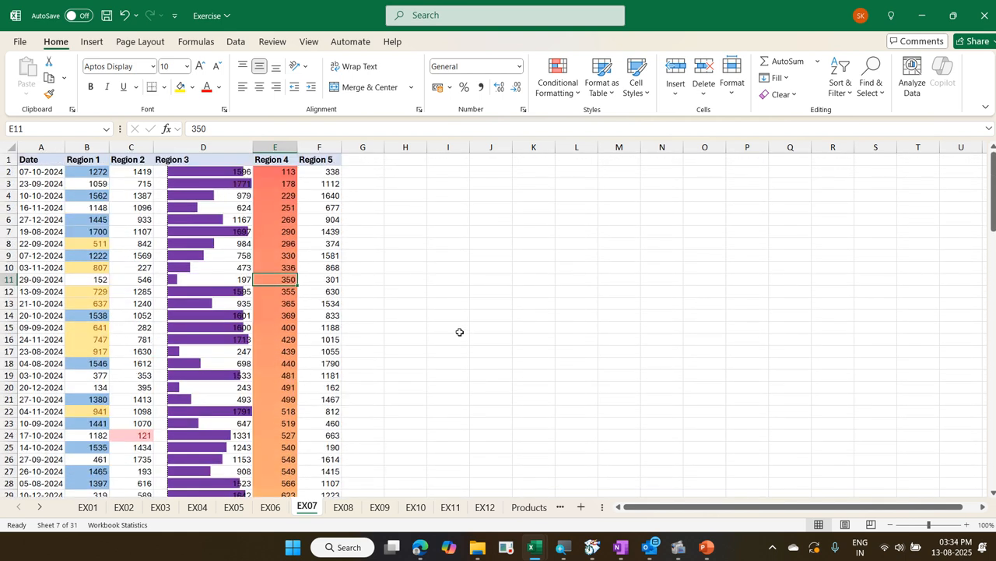
{"action": "right_click", "coordinate": [280, 247]}
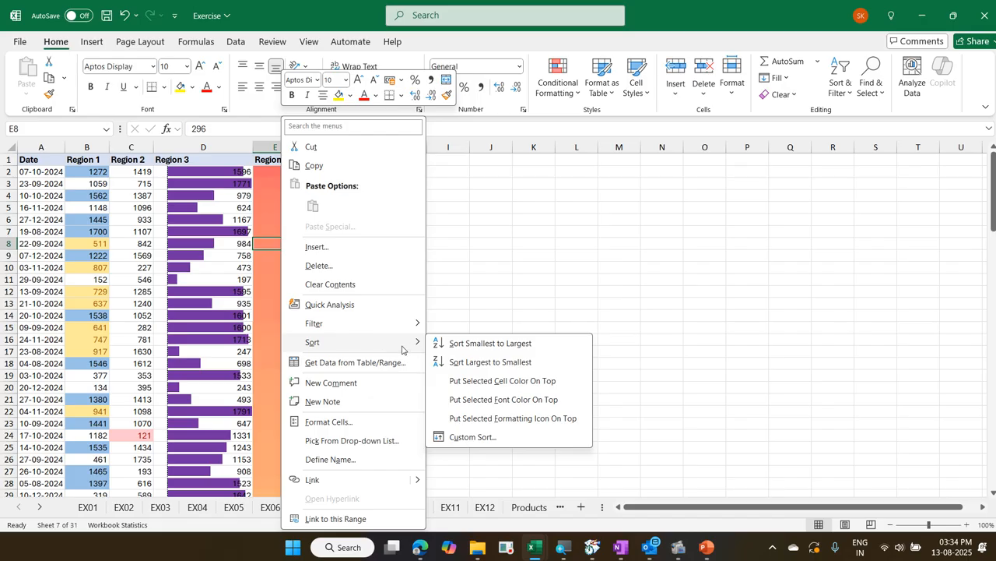
{"action": "left_click", "coordinate": [462, 362]}
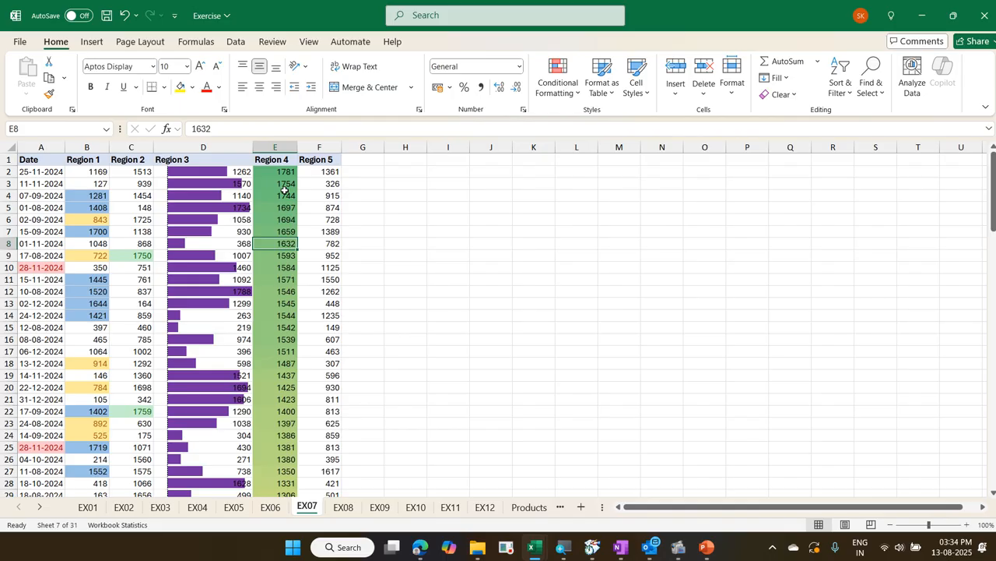
Examine the color scale shading of the sorted Region 4 values down to the end of the data and back
{"action": "scroll", "coordinate": [284, 196], "scroll_direction": "down", "scroll_amount": 8}
{"action": "scroll", "coordinate": [288, 195], "scroll_direction": "down", "scroll_amount": 20}
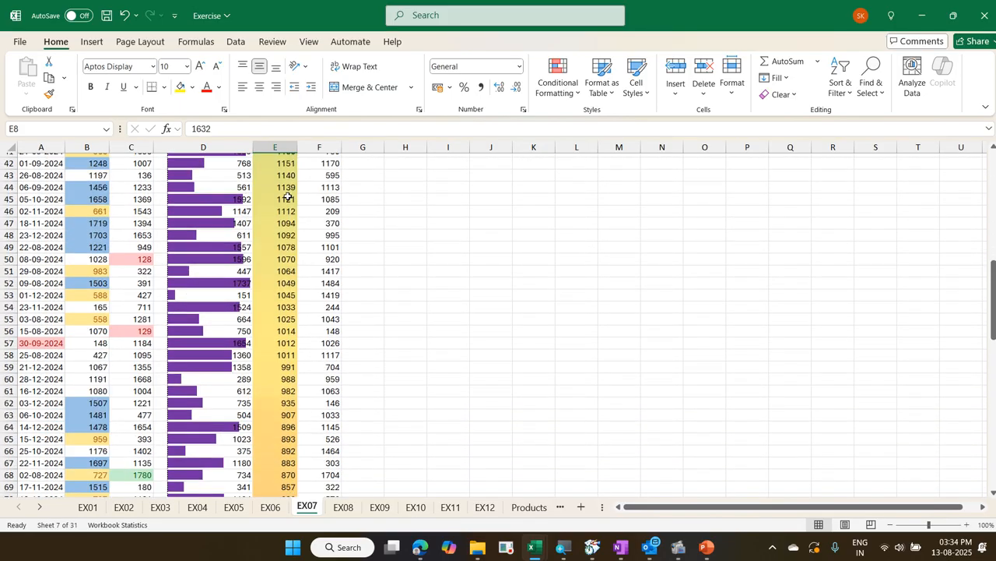
{"action": "scroll", "coordinate": [288, 196], "scroll_direction": "down", "scroll_amount": 3}
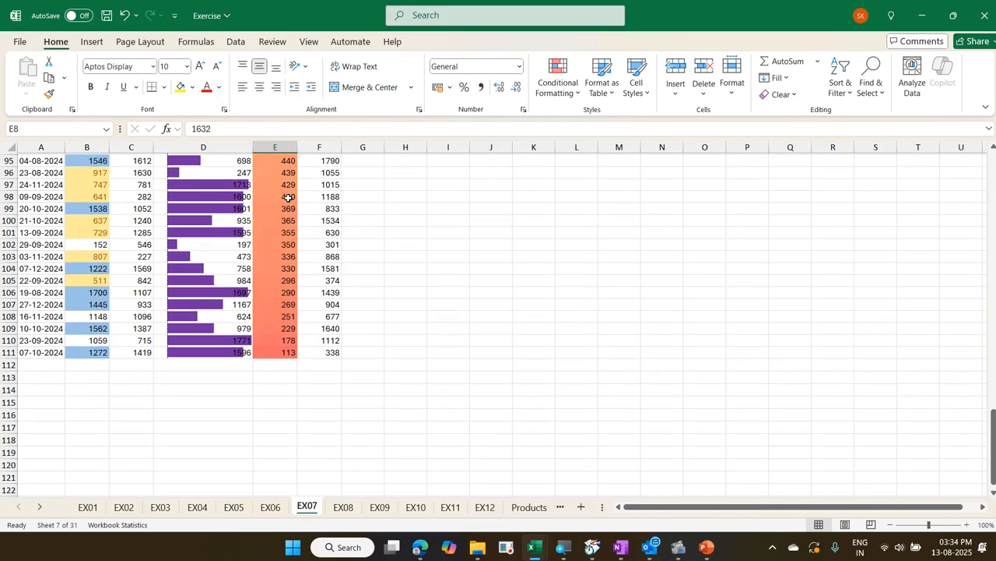
{"action": "scroll", "coordinate": [288, 196], "scroll_direction": "up", "scroll_amount": 20}
{"action": "scroll", "coordinate": [288, 199], "scroll_direction": "up", "scroll_amount": 10}
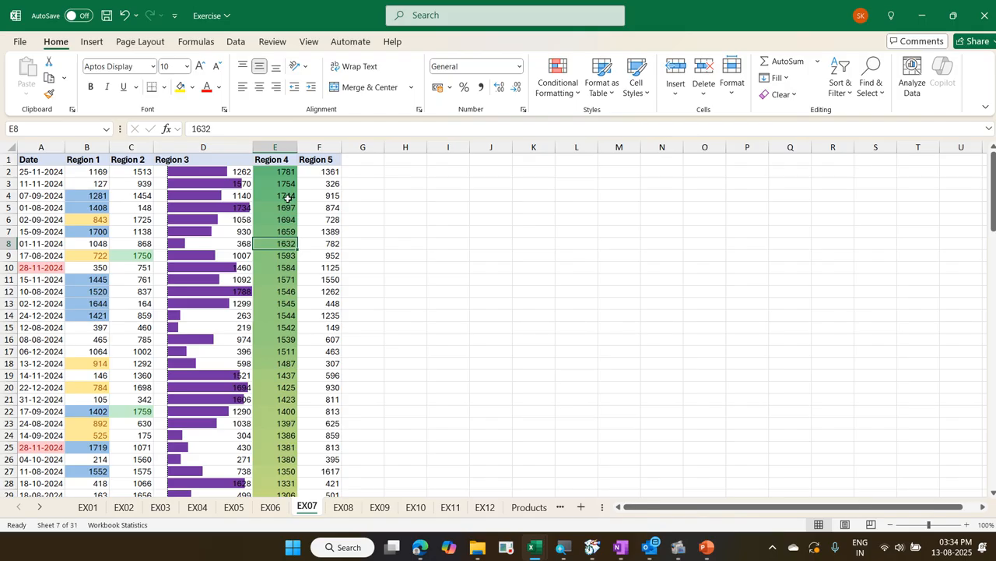
{"action": "right_click", "coordinate": [288, 198]}
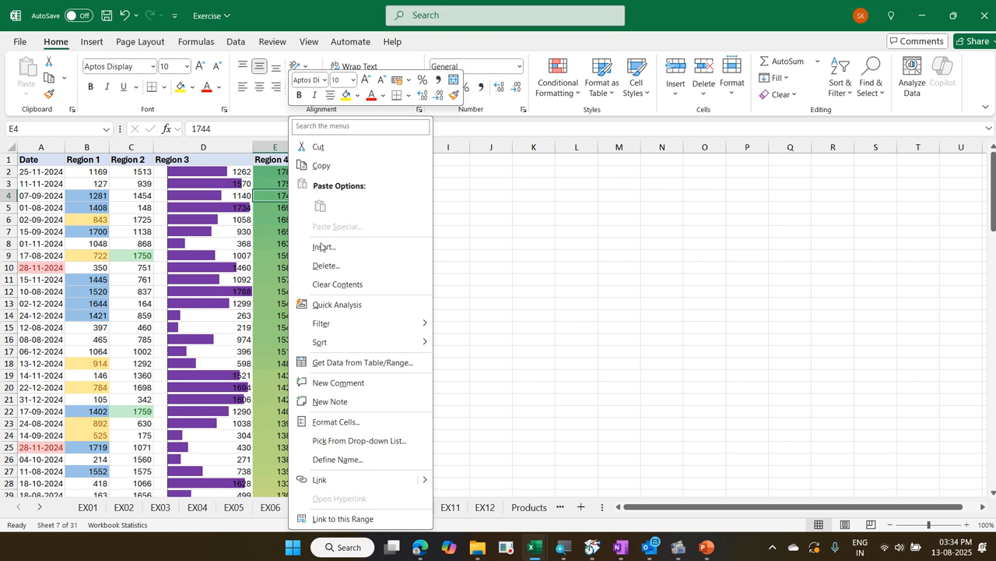
{"action": "mouse_move", "coordinate": [348, 324]}
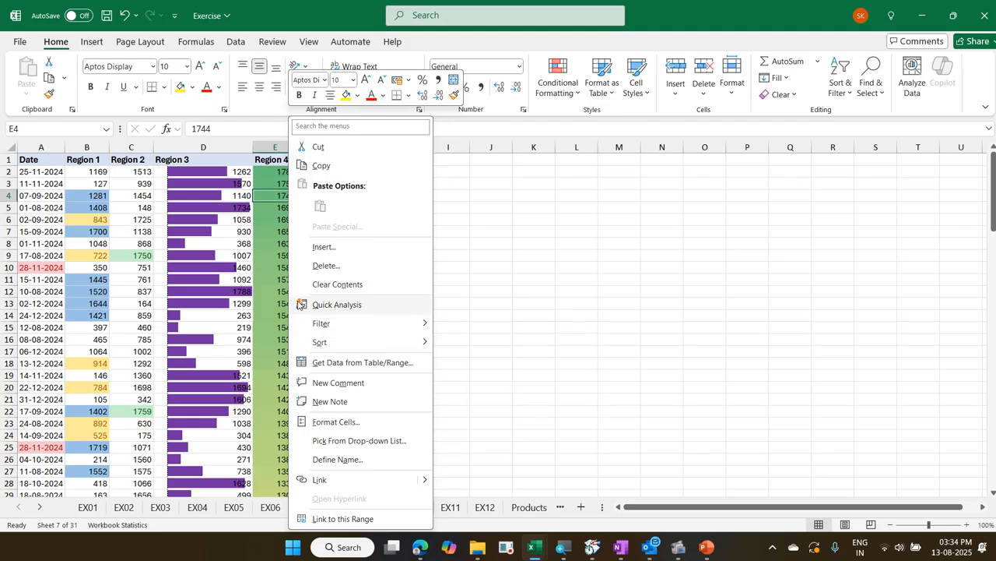
{"action": "left_click", "coordinate": [276, 294]}
Review the minimum, midpoint and maximum settings of the Region 4 graded color scale rule without changing it
{"action": "left_click", "coordinate": [276, 292]}
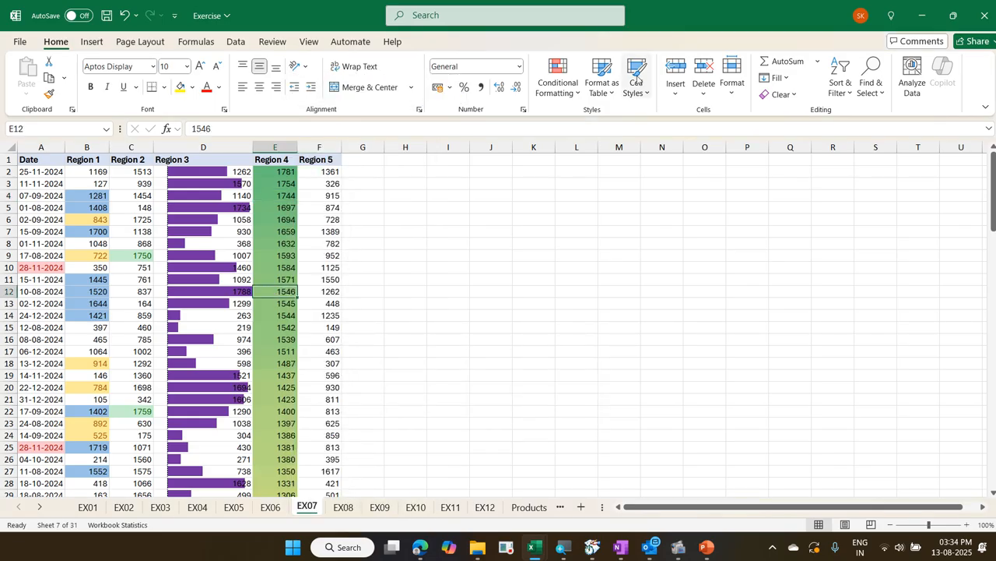
{"action": "left_click", "coordinate": [559, 78]}
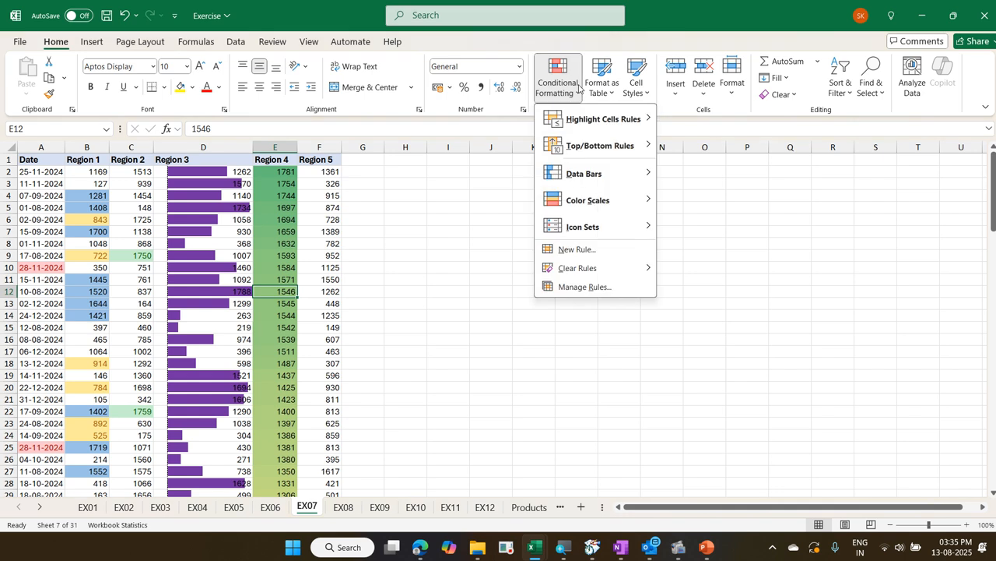
{"action": "left_click", "coordinate": [589, 286]}
{"action": "left_click", "coordinate": [372, 148]}
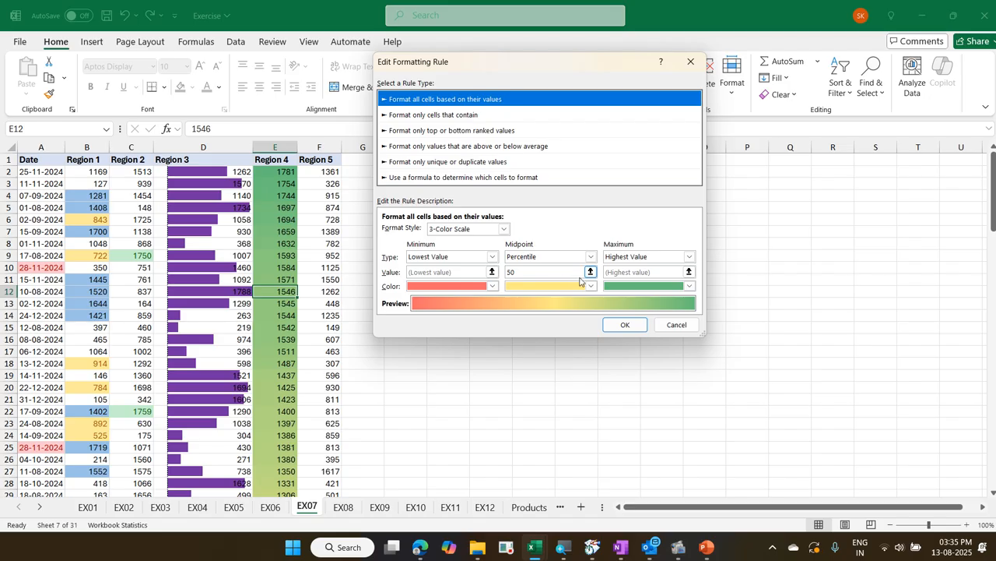
{"action": "left_click", "coordinate": [689, 325]}
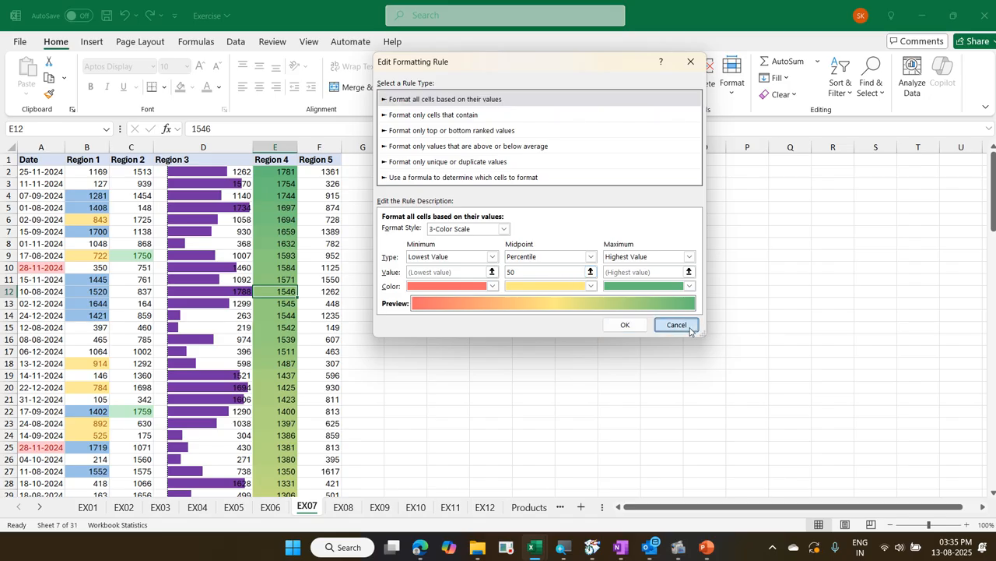
{"action": "left_click", "coordinate": [684, 279]}
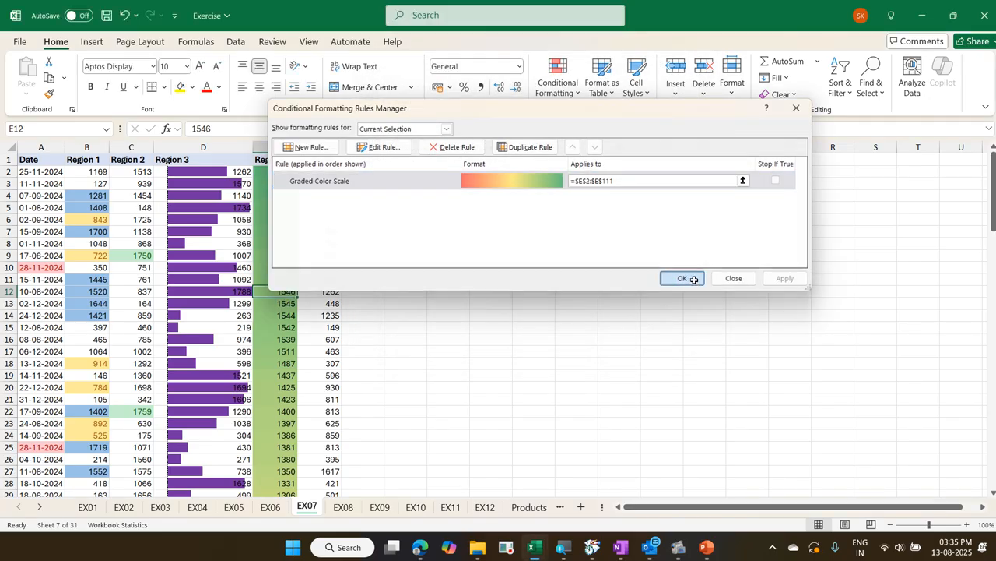
Apply the 3 Symbols (Uncircled) icon set to the Region 5 values from F2 down to F111
{"action": "left_click", "coordinate": [328, 219]}
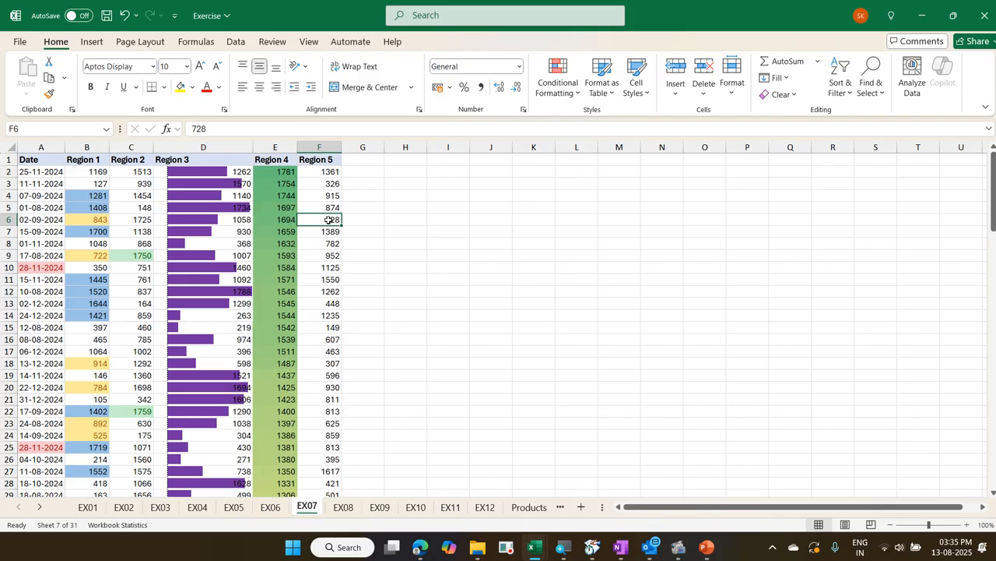
{"action": "key", "text": "ctrl+Up"}
{"action": "key", "text": "Down"}
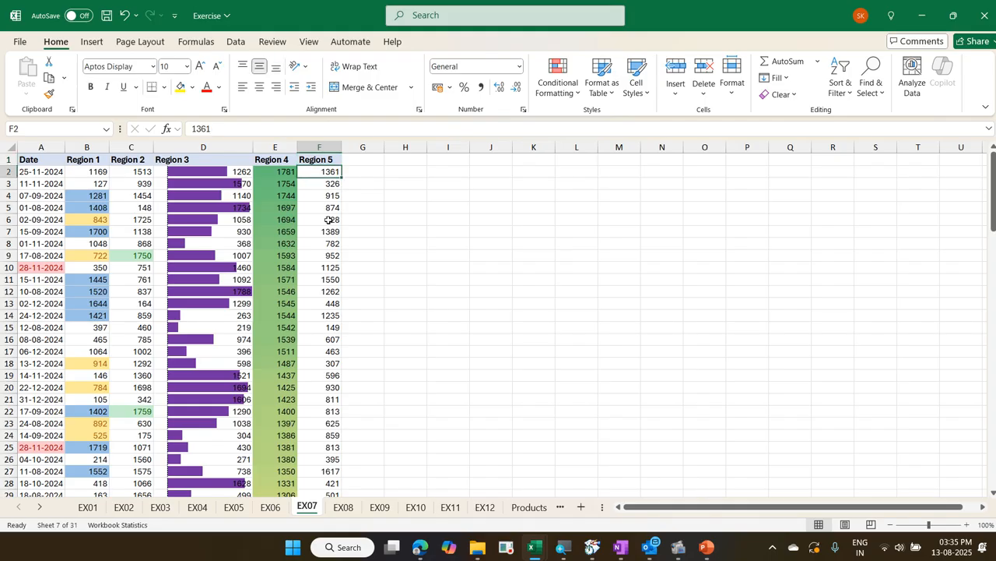
{"action": "key", "text": "ctrl+shift+Down"}
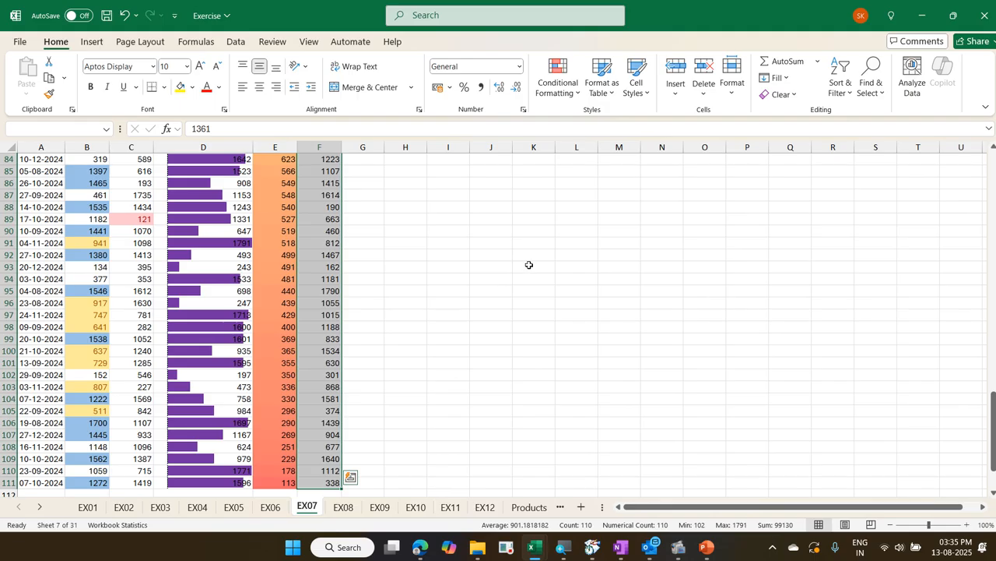
{"action": "left_click", "coordinate": [562, 99]}
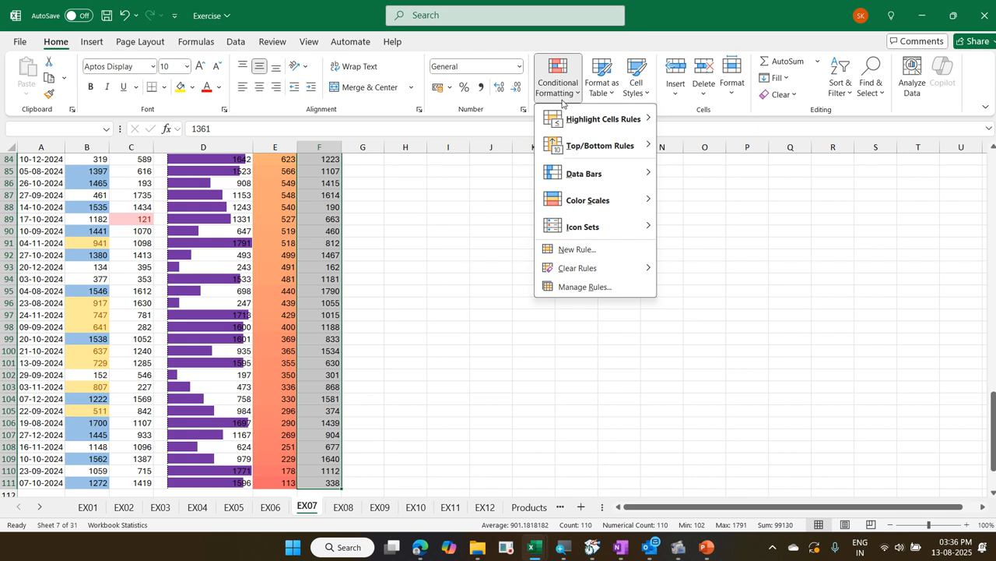
{"action": "mouse_move", "coordinate": [600, 225]}
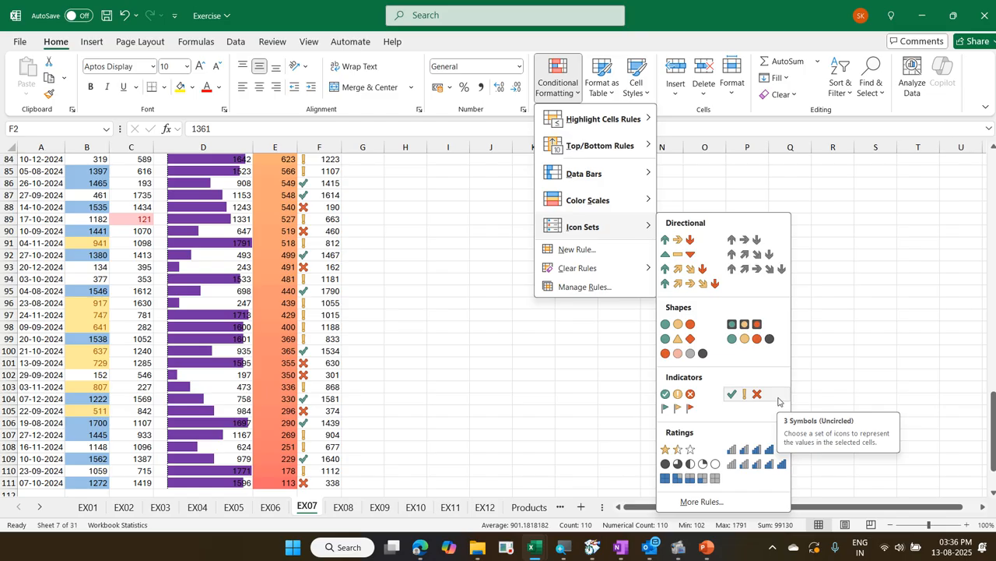
{"action": "left_click", "coordinate": [778, 400]}
{"action": "scroll", "coordinate": [668, 361], "scroll_direction": "up", "scroll_amount": 20}
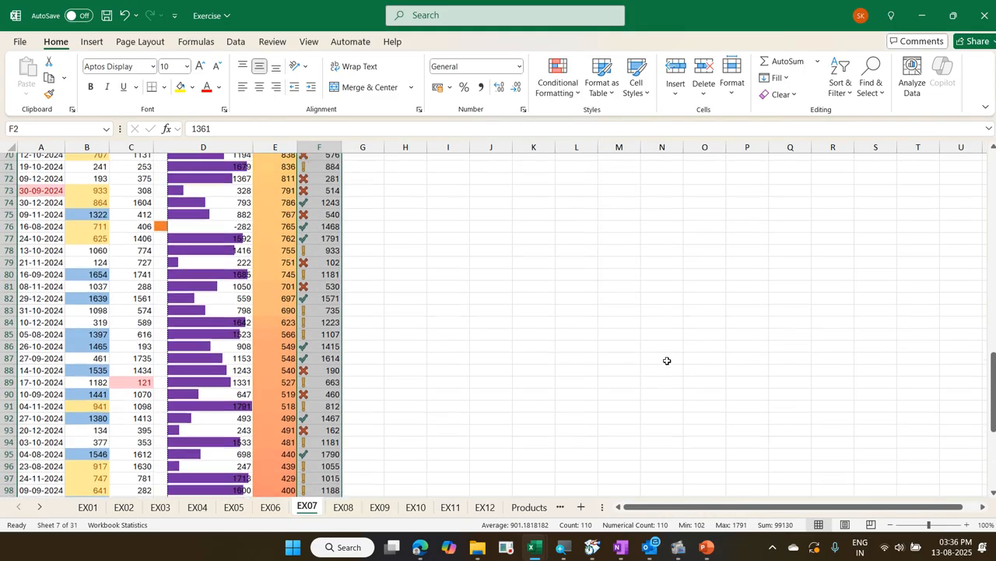
{"action": "scroll", "coordinate": [668, 360], "scroll_direction": "up", "scroll_amount": 6}
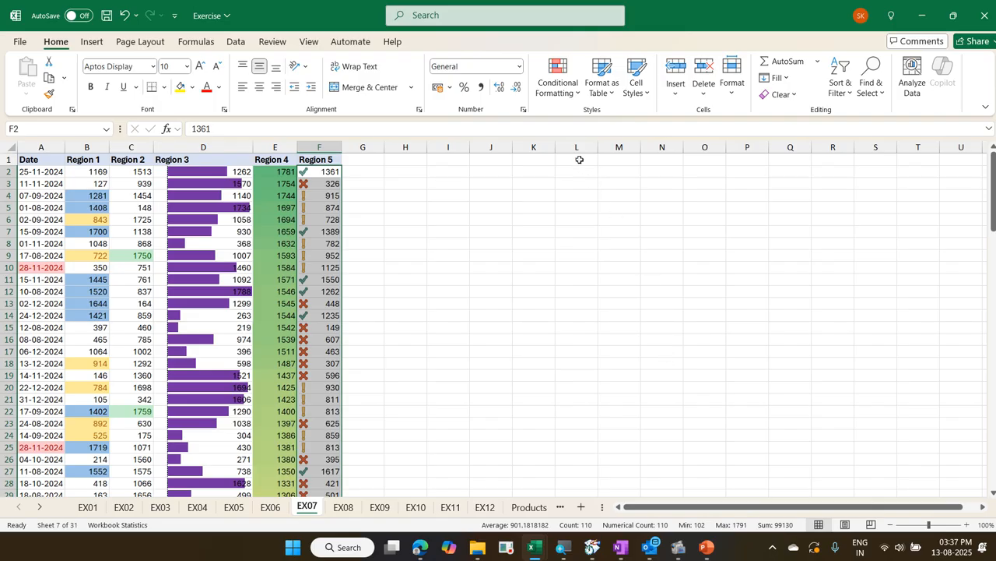
Review the icon thresholds and available value types in the Region 5 icon set rule, keeping its settings
{"action": "left_click", "coordinate": [567, 94]}
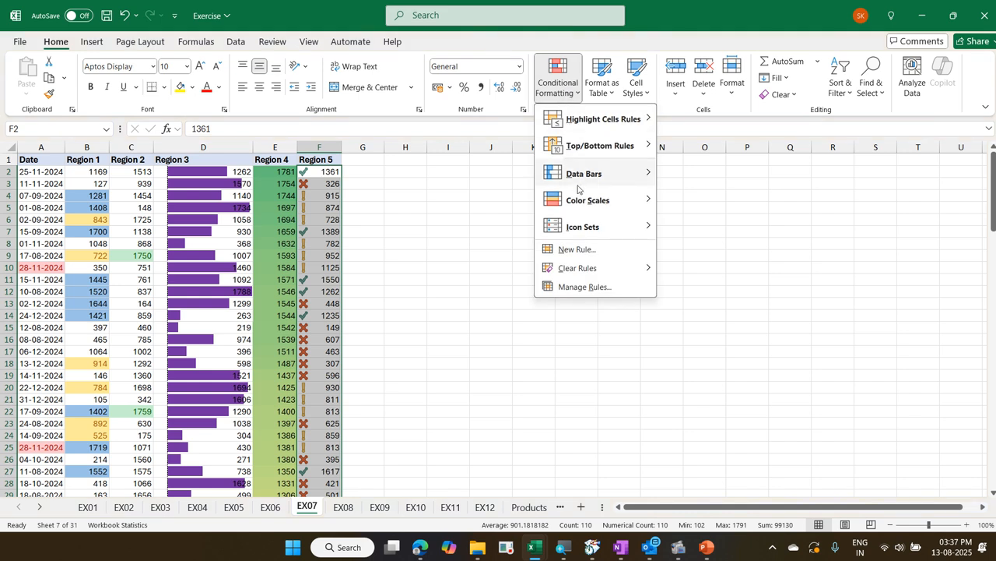
{"action": "left_click", "coordinate": [586, 287]}
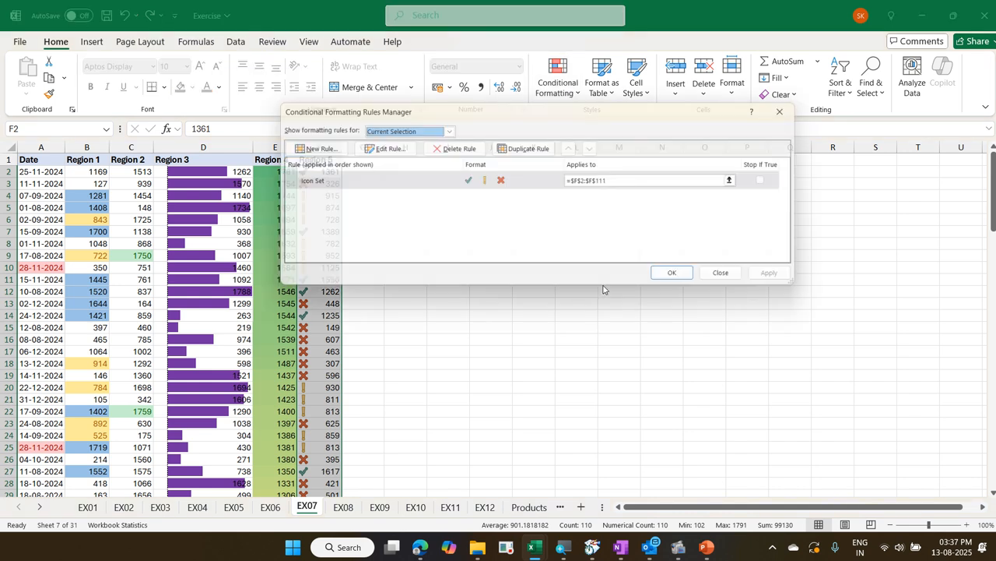
{"action": "left_click", "coordinate": [408, 148]}
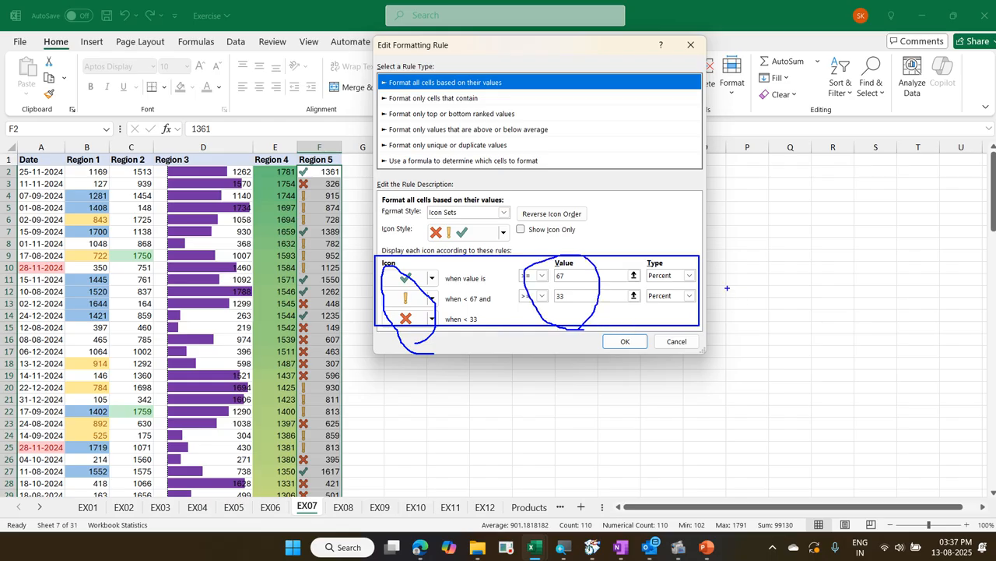
{"action": "mouse_move", "coordinate": [654, 309]}
{"action": "left_mouse_down"}
{"action": "mouse_move", "coordinate": [692, 282]}
{"action": "mouse_move", "coordinate": [652, 255]}
{"action": "mouse_move", "coordinate": [691, 341]}
{"action": "left_mouse_up"}
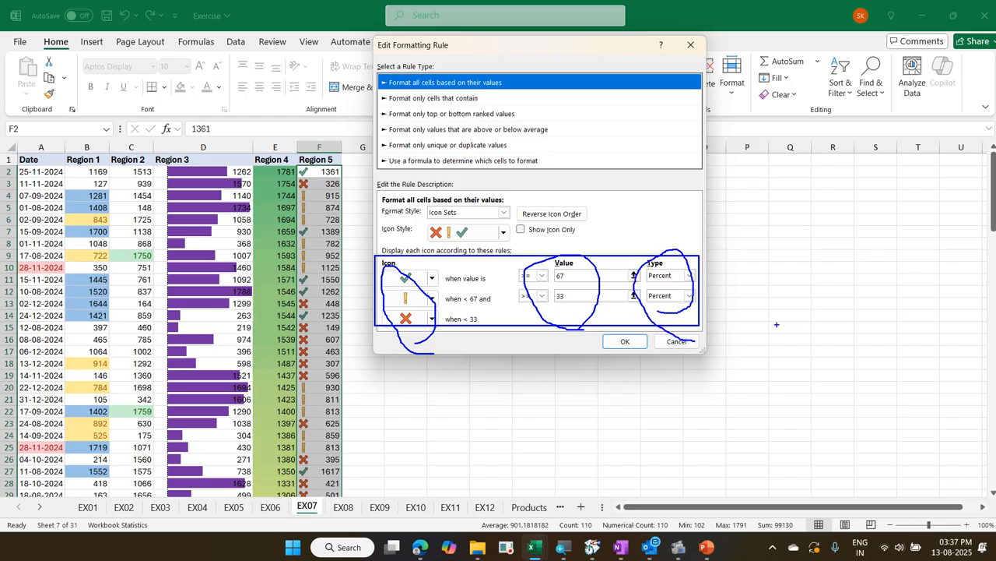
{"action": "key", "text": "Escape"}
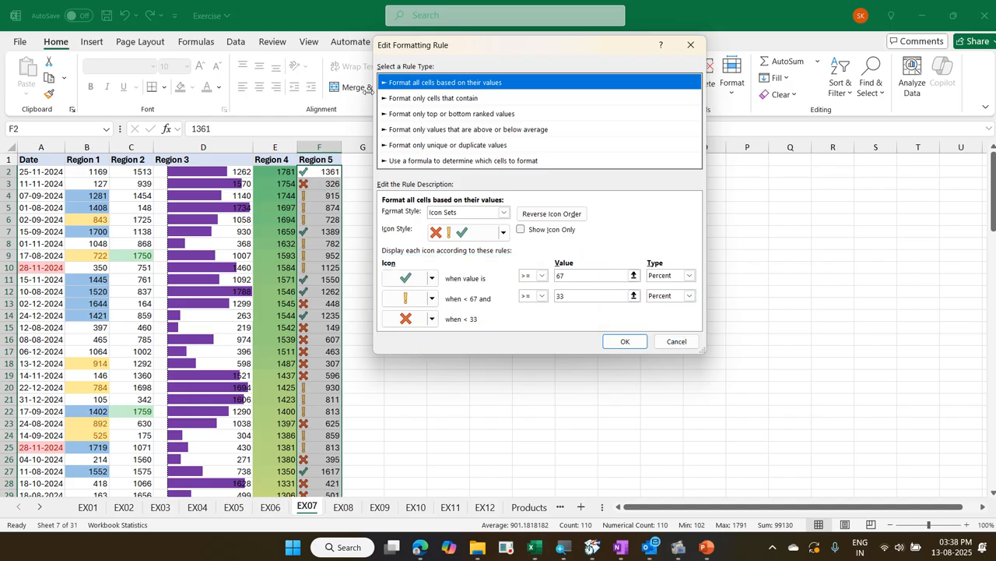
{"action": "left_click", "coordinate": [658, 277]}
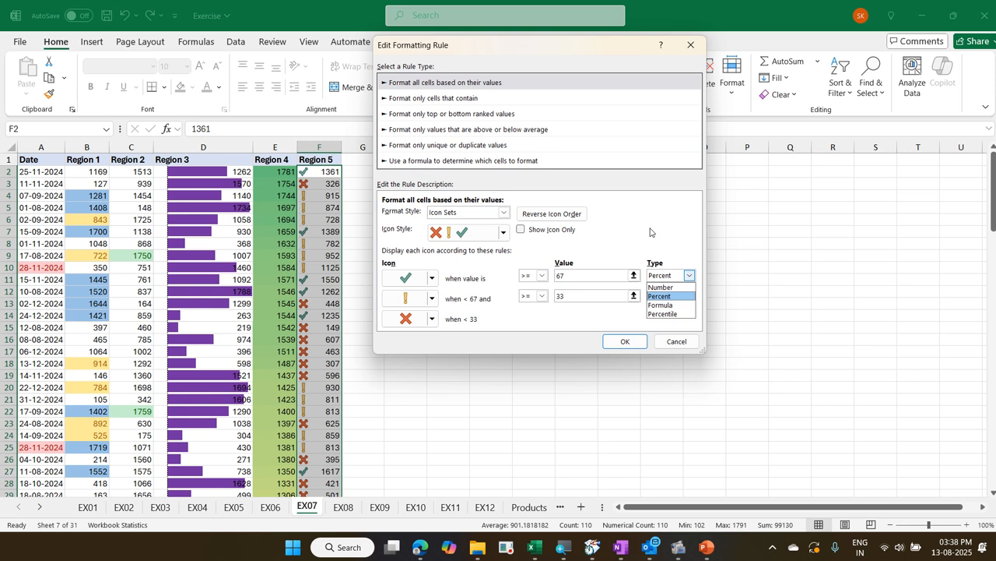
{"action": "left_click", "coordinate": [781, 205]}
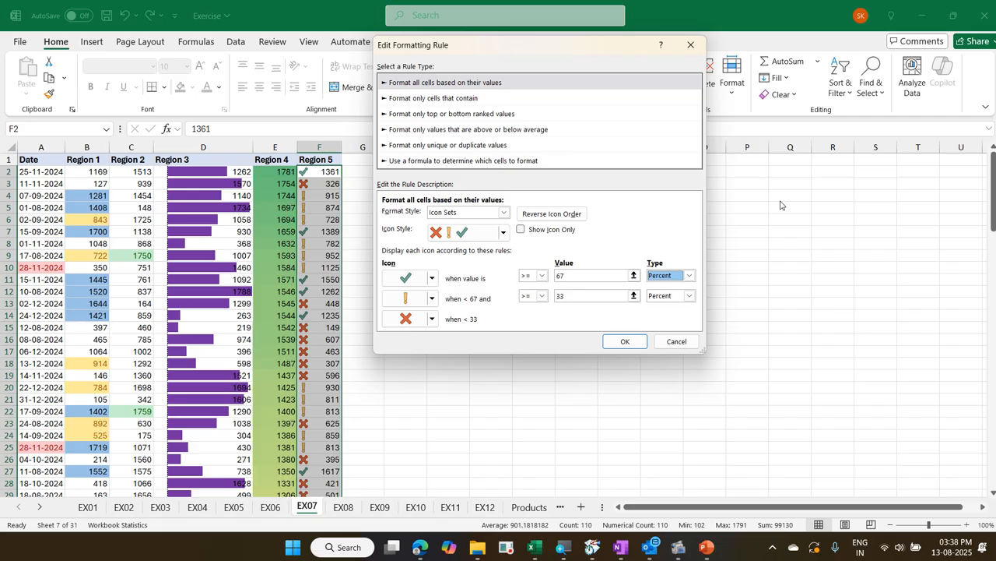
{"action": "key", "text": "Return"}
{"action": "key", "text": "Return"}
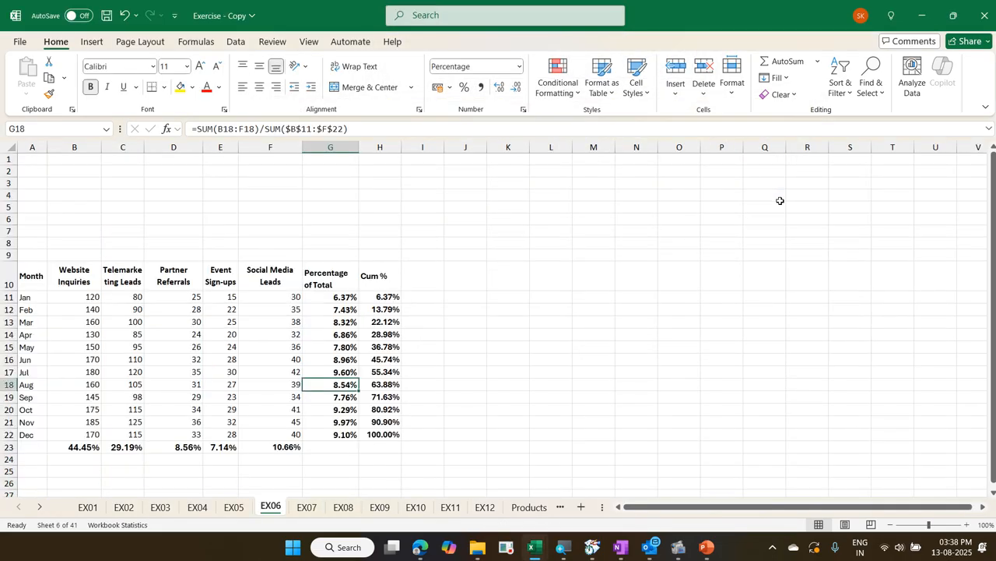
Switch to the EX07 sheet of the Exercise - Copy workbook
{"action": "key", "text": "ctrl+Page_Down"}
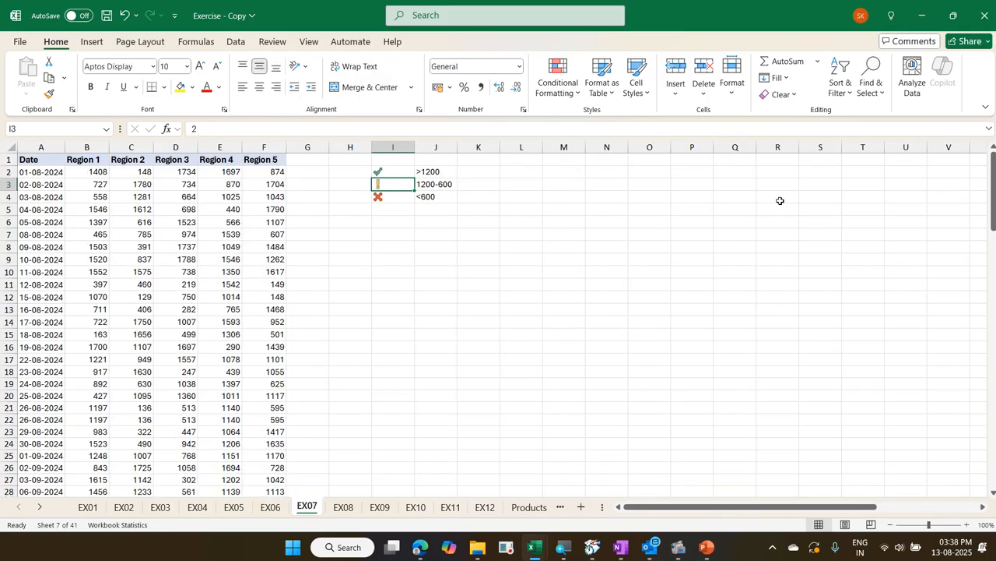
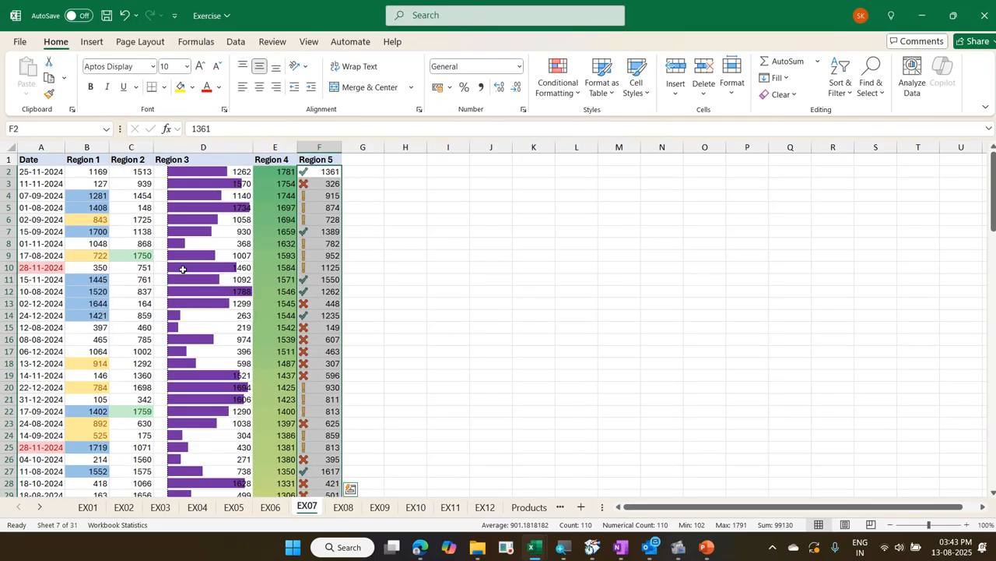
Open the Region 5 icon set rule for editing and change both threshold types to Number
{"action": "left_click", "coordinate": [322, 195]}
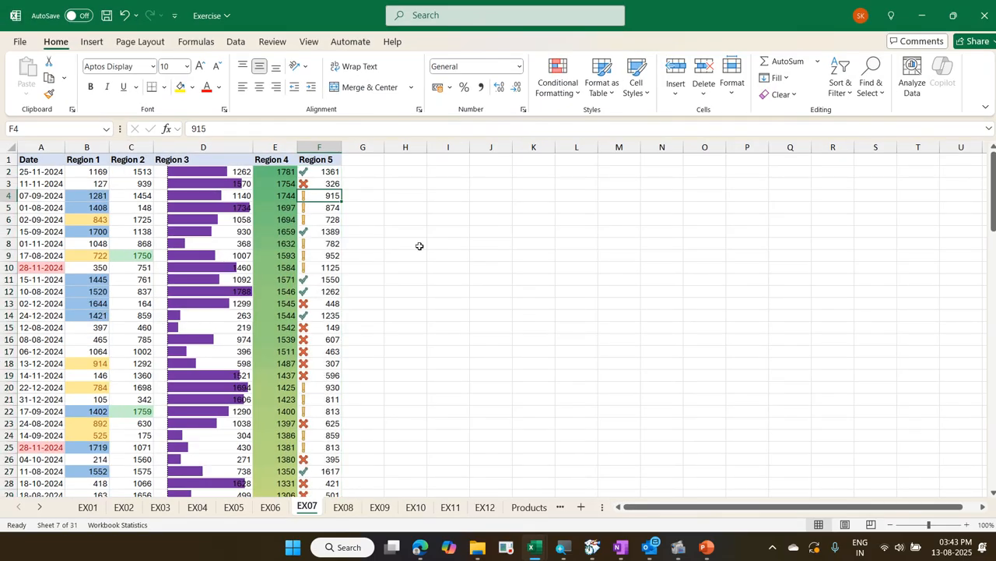
{"action": "left_click", "coordinate": [559, 91]}
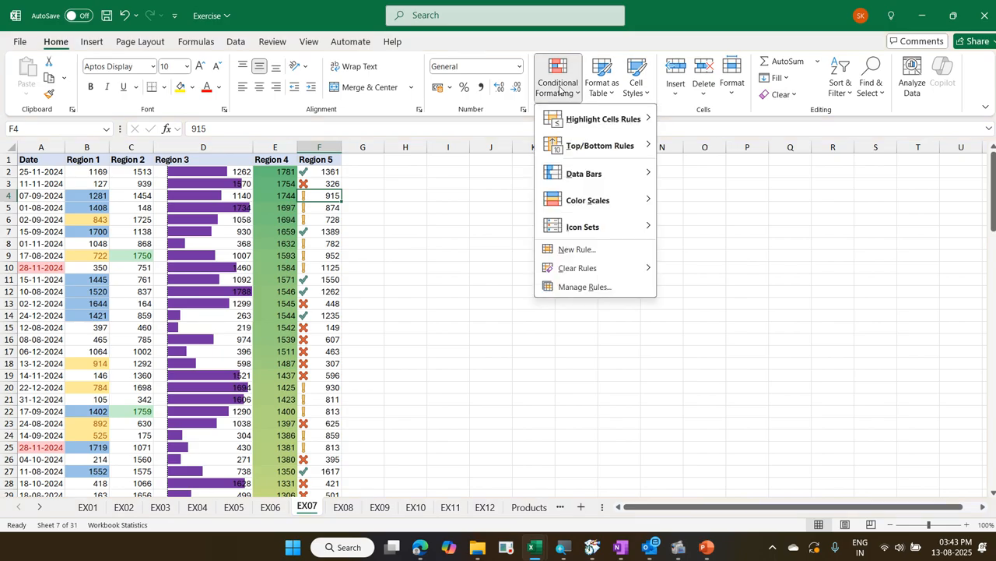
{"action": "left_click", "coordinate": [585, 286]}
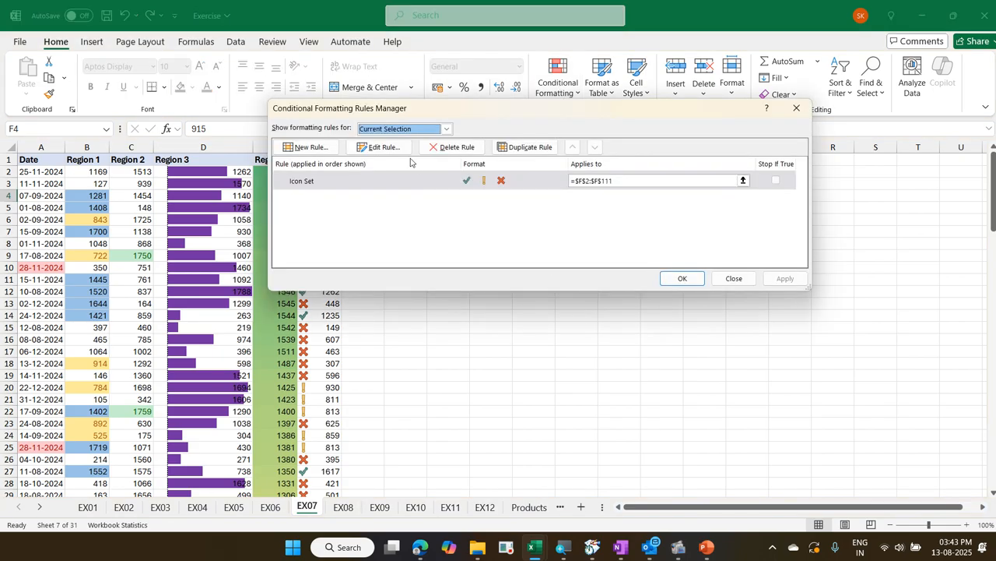
{"action": "left_click", "coordinate": [383, 147]}
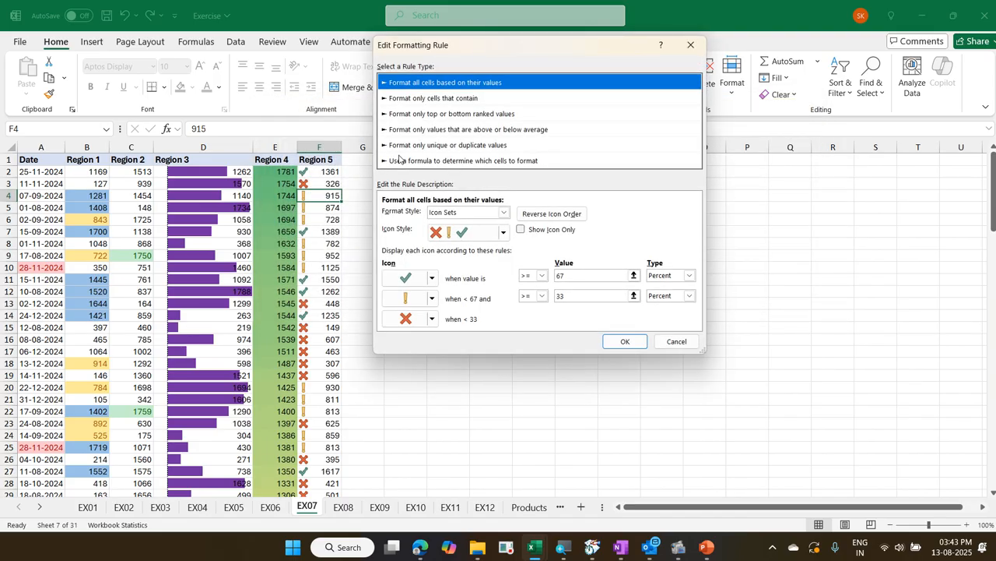
{"action": "left_click", "coordinate": [688, 275]}
{"action": "left_click", "coordinate": [682, 286]}
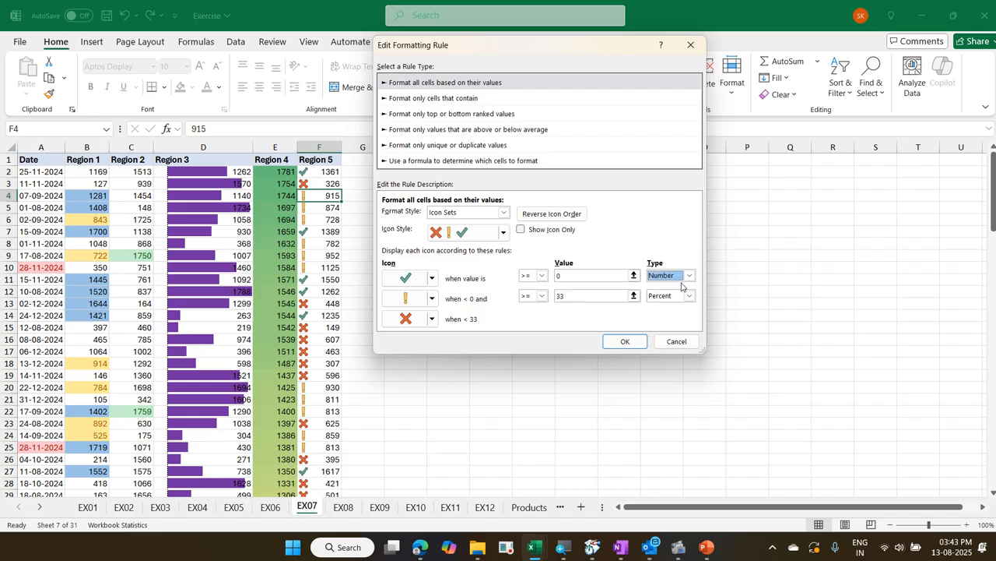
{"action": "left_click", "coordinate": [684, 295]}
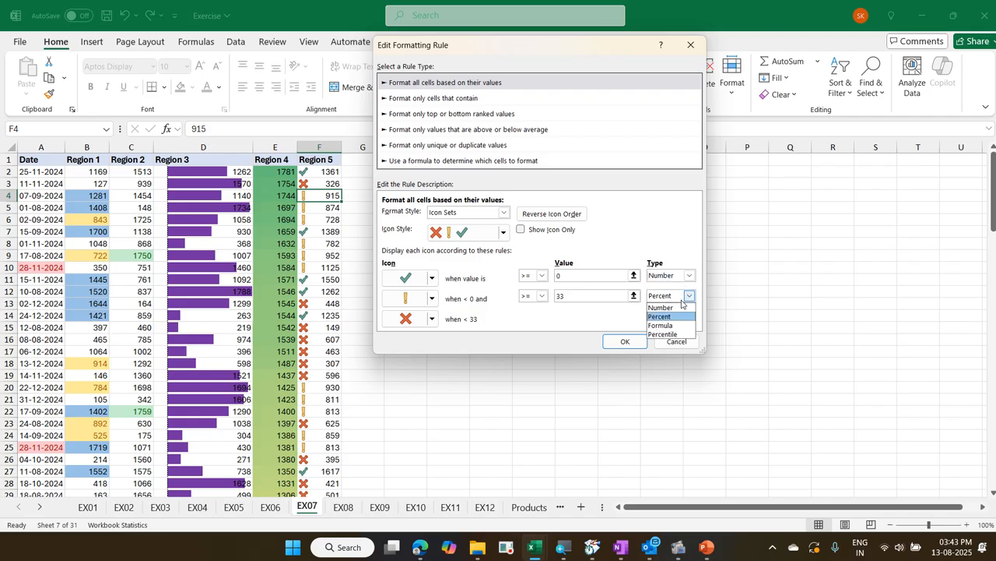
{"action": "left_click", "coordinate": [679, 307]}
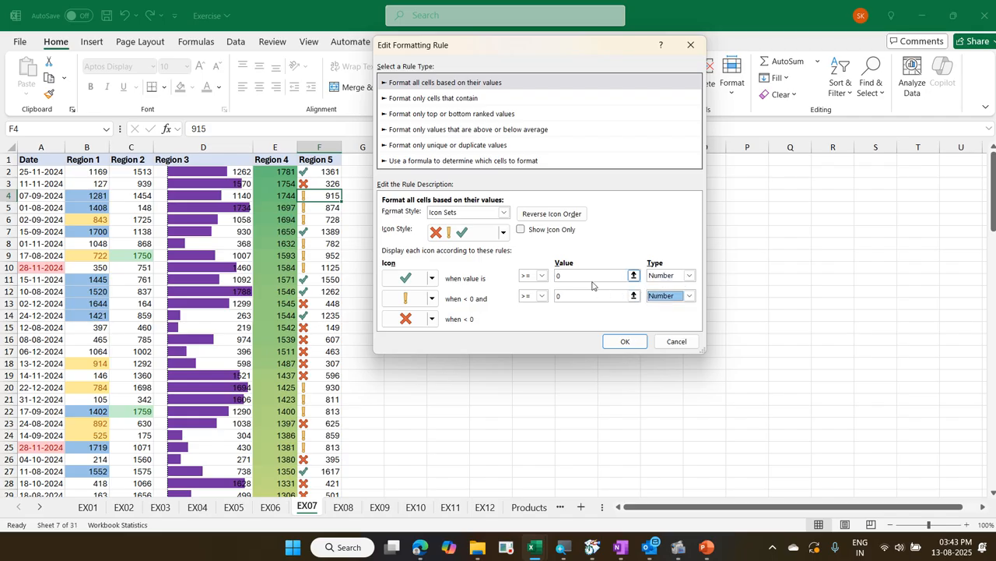
Set the green check icon to values > 1200 and the yellow exclamation icon to values >= 600
{"action": "left_click_drag", "start_coordinate": [560, 275], "coordinate": [542, 276]}
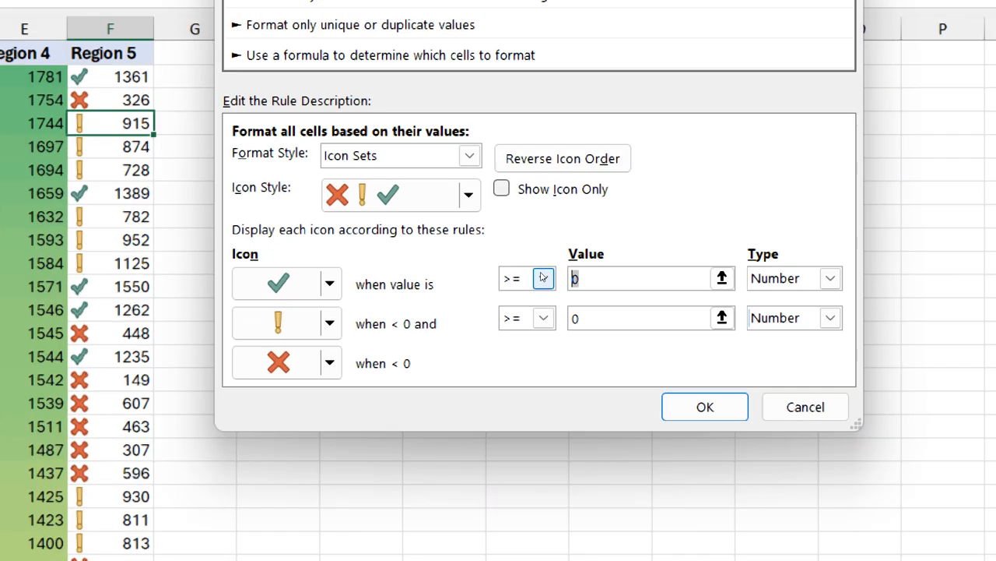
{"action": "type", "text": "1200"}
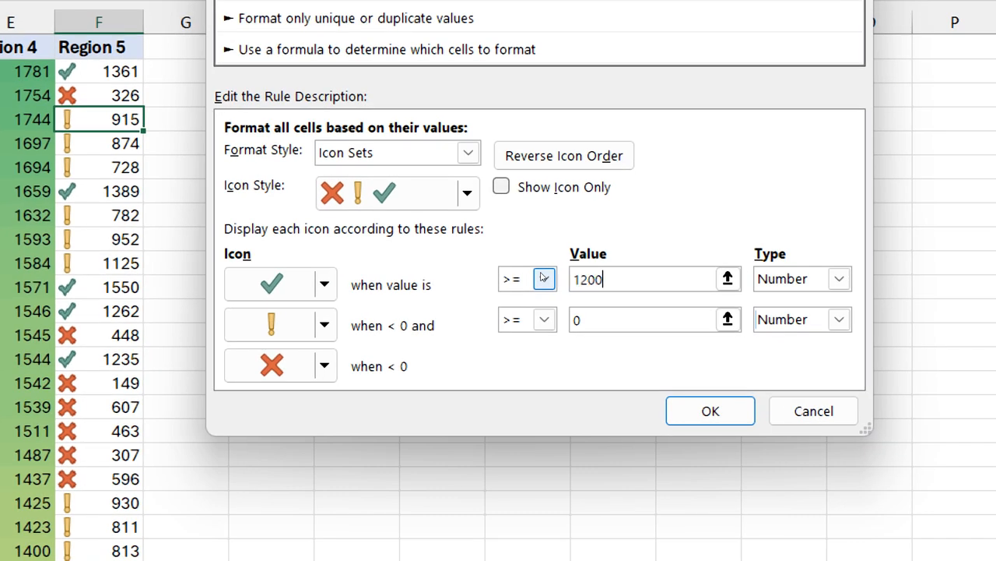
{"action": "key", "text": "Tab"}
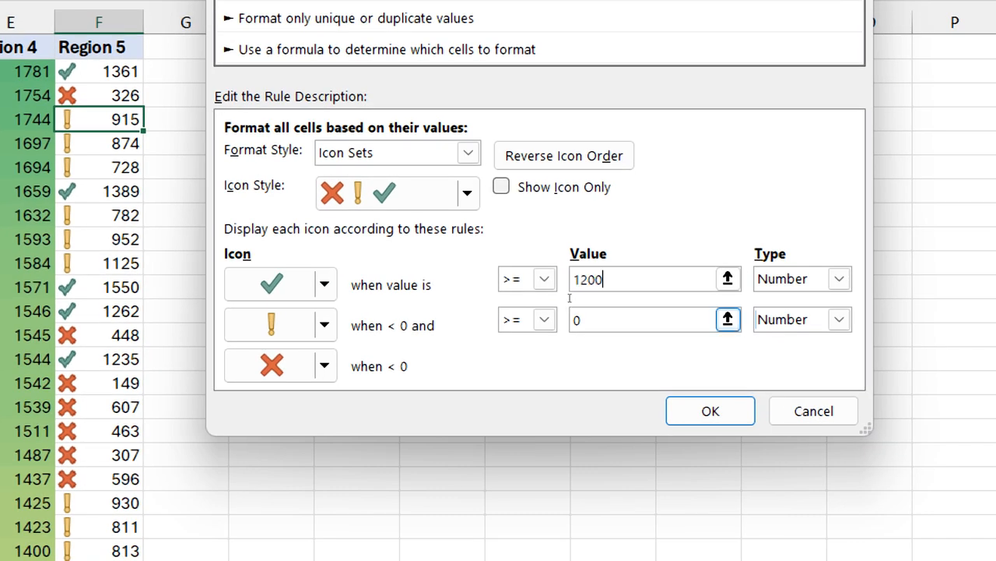
{"action": "left_click", "coordinate": [544, 283]}
{"action": "key", "text": "Down"}
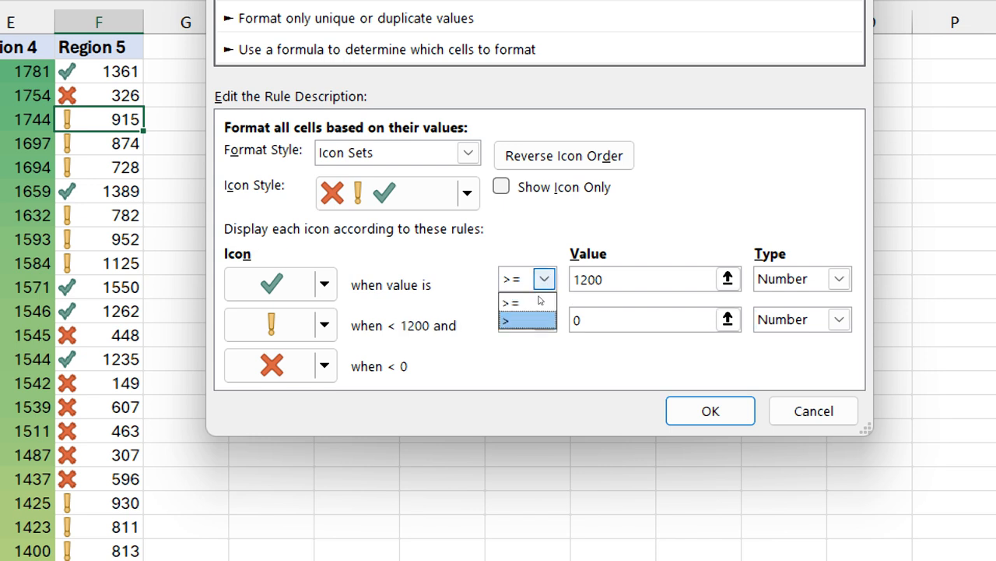
{"action": "key", "text": "Return"}
{"action": "key", "text": "Tab"}
{"action": "key", "text": "Tab"}
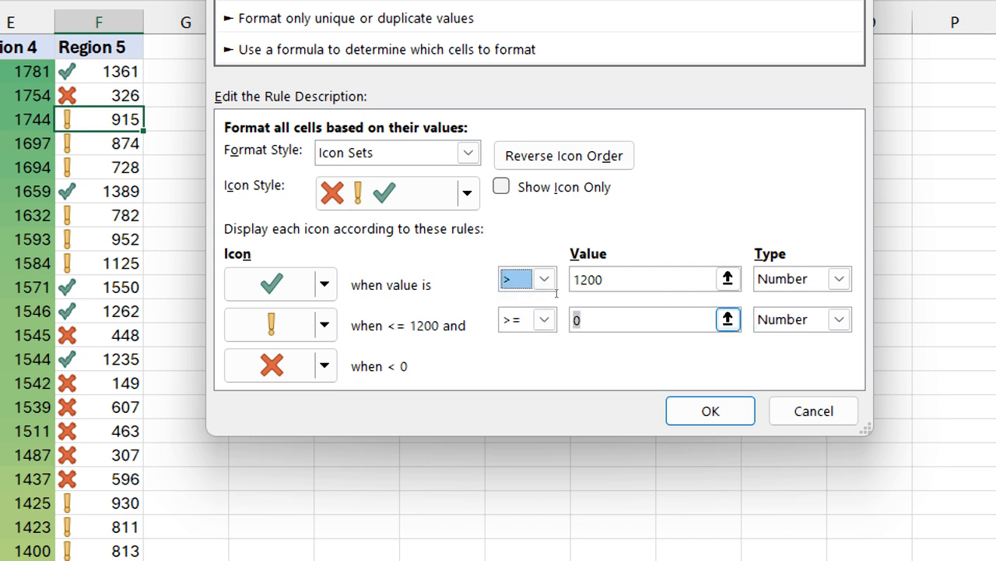
{"action": "type", "text": "600"}
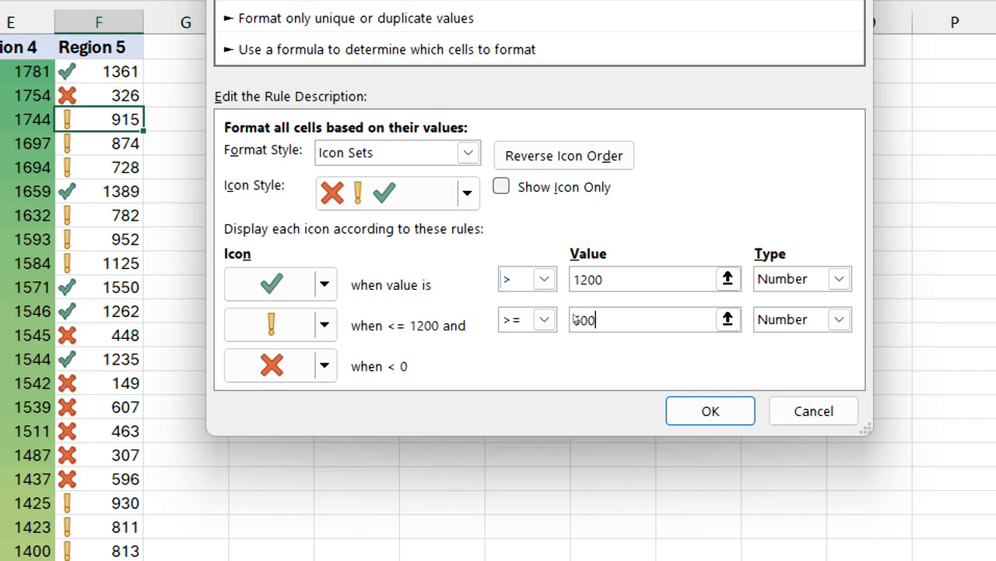
{"action": "left_click", "coordinate": [580, 279]}
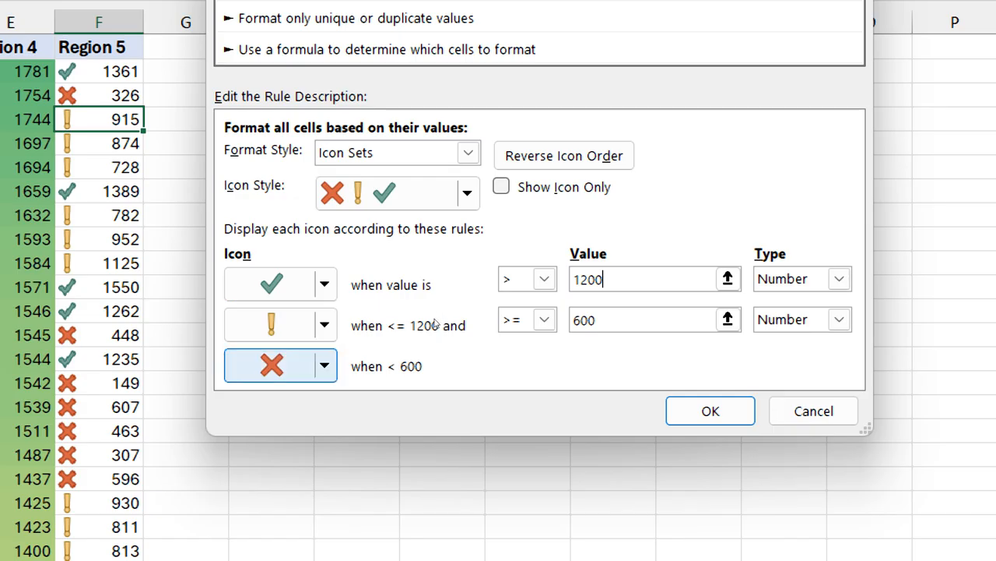
Replace the red cross for Region 5 values below 600 with a red flag and apply the edited rule
{"action": "left_click", "coordinate": [325, 365]}
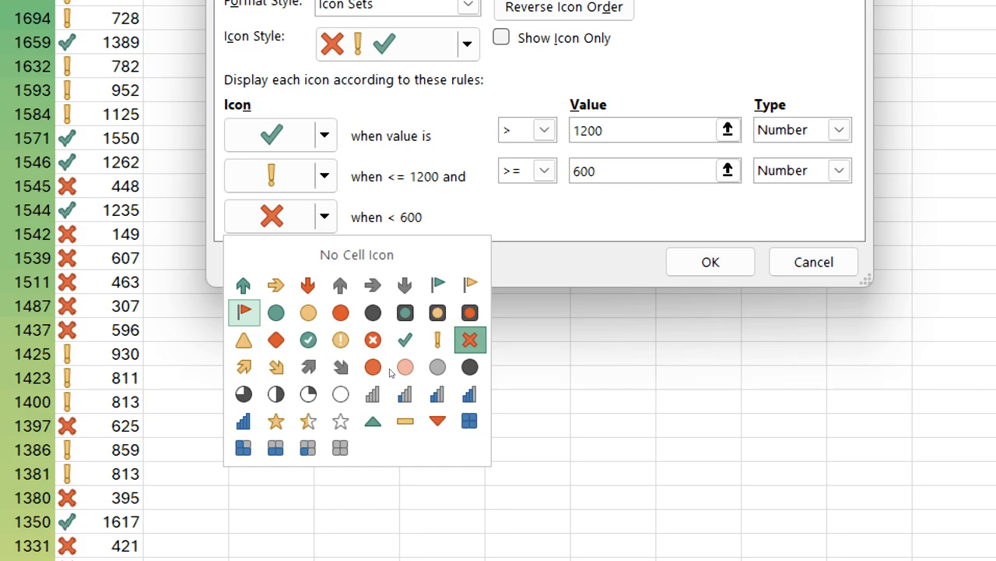
{"action": "key", "text": "Return"}
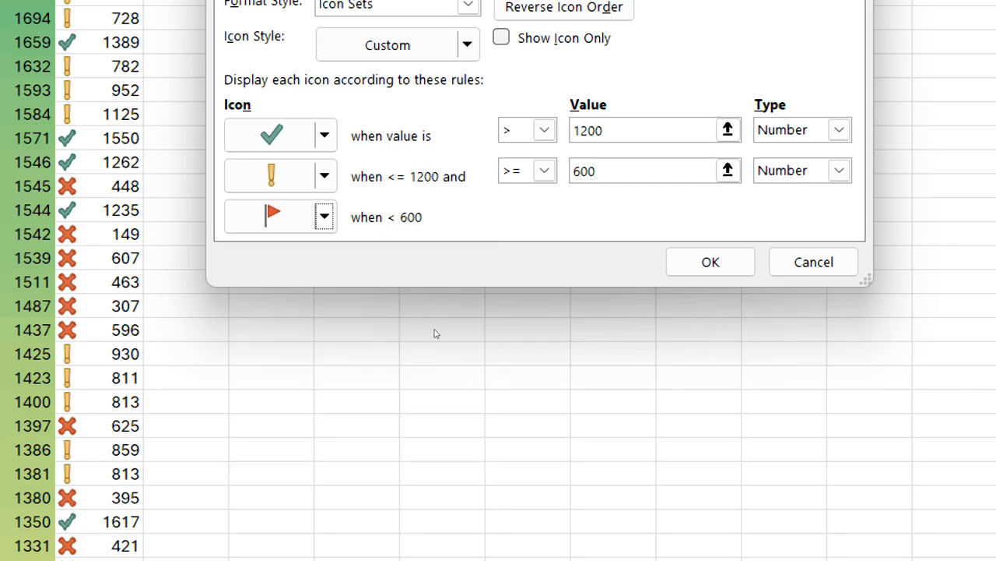
{"action": "key", "text": "alt+Down"}
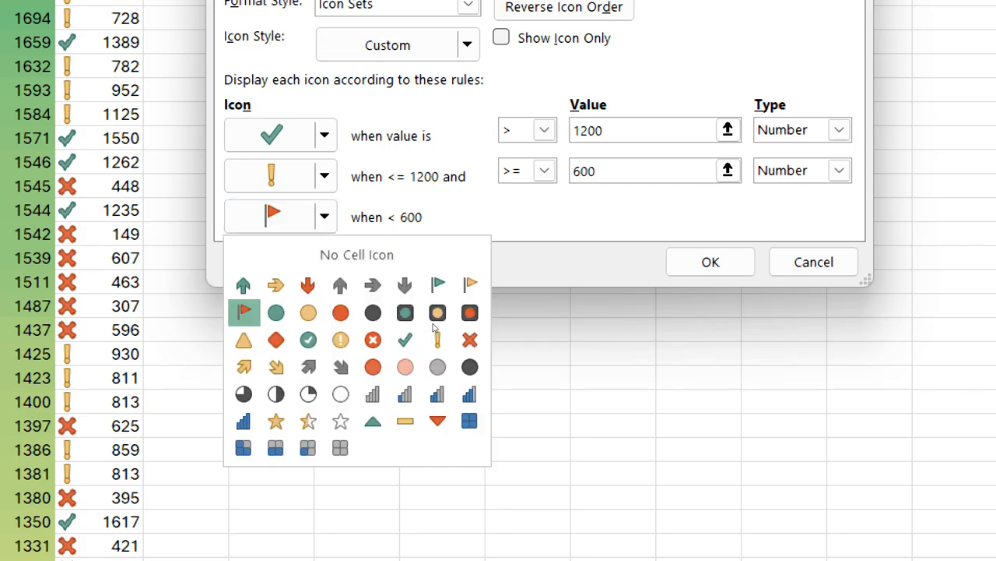
{"action": "key", "text": "Up"}
{"action": "key", "text": "Up"}
{"action": "key", "text": "Return"}
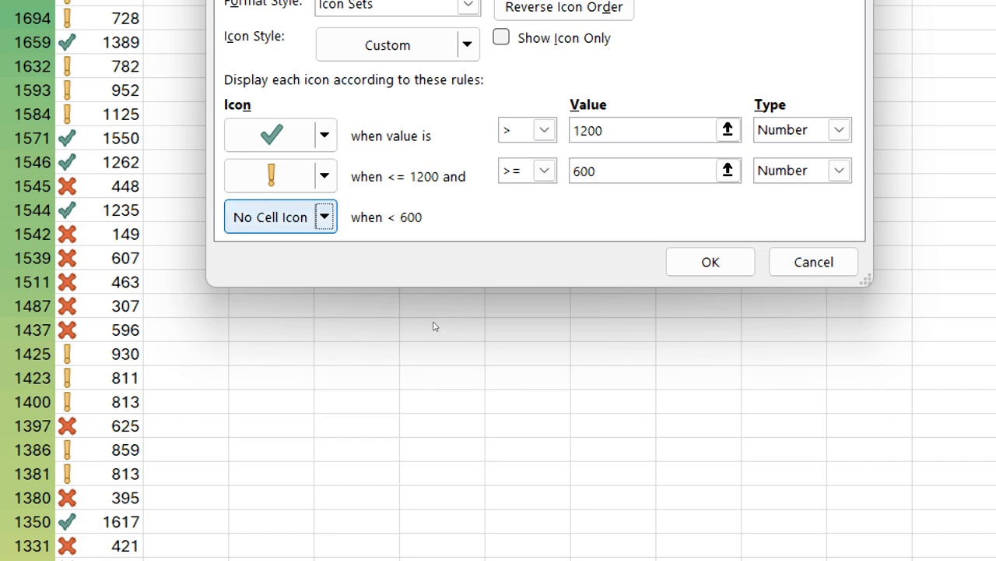
{"action": "key", "text": "alt+Down"}
{"action": "key", "text": "Return"}
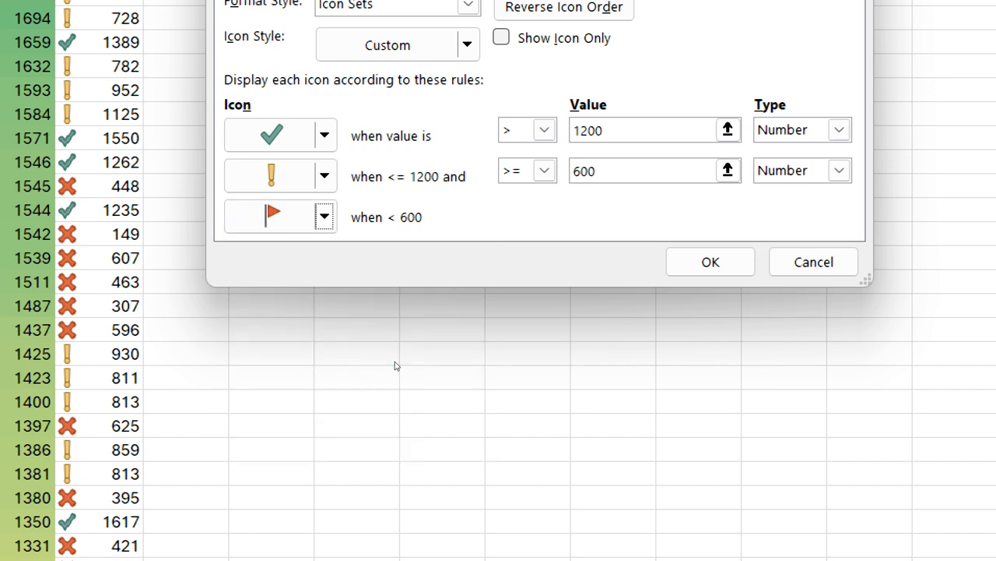
{"action": "key", "text": "Return"}
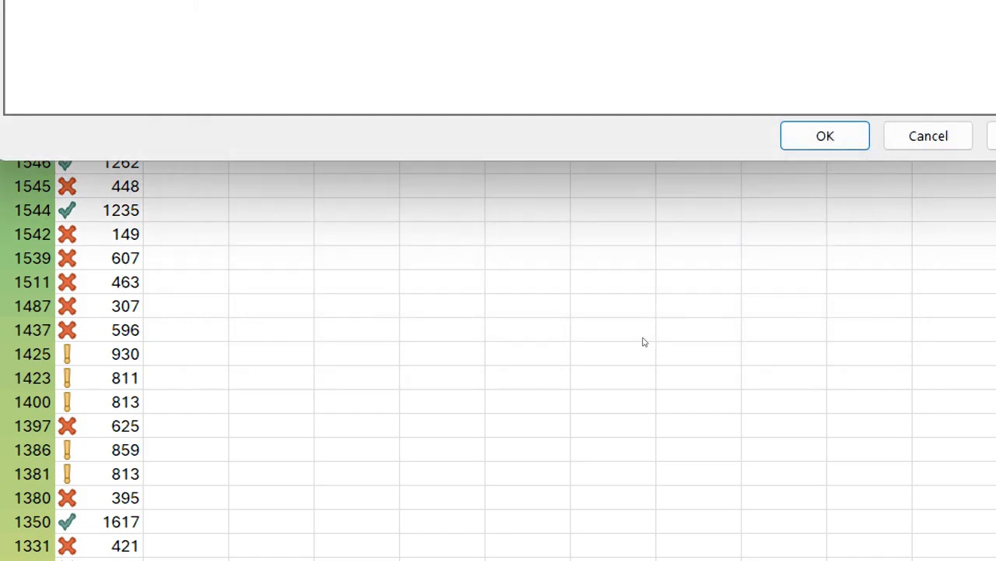
{"action": "key", "text": "Return"}
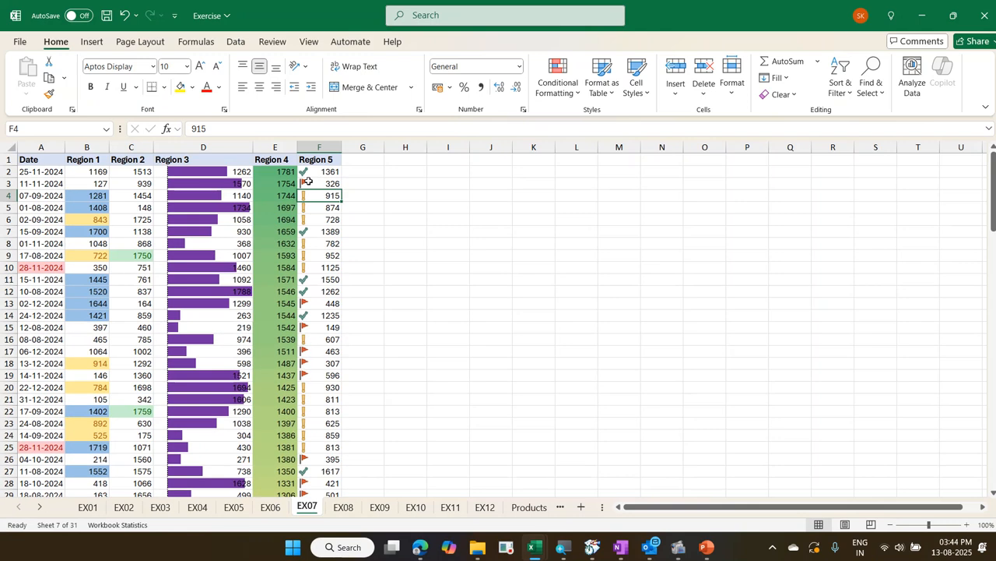
Edit the Region 5 icon set rule to show only the icons without the cell values
{"action": "left_click", "coordinate": [575, 88]}
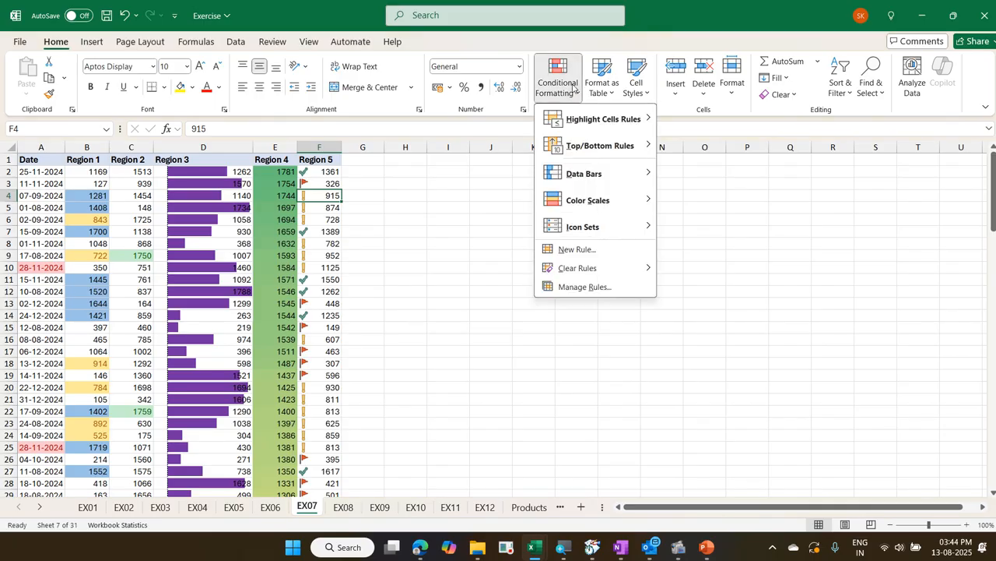
{"action": "left_click", "coordinate": [606, 286]}
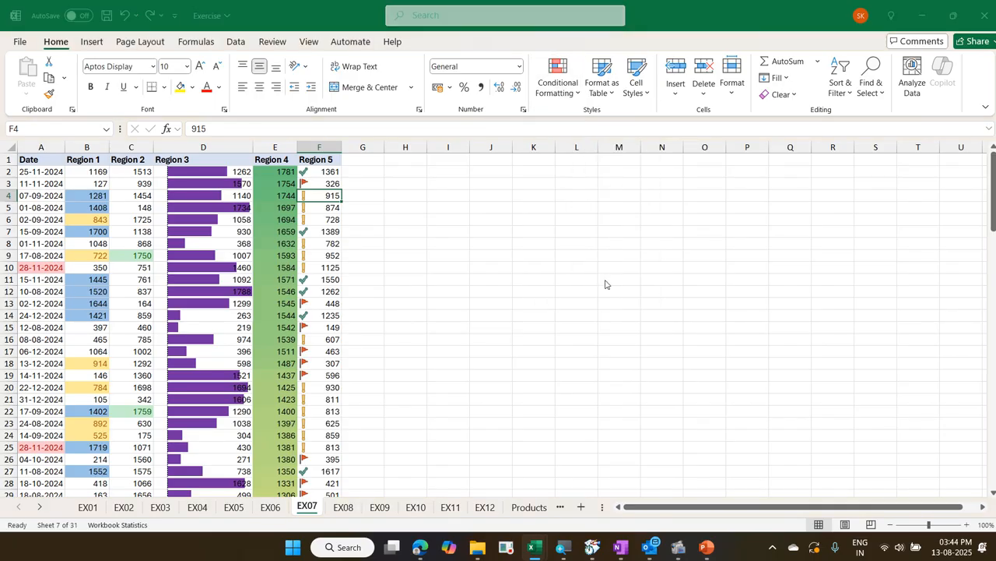
{"action": "left_click", "coordinate": [407, 148]}
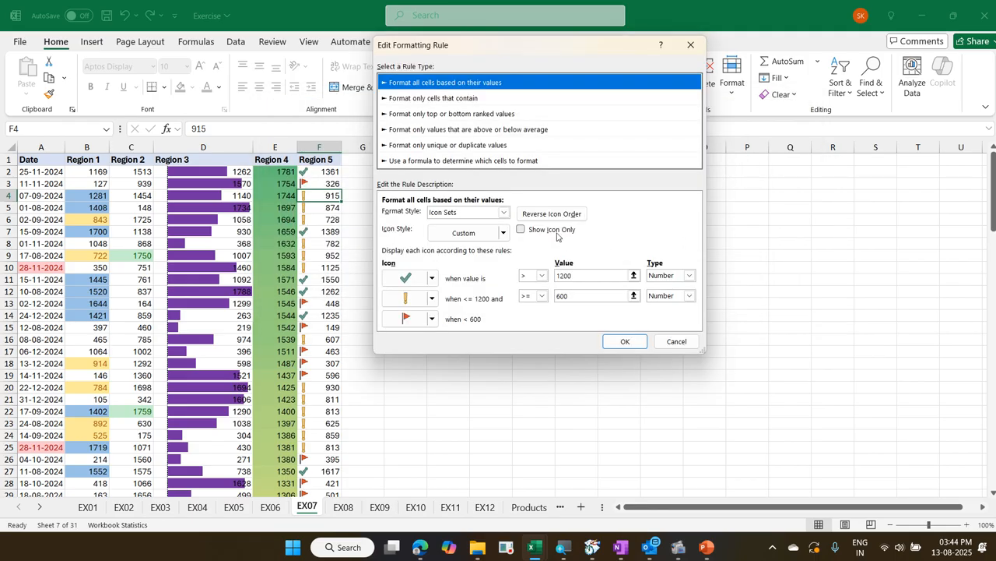
{"action": "left_click", "coordinate": [553, 230]}
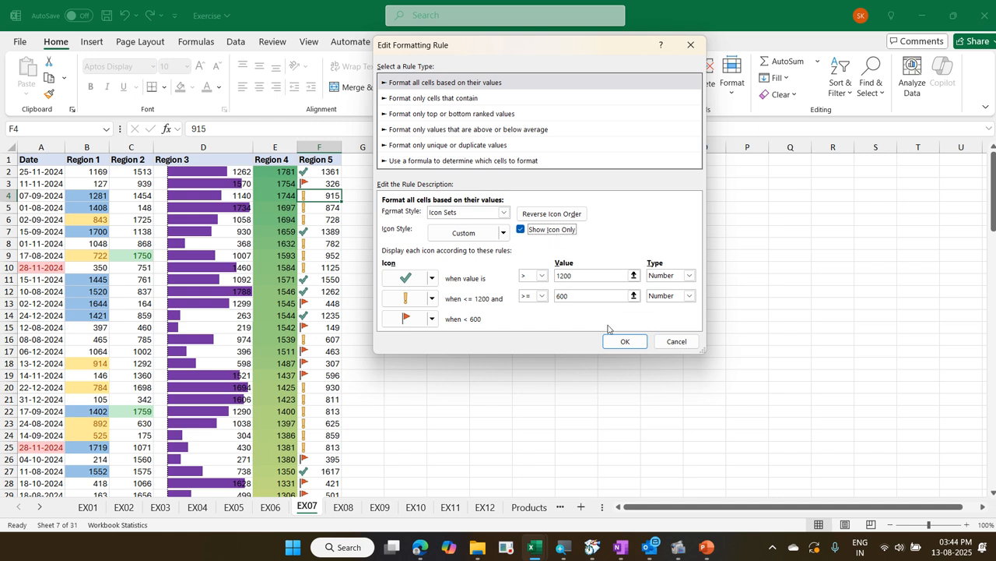
{"action": "left_click", "coordinate": [625, 343]}
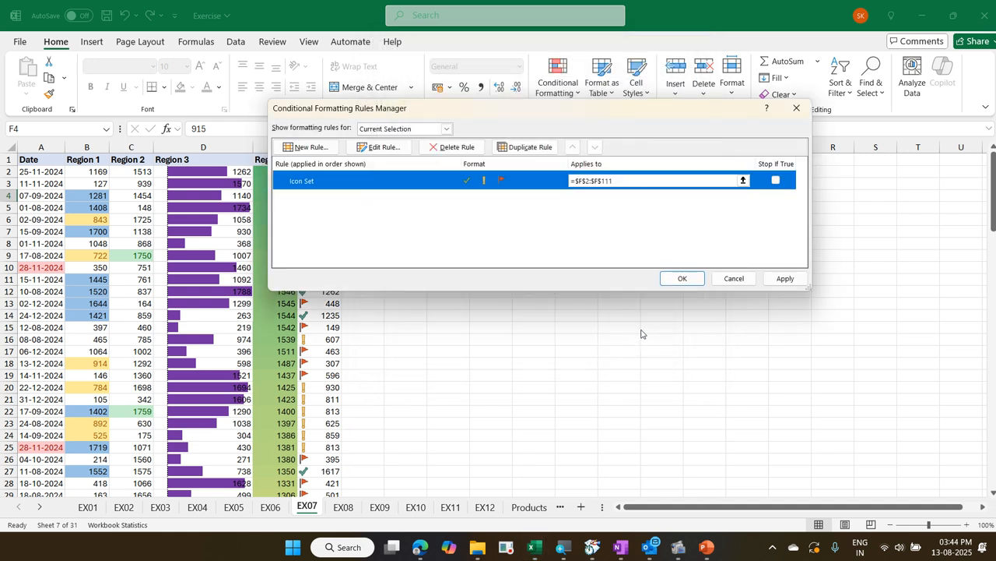
{"action": "left_click", "coordinate": [683, 278]}
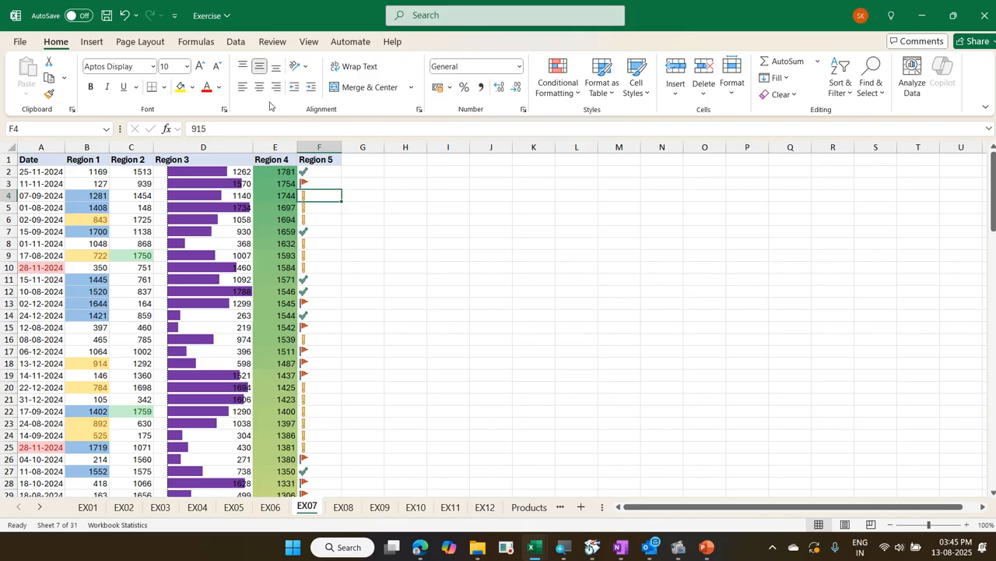
Save the Exercise workbook and minimize the open workbook windows
{"action": "left_click", "coordinate": [107, 16]}
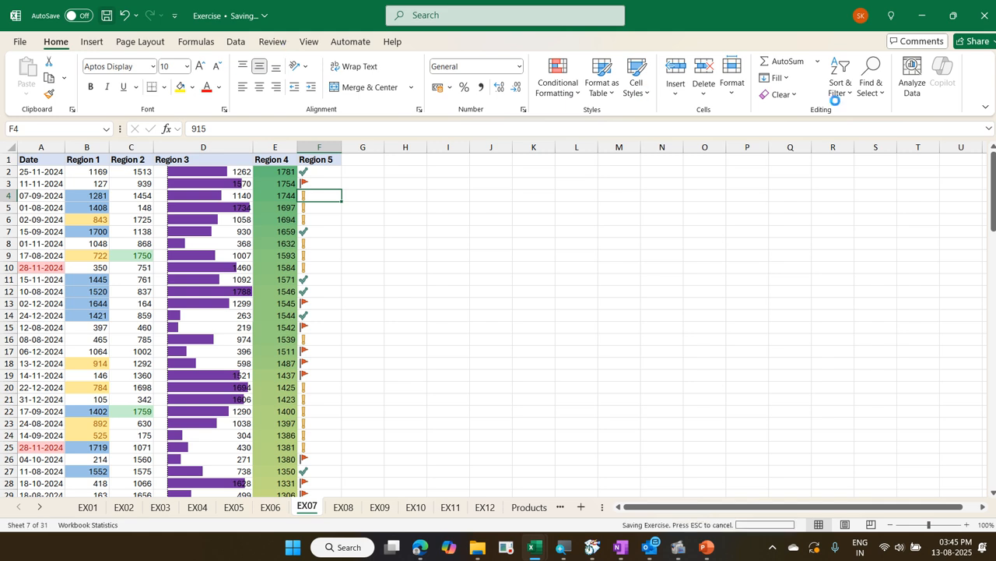
{"action": "left_click", "coordinate": [914, 20]}
{"action": "left_click", "coordinate": [914, 20]}
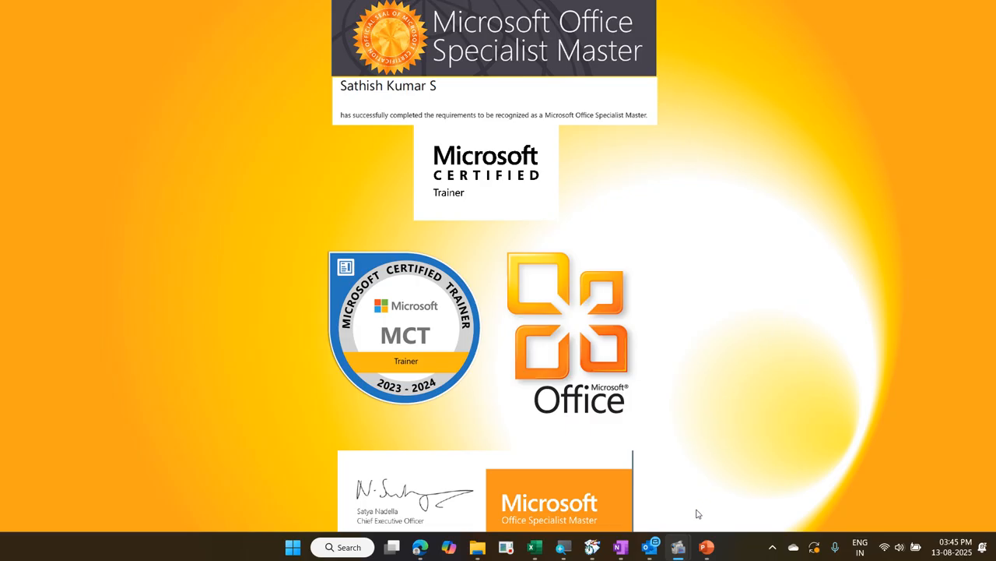
{"action": "left_click", "coordinate": [682, 549]}
{"action": "left_click", "coordinate": [635, 492]}
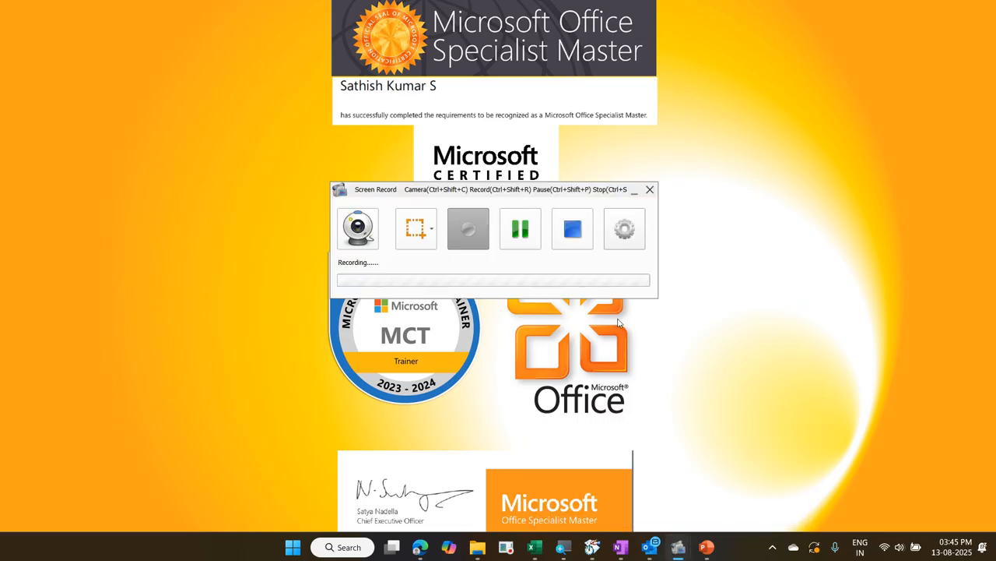
{"action": "left_click", "coordinate": [521, 243]}
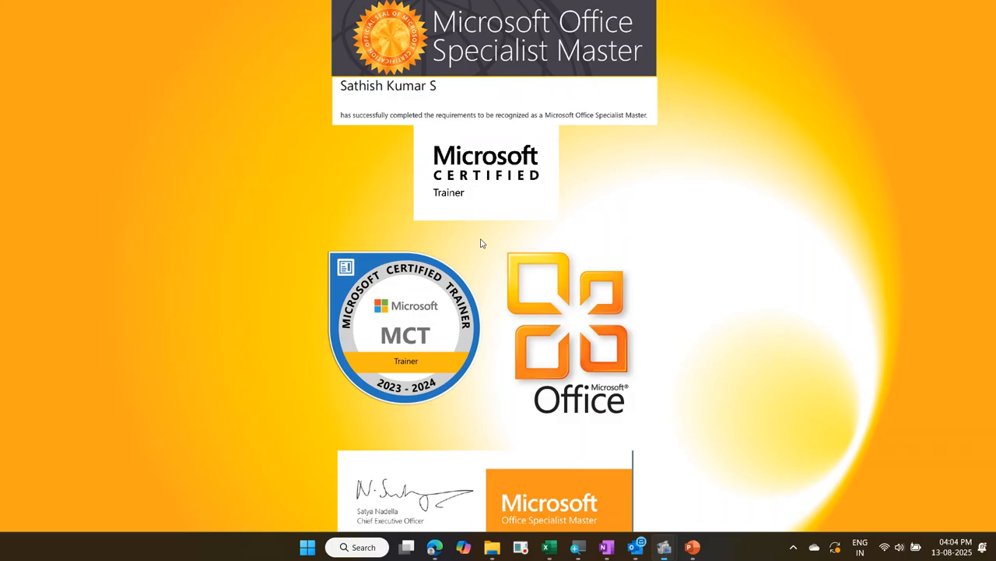
Return to the Exercise workbook in Excel and go to its EX08 sheet
{"action": "left_click", "coordinate": [549, 546]}
{"action": "left_click", "coordinate": [491, 433]}
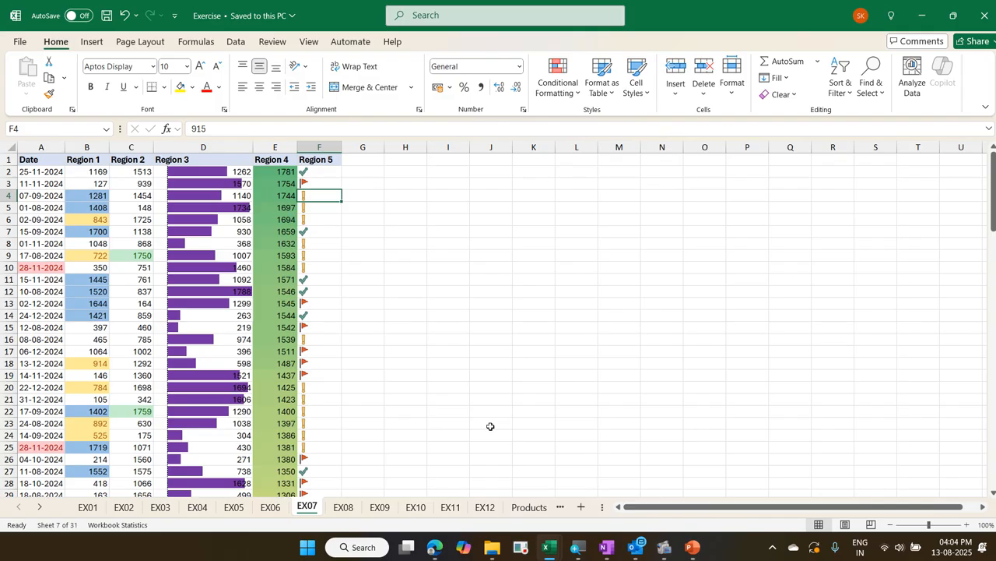
{"action": "key", "text": "ctrl+Page_Down"}
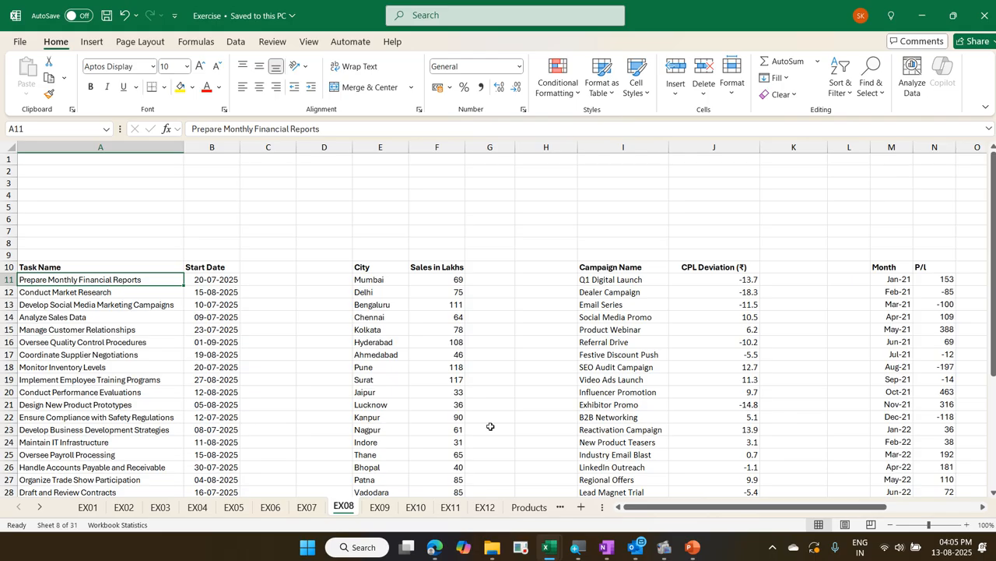
Switch to the Exercise - Copy workbook and go to its EX08 sheet with the task instructions
{"action": "key", "text": "ctrl+n"}
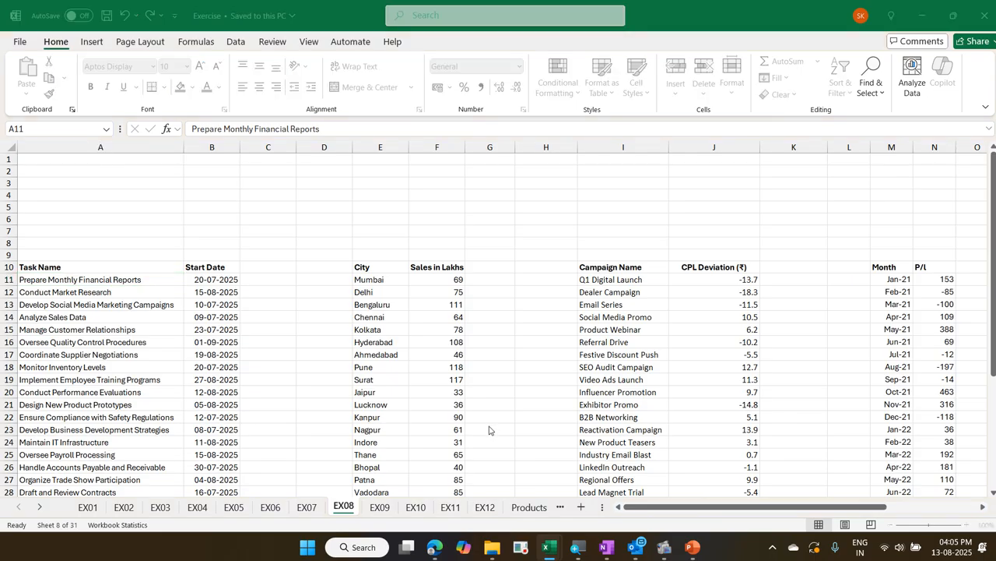
{"action": "mouse_move", "coordinate": [546, 547]}
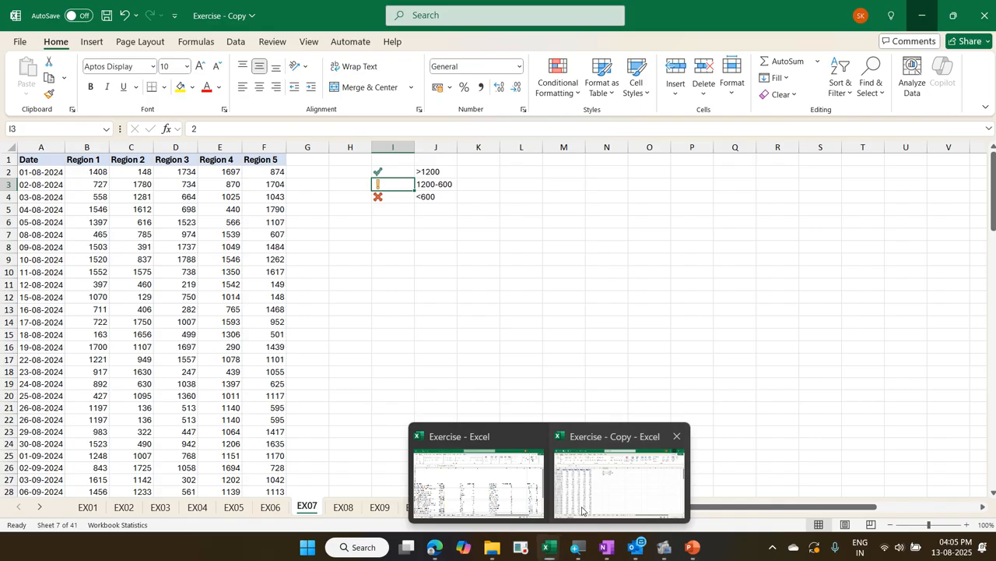
{"action": "left_click", "coordinate": [578, 512]}
{"action": "key", "text": "ctrl+Page_Down"}
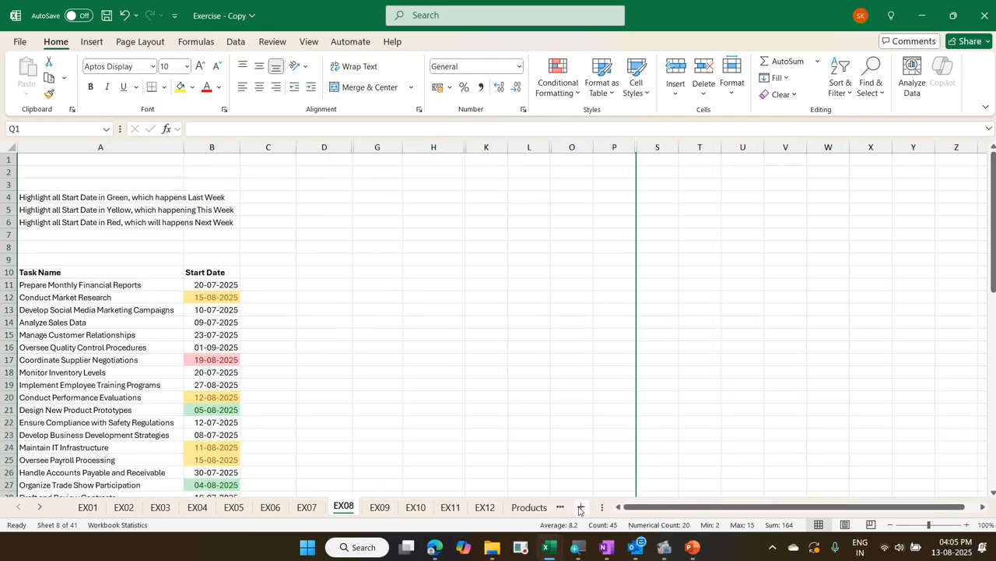
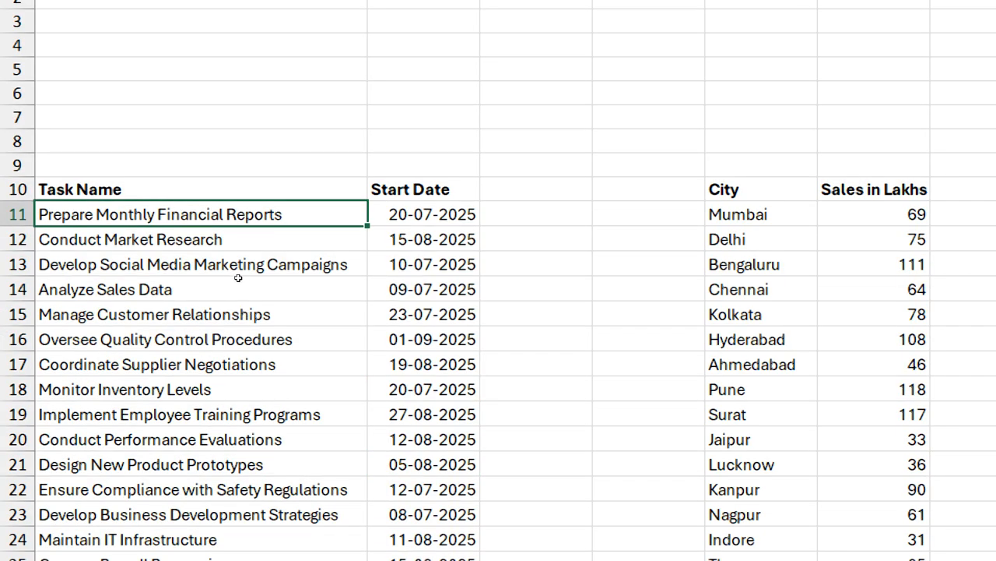
Highlight last week's dates in the Start Date column (B11:B40) with Green Fill with Dark Green Text
{"action": "key", "text": "Right"}
{"action": "key", "text": "ctrl+shift+Down"}
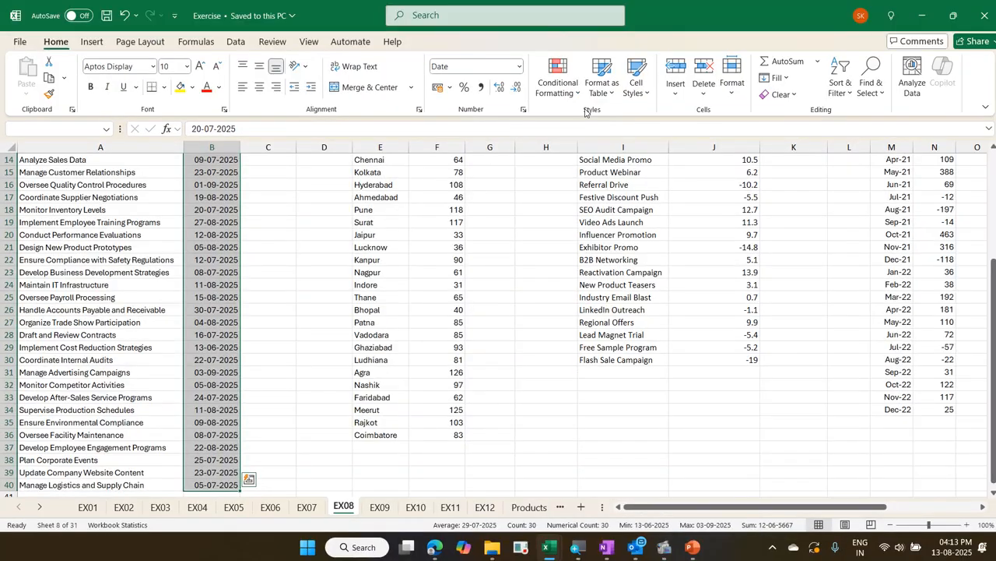
{"action": "left_click", "coordinate": [575, 92]}
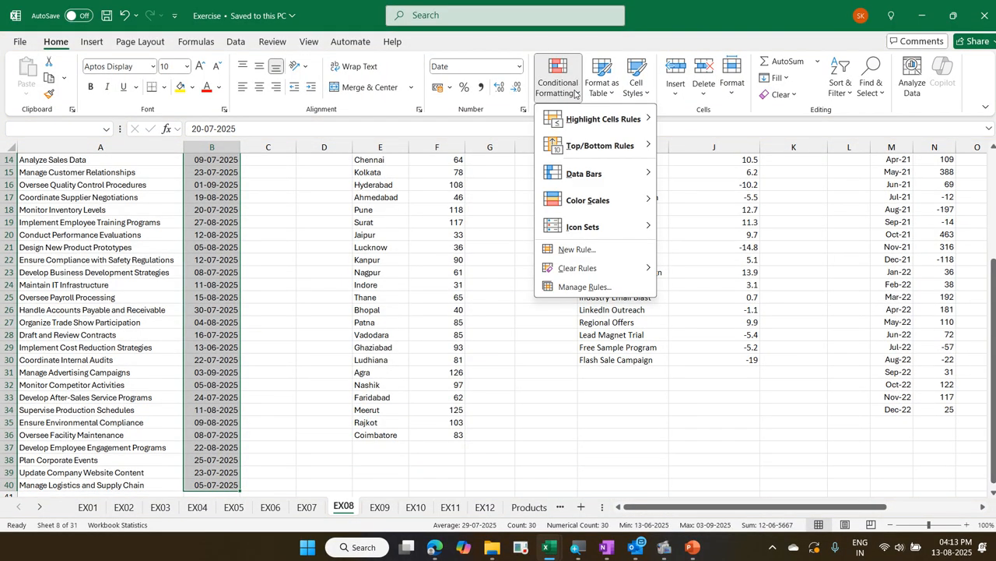
{"action": "mouse_move", "coordinate": [598, 113]}
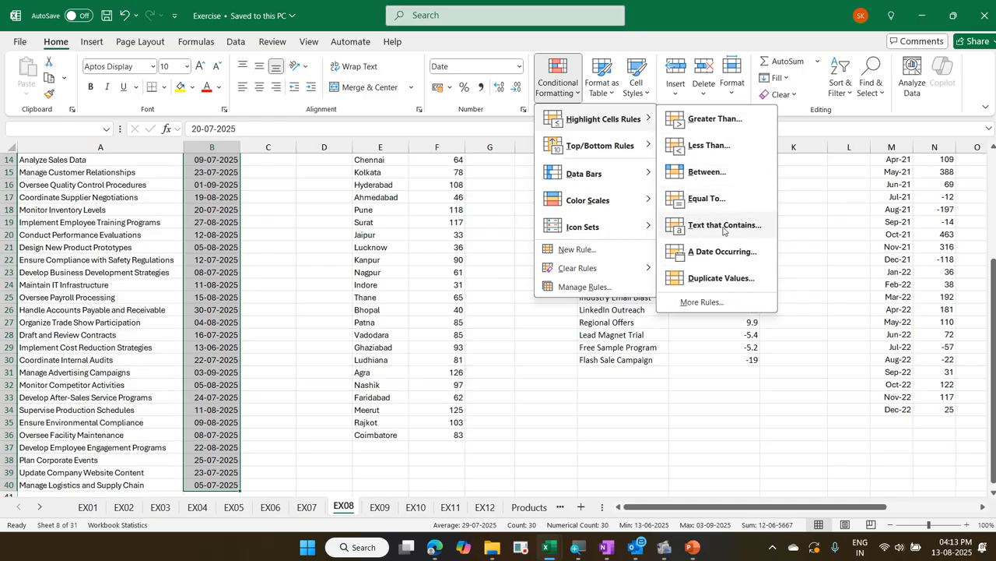
{"action": "left_click", "coordinate": [726, 249]}
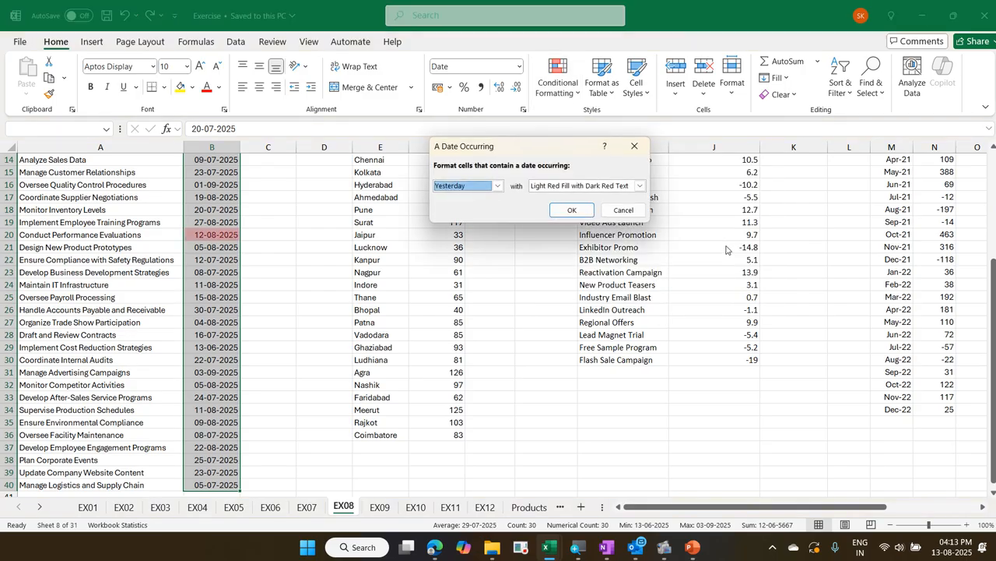
{"action": "left_click", "coordinate": [495, 185]}
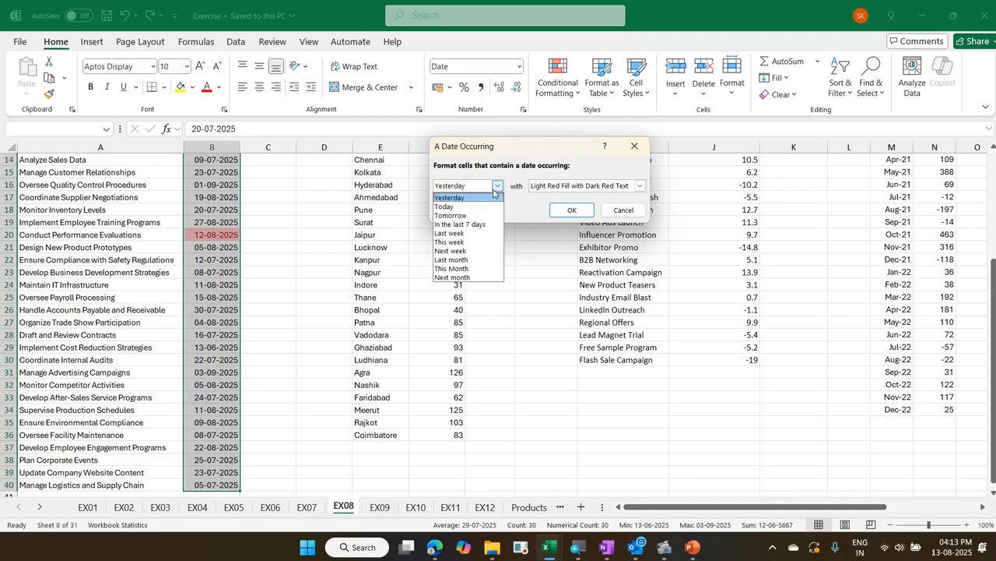
{"action": "left_click", "coordinate": [494, 234]}
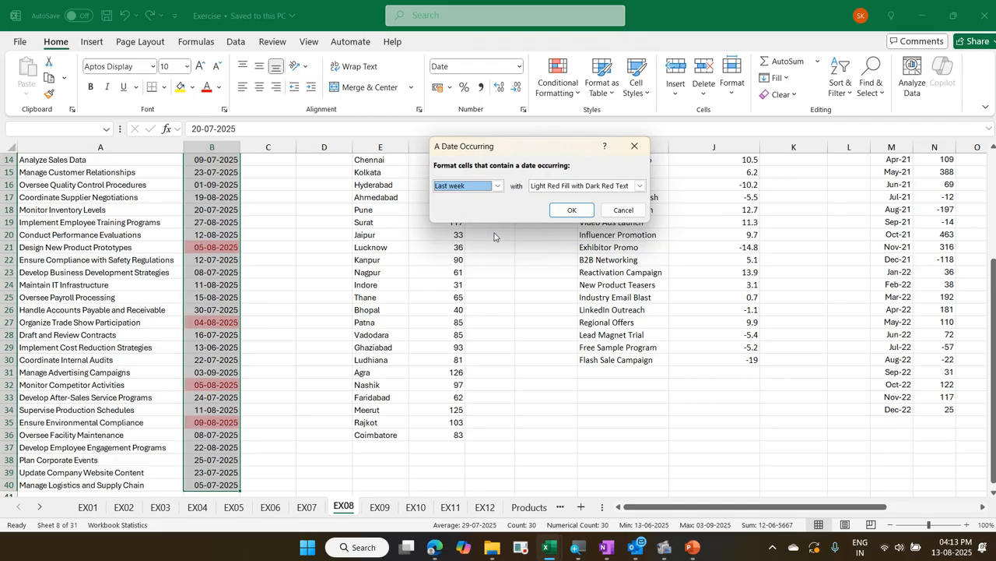
{"action": "left_click", "coordinate": [607, 187]}
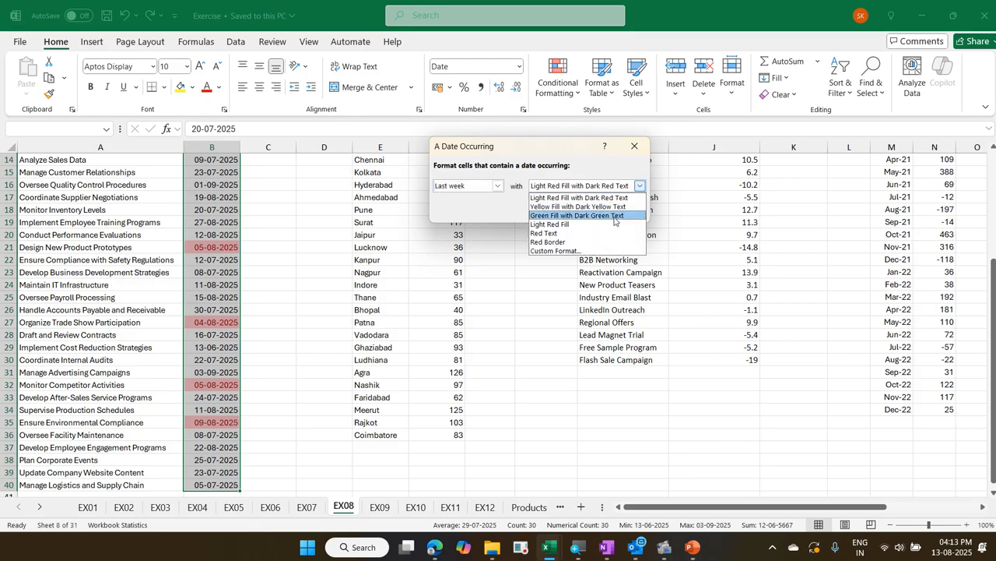
{"action": "left_click", "coordinate": [599, 215]}
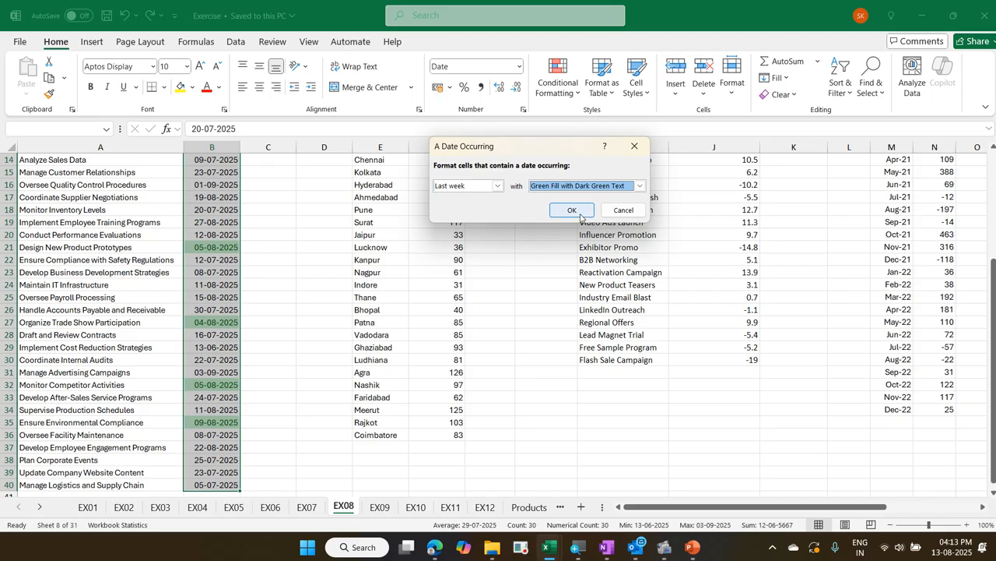
{"action": "left_click", "coordinate": [580, 212]}
Add a date rule to the same Start Date cells that formats this week's dates as Yellow Fill with Dark Yellow Text
{"action": "scroll", "coordinate": [199, 224], "scroll_direction": "up", "scroll_amount": 3}
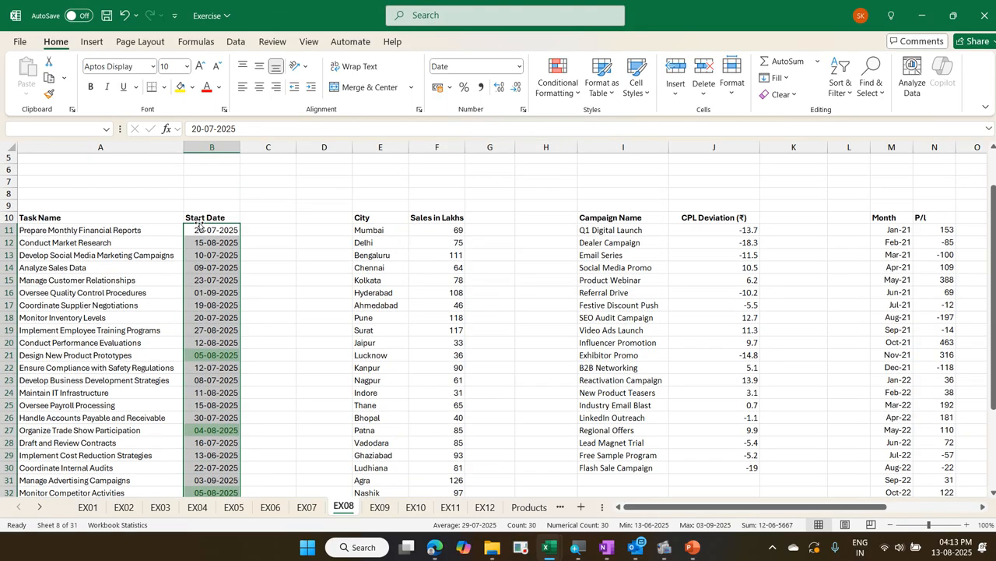
{"action": "left_click", "coordinate": [553, 92]}
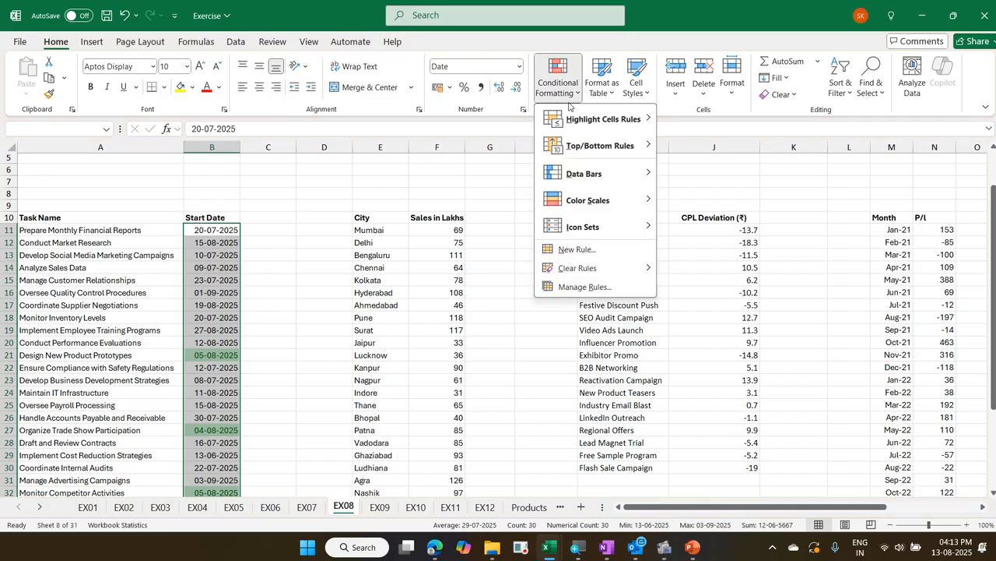
{"action": "mouse_move", "coordinate": [577, 117]}
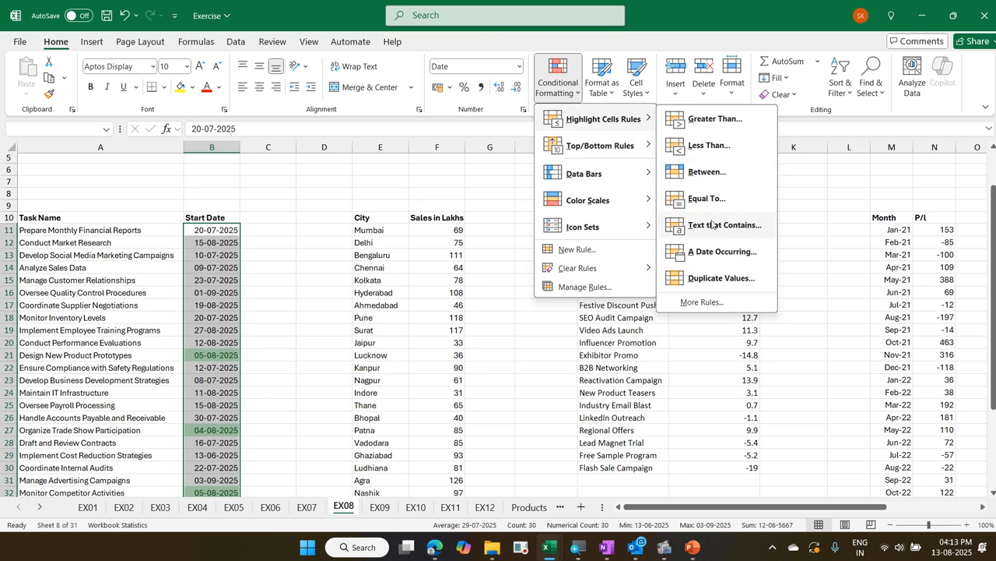
{"action": "left_click", "coordinate": [715, 252]}
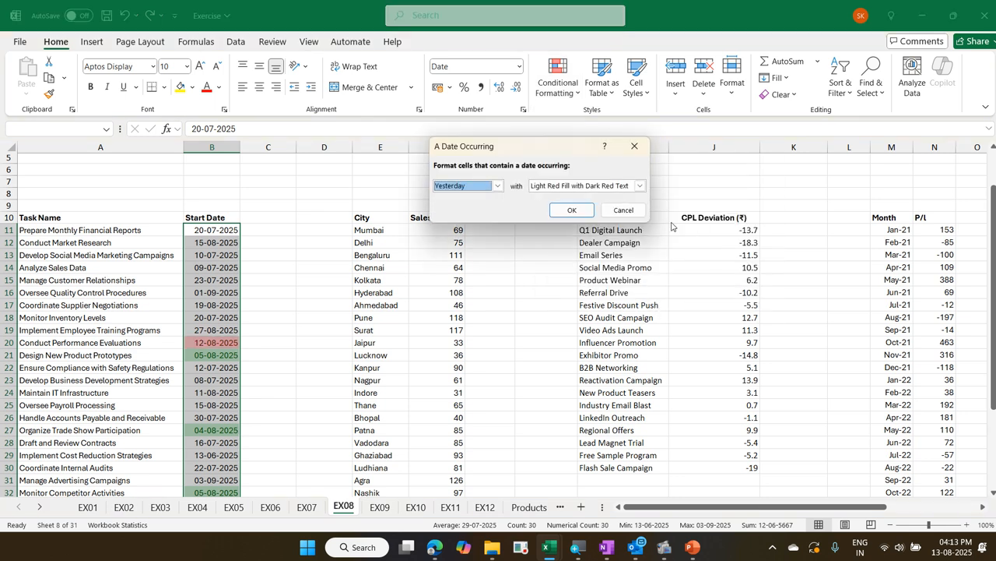
{"action": "left_click", "coordinate": [497, 185]}
{"action": "left_click", "coordinate": [488, 242]}
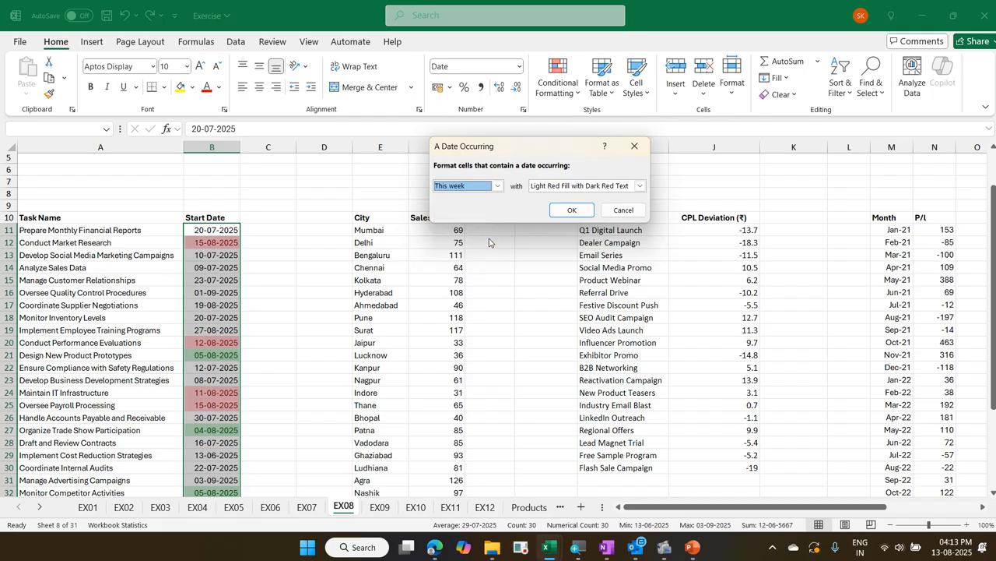
{"action": "left_click", "coordinate": [551, 187]}
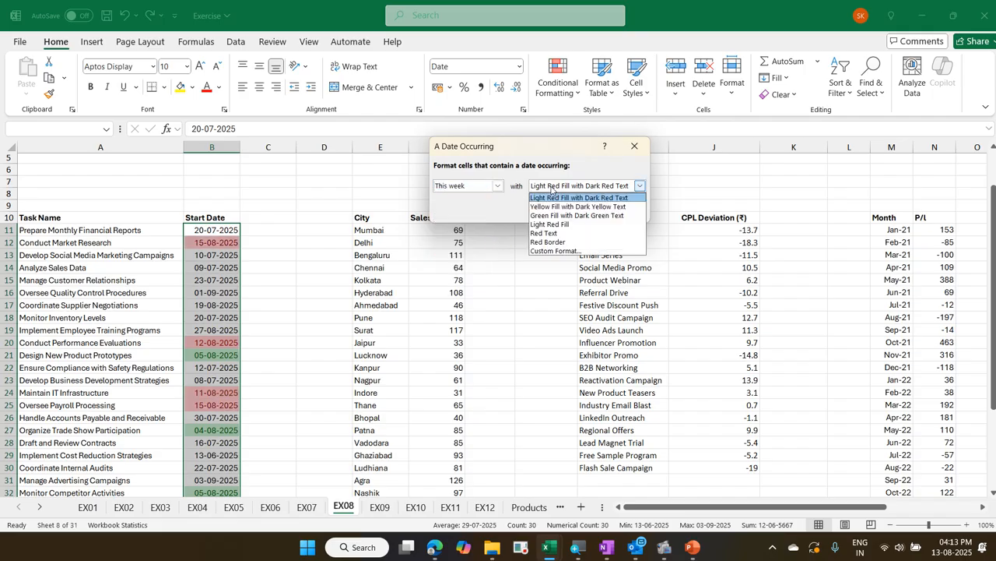
{"action": "left_click", "coordinate": [556, 206]}
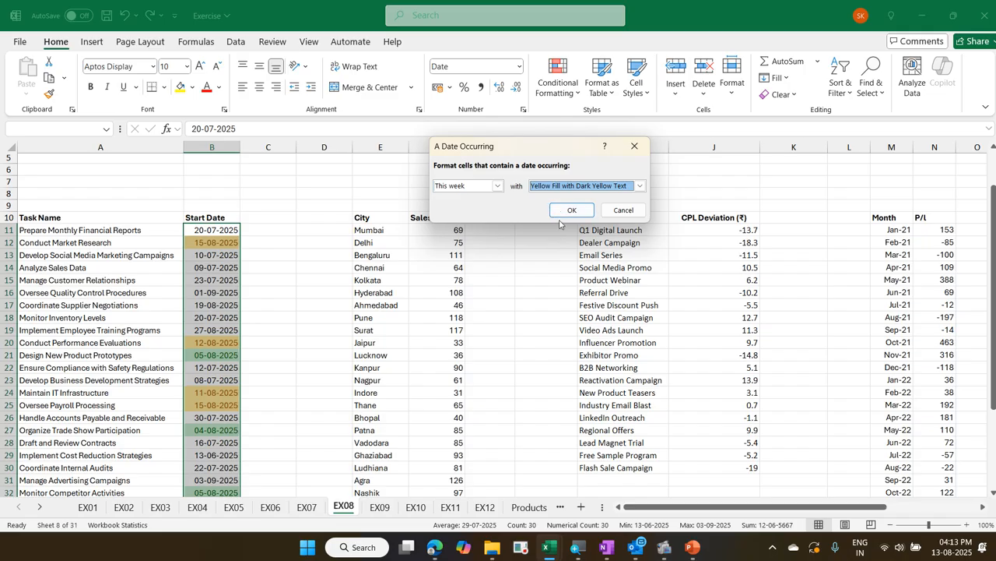
{"action": "left_click", "coordinate": [564, 211]}
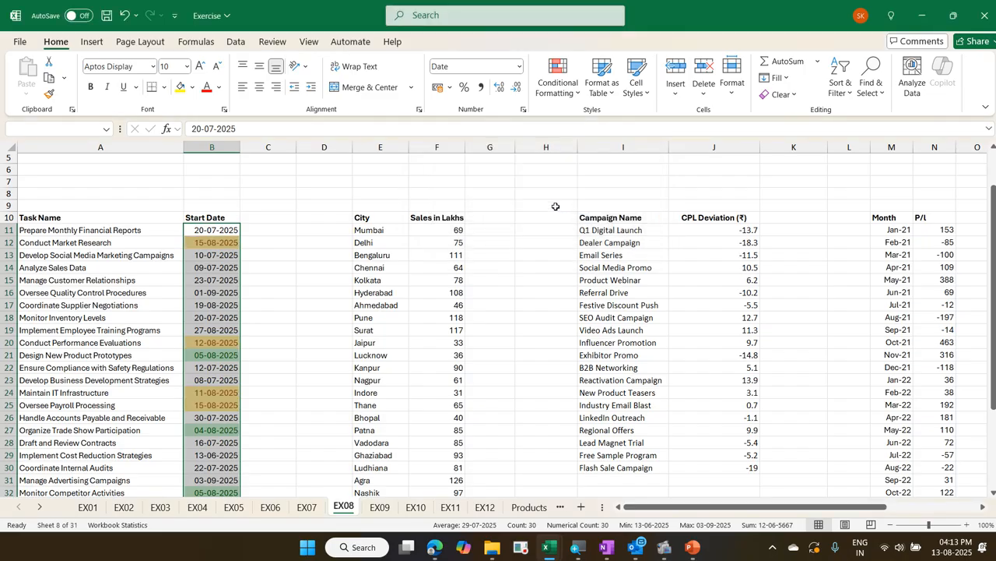
Add a third date rule to the Start Date cells, marking next week's dates with Light Red Fill with Dark Red Text
{"action": "left_click", "coordinate": [575, 94]}
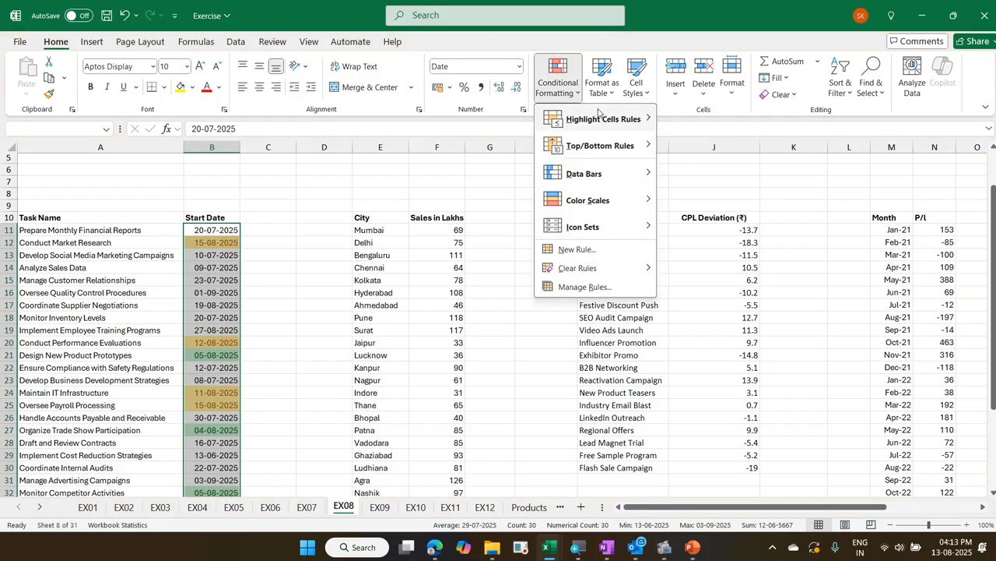
{"action": "mouse_move", "coordinate": [607, 119]}
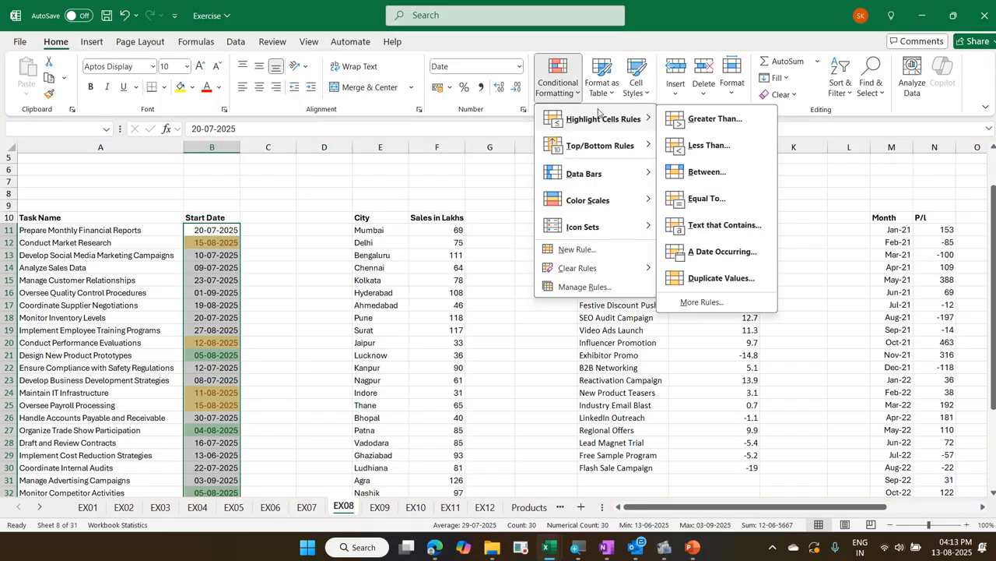
{"action": "left_click", "coordinate": [717, 251]}
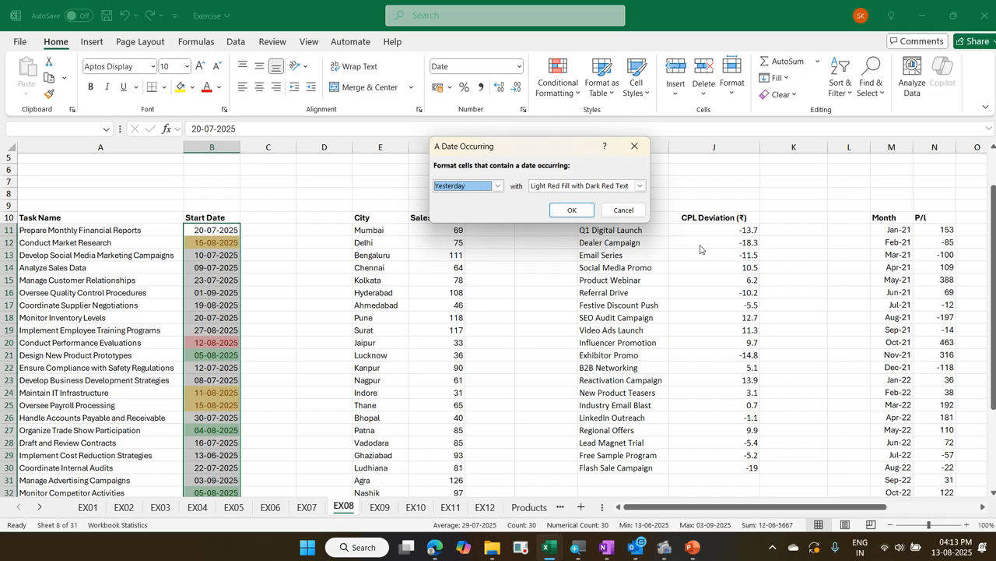
{"action": "left_click", "coordinate": [477, 189]}
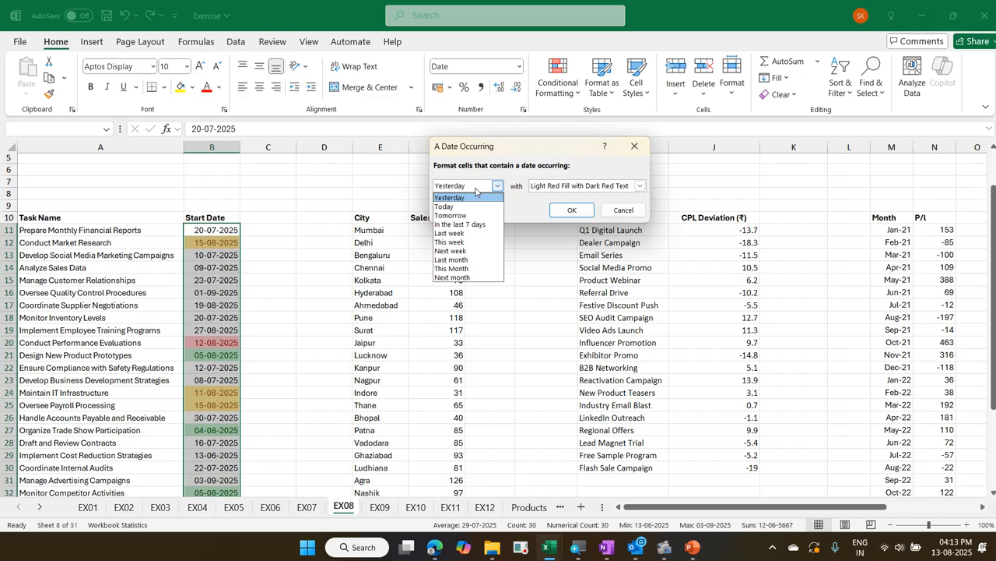
{"action": "left_click", "coordinate": [491, 252]}
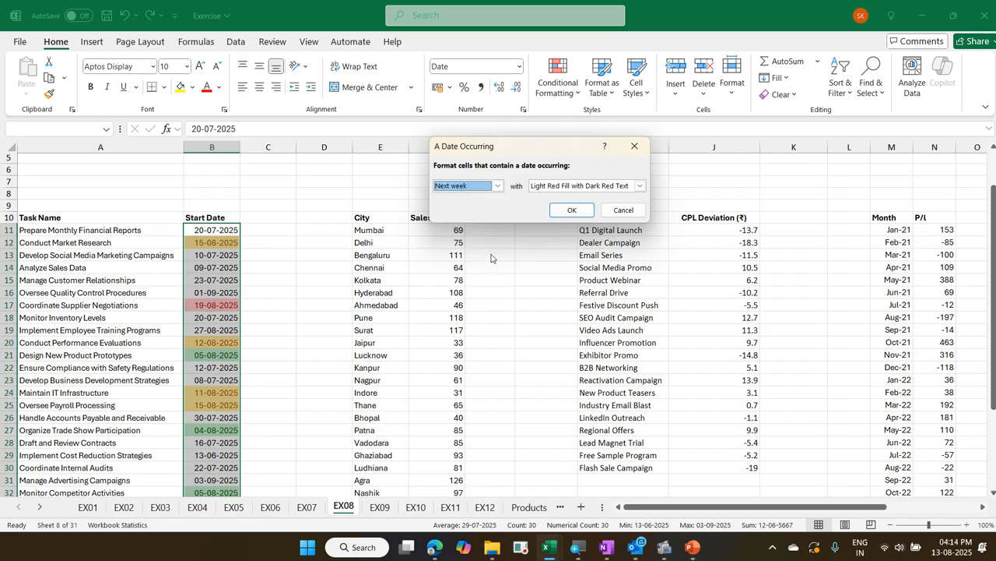
{"action": "left_click", "coordinate": [554, 211]}
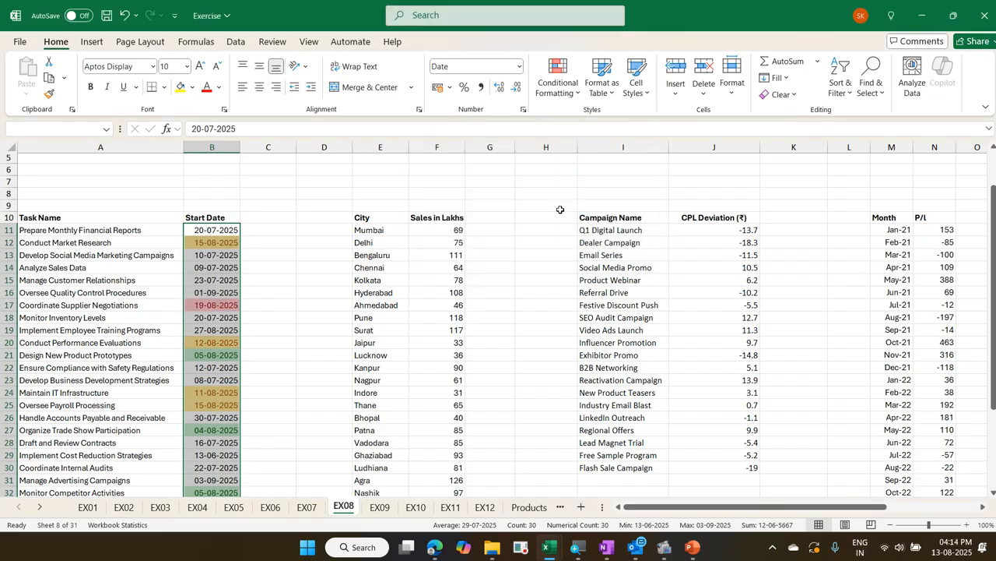
{"action": "left_click", "coordinate": [226, 226]}
{"action": "scroll", "coordinate": [226, 234], "scroll_direction": "down", "scroll_amount": 4}
{"action": "scroll", "coordinate": [227, 237], "scroll_direction": "up", "scroll_amount": 3}
{"action": "scroll", "coordinate": [228, 238], "scroll_direction": "up", "scroll_amount": 3}
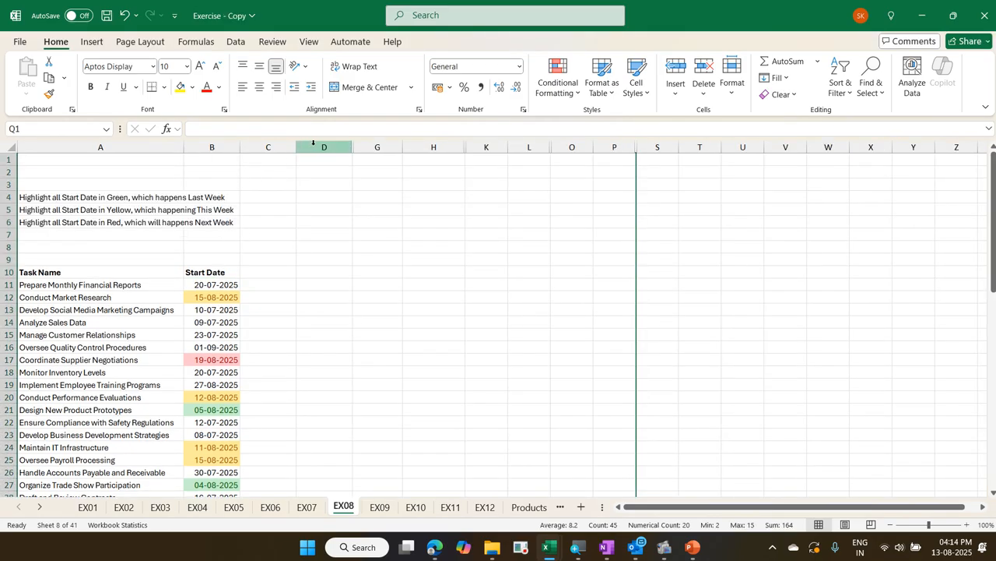
In the Exercise - Copy workbook, unhide the hidden columns between D and G on the EX08 sheet
{"action": "left_click_drag", "start_coordinate": [313, 143], "coordinate": [368, 147]}
{"action": "right_click", "coordinate": [367, 147]}
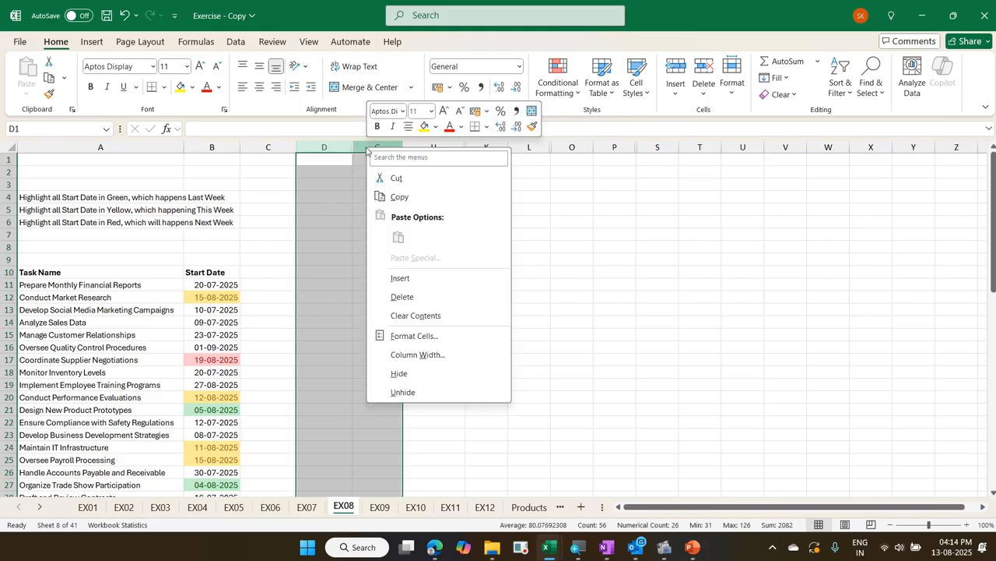
{"action": "left_click", "coordinate": [421, 392]}
{"action": "left_click", "coordinate": [411, 372]}
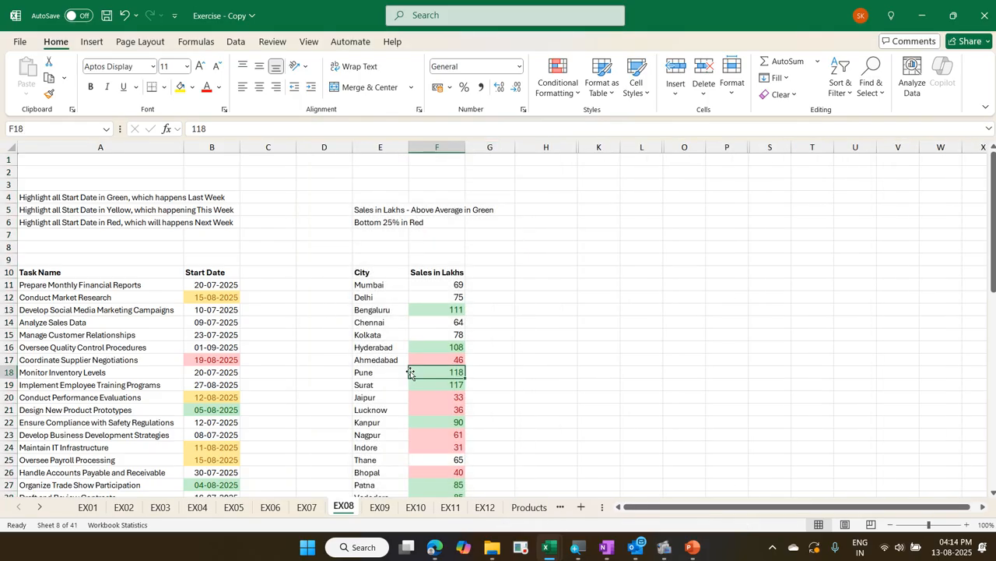
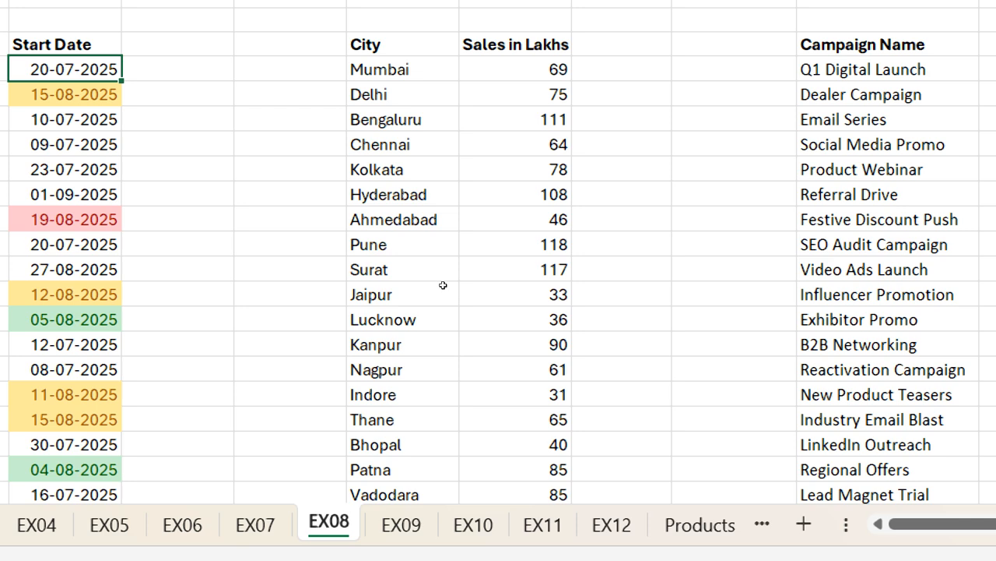
Format the above-average values in the Sales in Lakhs column (F11:F36) with Green Fill with Dark Green Text
{"action": "key", "text": "ctrl+Right"}
{"action": "key", "text": "ctrl+Right"}
{"action": "key", "text": "ctrl+shift+Down"}
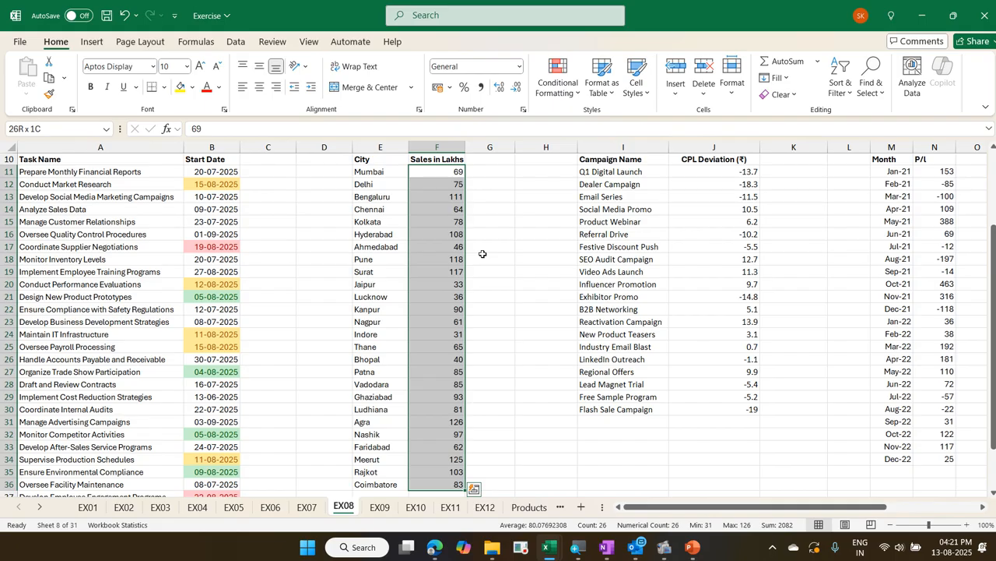
{"action": "left_click", "coordinate": [566, 95]}
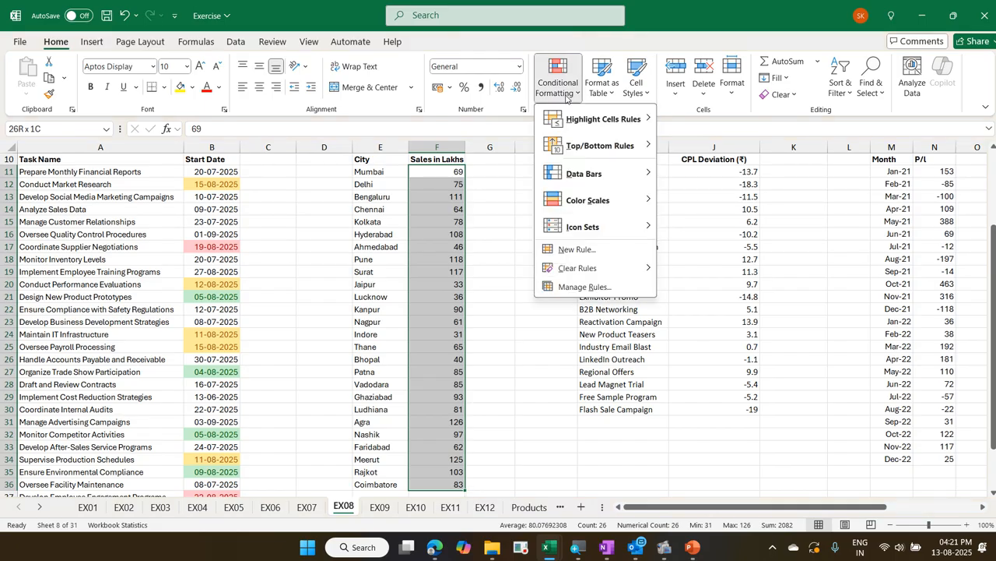
{"action": "mouse_move", "coordinate": [582, 148]}
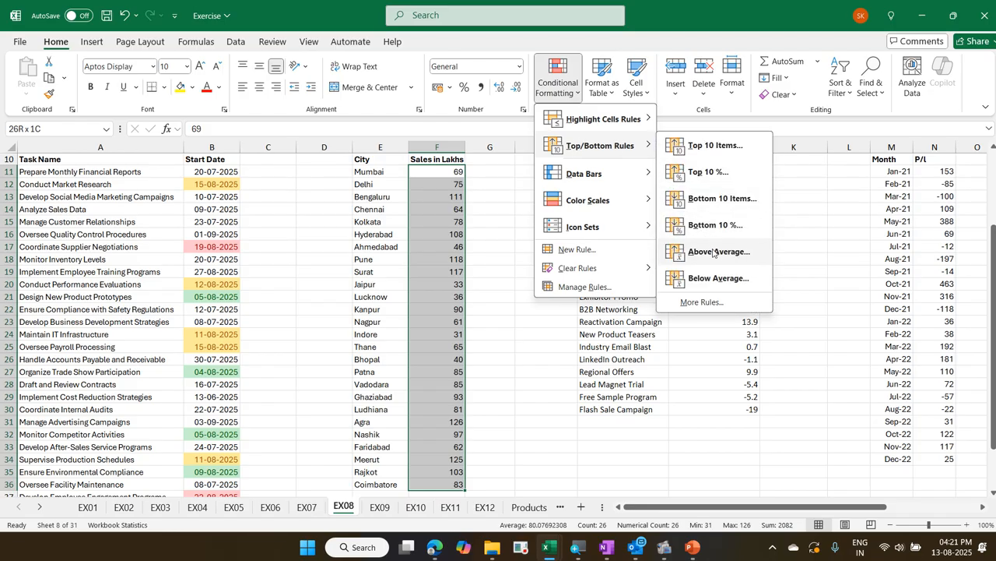
{"action": "left_click", "coordinate": [713, 251]}
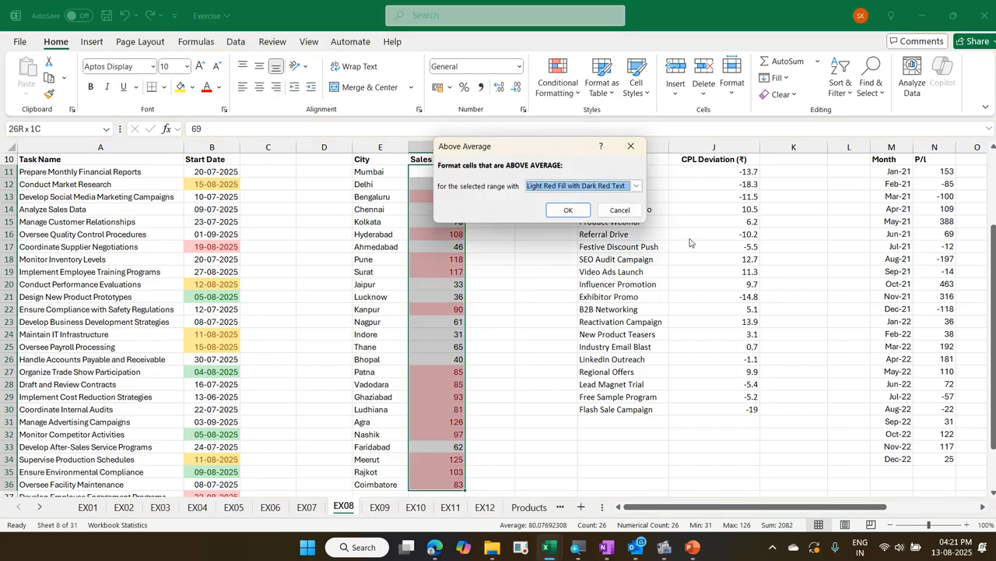
{"action": "left_click", "coordinate": [613, 189]}
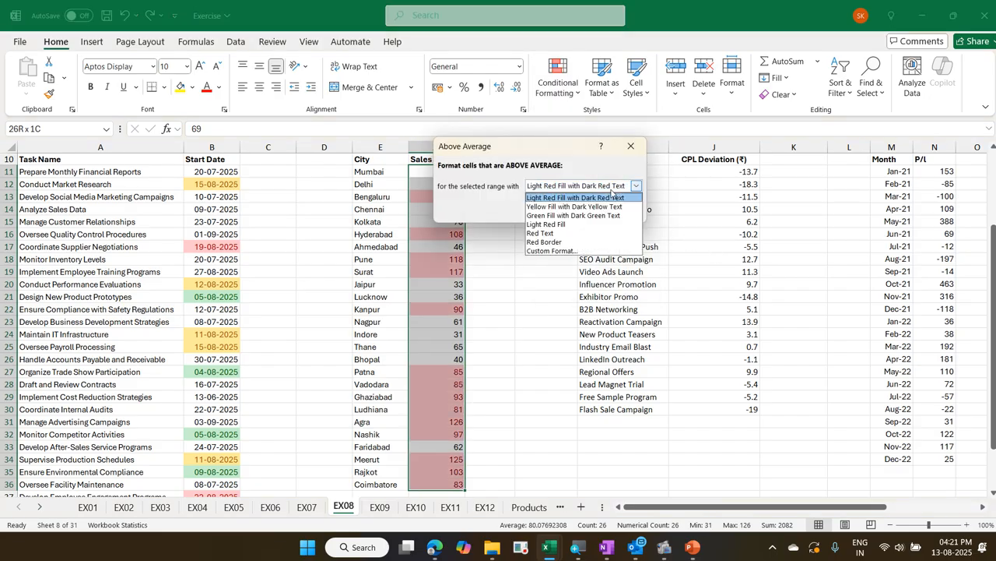
{"action": "left_click", "coordinate": [606, 215]}
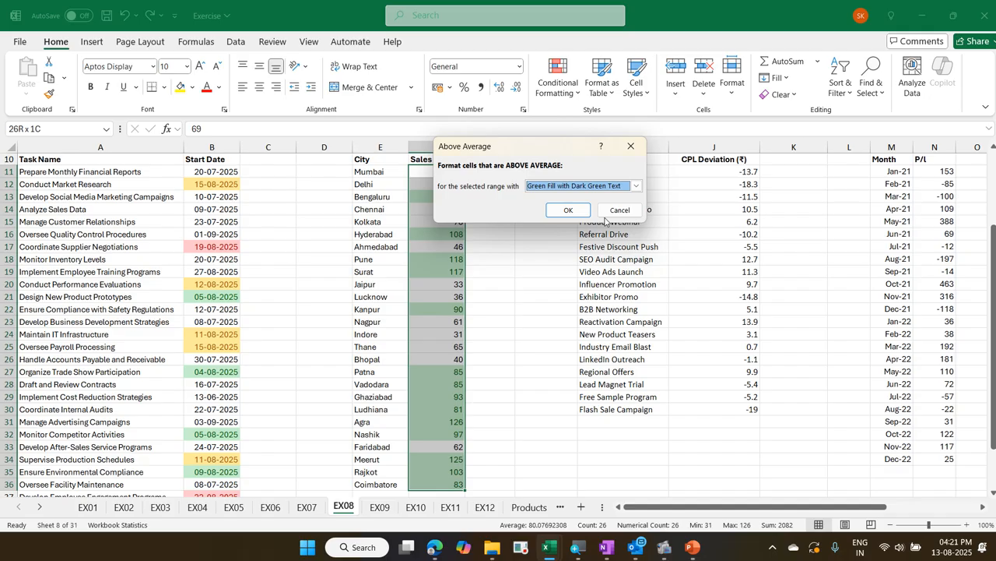
{"action": "left_click", "coordinate": [569, 210]}
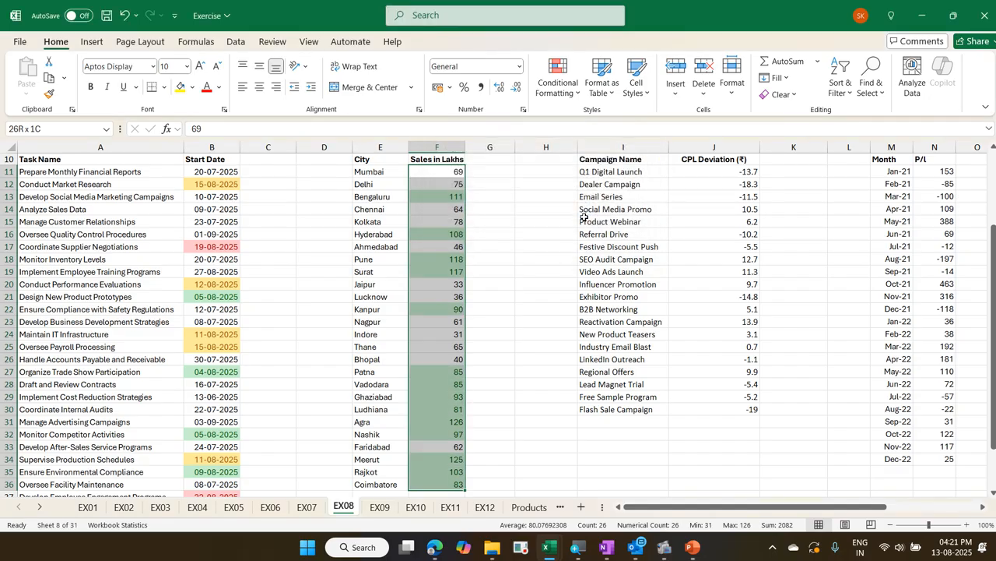
Add a rule to the same Sales in Lakhs cells that formats the bottom 25% with Light Red Fill with Dark Red Text
{"action": "left_click", "coordinate": [549, 94]}
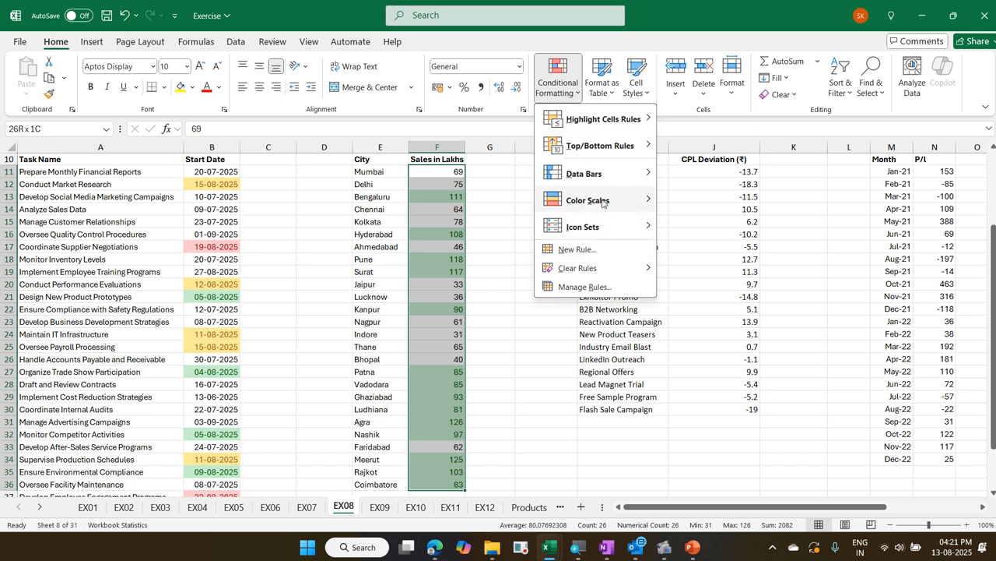
{"action": "mouse_move", "coordinate": [596, 143]}
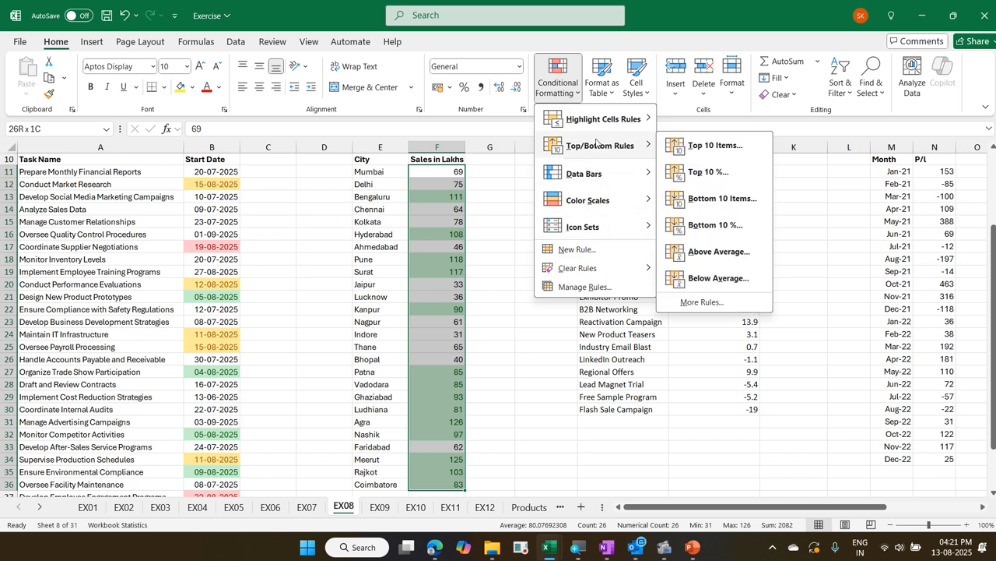
{"action": "left_click", "coordinate": [715, 224]}
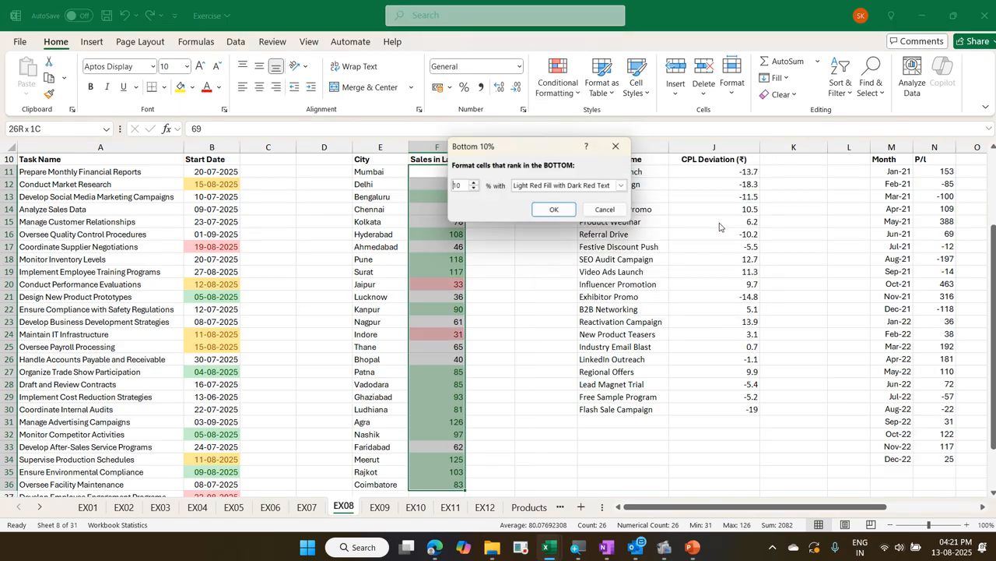
{"action": "left_click_drag", "start_coordinate": [461, 184], "coordinate": [440, 186]}
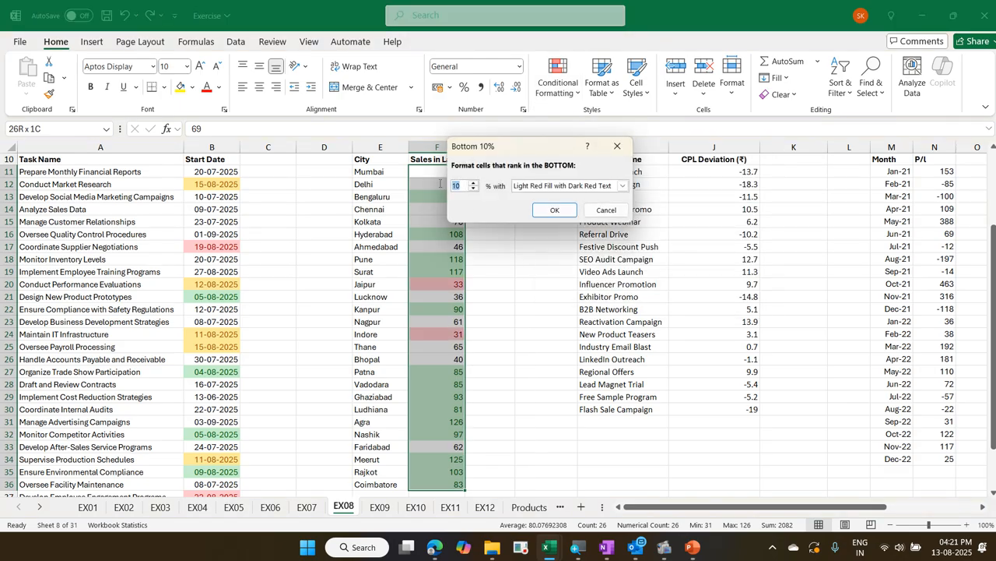
{"action": "type", "text": "25"}
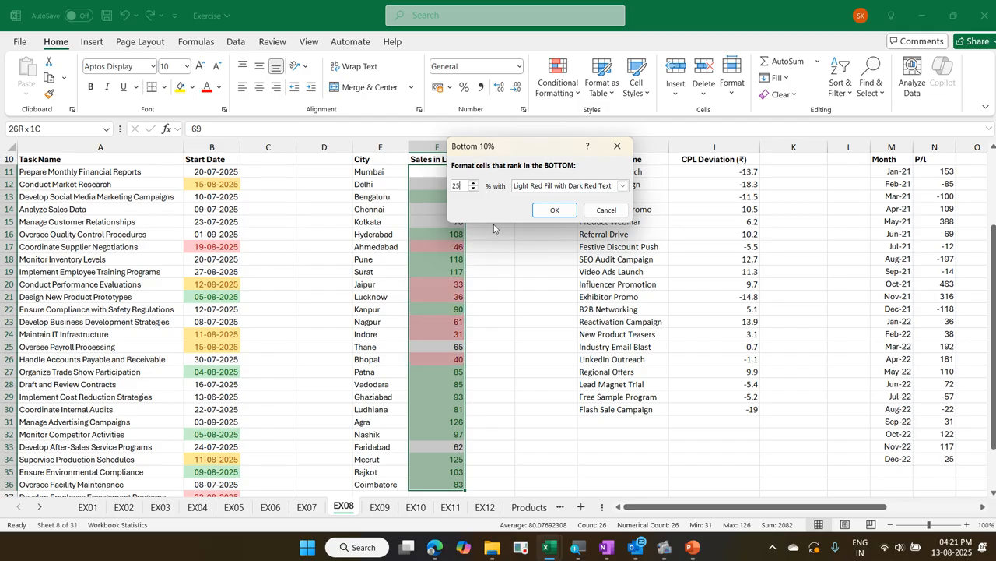
{"action": "left_click", "coordinate": [537, 212]}
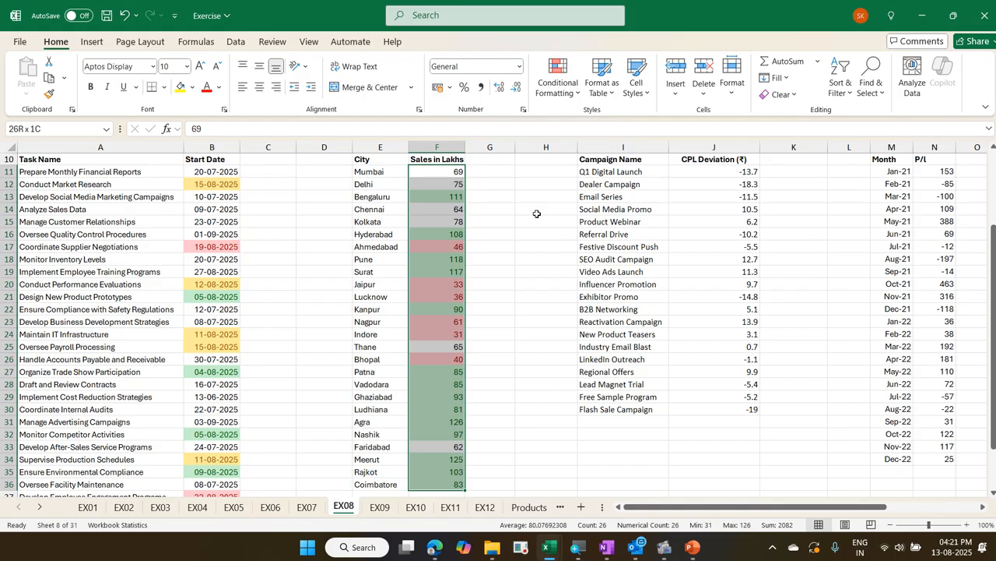
{"action": "scroll", "coordinate": [537, 213], "scroll_direction": "up", "scroll_amount": 3}
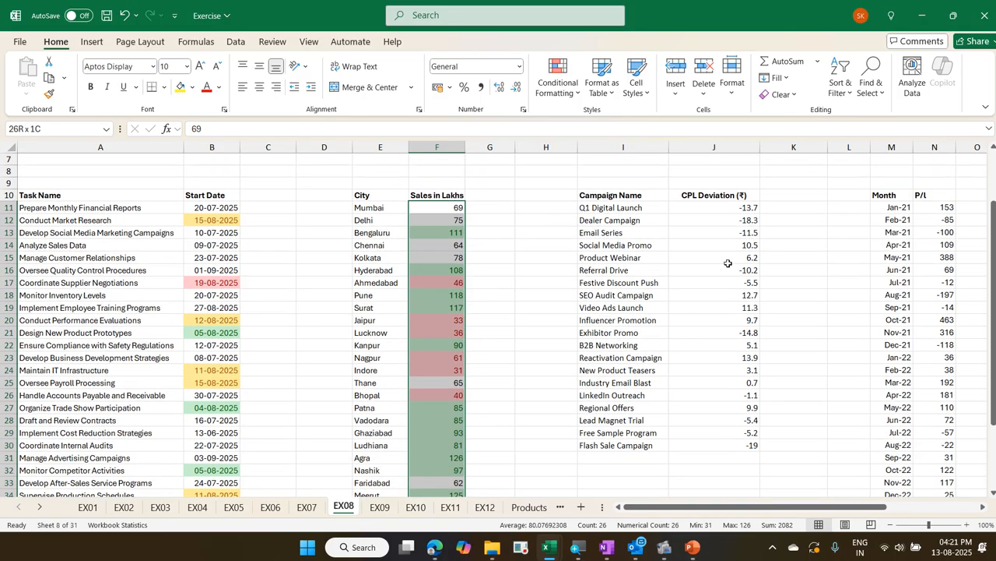
Switch to the Exercise - Copy workbook and unhide the hidden columns between H and K on the EX08 sheet
{"action": "left_click", "coordinate": [728, 263]}
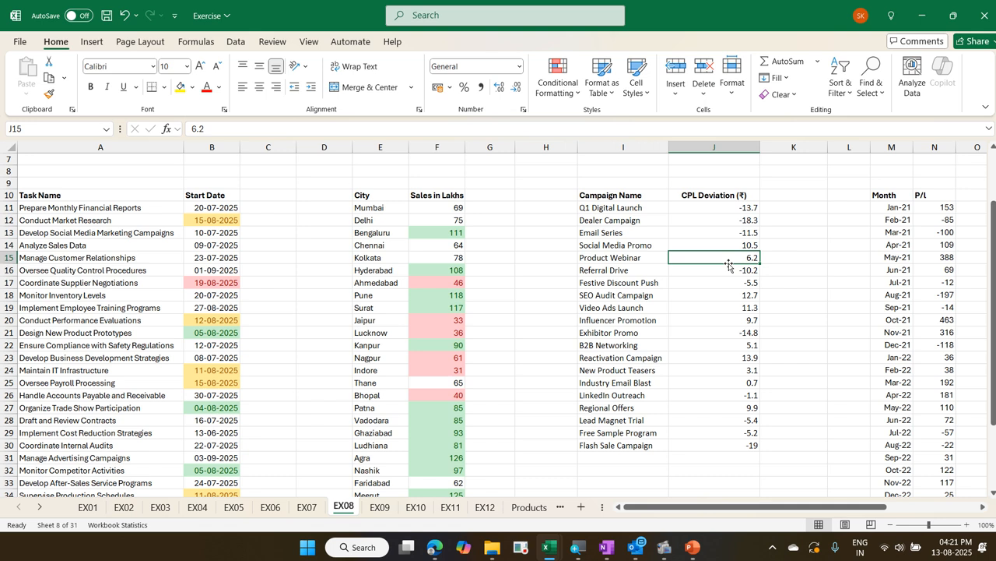
{"action": "key", "text": "alt+Tab"}
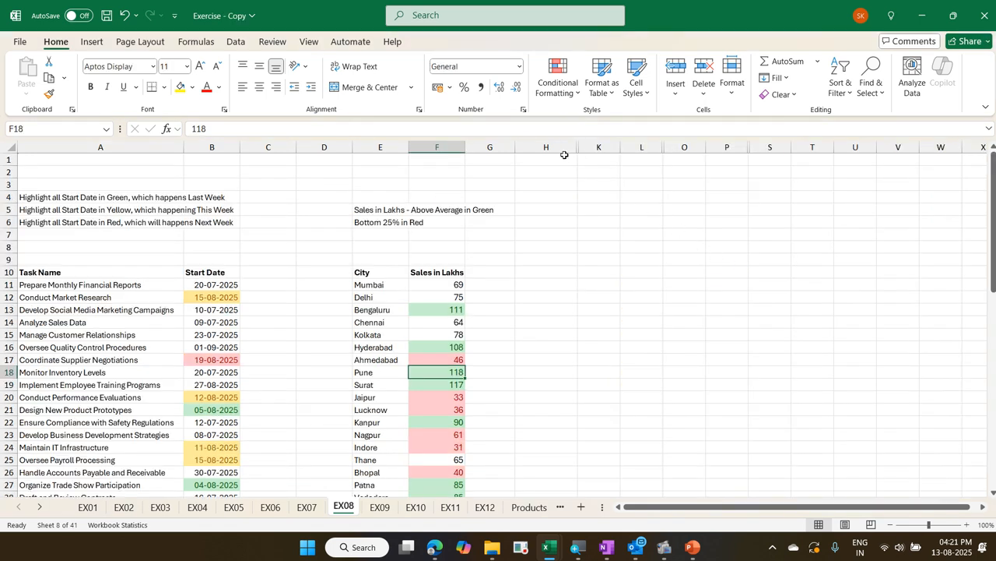
{"action": "left_click", "coordinate": [565, 157]}
{"action": "left_click_drag", "start_coordinate": [561, 147], "coordinate": [589, 147]}
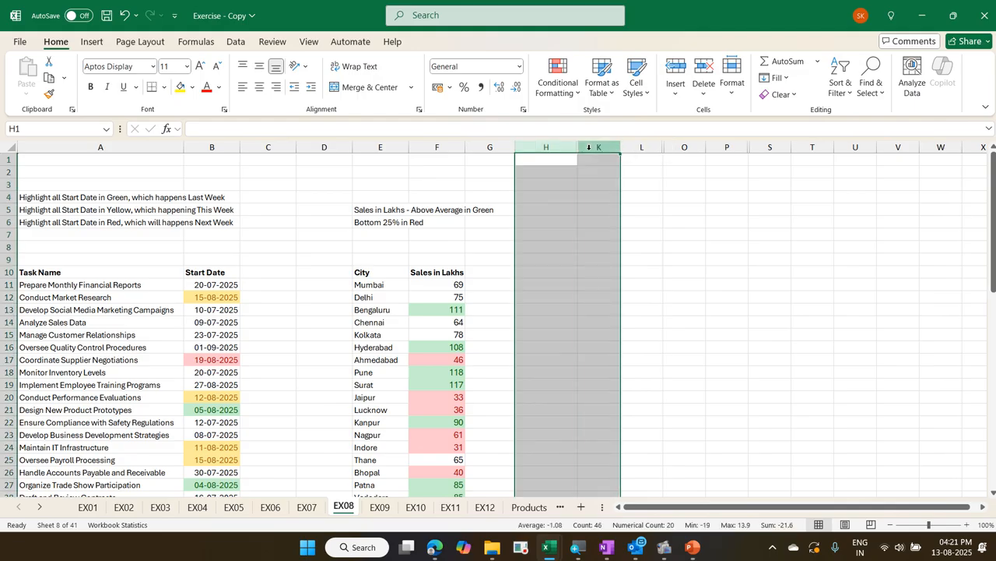
{"action": "right_click", "coordinate": [590, 148]}
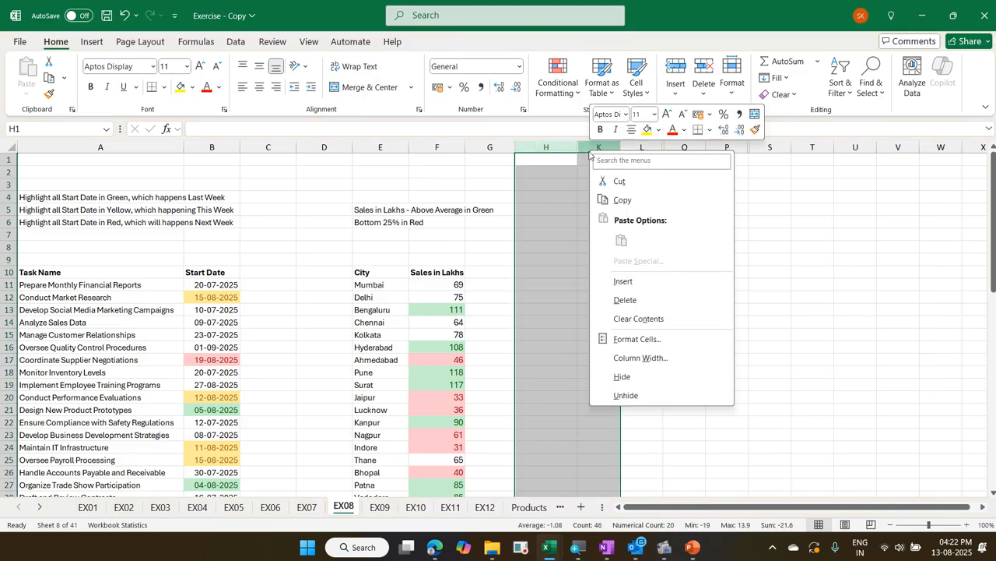
{"action": "left_click", "coordinate": [675, 393]}
{"action": "left_click", "coordinate": [665, 375]}
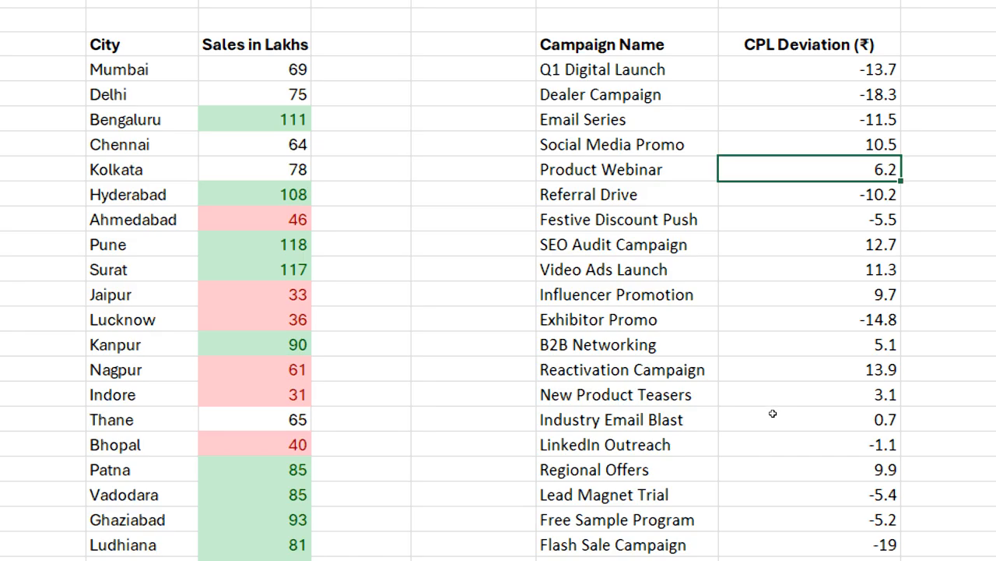
In the Exercise workbook, start a custom data bar rule for the CPL Deviation values (J11:J30) with a solid red bar fill
{"action": "key", "text": "Up"}
{"action": "key", "text": "Up"}
{"action": "key", "text": "Up"}
{"action": "key", "text": "Up"}
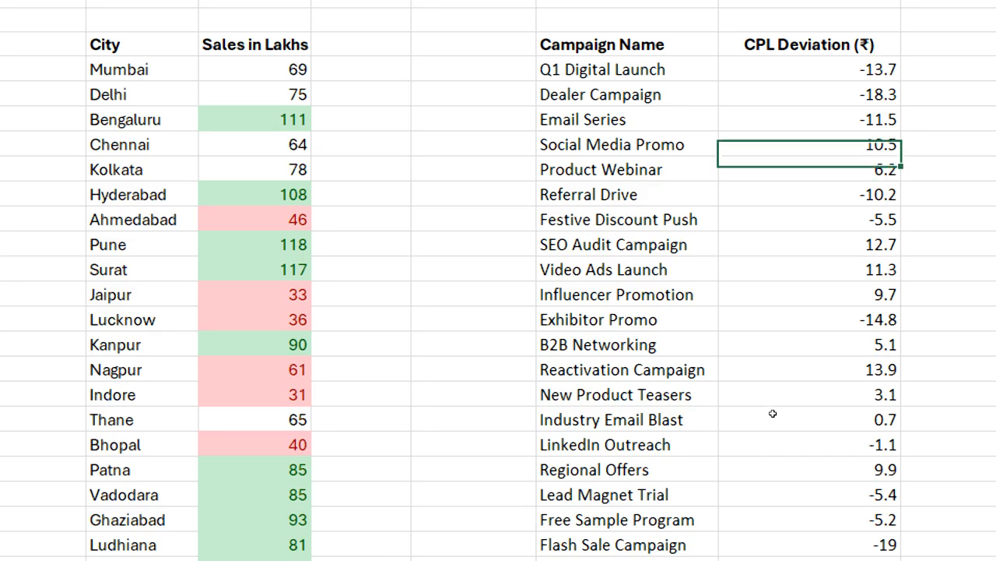
{"action": "key", "text": "ctrl+shift+Down"}
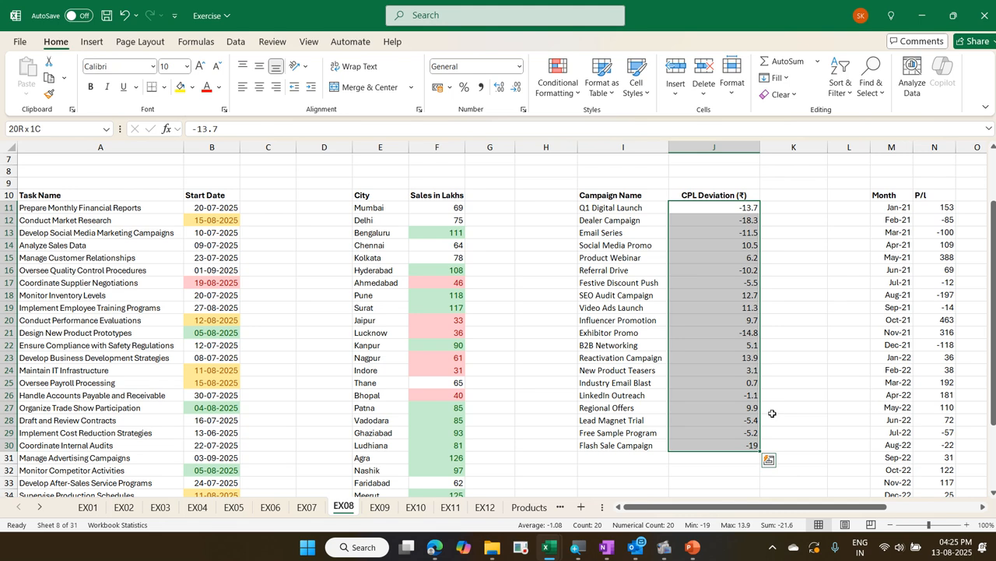
{"action": "left_click", "coordinate": [559, 89]}
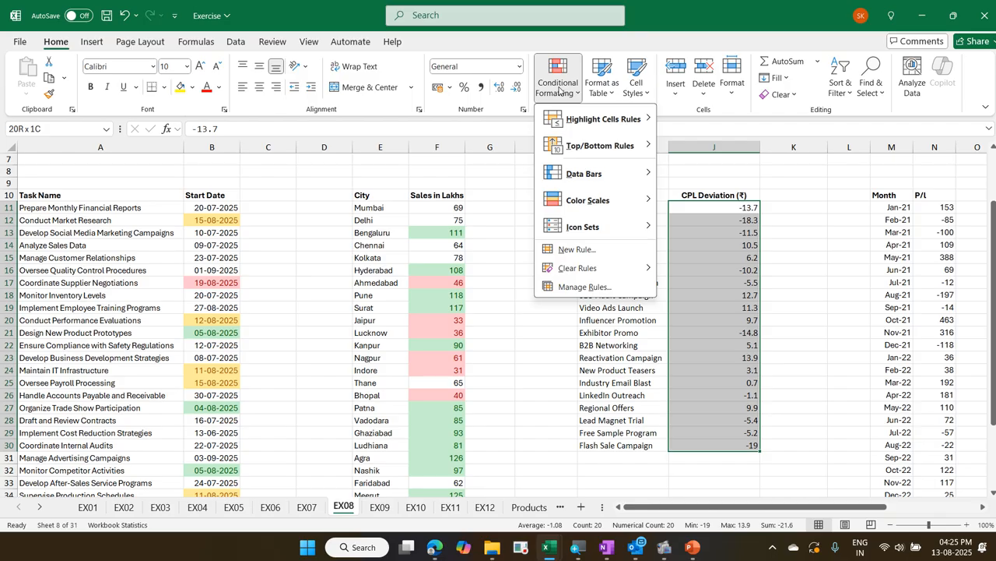
{"action": "mouse_move", "coordinate": [631, 170]}
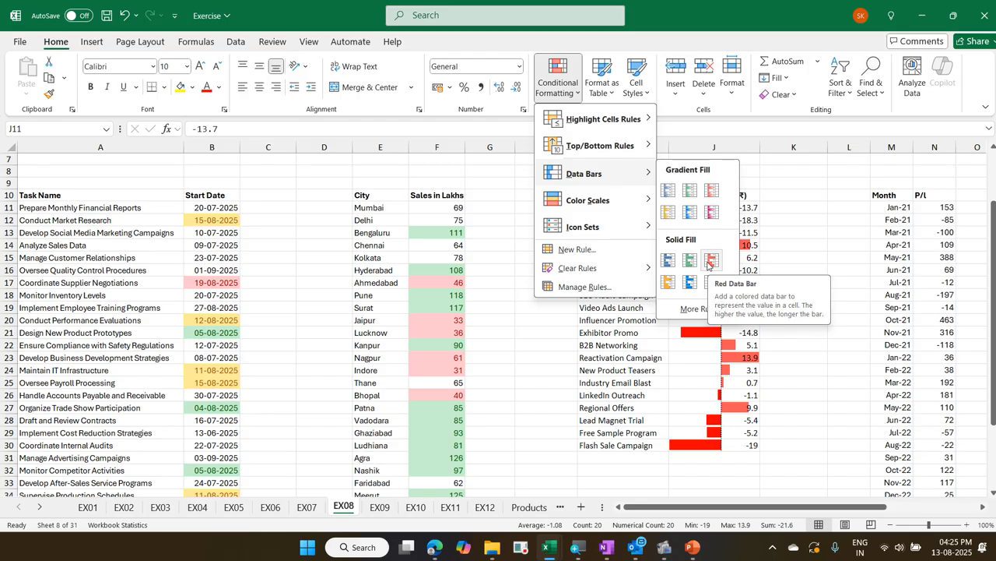
{"action": "left_click", "coordinate": [700, 309]}
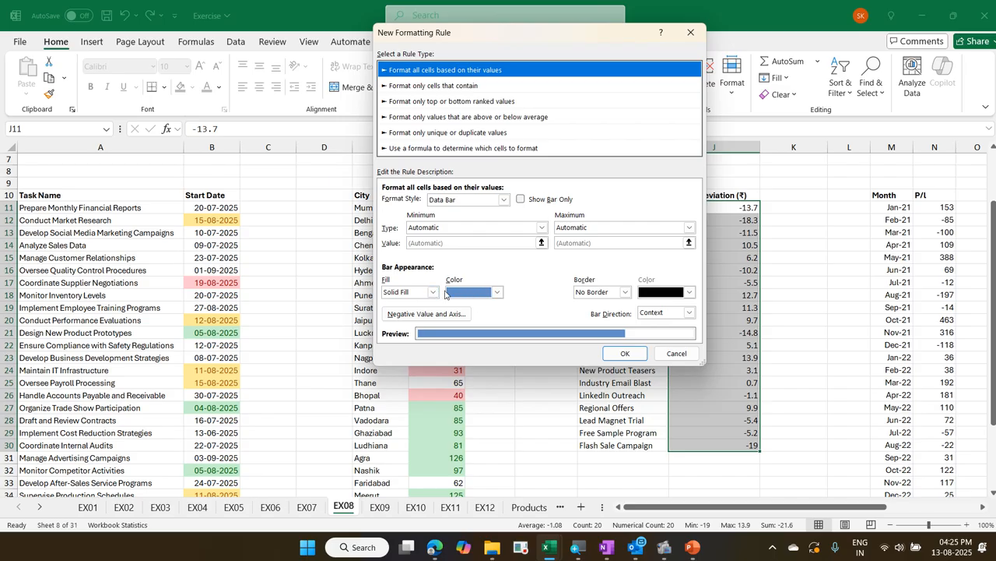
{"action": "left_click", "coordinate": [471, 297]}
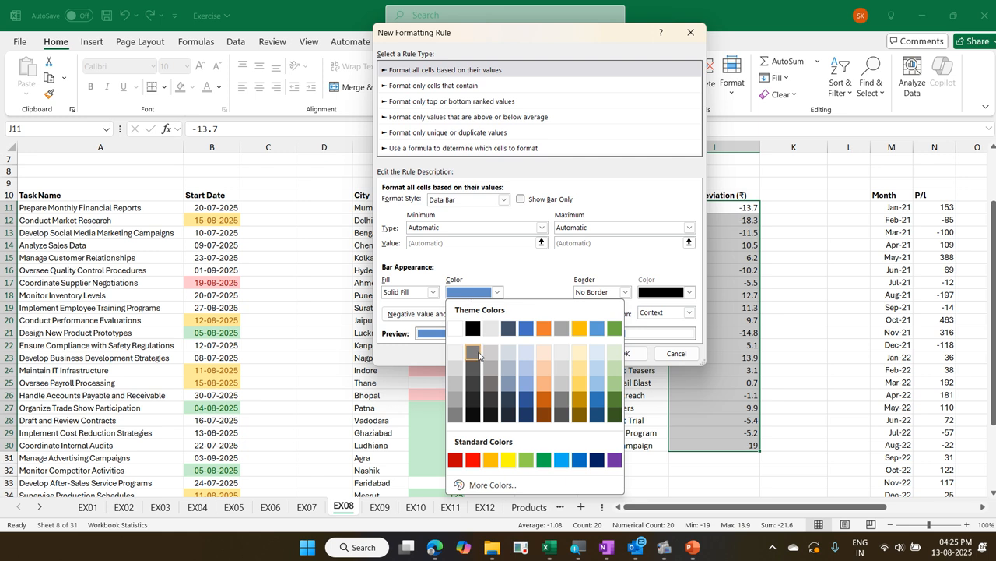
{"action": "left_click", "coordinate": [473, 460]}
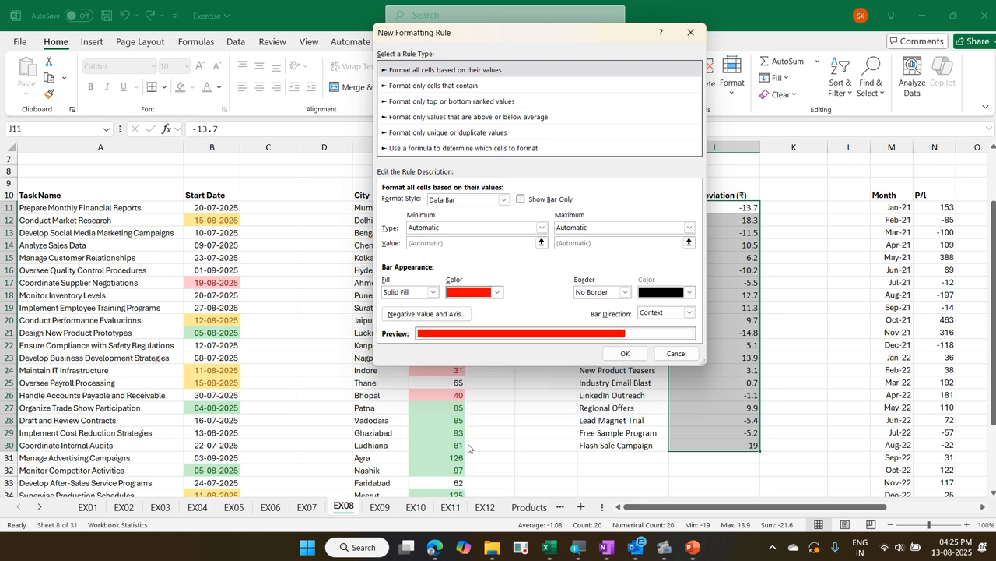
Set the data bar rule's negative fill color to green, show only the bars, and apply the rule
{"action": "left_click", "coordinate": [447, 316]}
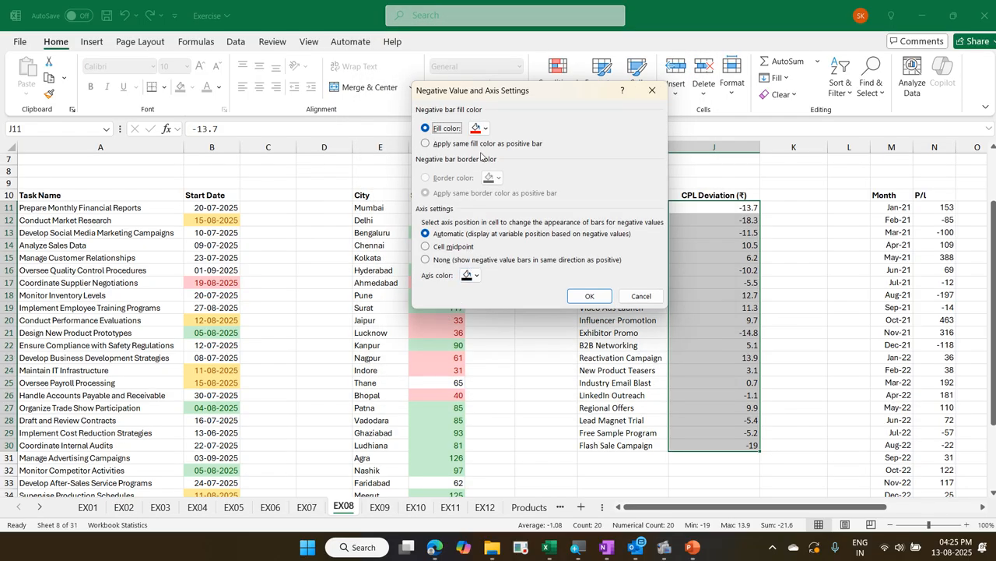
{"action": "left_click", "coordinate": [485, 128]}
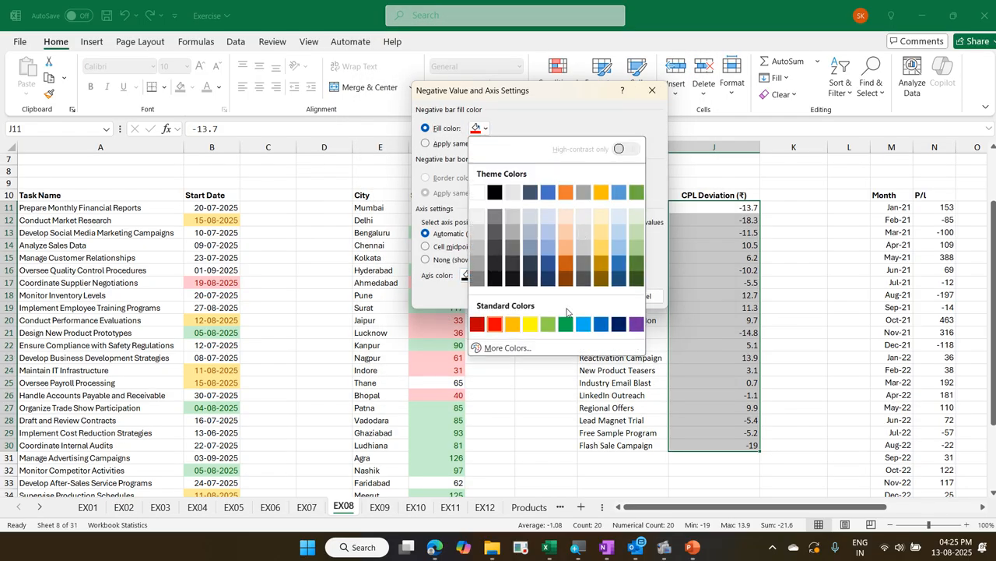
{"action": "left_click", "coordinate": [566, 324]}
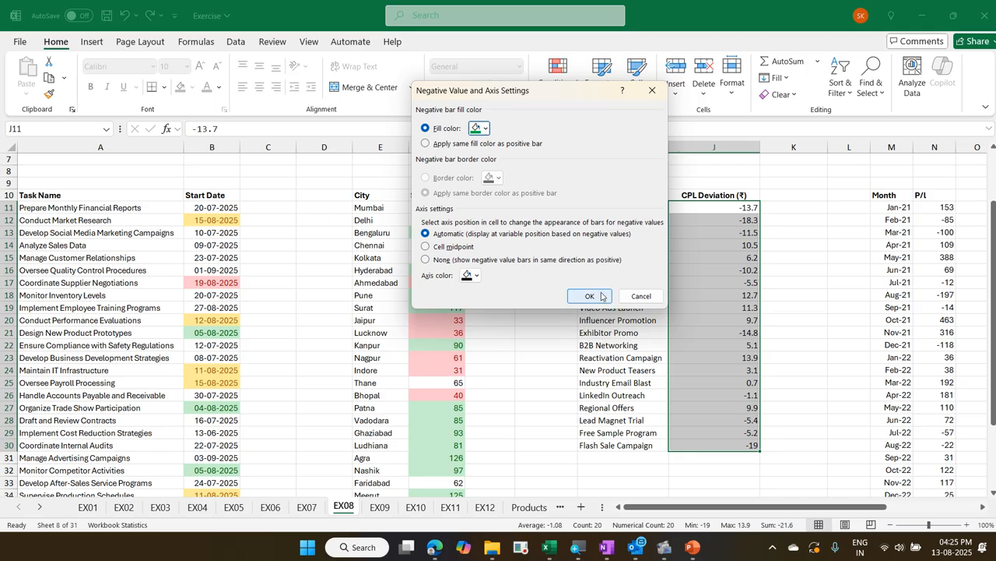
{"action": "left_click", "coordinate": [590, 296]}
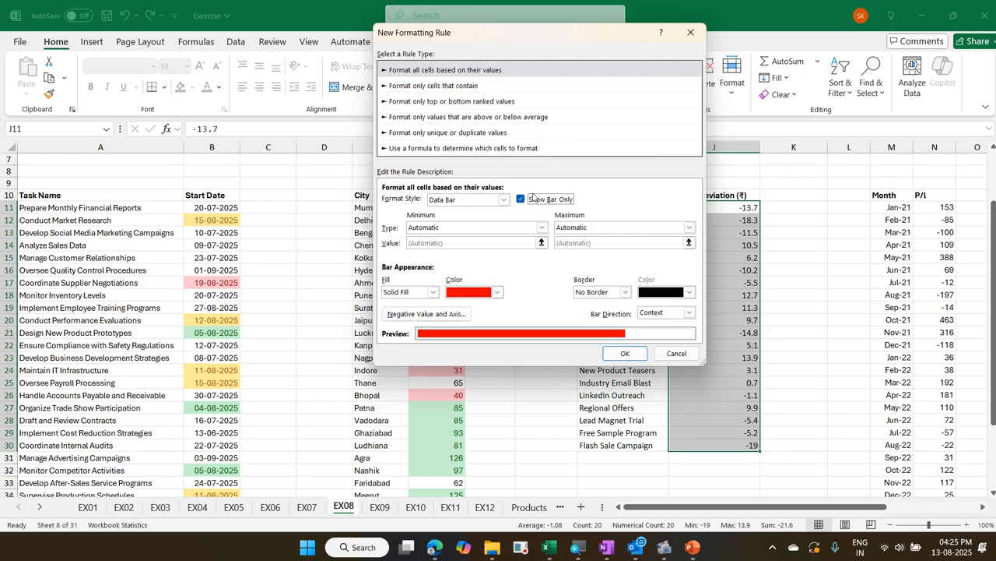
{"action": "left_click", "coordinate": [530, 200]}
{"action": "left_click", "coordinate": [625, 355]}
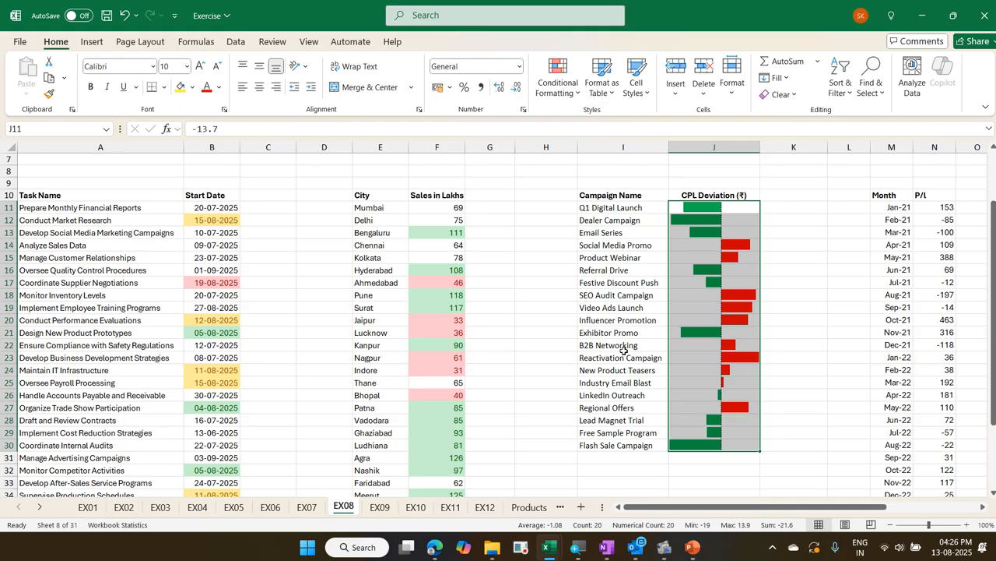
Return to the Exercise - Copy workbook and unhide the hidden columns between L and O on the EX08 sheet
{"action": "key", "text": "Right"}
{"action": "key", "text": "Right"}
{"action": "key", "text": "Right"}
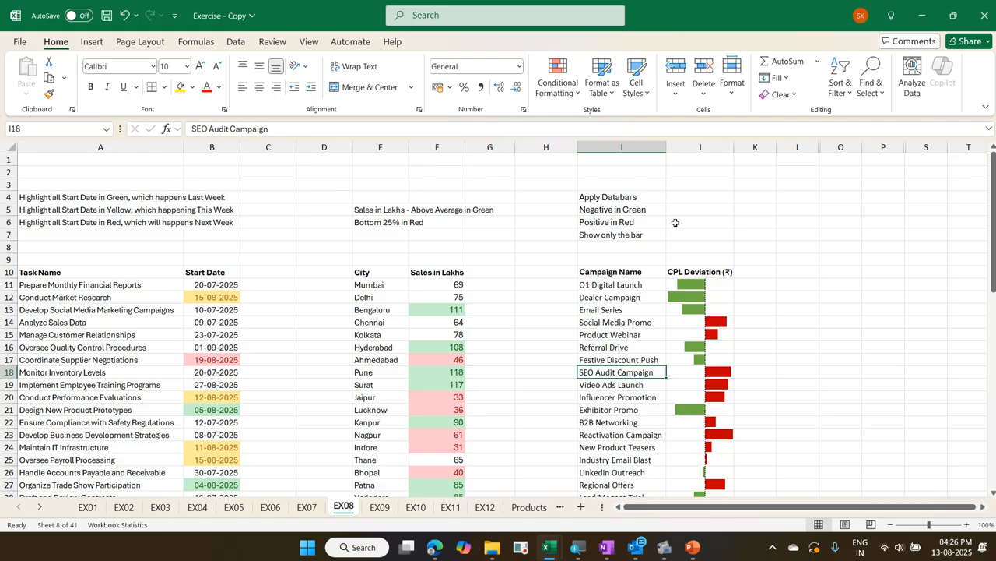
{"action": "left_click_drag", "start_coordinate": [797, 148], "coordinate": [834, 148]}
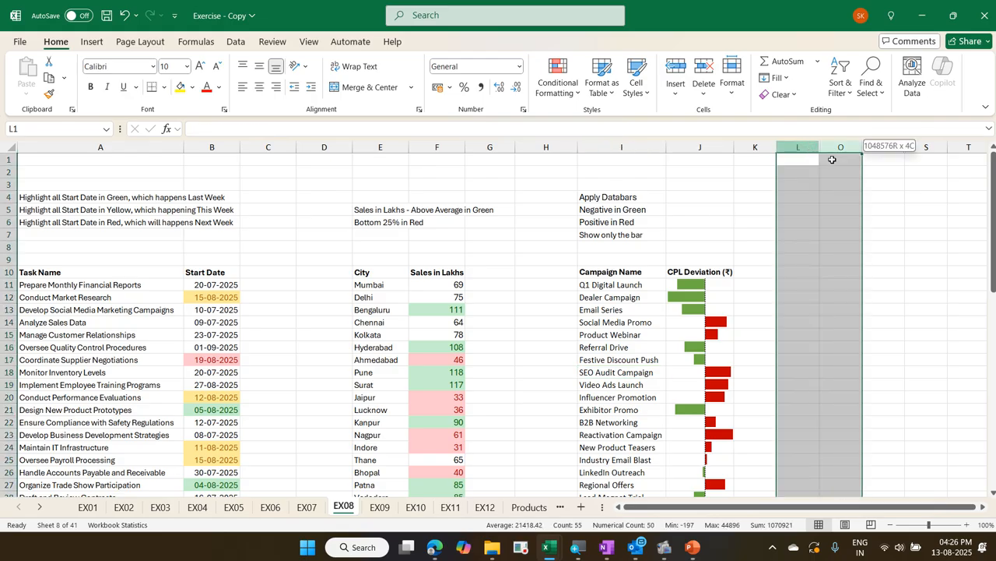
{"action": "right_click", "coordinate": [835, 150]}
{"action": "left_click", "coordinate": [869, 404]}
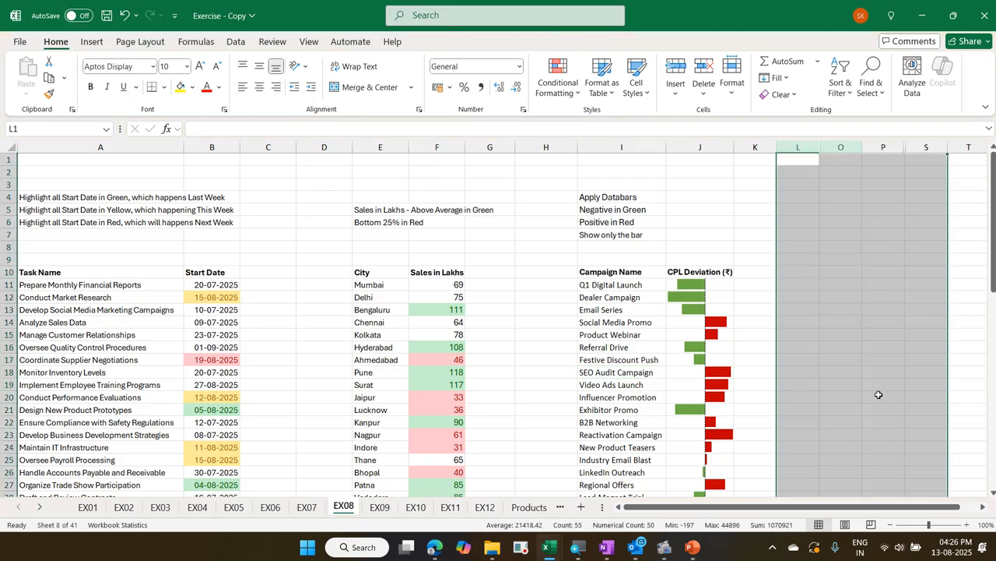
In the Exercise workbook, start a custom icon set rule for the P/L values (N11:N34)
{"action": "left_click", "coordinate": [859, 368]}
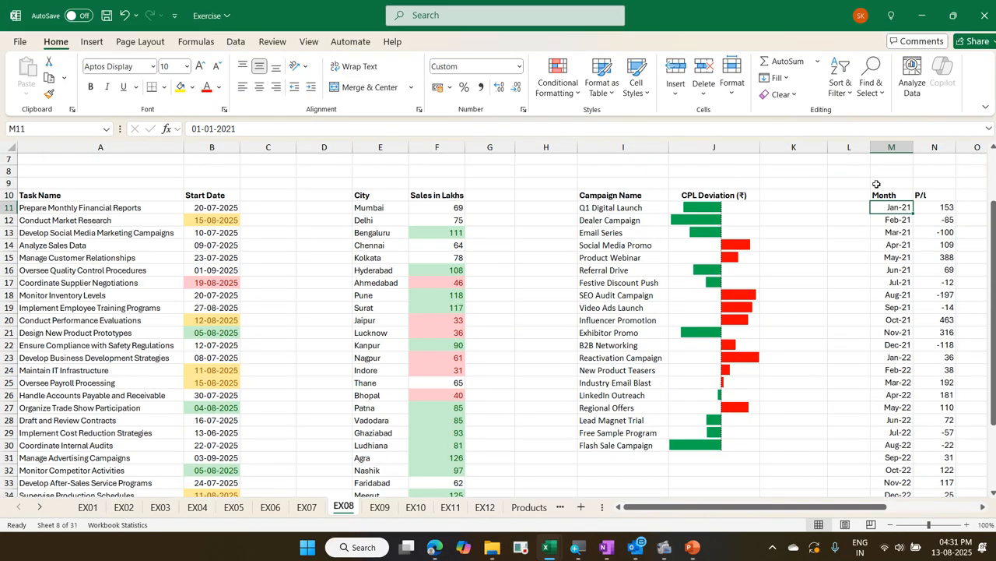
{"action": "key", "text": "Right"}
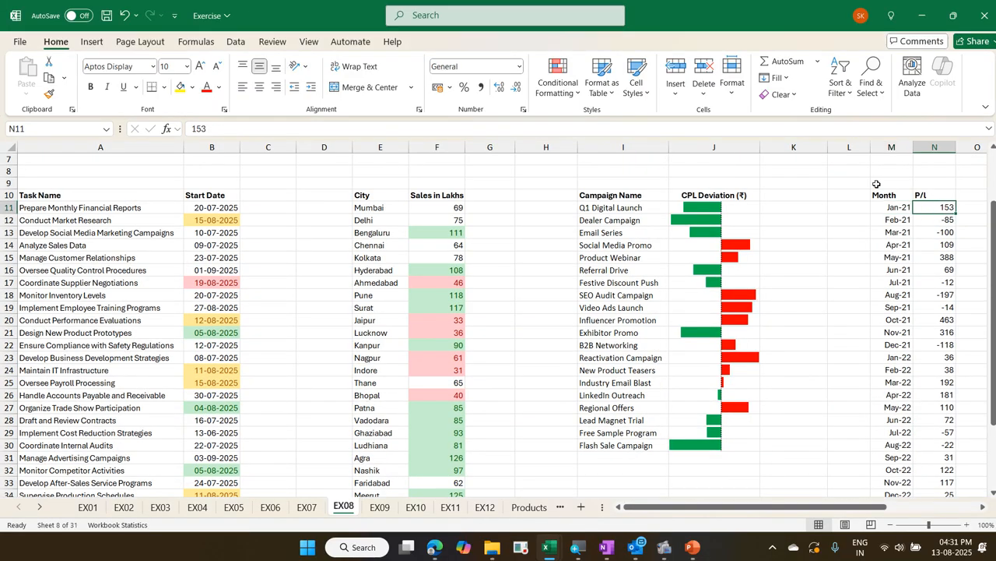
{"action": "key", "text": "ctrl+shift+Down"}
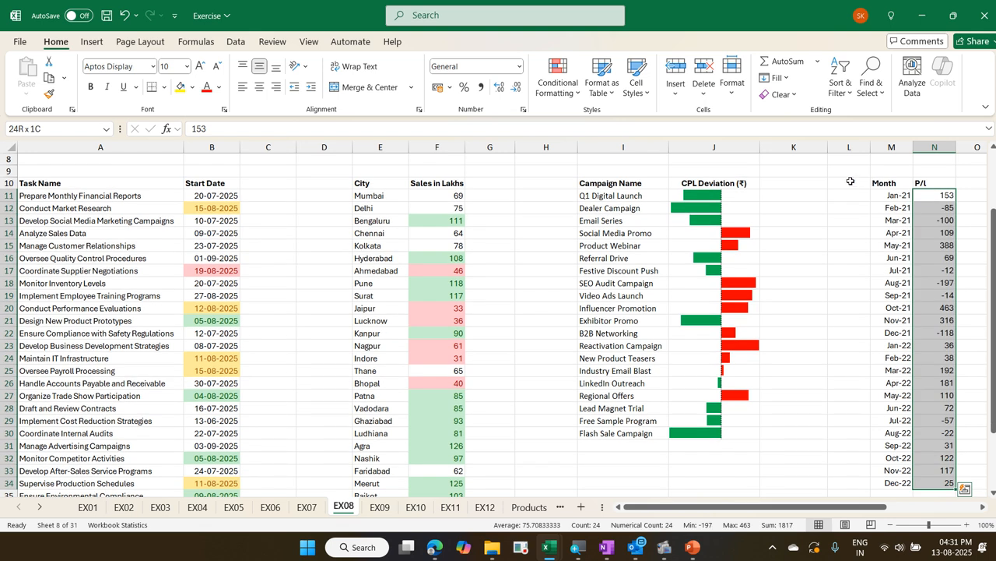
{"action": "left_click", "coordinate": [575, 90]}
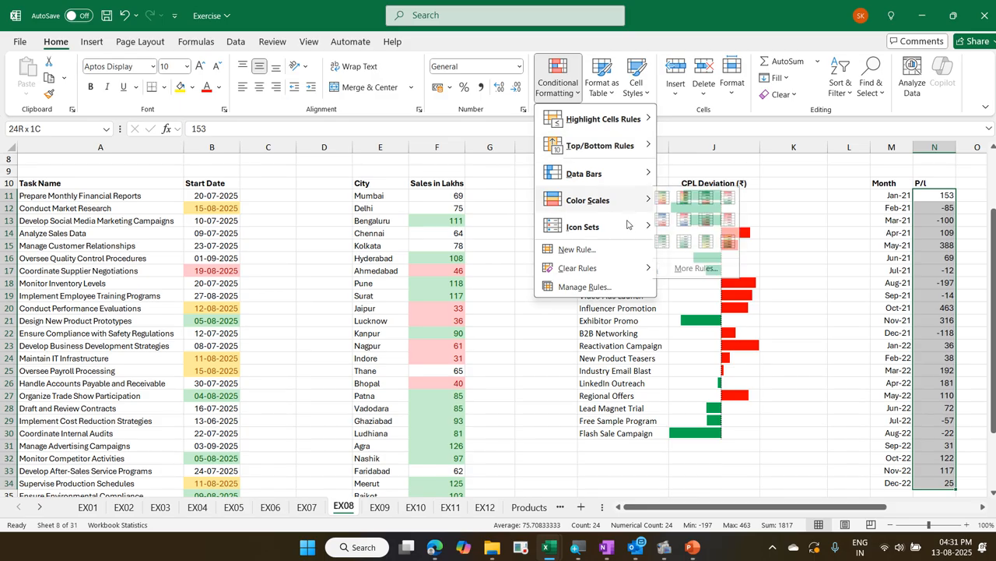
{"action": "mouse_move", "coordinate": [627, 226]}
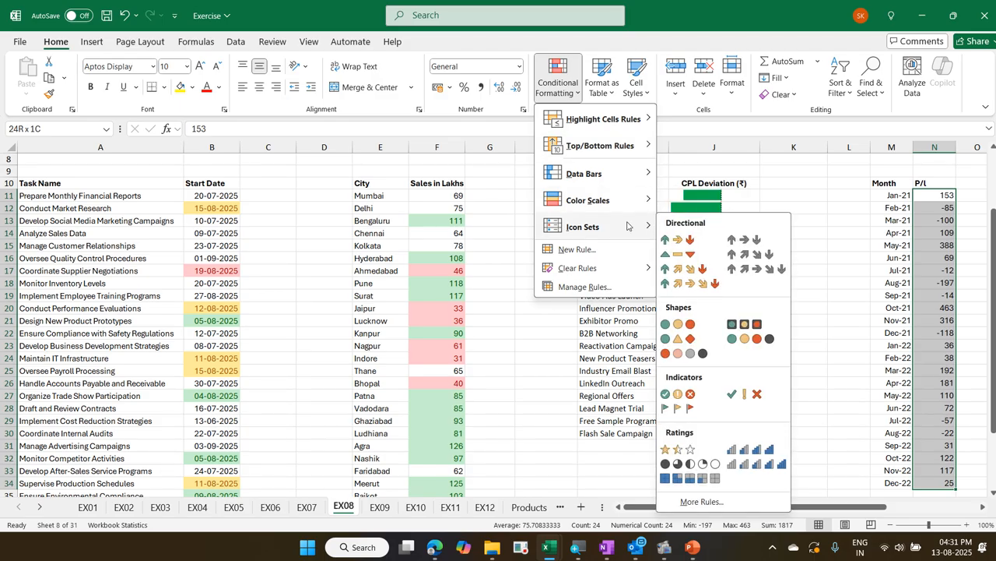
{"action": "left_click", "coordinate": [735, 499]}
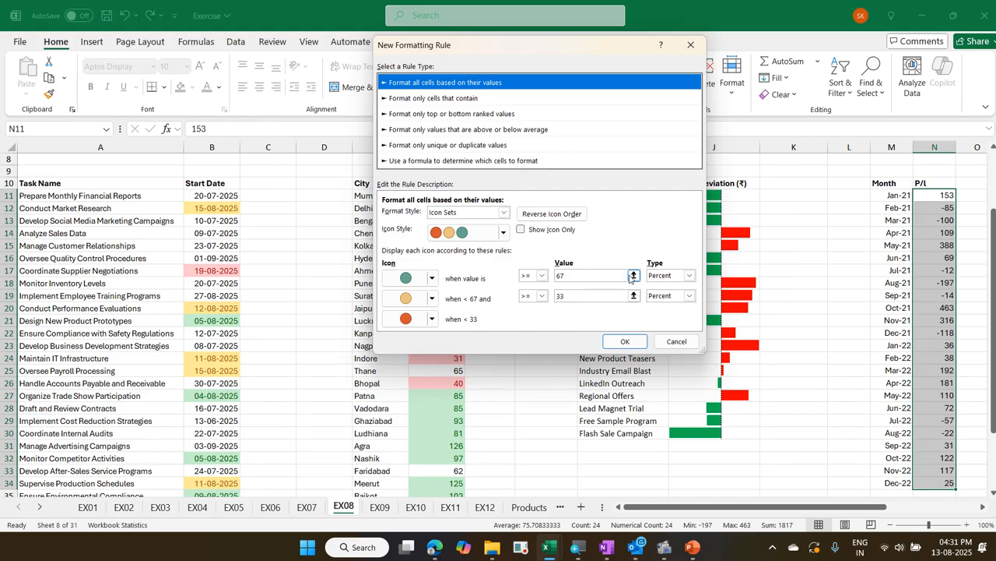
Set both icon thresholds in the rule to the Number type with a value of 0
{"action": "left_click", "coordinate": [657, 277]}
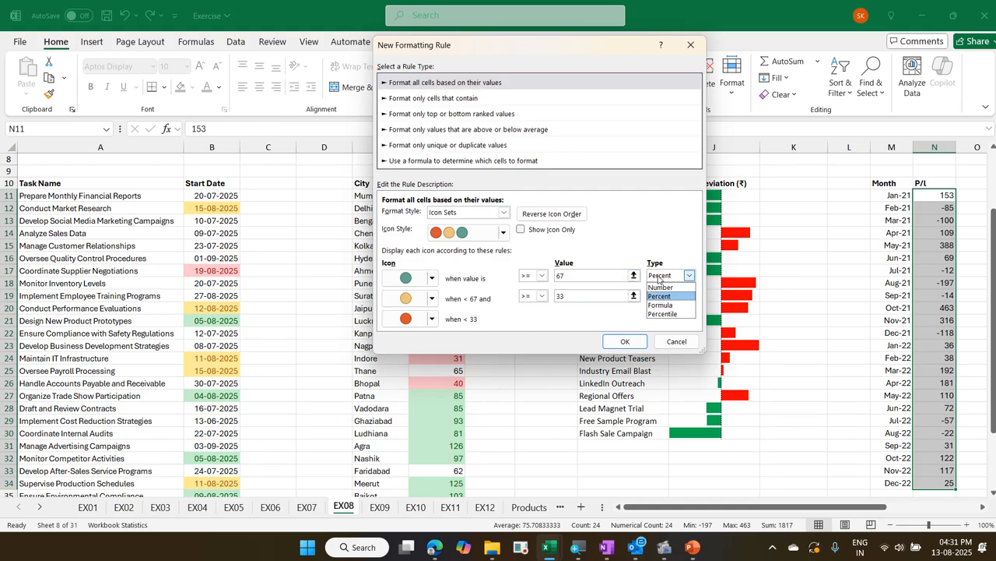
{"action": "left_click", "coordinate": [661, 287]}
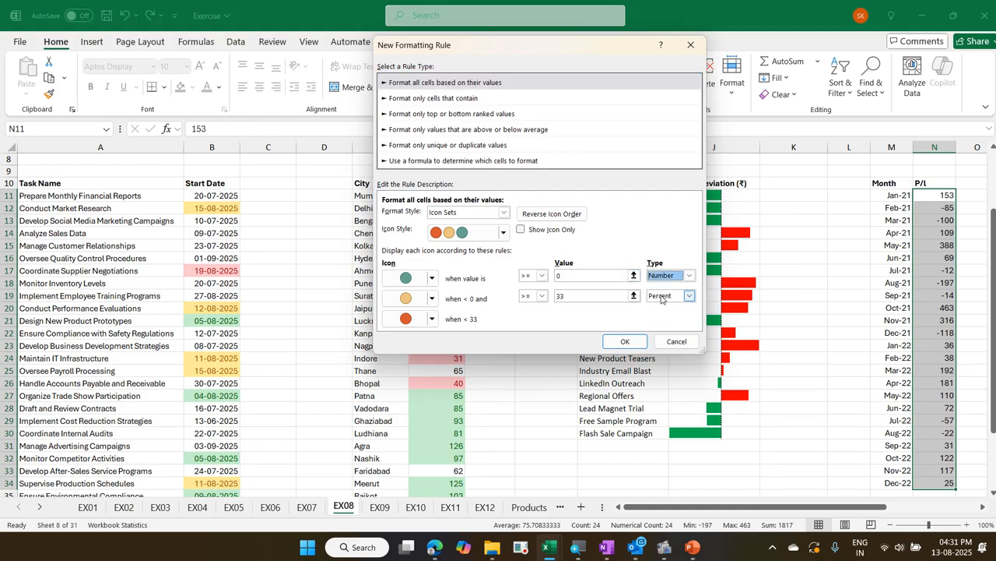
{"action": "left_click", "coordinate": [667, 296]}
{"action": "left_click", "coordinate": [663, 308]}
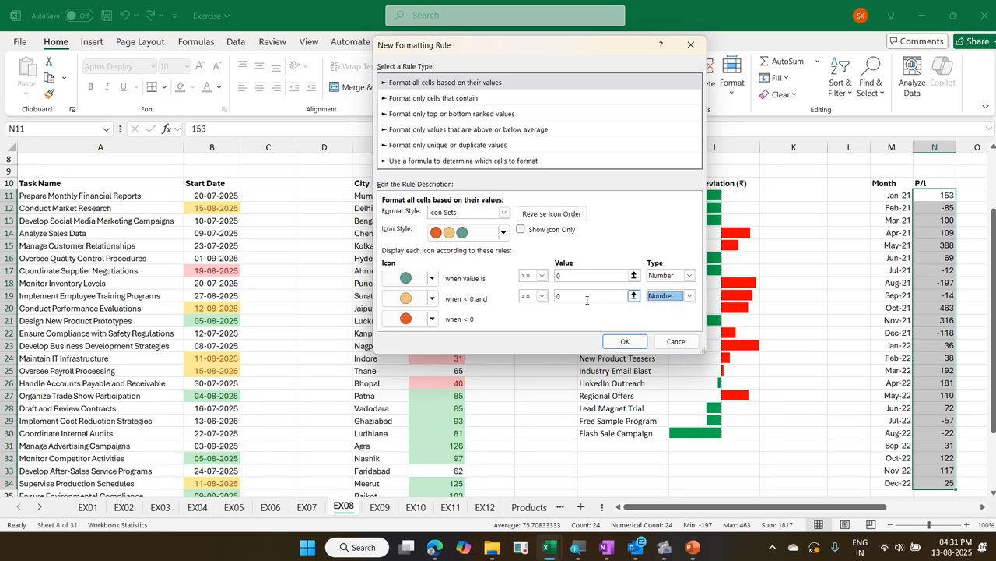
Assign a green up arrow to values of 0 and above and a red down triangle to values below 0
{"action": "left_click", "coordinate": [433, 281]}
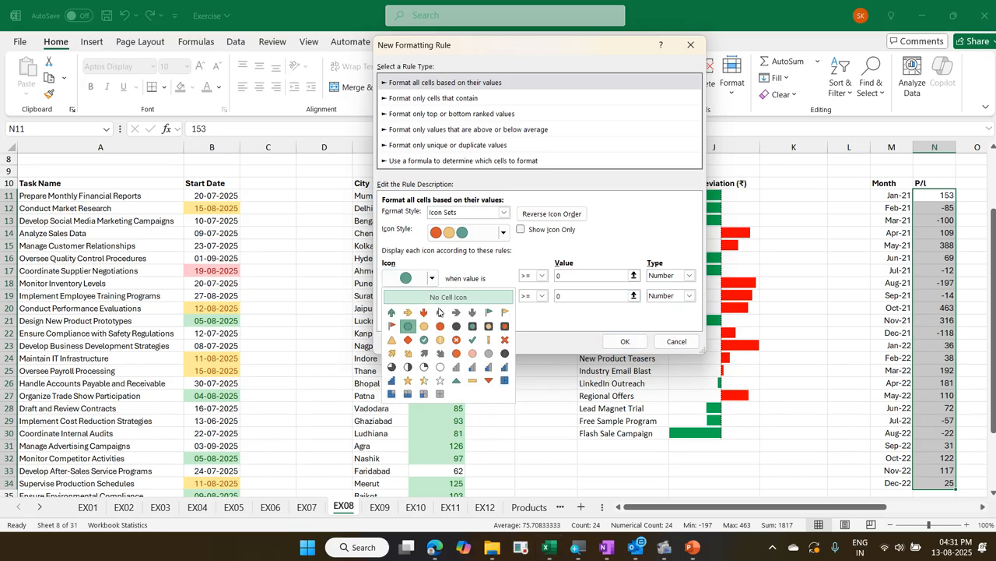
{"action": "left_click", "coordinate": [392, 313]}
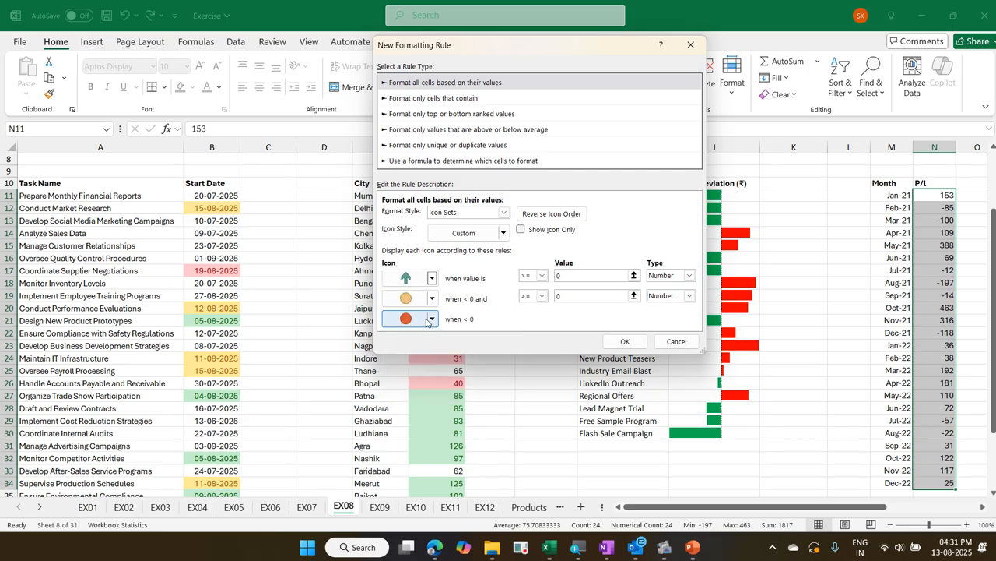
{"action": "left_click", "coordinate": [432, 320]}
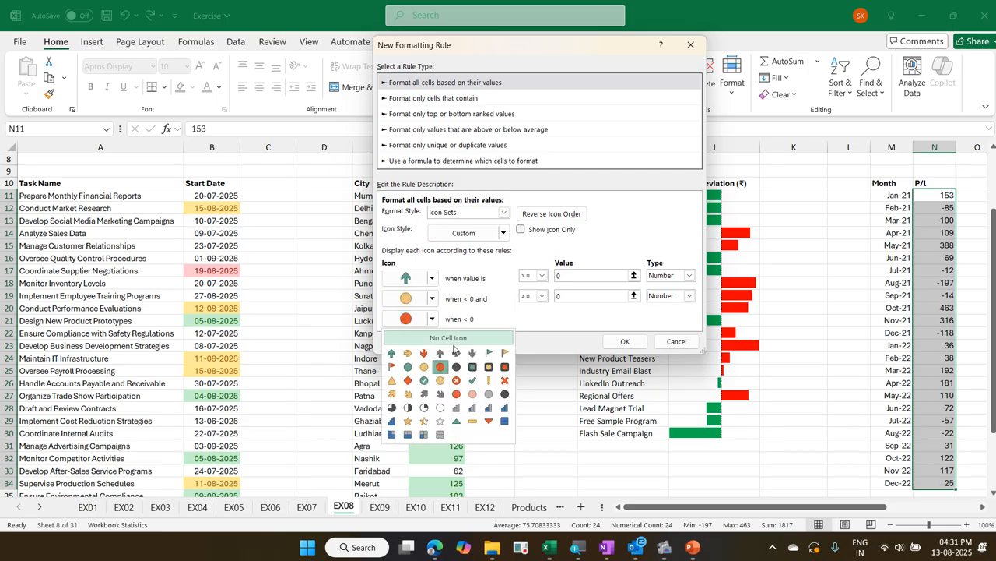
{"action": "left_click", "coordinate": [490, 421]}
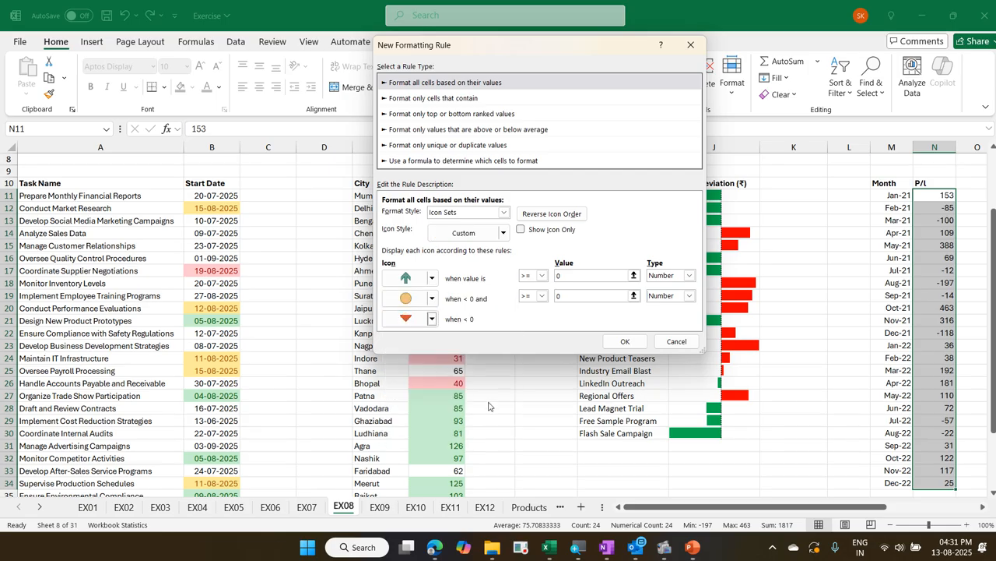
Set the middle range to no cell icon, show only the icons, and apply the rule
{"action": "left_click", "coordinate": [433, 300]}
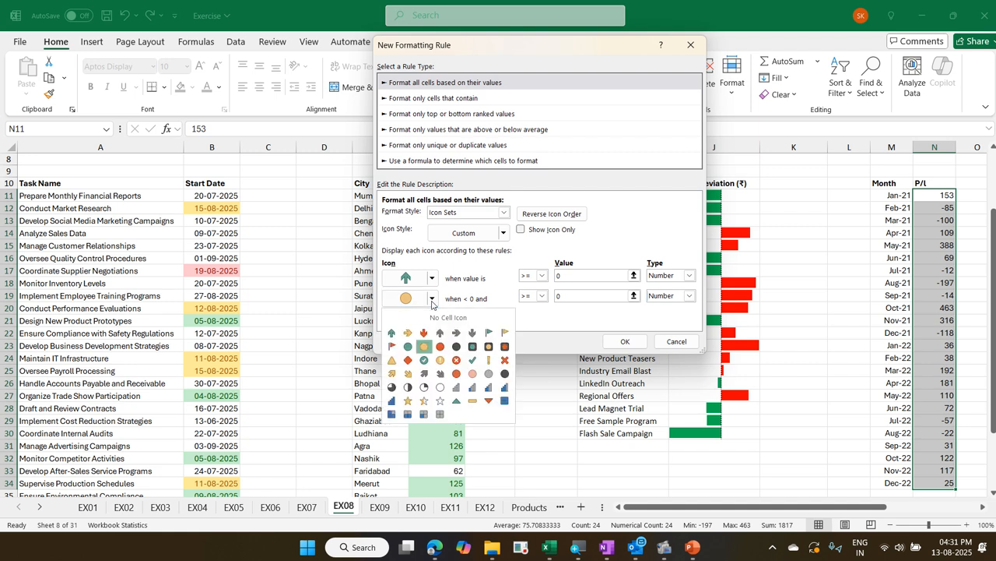
{"action": "left_click", "coordinate": [440, 317]}
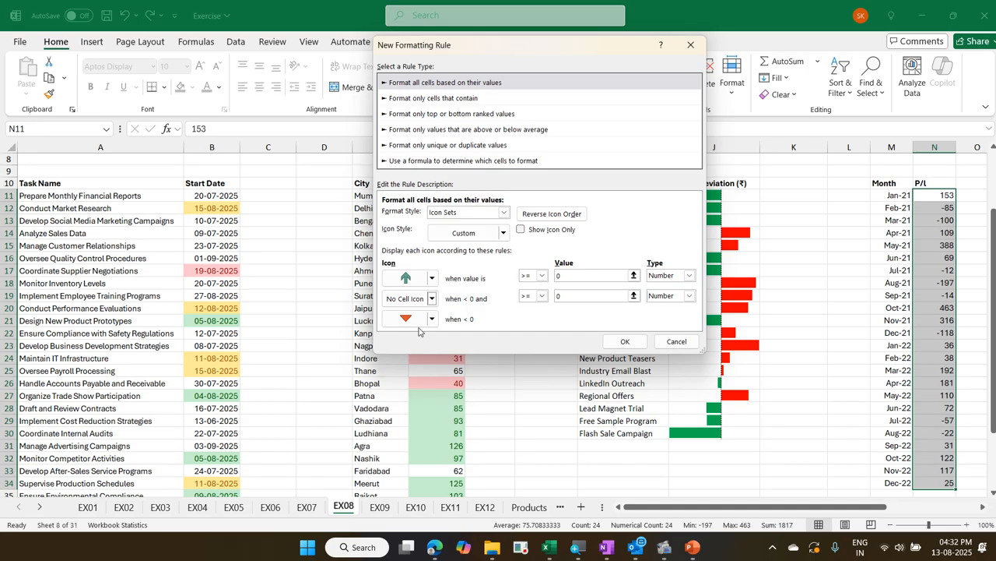
{"action": "left_click", "coordinate": [533, 234]}
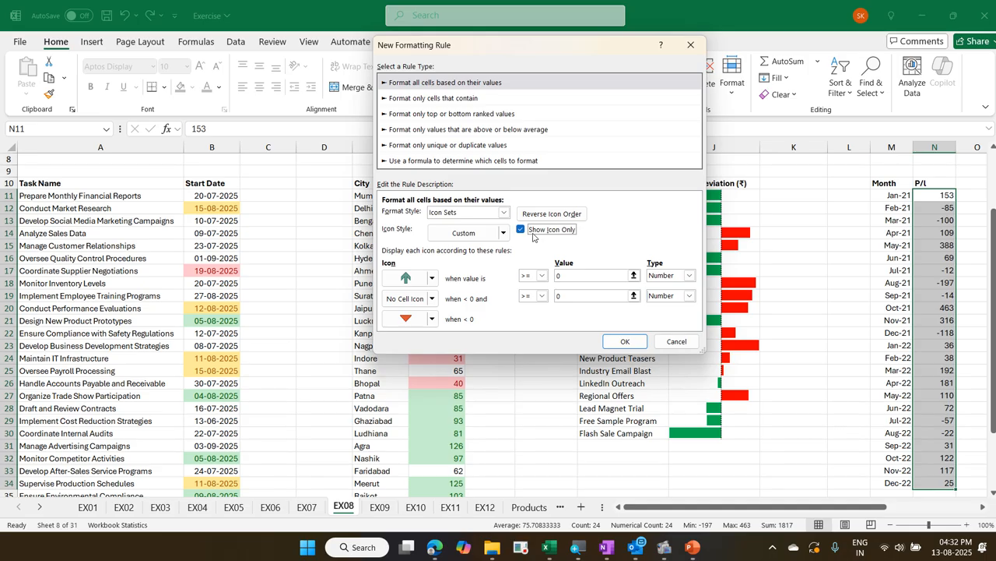
{"action": "left_click", "coordinate": [619, 343]}
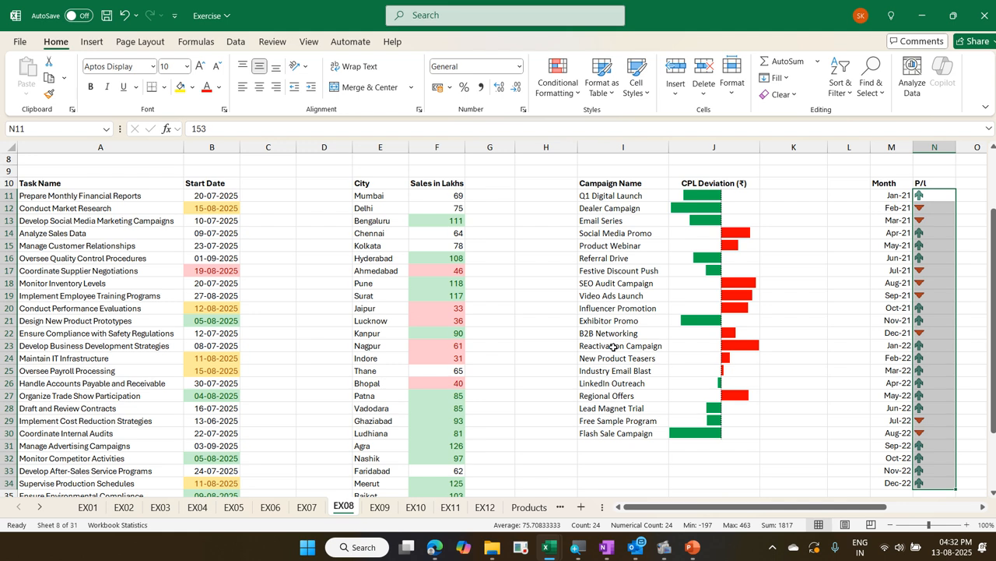
Move to the first Monthly Complaints value in cell S11 of the EX08 sheet
{"action": "key", "text": "Right"}
{"action": "key", "text": "Right"}
{"action": "key", "text": "Right"}
{"action": "key", "text": "Right"}
{"action": "key", "text": "Right"}
{"action": "key", "text": "Right"}
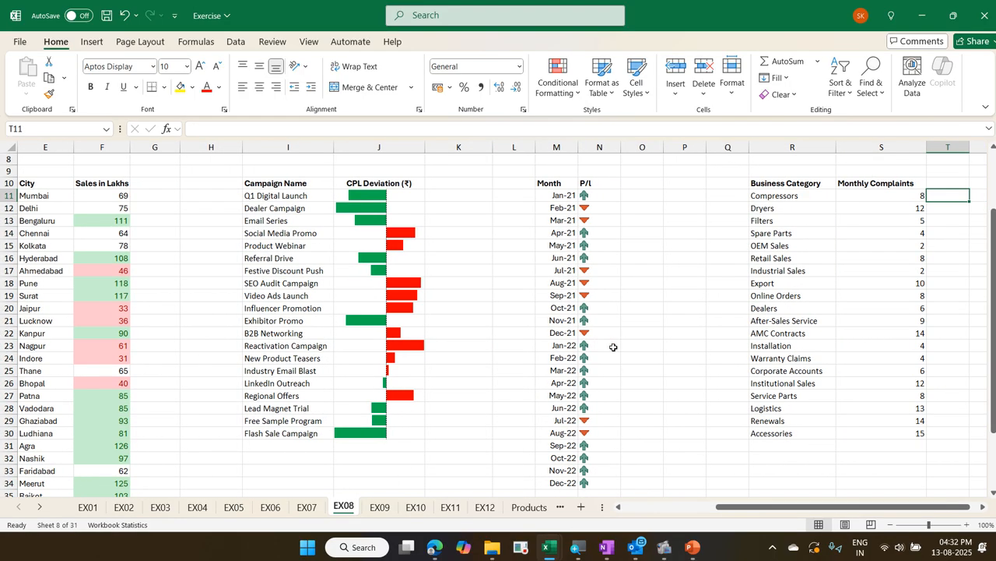
{"action": "key", "text": "Left"}
{"action": "key", "text": "Left"}
{"action": "key", "text": "Right"}
{"action": "key", "text": "Right"}
{"action": "key", "text": "Left"}
{"action": "key", "text": "Left"}
{"action": "key", "text": "Right"}
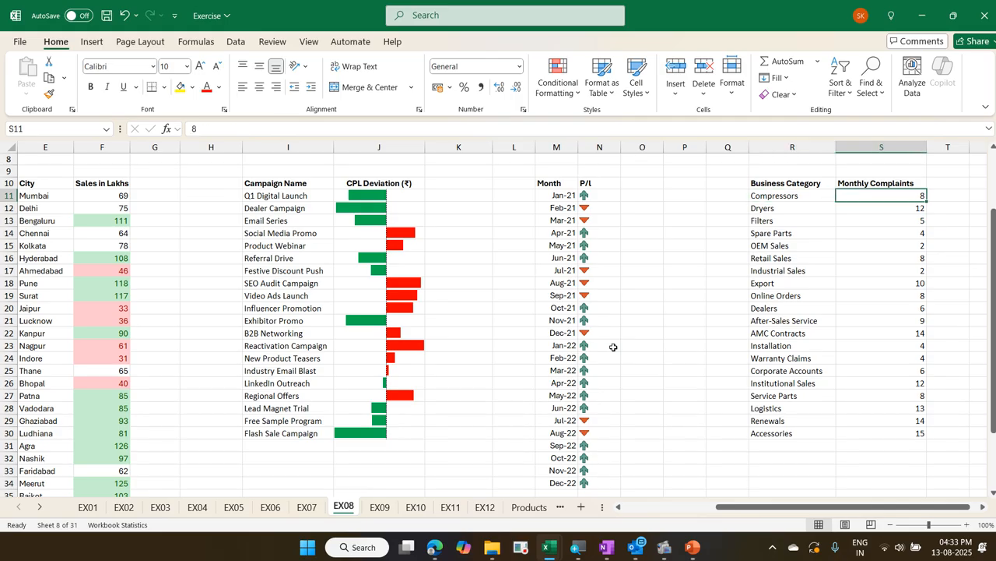
Switch to the Exercise - Copy workbook and unhide the hidden columns between P and S on the EX08 sheet
{"action": "key", "text": "alt+Tab"}
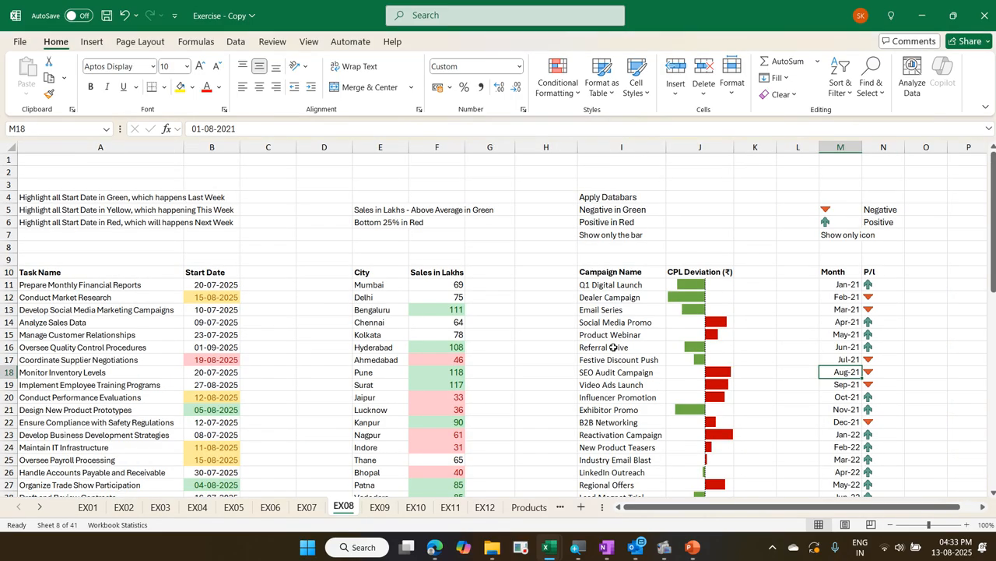
{"action": "left_click", "coordinate": [972, 507]}
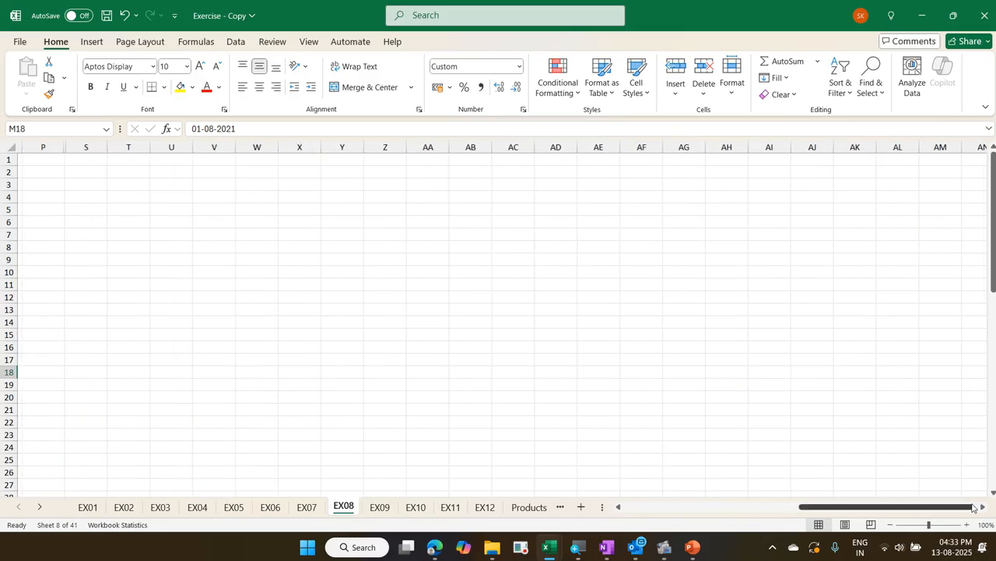
{"action": "left_click_drag", "start_coordinate": [952, 507], "coordinate": [818, 510]}
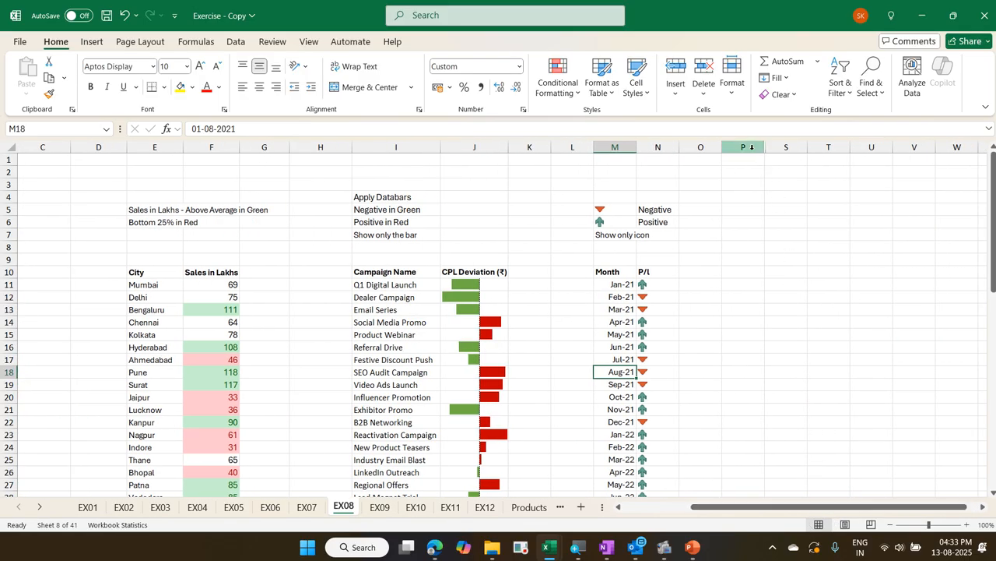
{"action": "left_click_drag", "start_coordinate": [751, 146], "coordinate": [781, 148]}
{"action": "right_click", "coordinate": [783, 150]}
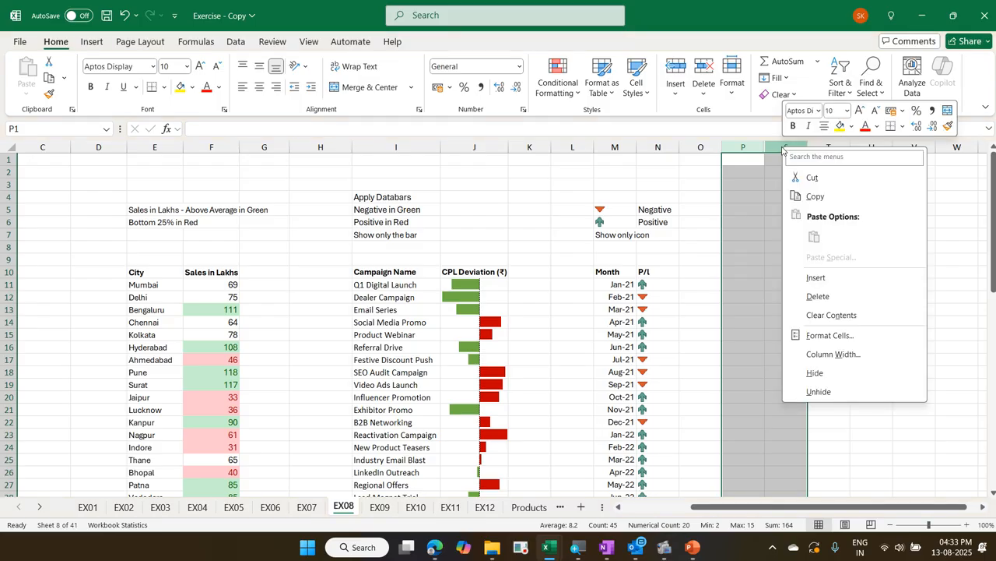
{"action": "left_click", "coordinate": [838, 397]}
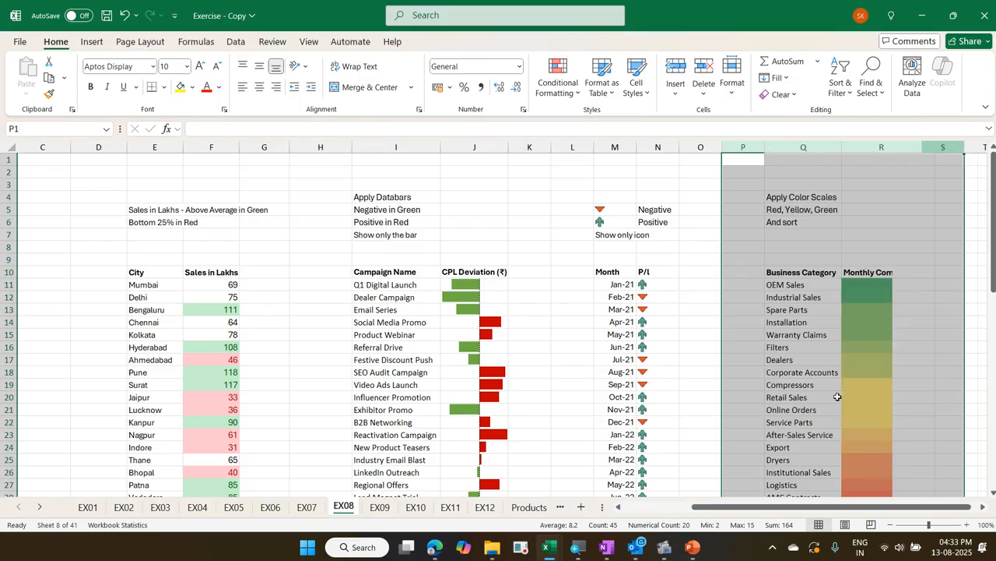
{"action": "left_click", "coordinate": [871, 340]}
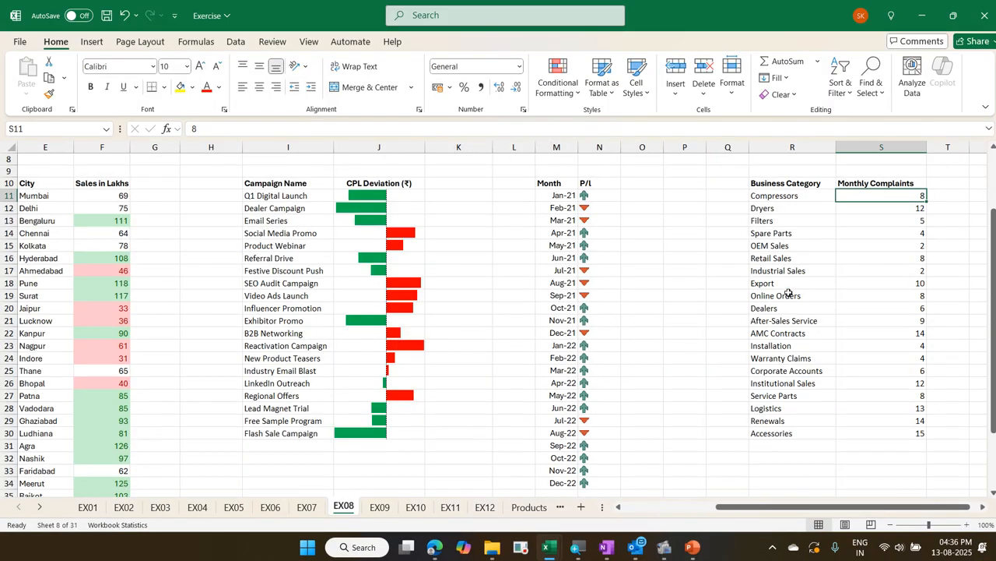
In the Exercise workbook, apply the Red - Yellow - Green color scale to the Monthly Complaints values (S11:S30)
{"action": "key", "text": "ctrl+shift+Down"}
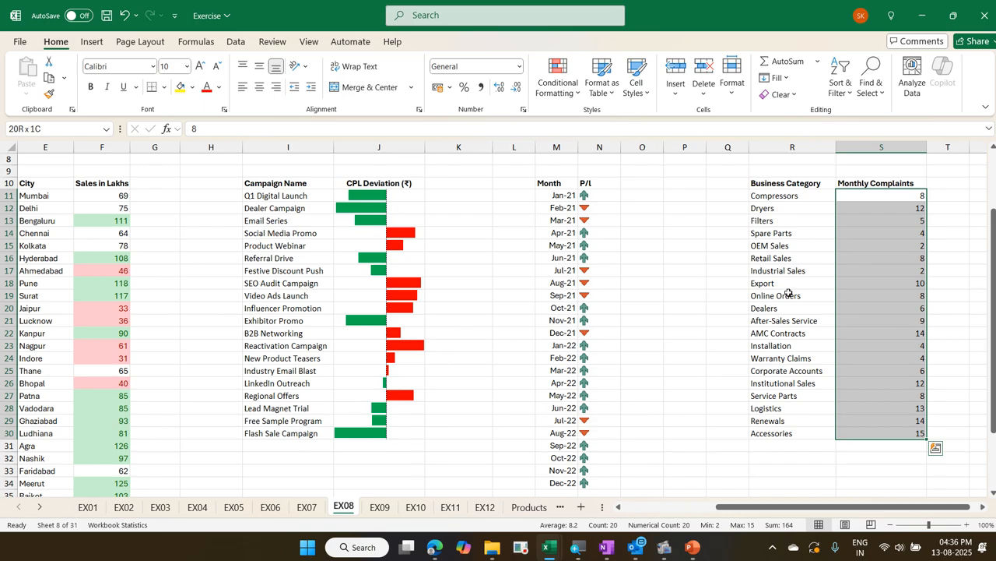
{"action": "left_click", "coordinate": [559, 87]}
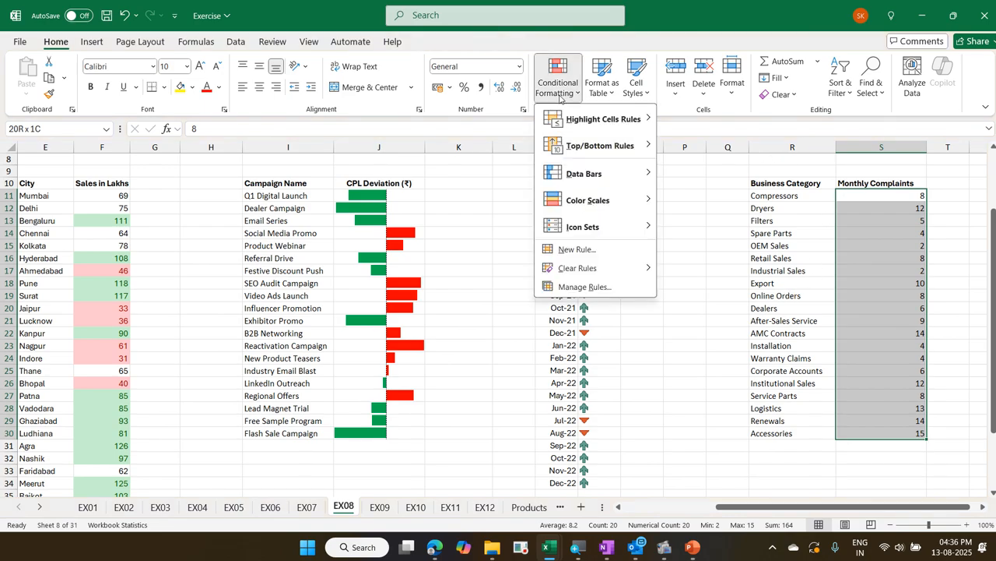
{"action": "mouse_move", "coordinate": [613, 207]}
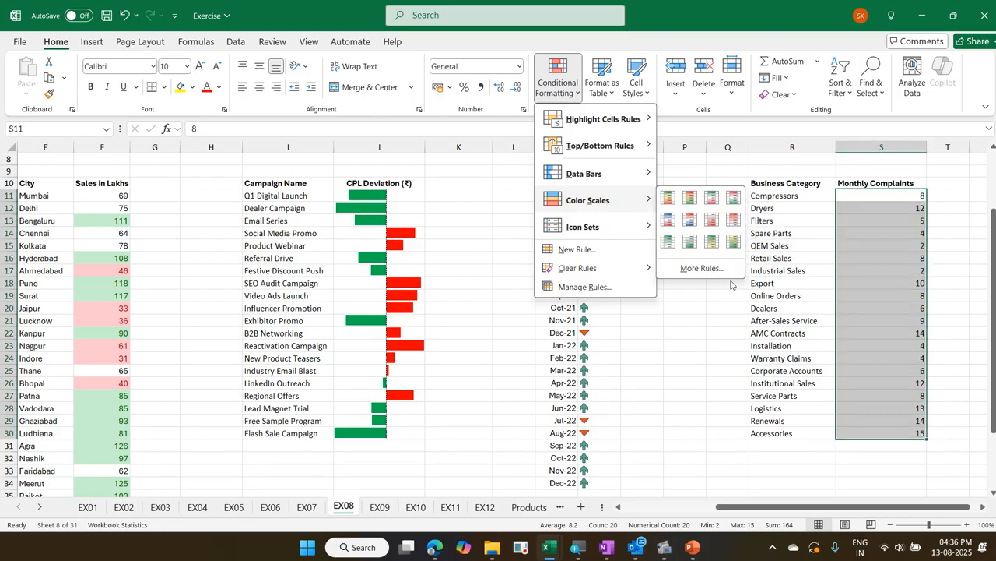
{"action": "left_click", "coordinate": [688, 200]}
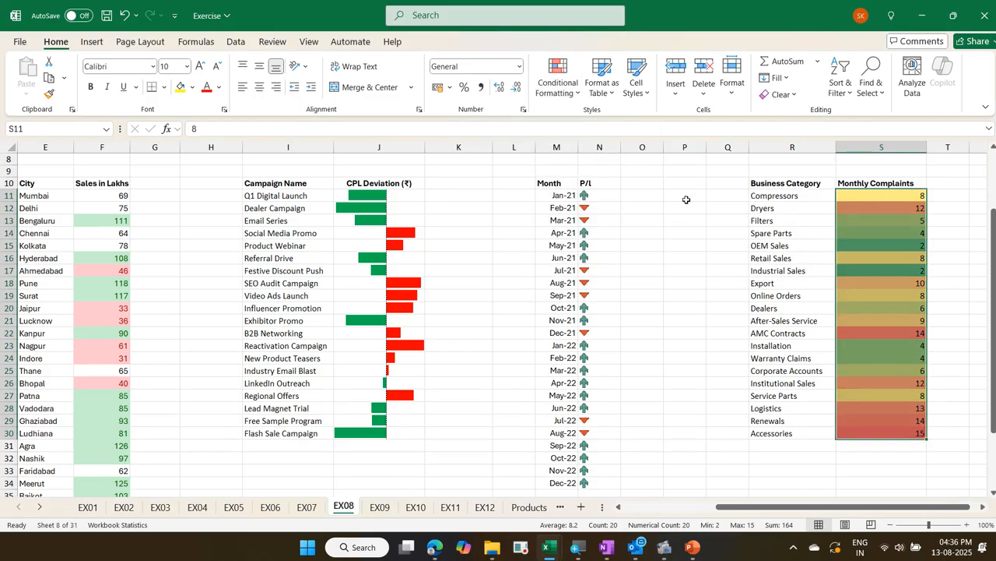
{"action": "left_click", "coordinate": [907, 223]}
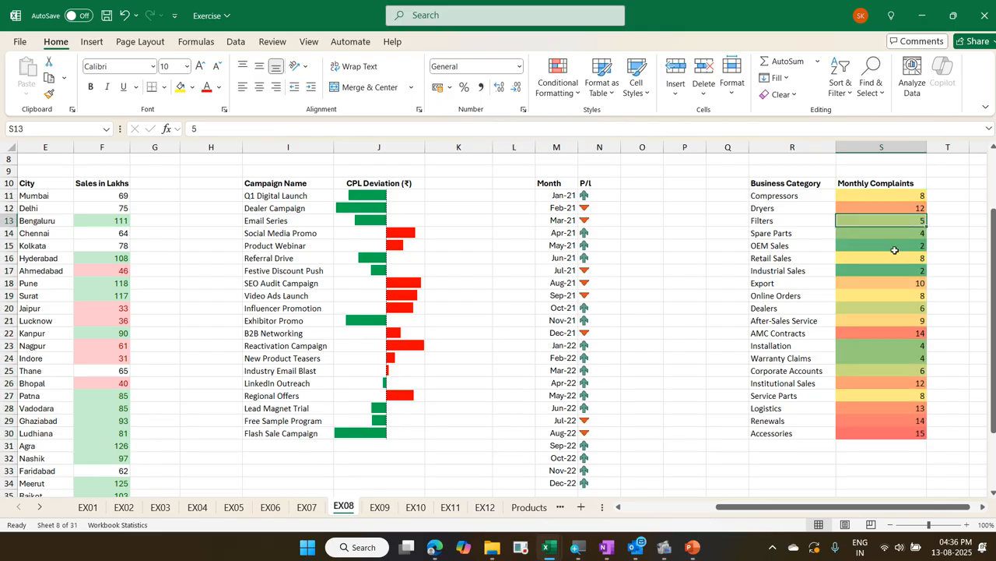
Sort the Business Category table by Monthly Complaints from smallest to largest
{"action": "left_click", "coordinate": [896, 246]}
{"action": "left_click", "coordinate": [889, 225]}
{"action": "right_click", "coordinate": [889, 235]}
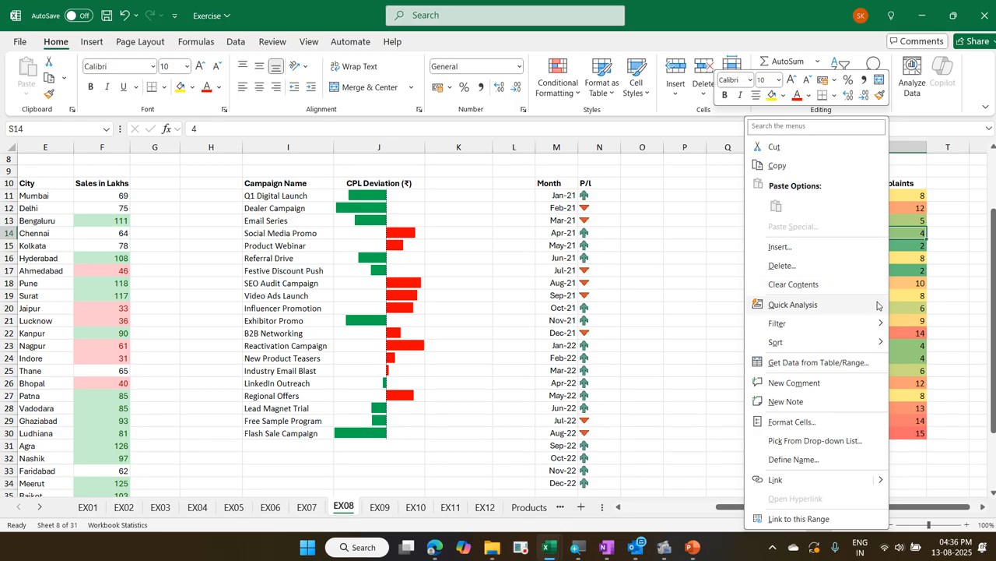
{"action": "mouse_move", "coordinate": [877, 341]}
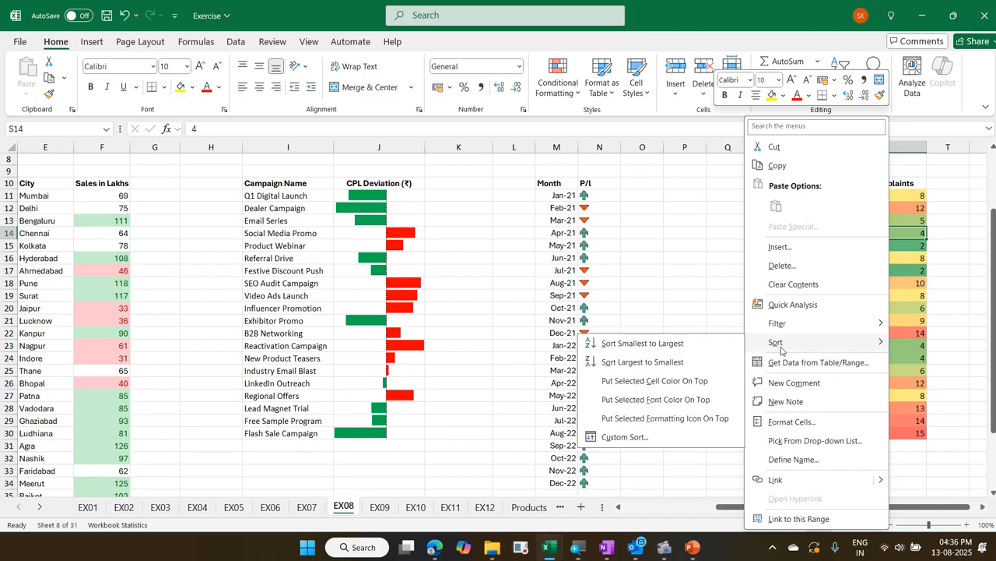
{"action": "left_click", "coordinate": [722, 347]}
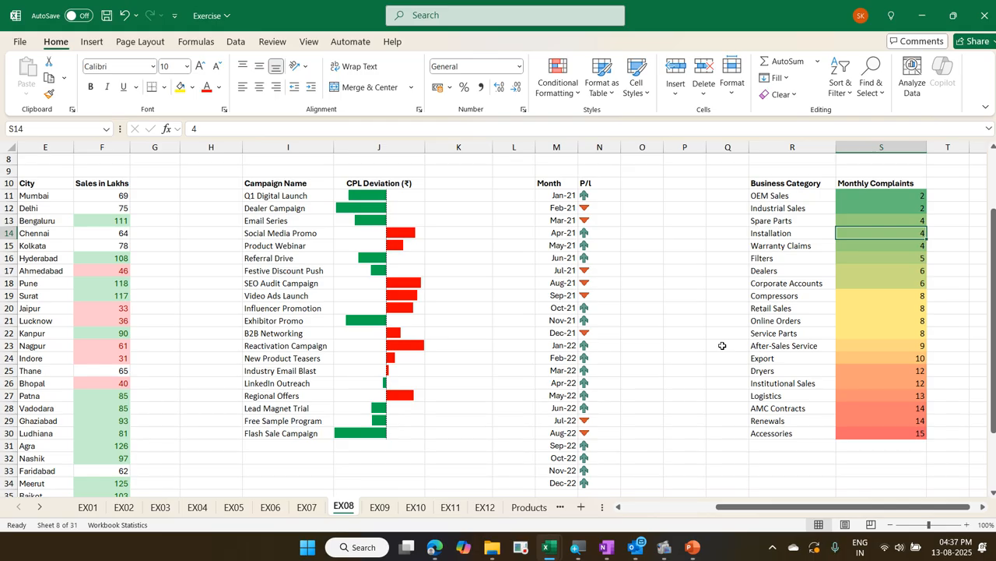
Go to the EX09 sheet and select the Channel header in cell A10
{"action": "key", "text": "ctrl+Page_Down"}
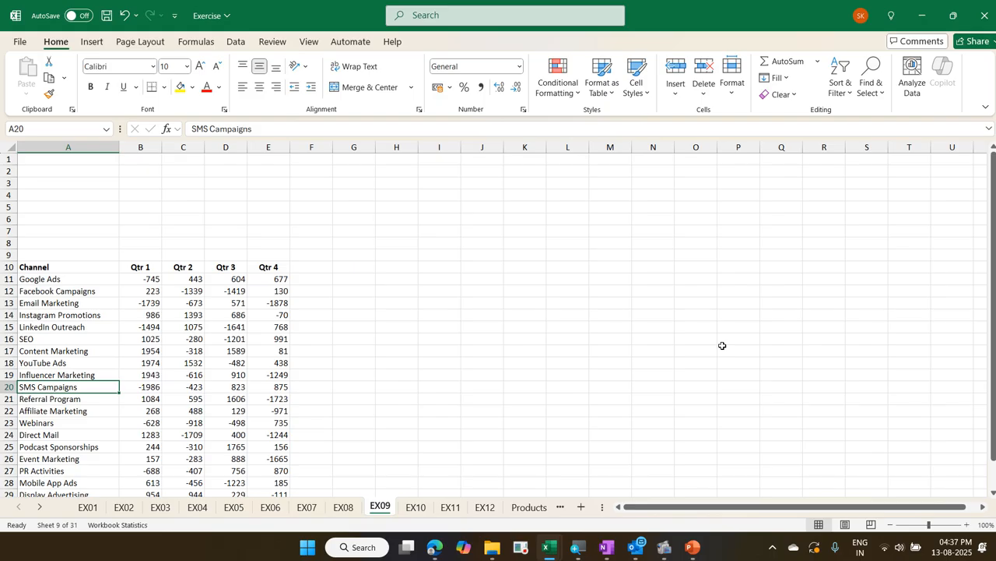
{"action": "key", "text": "Up"}
{"action": "key", "text": "Up"}
{"action": "key", "text": "Up"}
{"action": "key", "text": "Up"}
{"action": "key", "text": "Up"}
{"action": "key", "text": "Up"}
{"action": "key", "text": "Up"}
{"action": "key", "text": "Up"}
{"action": "key", "text": "Up"}
{"action": "key", "text": "Up"}
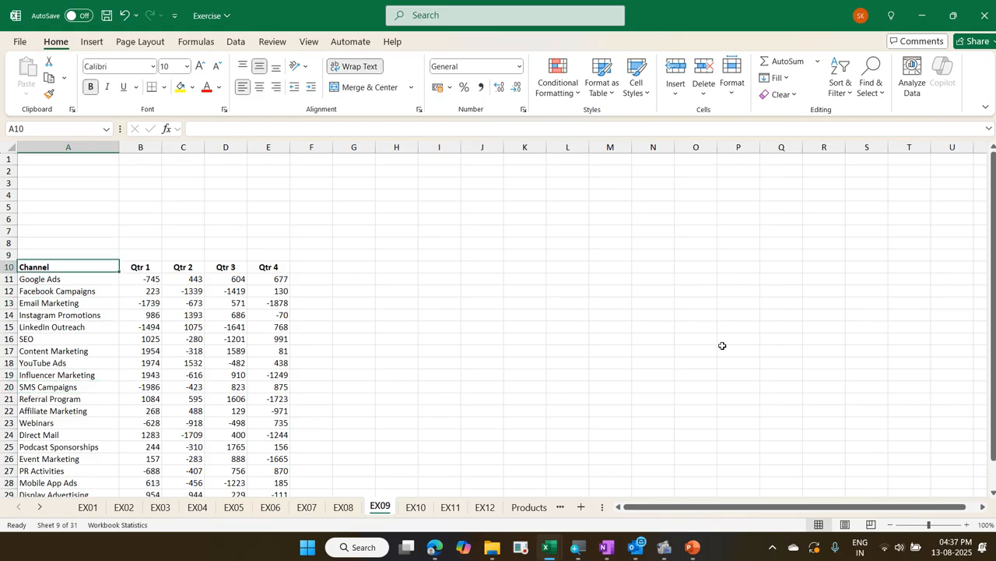
Select the whole Channel table (A10:E30) and open the full set of chart options from Quick Analysis
{"action": "key", "text": "Down"}
{"action": "key", "text": "Right"}
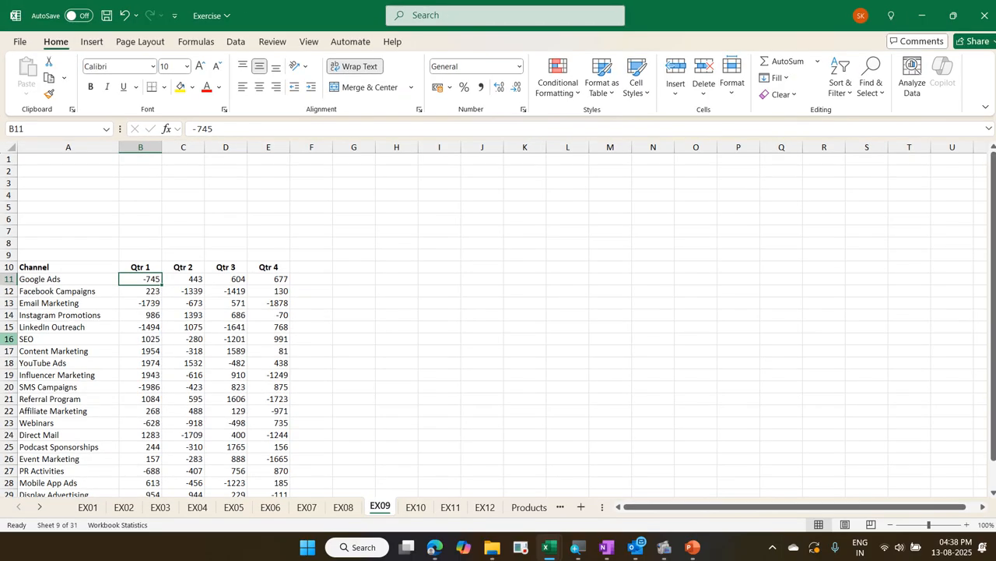
{"action": "scroll", "coordinate": [108, 314], "scroll_direction": "down", "scroll_amount": 2}
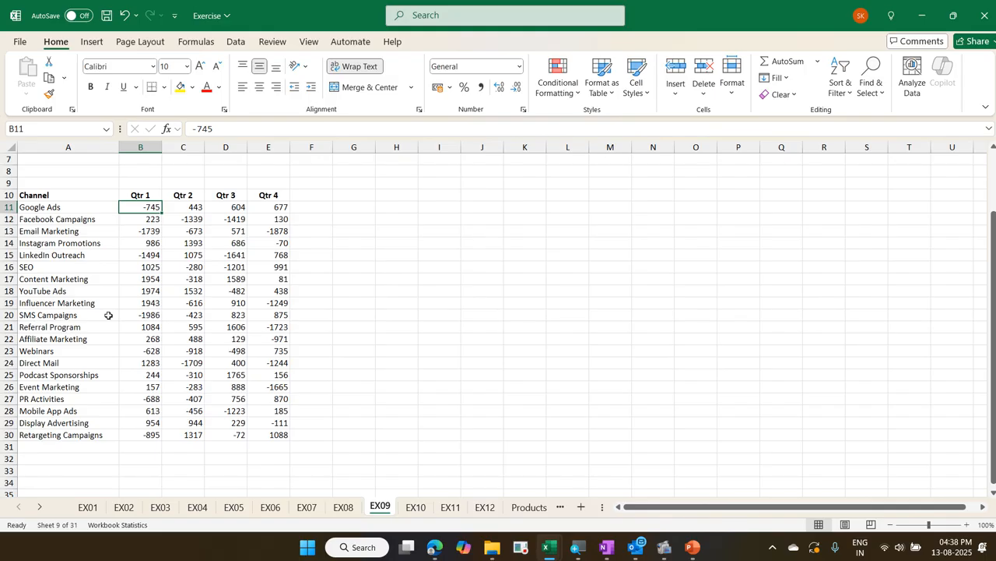
{"action": "key", "text": "ctrl+a"}
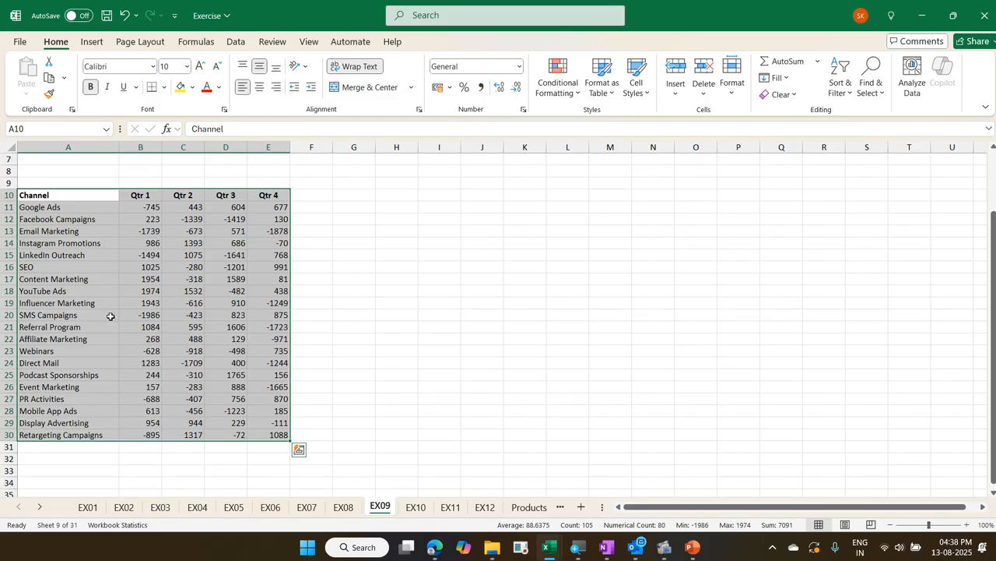
{"action": "left_click", "coordinate": [298, 452]}
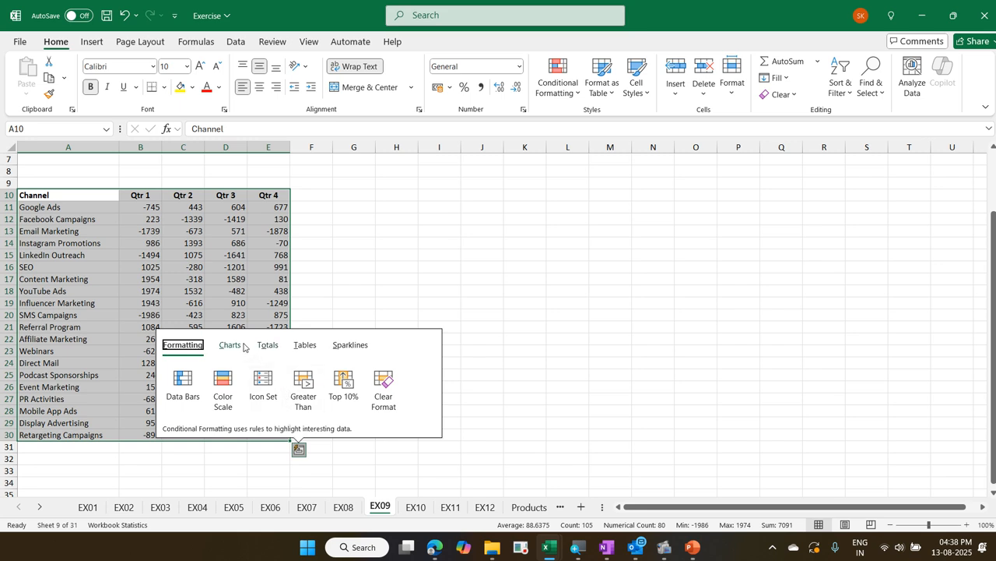
{"action": "left_click", "coordinate": [239, 346]}
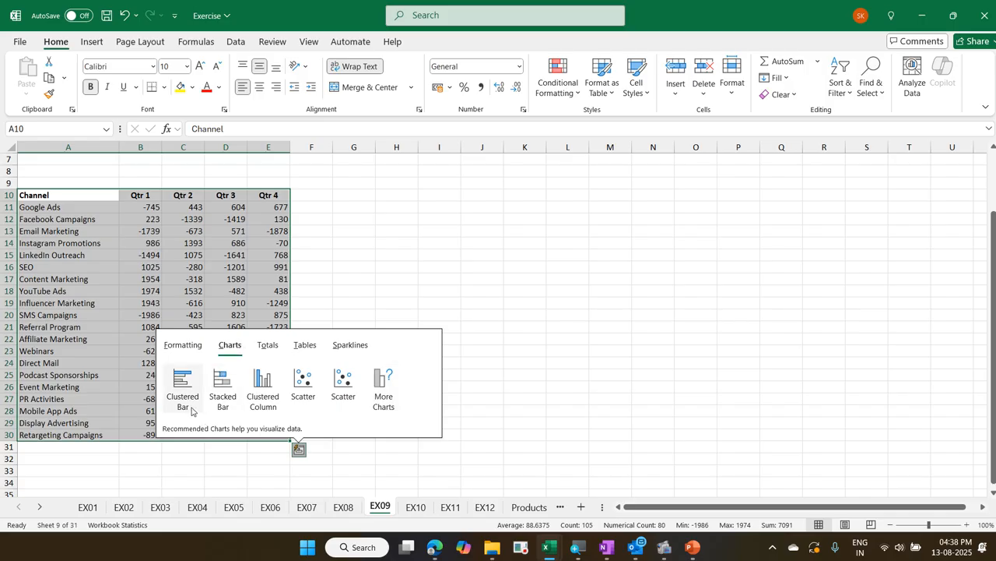
{"action": "mouse_move", "coordinate": [191, 409]}
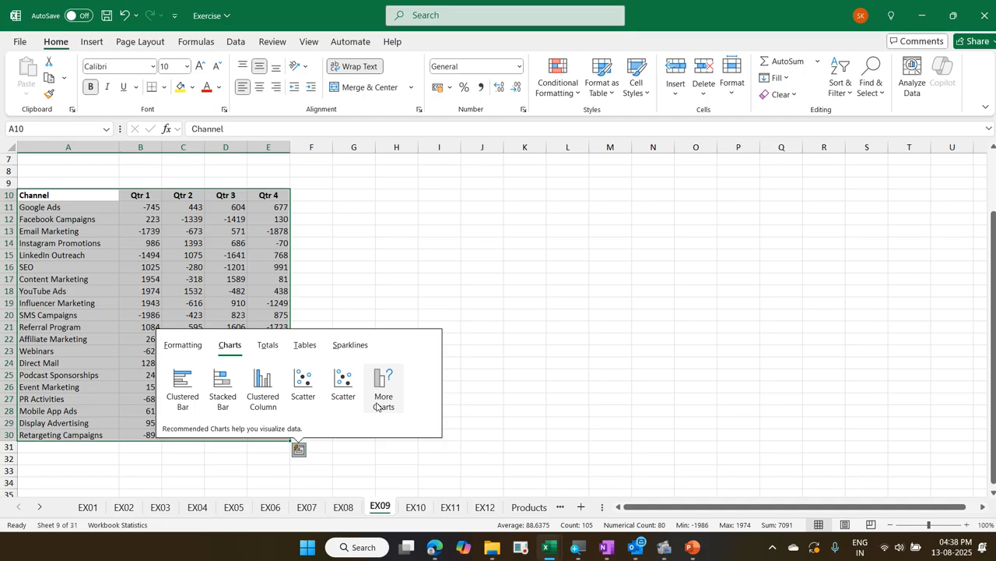
{"action": "left_click", "coordinate": [377, 405]}
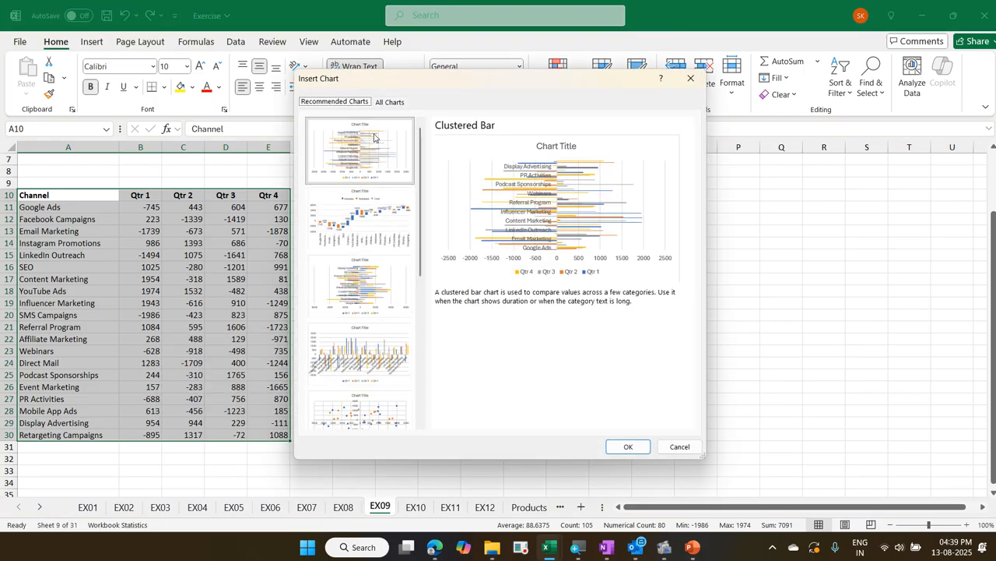
Browse the previews of all chart types, from Column and Line to Histogram and Waterfall, and close without inserting a chart
{"action": "left_click", "coordinate": [385, 104]}
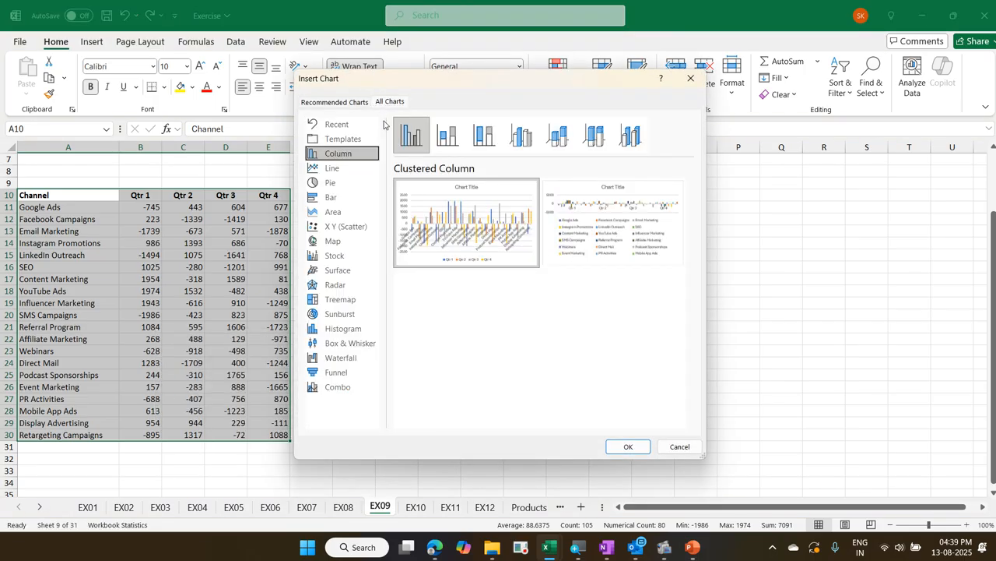
{"action": "left_click", "coordinate": [372, 168]}
{"action": "left_click", "coordinate": [368, 181]}
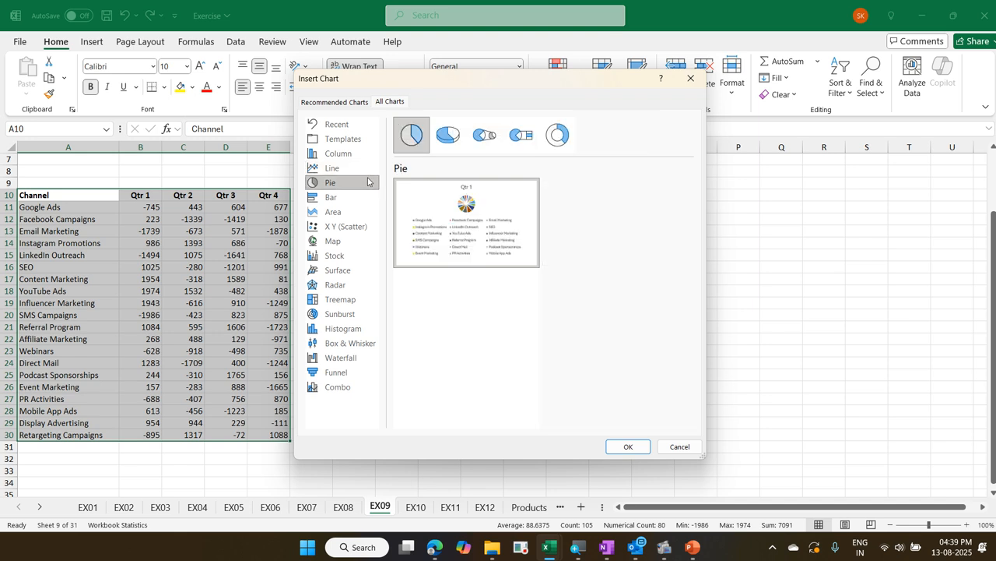
{"action": "left_click", "coordinate": [367, 197]}
{"action": "left_click", "coordinate": [365, 212]}
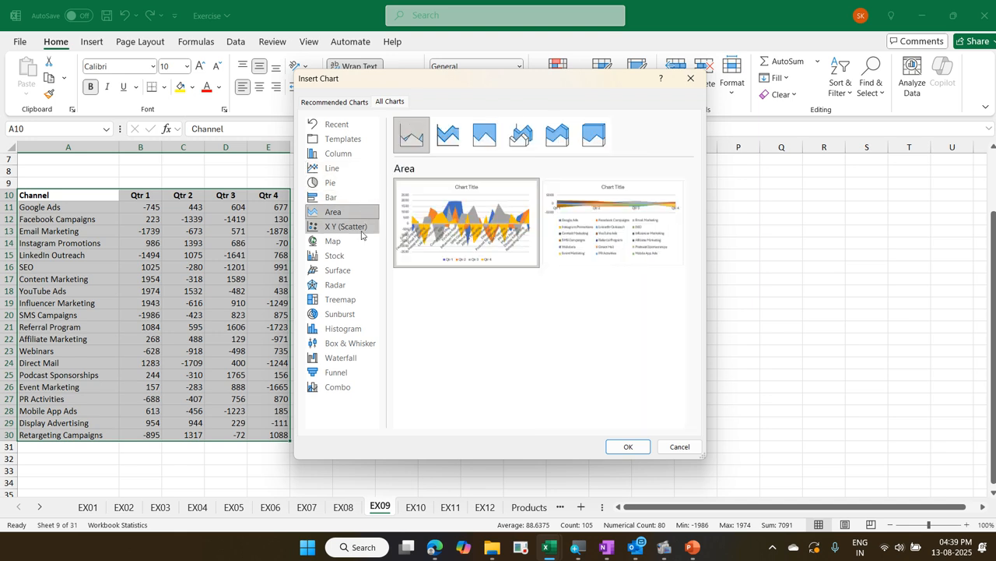
{"action": "left_click", "coordinate": [361, 227]}
{"action": "left_click", "coordinate": [361, 241]}
{"action": "left_click", "coordinate": [359, 255]}
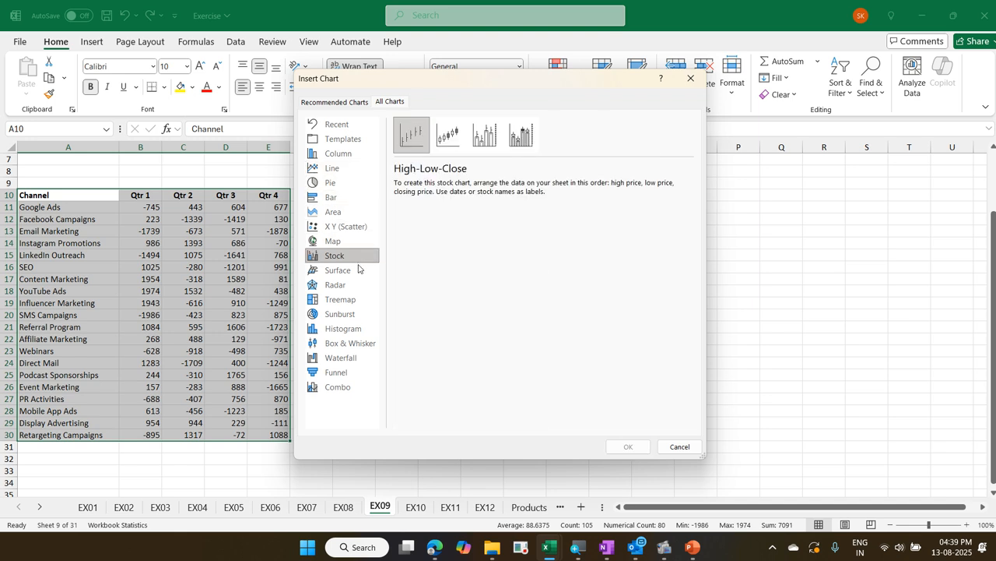
{"action": "left_click", "coordinate": [359, 270]}
{"action": "left_click", "coordinate": [356, 299]}
{"action": "left_click", "coordinate": [354, 328]}
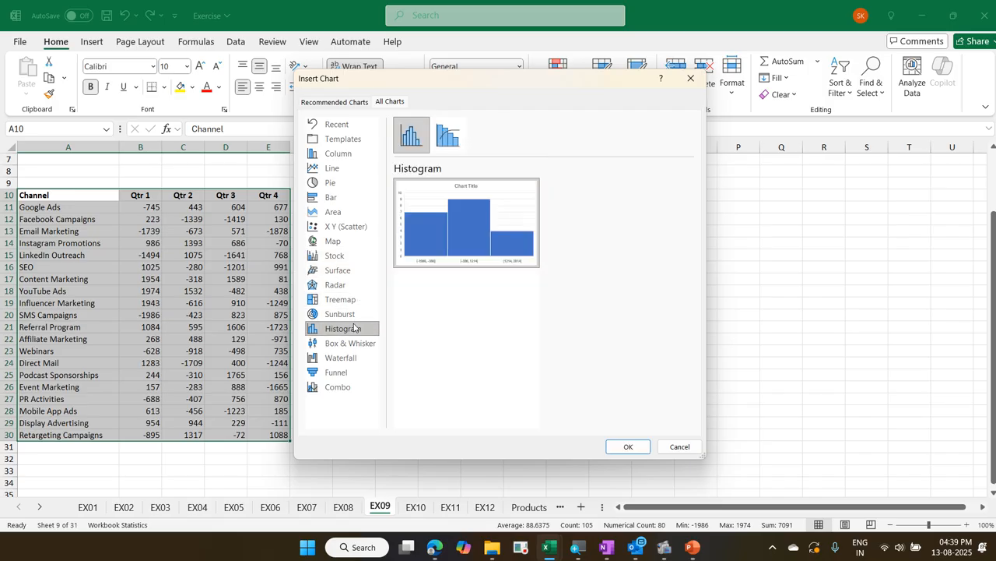
{"action": "left_click", "coordinate": [357, 343]}
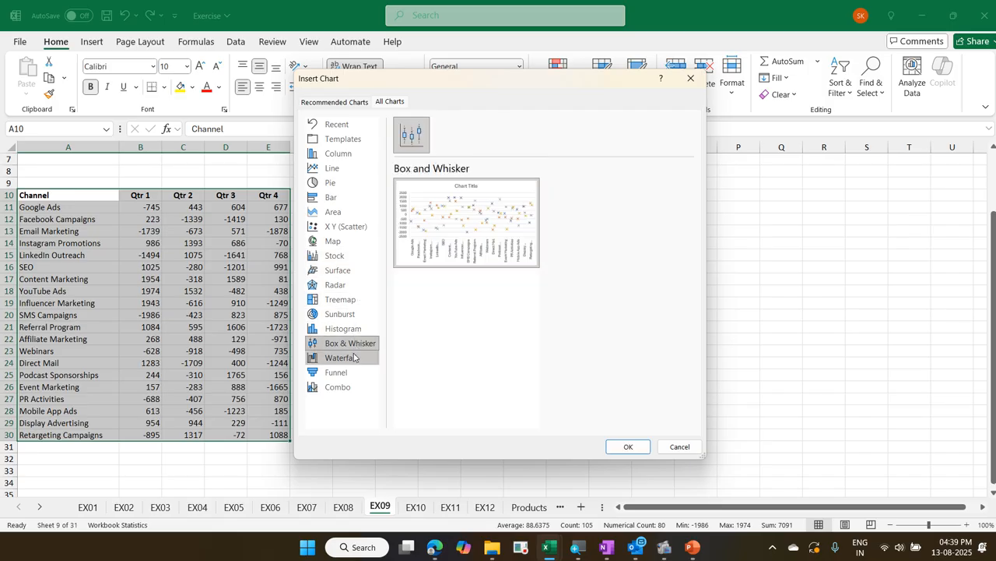
{"action": "left_click", "coordinate": [354, 356]}
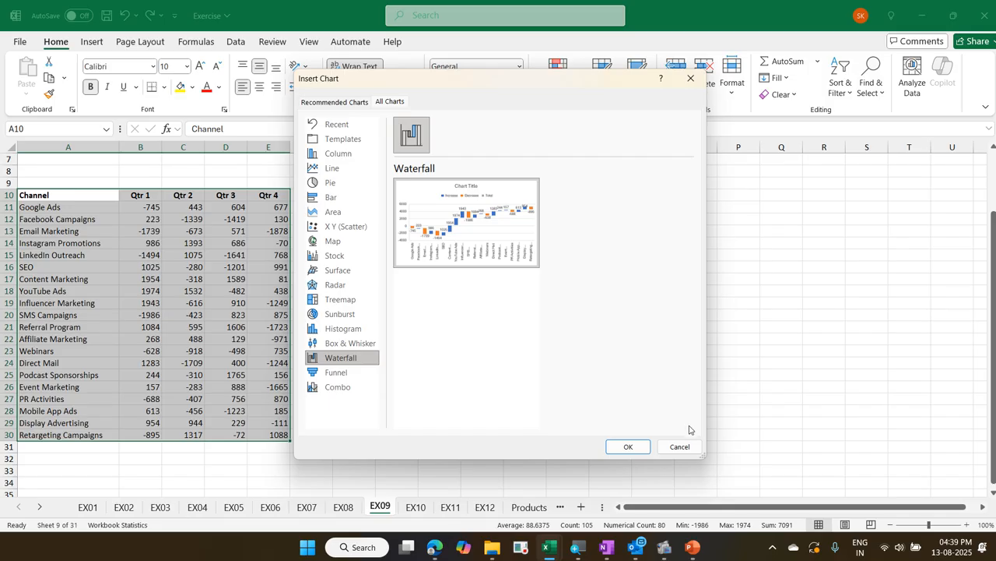
{"action": "left_click", "coordinate": [676, 446]}
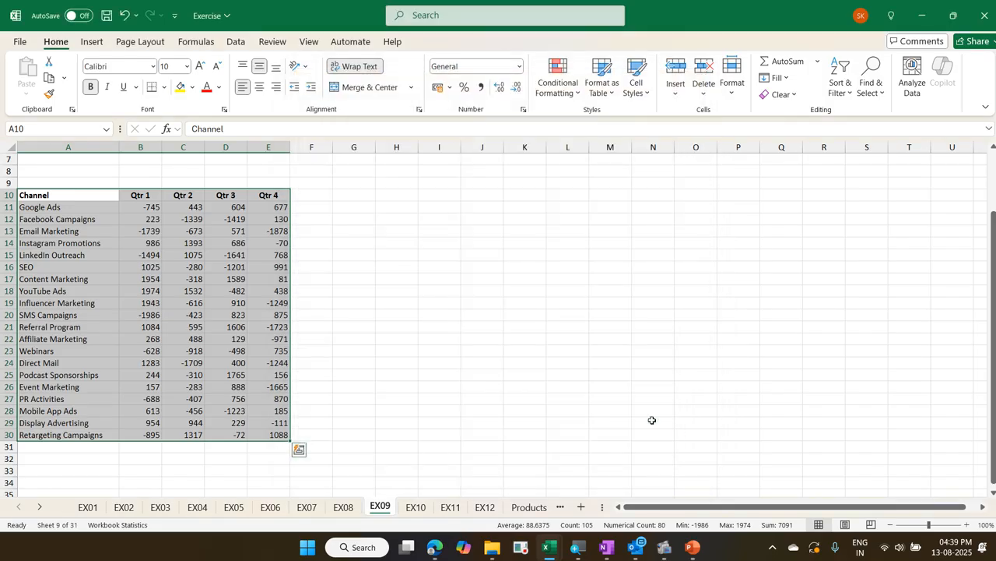
Insert a Line sparkline for the Google Ads quarterly values (B11:E11) in F11 and fill it down to F30
{"action": "left_click", "coordinate": [264, 347]}
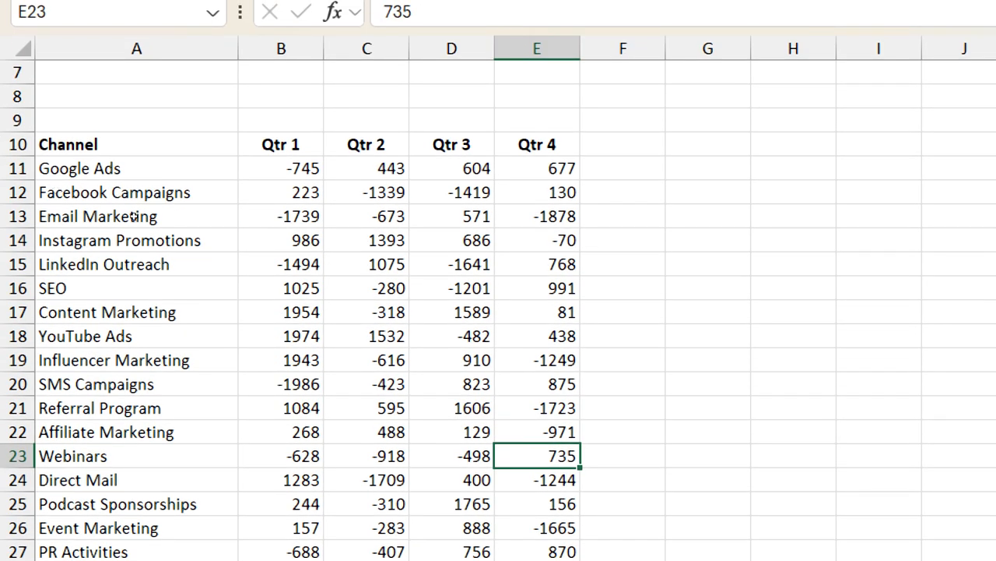
{"action": "mouse_move", "coordinate": [272, 169]}
{"action": "left_mouse_down"}
{"action": "mouse_move", "coordinate": [380, 169]}
{"action": "mouse_move", "coordinate": [477, 148]}
{"action": "mouse_move", "coordinate": [531, 149]}
{"action": "mouse_move", "coordinate": [537, 169]}
{"action": "left_mouse_up"}
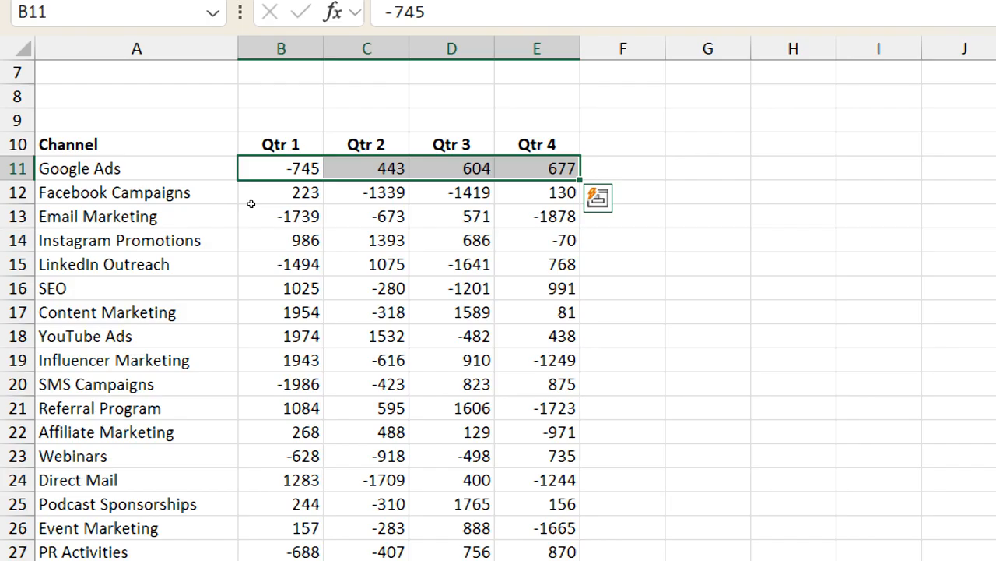
{"action": "key", "text": "ctrl+q"}
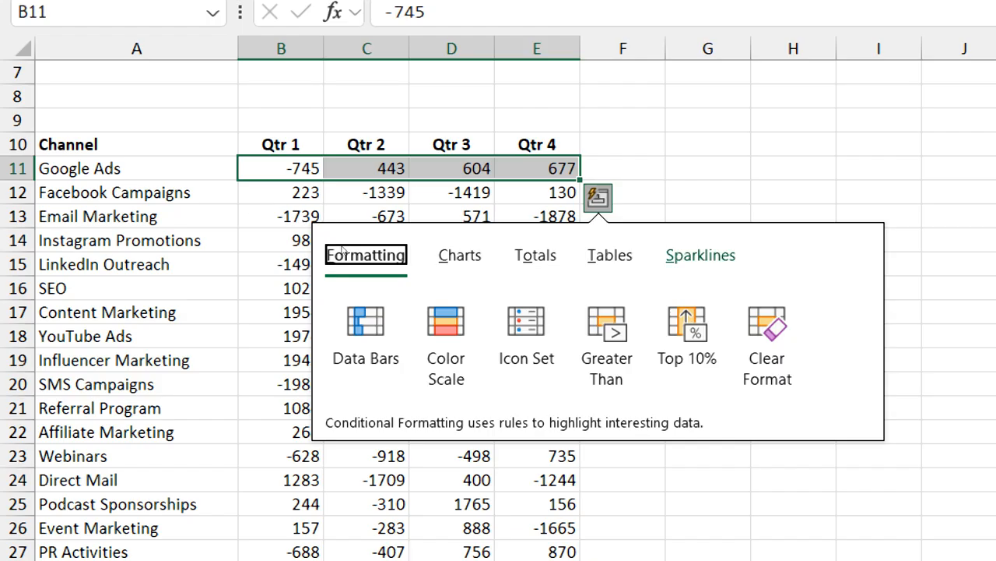
{"action": "key", "text": "s"}
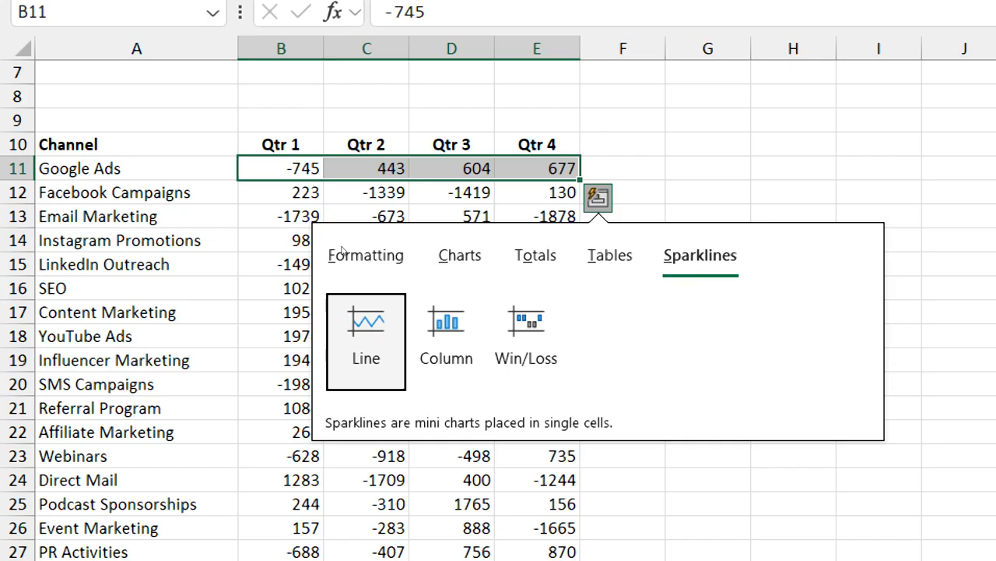
{"action": "key", "text": "Return"}
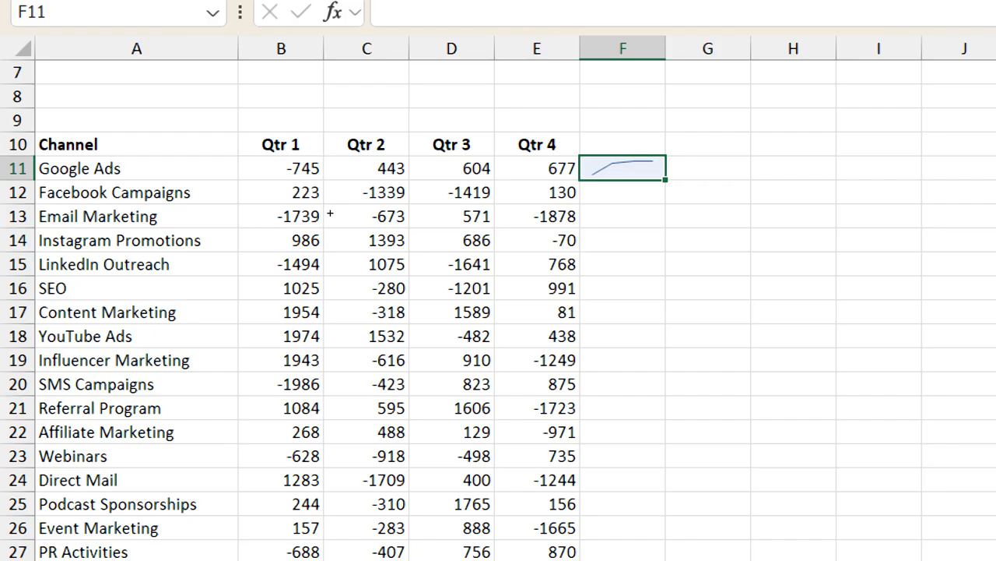
{"action": "left_click_drag", "start_coordinate": [665, 180], "coordinate": [656, 537]}
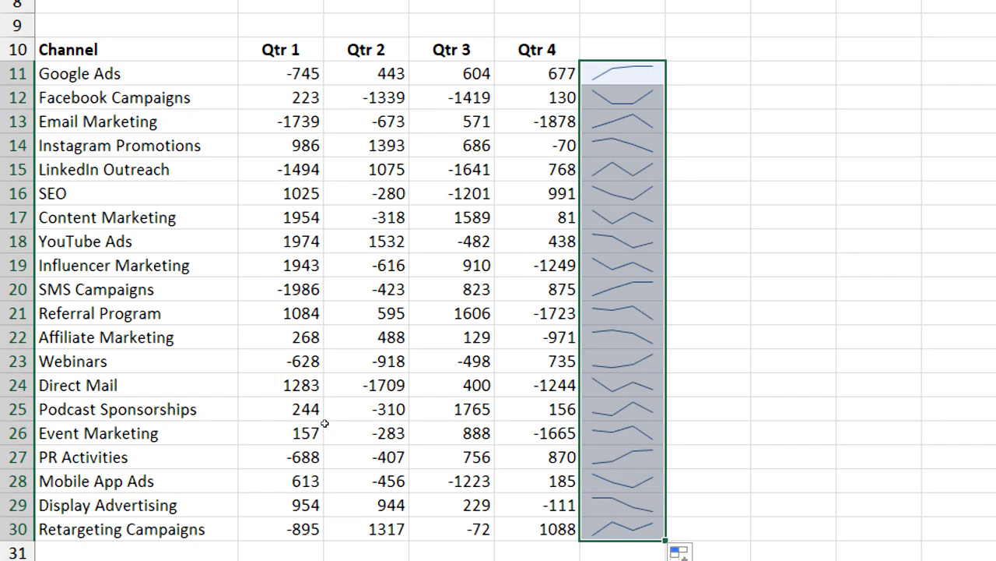
Undo the sparkline fill and the sparkline insertion in column F
{"action": "key", "text": "ctrl+z"}
{"action": "key", "text": "ctrl+z"}
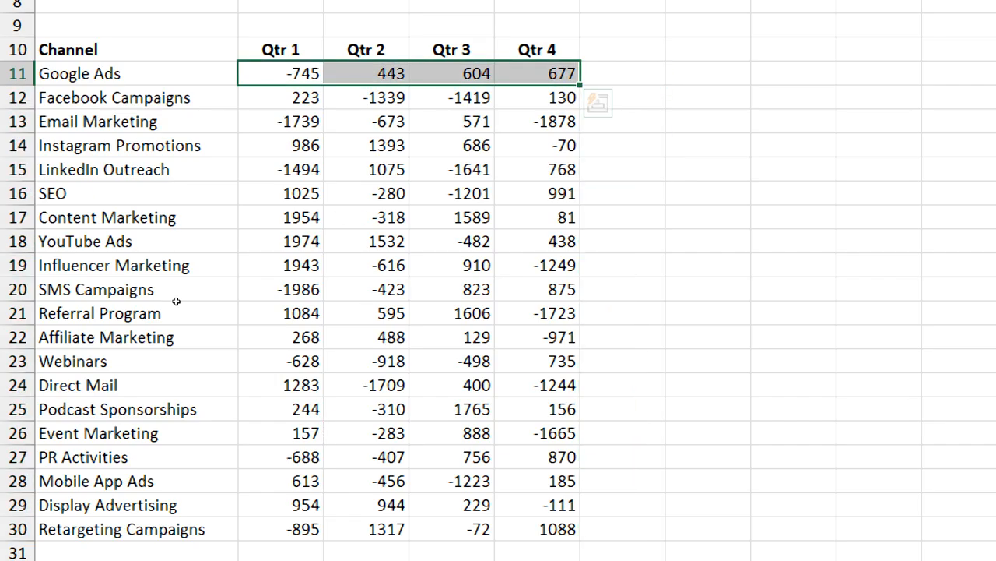
{"action": "key", "text": "ctrl+z"}
{"action": "key", "text": "ctrl+z"}
{"action": "key", "text": "ctrl+z"}
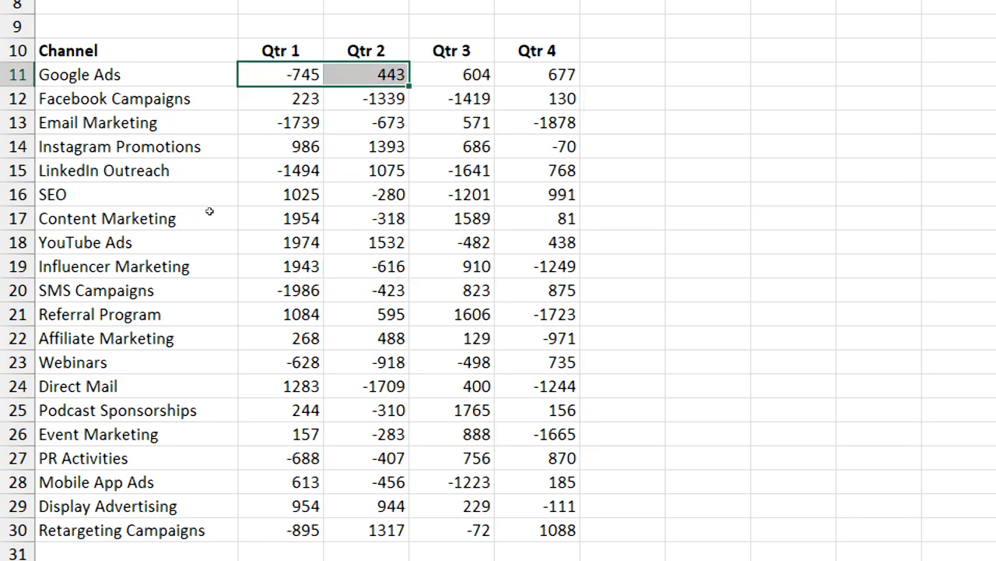
Use Quick Analysis on B11:E11 to add a Line sparkline in F11, and extend it through F30 for all channels
{"action": "key", "text": "shift+Right"}
{"action": "key", "text": "shift+Right"}
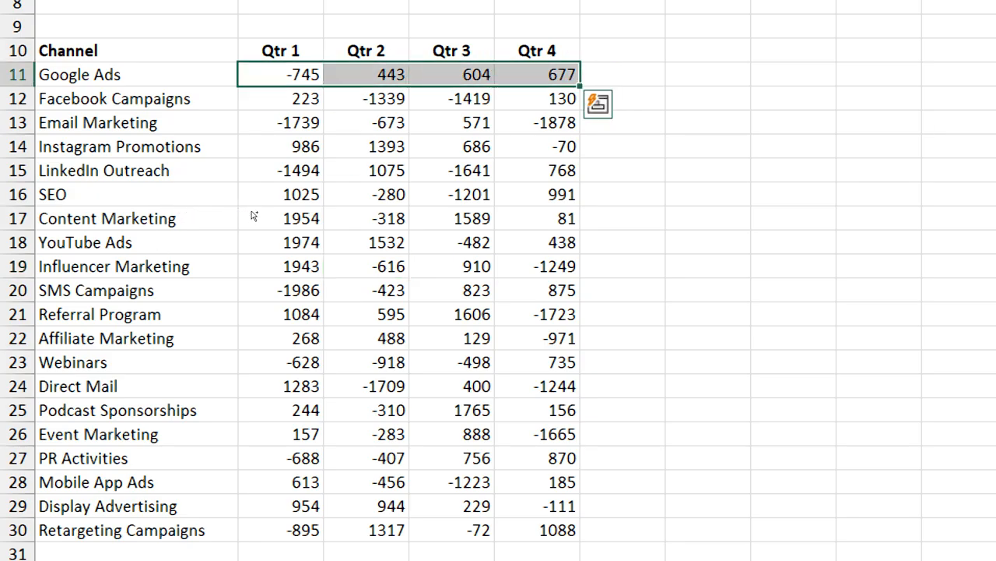
{"action": "key", "text": "ctrl+q"}
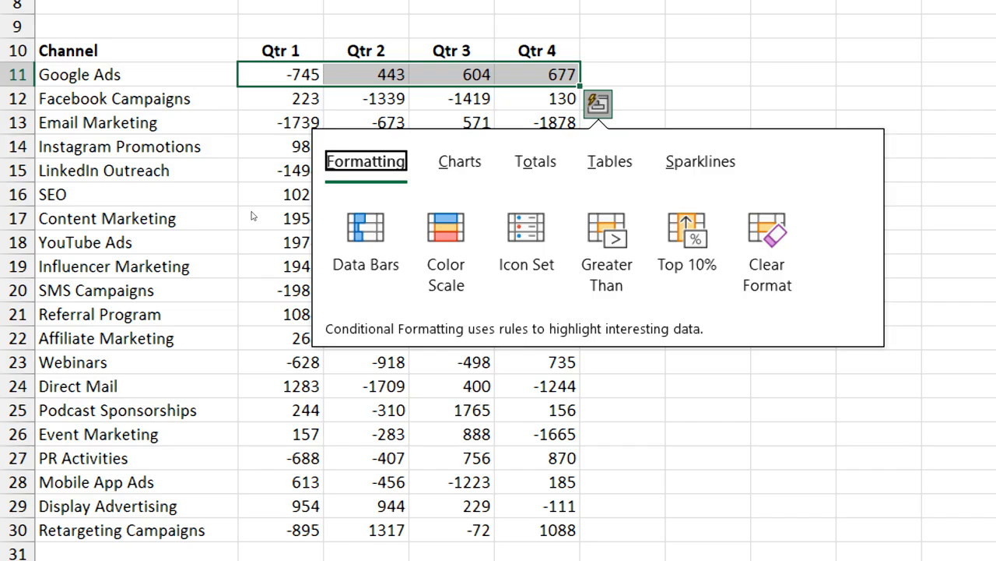
{"action": "key", "text": "s"}
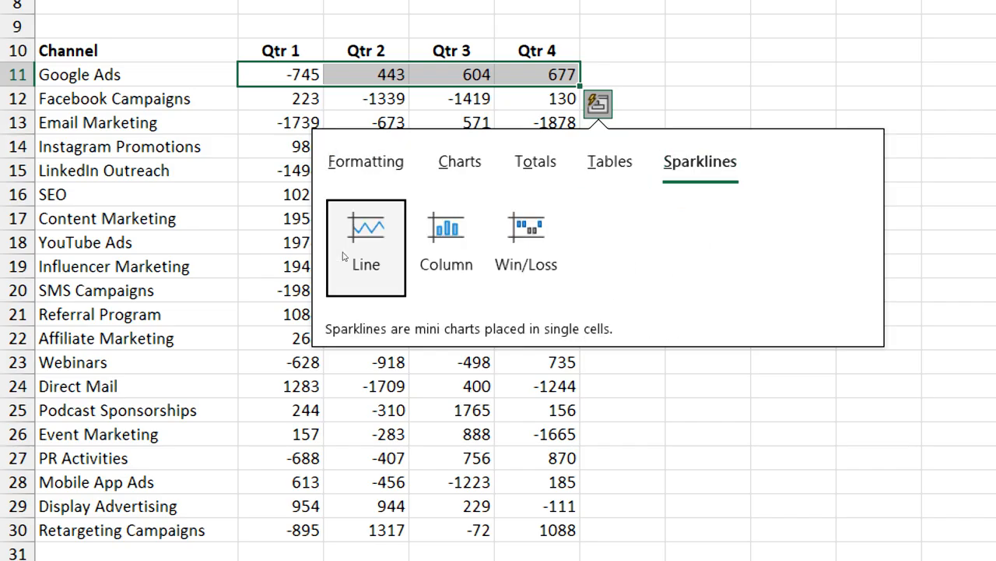
{"action": "key", "text": "Return"}
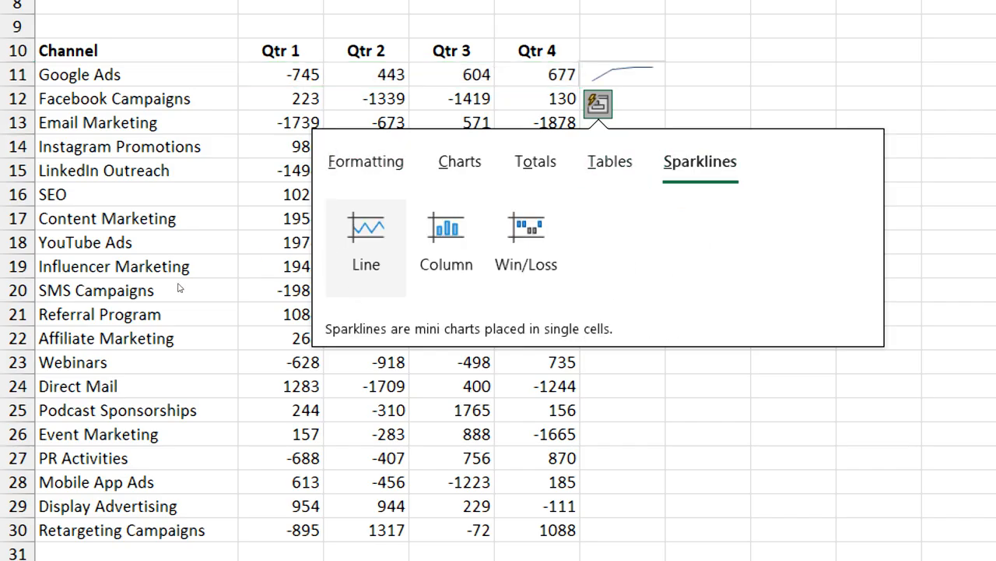
{"action": "key", "text": "Escape"}
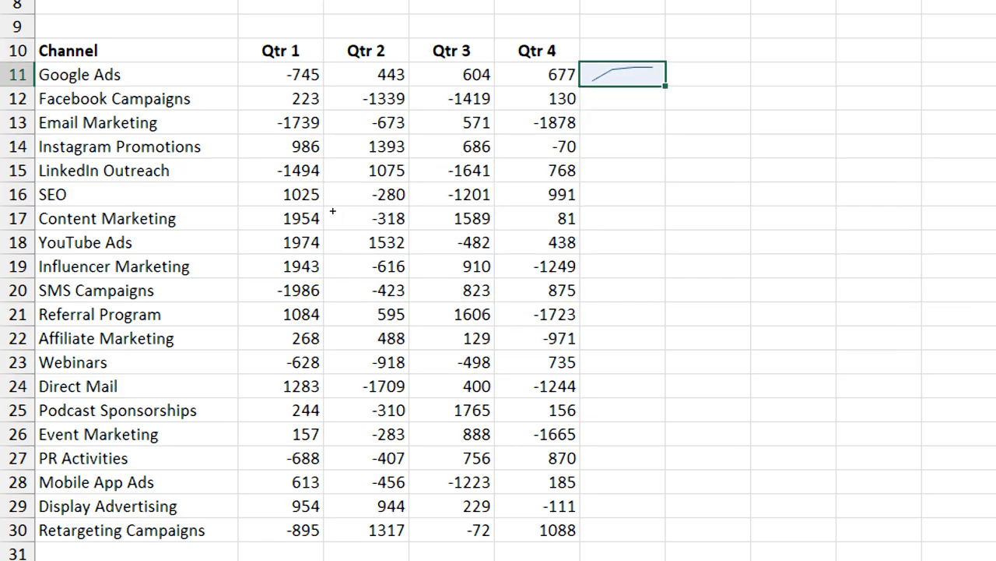
{"action": "left_click_drag", "start_coordinate": [332, 211], "coordinate": [334, 436]}
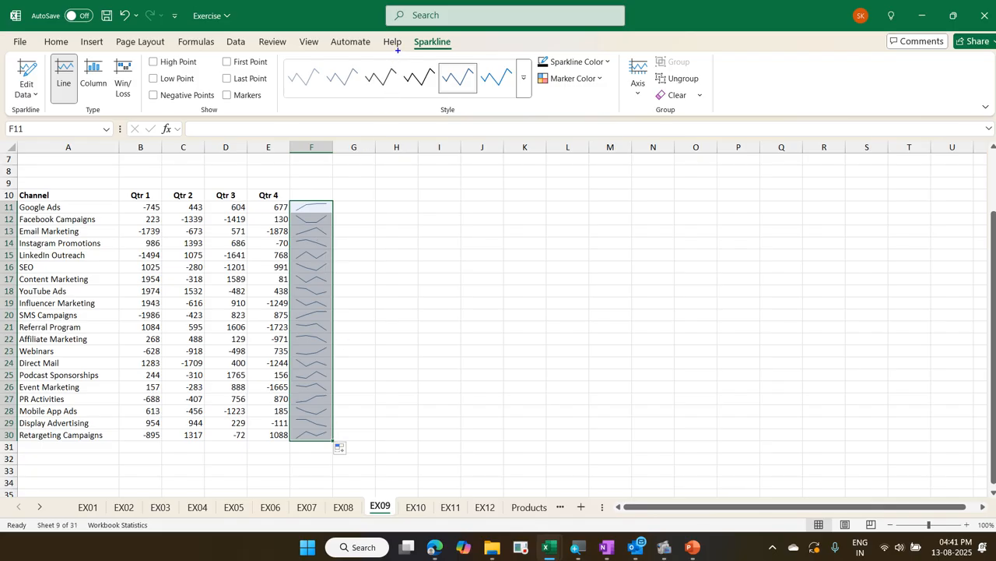
Show the High Point and Low Point on the sparklines in F11:F30
{"action": "mouse_move", "coordinate": [407, 32]}
{"action": "left_mouse_down"}
{"action": "mouse_move", "coordinate": [411, 44]}
{"action": "mouse_move", "coordinate": [460, 57]}
{"action": "left_mouse_up"}
{"action": "left_click", "coordinate": [329, 210]}
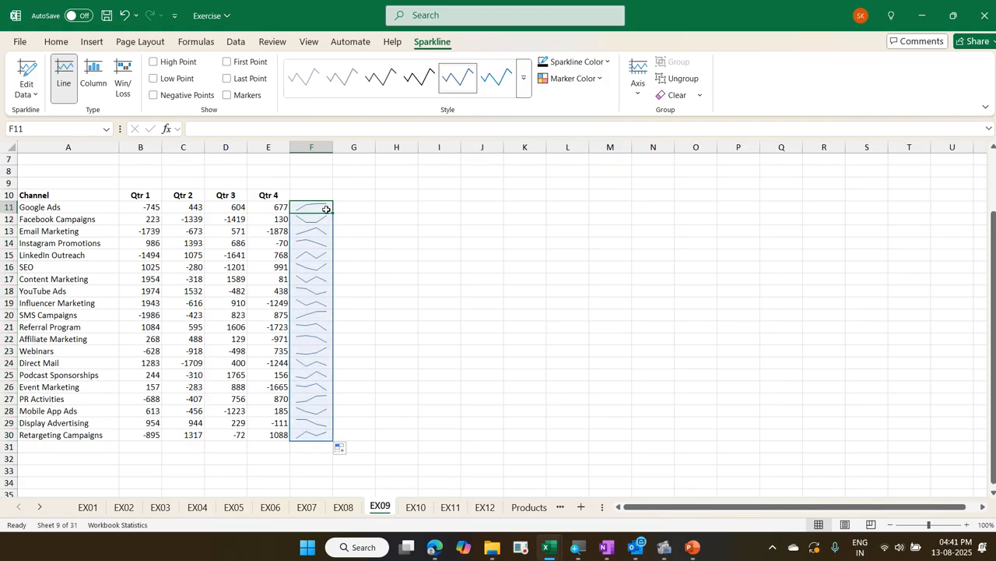
{"action": "left_click", "coordinate": [471, 183]}
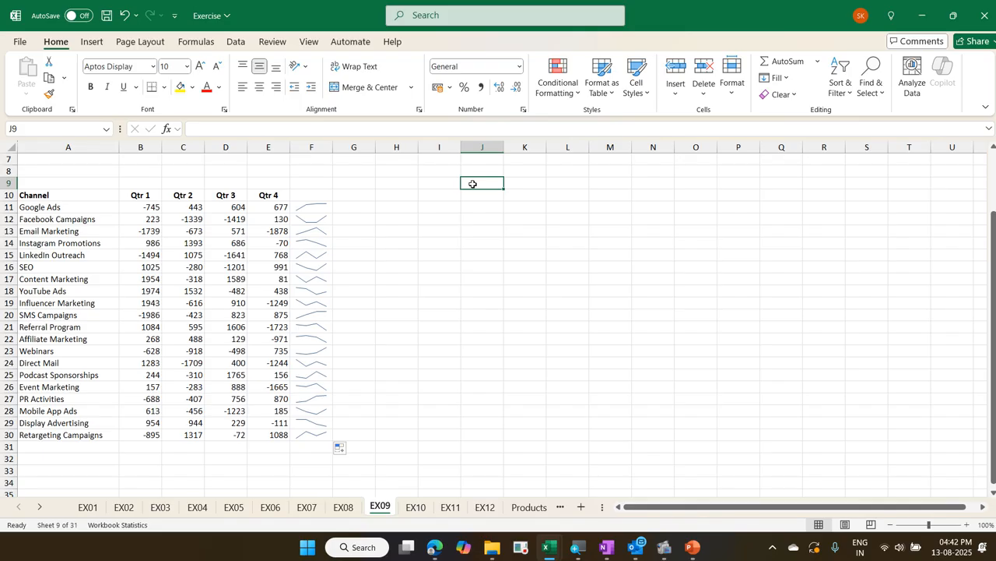
{"action": "left_click", "coordinate": [327, 206]}
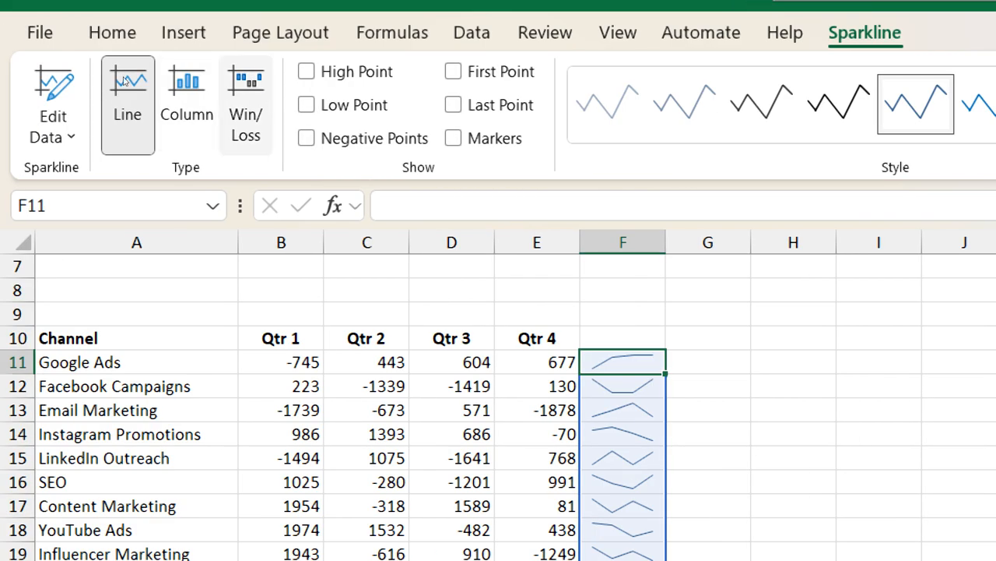
{"action": "left_click", "coordinate": [307, 72]}
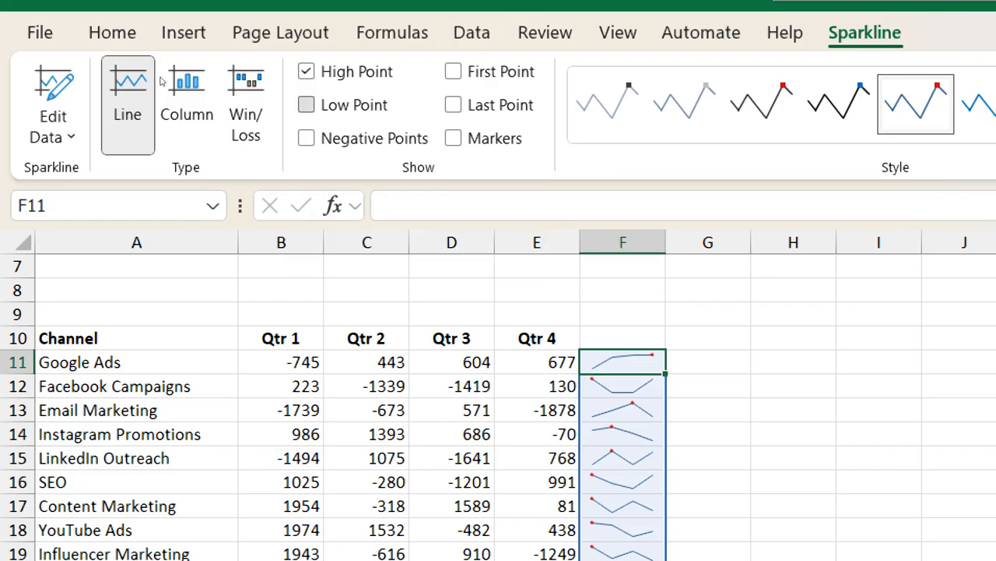
{"action": "key", "text": "space"}
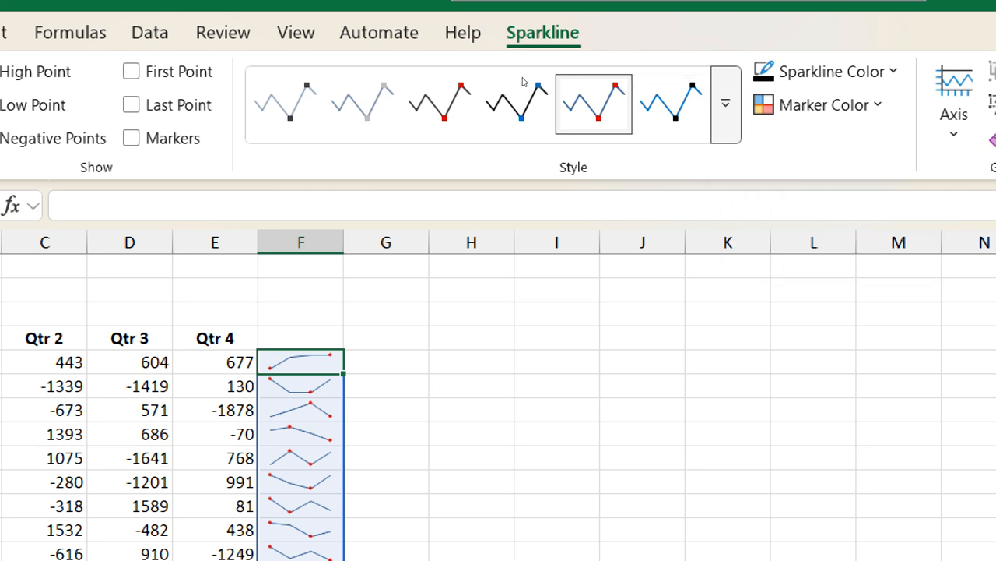
Apply the preset style with a green line, green high point and red low point to the sparklines in F11:F30
{"action": "left_click", "coordinate": [726, 104]}
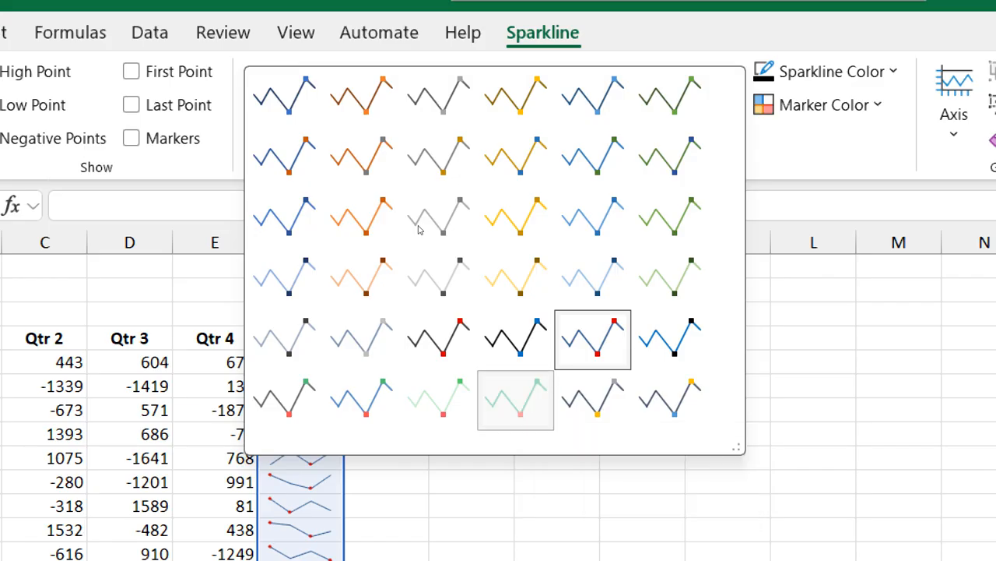
{"action": "key", "text": "Return"}
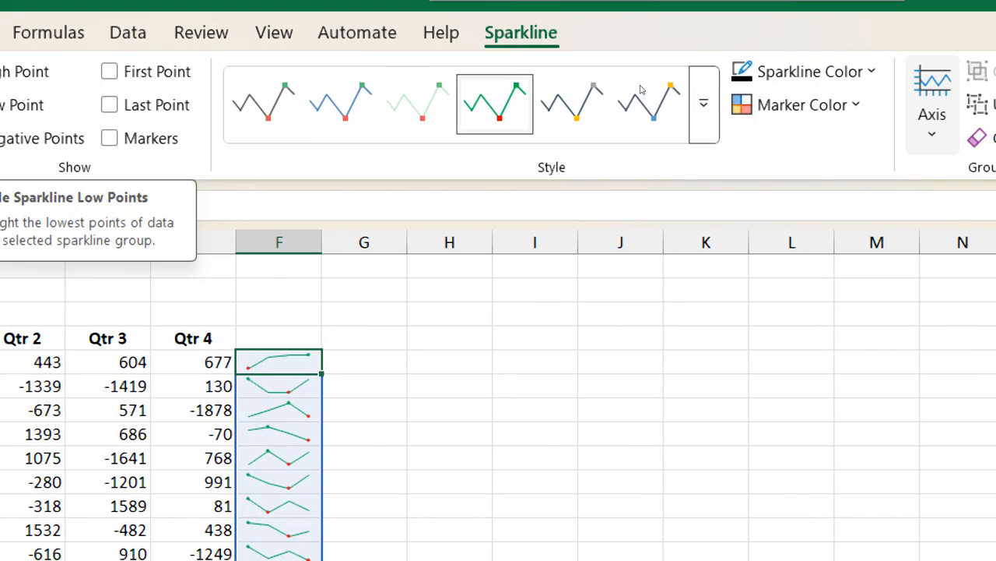
{"action": "left_click", "coordinate": [942, 104]}
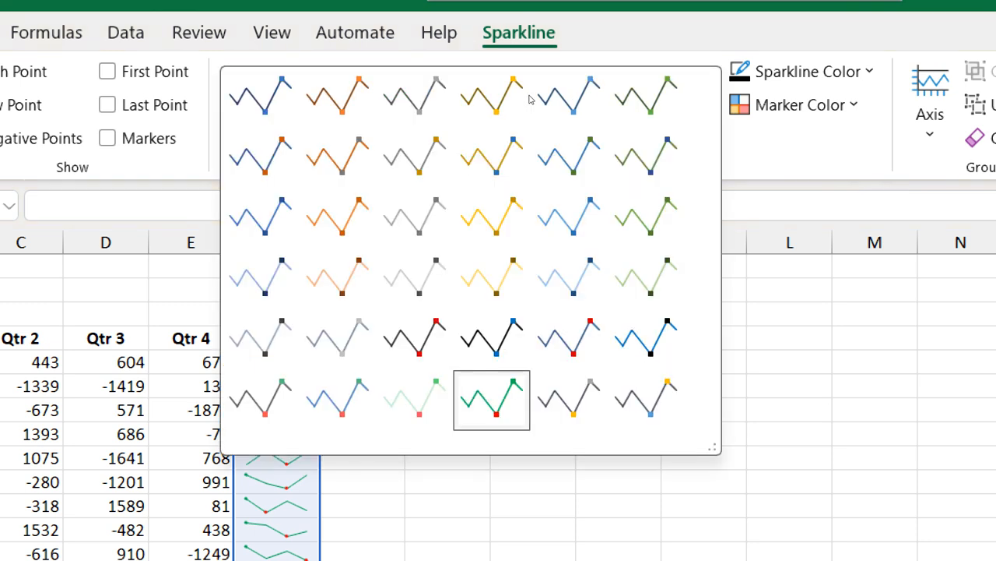
{"action": "key", "text": "Escape"}
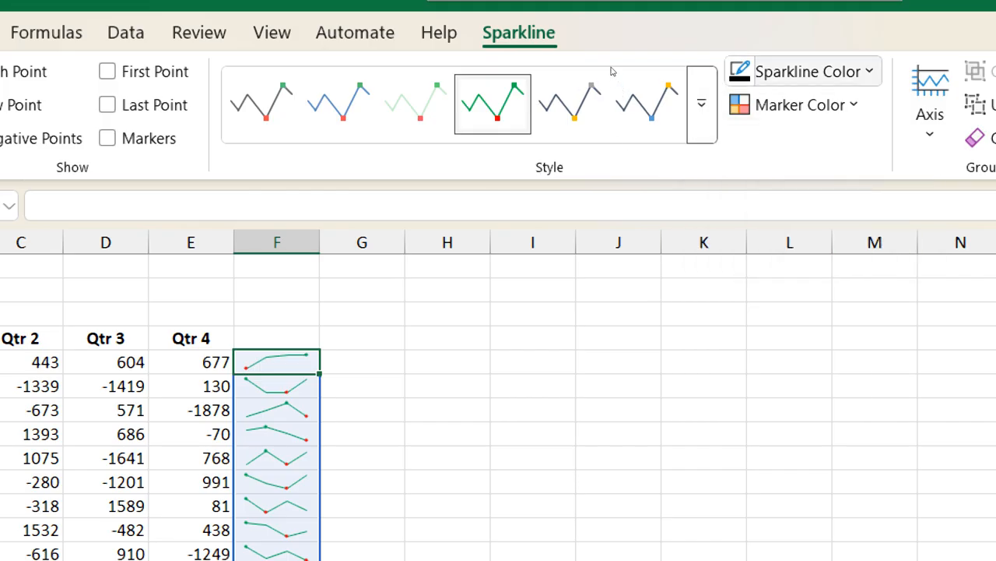
Set the line color of the sparklines in F11:F30 to standard Purple and their weight to 3 pt
{"action": "left_click", "coordinate": [819, 72]}
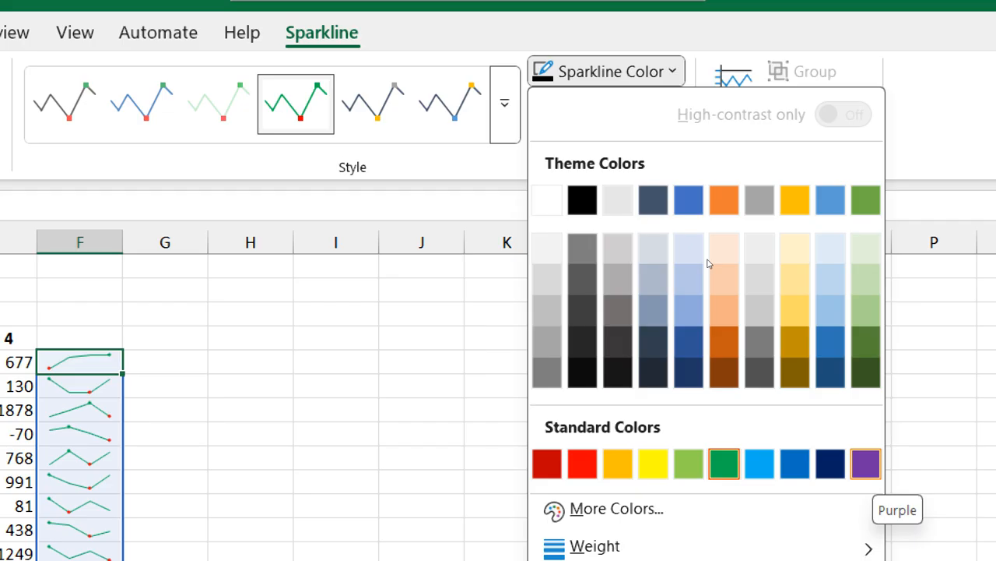
{"action": "left_click", "coordinate": [867, 464]}
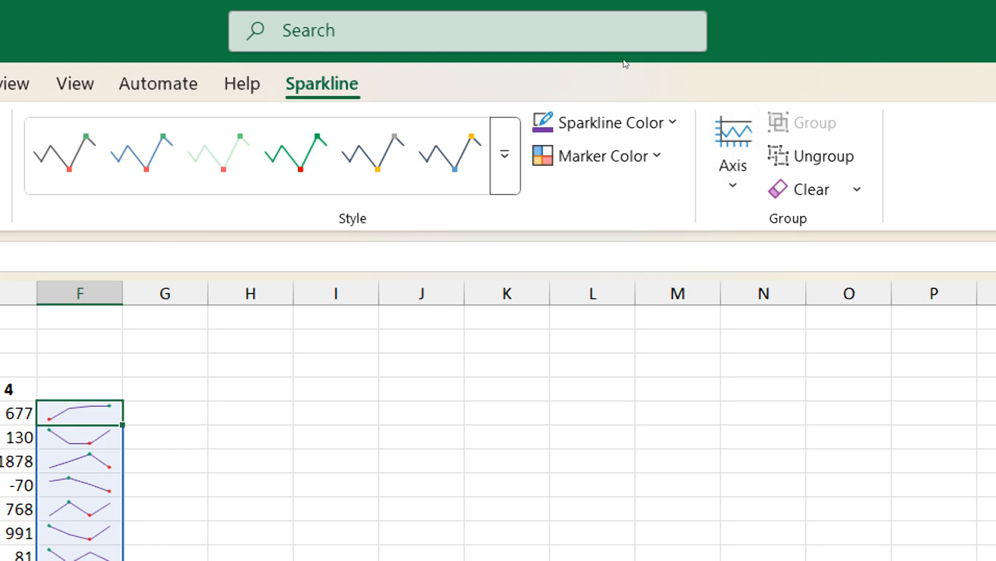
{"action": "left_click", "coordinate": [644, 122]}
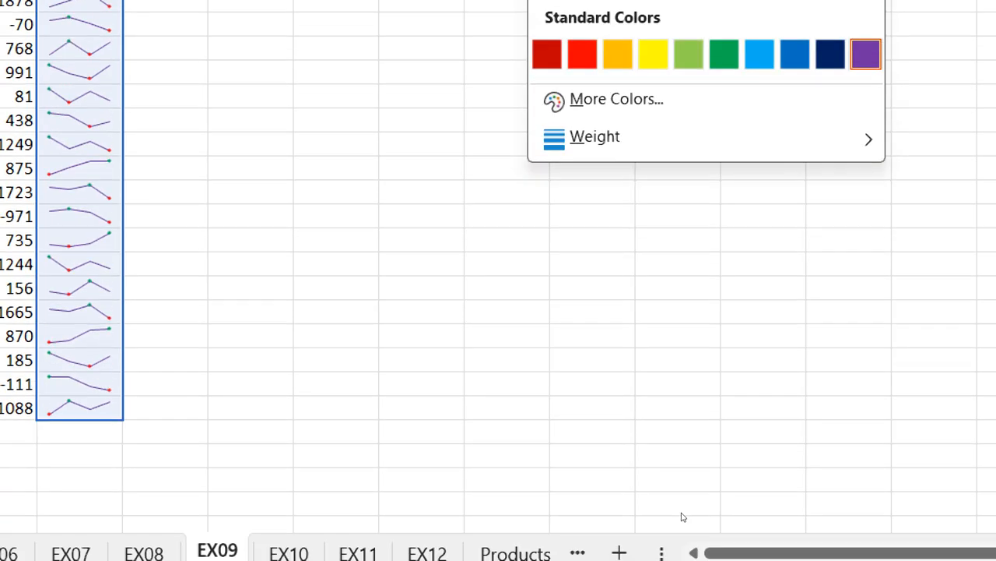
{"action": "mouse_move", "coordinate": [595, 137]}
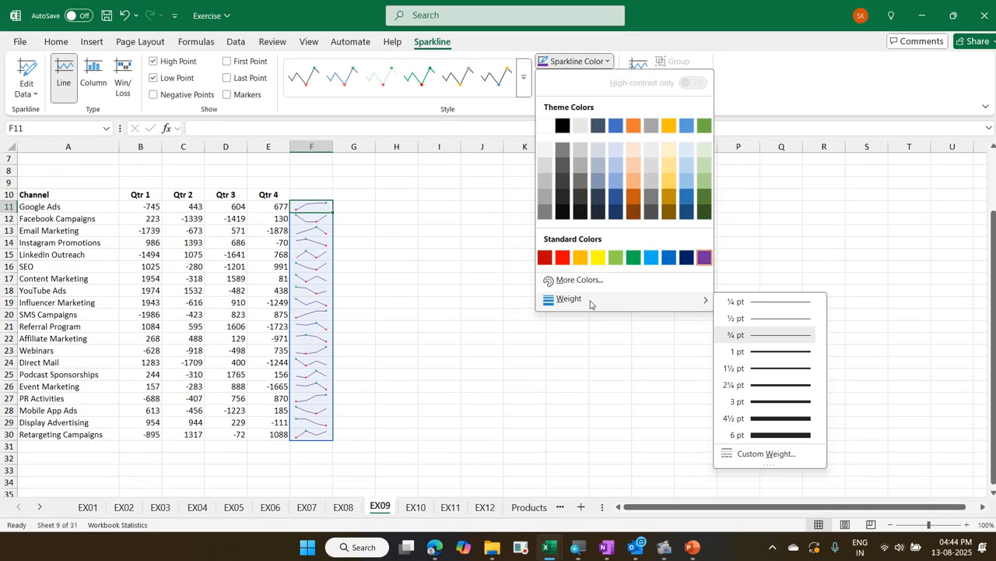
{"action": "left_click", "coordinate": [786, 402]}
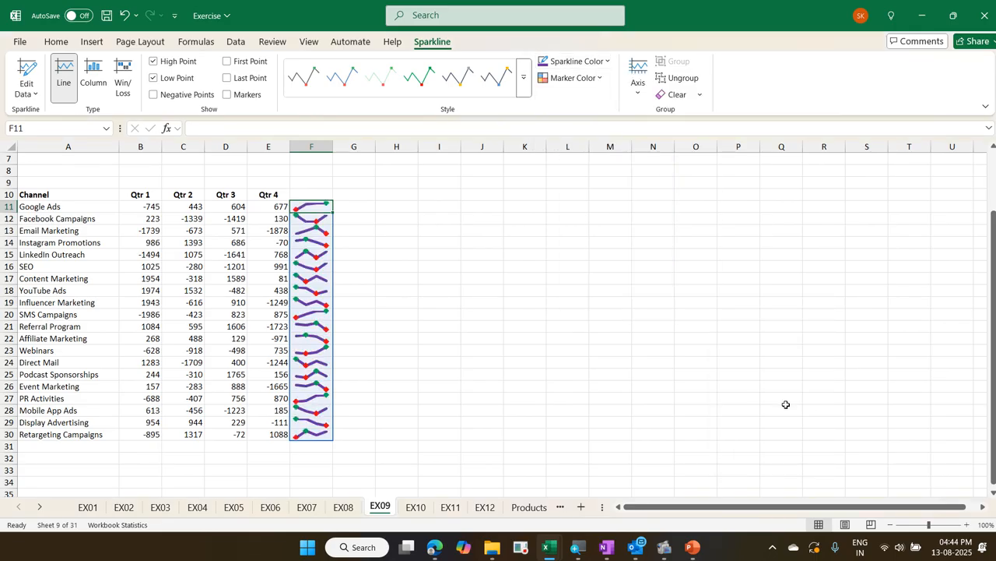
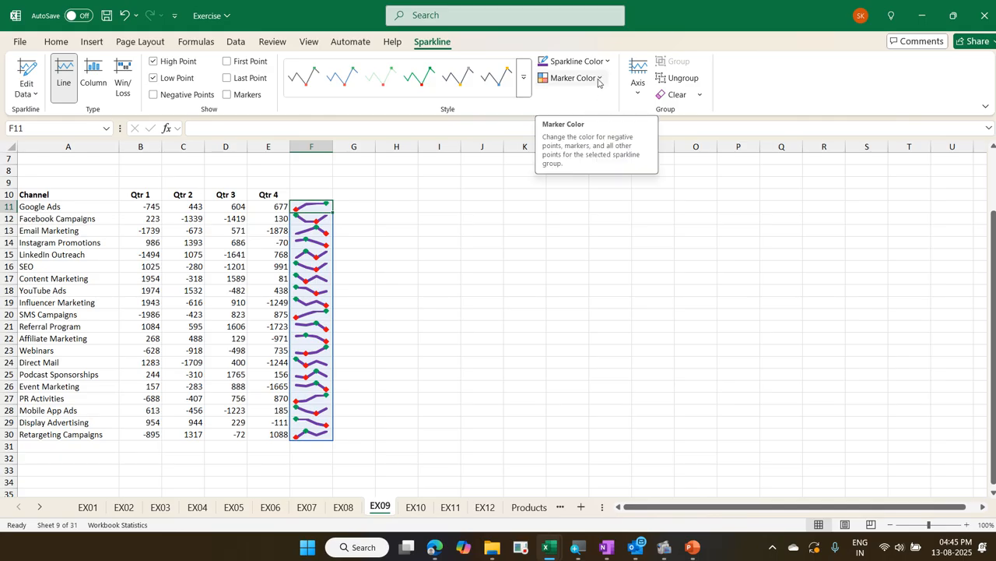
Show the horizontal axis on the sparklines in F11:F30
{"action": "left_click", "coordinate": [598, 81]}
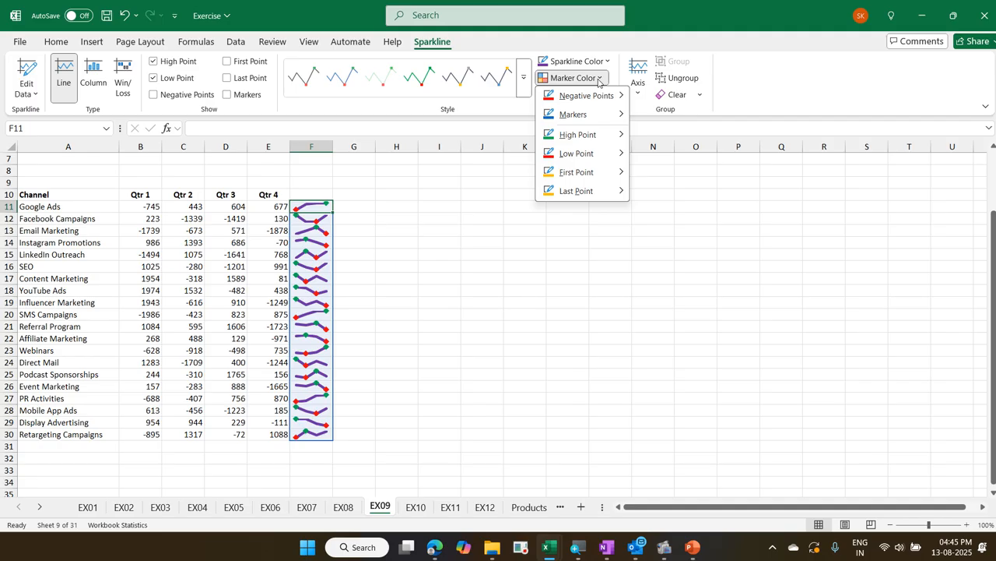
{"action": "left_click", "coordinate": [753, 89]}
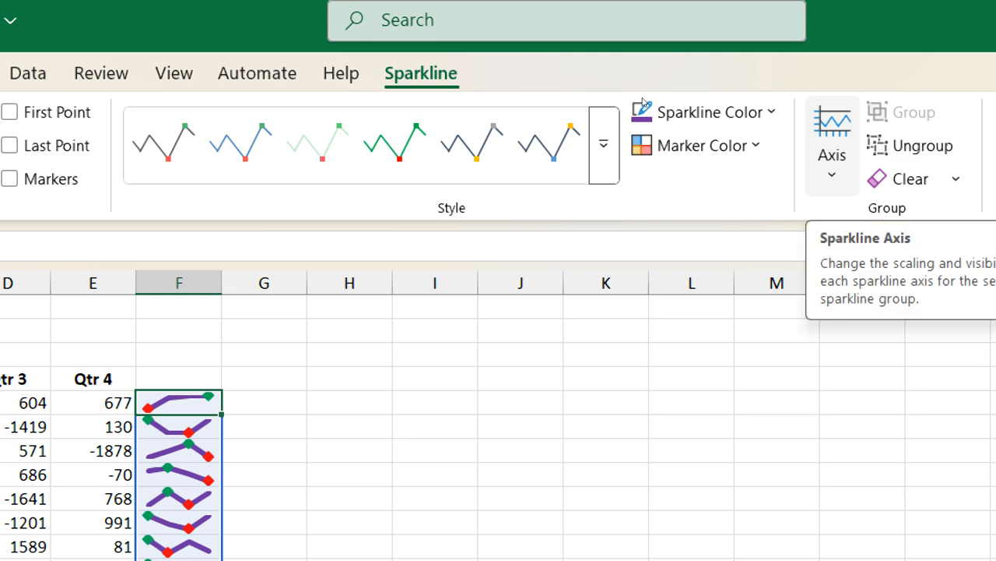
{"action": "left_click", "coordinate": [832, 156]}
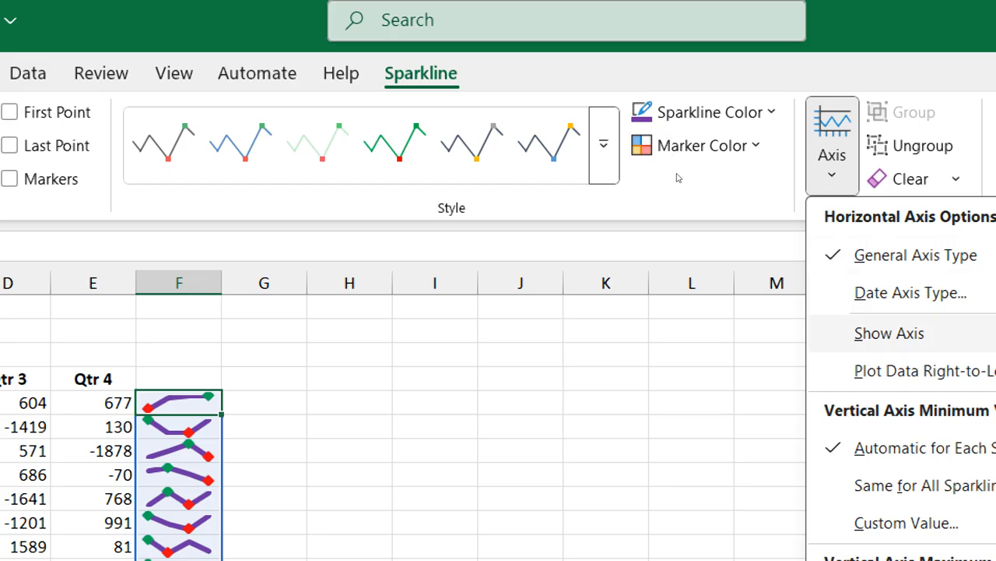
{"action": "left_click", "coordinate": [889, 333]}
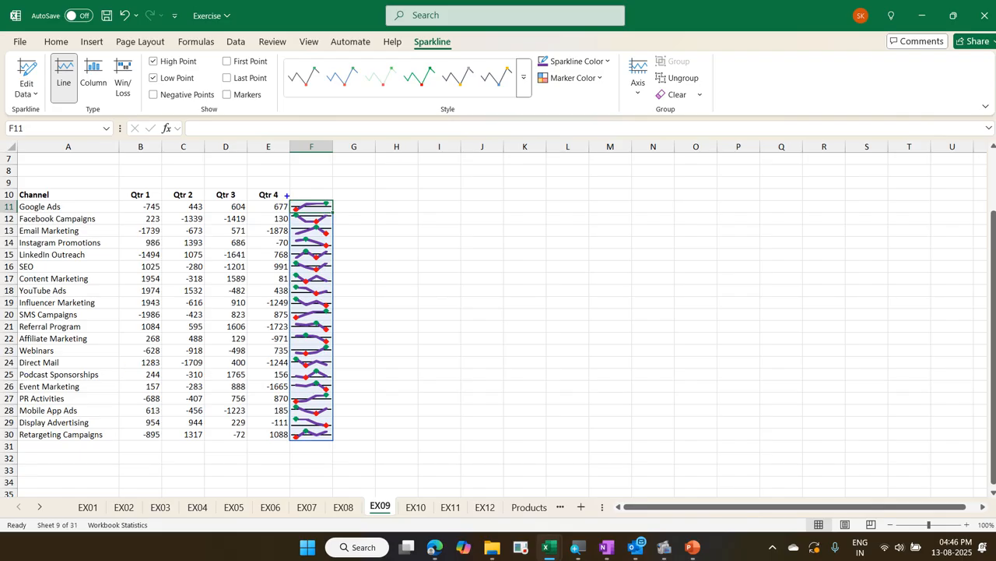
{"action": "mouse_move", "coordinate": [287, 194]}
{"action": "left_mouse_down"}
{"action": "mouse_move", "coordinate": [344, 361]}
{"action": "mouse_move", "coordinate": [342, 446]}
{"action": "left_mouse_up"}
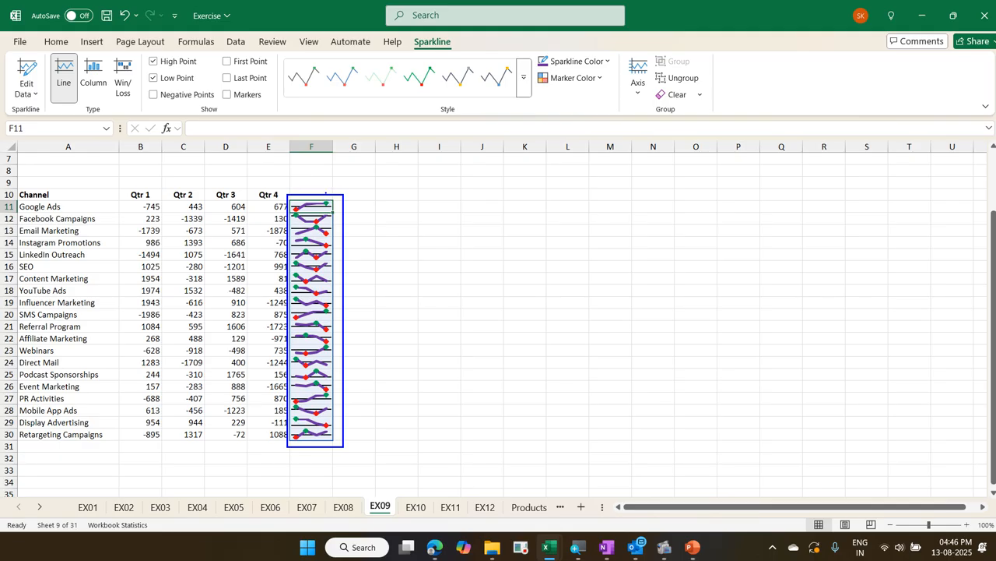
{"action": "mouse_move", "coordinate": [325, 191]}
{"action": "left_mouse_down"}
{"action": "mouse_move", "coordinate": [383, 194]}
{"action": "mouse_move", "coordinate": [413, 314]}
{"action": "mouse_move", "coordinate": [423, 441]}
{"action": "left_mouse_up"}
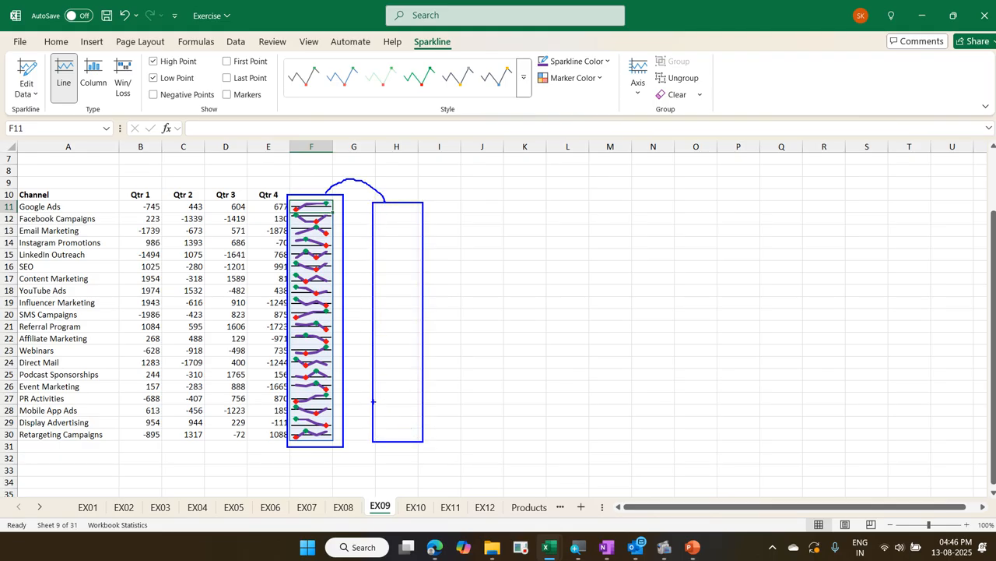
{"action": "mouse_move", "coordinate": [321, 392]}
{"action": "left_mouse_down"}
{"action": "mouse_move", "coordinate": [302, 220]}
{"action": "mouse_move", "coordinate": [281, 375]}
{"action": "left_mouse_up"}
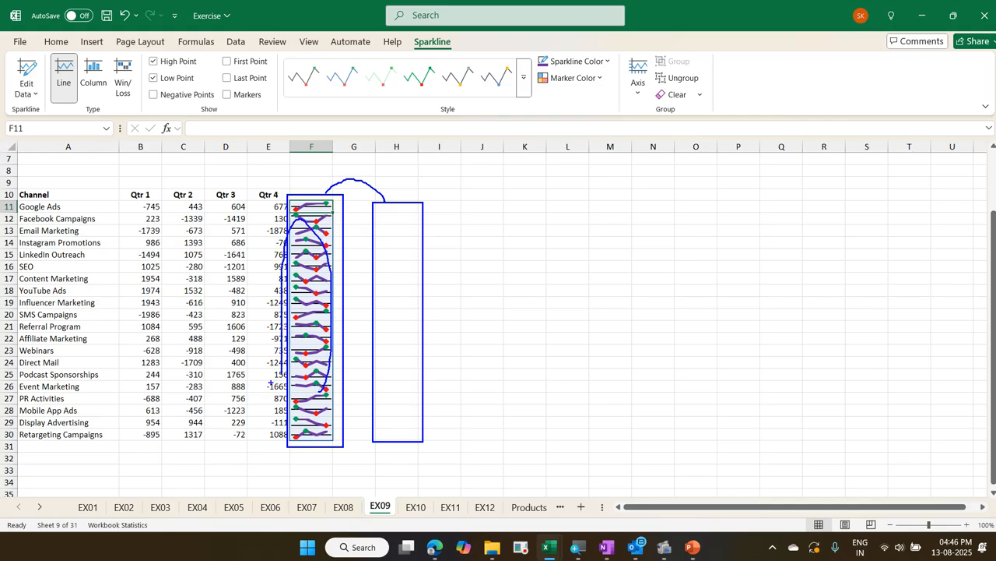
{"action": "key", "text": "Escape"}
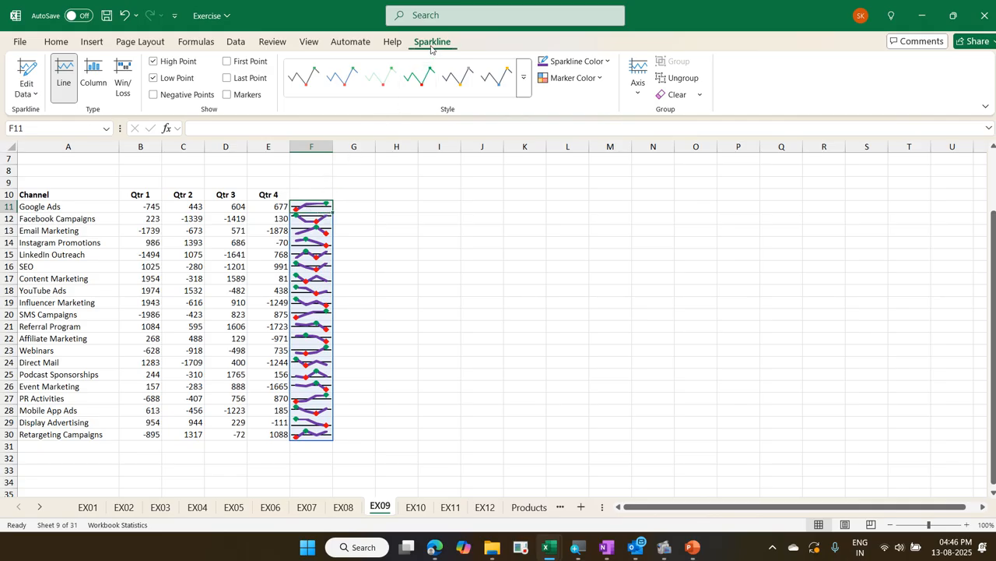
{"action": "key", "text": "ctrl+2"}
{"action": "mouse_move", "coordinate": [410, 35]}
{"action": "left_mouse_down"}
{"action": "mouse_move", "coordinate": [427, 56]}
{"action": "mouse_move", "coordinate": [461, 55]}
{"action": "left_mouse_up"}
{"action": "left_click_drag", "start_coordinate": [45, 54], "coordinate": [139, 114]}
{"action": "mouse_move", "coordinate": [65, 92]}
{"action": "left_mouse_down"}
{"action": "mouse_move", "coordinate": [78, 78]}
{"action": "mouse_move", "coordinate": [130, 86]}
{"action": "left_mouse_up"}
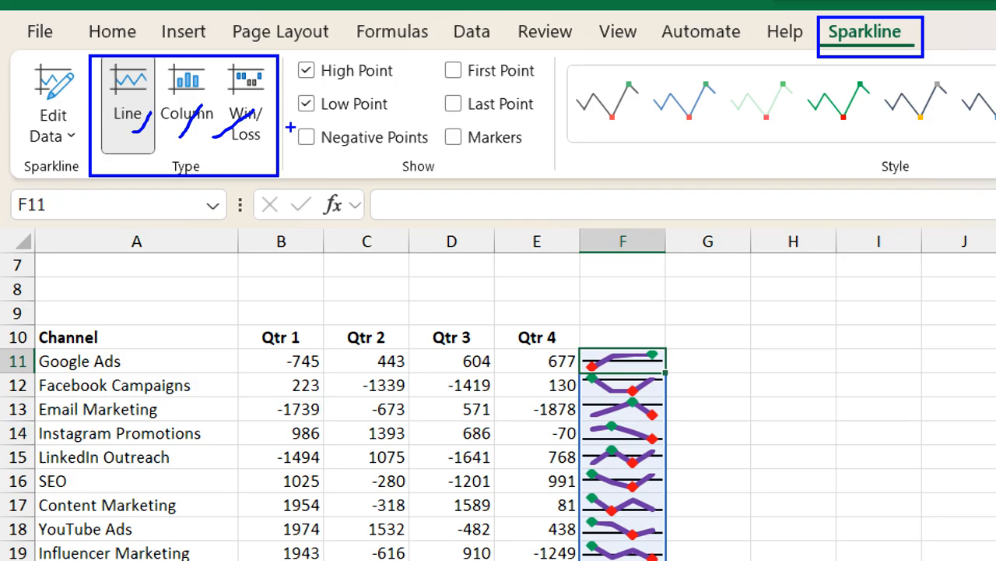
{"action": "key", "text": "Escape"}
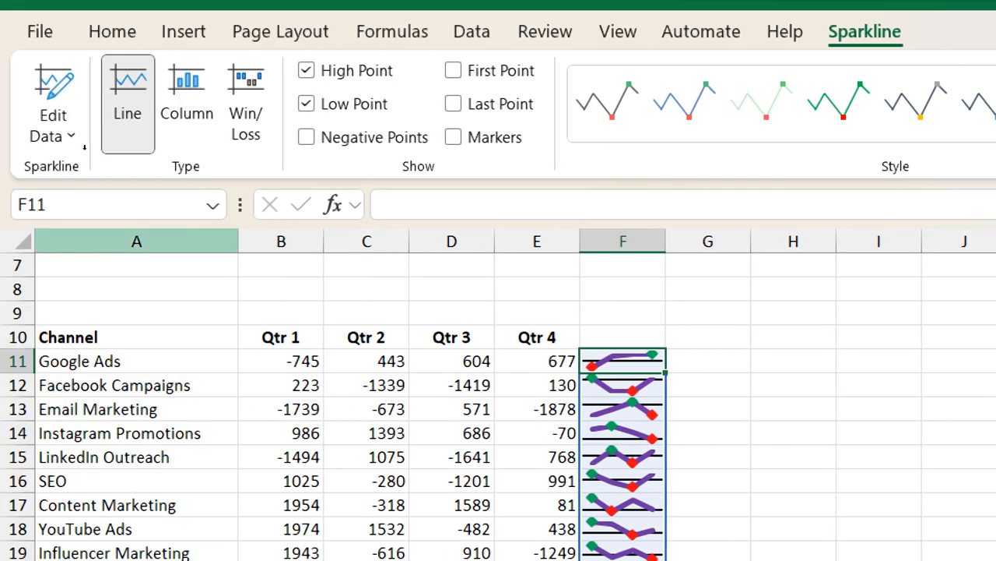
Try the Win/Loss type on the sparklines in F11:F30 and switch them to the Column type
{"action": "left_click", "coordinate": [245, 102]}
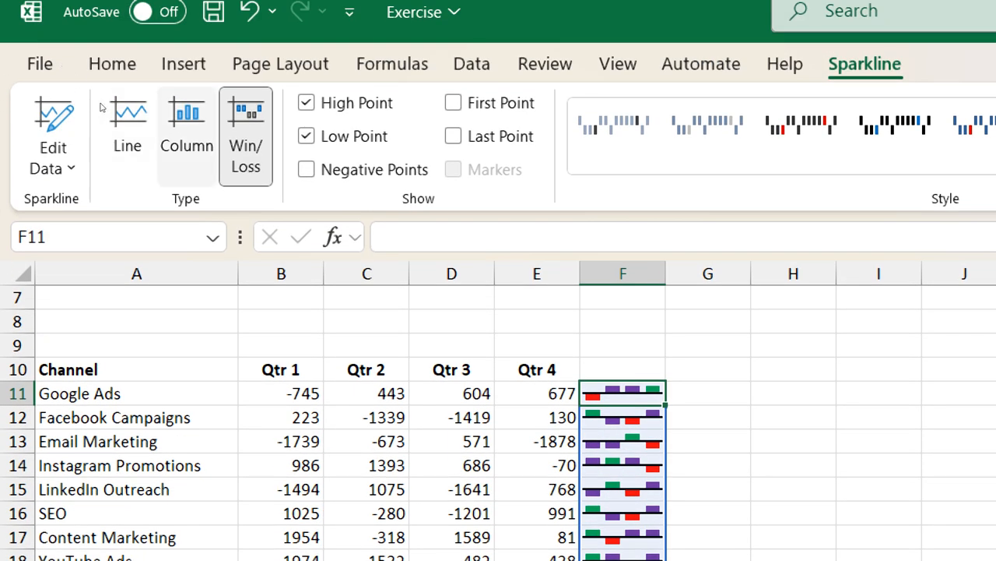
{"action": "left_click", "coordinate": [186, 132]}
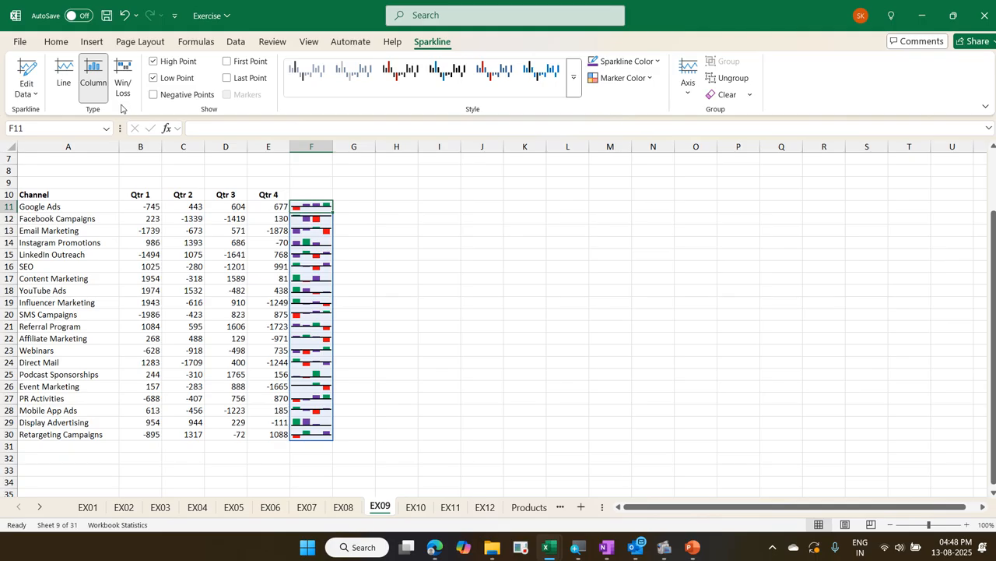
Try widening column F and making rows 11 to 30 taller, and undo both size changes
{"action": "left_click", "coordinate": [306, 256]}
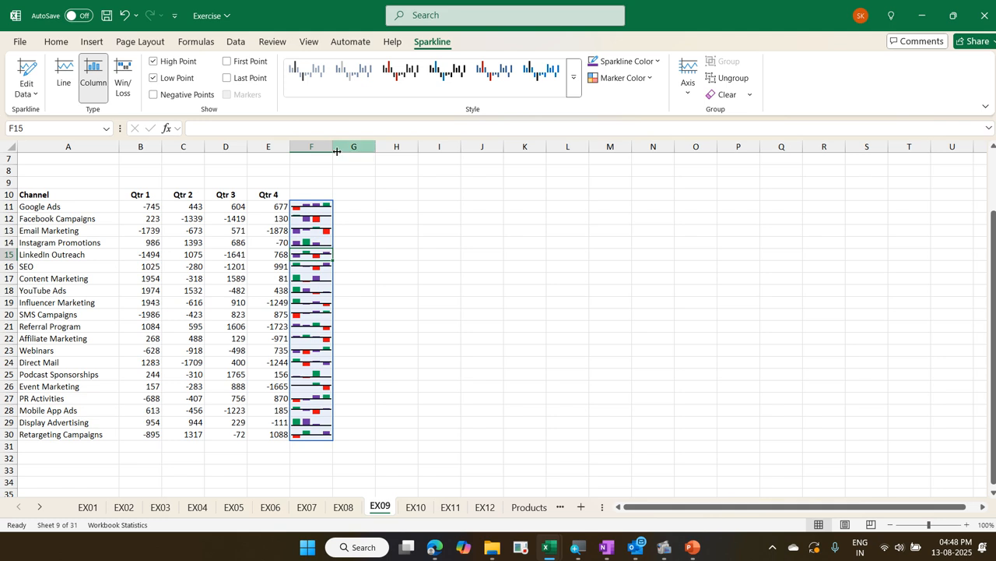
{"action": "left_click_drag", "start_coordinate": [333, 150], "coordinate": [408, 187]}
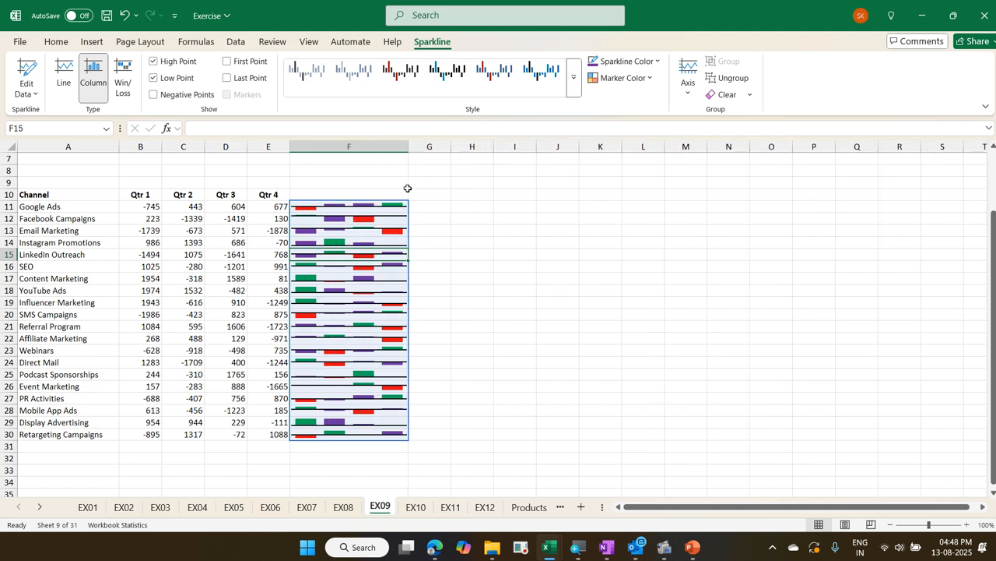
{"action": "left_click", "coordinate": [45, 208]}
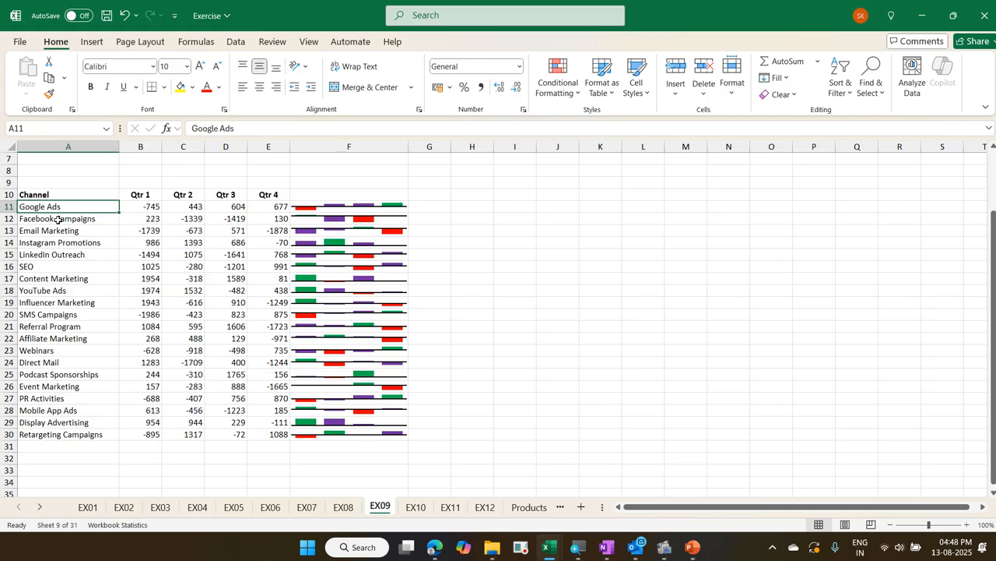
{"action": "key", "text": "shift+space"}
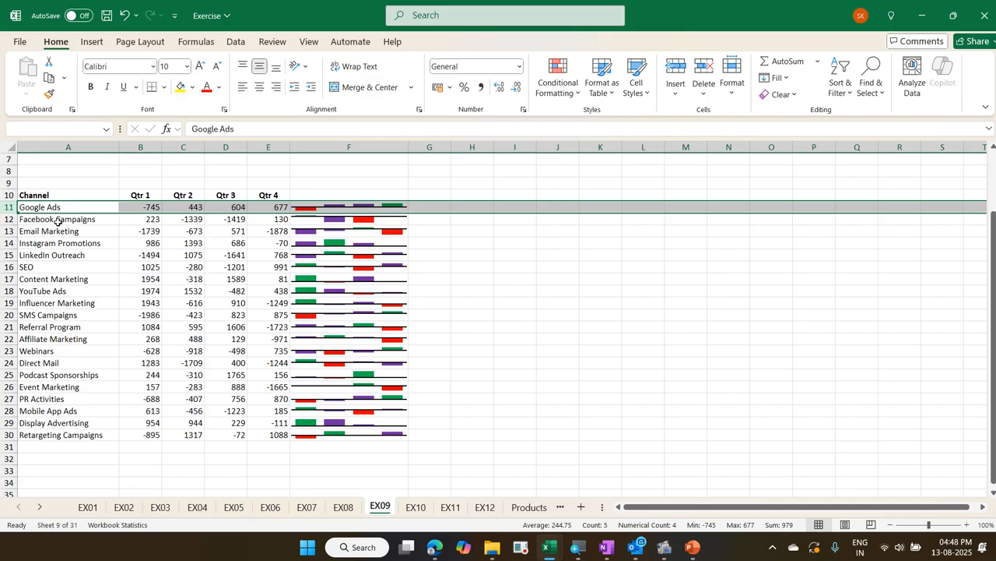
{"action": "key", "text": "ctrl+shift+Down"}
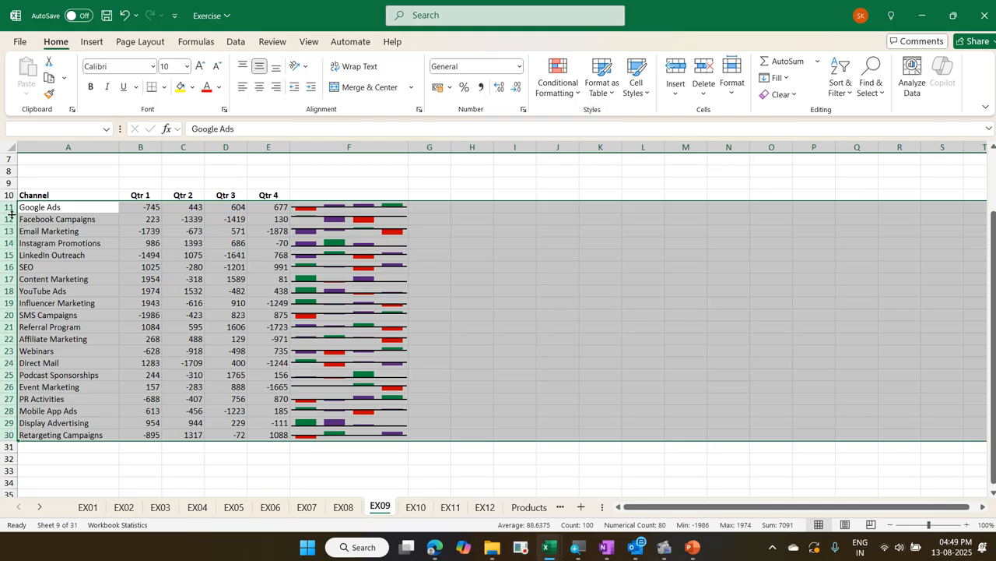
{"action": "left_click_drag", "start_coordinate": [11, 213], "coordinate": [16, 257]}
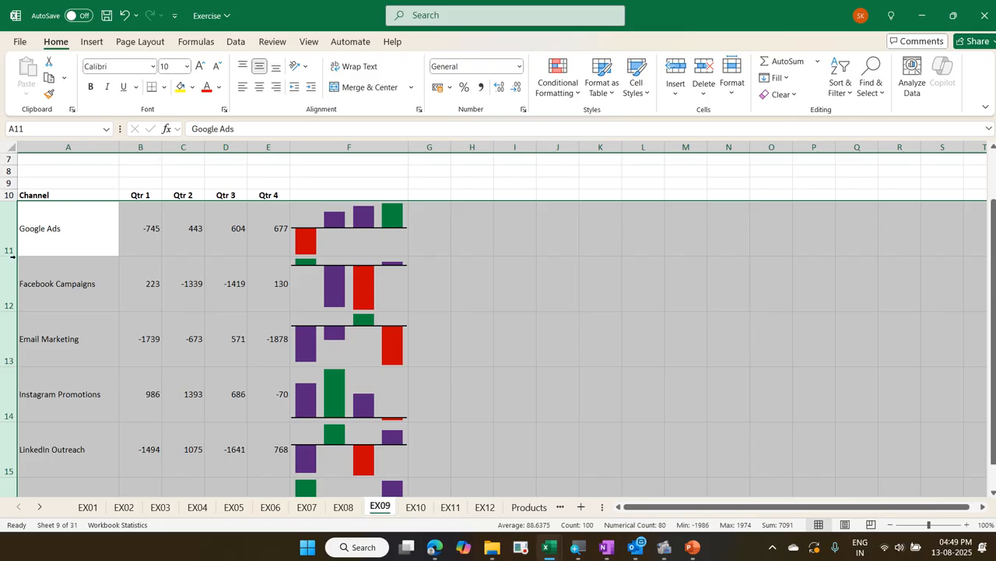
{"action": "key", "text": "ctrl+z"}
{"action": "key", "text": "ctrl+z"}
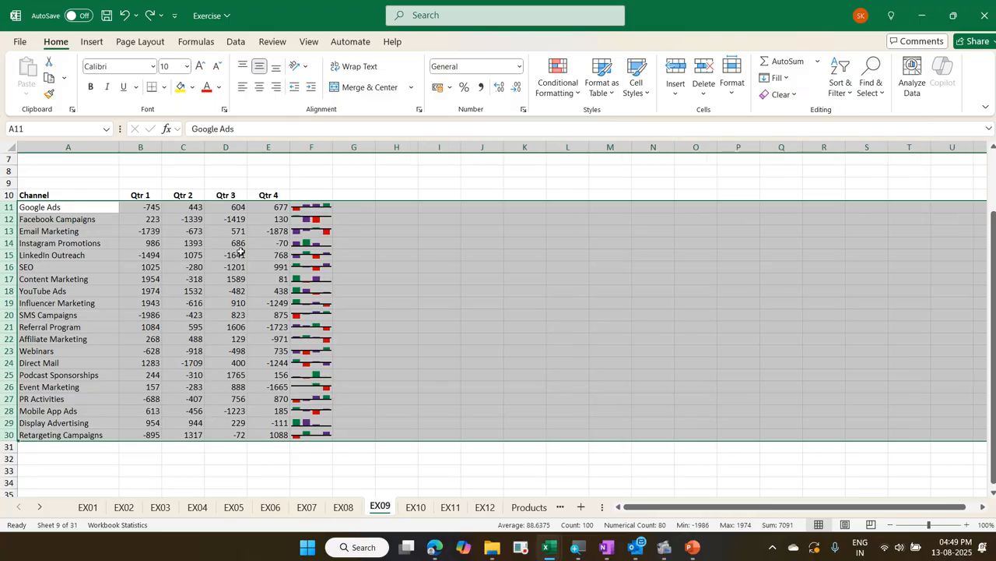
Widen column F to about three times its width so the column sparklines have more room
{"action": "left_click", "coordinate": [315, 207]}
{"action": "left_click_drag", "start_coordinate": [331, 148], "coordinate": [415, 167]}
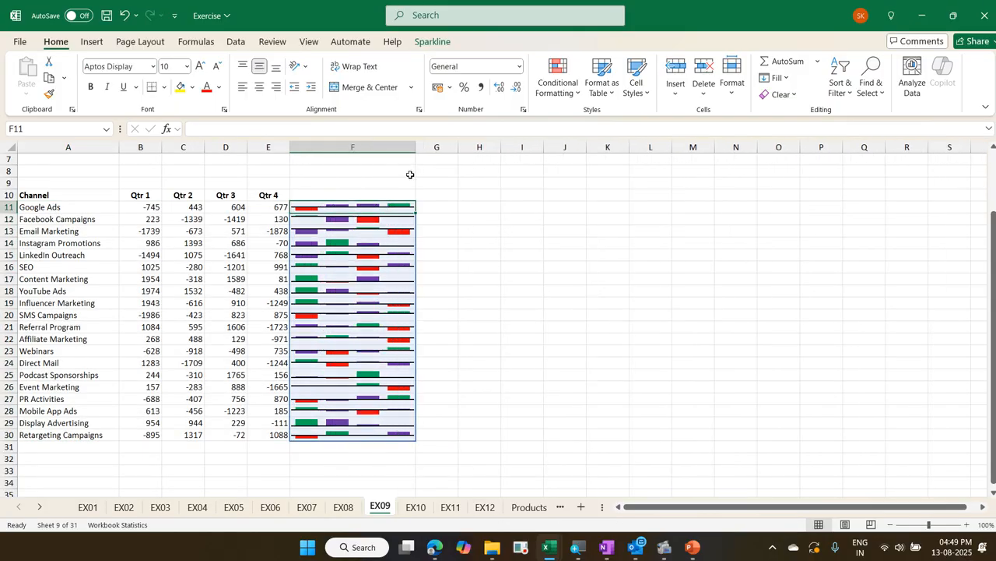
{"action": "left_click", "coordinate": [27, 209]}
{"action": "key", "text": "ctrl+a"}
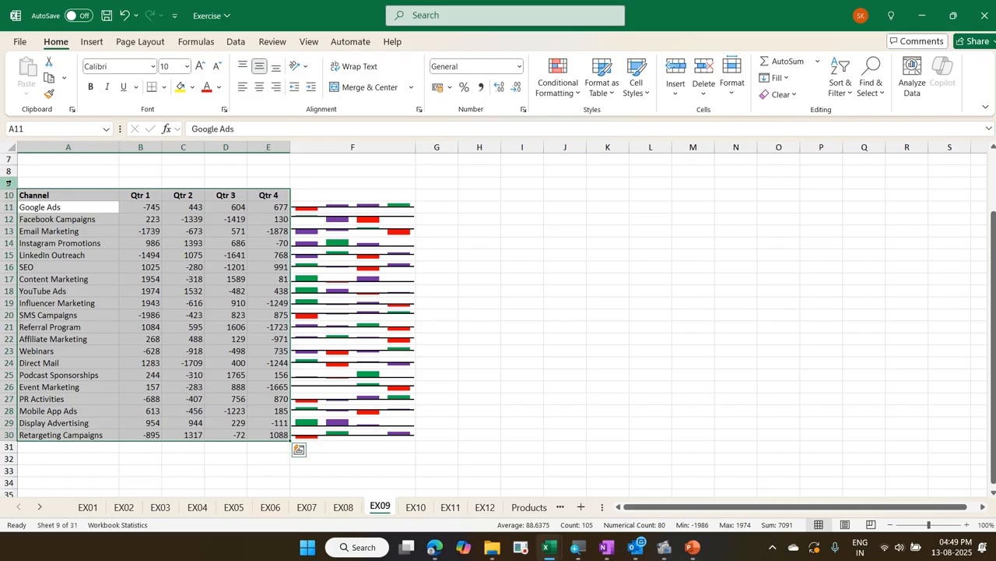
{"action": "left_click_drag", "start_coordinate": [15, 201], "coordinate": [17, 231]}
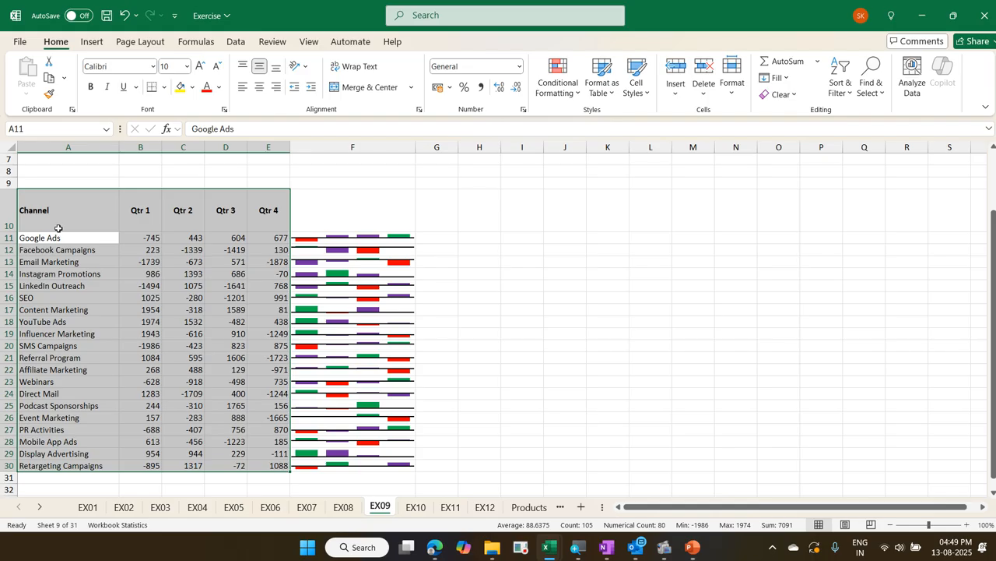
{"action": "key", "text": "ctrl+z"}
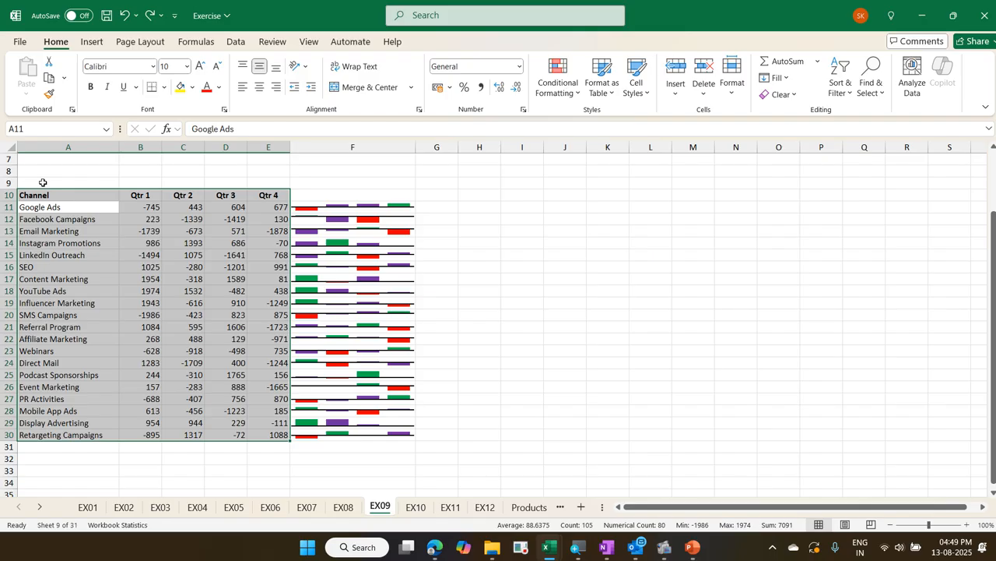
{"action": "left_click", "coordinate": [90, 243]}
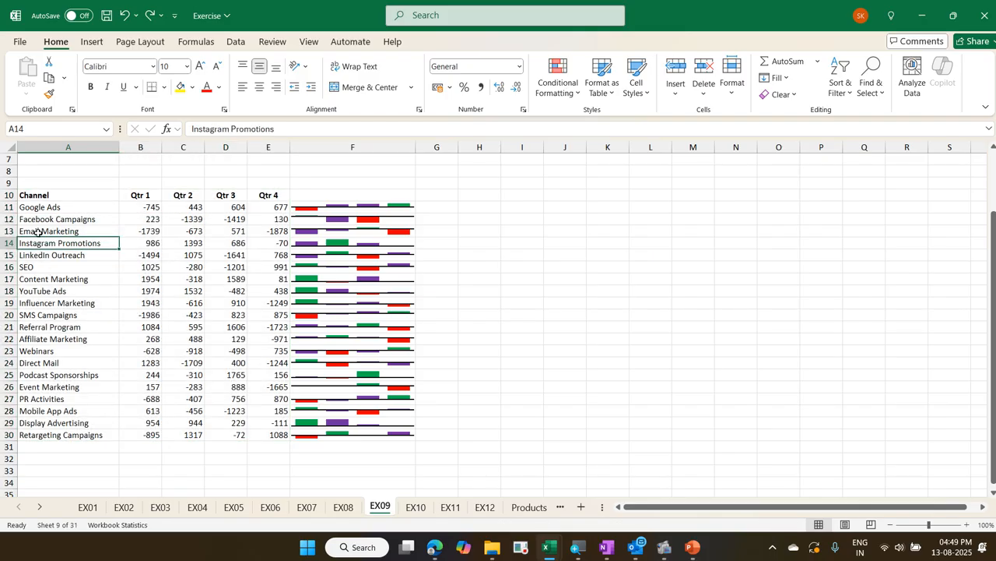
Select the entire rows 11 to 30 and increase their height to about four times as tall
{"action": "left_click", "coordinate": [33, 209]}
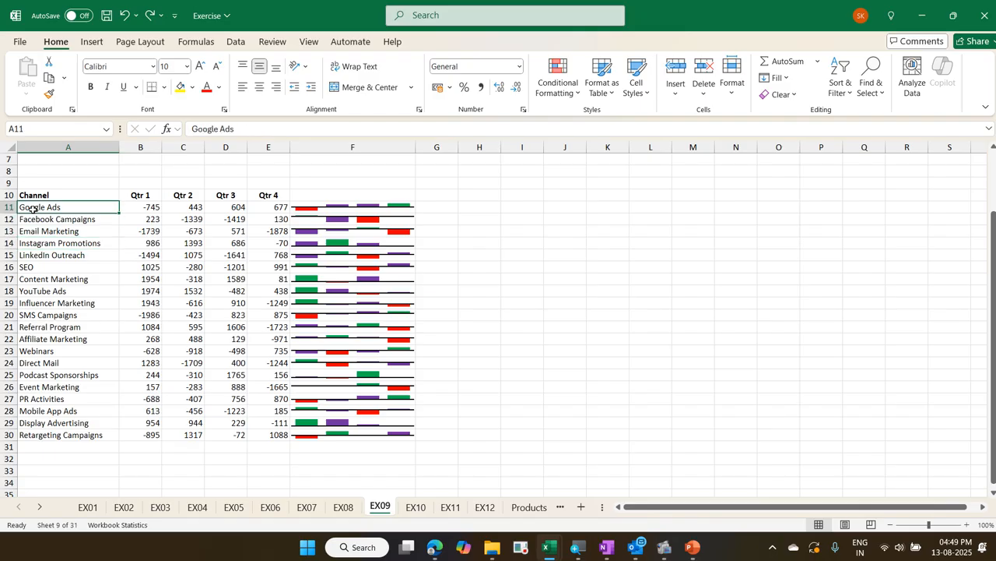
{"action": "key", "text": "shift+space"}
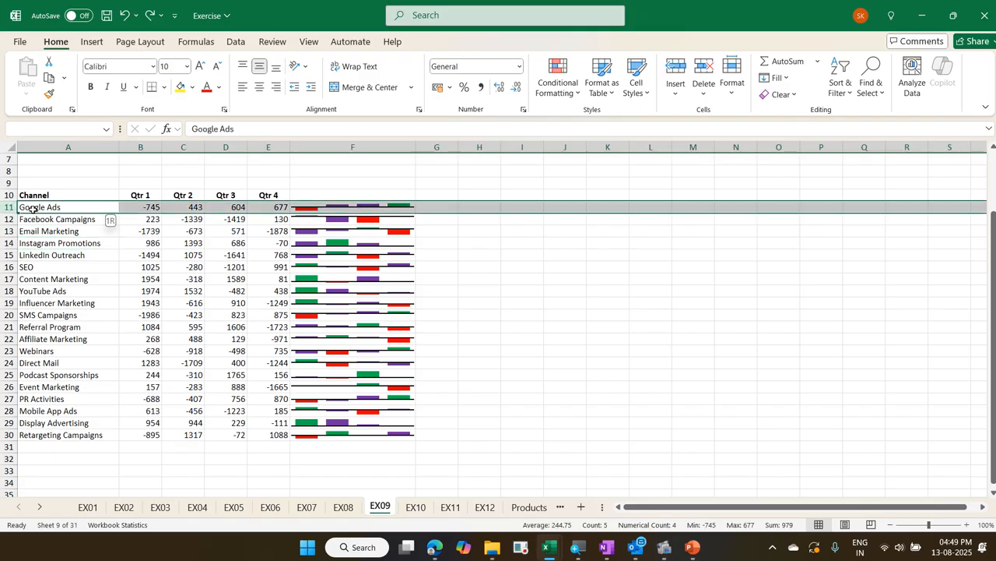
{"action": "key", "text": "ctrl+shift+Down"}
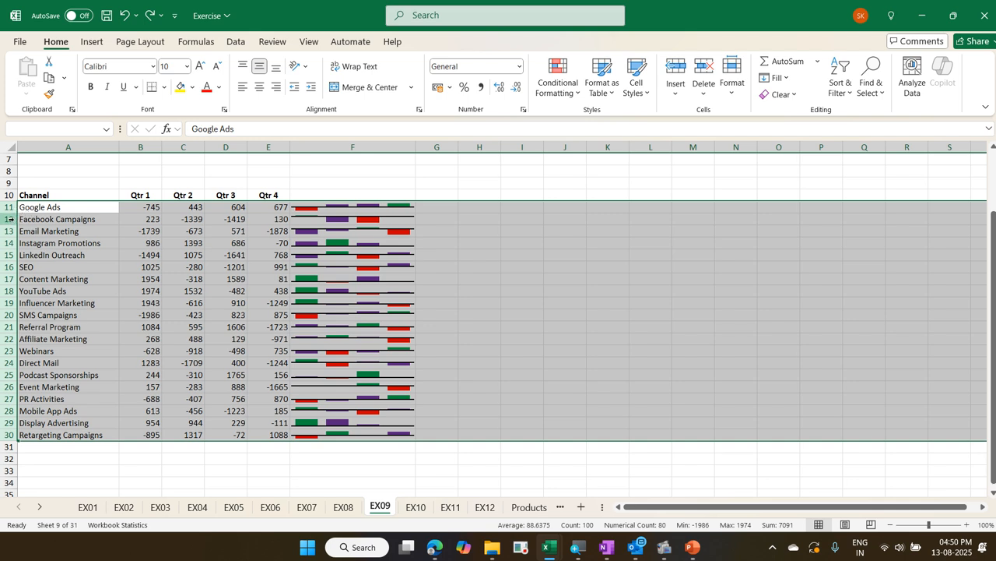
{"action": "left_click_drag", "start_coordinate": [10, 213], "coordinate": [13, 251]}
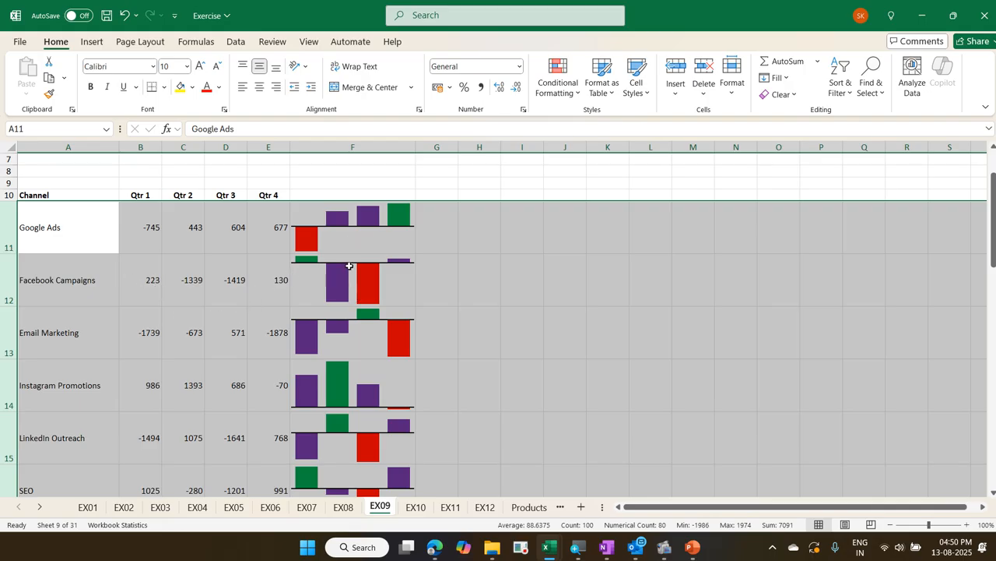
Try clearing only the selected sparkline in F11, and undo the clearing
{"action": "left_click", "coordinate": [350, 242]}
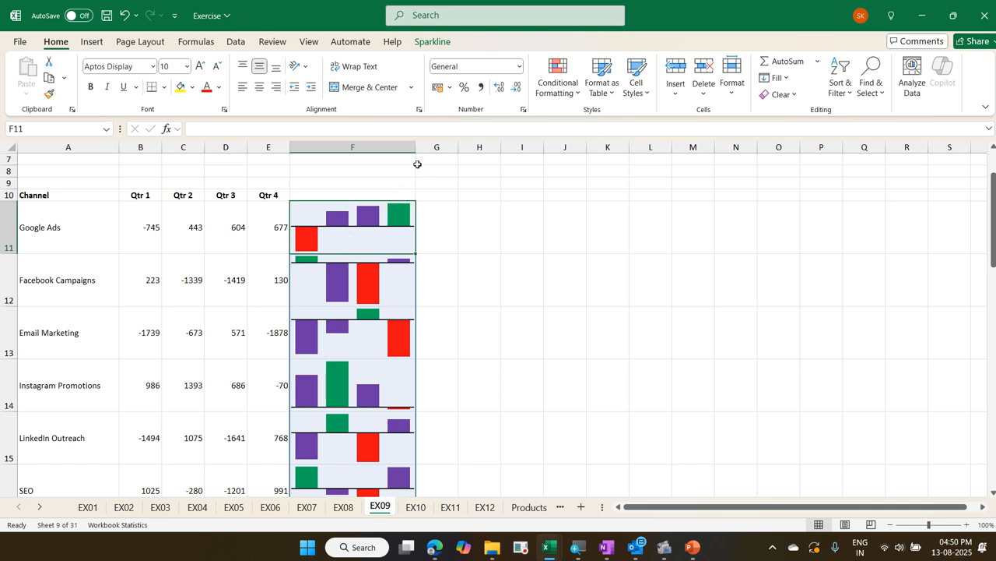
{"action": "left_click", "coordinate": [435, 43]}
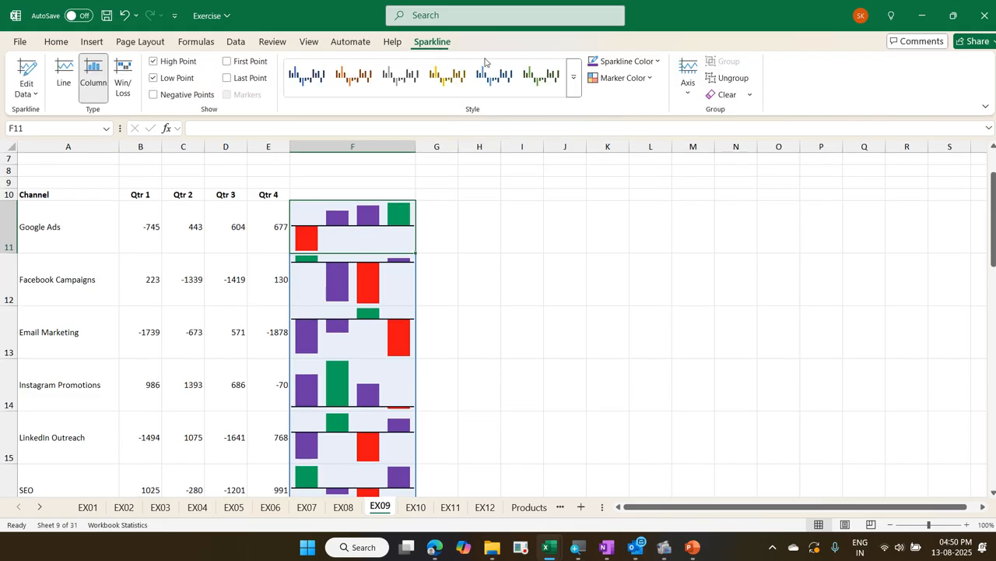
{"action": "left_click", "coordinate": [748, 97]}
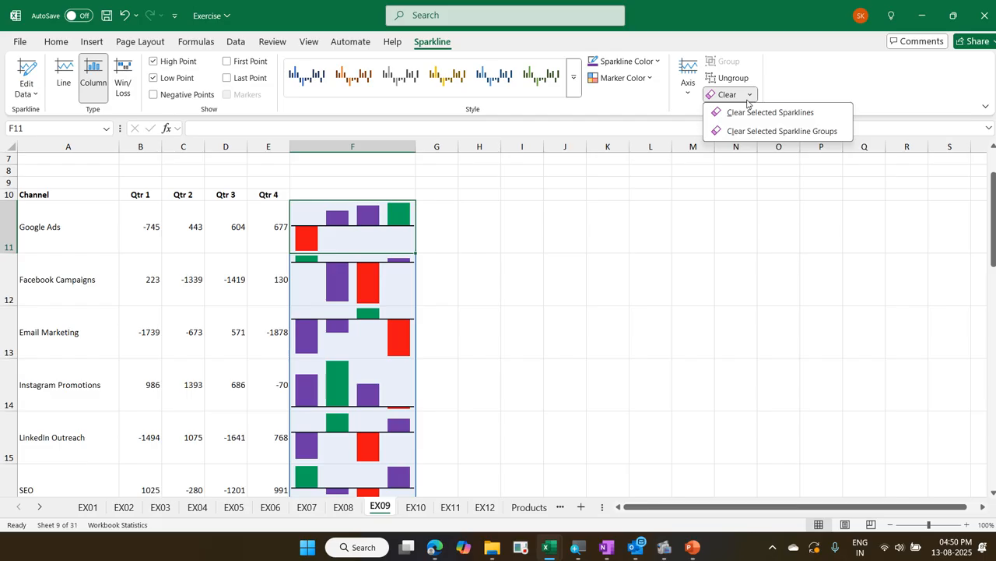
{"action": "left_click", "coordinate": [379, 225]}
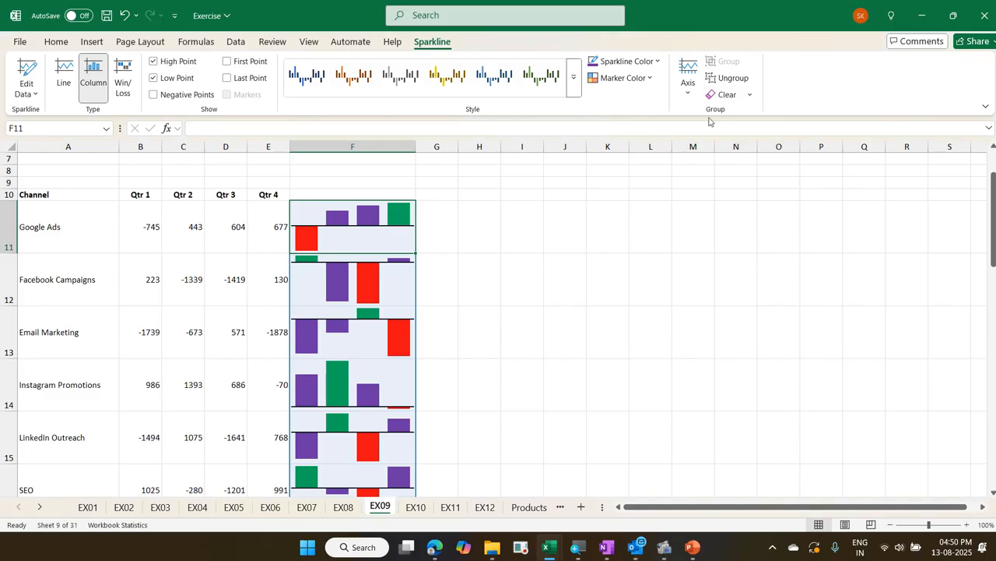
{"action": "left_click", "coordinate": [751, 94]}
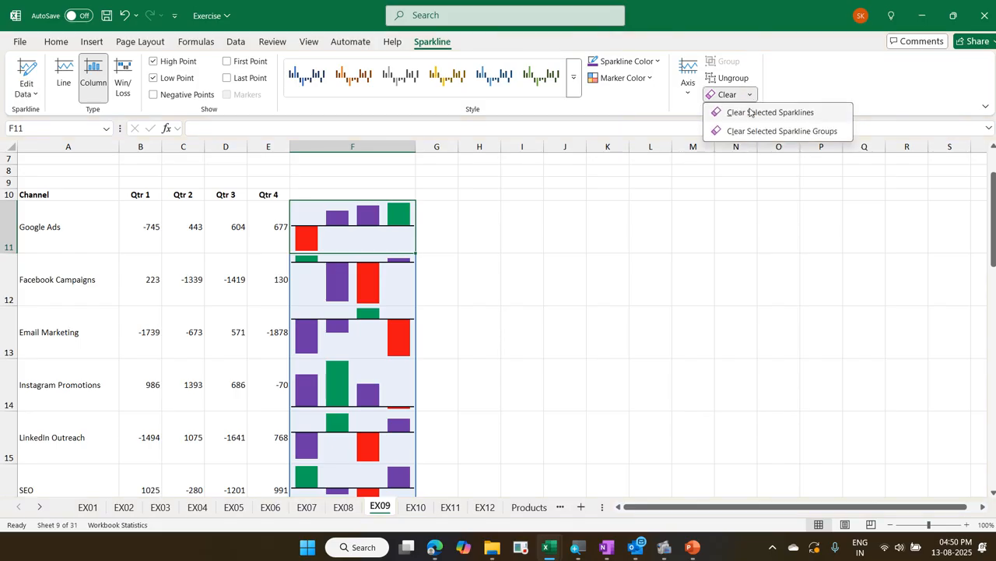
{"action": "left_click", "coordinate": [750, 112]}
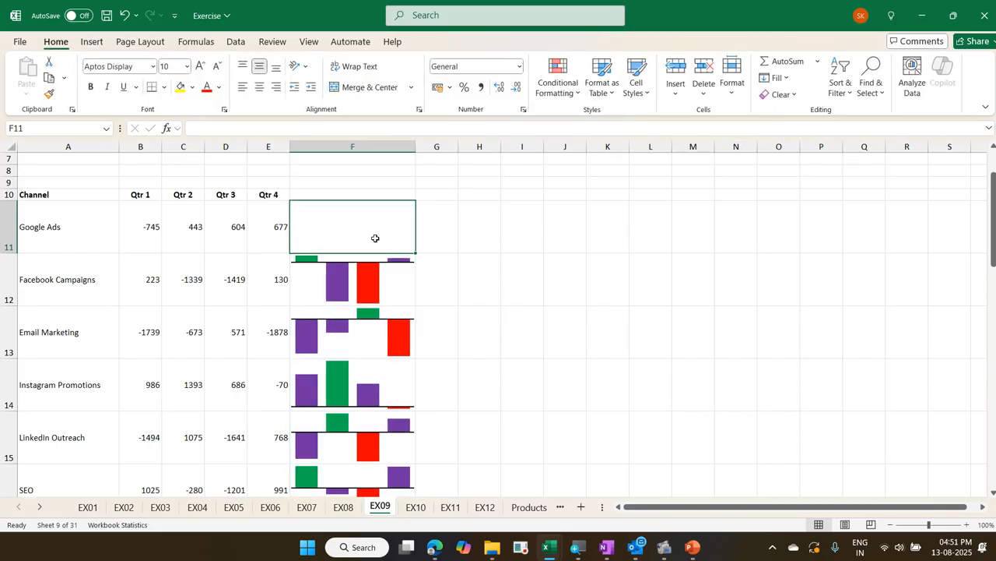
{"action": "key", "text": "ctrl+z"}
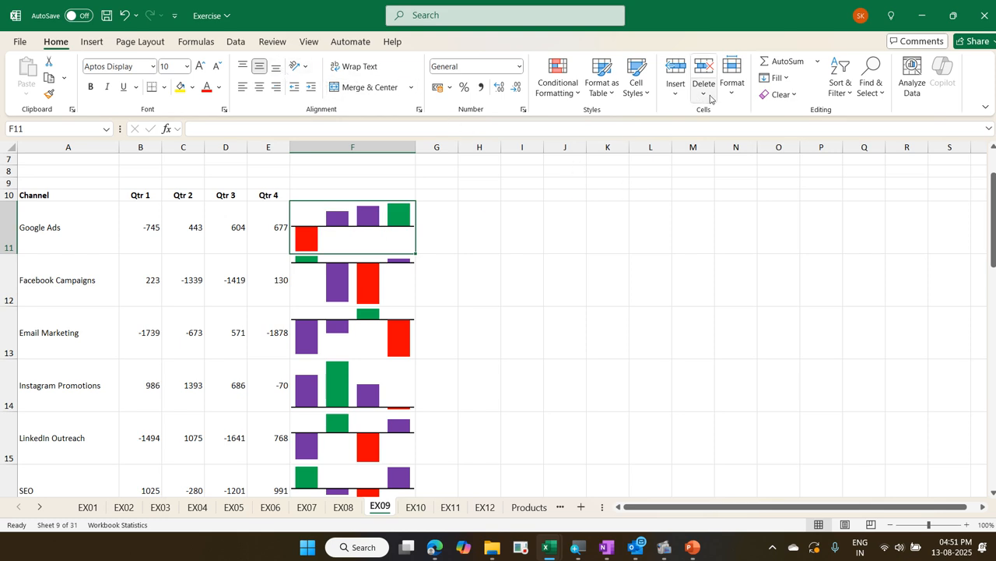
Select the sparkline in F13 and look at the options for clearing selected sparklines or their whole group
{"action": "left_click", "coordinate": [385, 319]}
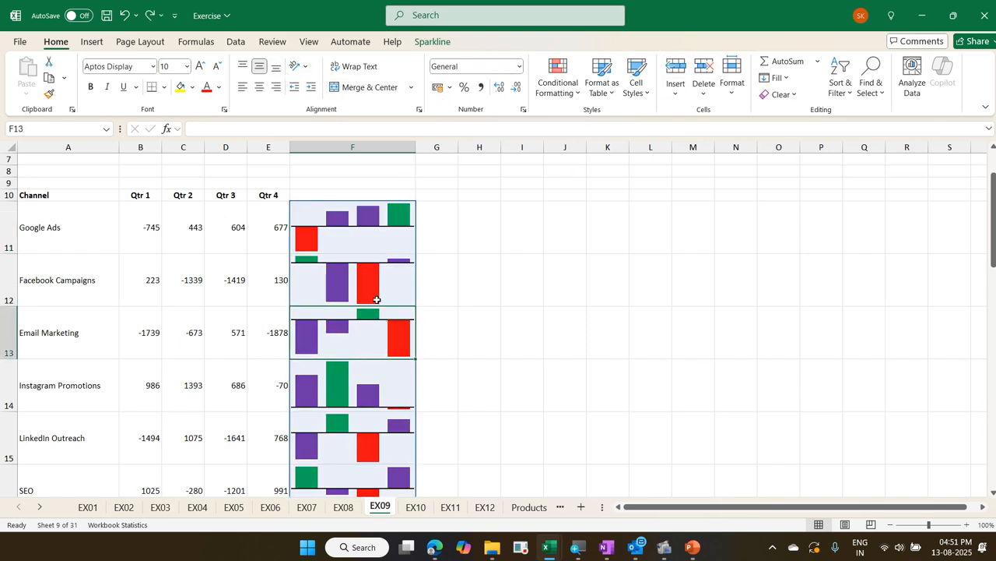
{"action": "left_click", "coordinate": [432, 41]}
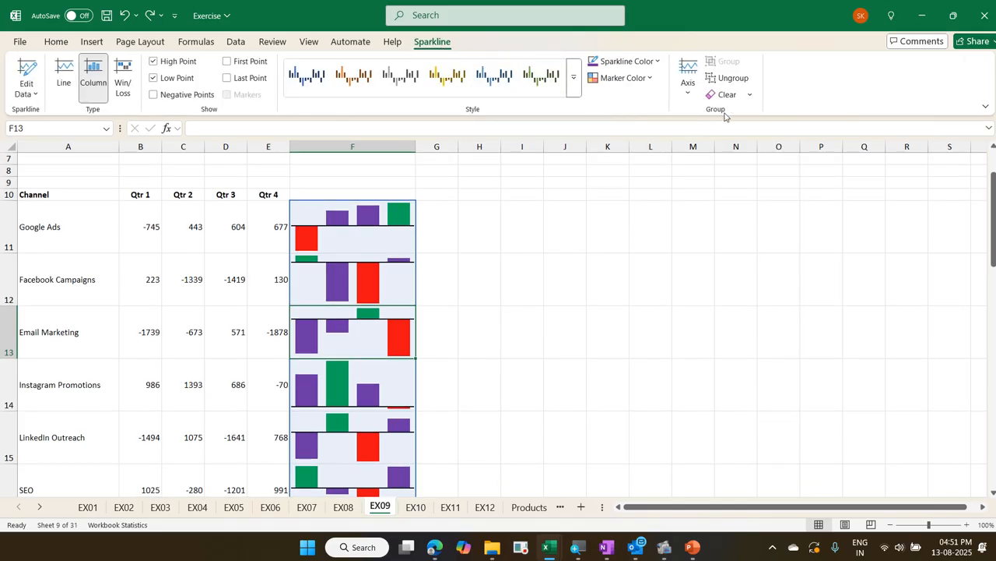
{"action": "left_click", "coordinate": [749, 95]}
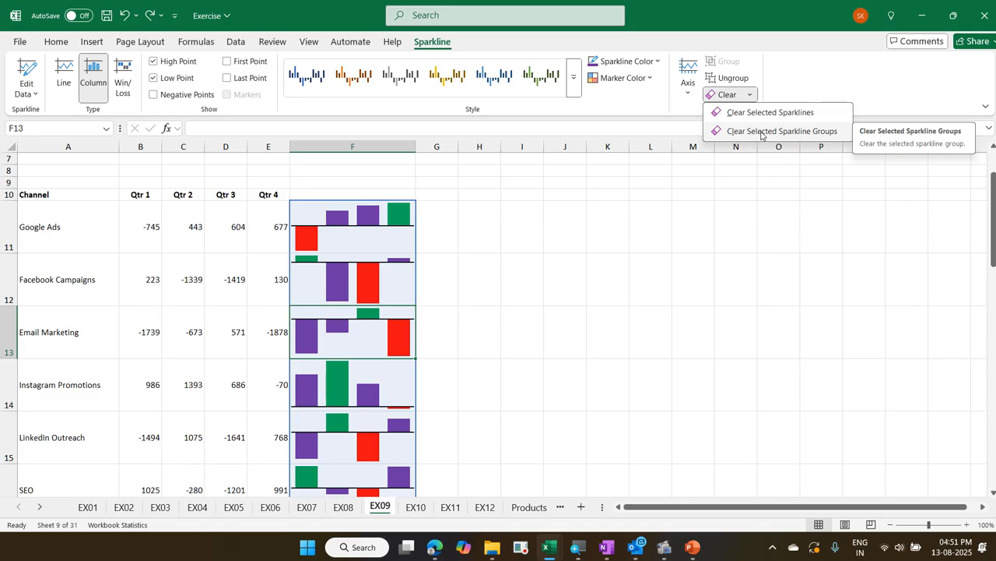
{"action": "key", "text": "Escape"}
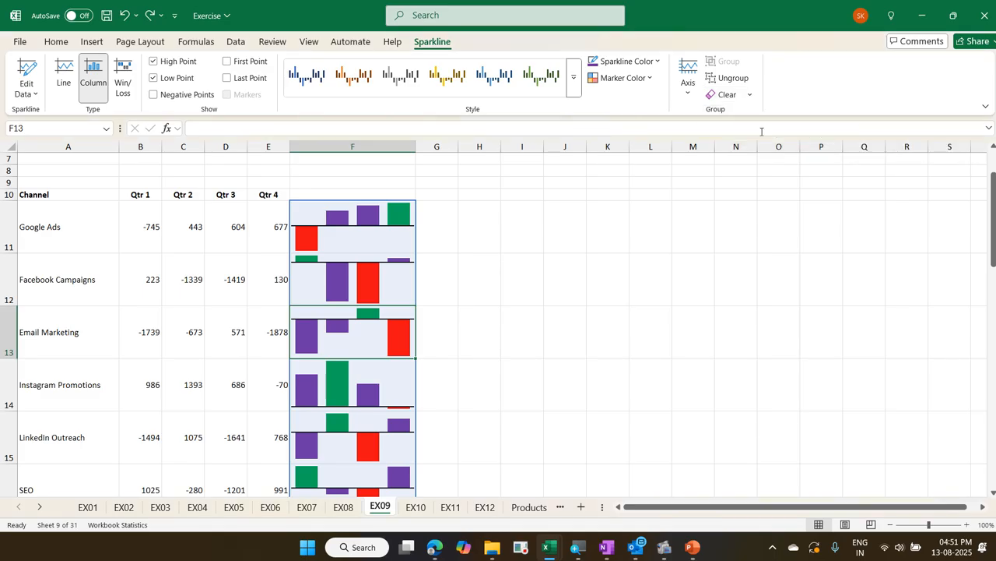
Select the sparkline in F11 and examine the sparkline colour choices against its high, low and ordinary columns
{"action": "left_click", "coordinate": [383, 243]}
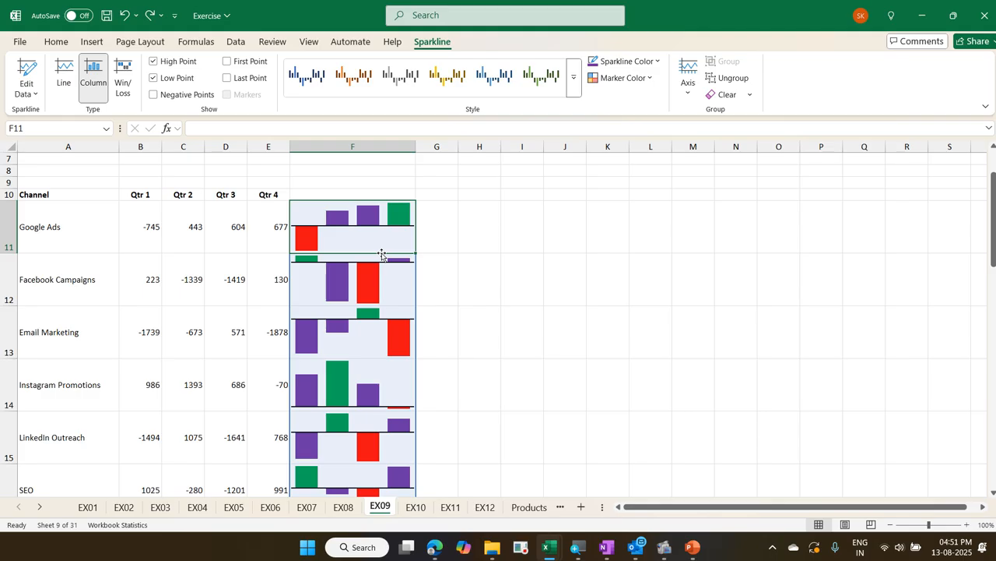
{"action": "left_click", "coordinate": [658, 62]}
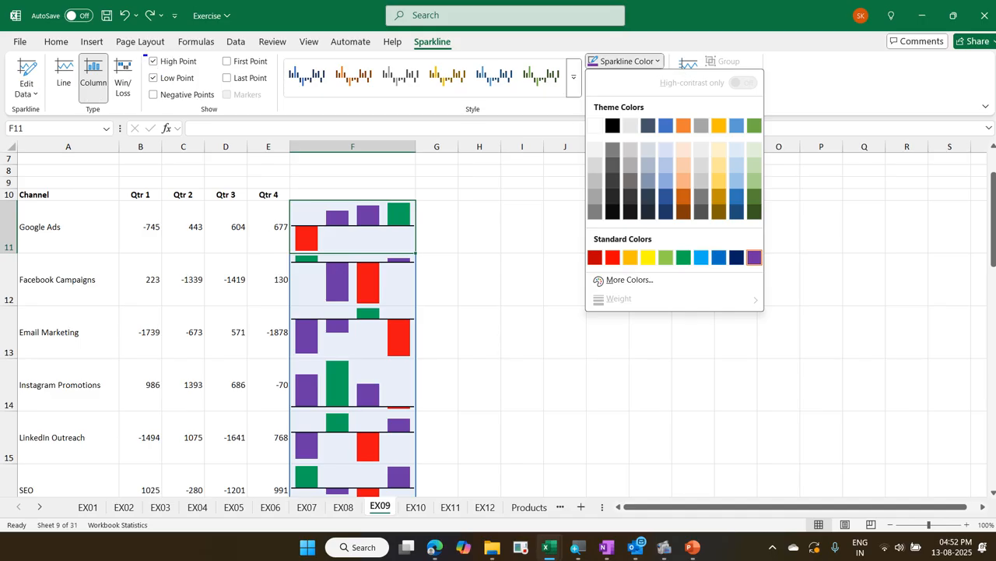
{"action": "left_click_drag", "start_coordinate": [143, 53], "coordinate": [199, 83]}
{"action": "left_click_drag", "start_coordinate": [306, 221], "coordinate": [320, 203]}
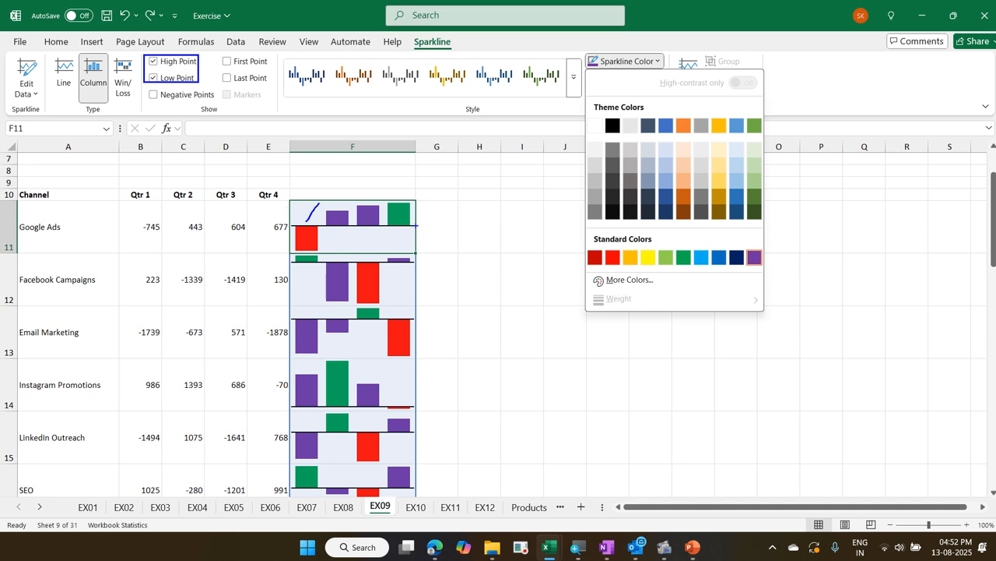
{"action": "left_click_drag", "start_coordinate": [409, 223], "coordinate": [435, 195]}
{"action": "mouse_move", "coordinate": [330, 248]}
{"action": "left_mouse_down"}
{"action": "mouse_move", "coordinate": [351, 240]}
{"action": "mouse_move", "coordinate": [372, 203]}
{"action": "mouse_move", "coordinate": [316, 224]}
{"action": "mouse_move", "coordinate": [329, 246]}
{"action": "left_mouse_up"}
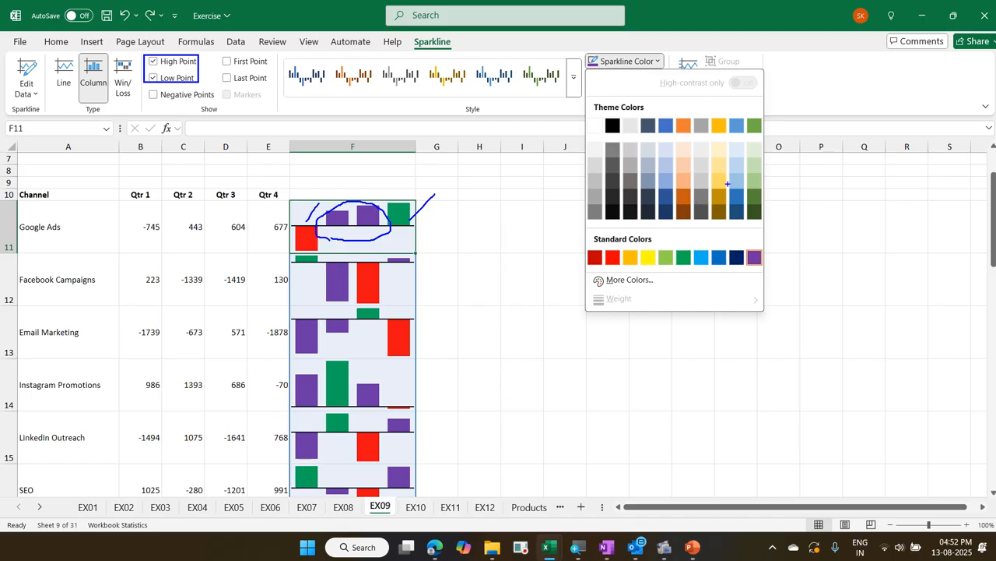
{"action": "left_click_drag", "start_coordinate": [744, 244], "coordinate": [771, 266]}
{"action": "key", "text": "Escape"}
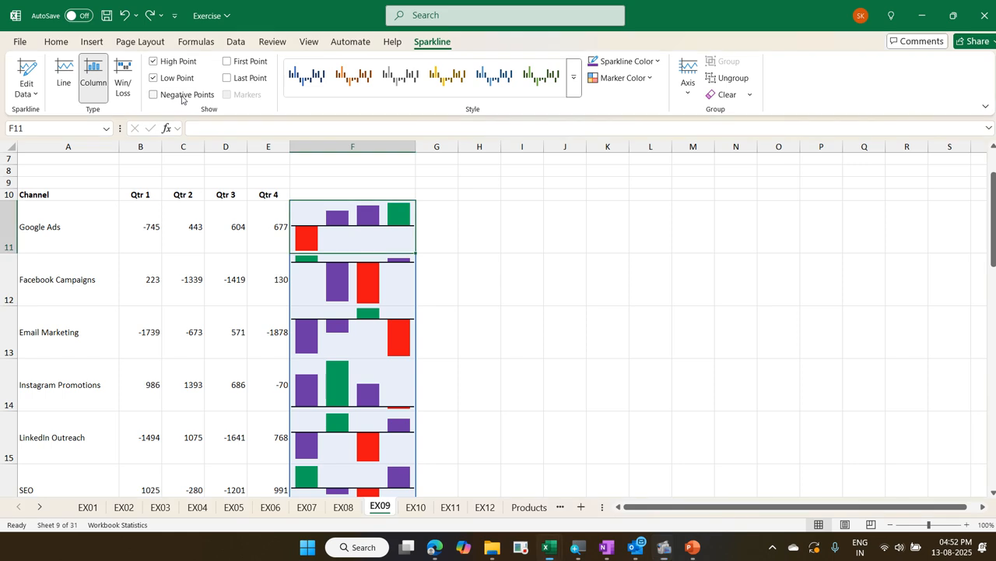
Try highlighting the negative points of the column sparklines, and turn that highlighting off again
{"action": "left_click", "coordinate": [171, 100]}
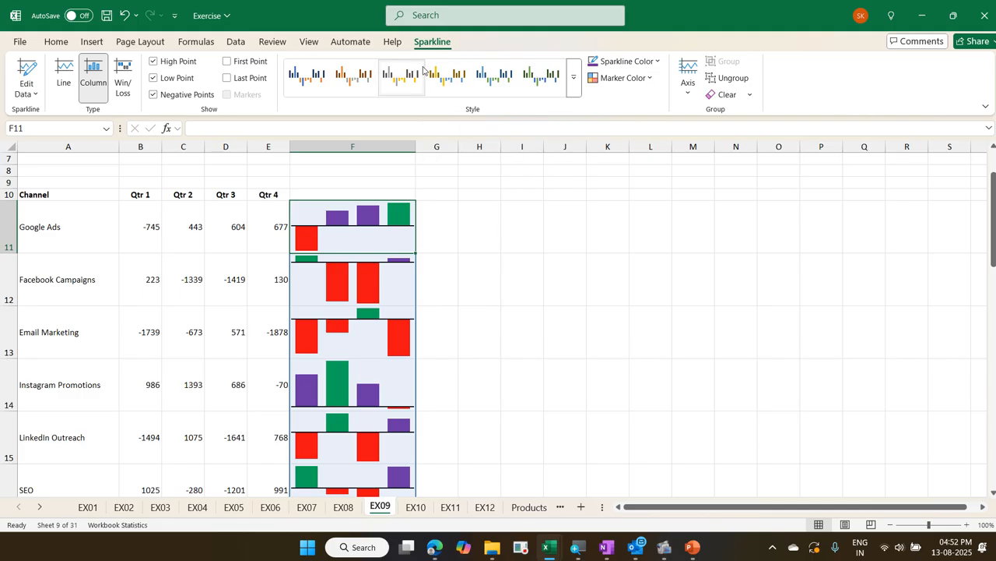
{"action": "left_click", "coordinate": [208, 95]}
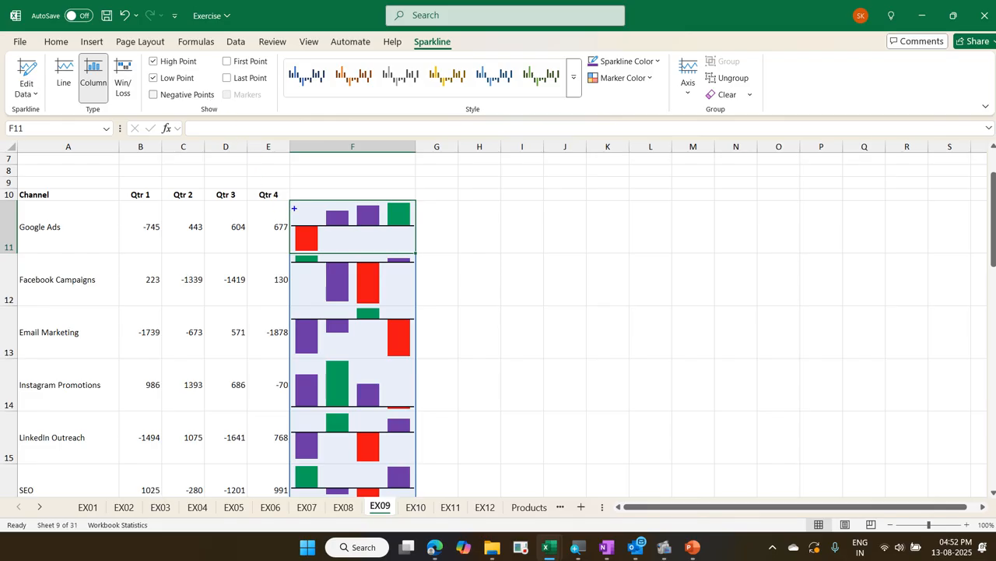
{"action": "mouse_move", "coordinate": [294, 208]}
{"action": "left_mouse_down"}
{"action": "mouse_move", "coordinate": [313, 226]}
{"action": "mouse_move", "coordinate": [370, 203]}
{"action": "left_mouse_up"}
{"action": "key", "text": "Escape"}
Select the Google Ads quarterly values in B11:E11 and examine the sparkline types offered by Quick Analysis and the insert commands
{"action": "left_click_drag", "start_coordinate": [143, 218], "coordinate": [260, 218]}
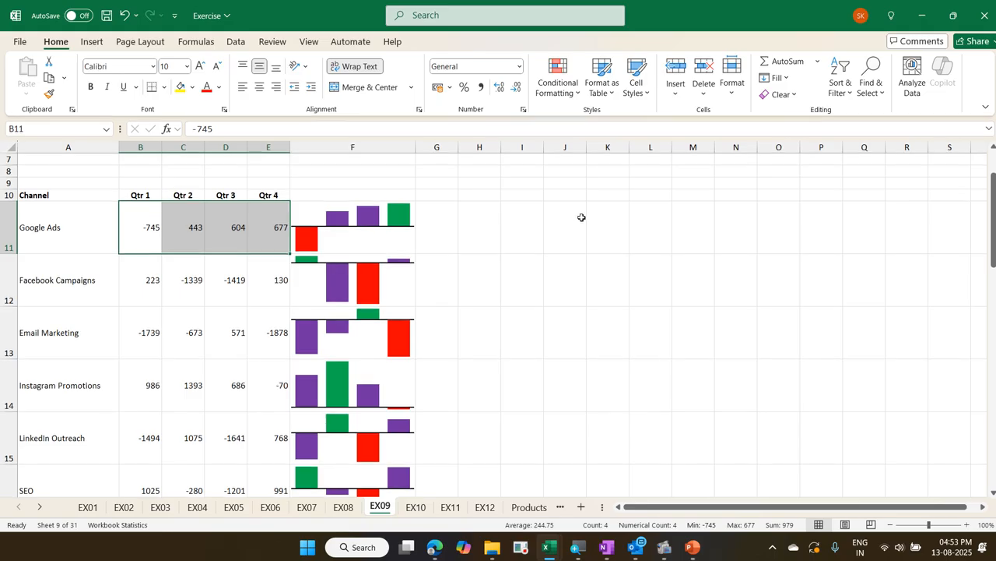
{"action": "key", "text": "ctrl+q"}
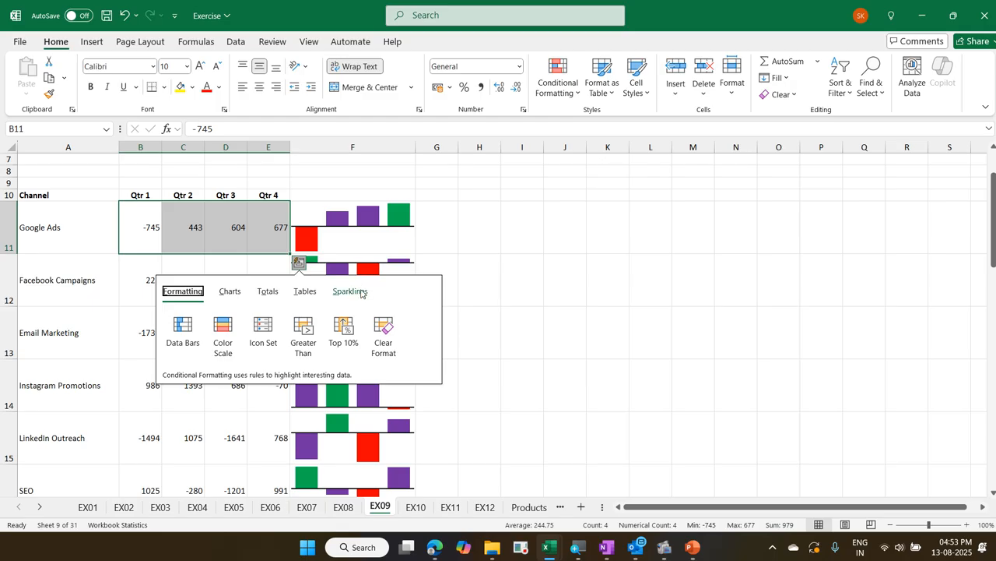
{"action": "left_click", "coordinate": [359, 293]}
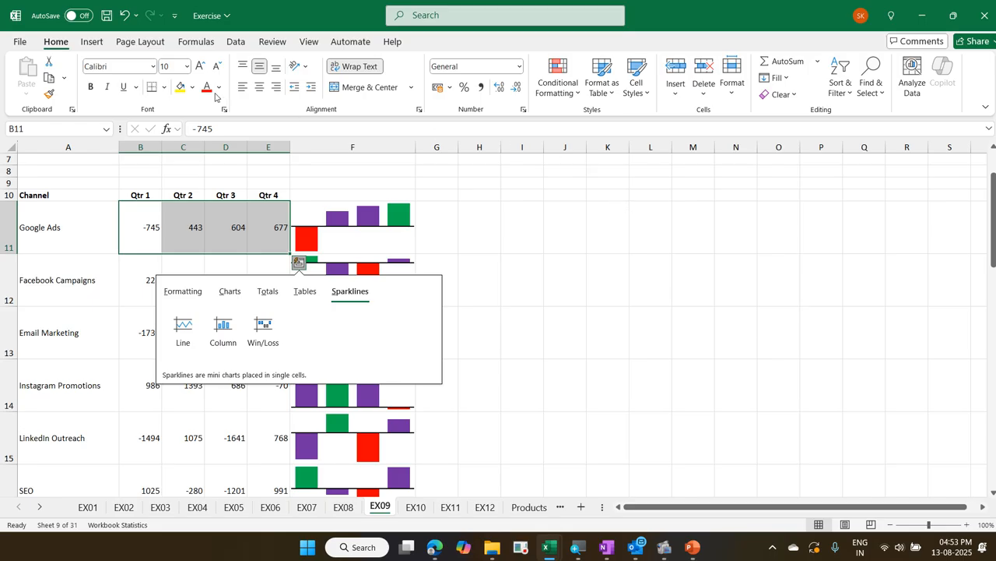
{"action": "left_click", "coordinate": [97, 45]}
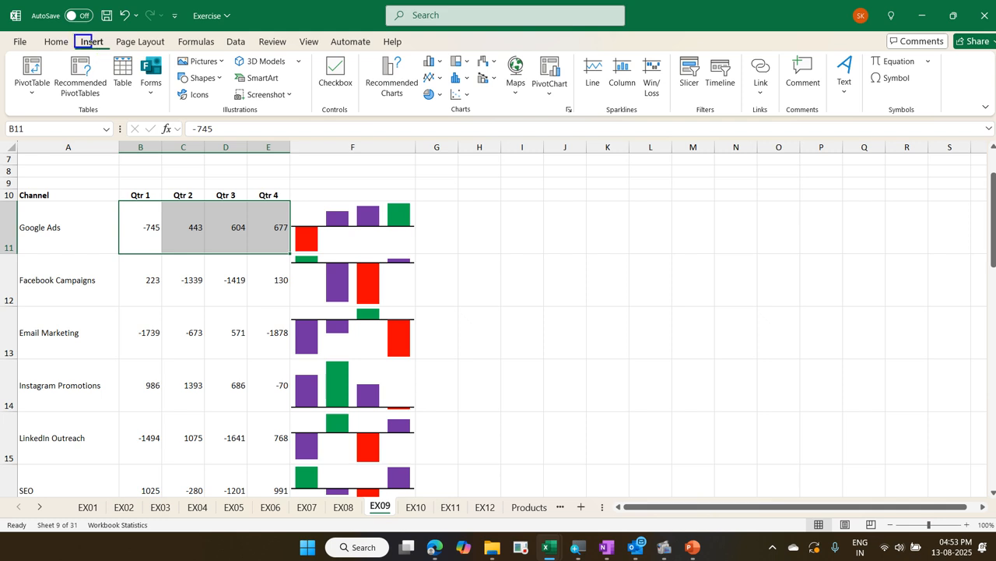
{"action": "left_click", "coordinate": [92, 41]}
{"action": "mouse_move", "coordinate": [572, 47]}
{"action": "left_mouse_down"}
{"action": "mouse_move", "coordinate": [658, 104]}
{"action": "mouse_move", "coordinate": [671, 145]}
{"action": "mouse_move", "coordinate": [677, 124]}
{"action": "left_mouse_up"}
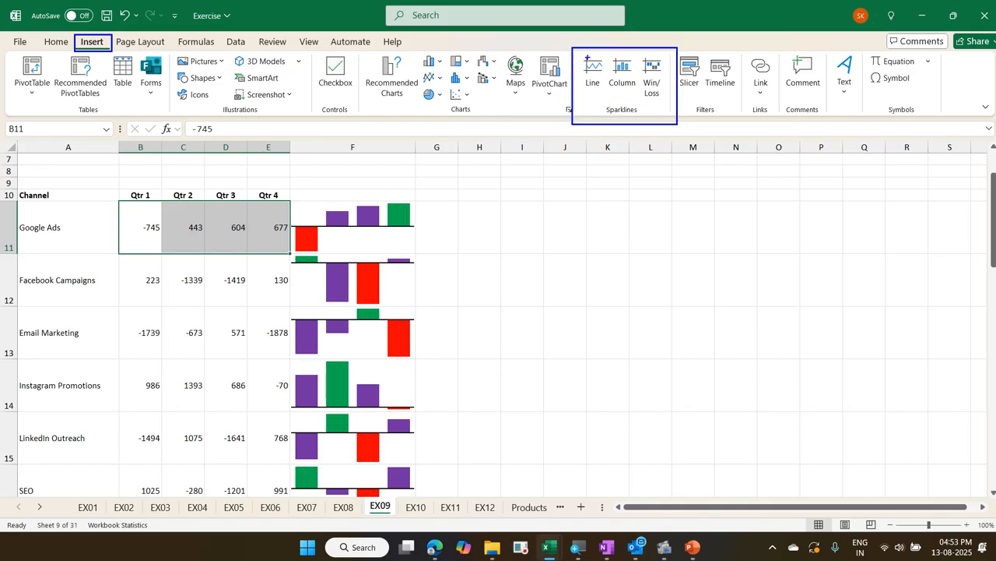
{"action": "mouse_move", "coordinate": [587, 51]}
{"action": "left_mouse_down"}
{"action": "mouse_move", "coordinate": [598, 42]}
{"action": "mouse_move", "coordinate": [618, 53]}
{"action": "mouse_move", "coordinate": [592, 57]}
{"action": "mouse_move", "coordinate": [606, 83]}
{"action": "left_mouse_up"}
{"action": "key", "text": "Escape"}
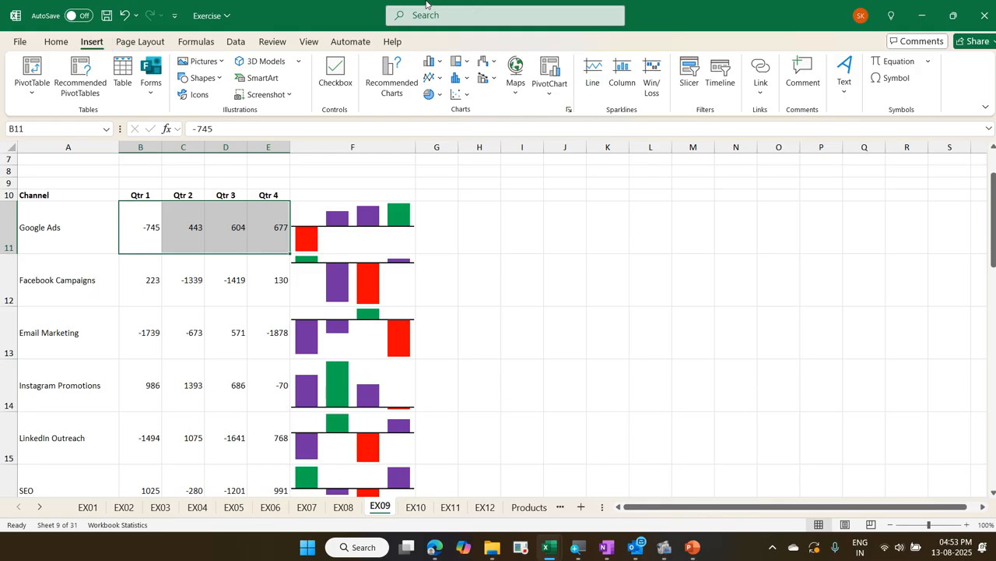
Shrink the workbook window and widen it slightly to check how the sparkline commands rearrange, and maximize it again
{"action": "left_click", "coordinate": [963, 17]}
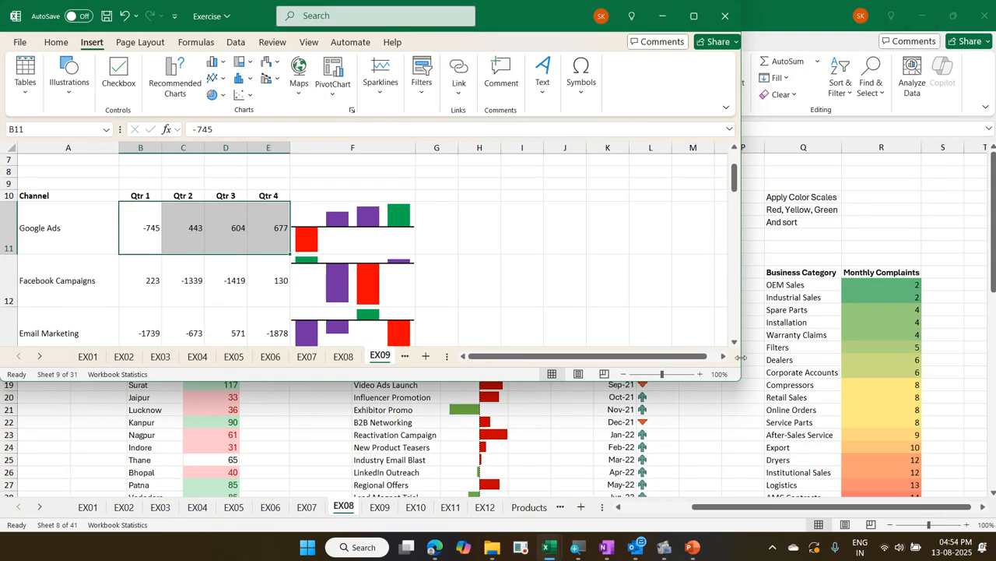
{"action": "left_click_drag", "start_coordinate": [740, 358], "coordinate": [793, 359]}
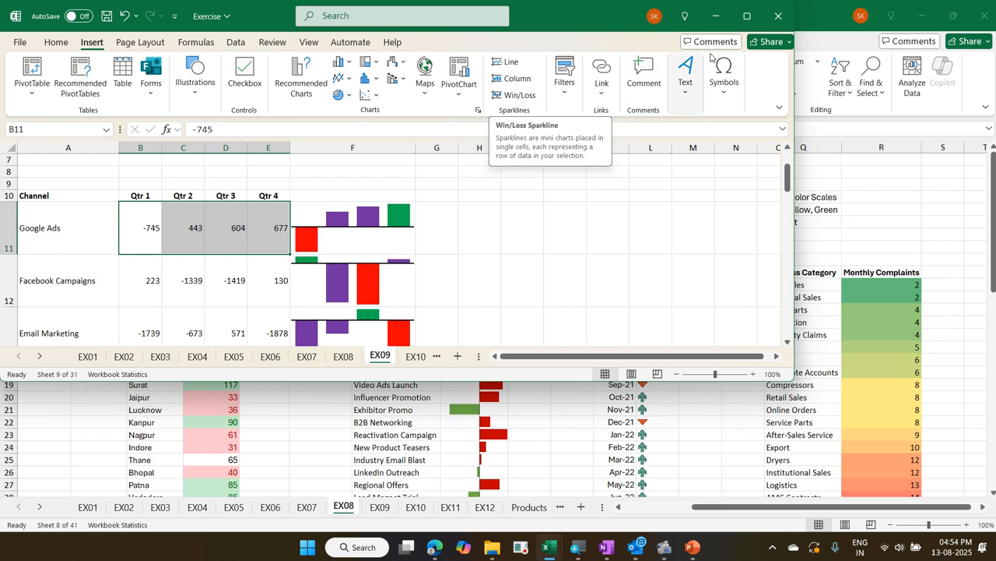
{"action": "left_click", "coordinate": [748, 26]}
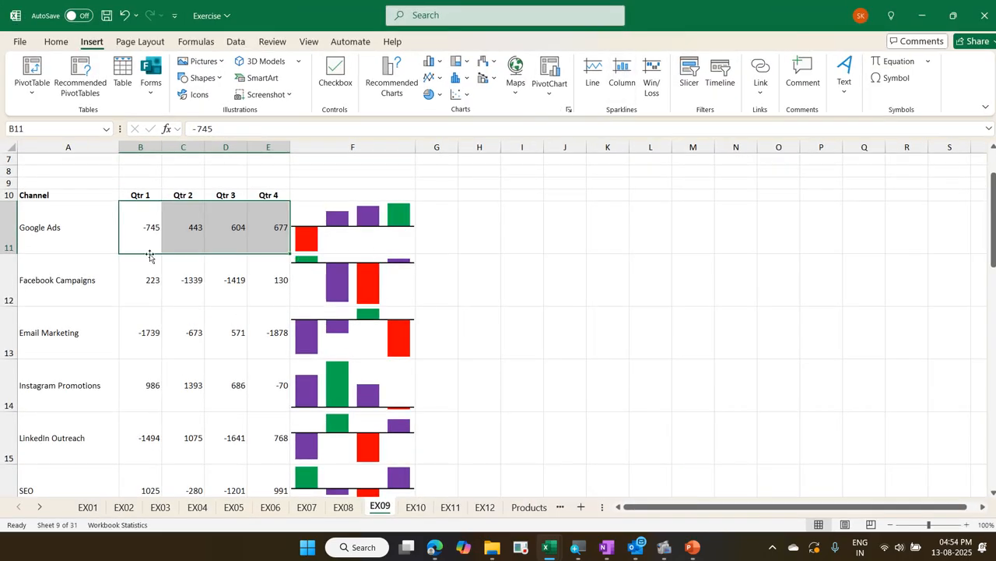
Insert a line sparkline for the Google Ads values in B11:E11 with H11 as its location
{"action": "left_click_drag", "start_coordinate": [142, 241], "coordinate": [262, 240]}
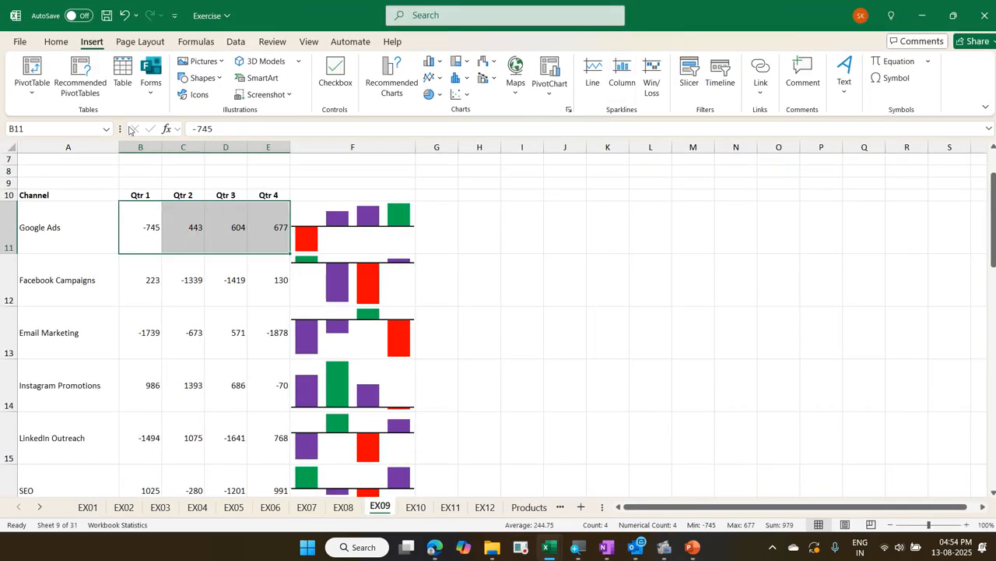
{"action": "left_click", "coordinate": [591, 81]}
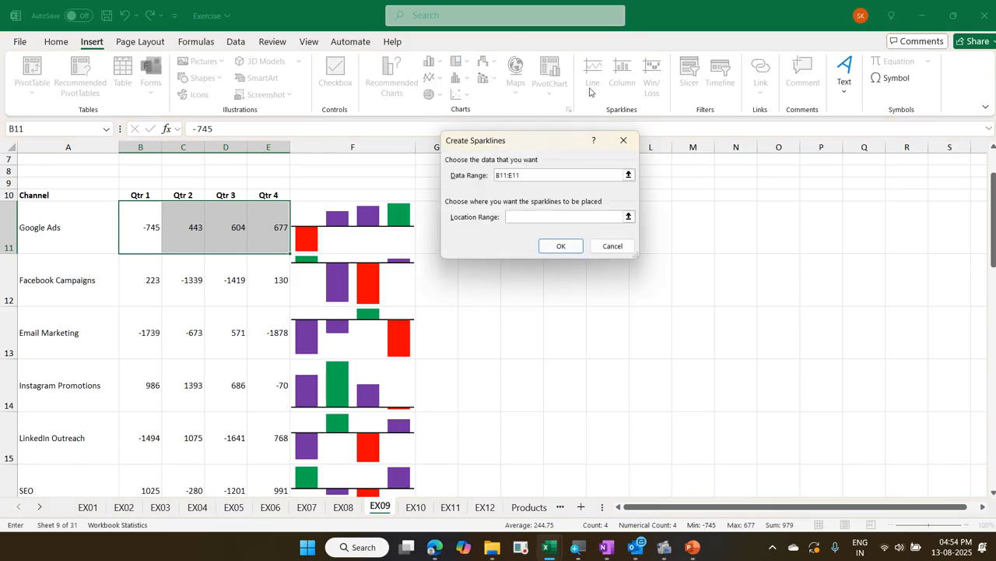
{"action": "left_click_drag", "start_coordinate": [571, 144], "coordinate": [743, 151]}
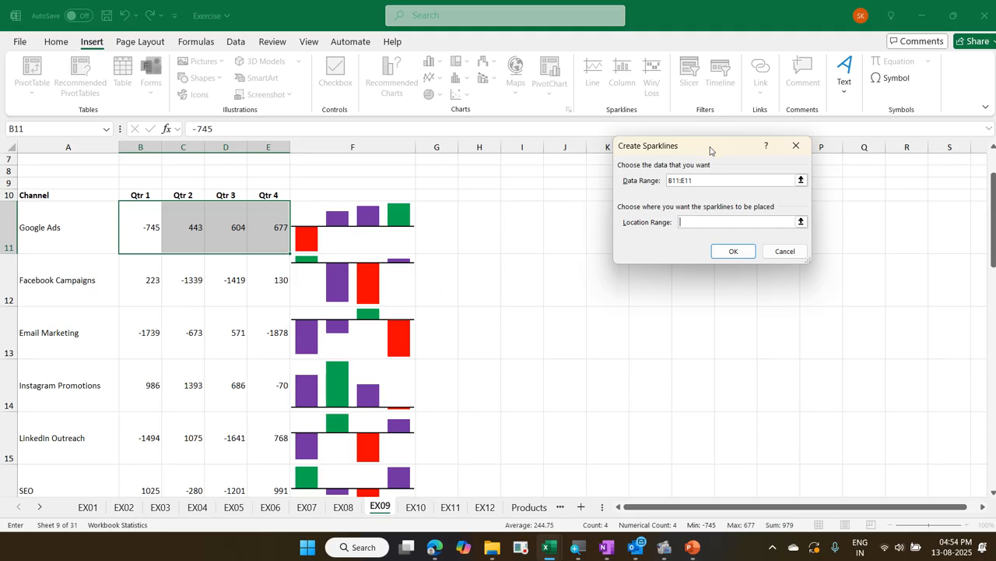
{"action": "left_click", "coordinate": [470, 225]}
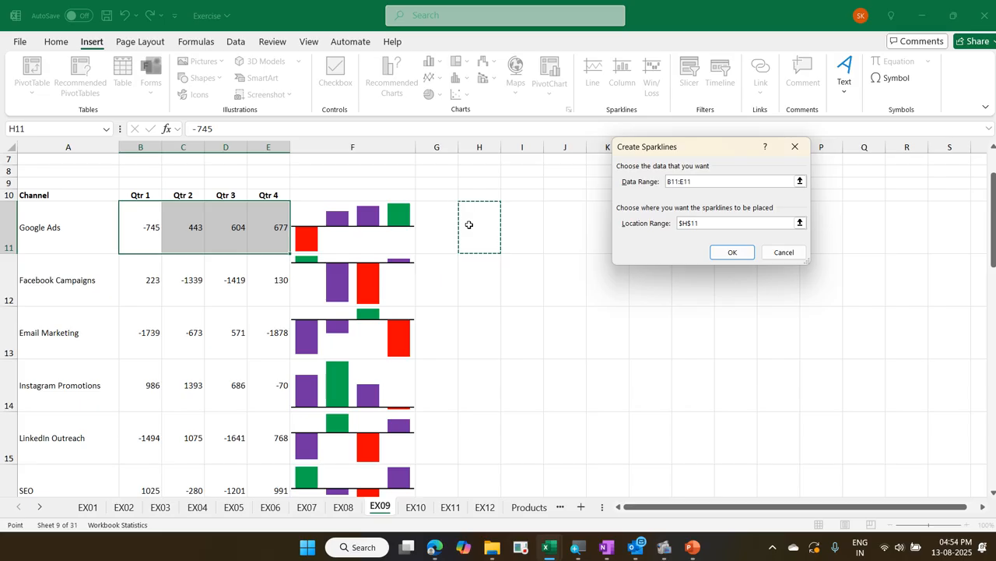
{"action": "left_click", "coordinate": [729, 252]}
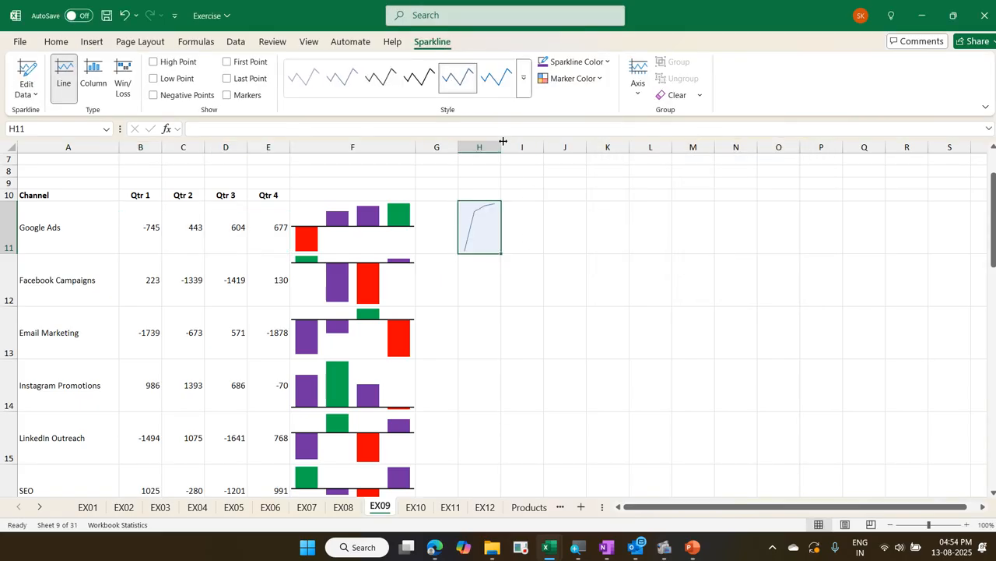
Widen column H to about three times its width and fill the line sparkline from H11 down to H30
{"action": "left_click_drag", "start_coordinate": [504, 141], "coordinate": [592, 141]}
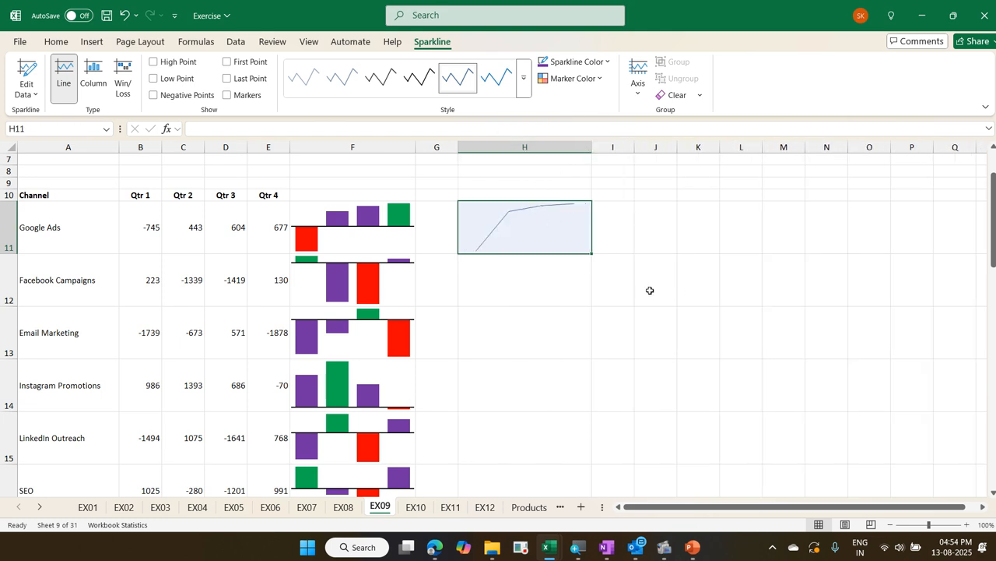
{"action": "left_click_drag", "start_coordinate": [593, 253], "coordinate": [569, 463]}
{"action": "scroll", "coordinate": [568, 464], "scroll_direction": "up", "scroll_amount": 5}
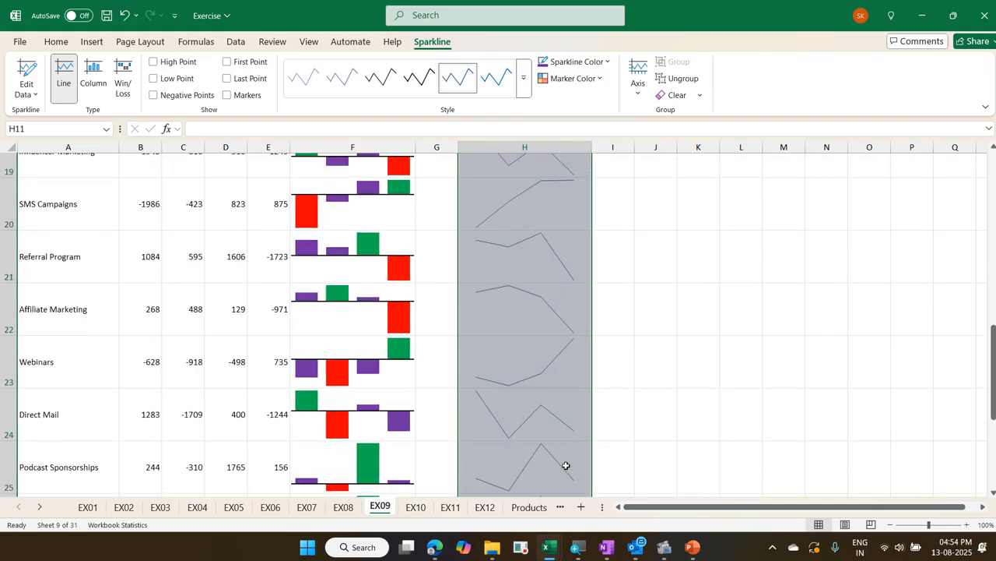
{"action": "scroll", "coordinate": [566, 467], "scroll_direction": "up", "scroll_amount": 3}
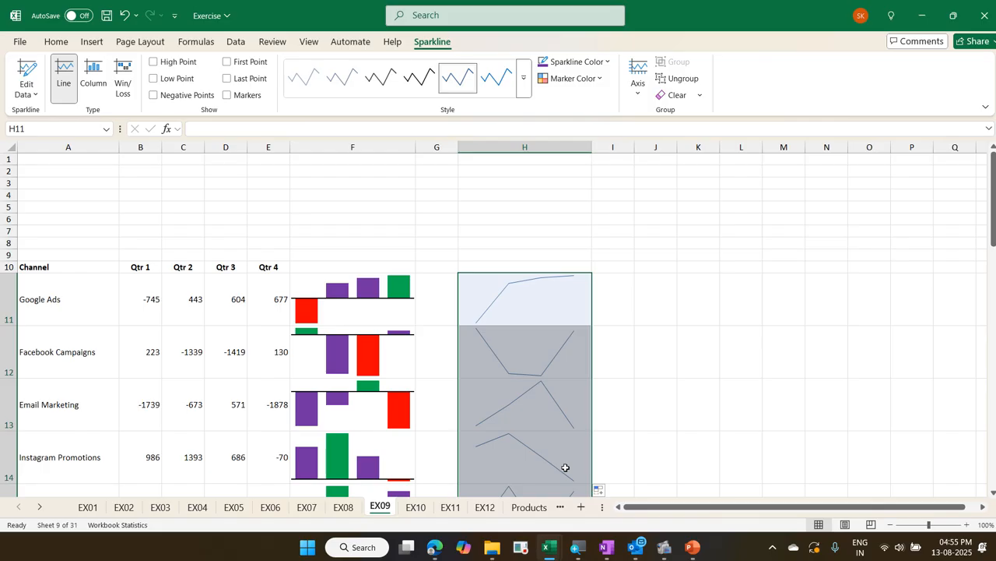
{"action": "scroll", "coordinate": [167, 379], "scroll_direction": "down", "scroll_amount": 3}
{"action": "scroll", "coordinate": [144, 335], "scroll_direction": "up", "scroll_amount": 1}
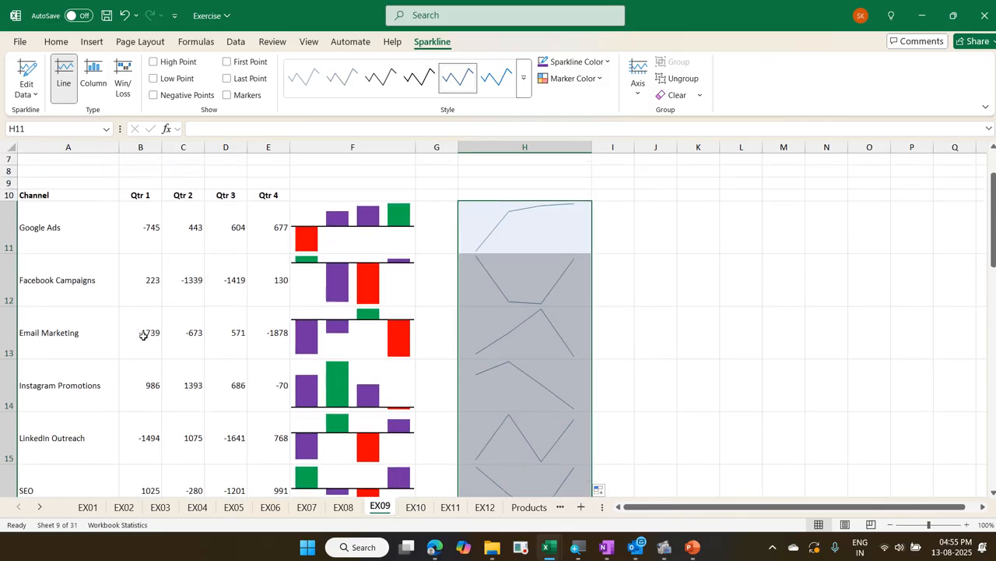
Try a line sparkline for the Qtr 1 values in B11:B30 at B31, filled across to E31, and undo it
{"action": "left_click", "coordinate": [144, 226]}
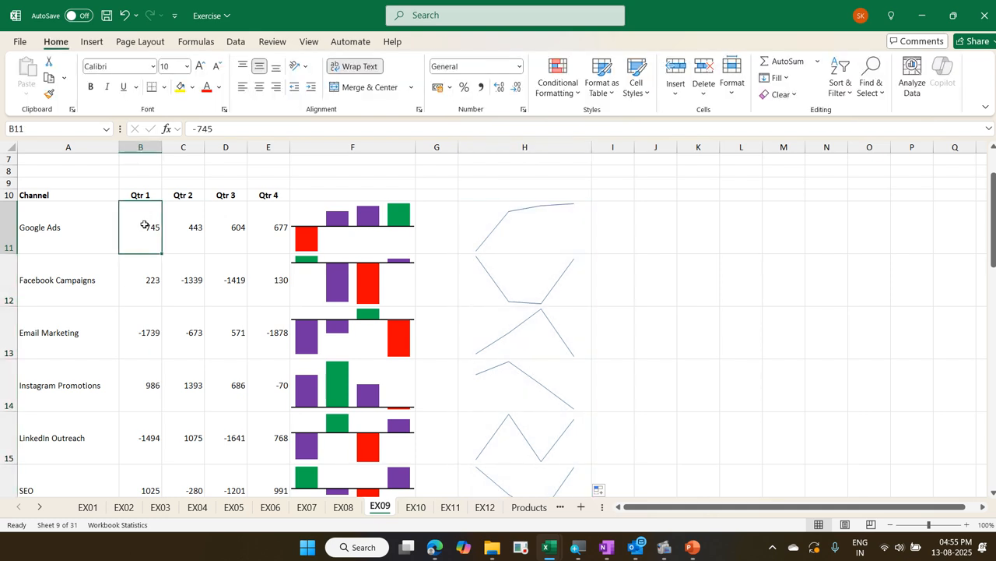
{"action": "key", "text": "ctrl+shift+Down"}
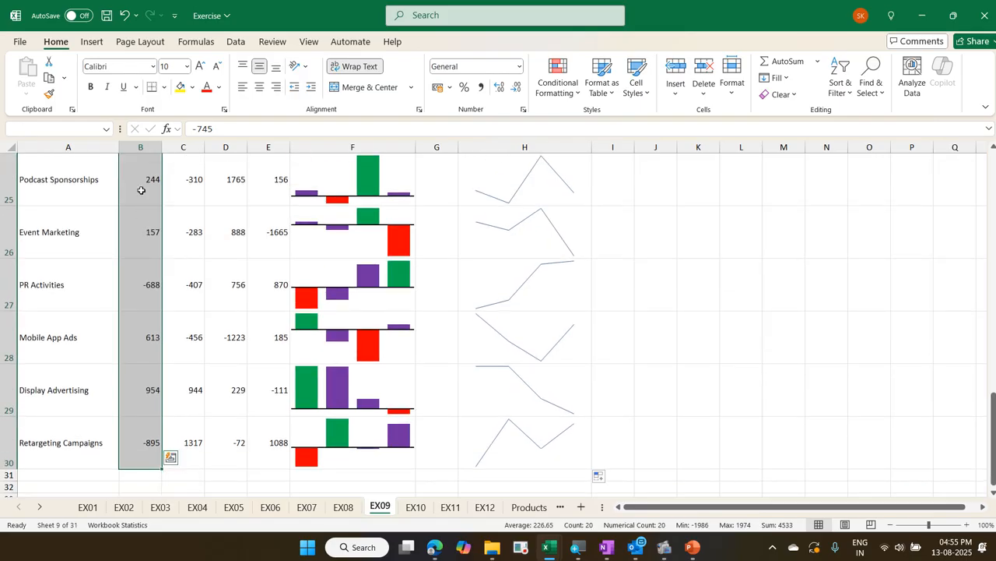
{"action": "left_click", "coordinate": [98, 48]}
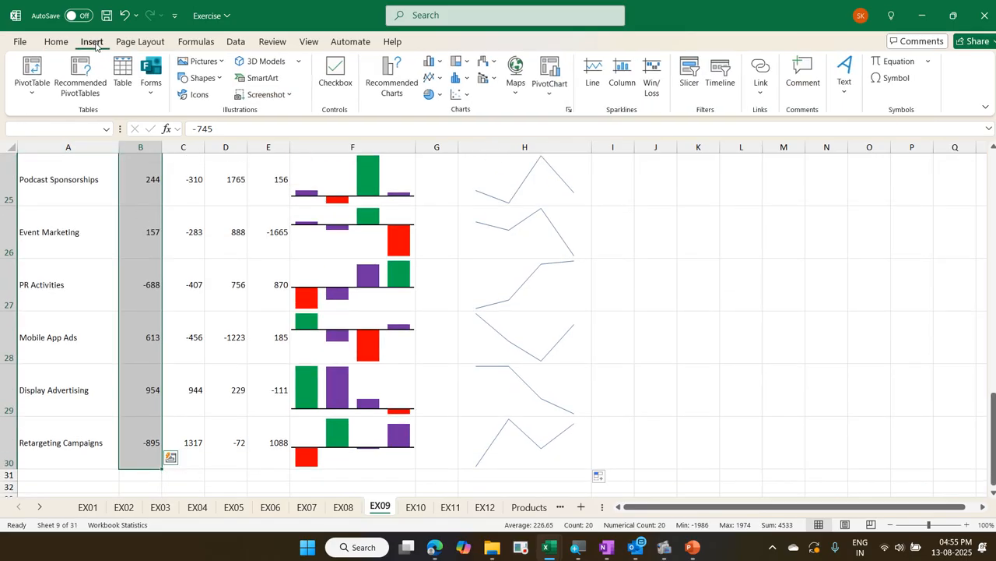
{"action": "left_click", "coordinate": [600, 72]}
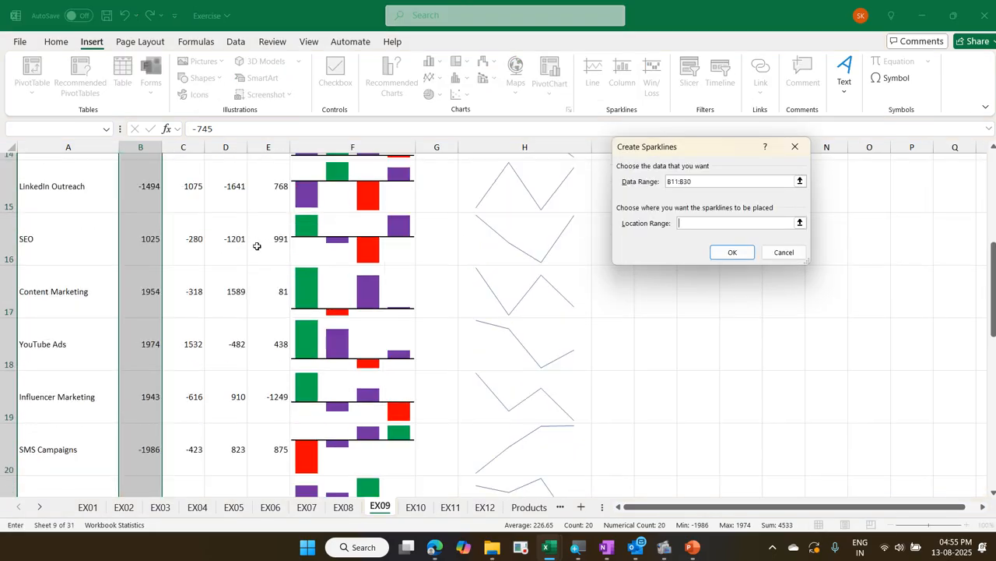
{"action": "scroll", "coordinate": [257, 246], "scroll_direction": "down", "scroll_amount": 5}
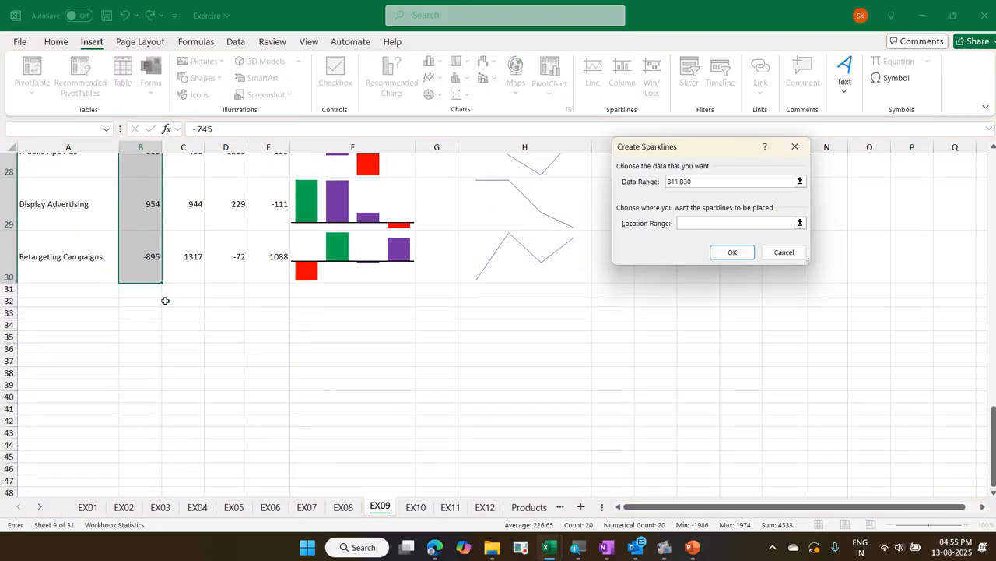
{"action": "left_click", "coordinate": [161, 289]}
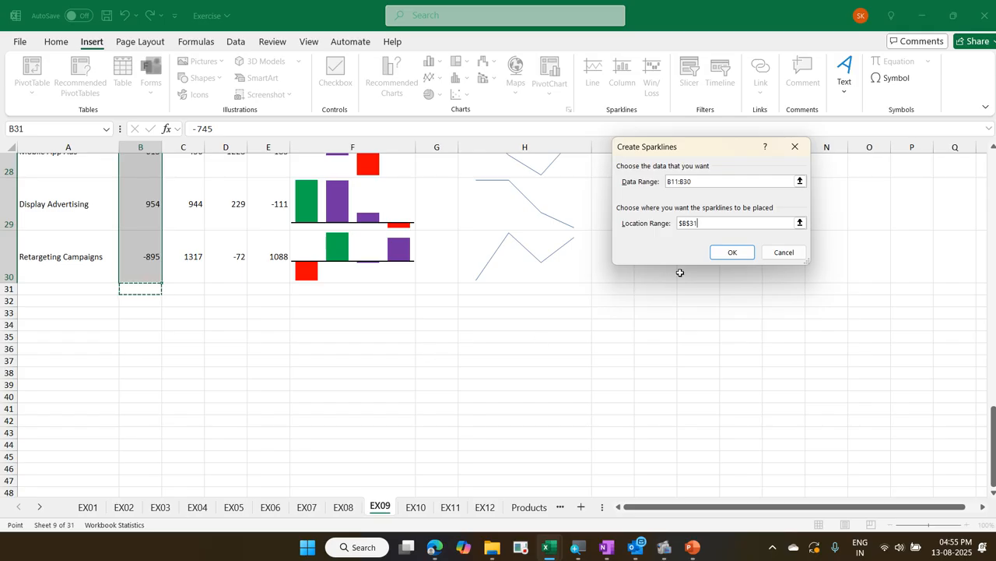
{"action": "left_click", "coordinate": [713, 253]}
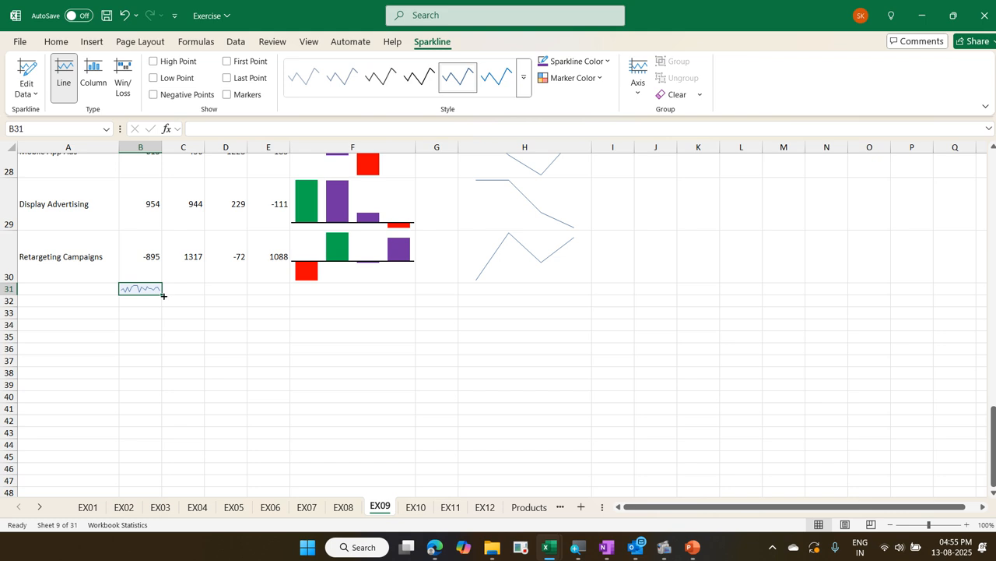
{"action": "left_click_drag", "start_coordinate": [164, 296], "coordinate": [279, 300]}
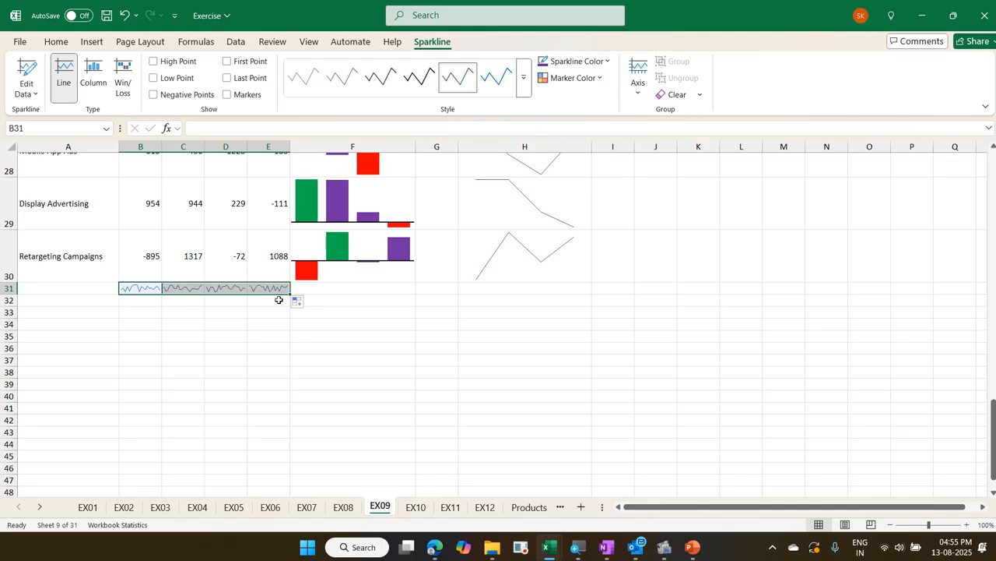
{"action": "key", "text": "ctrl+z"}
{"action": "key", "text": "ctrl+z"}
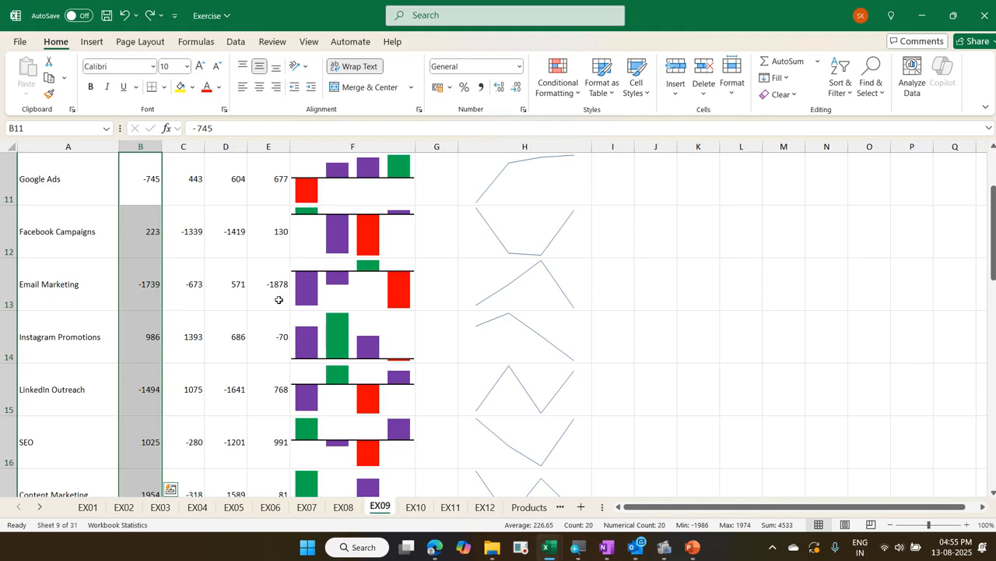
Insert a line sparkline for the Qtr 1 values in B11:B30 with B31 as its location and fill it across to E31
{"action": "scroll", "coordinate": [279, 299], "scroll_direction": "down", "scroll_amount": 5}
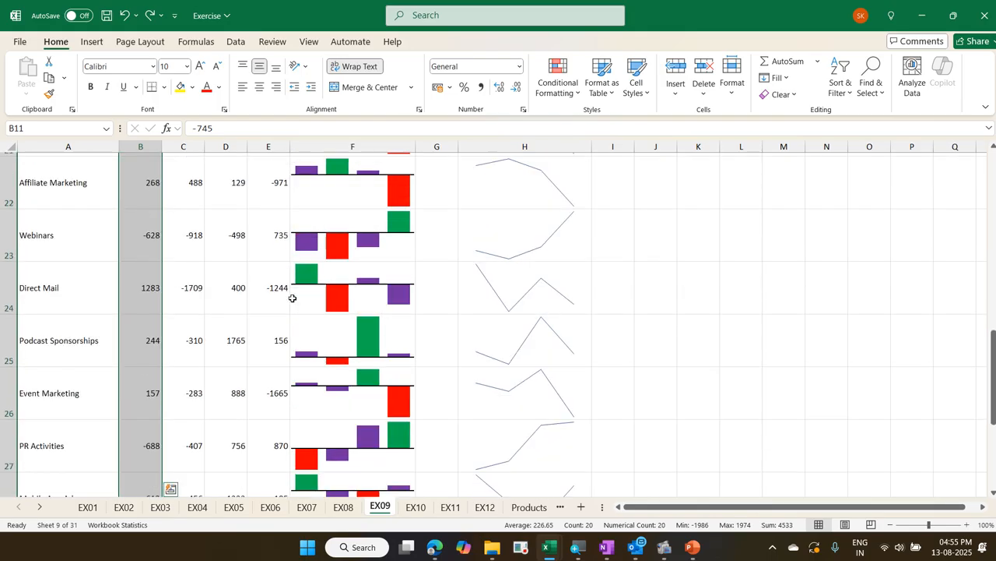
{"action": "scroll", "coordinate": [291, 299], "scroll_direction": "down", "scroll_amount": 1}
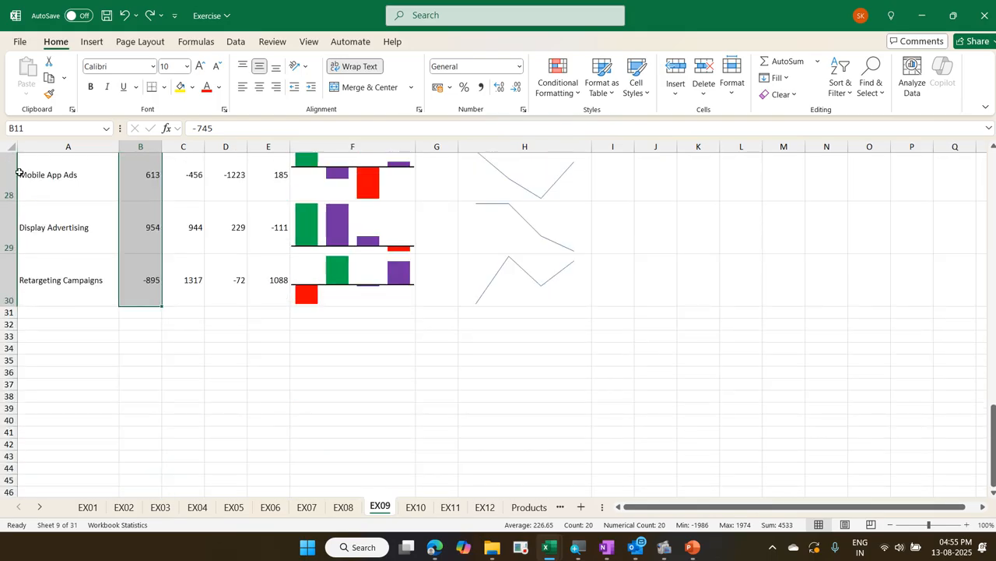
{"action": "left_click", "coordinate": [87, 43]}
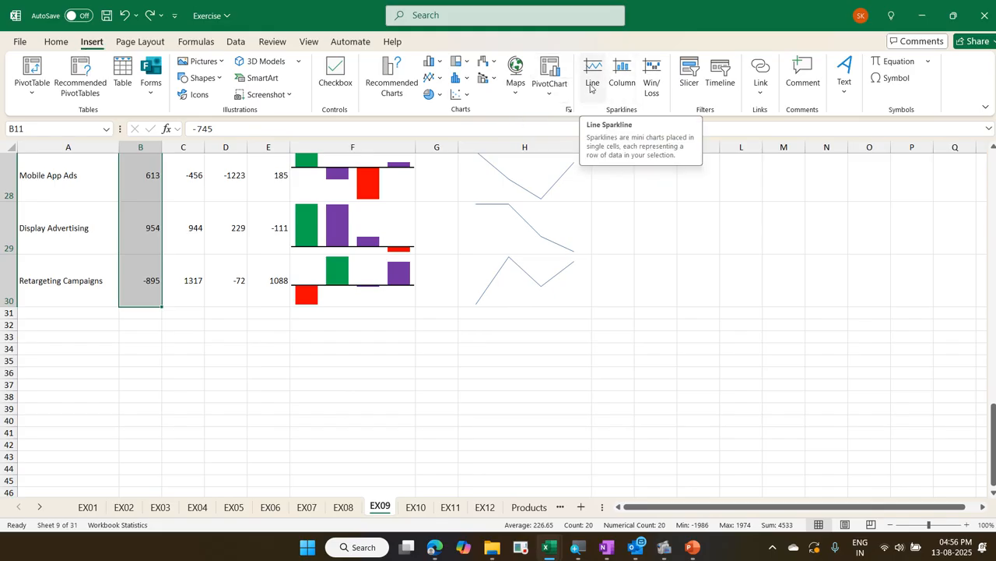
{"action": "left_click", "coordinate": [595, 75]}
{"action": "scroll", "coordinate": [329, 256], "scroll_direction": "down", "scroll_amount": 9}
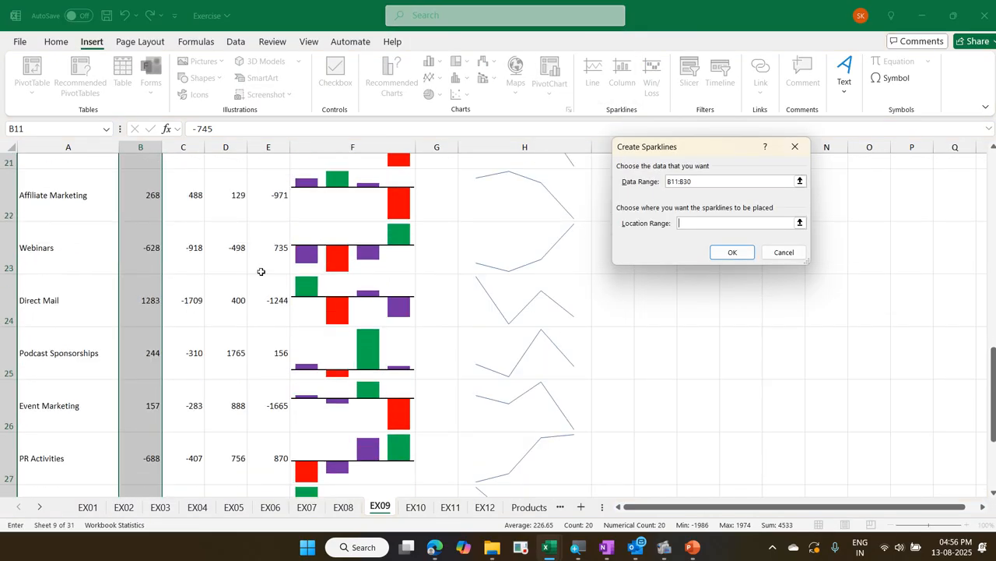
{"action": "left_click", "coordinate": [155, 325]}
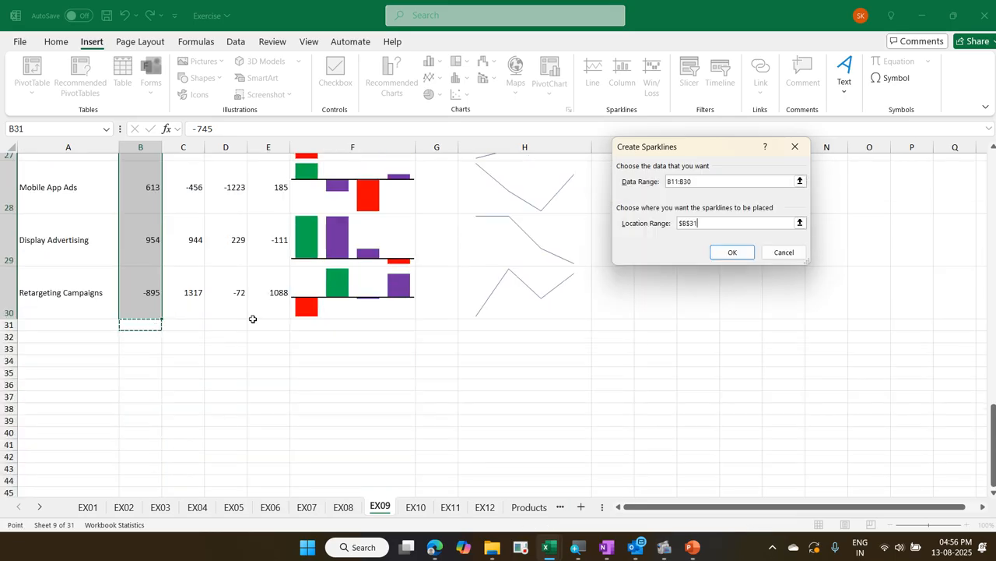
{"action": "left_click", "coordinate": [732, 252]}
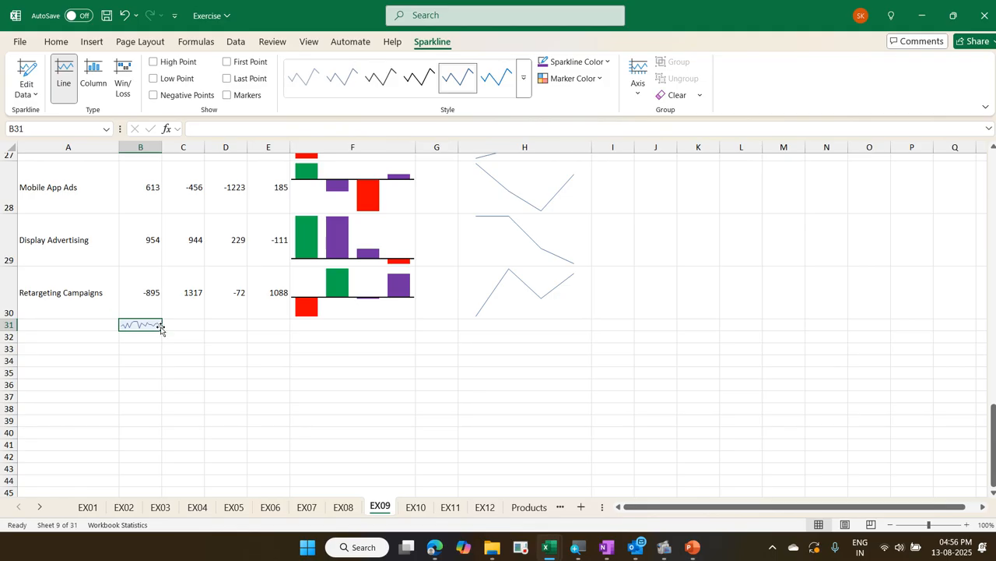
{"action": "left_click_drag", "start_coordinate": [162, 329], "coordinate": [276, 334]}
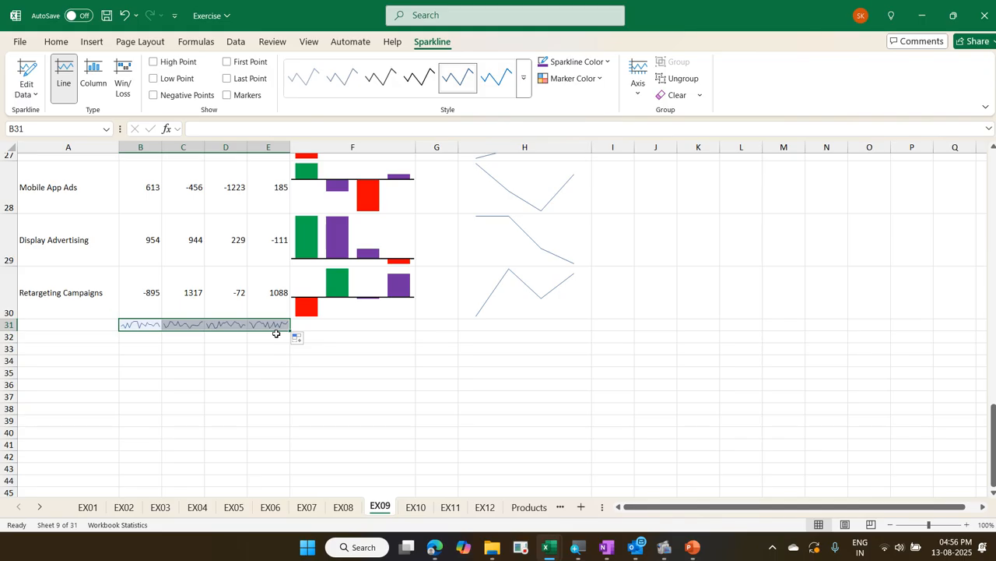
Open the EX10 sheet and examine the instructions and finished sparklines on EX10 in the Exercise - Copy workbook, returning to the Exercise workbook
{"action": "key", "text": "ctrl+Page_Down"}
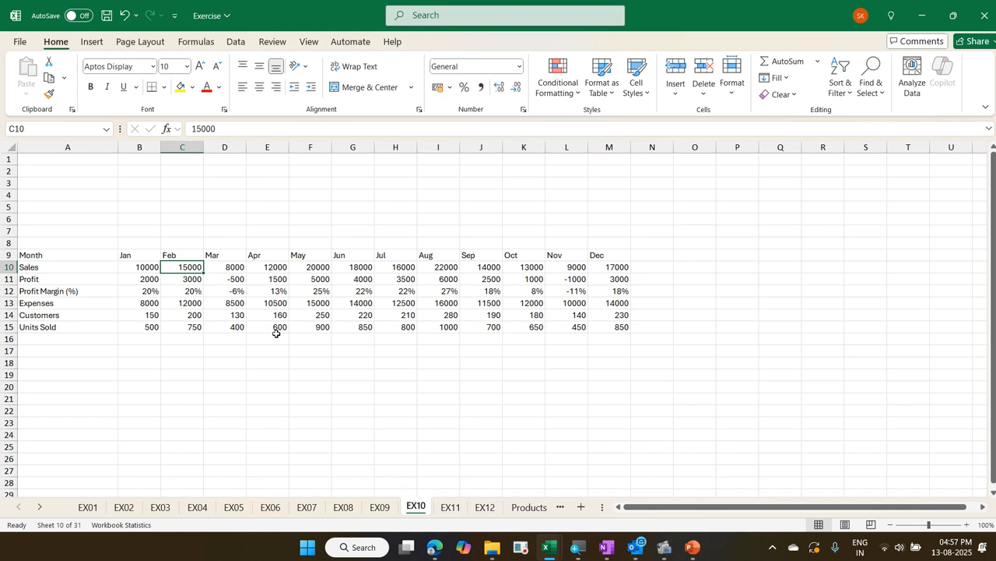
{"action": "key", "text": "alt+Tab"}
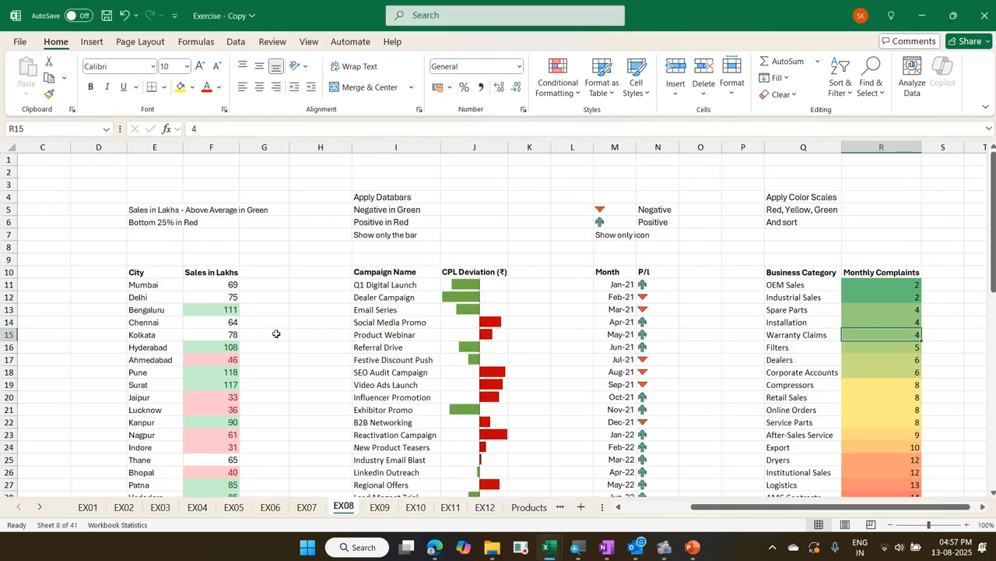
{"action": "key", "text": "ctrl+Page_Down"}
{"action": "key", "text": "ctrl+Page_Down"}
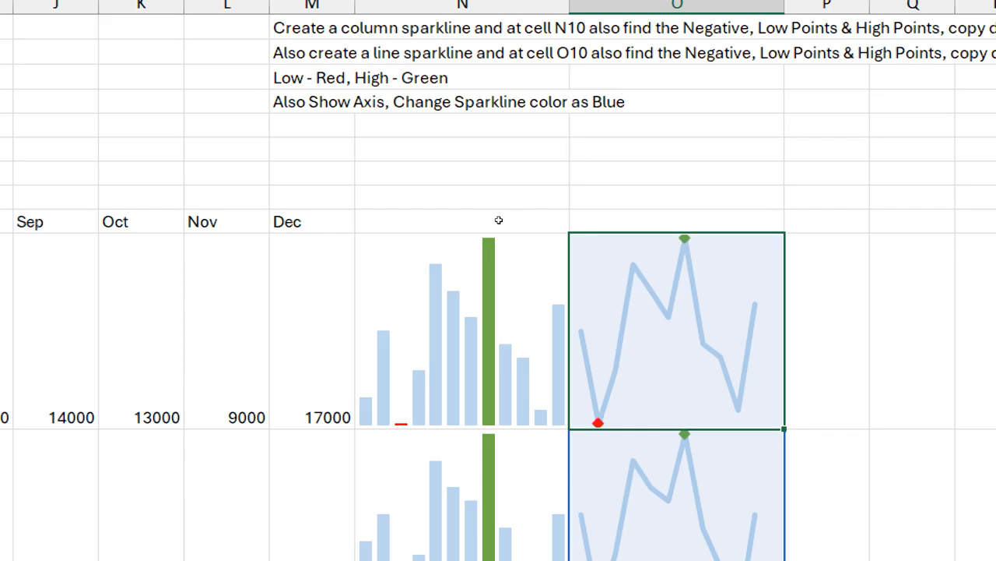
{"action": "scroll", "coordinate": [500, 234], "scroll_direction": "down", "scroll_amount": 2}
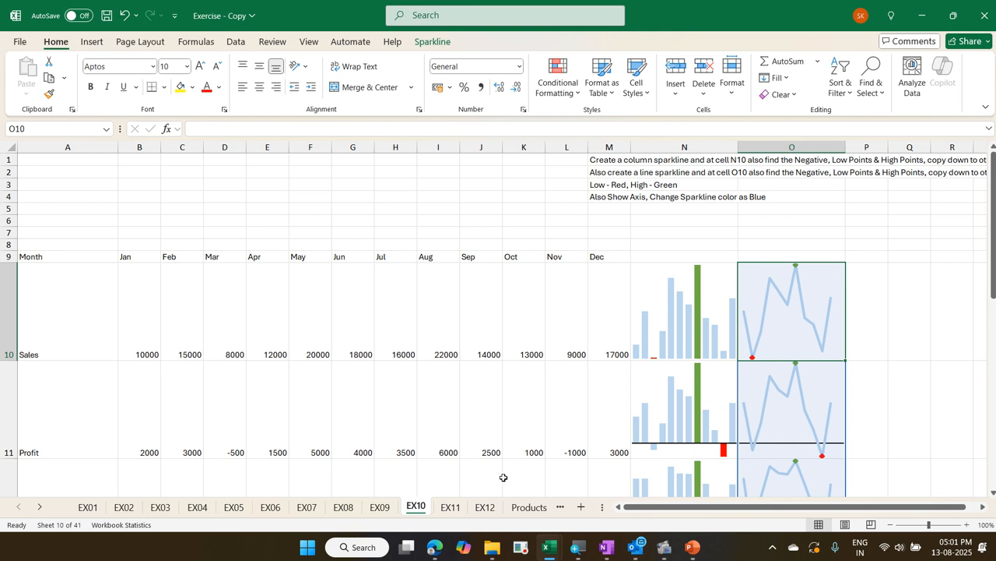
{"action": "key", "text": "alt+Tab"}
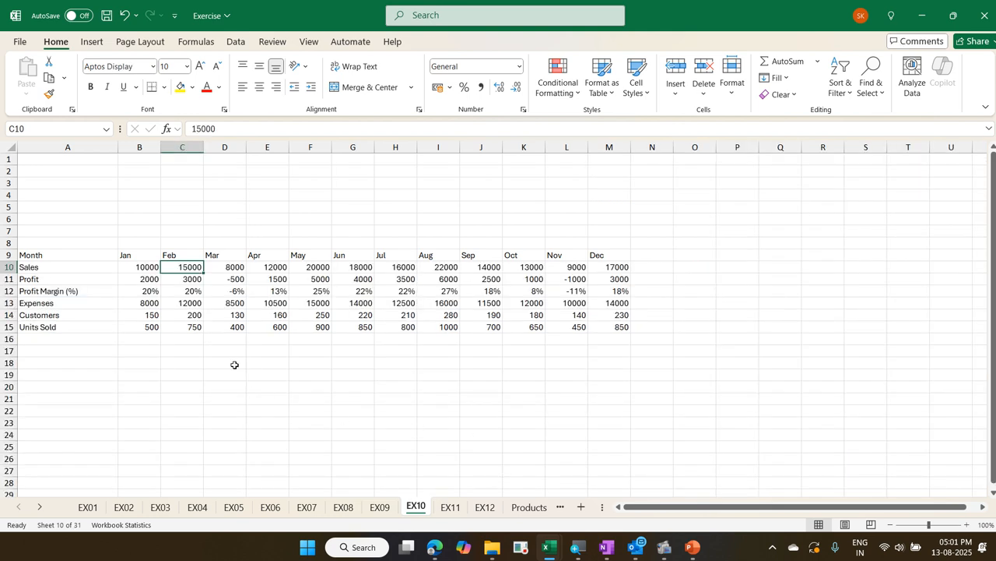
Insert a column sparkline in N10 for the monthly Sales values in B10:M10 and fill it down to N15
{"action": "left_click", "coordinate": [151, 267]}
{"action": "key", "text": "ctrl+shift+Right"}
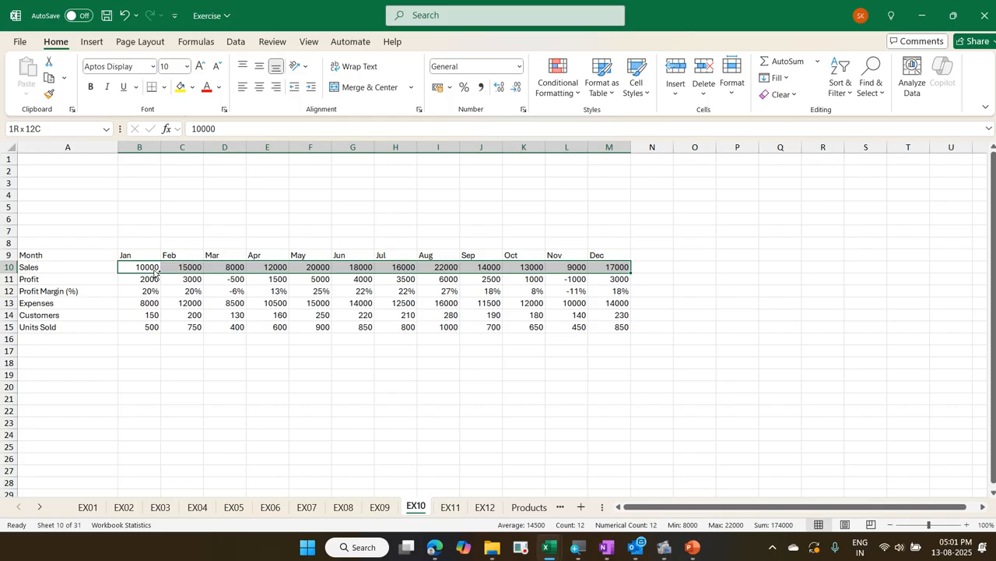
{"action": "key", "text": "ctrl+q"}
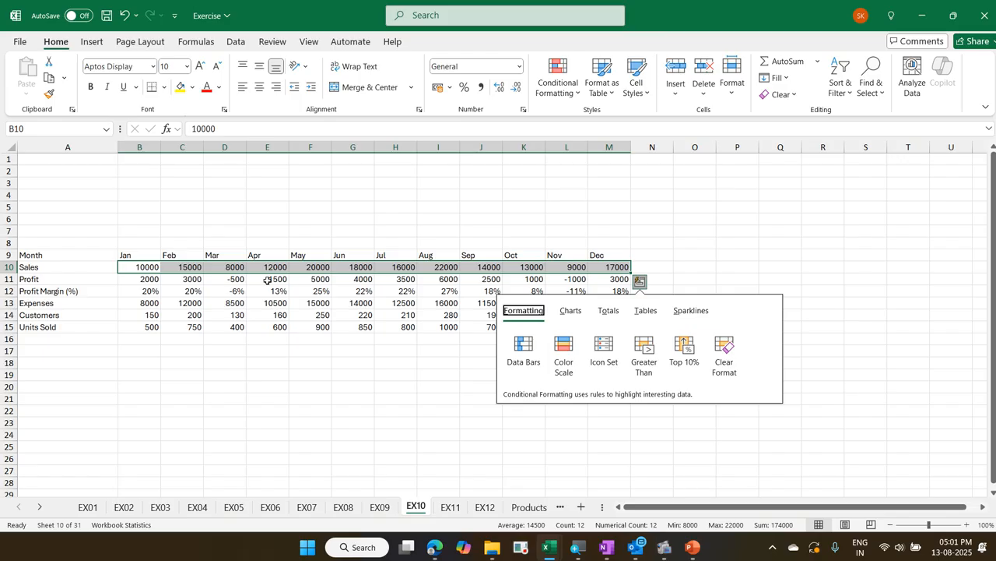
{"action": "left_click", "coordinate": [686, 310]}
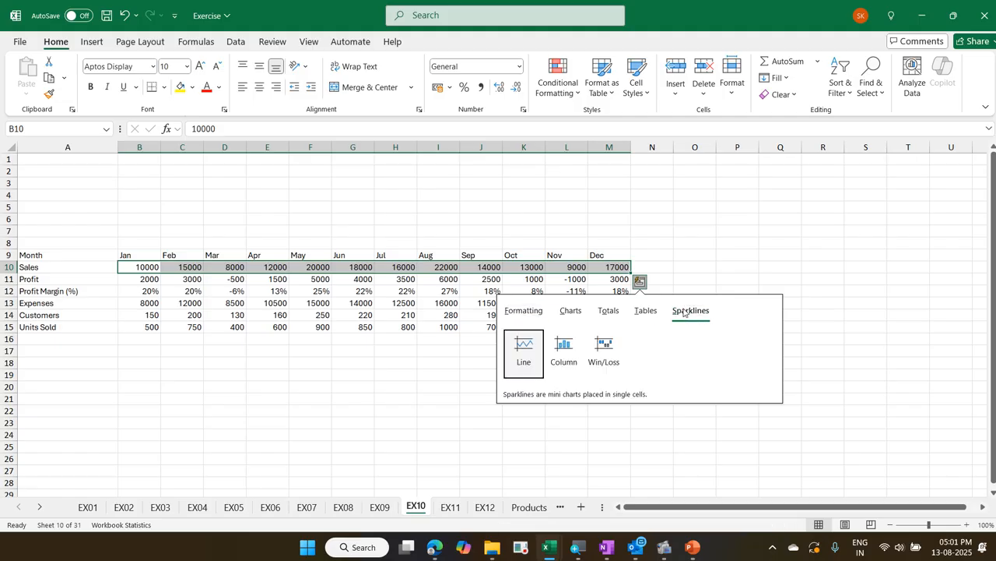
{"action": "left_click", "coordinate": [565, 348]}
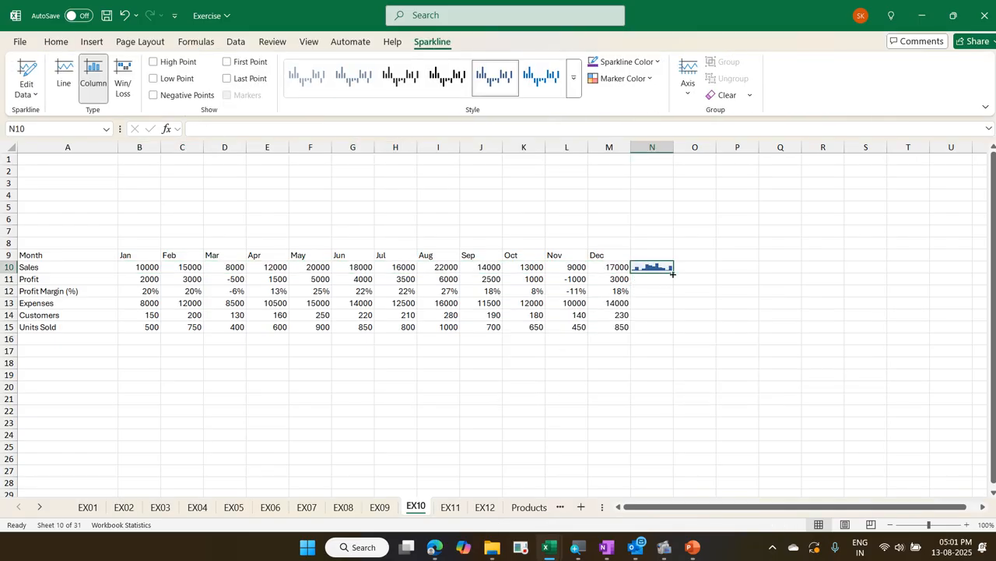
{"action": "left_click_drag", "start_coordinate": [674, 272], "coordinate": [668, 333]}
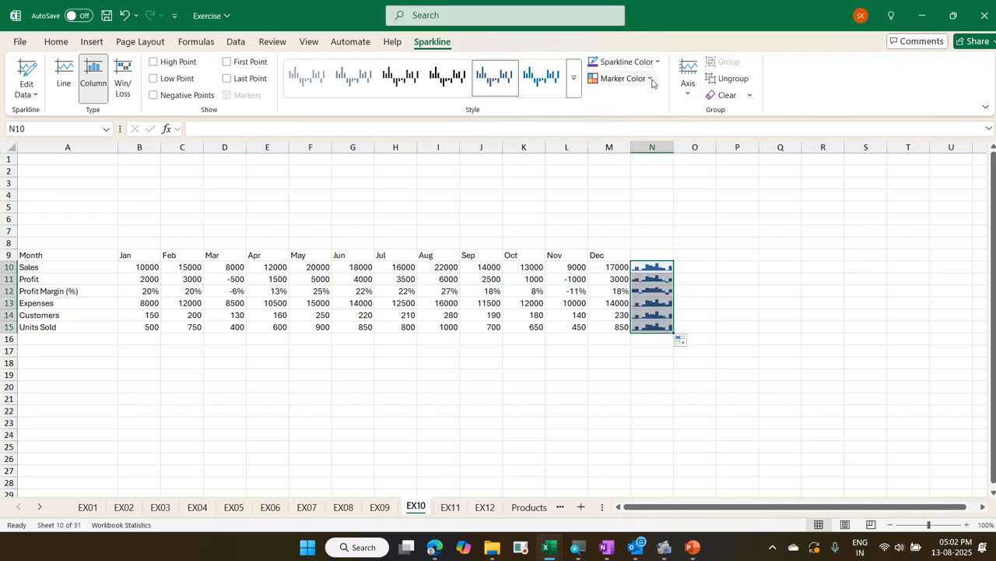
Mark the high points of the N10:N15 column sparklines in green and the low points in red
{"action": "left_click", "coordinate": [653, 79]}
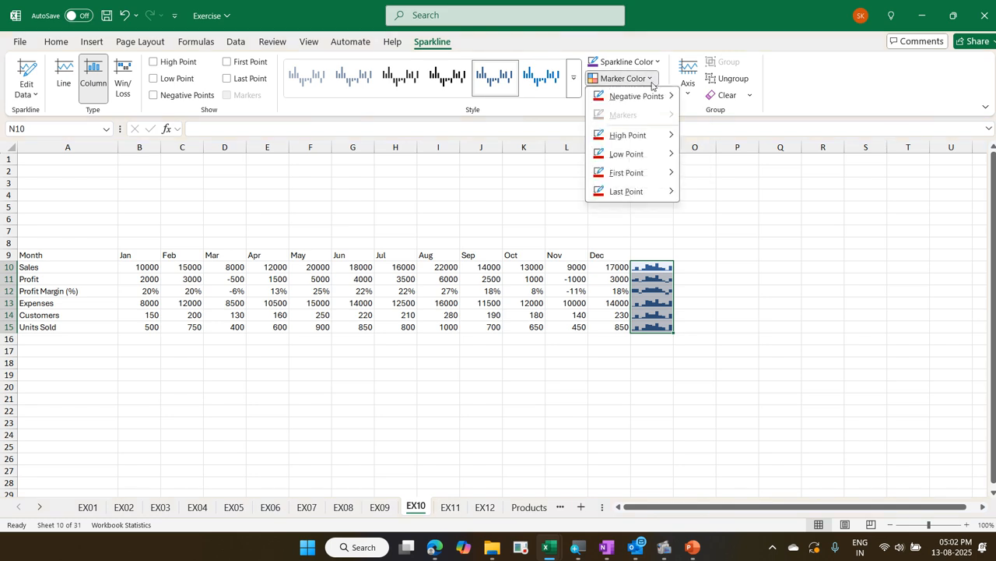
{"action": "mouse_move", "coordinate": [664, 131]}
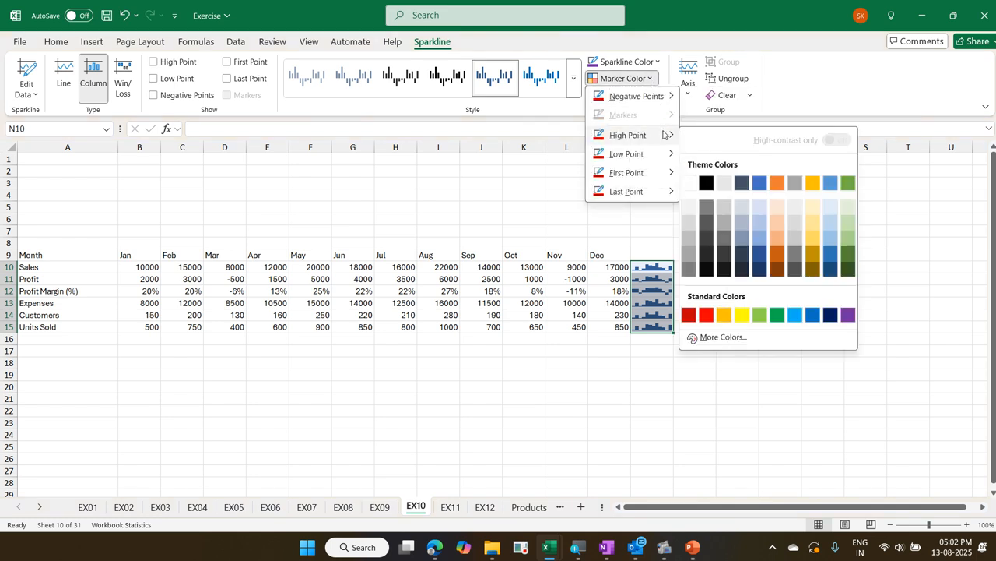
{"action": "left_click", "coordinate": [776, 314]}
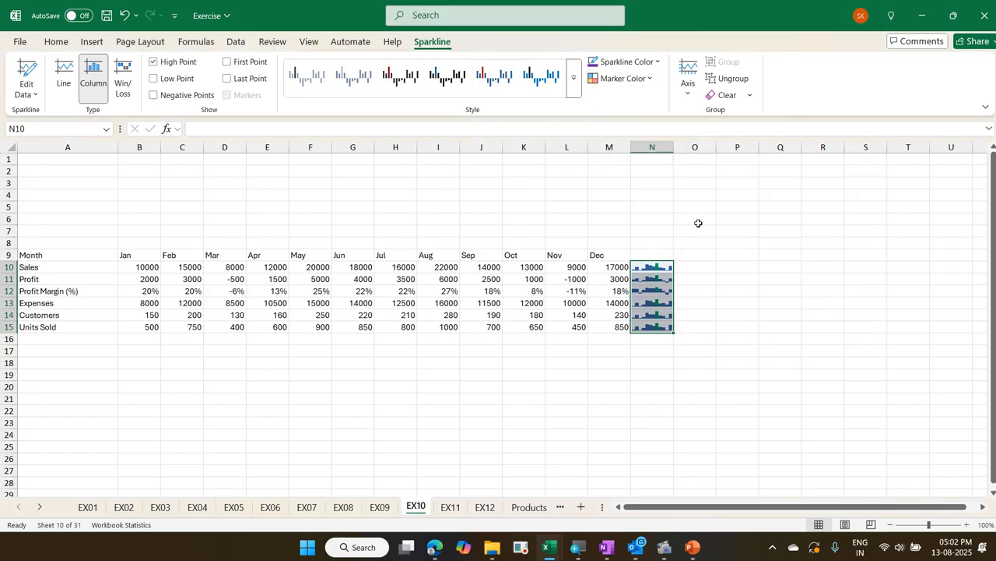
{"action": "left_click", "coordinate": [648, 77]}
{"action": "mouse_move", "coordinate": [662, 139]}
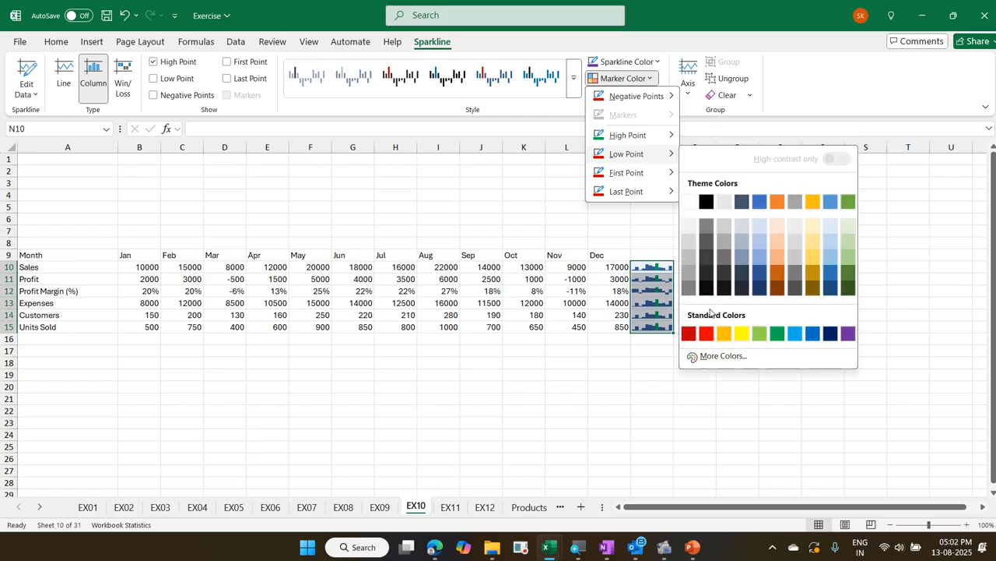
{"action": "left_click", "coordinate": [707, 332]}
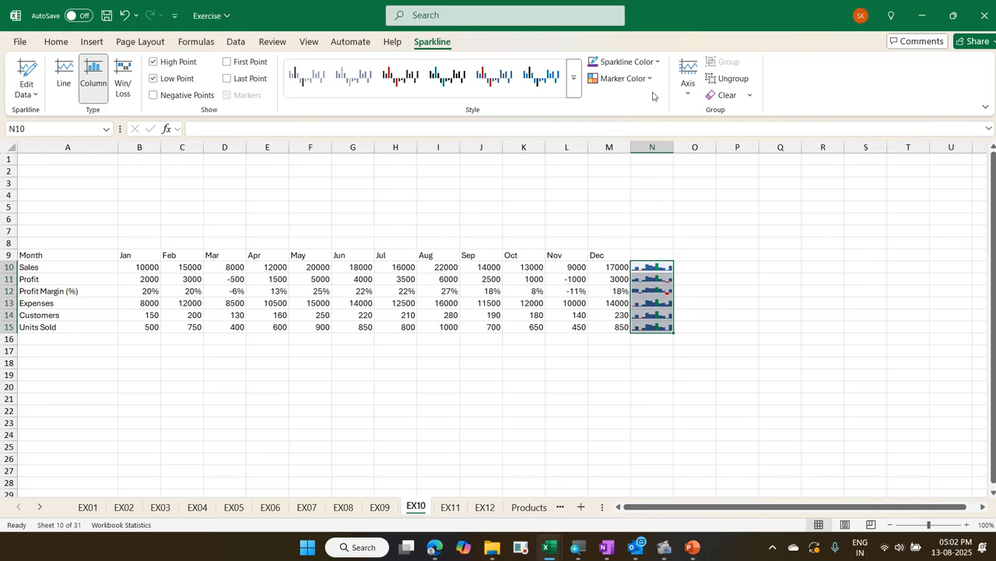
Set the colour of the N10:N15 column sparklines to a light blue theme colour and show their horizontal axis
{"action": "left_click", "coordinate": [656, 62]}
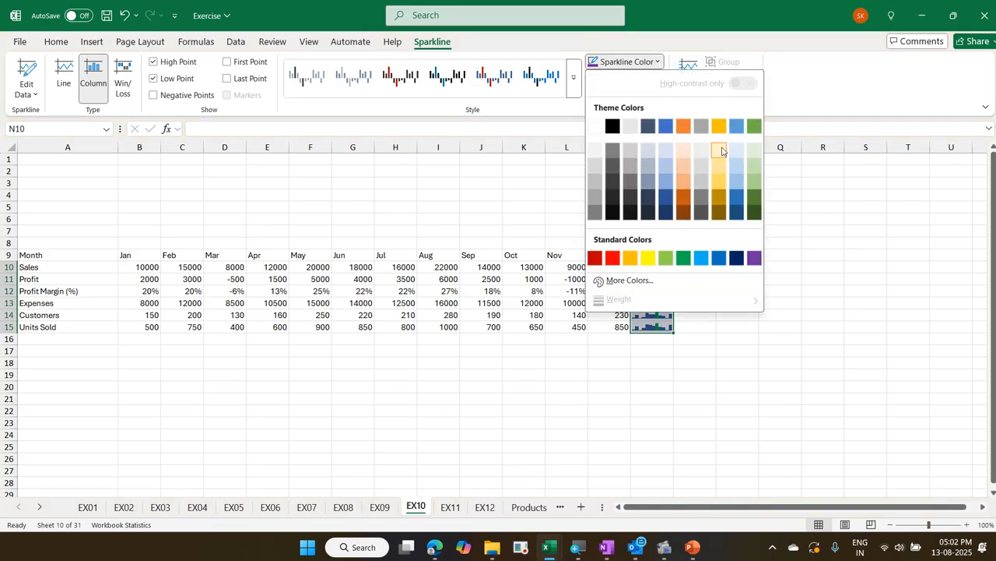
{"action": "left_click", "coordinate": [737, 180]}
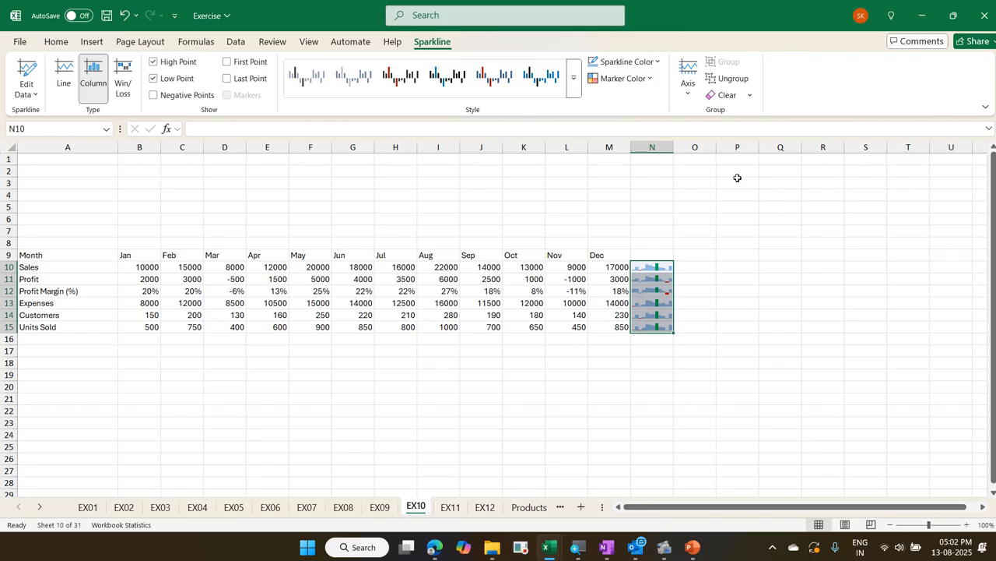
{"action": "left_click", "coordinate": [688, 98]}
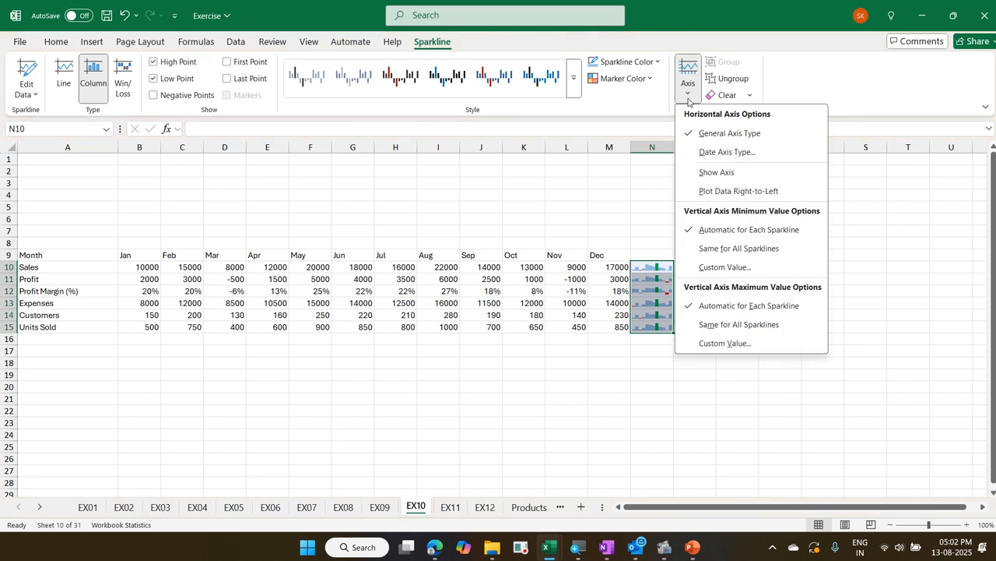
{"action": "left_click", "coordinate": [729, 167]}
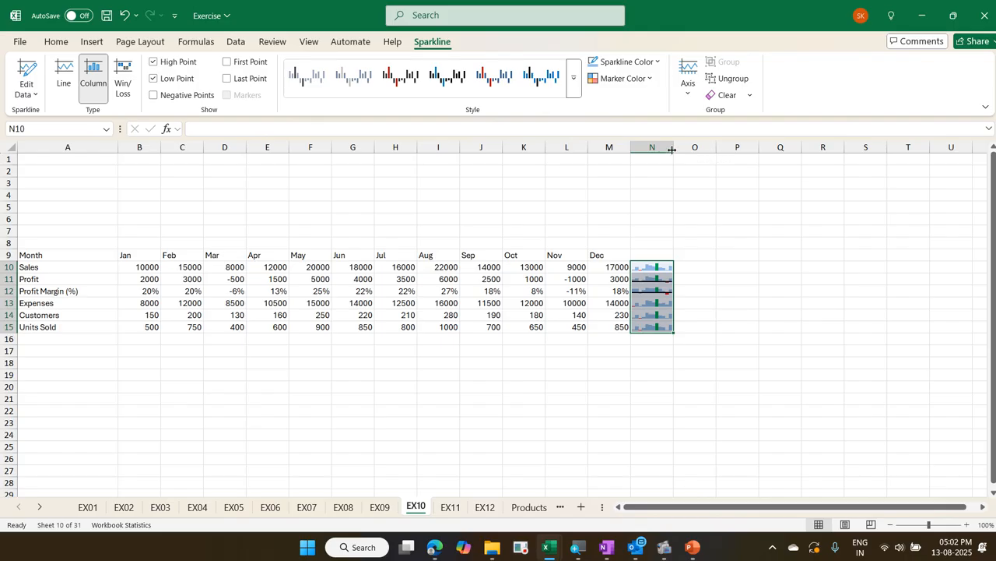
Widen column N and increase the height of rows 10 to 15 to enlarge the column sparklines
{"action": "left_click_drag", "start_coordinate": [674, 152], "coordinate": [723, 165]}
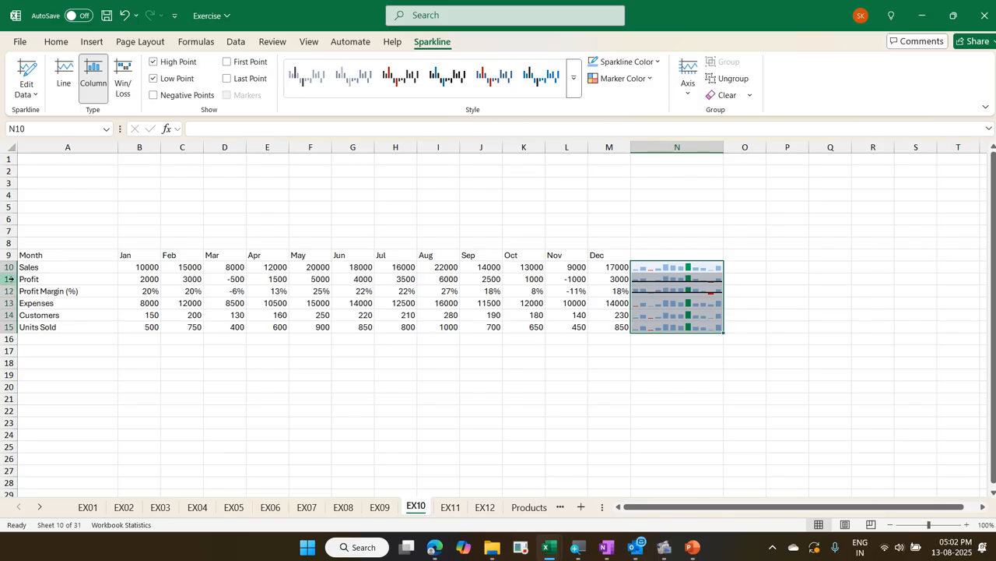
{"action": "left_click_drag", "start_coordinate": [9, 267], "coordinate": [9, 326]}
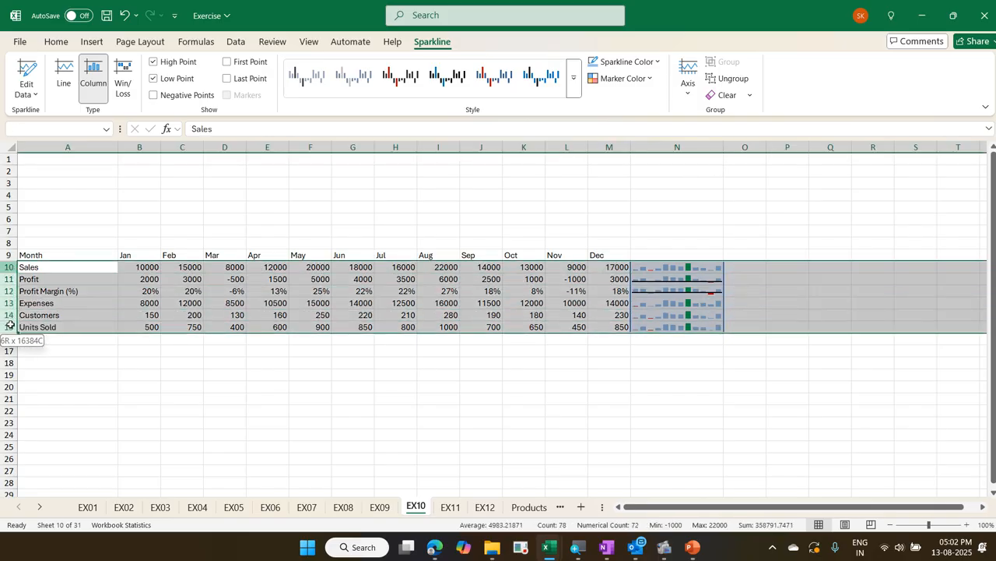
{"action": "left_click_drag", "start_coordinate": [9, 274], "coordinate": [12, 319]}
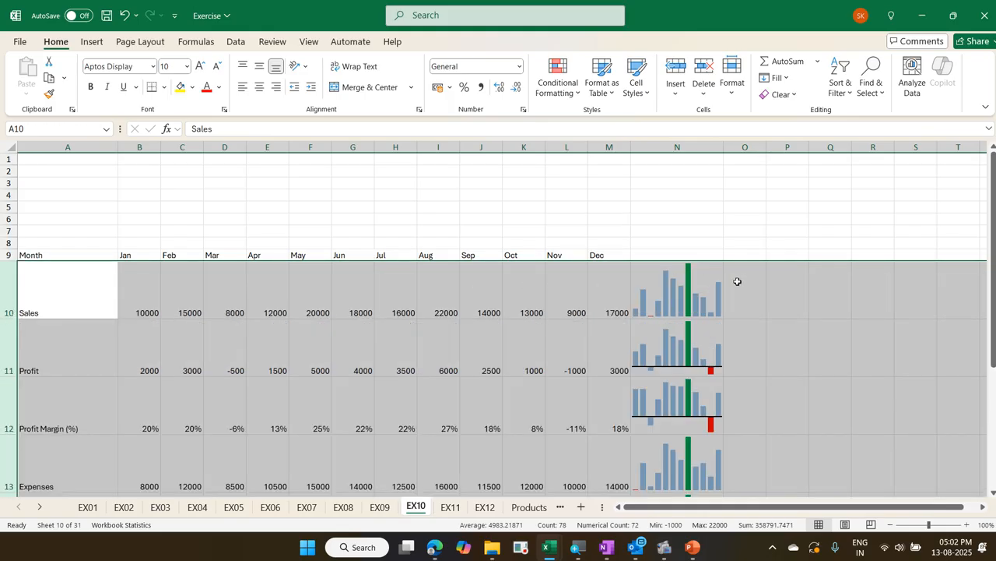
{"action": "left_click", "coordinate": [704, 289]}
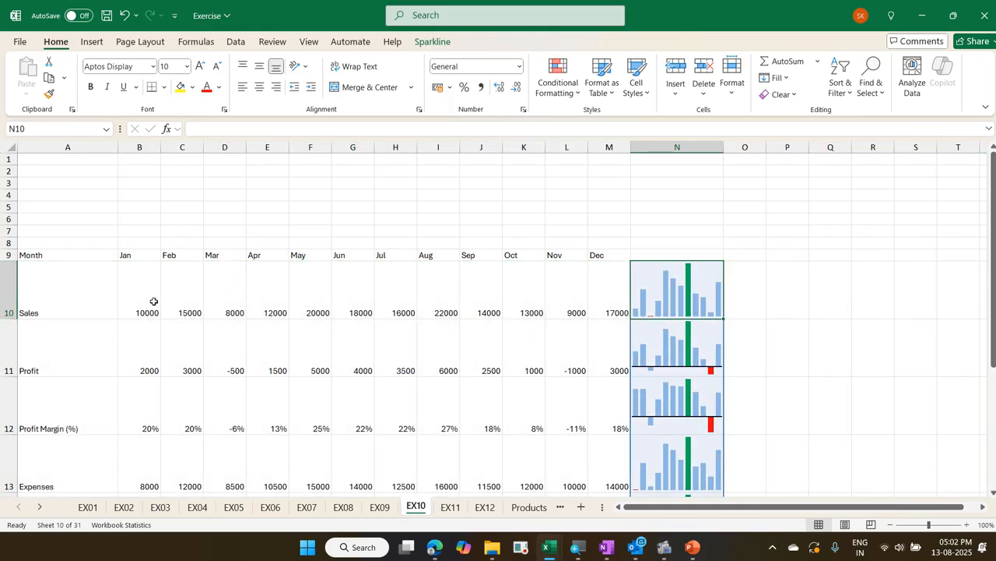
Insert a line sparkline in O10 for the monthly Sales values in B10:M10
{"action": "left_click_drag", "start_coordinate": [153, 299], "coordinate": [590, 297]}
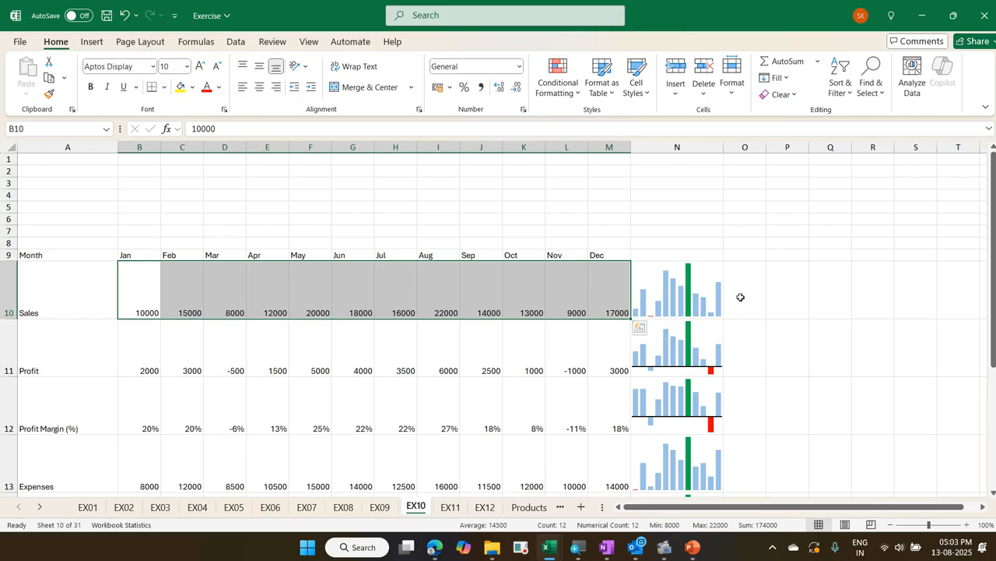
{"action": "left_click", "coordinate": [98, 45]}
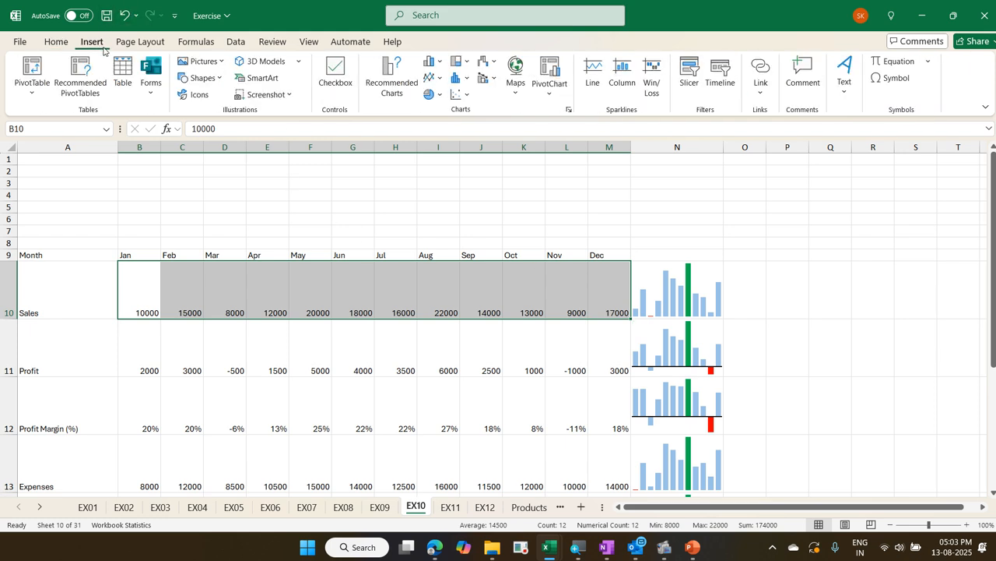
{"action": "left_click", "coordinate": [594, 74]}
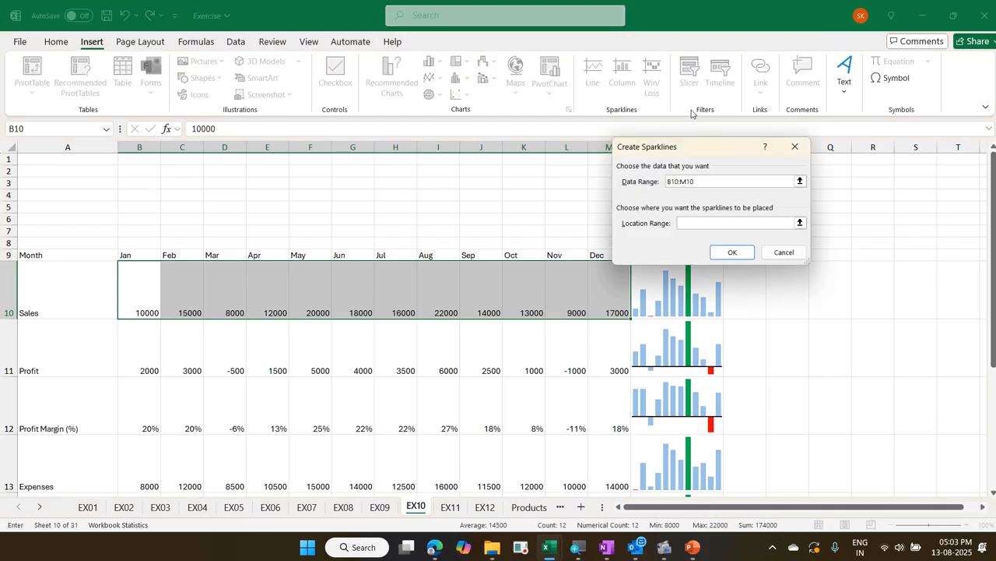
{"action": "left_click", "coordinate": [745, 288]}
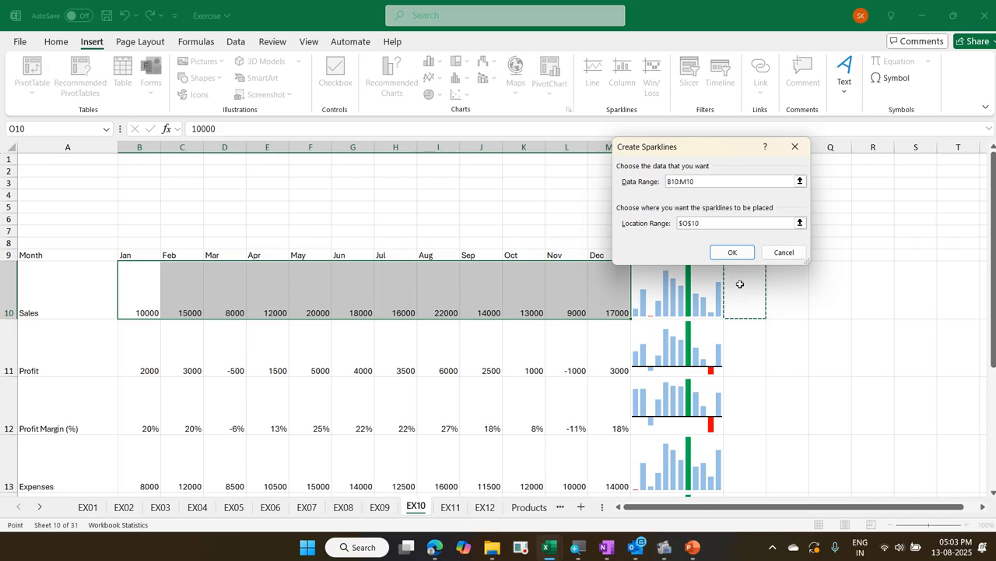
{"action": "left_click", "coordinate": [732, 252]}
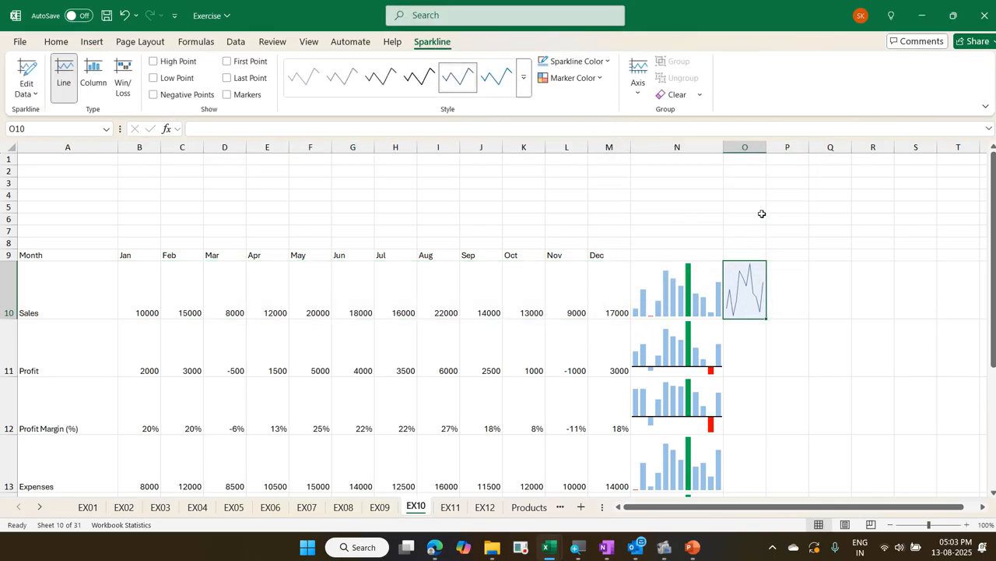
Widen column O and fill the O10 line sparkline down to O15
{"action": "left_click_drag", "start_coordinate": [766, 147], "coordinate": [816, 174]}
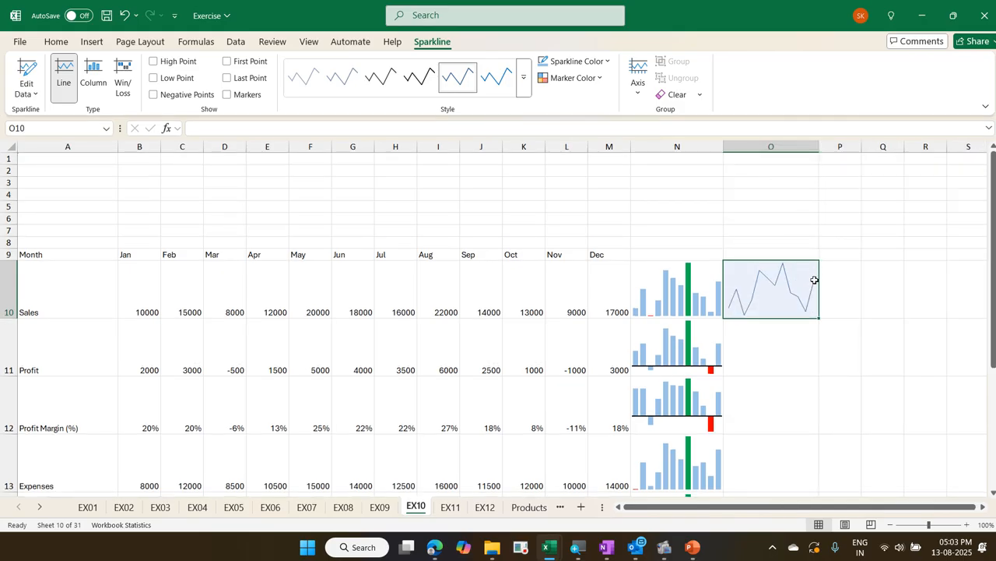
{"action": "left_click_drag", "start_coordinate": [818, 318], "coordinate": [789, 438]}
{"action": "scroll", "coordinate": [683, 265], "scroll_direction": "up", "scroll_amount": 2}
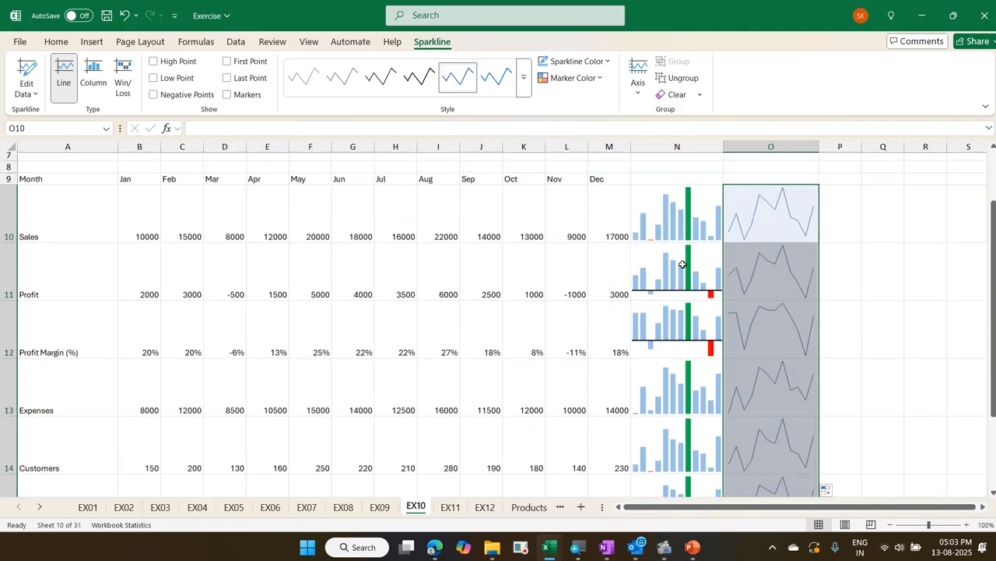
{"action": "scroll", "coordinate": [682, 265], "scroll_direction": "up", "scroll_amount": 2}
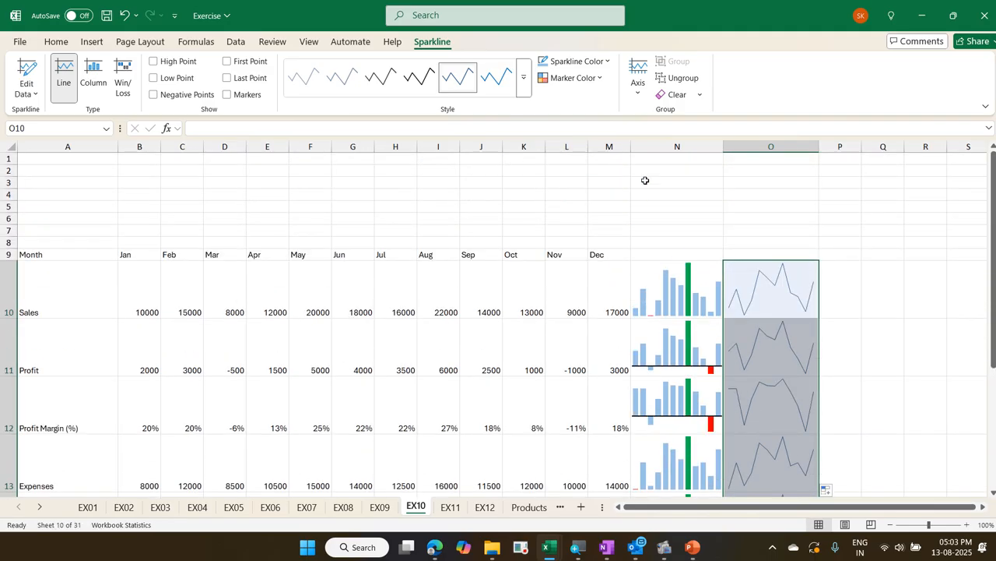
Set the O10:O15 line sparklines to a light blue theme colour with a line weight of 3 pt
{"action": "left_click", "coordinate": [606, 62]}
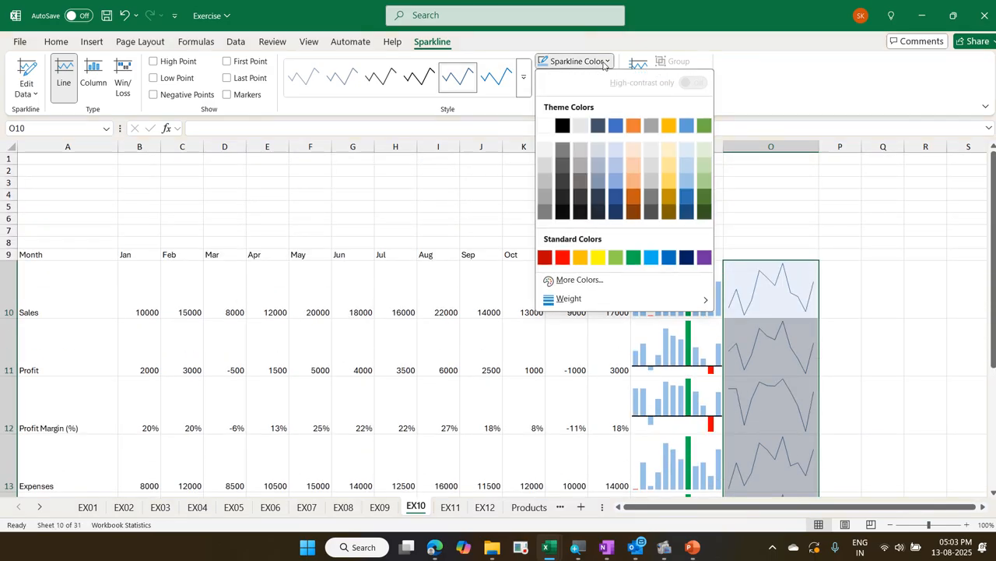
{"action": "left_click", "coordinate": [682, 168]}
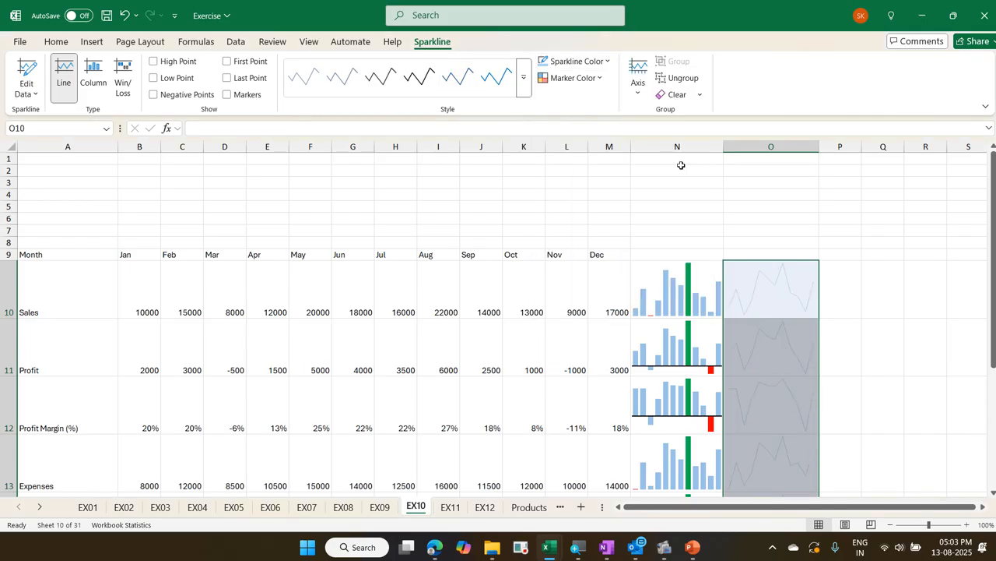
{"action": "left_click", "coordinate": [609, 63]}
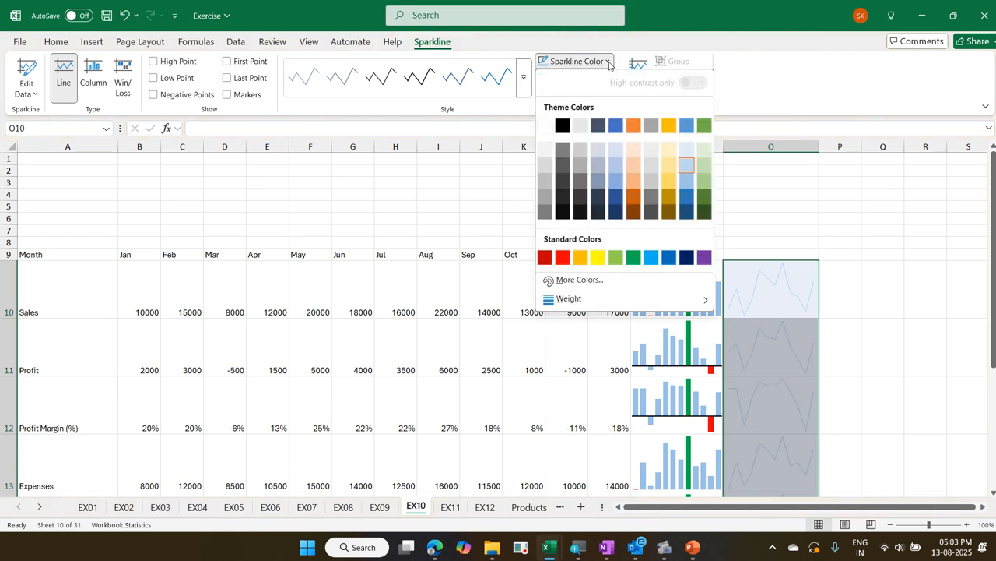
{"action": "mouse_move", "coordinate": [629, 300]}
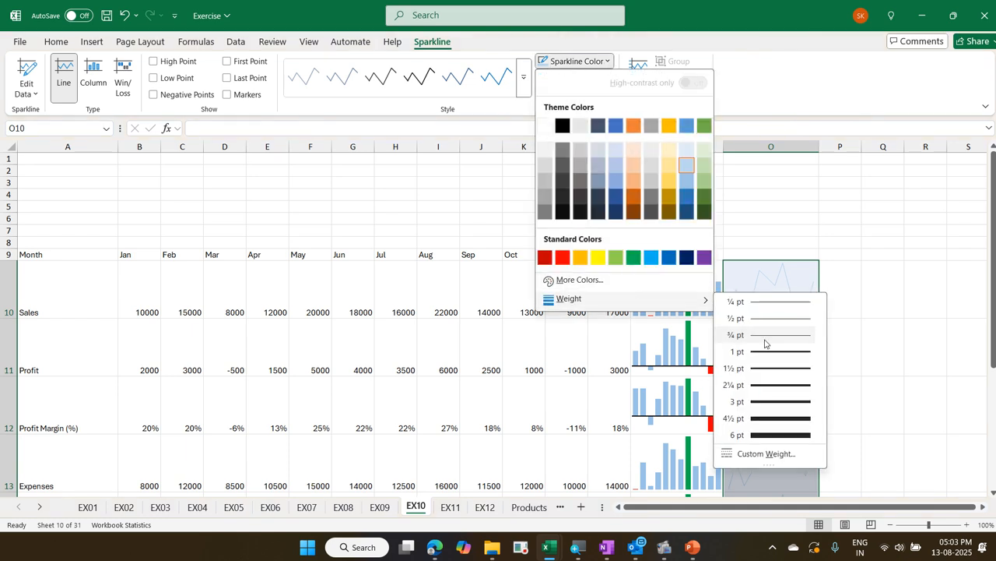
{"action": "left_click", "coordinate": [796, 400]}
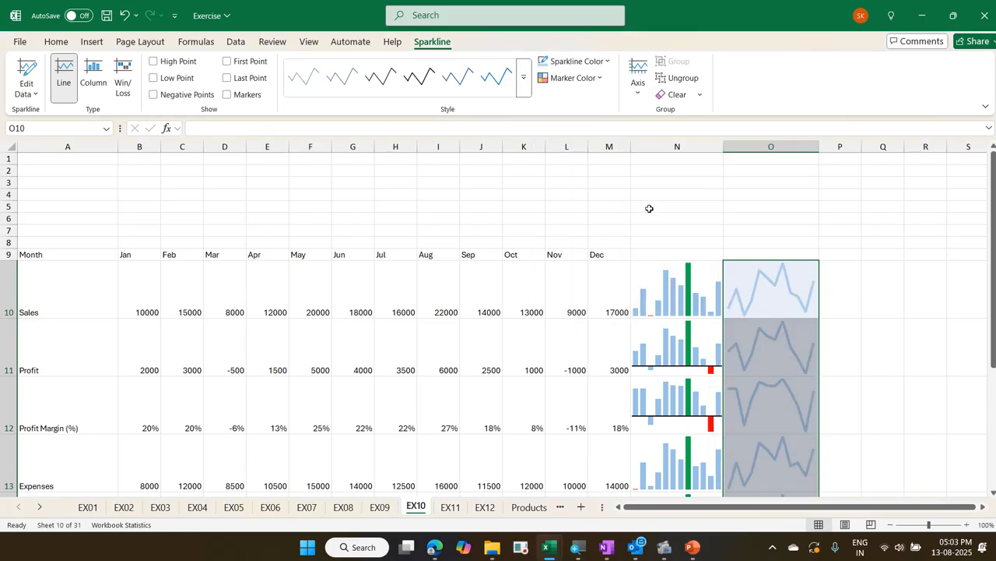
Mark the high points of the O10:O15 line sparklines in green and the low points in red, and show their horizontal axis
{"action": "left_click", "coordinate": [600, 80]}
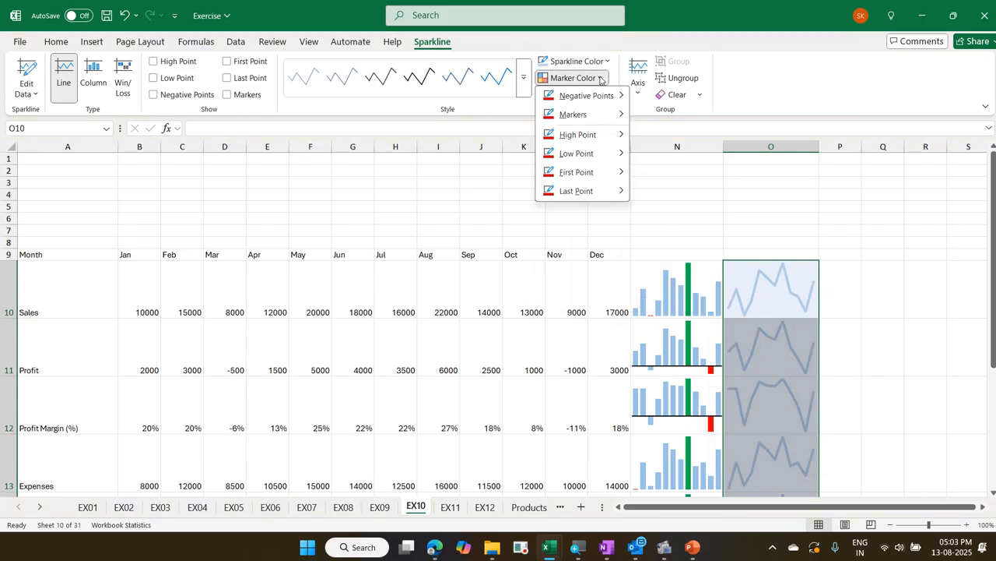
{"action": "mouse_move", "coordinate": [609, 134]}
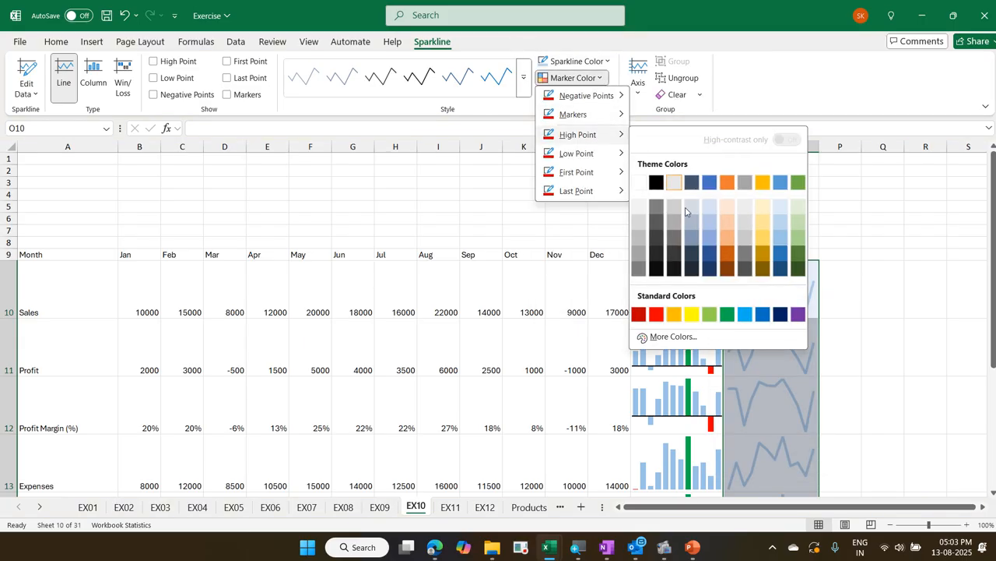
{"action": "left_click", "coordinate": [729, 314]}
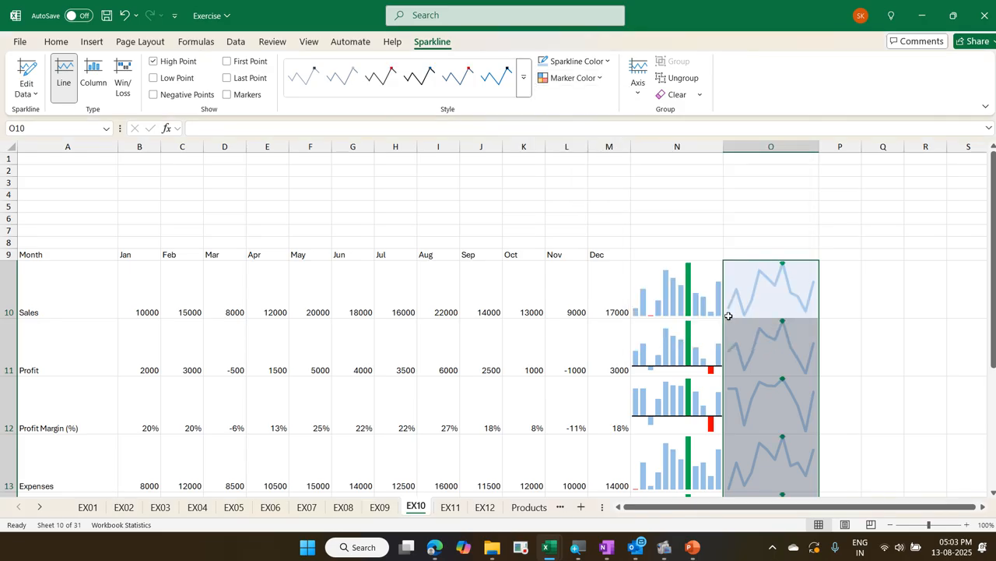
{"action": "left_click", "coordinate": [596, 79]}
{"action": "mouse_move", "coordinate": [611, 153]}
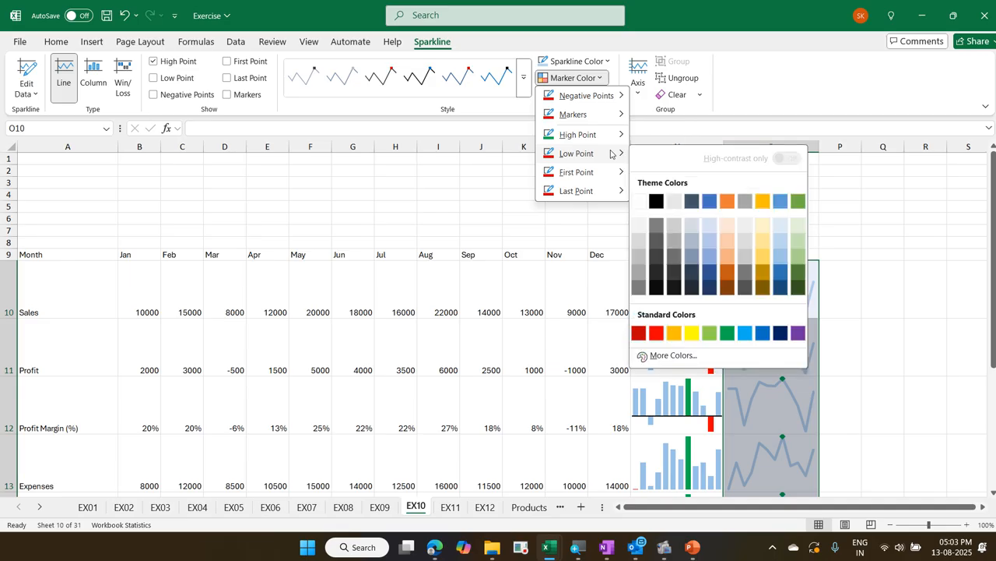
{"action": "left_click", "coordinate": [656, 333]}
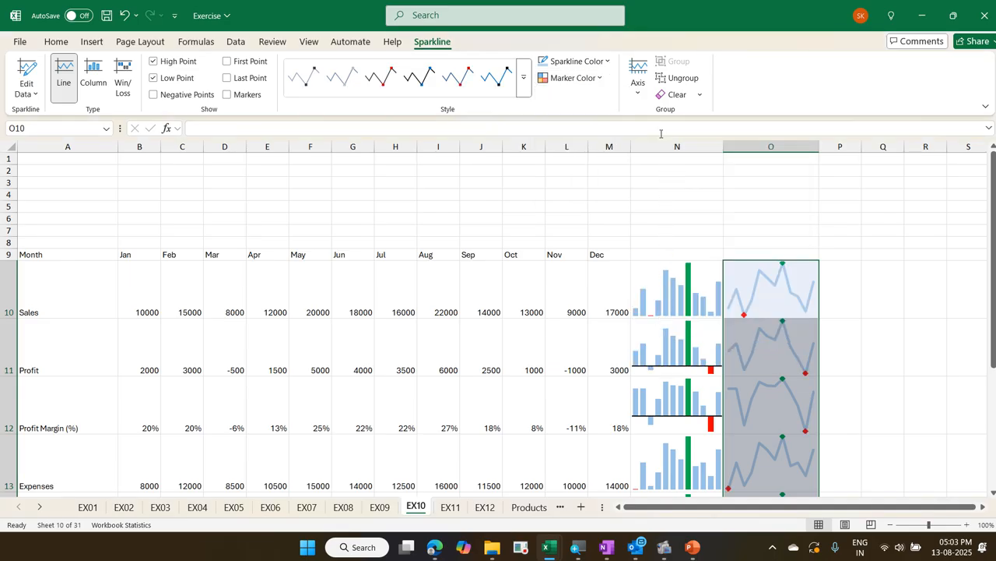
{"action": "left_click", "coordinate": [644, 99]}
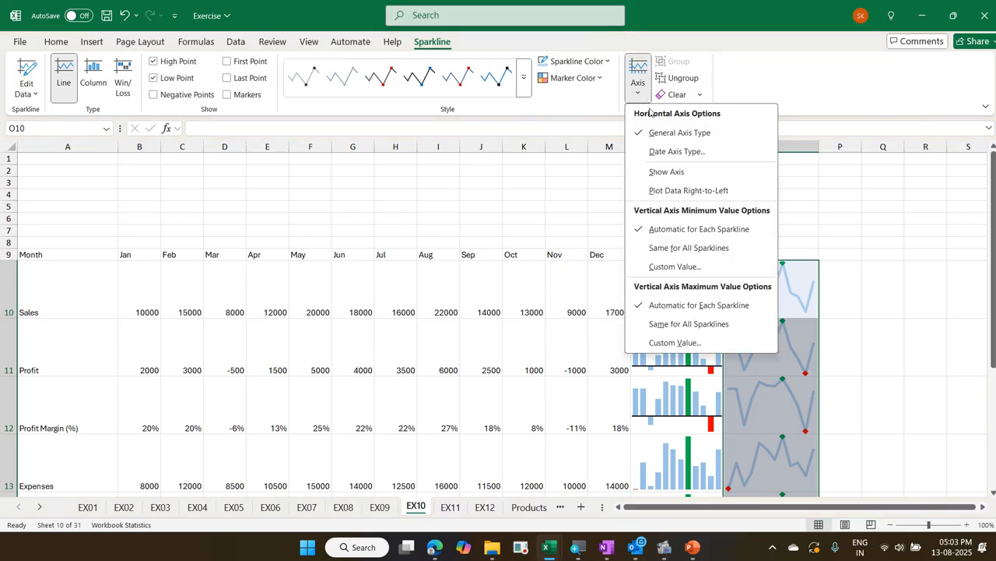
{"action": "left_click", "coordinate": [678, 172]}
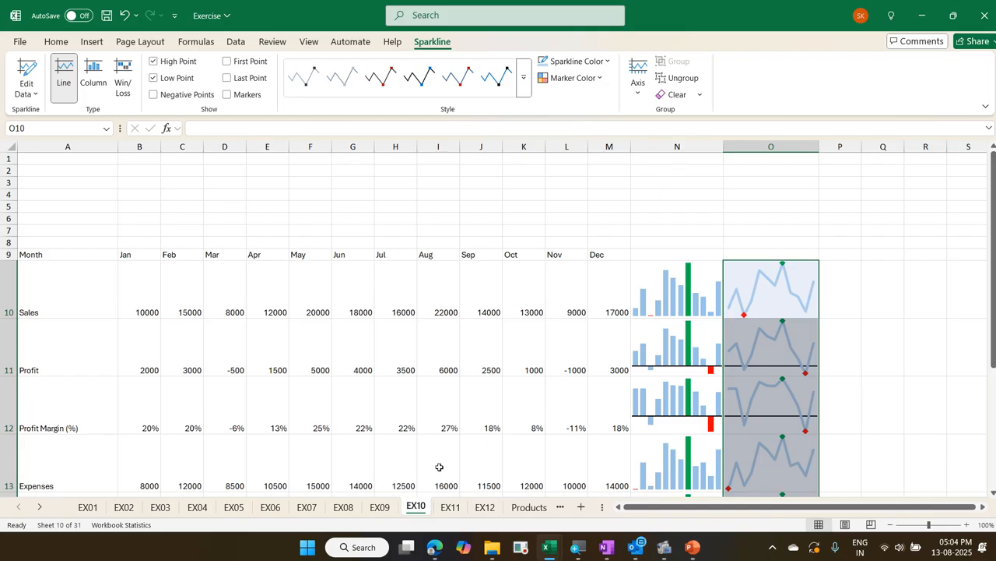
Open the EX08 sheet and insert a thumbs-up emoji in the empty cell V12 beside the Monthly Complaints table
{"action": "left_click", "coordinate": [389, 506]}
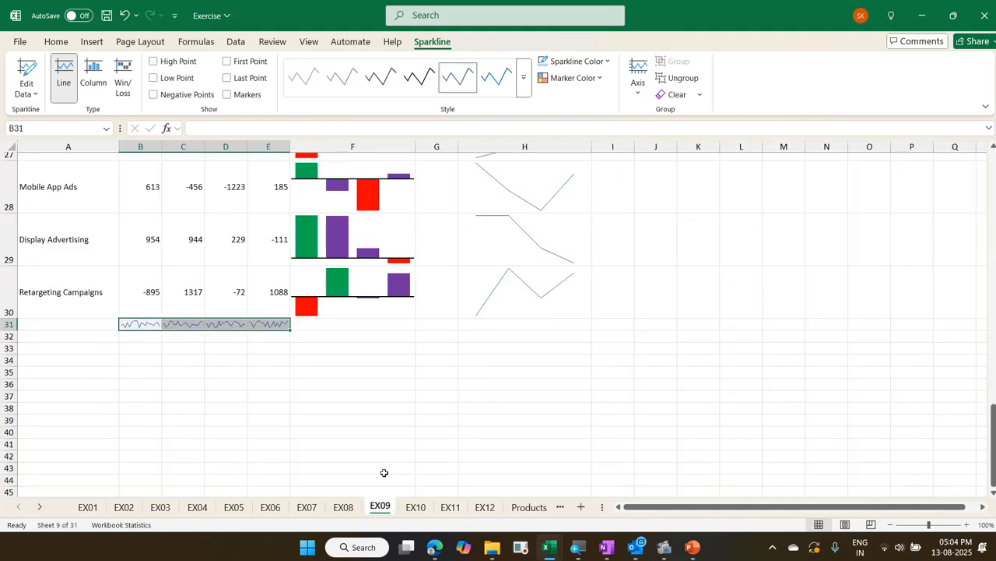
{"action": "left_click", "coordinate": [344, 507]}
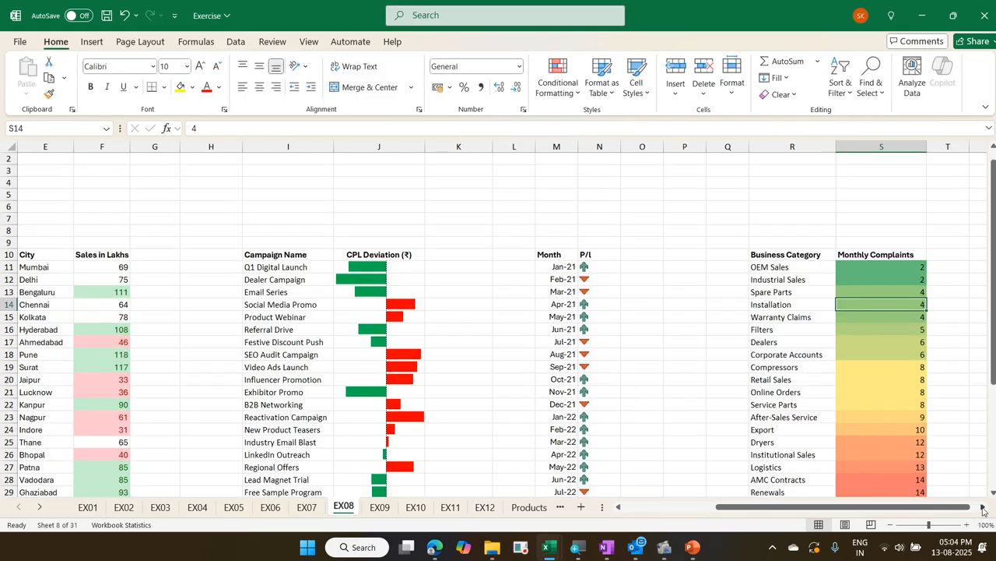
{"action": "left_click", "coordinate": [983, 507]}
{"action": "left_click", "coordinate": [982, 507]}
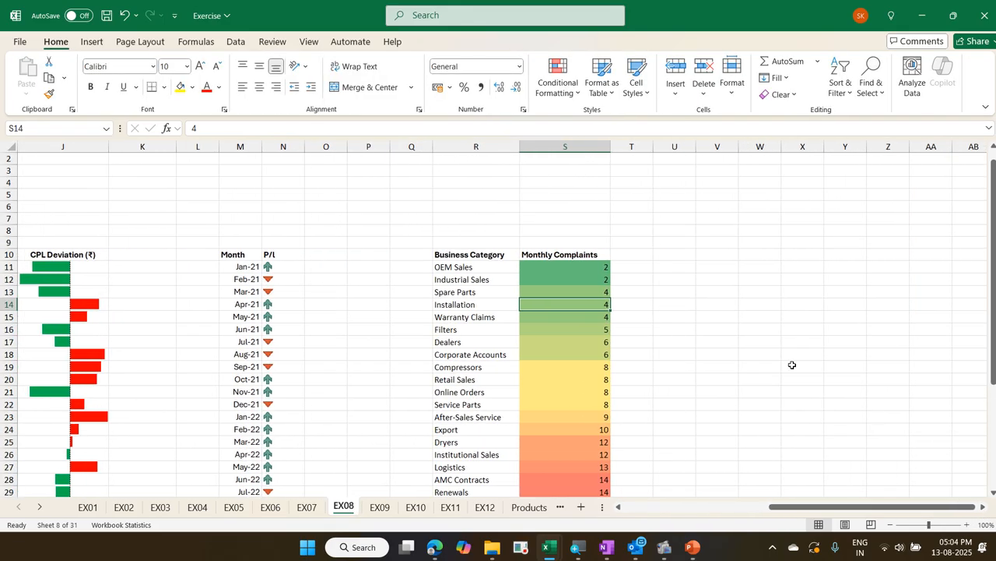
{"action": "left_click", "coordinate": [712, 278]}
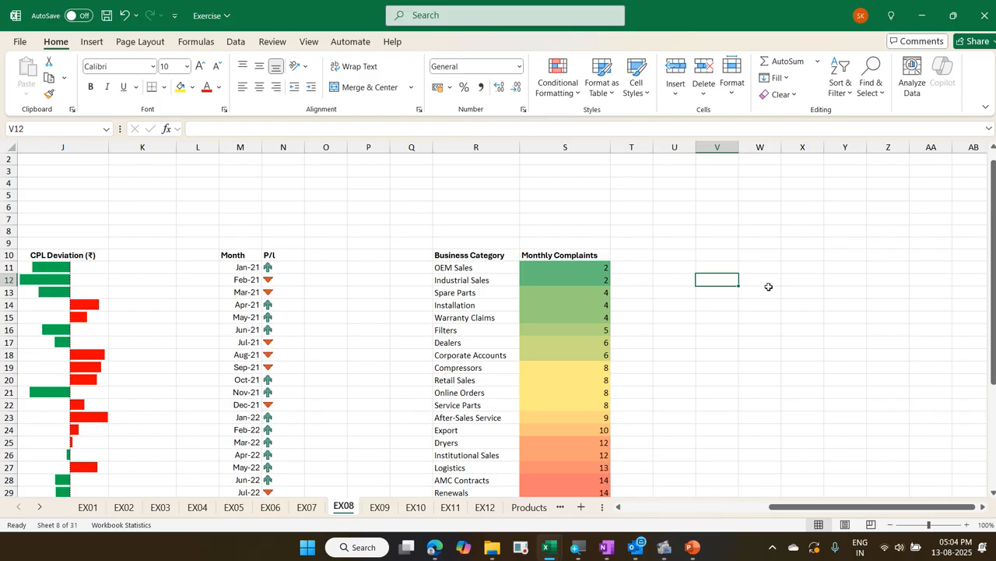
{"action": "key", "text": "super+period"}
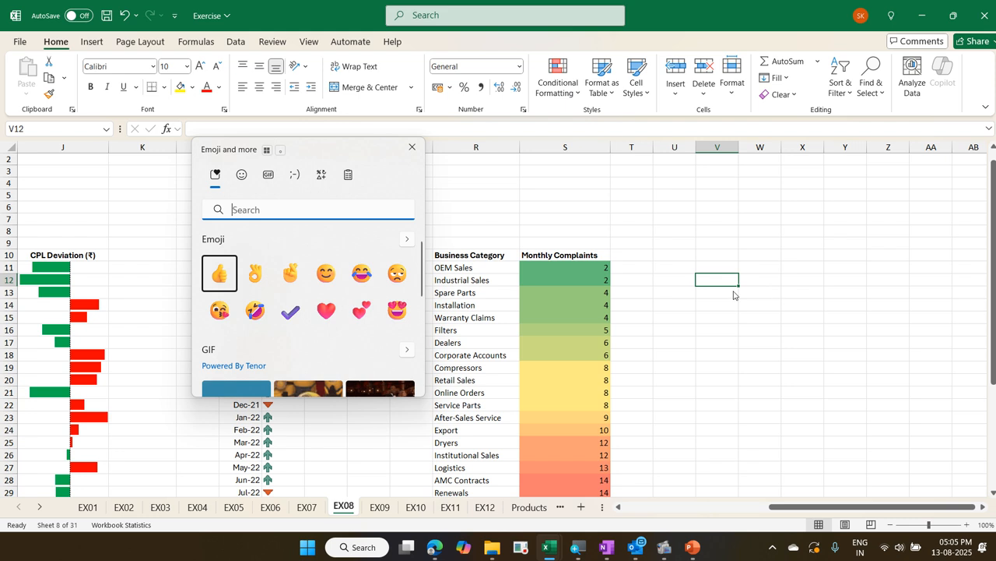
{"action": "left_click", "coordinate": [231, 283]}
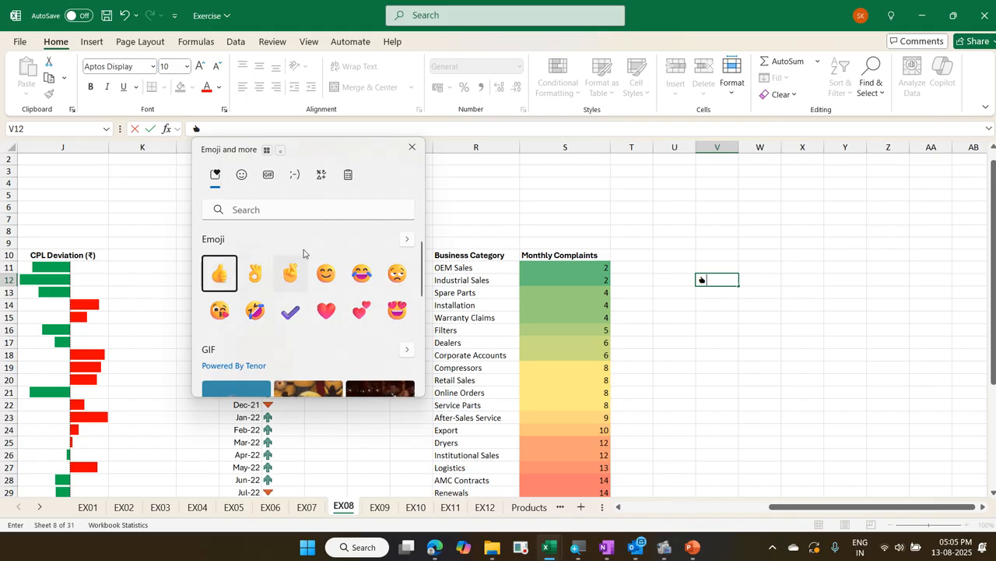
{"action": "left_click", "coordinate": [411, 149]}
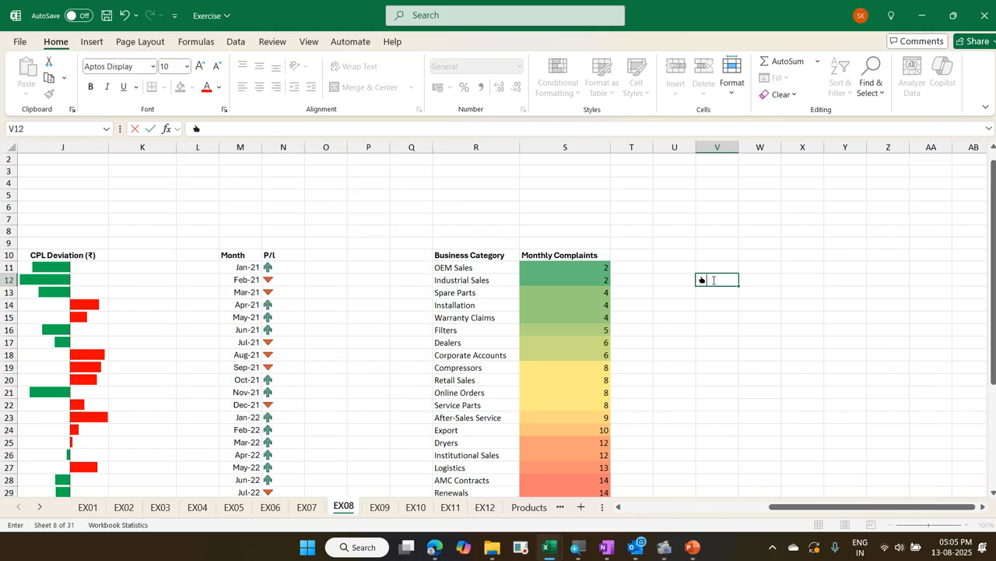
Set the thumbs-up emoji in V12 to font size 18 and colour it green
{"action": "left_click_drag", "start_coordinate": [714, 281], "coordinate": [684, 282]}
{"action": "left_click", "coordinate": [187, 71]}
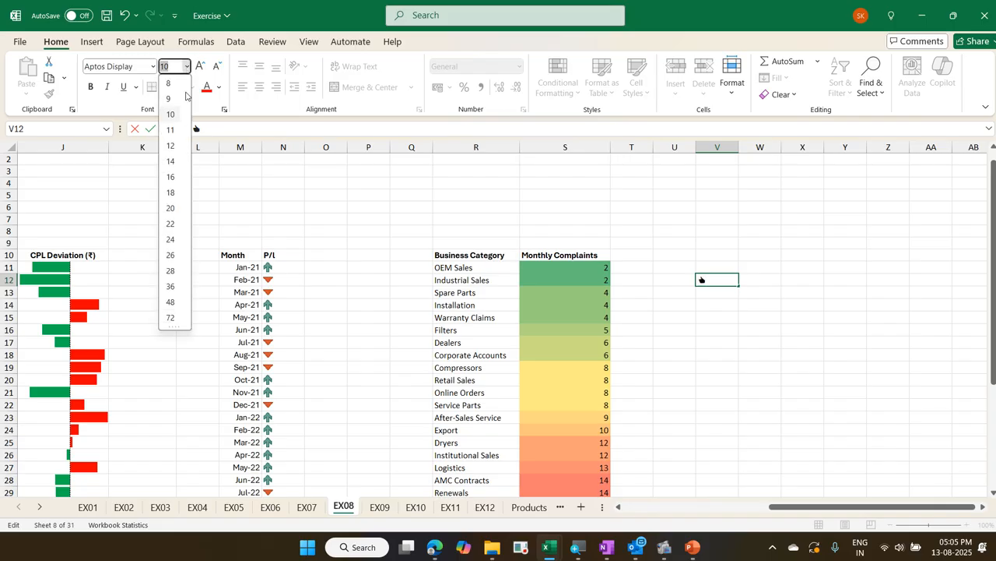
{"action": "left_click", "coordinate": [178, 196]}
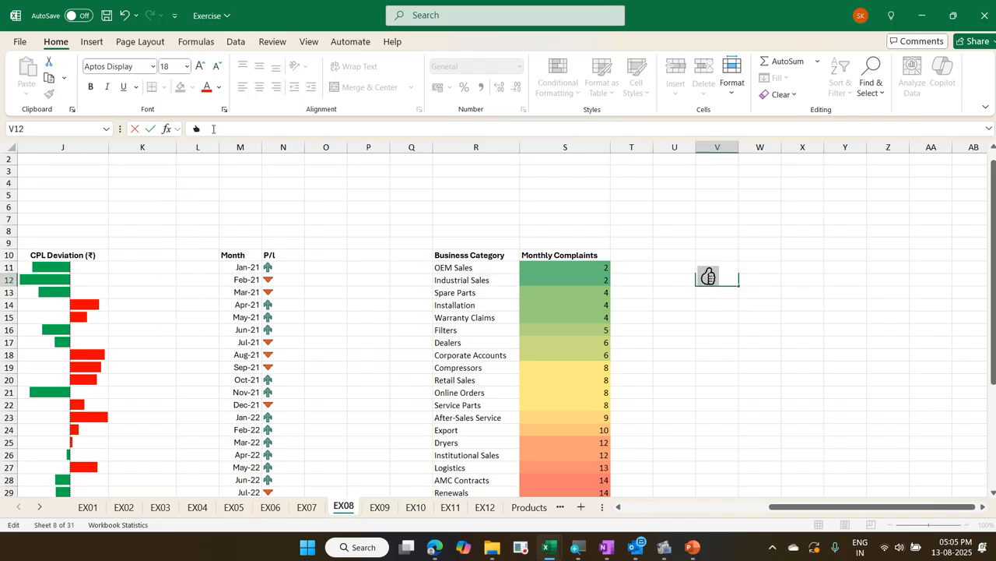
{"action": "left_click", "coordinate": [219, 88]}
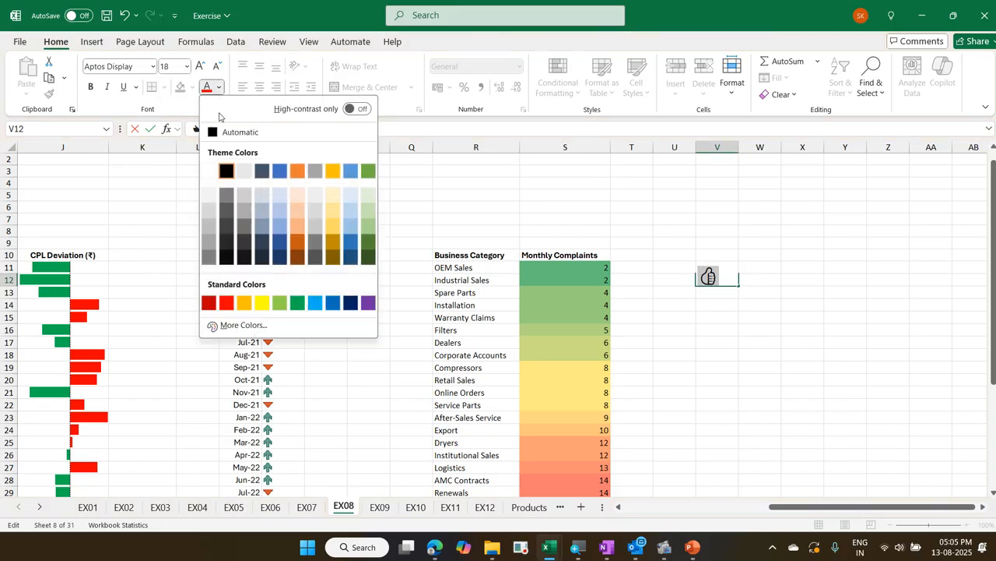
{"action": "left_click", "coordinate": [286, 309]}
{"action": "left_click", "coordinate": [711, 308]}
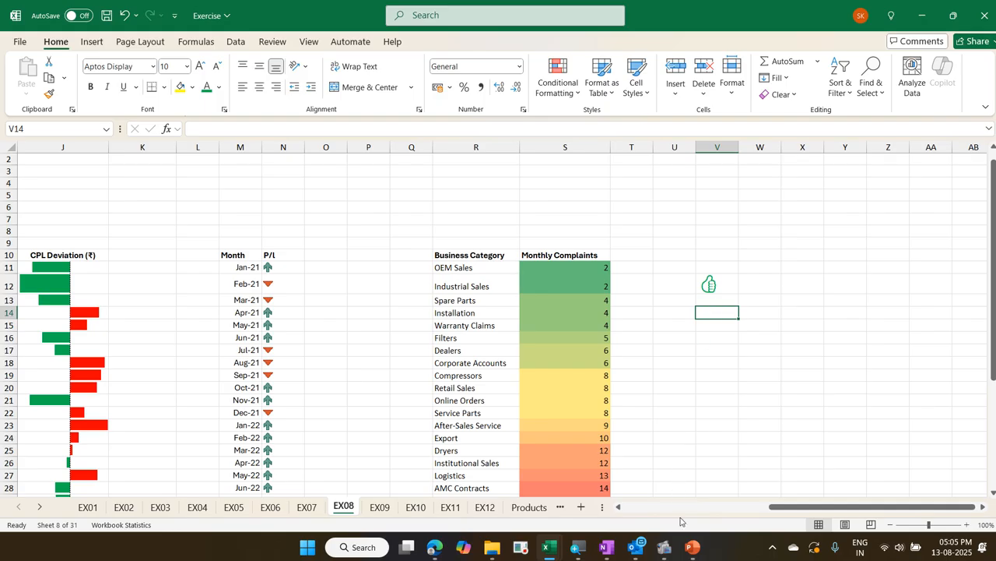
Switch to the PowerPoint presentation and insert thumbs-up, facepalm, crossed-fingers, smiling-face and OK-hand emojis in the title of slide 2
{"action": "left_click", "coordinate": [688, 547]}
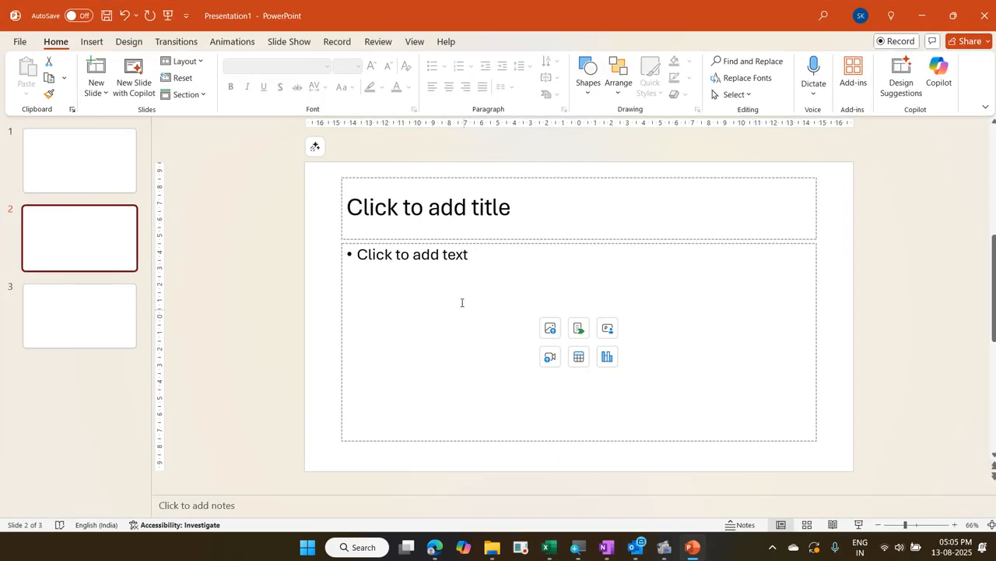
{"action": "left_click", "coordinate": [437, 203]}
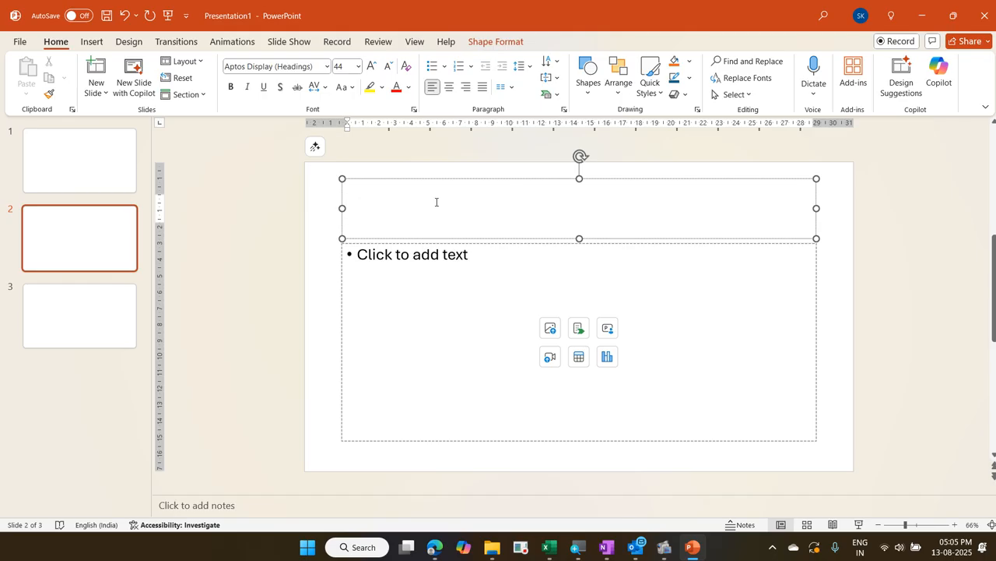
{"action": "key", "text": "super+period"}
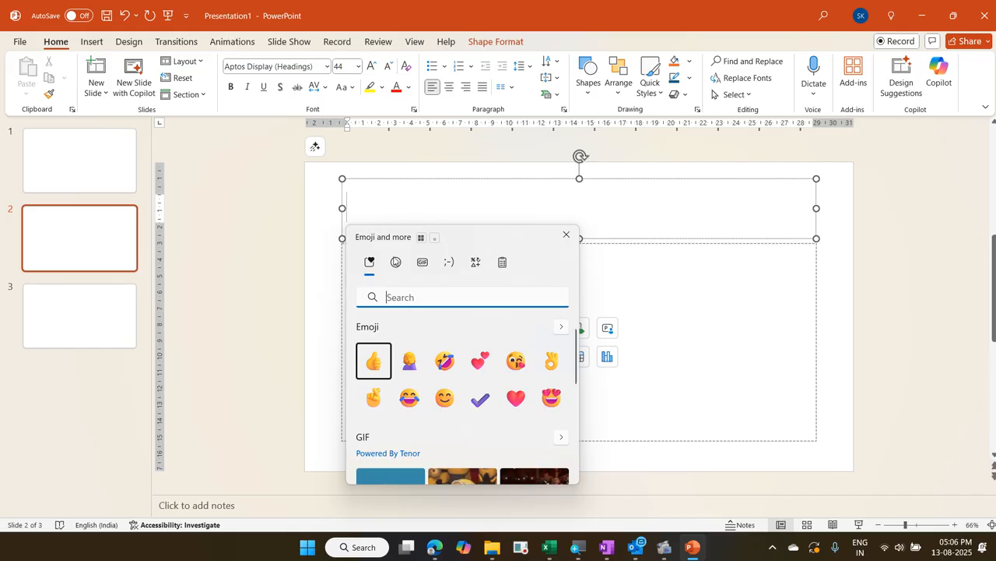
{"action": "left_click", "coordinate": [385, 371]}
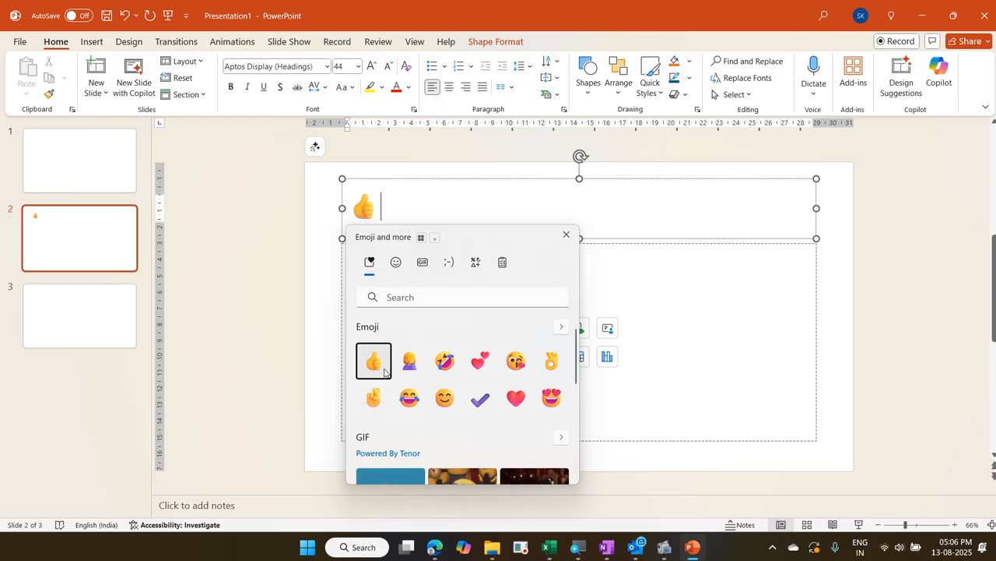
{"action": "left_click", "coordinate": [408, 372]}
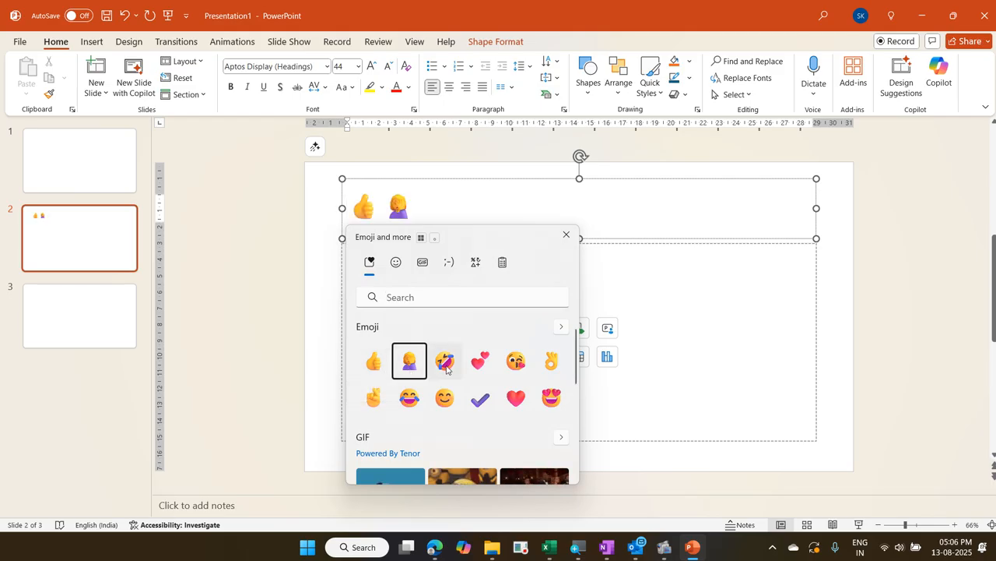
{"action": "left_click", "coordinate": [373, 399]}
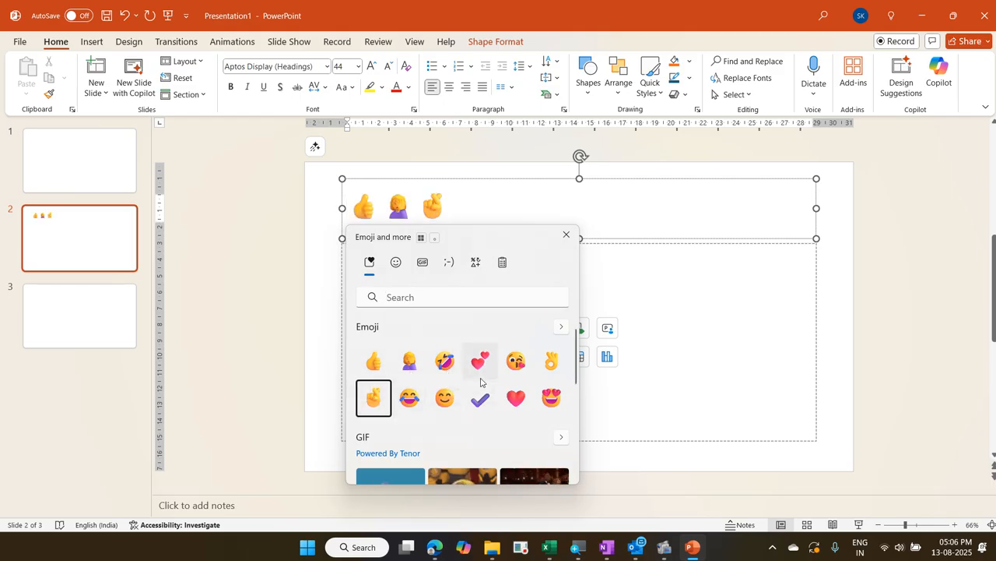
{"action": "left_click", "coordinate": [443, 398]}
{"action": "left_click", "coordinate": [552, 362]}
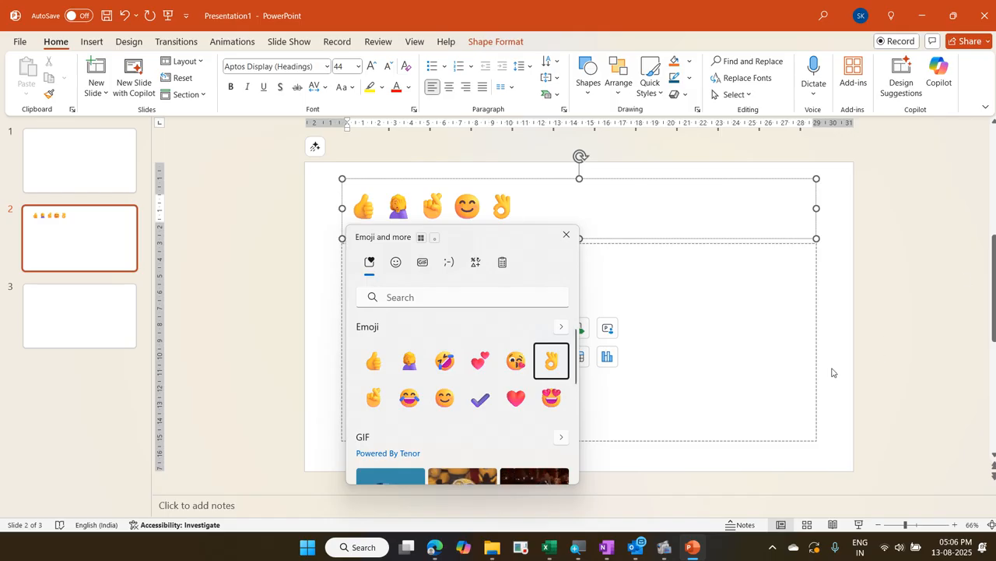
{"action": "key", "text": "Escape"}
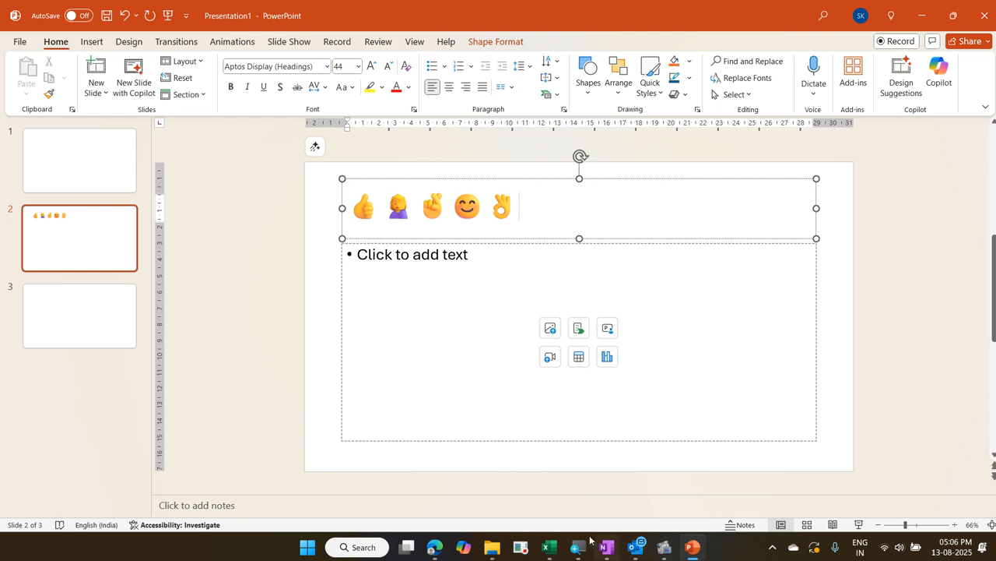
Switch to the Exercise - Copy workbook, examine the monthly Sales figures beside the sparklines on EX10, and view the EX09 sheet
{"action": "mouse_move", "coordinate": [551, 547]}
{"action": "left_click", "coordinate": [619, 503]}
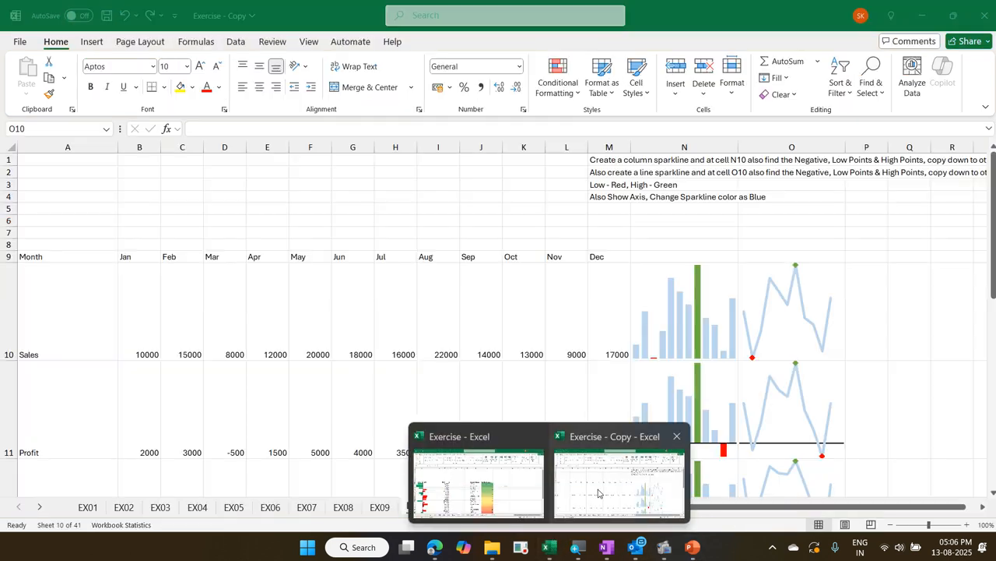
{"action": "left_click_drag", "start_coordinate": [148, 327], "coordinate": [591, 335]}
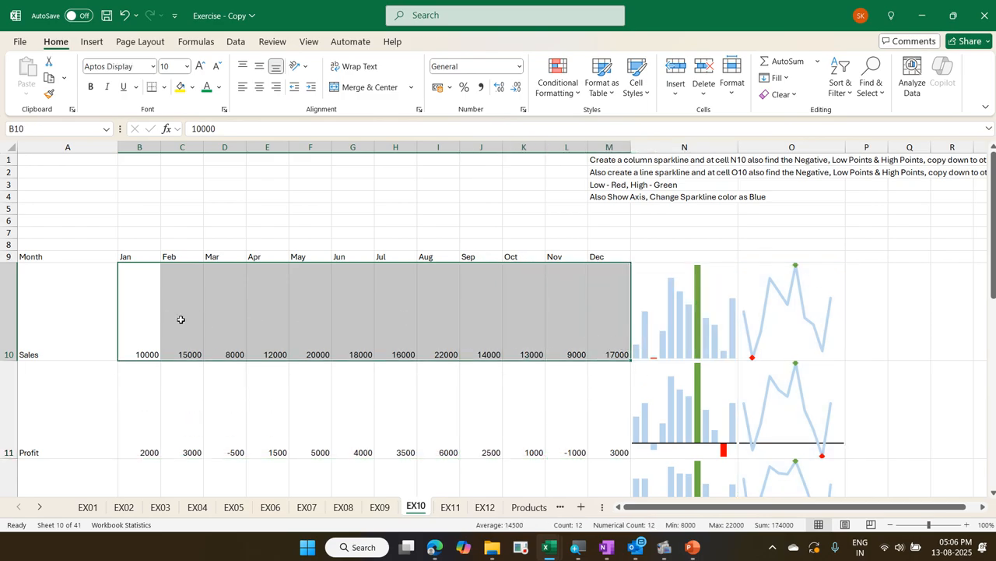
{"action": "left_click_drag", "start_coordinate": [190, 323], "coordinate": [601, 354]}
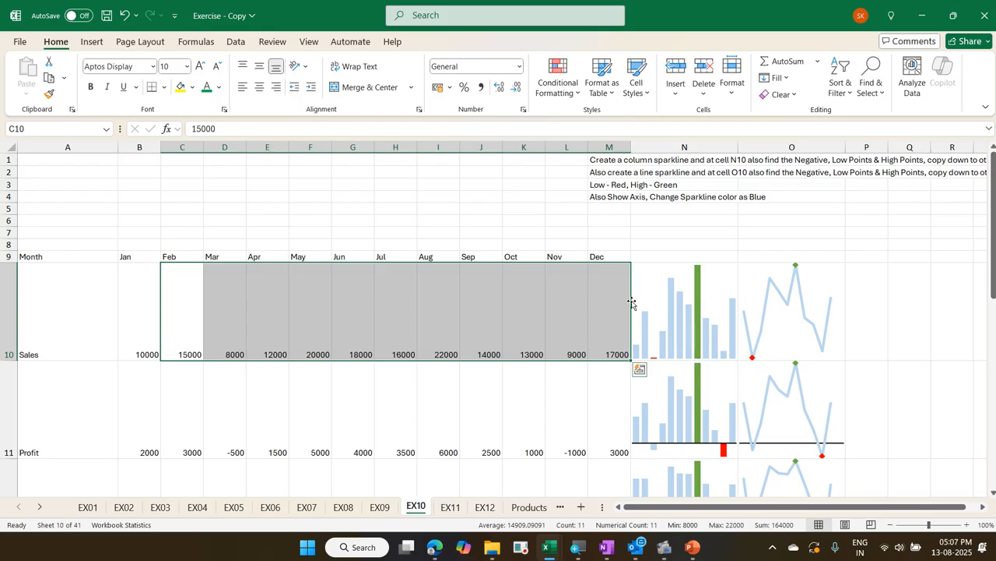
{"action": "left_click", "coordinate": [494, 300]}
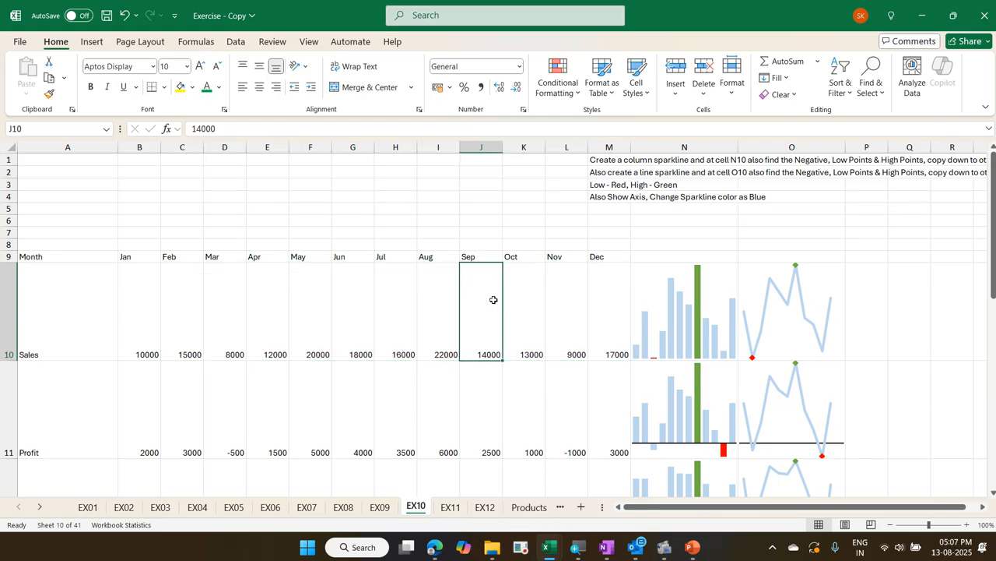
{"action": "left_click", "coordinate": [383, 507]}
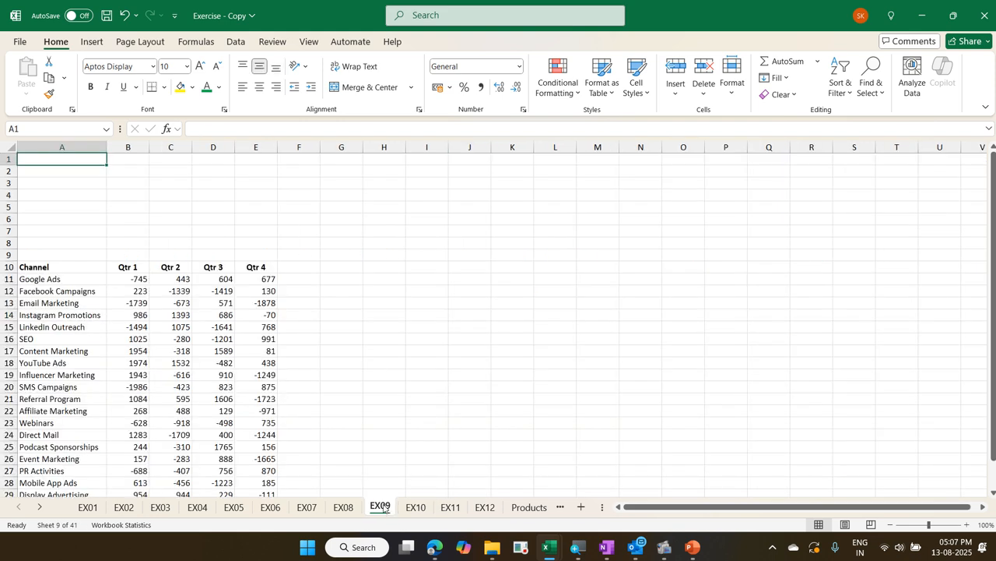
Return to the Exercise workbook and select the empty cell I11 beside the shipment table on the EX03 sheet
{"action": "key", "text": "alt+Tab"}
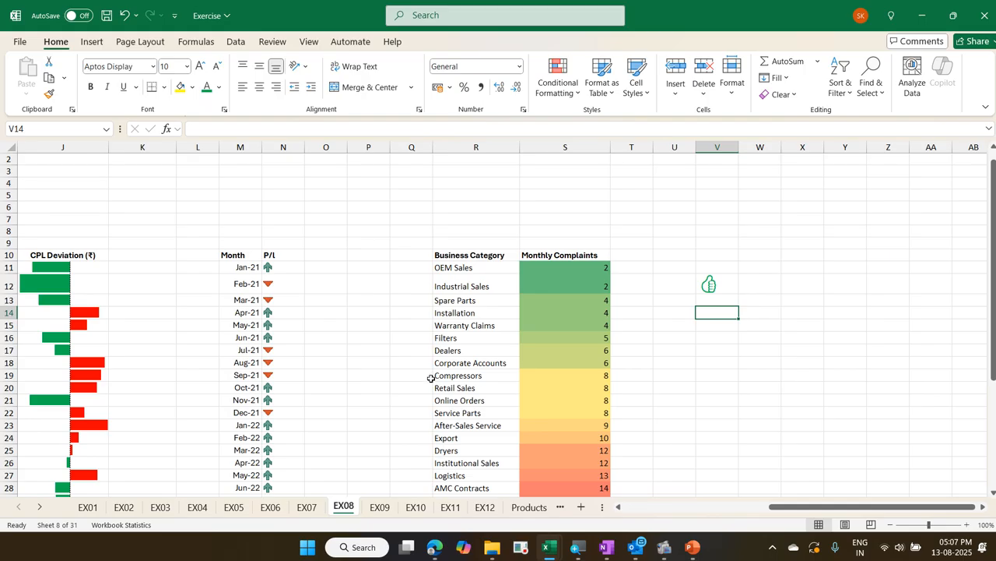
{"action": "key", "text": "Left"}
{"action": "key", "text": "Left"}
{"action": "key", "text": "Left"}
{"action": "key", "text": "Left"}
{"action": "key", "text": "Left"}
{"action": "key", "text": "Left"}
{"action": "key", "text": "Left"}
{"action": "key", "text": "Left"}
{"action": "key", "text": "Left"}
{"action": "key", "text": "Left"}
{"action": "key", "text": "Left"}
{"action": "key", "text": "Left"}
{"action": "key", "text": "Left"}
{"action": "key", "text": "Left"}
{"action": "key", "text": "Left"}
{"action": "key", "text": "Left"}
{"action": "key", "text": "Left"}
{"action": "key", "text": "Left"}
{"action": "key", "text": "Left"}
{"action": "key", "text": "Left"}
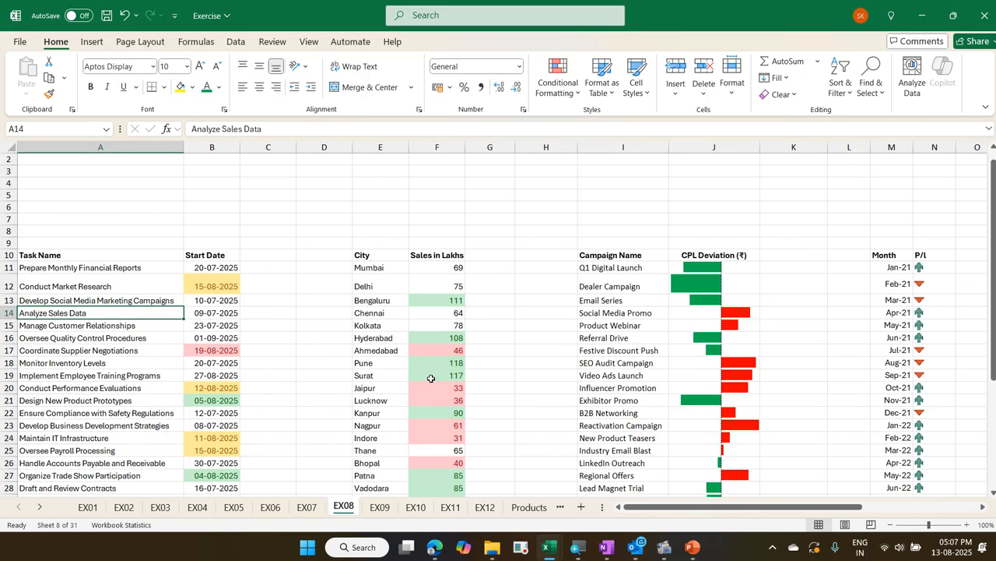
{"action": "key", "text": "Up"}
{"action": "key", "text": "Up"}
{"action": "key", "text": "Up"}
{"action": "key", "text": "Up"}
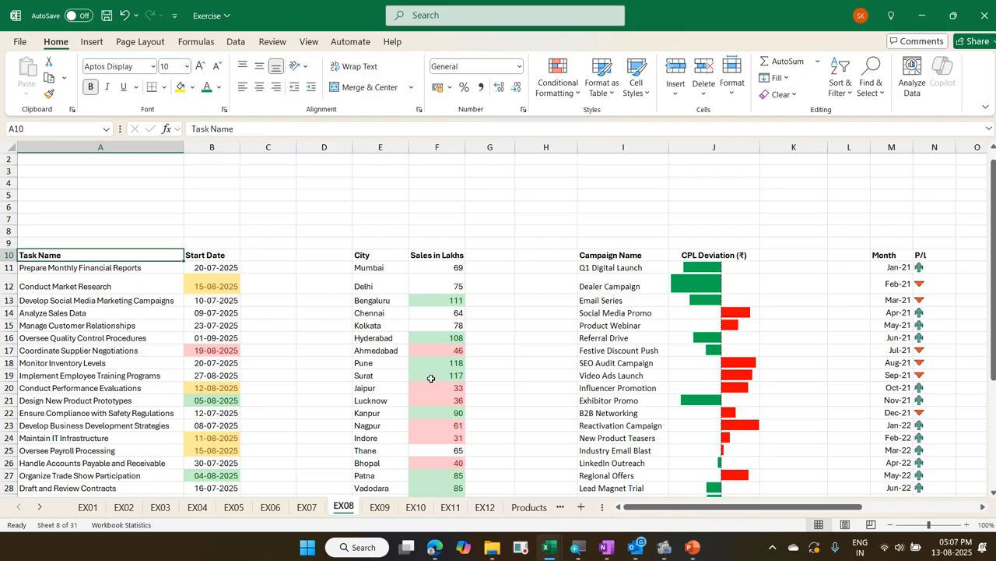
{"action": "key", "text": "ctrl+Page_Up"}
{"action": "key", "text": "ctrl+Page_Up"}
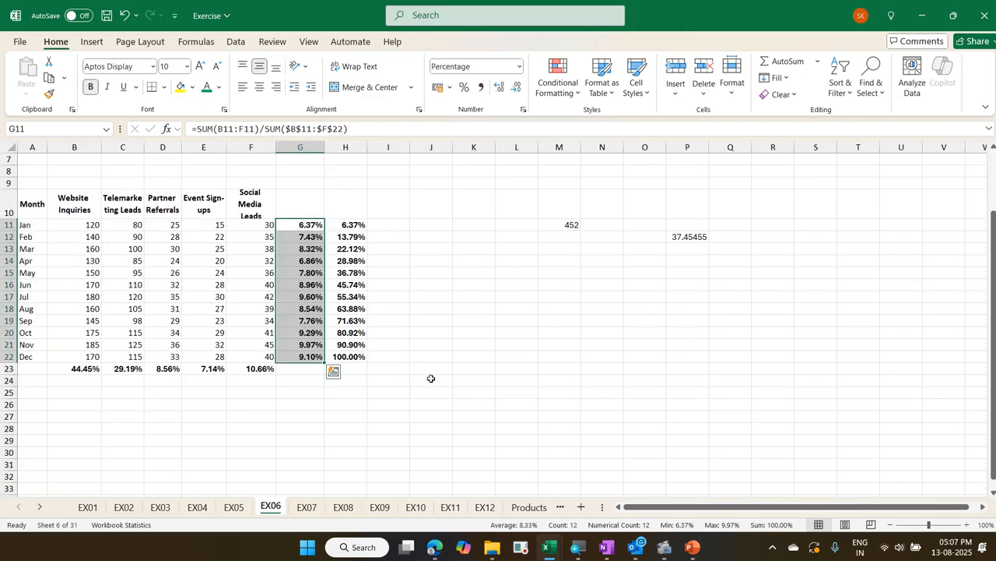
{"action": "key", "text": "ctrl+Page_Up"}
{"action": "key", "text": "ctrl+Page_Up"}
{"action": "key", "text": "ctrl+Page_Up"}
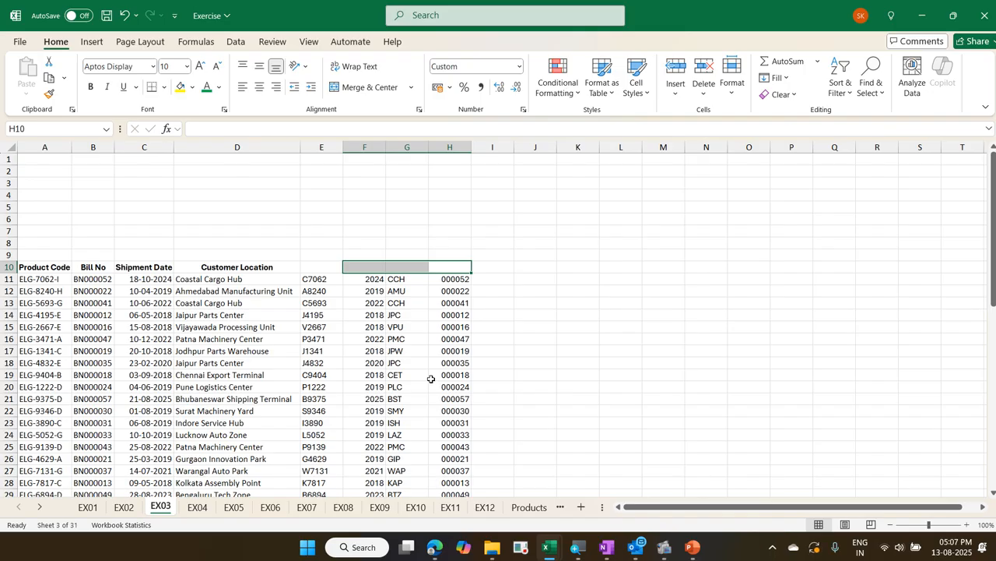
{"action": "key", "text": "Down"}
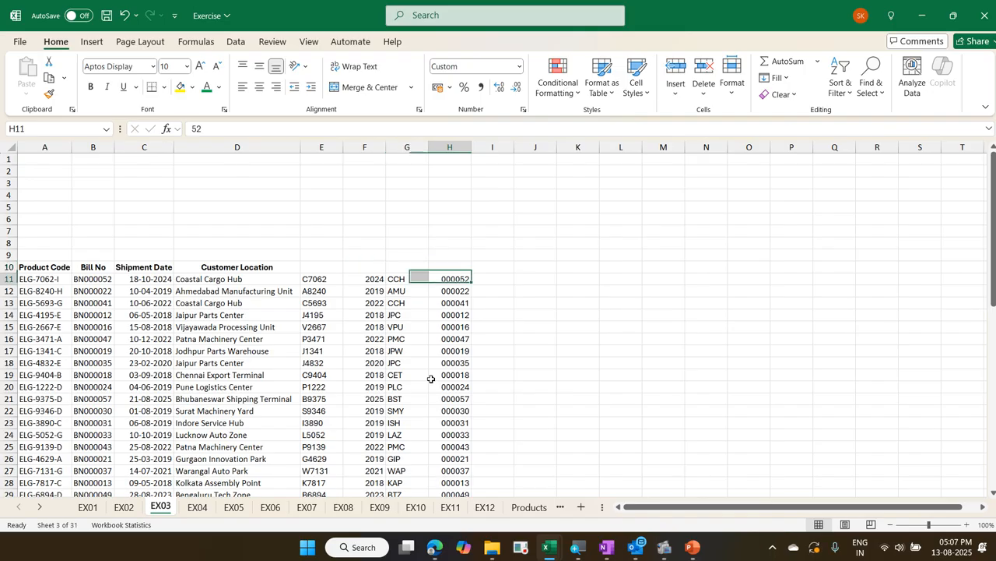
{"action": "key", "text": "Left"}
{"action": "key", "text": "Left"}
{"action": "key", "text": "Left"}
{"action": "key", "text": "Left"}
{"action": "key", "text": "Left"}
{"action": "key", "text": "Left"}
{"action": "key", "text": "Left"}
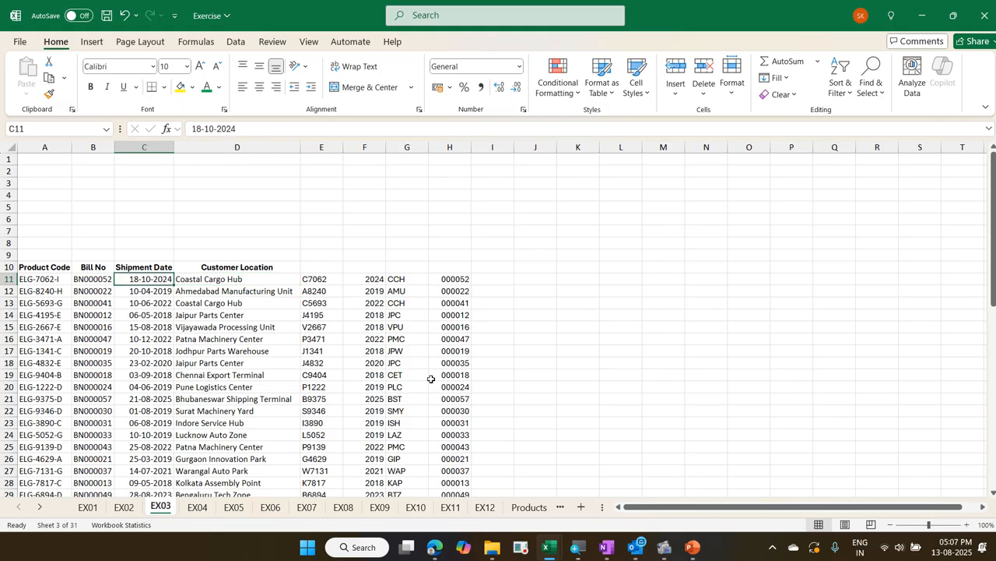
{"action": "key", "text": "Right"}
{"action": "key", "text": "Right"}
{"action": "key", "text": "Right"}
{"action": "key", "text": "Right"}
{"action": "key", "text": "Right"}
{"action": "key", "text": "Right"}
{"action": "key", "text": "Right"}
{"action": "key", "text": "Right"}
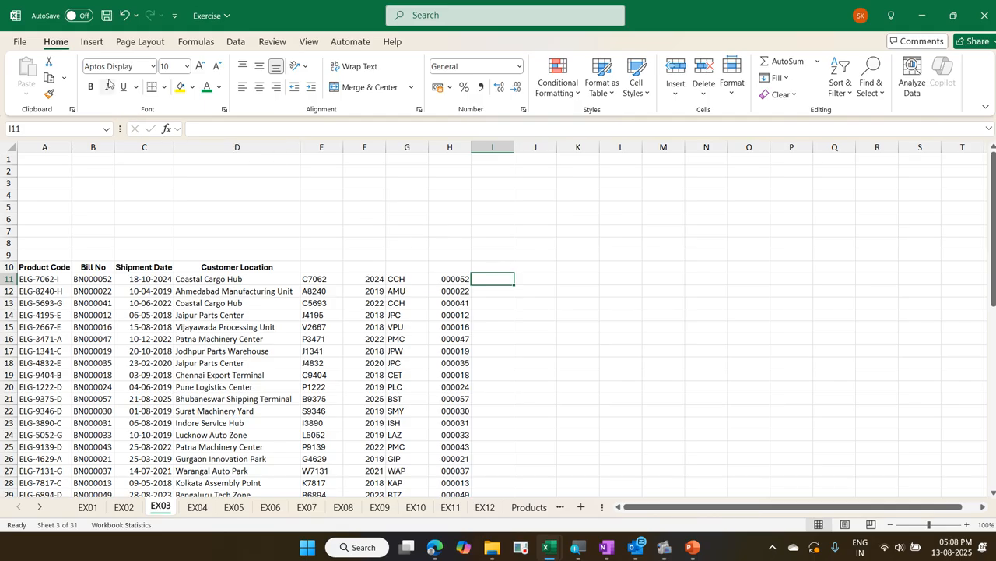
Insert the Great Wall of China picture from the 7Wonder folder on this device, placed in cell I11
{"action": "left_click", "coordinate": [91, 41]}
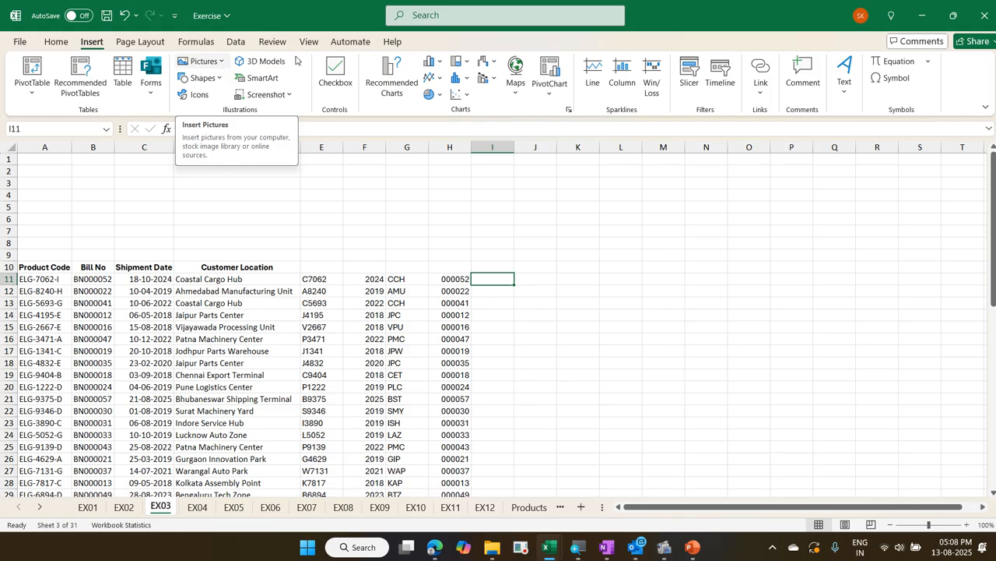
{"action": "left_click", "coordinate": [953, 16]}
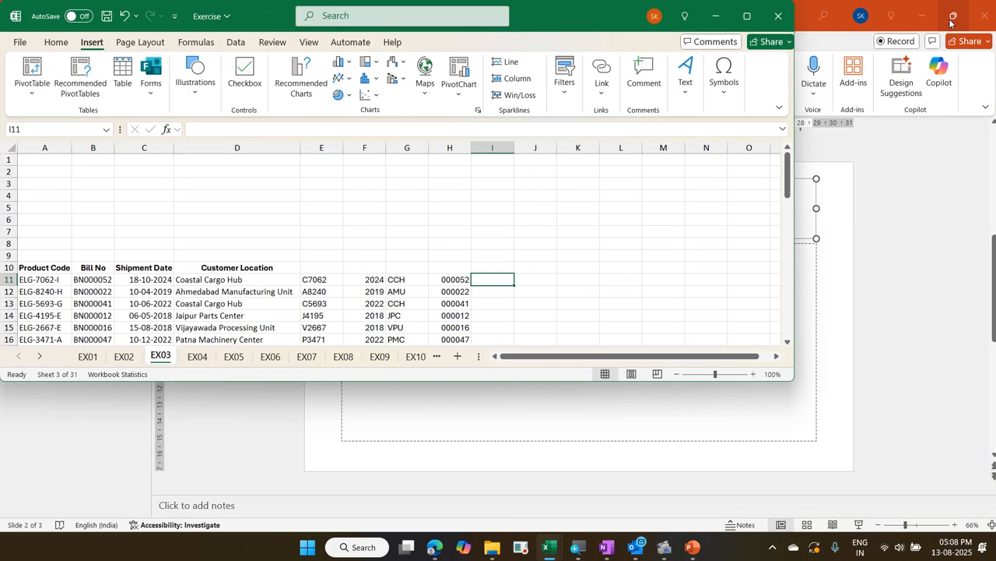
{"action": "left_click", "coordinate": [200, 95]}
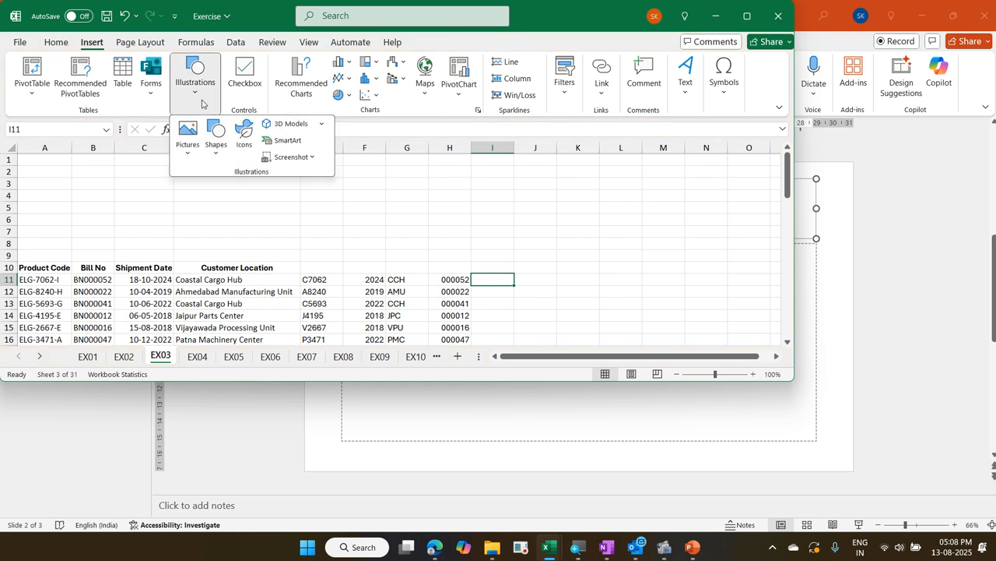
{"action": "left_click", "coordinate": [187, 152]}
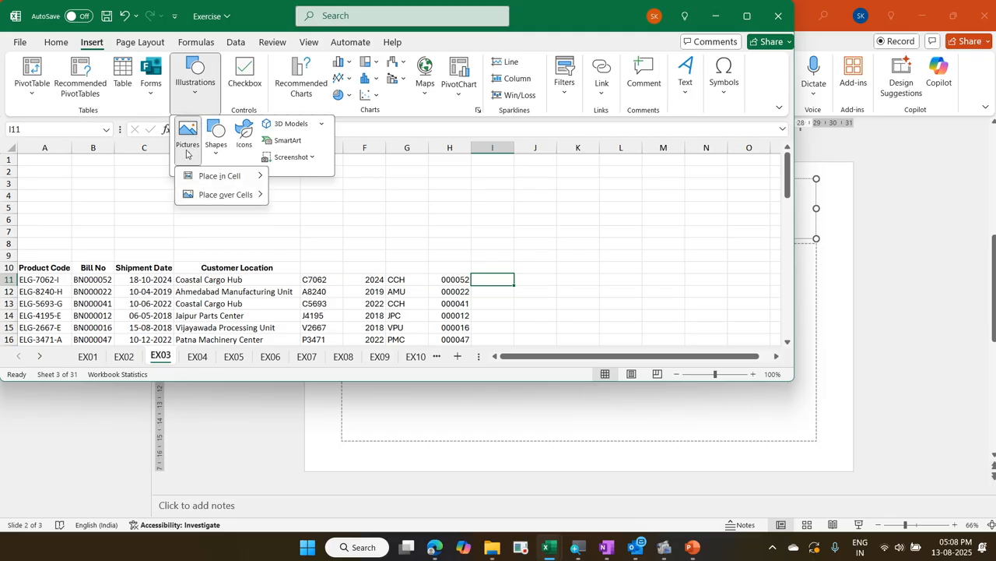
{"action": "mouse_move", "coordinate": [210, 173]}
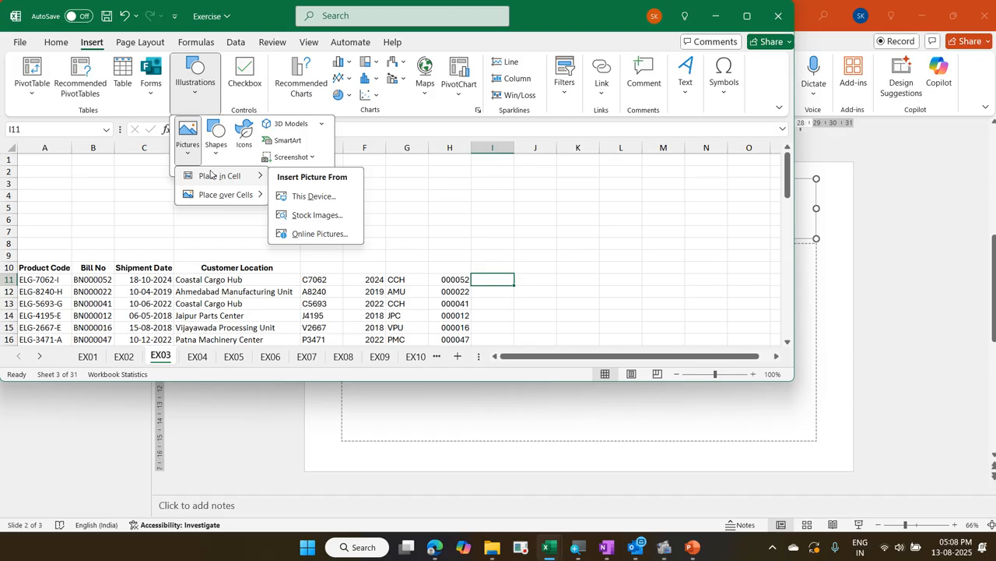
{"action": "left_click", "coordinate": [331, 200]}
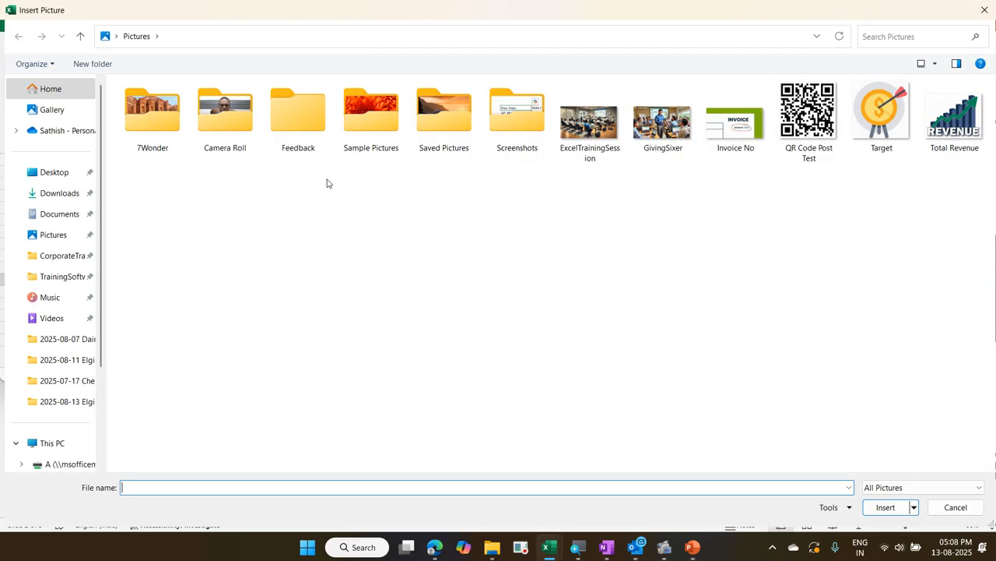
{"action": "double_click", "coordinate": [172, 143]}
{"action": "left_click", "coordinate": [274, 146]}
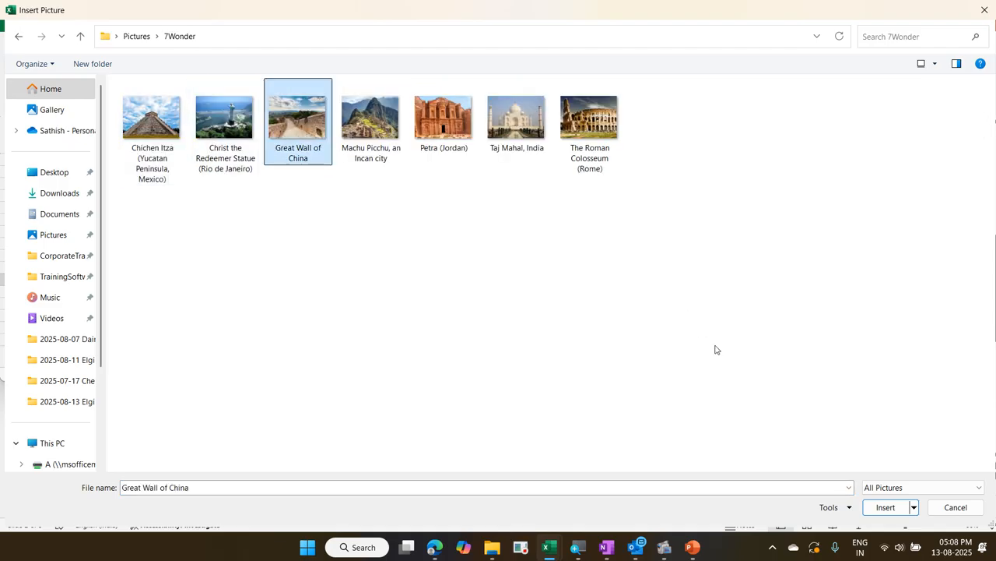
{"action": "left_click", "coordinate": [885, 507]}
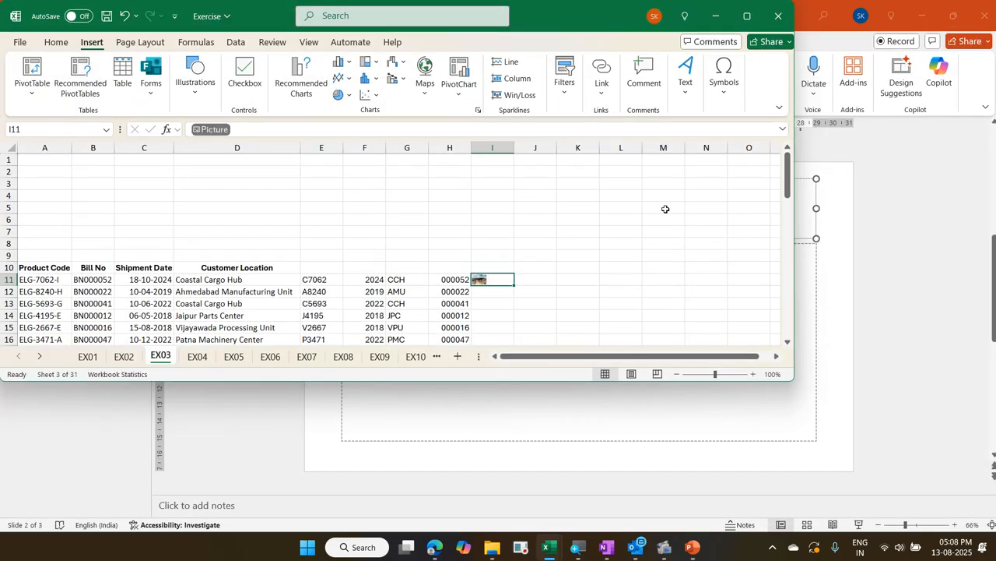
{"action": "left_click", "coordinate": [742, 28]}
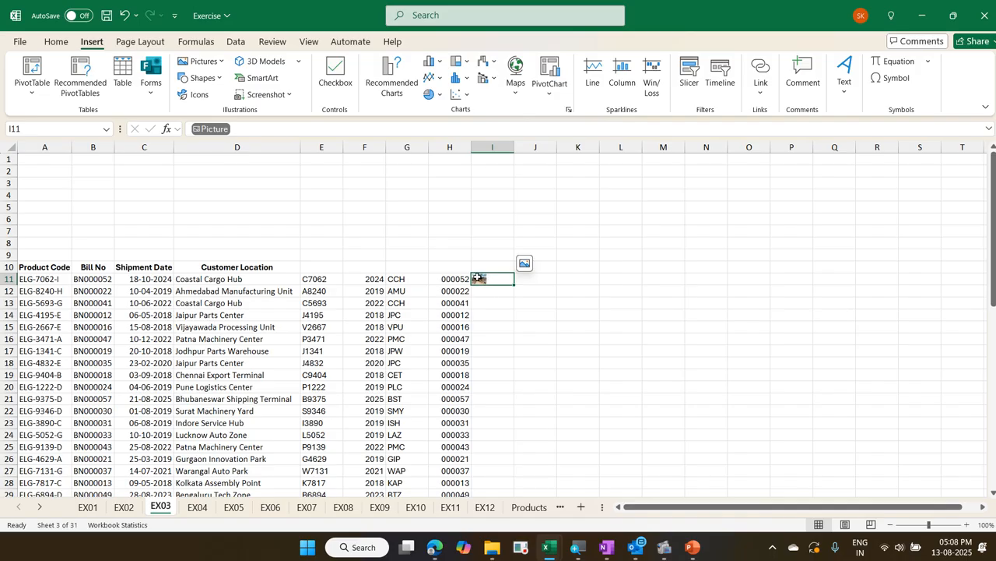
Take the picture in I11 out over the cells and place it back in the cell, twice
{"action": "left_click", "coordinate": [525, 266]}
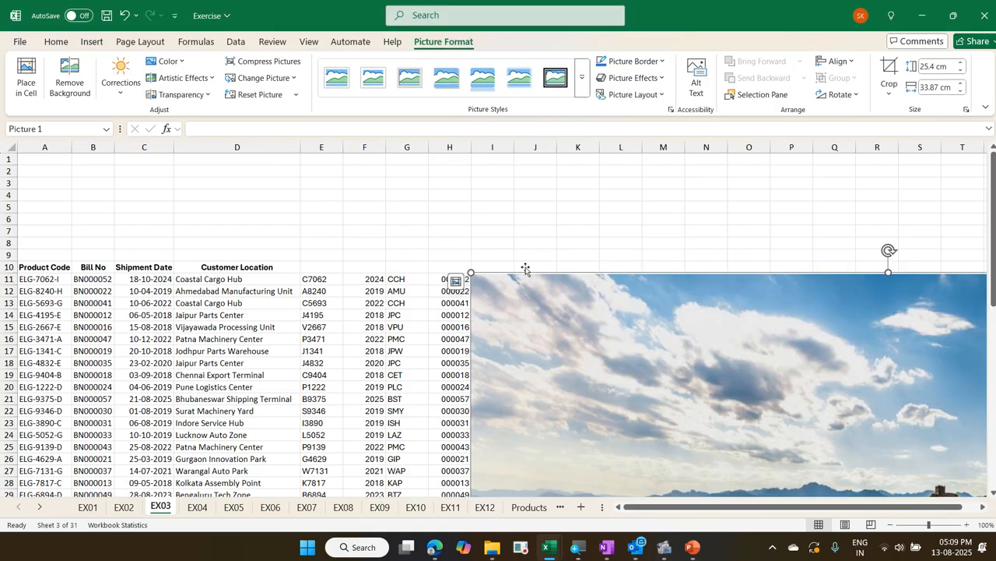
{"action": "left_click", "coordinate": [457, 283]}
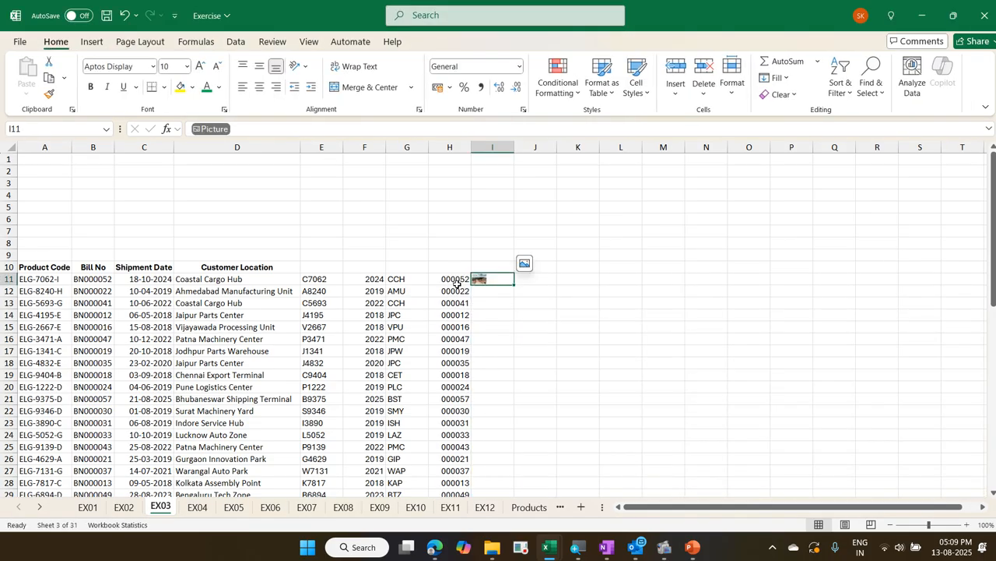
{"action": "left_click", "coordinate": [523, 264]}
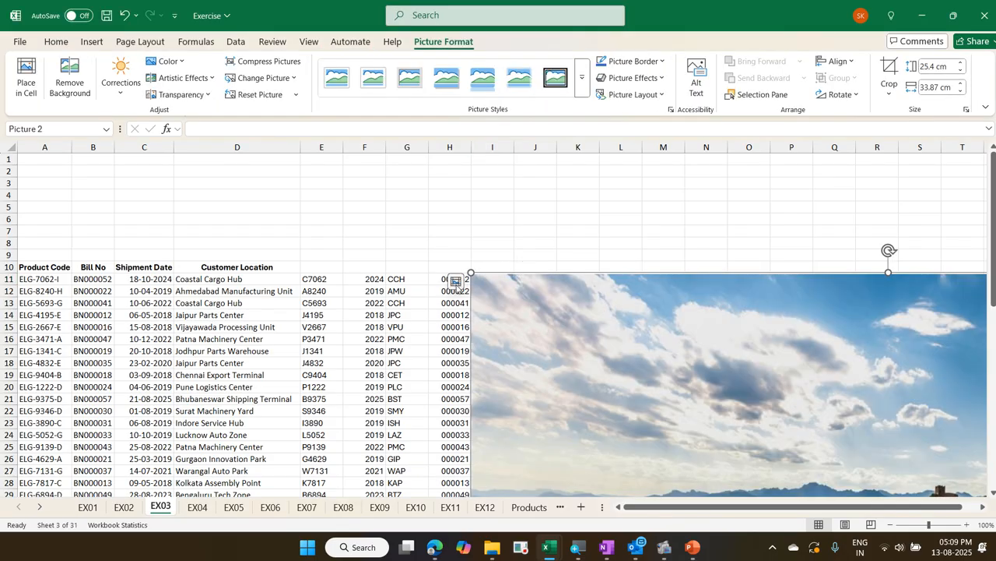
{"action": "left_click", "coordinate": [456, 283]}
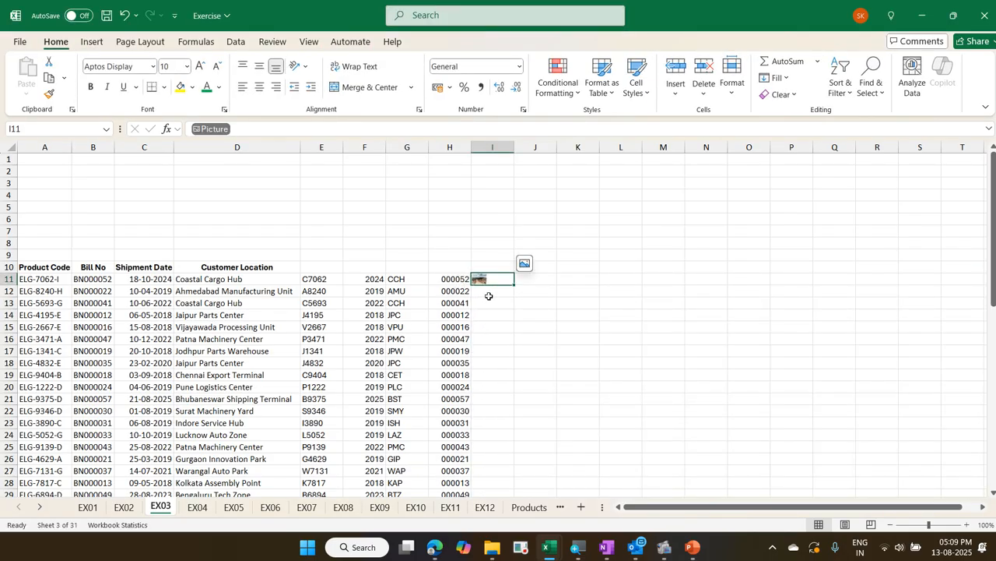
Insert the Taj Mahal, India picture from the 7Wonder folder on this device, placed in cell I12
{"action": "left_click", "coordinate": [487, 293]}
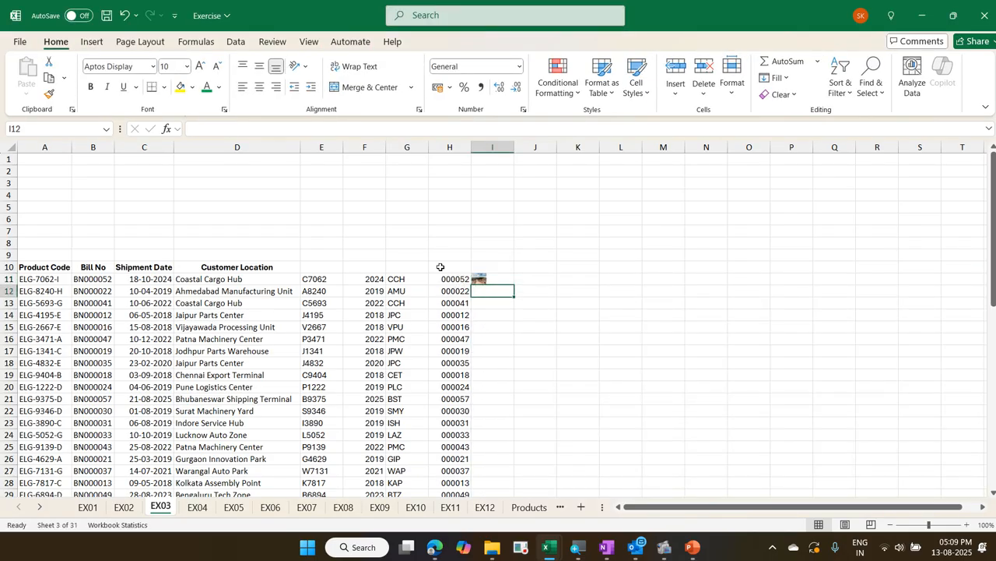
{"action": "left_click", "coordinate": [93, 45]}
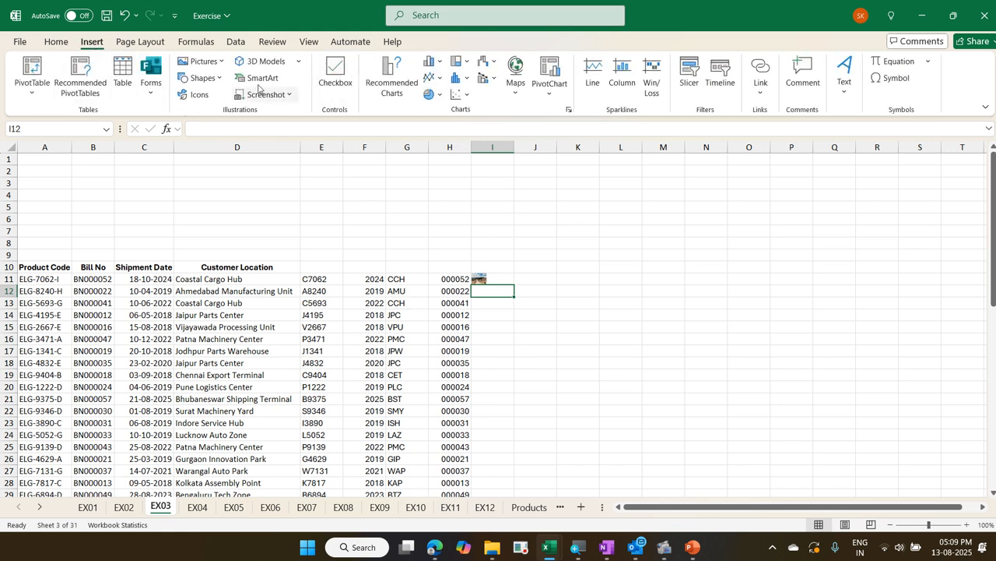
{"action": "left_click", "coordinate": [204, 62]}
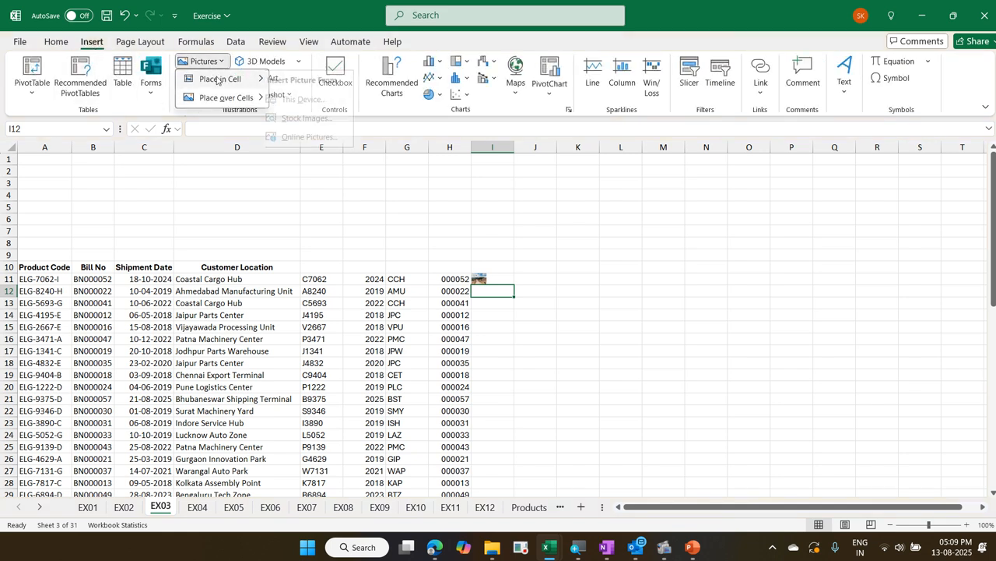
{"action": "mouse_move", "coordinate": [217, 79]}
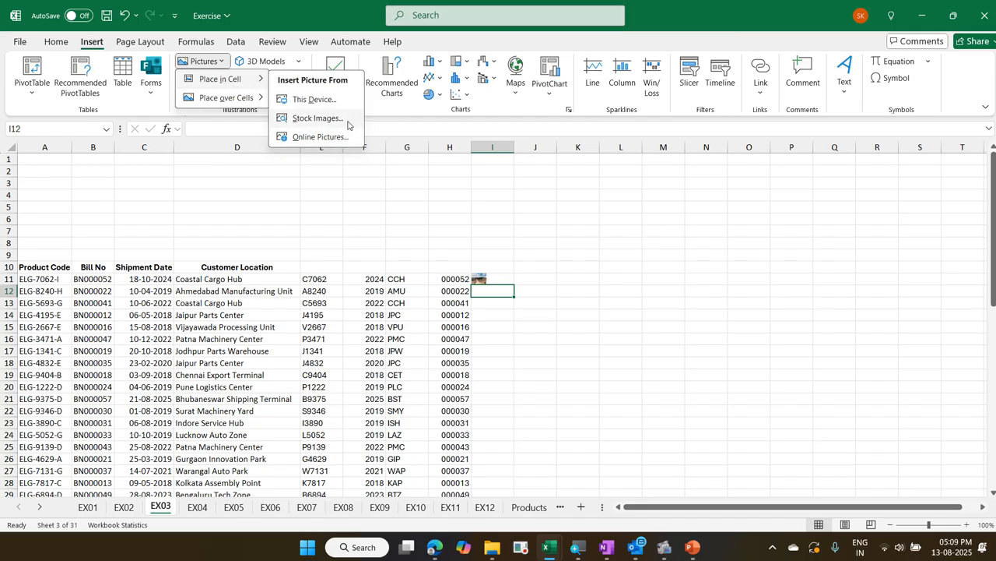
{"action": "left_click", "coordinate": [342, 100]}
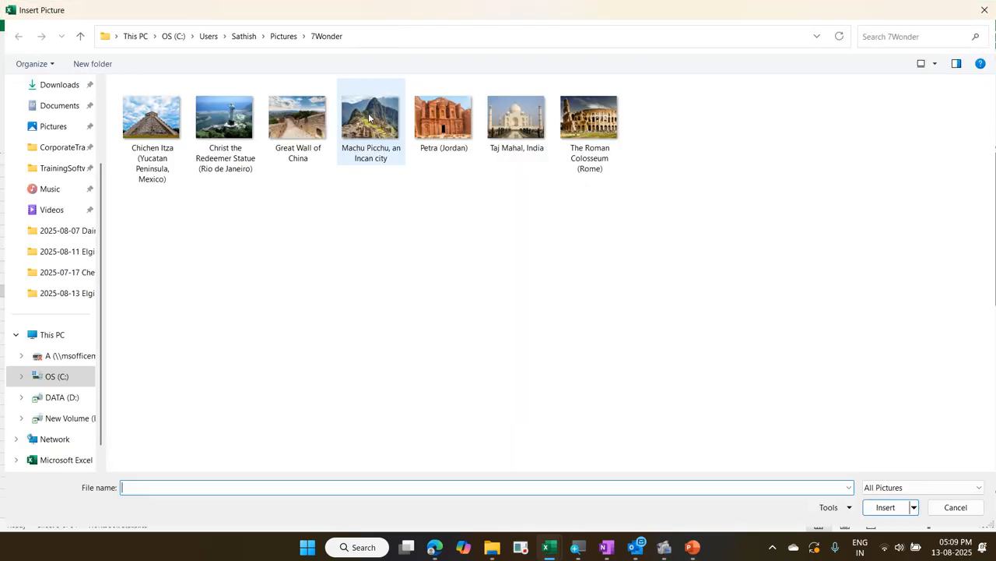
{"action": "left_click", "coordinate": [515, 117]}
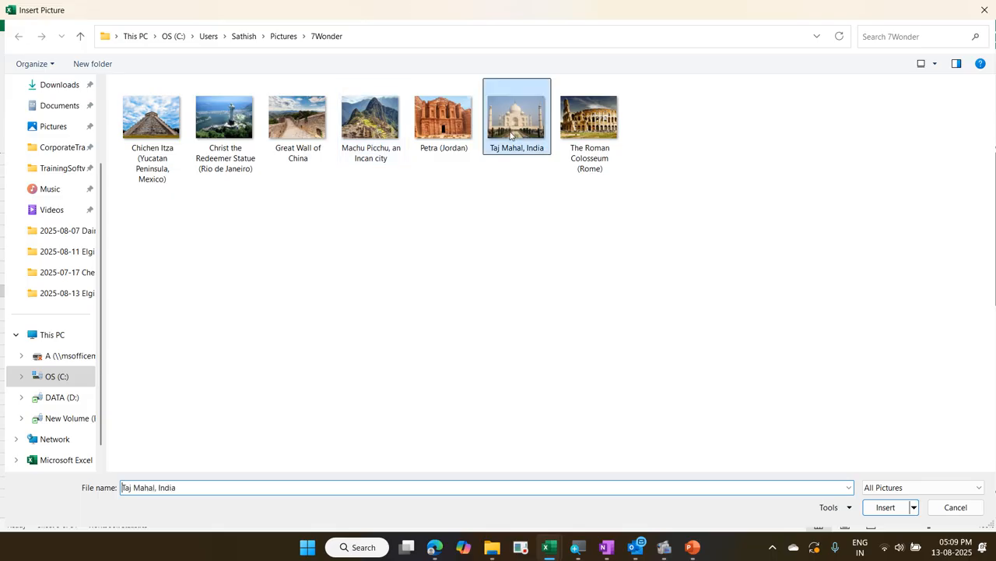
{"action": "left_click", "coordinate": [885, 507]}
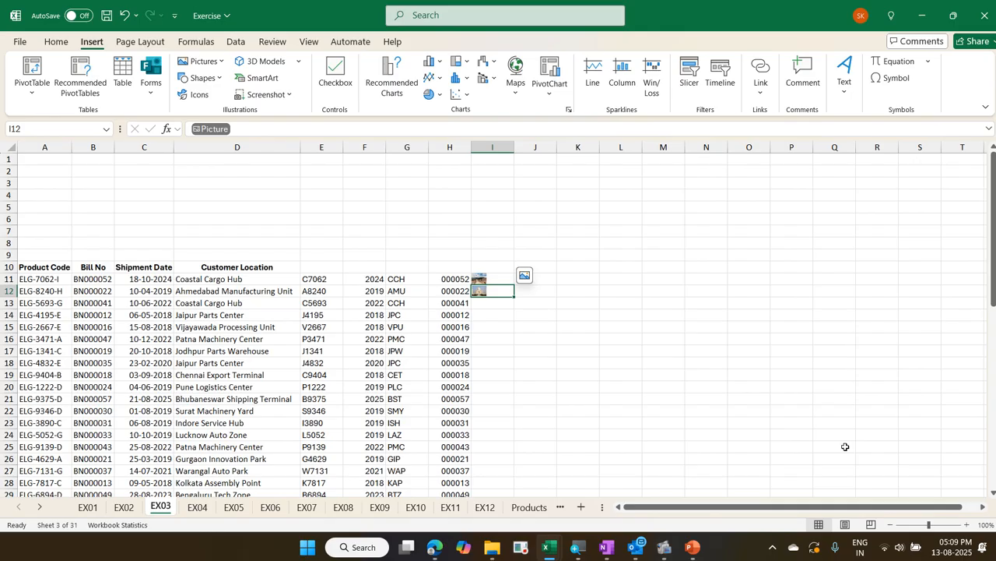
{"action": "left_click", "coordinate": [496, 276]}
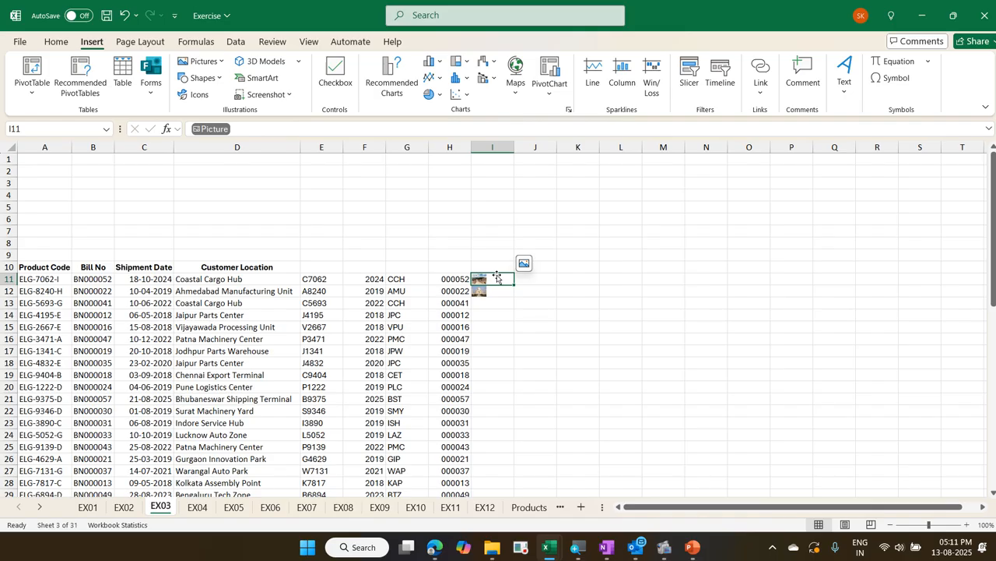
Switch to the EX08 sheet and insert a checkbox in cell C11 beside the first task's start date
{"action": "key", "text": "ctrl+Page_Down"}
{"action": "key", "text": "ctrl+Page_Down"}
{"action": "key", "text": "ctrl+Page_Down"}
{"action": "key", "text": "ctrl+Page_Down"}
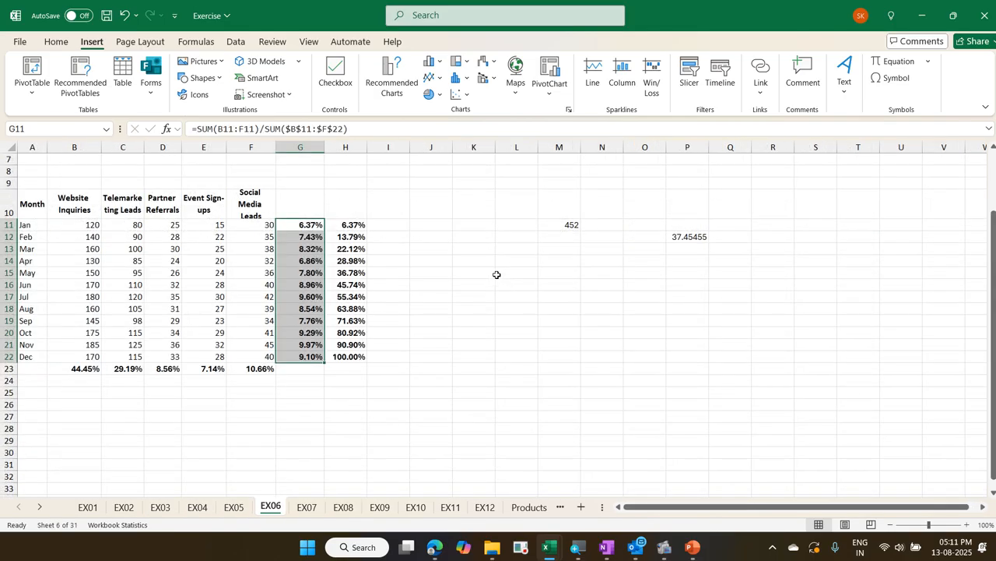
{"action": "key", "text": "ctrl+Page_Down"}
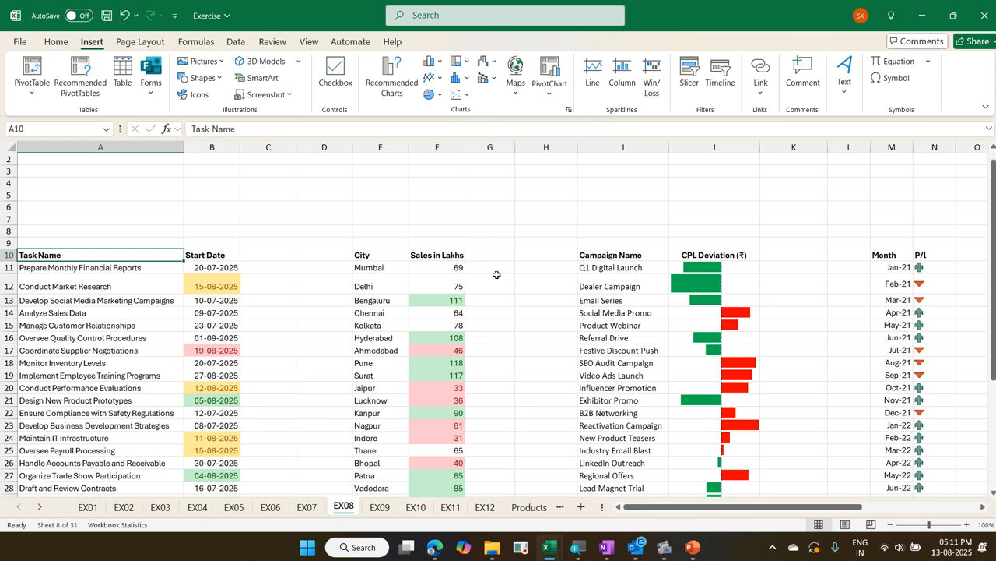
{"action": "scroll", "coordinate": [292, 276], "scroll_direction": "down", "scroll_amount": 2}
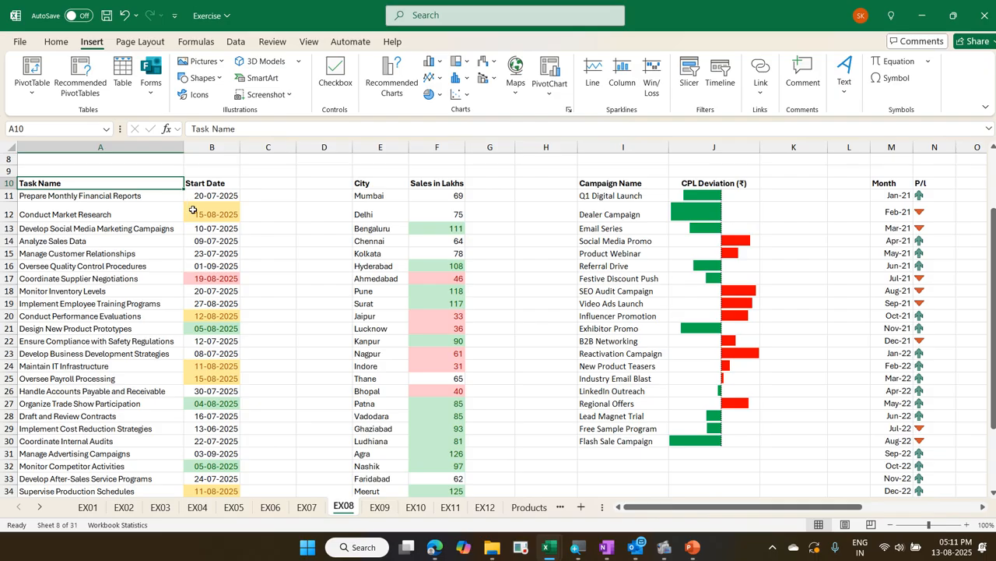
{"action": "left_click", "coordinate": [266, 196]}
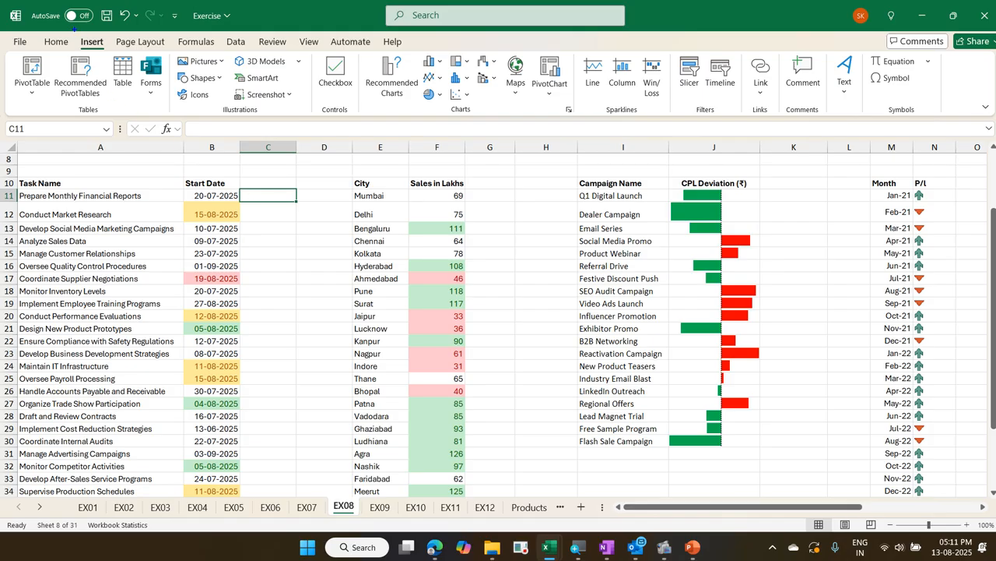
{"action": "left_click", "coordinate": [83, 37]}
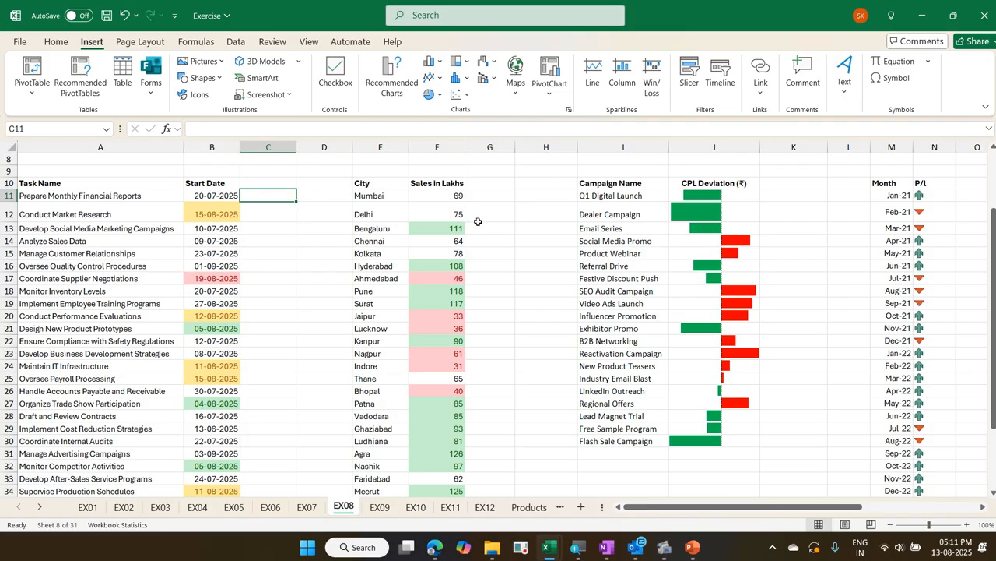
{"action": "left_click", "coordinate": [345, 97]}
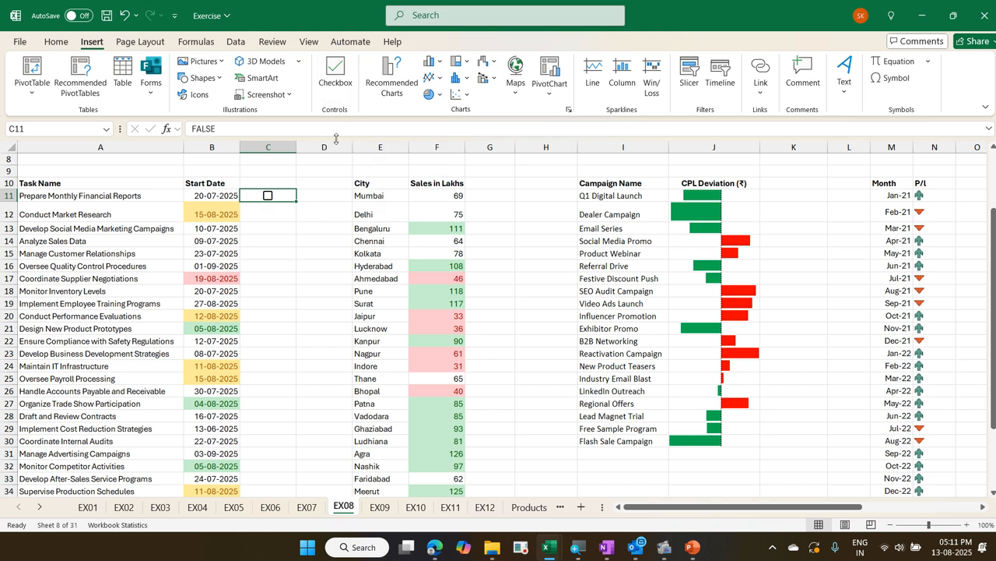
Fill the checkbox from C11 down to C40 so every task in the list has one
{"action": "scroll", "coordinate": [300, 236], "scroll_direction": "down", "scroll_amount": 1}
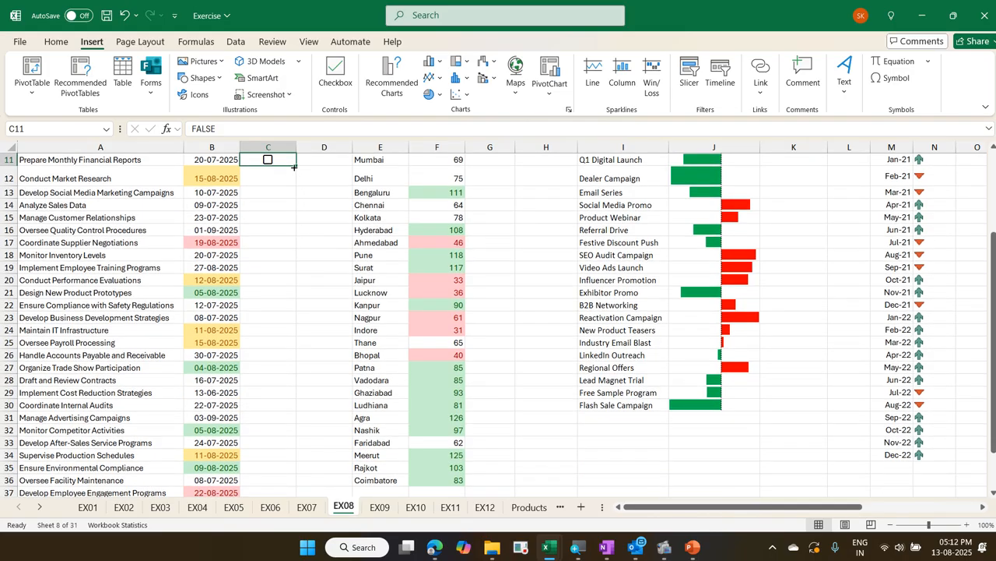
{"action": "left_click_drag", "start_coordinate": [293, 167], "coordinate": [288, 503]}
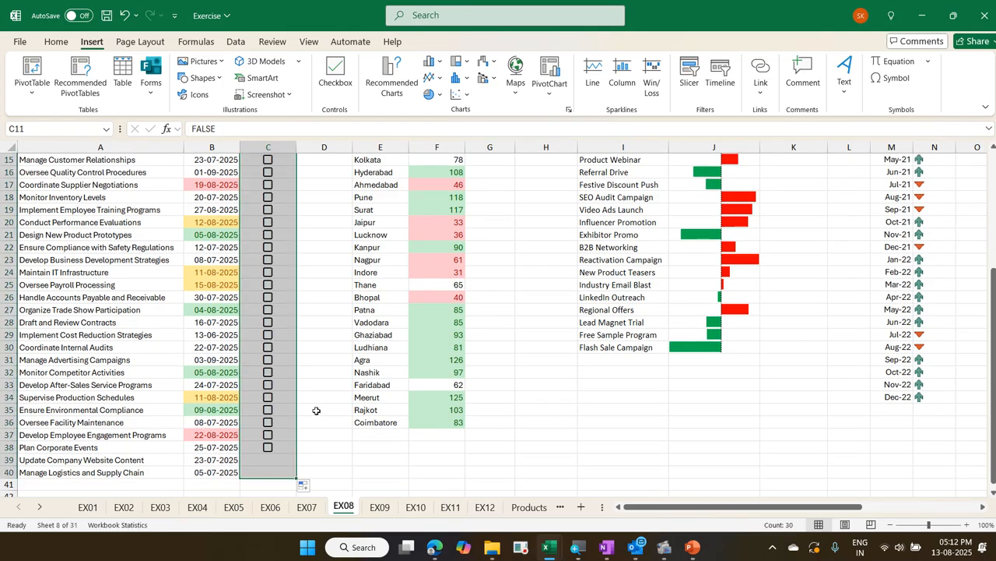
{"action": "scroll", "coordinate": [331, 413], "scroll_direction": "up", "scroll_amount": 2}
{"action": "scroll", "coordinate": [331, 412], "scroll_direction": "up", "scroll_amount": 1}
{"action": "left_click", "coordinate": [326, 391]}
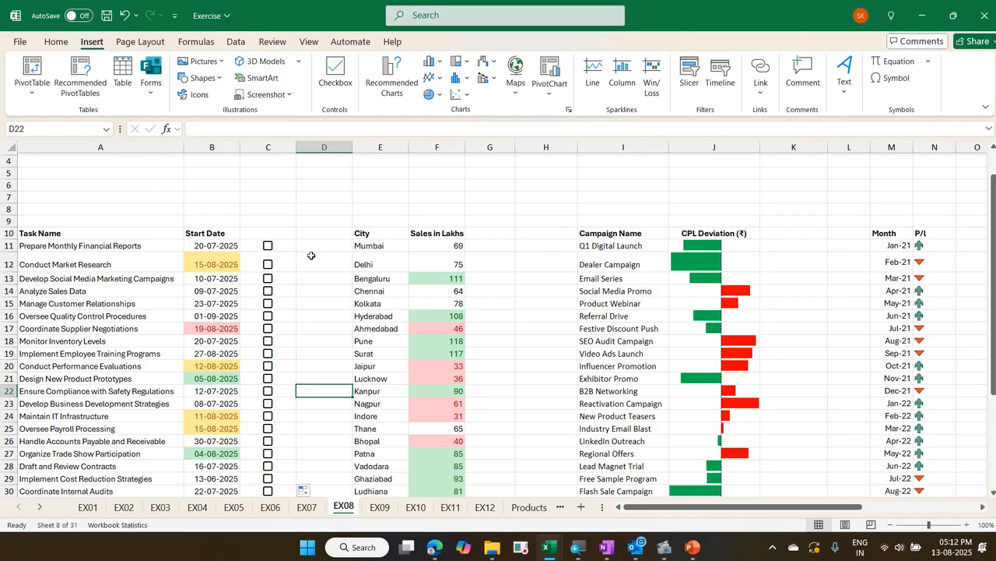
Tick the checkboxes in C11, C13, C16, C19 and C21, toggling the one in C11 off and on again
{"action": "left_click", "coordinate": [267, 245]}
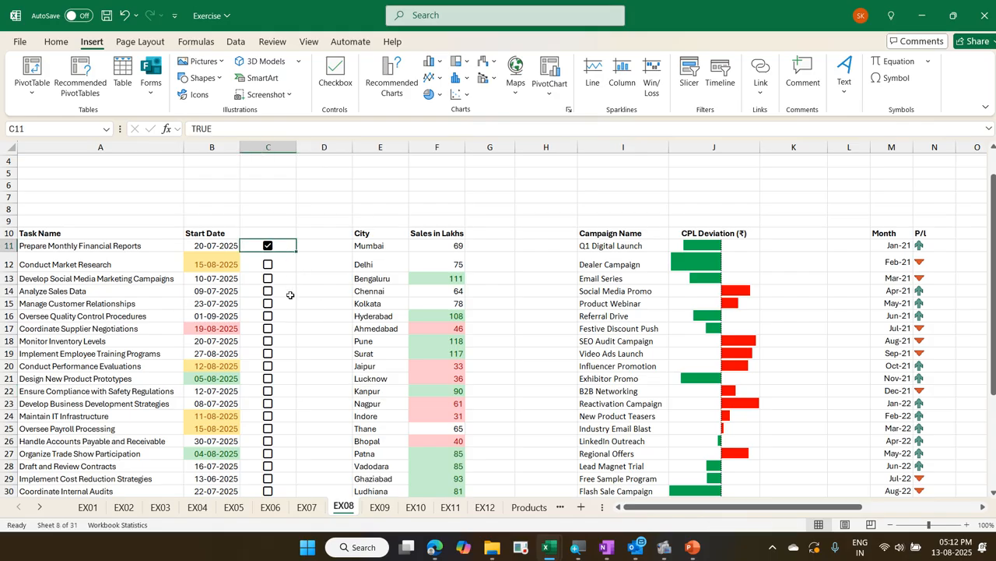
{"action": "left_click", "coordinate": [267, 246]}
{"action": "left_click", "coordinate": [268, 246]}
{"action": "left_click", "coordinate": [268, 278]}
{"action": "left_click", "coordinate": [268, 316]}
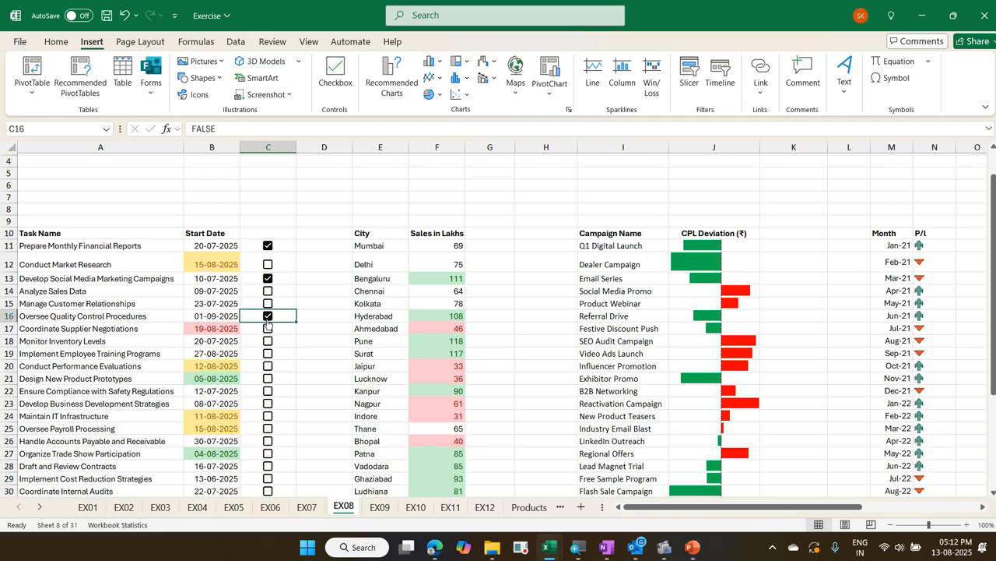
{"action": "left_click", "coordinate": [268, 352]}
{"action": "left_click", "coordinate": [268, 378]}
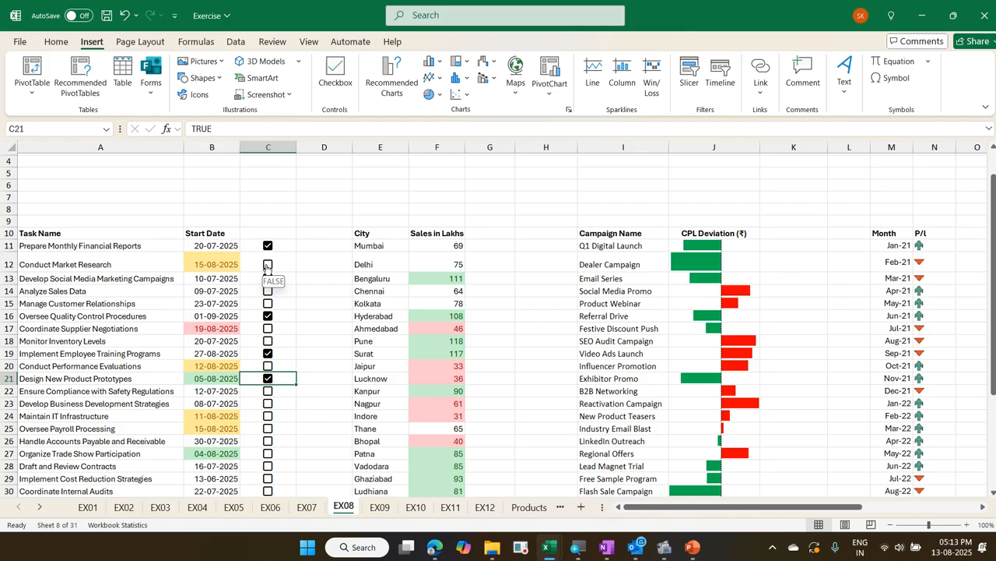
Look through the remaining exercise sheets from EX10 to EX19
{"action": "key", "text": "ctrl+Page_Down"}
{"action": "key", "text": "ctrl+Page_Down"}
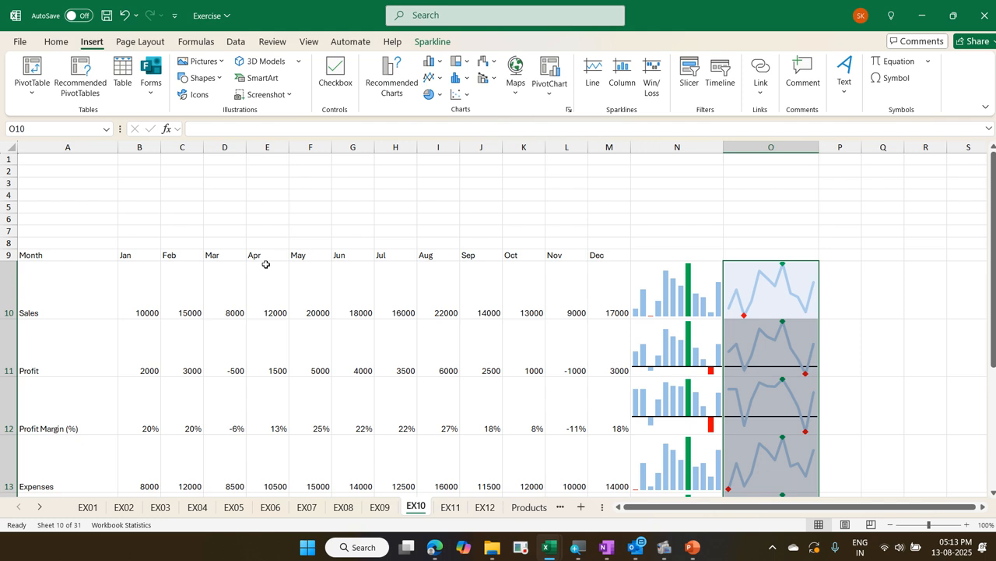
{"action": "key", "text": "ctrl+Page_Down"}
{"action": "key", "text": "ctrl+Page_Down"}
{"action": "key", "text": "ctrl+Page_Down"}
{"action": "key", "text": "ctrl+Page_Down"}
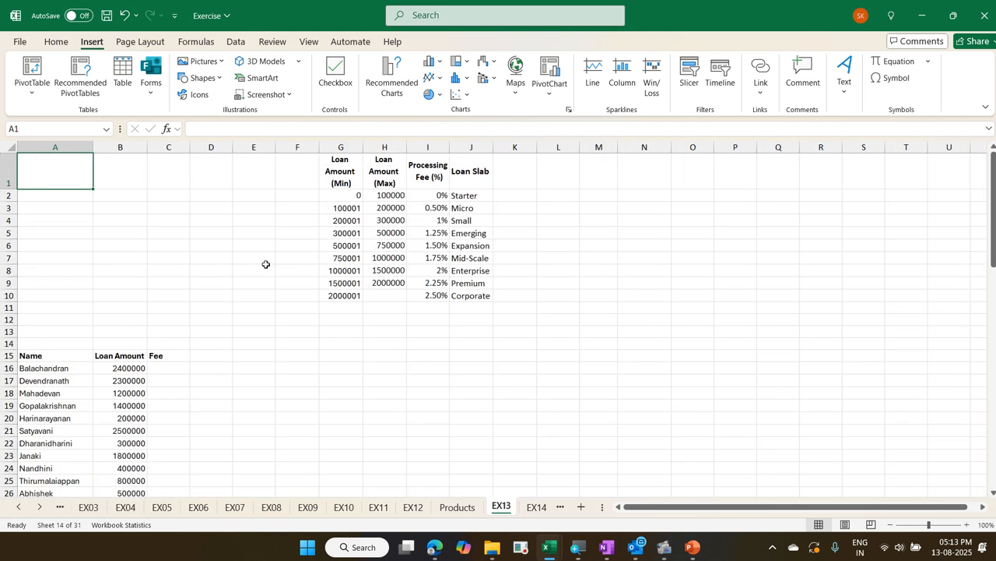
{"action": "key", "text": "ctrl+Page_Down"}
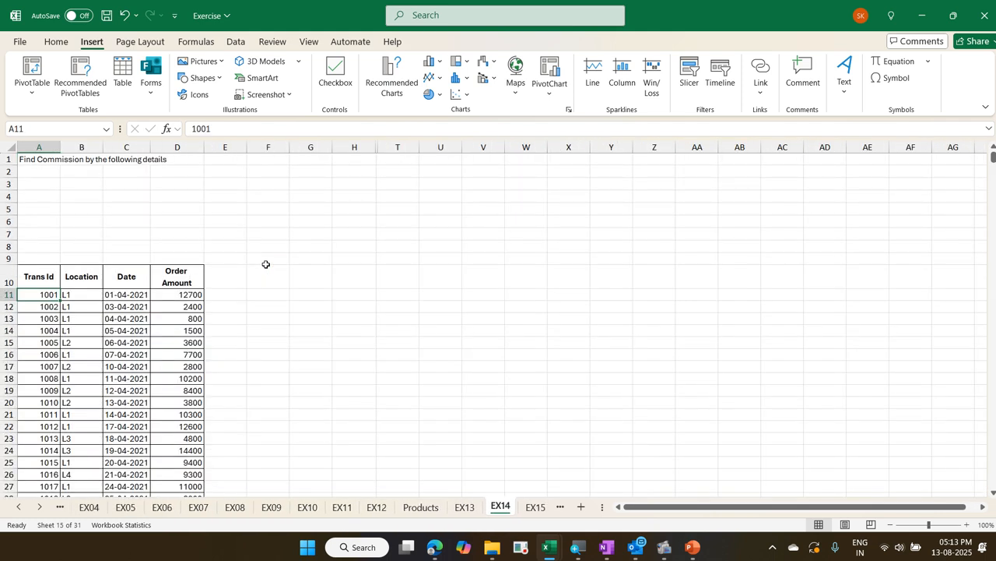
{"action": "key", "text": "ctrl+Page_Down"}
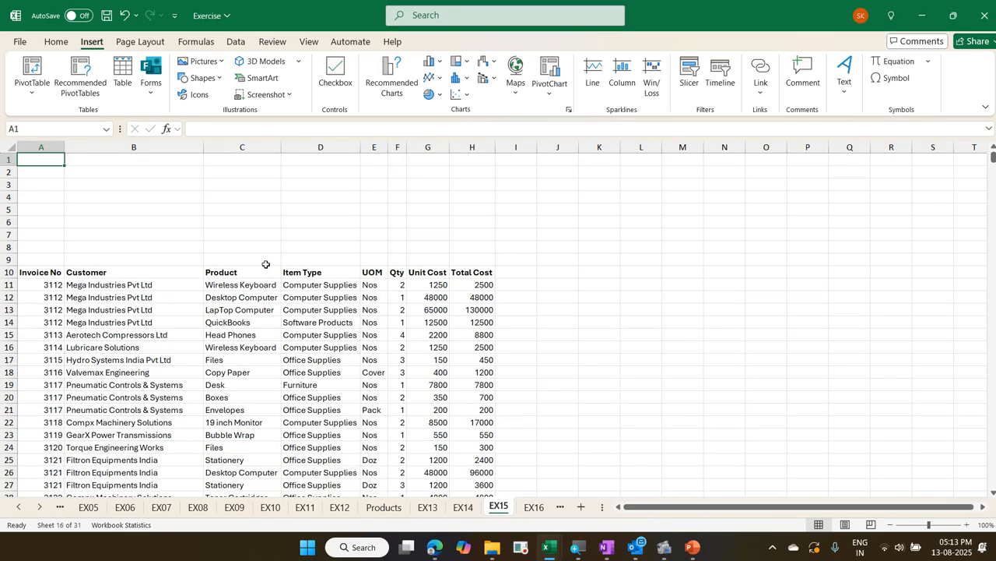
{"action": "key", "text": "ctrl+Page_Down"}
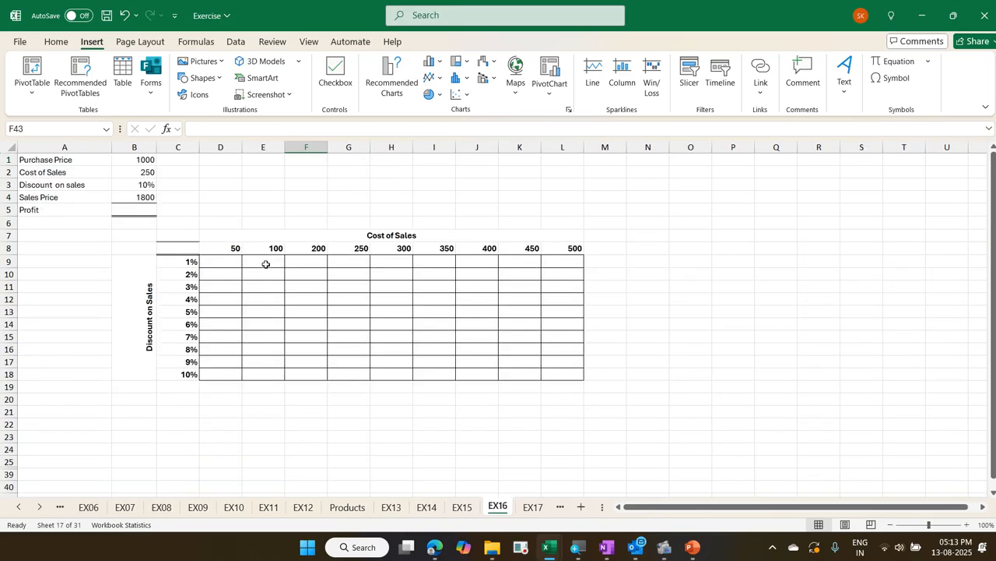
{"action": "key", "text": "ctrl+Page_Down"}
{"action": "key", "text": "ctrl+Page_Down"}
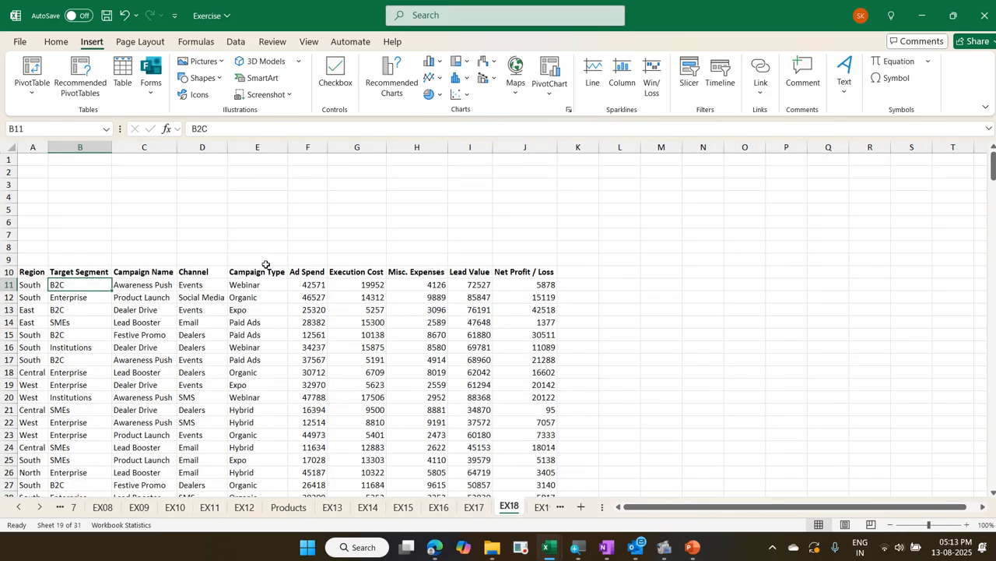
{"action": "key", "text": "ctrl+Page_Down"}
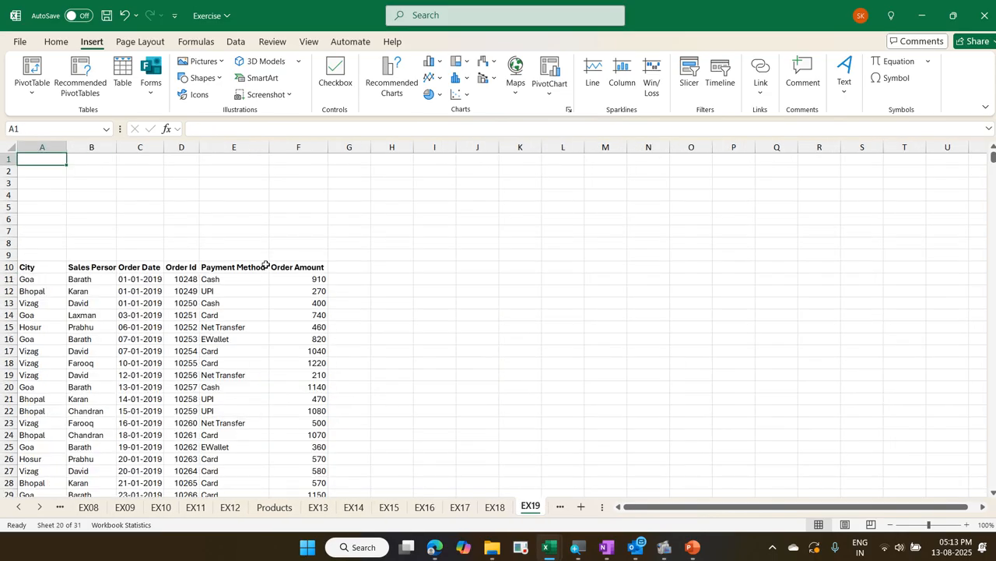
Go back to the employee list on EX11, and view the commission exercise on EX14
{"action": "key", "text": "ctrl+Page_Up"}
{"action": "key", "text": "ctrl+Page_Up"}
{"action": "key", "text": "ctrl+Page_Up"}
{"action": "key", "text": "ctrl+Page_Up"}
{"action": "key", "text": "ctrl+Page_Up"}
{"action": "key", "text": "ctrl+Page_Up"}
{"action": "key", "text": "ctrl+Page_Up"}
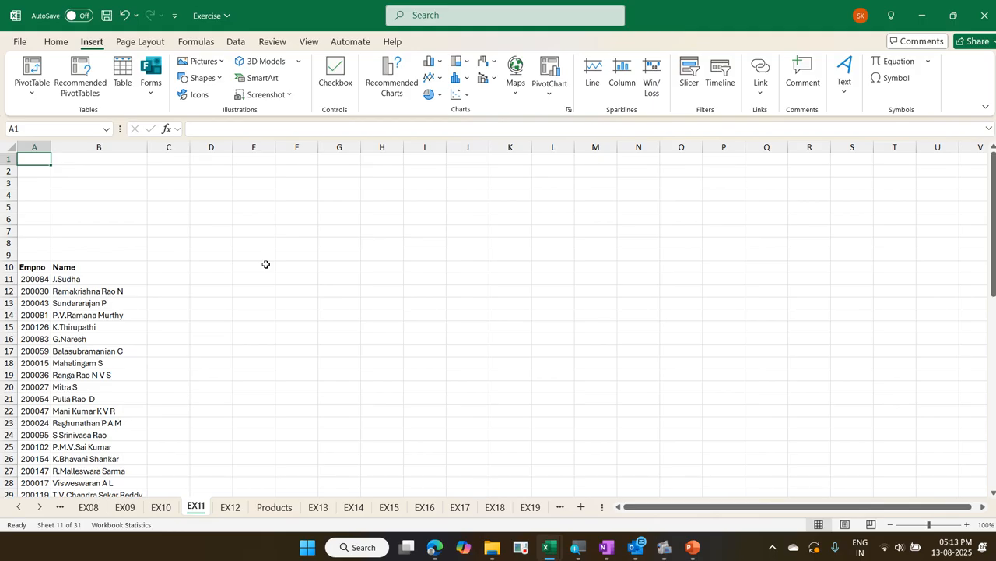
{"action": "key", "text": "ctrl+Page_Down"}
{"action": "key", "text": "ctrl+Page_Down"}
{"action": "key", "text": "ctrl+Page_Down"}
{"action": "key", "text": "ctrl+Page_Down"}
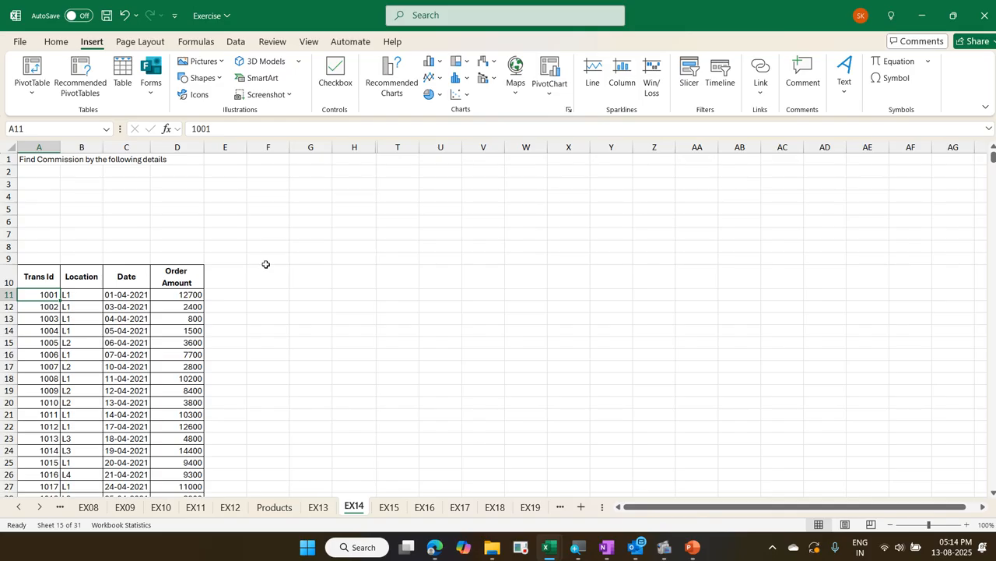
Return to the EX11 sheet and save the Exercise workbook
{"action": "key", "text": "ctrl+Page_Up"}
{"action": "key", "text": "ctrl+Page_Up"}
{"action": "key", "text": "ctrl+Page_Up"}
{"action": "key", "text": "ctrl+Page_Up"}
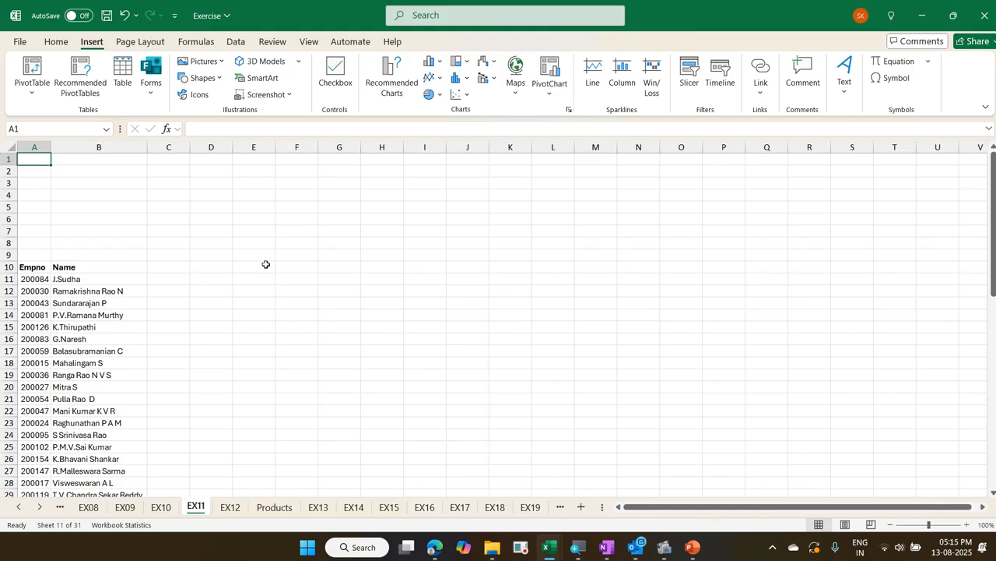
{"action": "key", "text": "ctrl+s"}
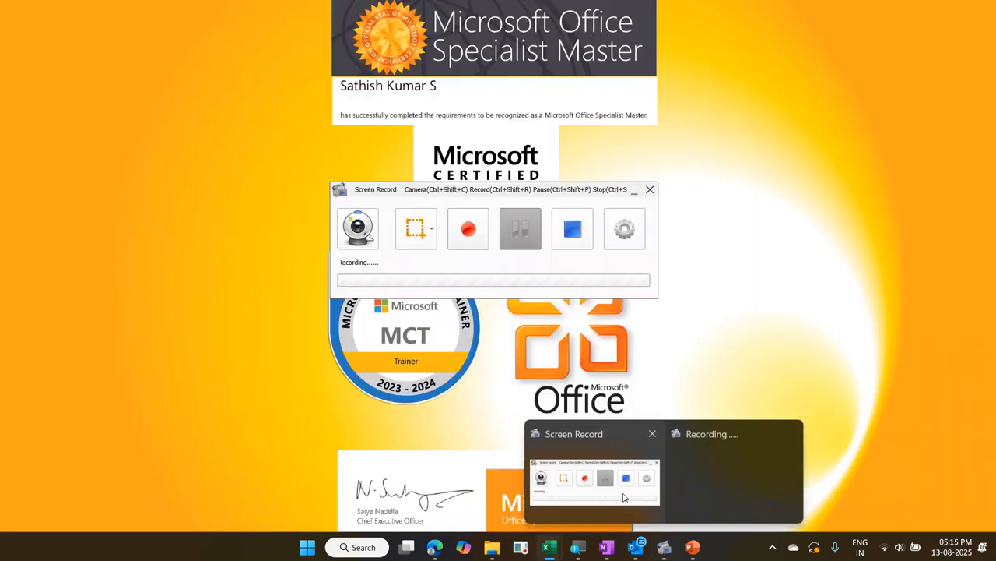
{"action": "left_click", "coordinate": [593, 475]}
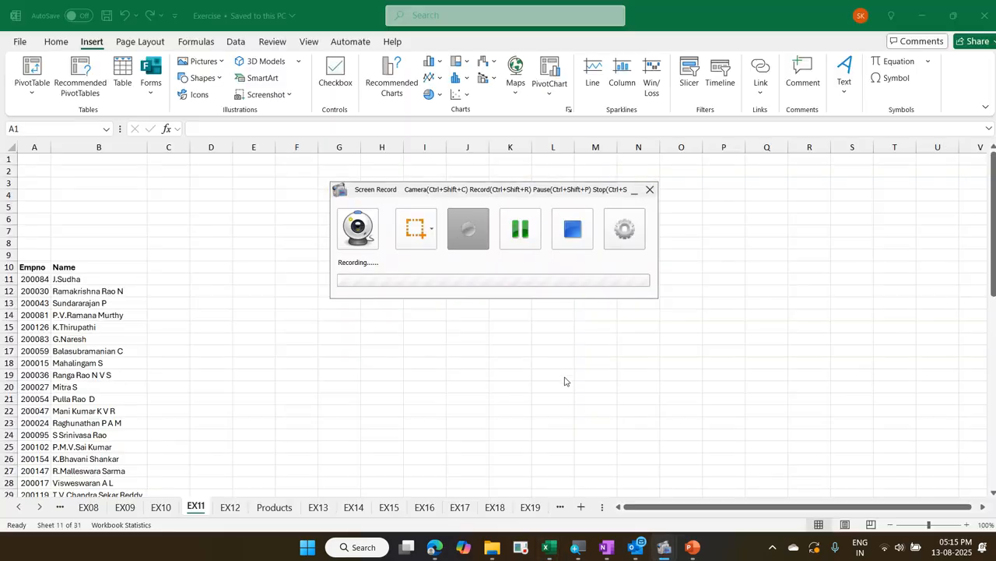